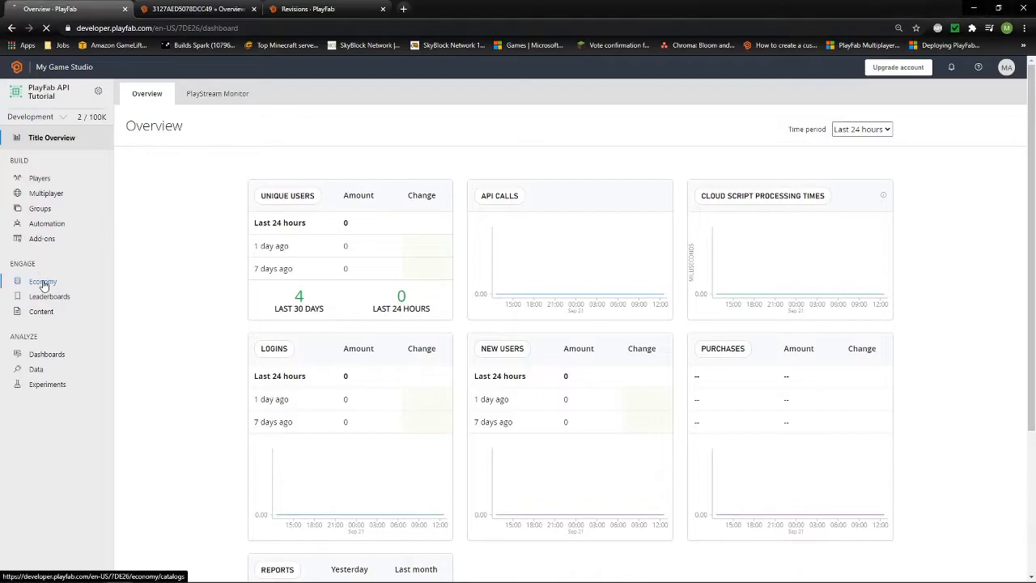
Check the Economy section's currency page and open the form for a new catalog
left_click(73, 282)
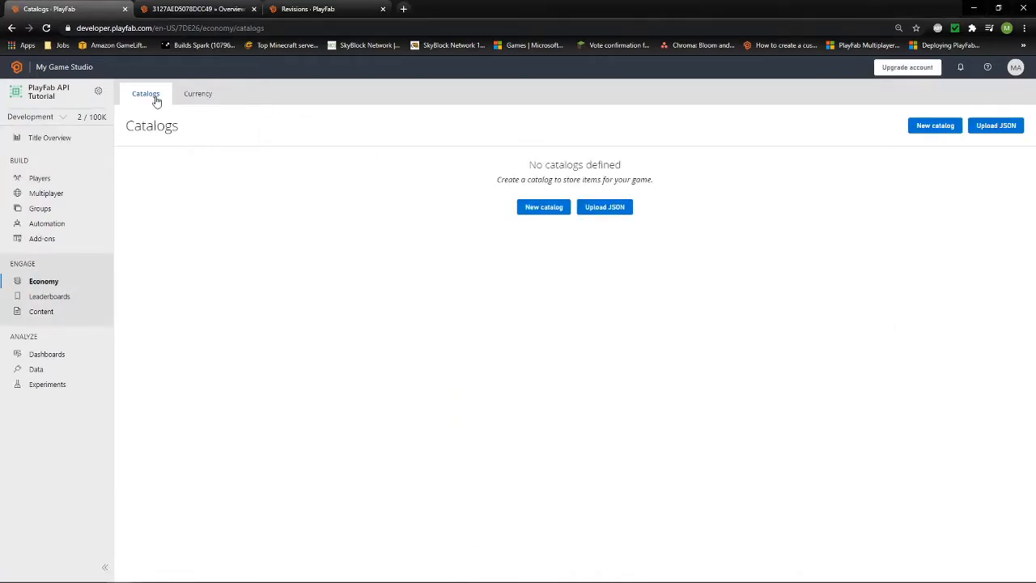
left_click(187, 102)
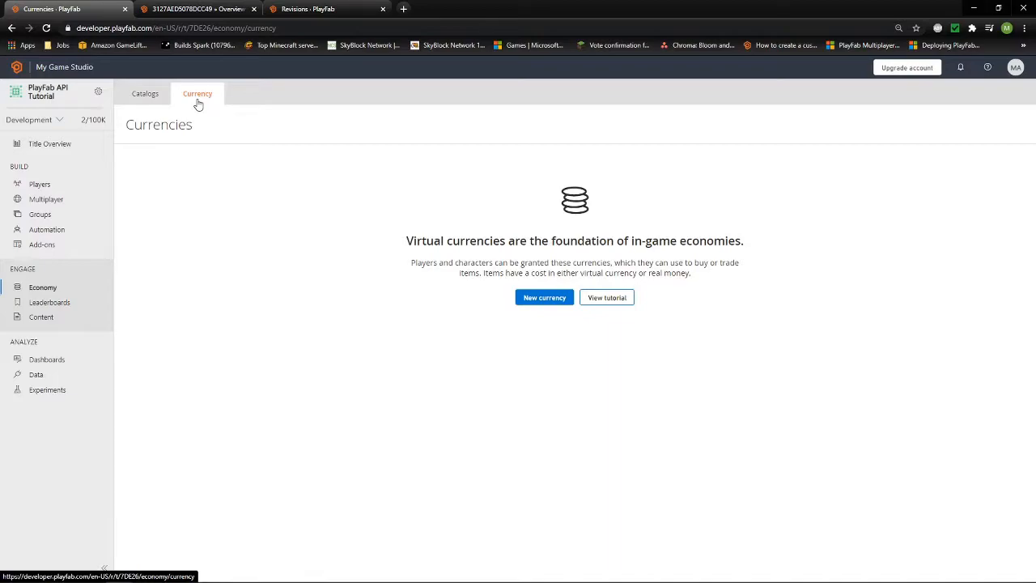
left_click(154, 105)
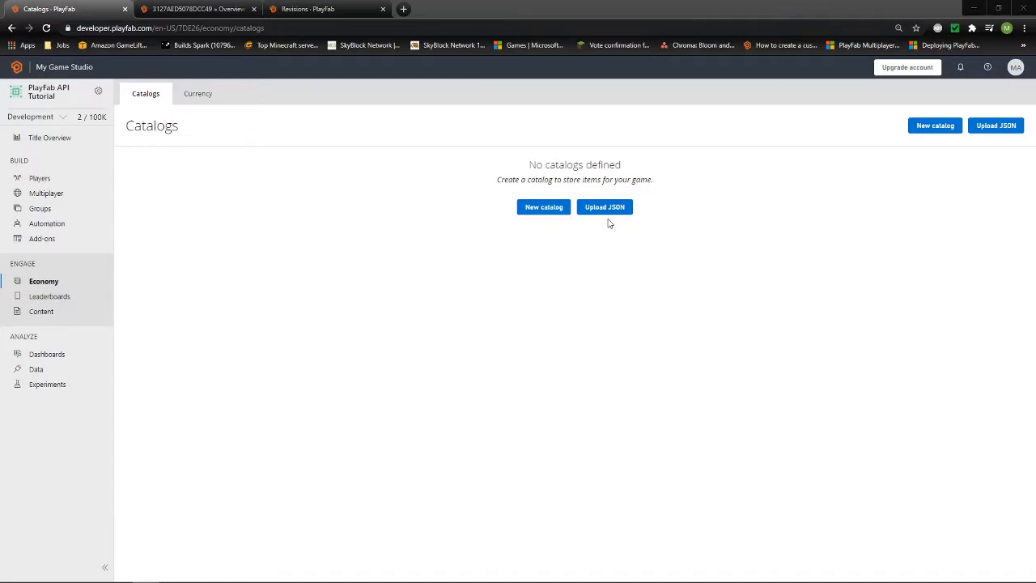
left_click(540, 209)
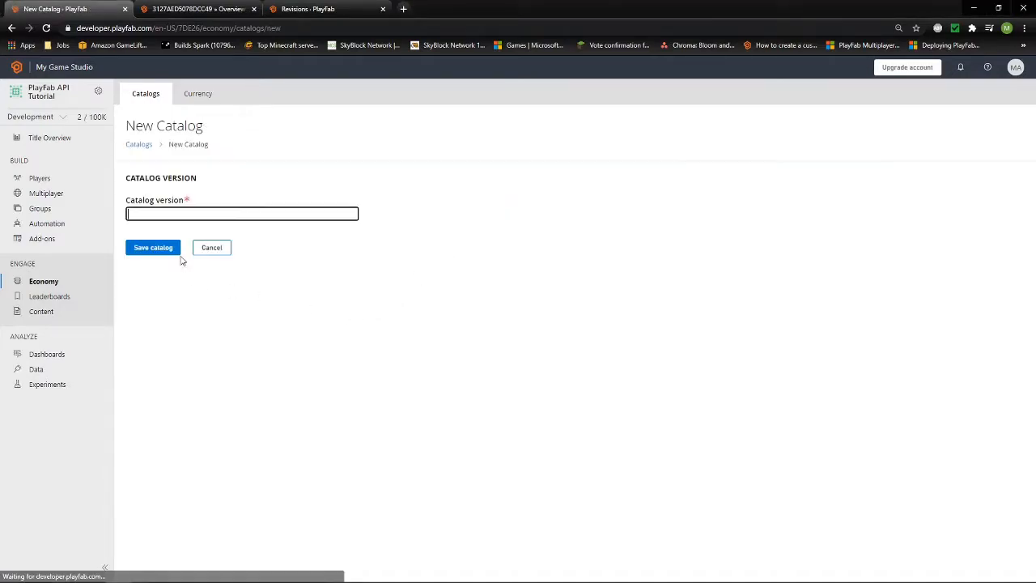
left_click(173, 212)
type("Default")
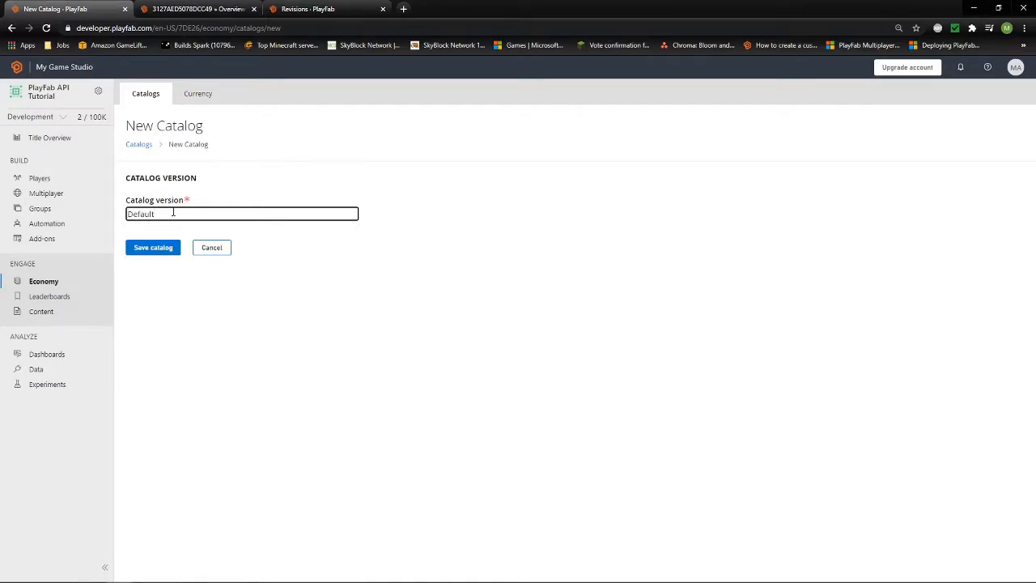
key("BackSpace")
key("BackSpace")
key("BackSpace")
key("BackSpace")
key("BackSpace")
key("BackSpace")
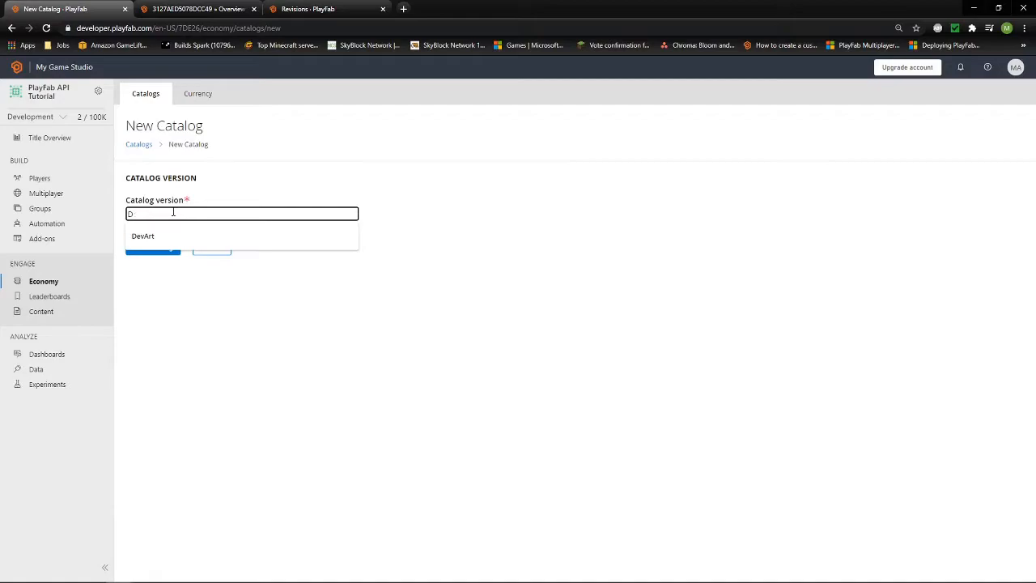
Set the catalog version to Test and save the new catalog
type("Test")
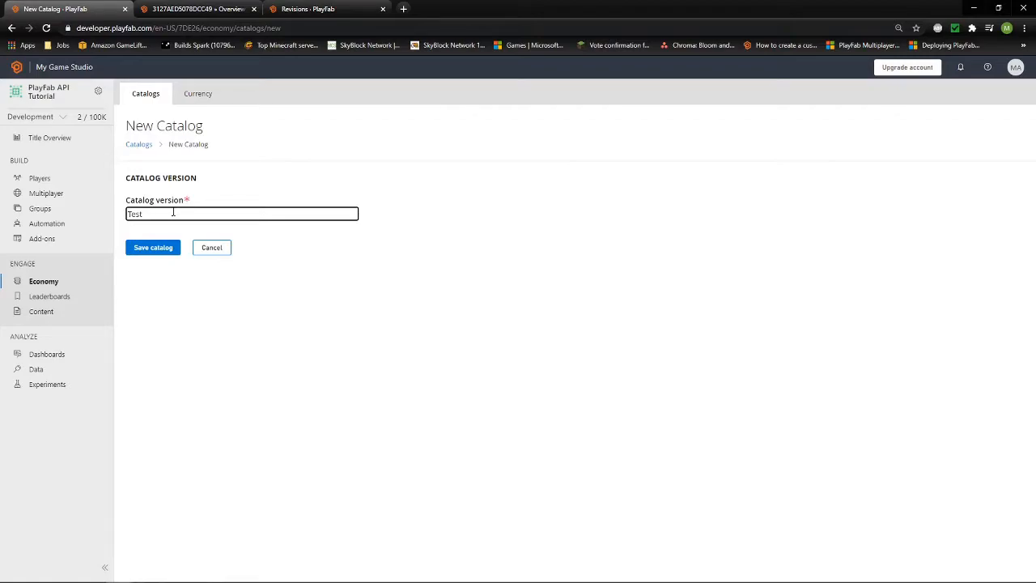
left_click(158, 247)
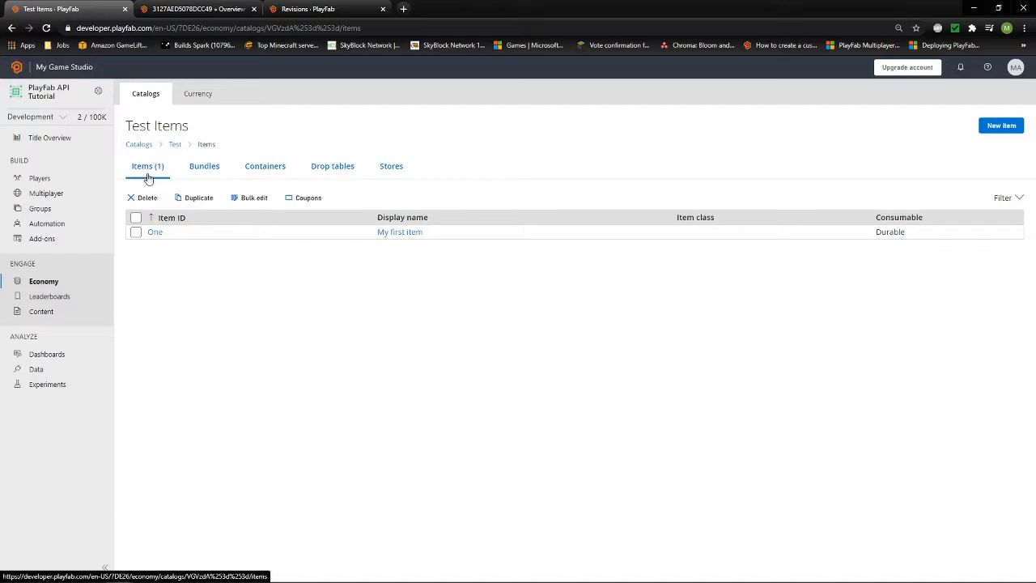
Look through the Test catalog's bundles, containers, drop tables and stores, and return to its items
left_click(215, 172)
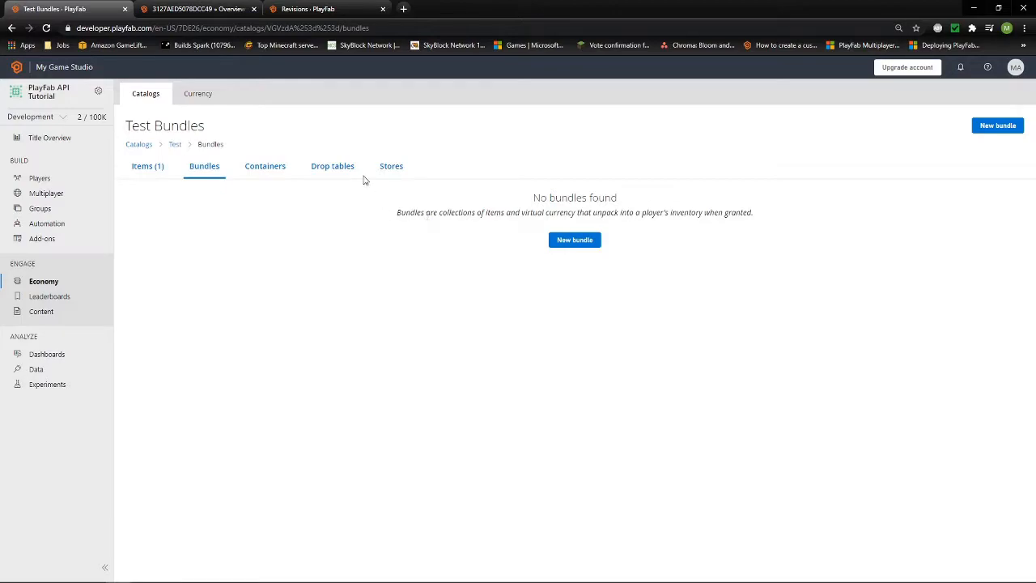
left_click(270, 172)
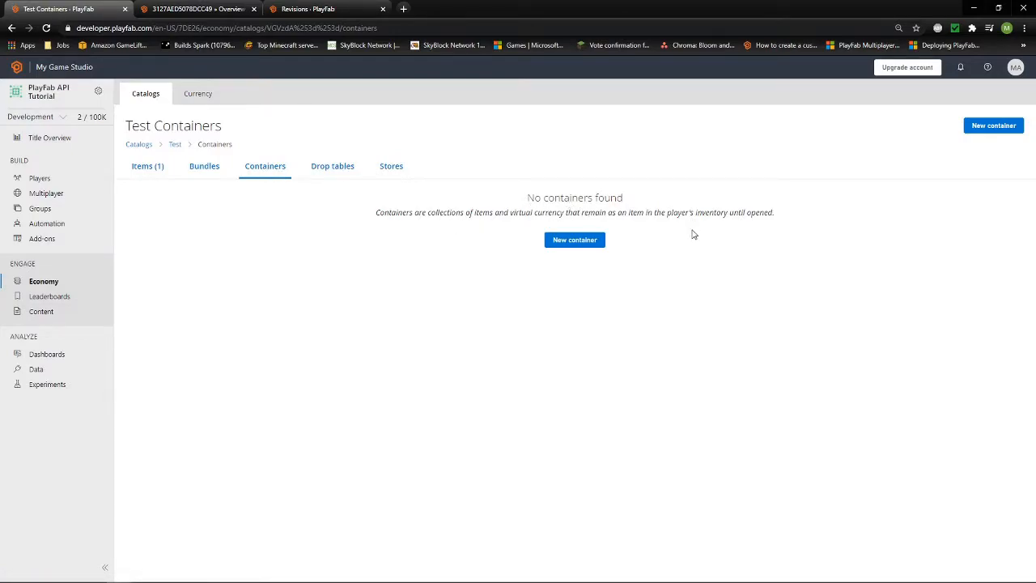
left_click(210, 165)
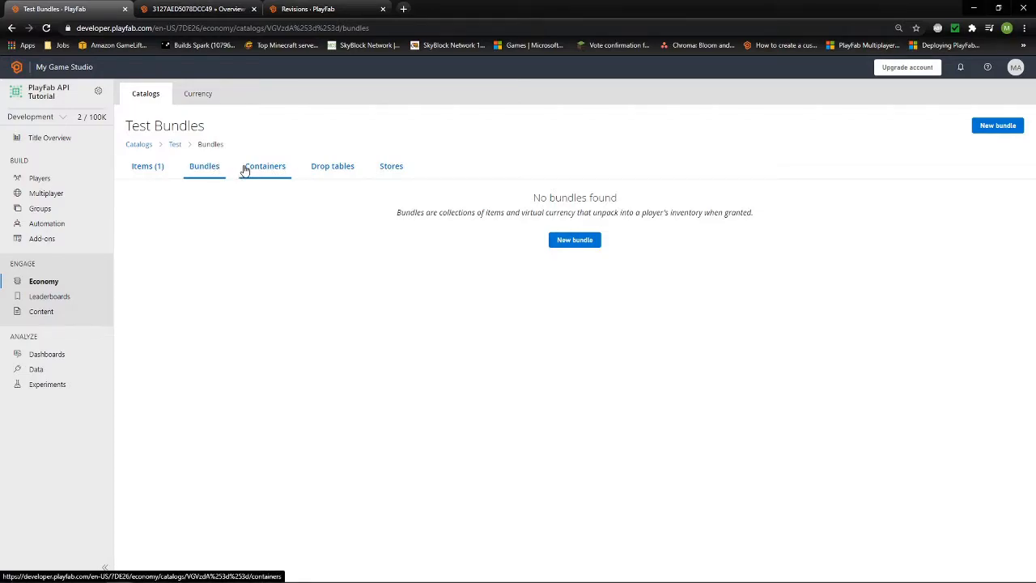
left_click(245, 169)
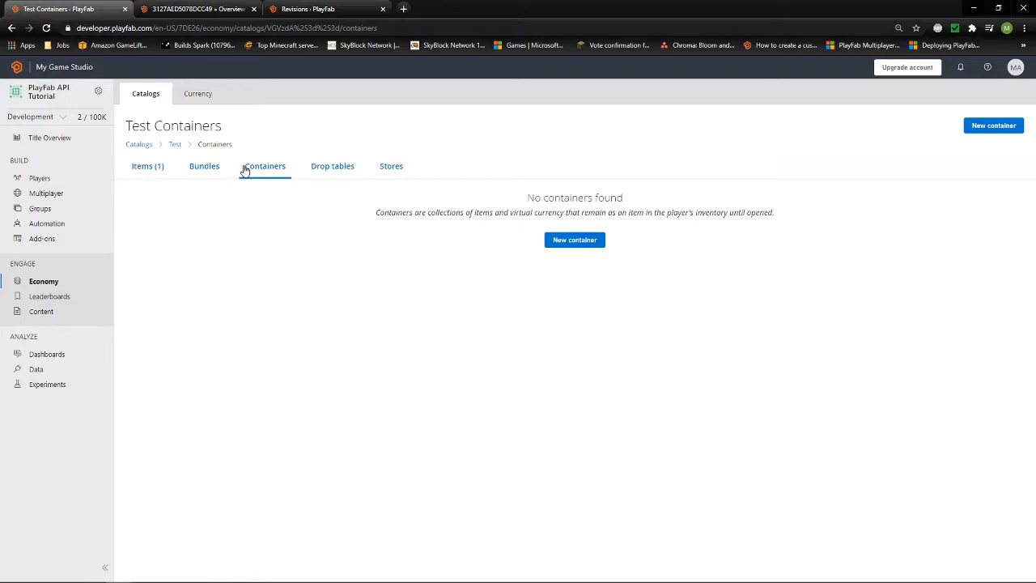
left_click(322, 171)
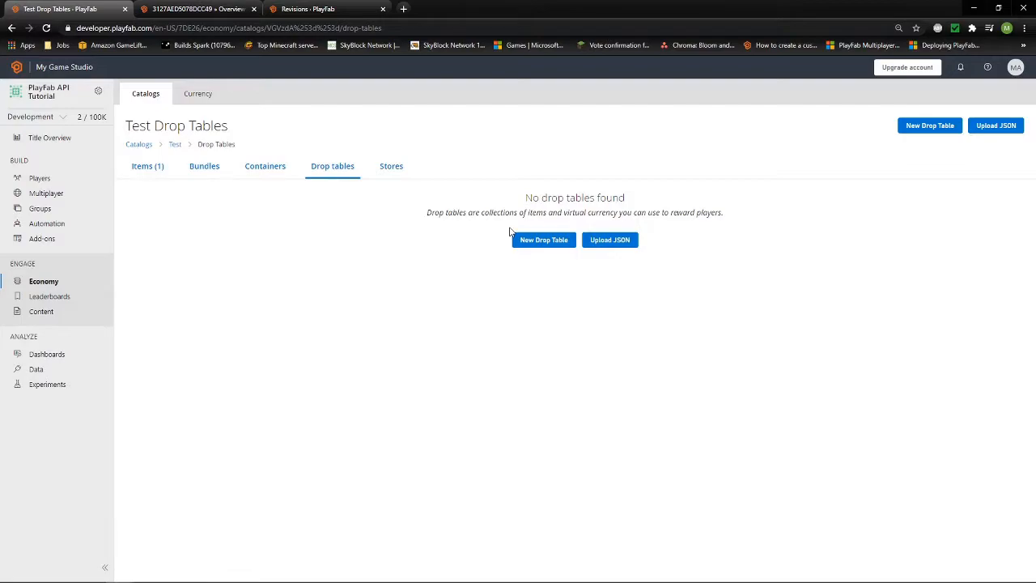
left_click(402, 177)
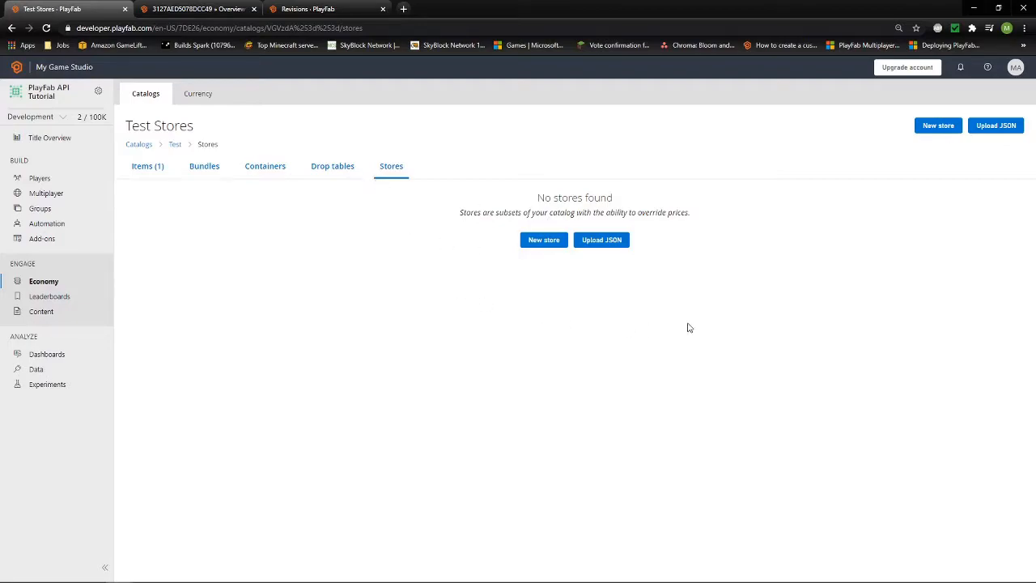
left_click(146, 170)
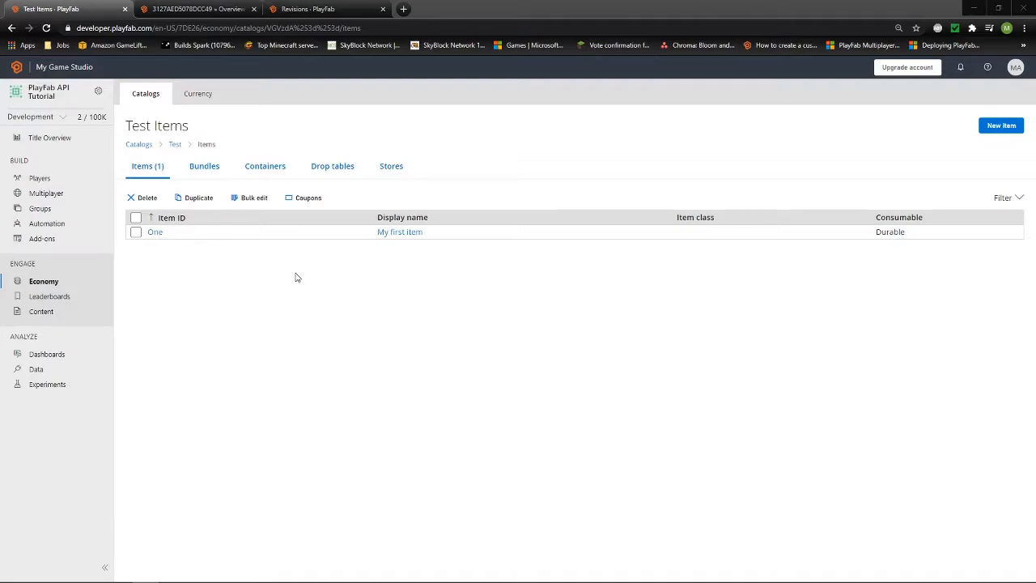
Try setting Is tradable to True in a bulk edit of the catalog items, and discard the edit
left_click(244, 201)
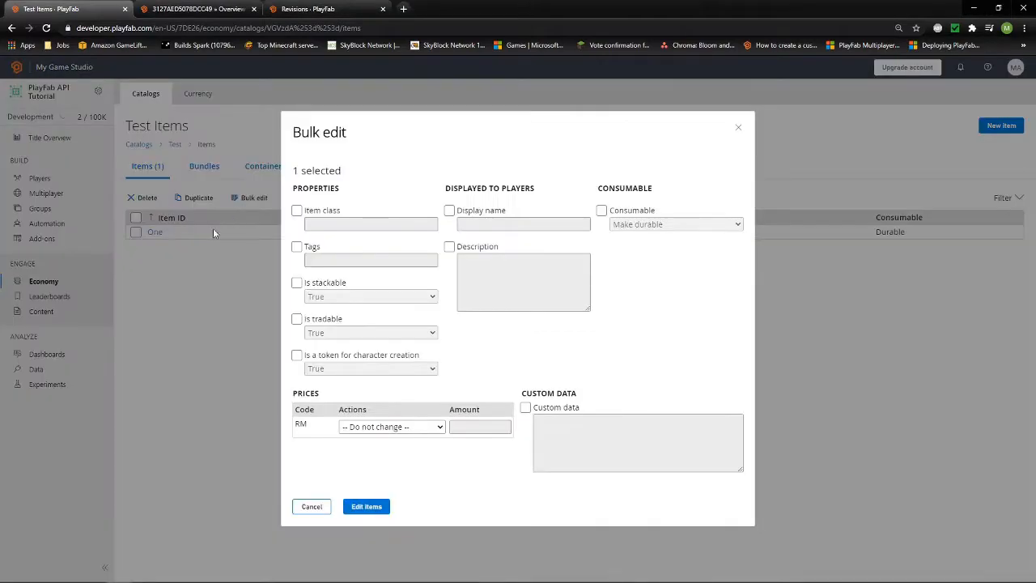
left_click(297, 212)
left_click(297, 321)
left_click(327, 336)
left_click(326, 342)
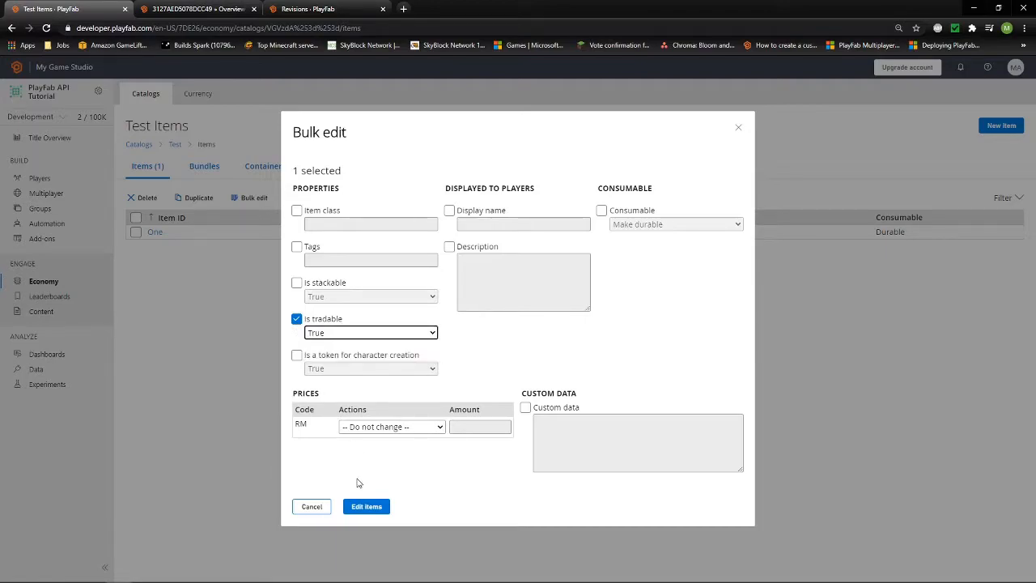
left_click(296, 319)
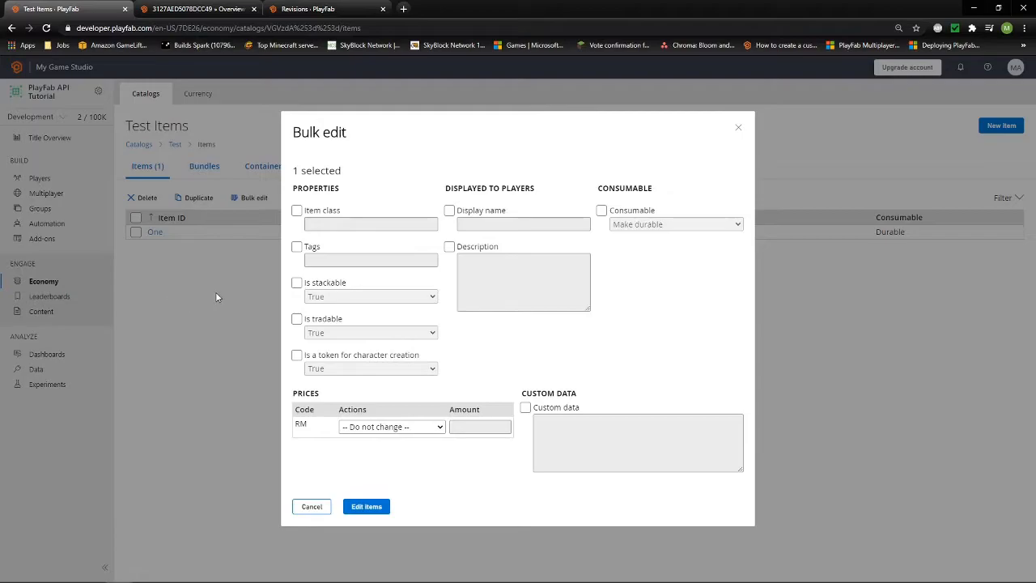
left_click(310, 506)
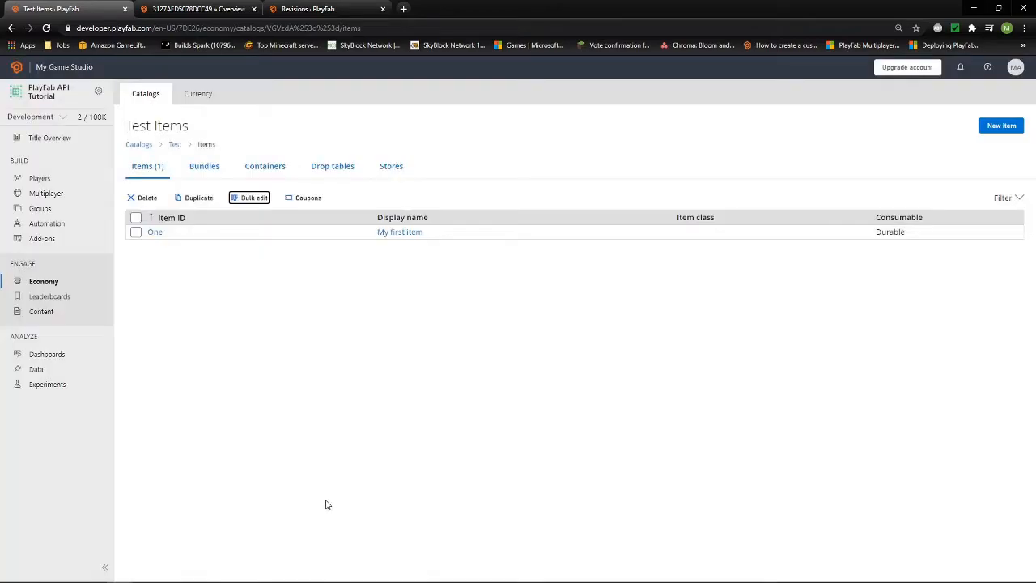
Examine the quantities available when generating coupons for the catalog item, and leave the coupon generator
left_click(301, 198)
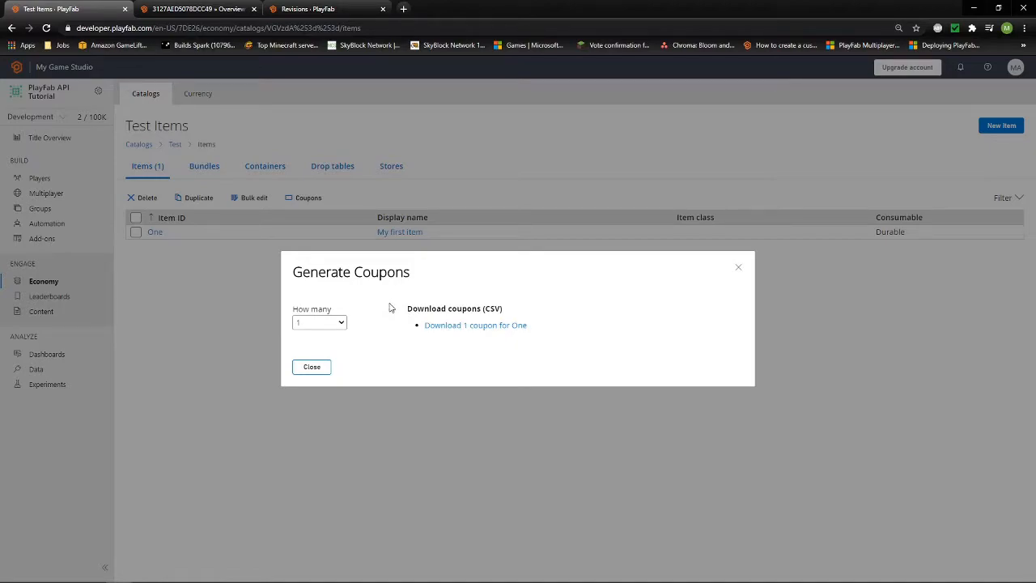
left_click(338, 326)
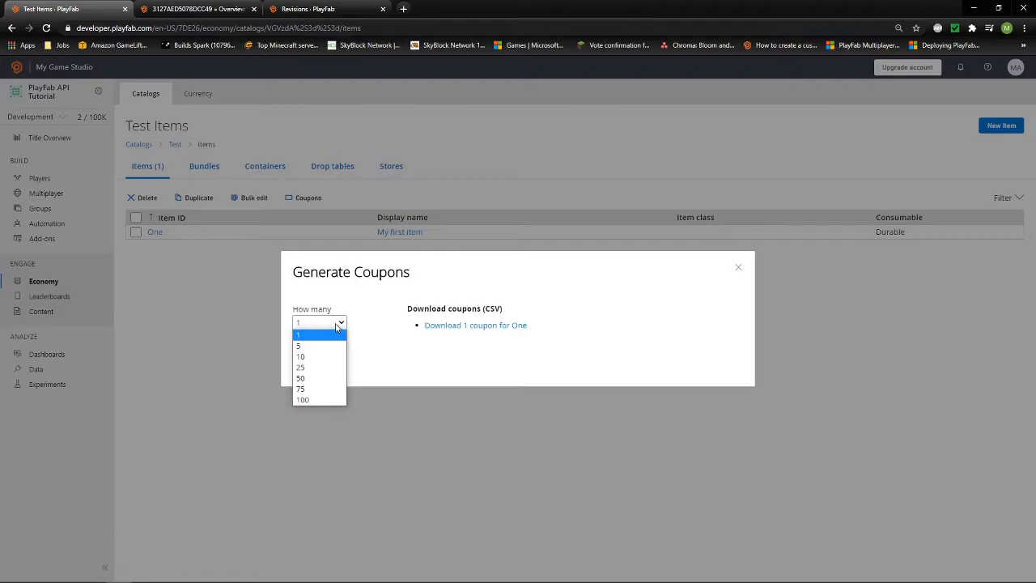
left_click(338, 326)
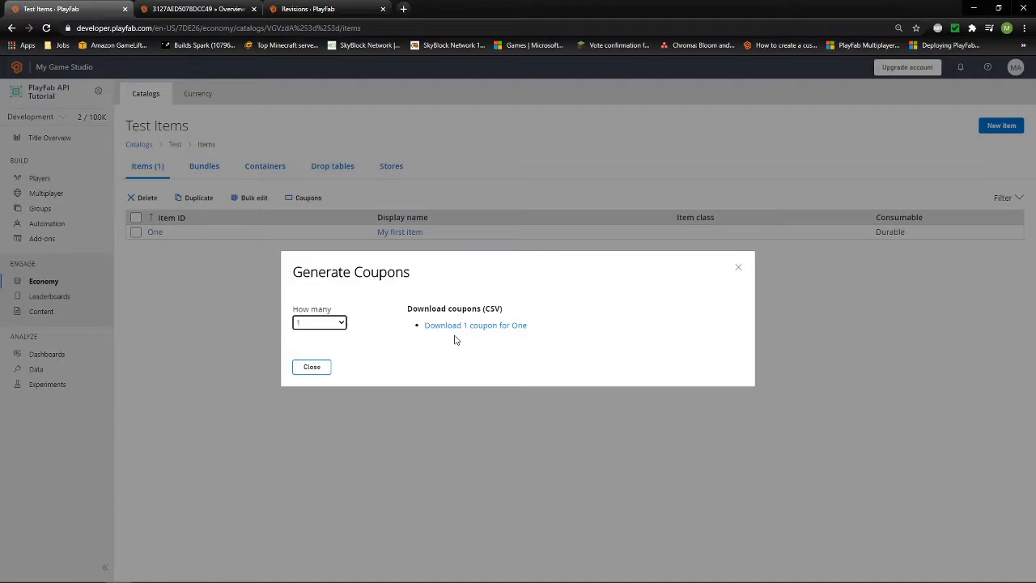
left_click(326, 365)
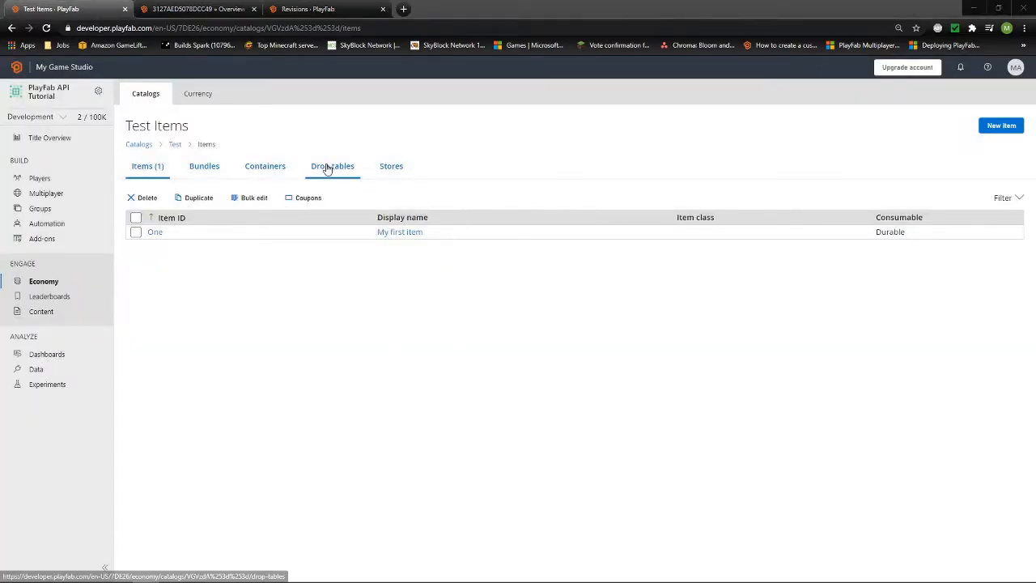
Generate and download the CSV file with 1 coupon for item One, and open it in Excel
left_click(314, 198)
left_click(450, 332)
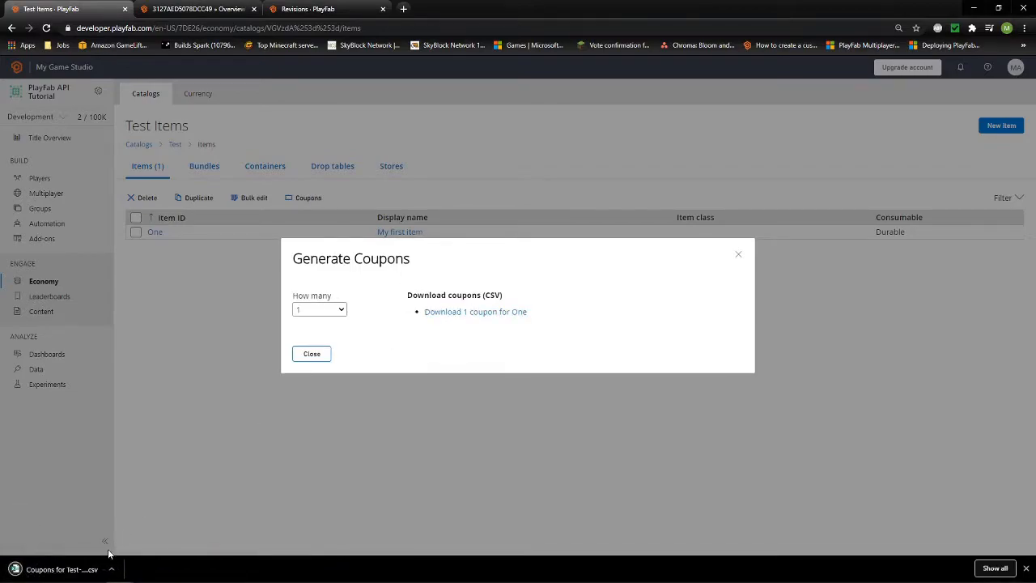
left_click(95, 569)
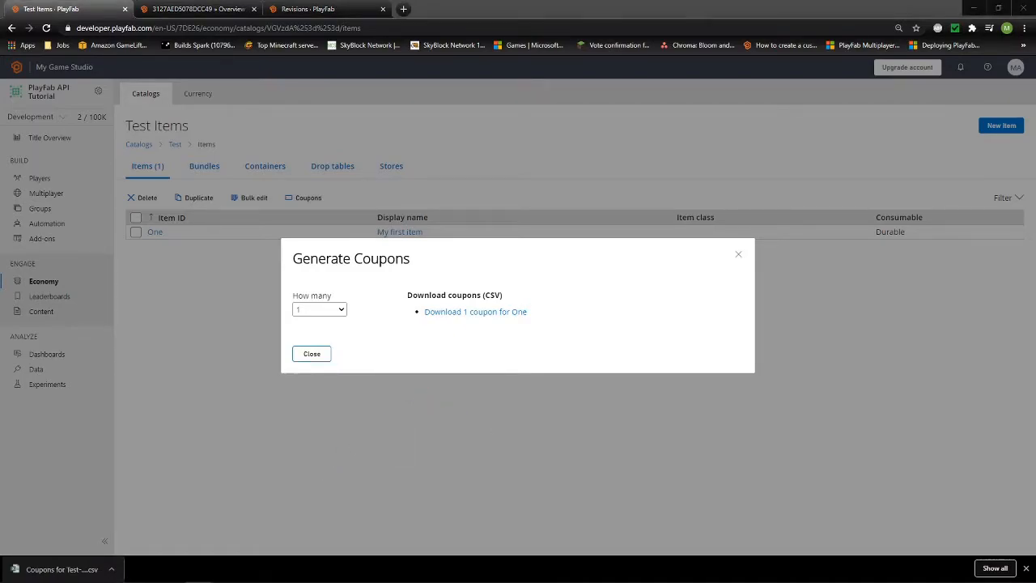
Widen column A to read the coupon code, close the CSV without saving, and dismiss the coupon generator
left_click_drag(1035, 139, 494, 99)
double_click(494, 99)
left_click_drag(47, 132, 121, 132)
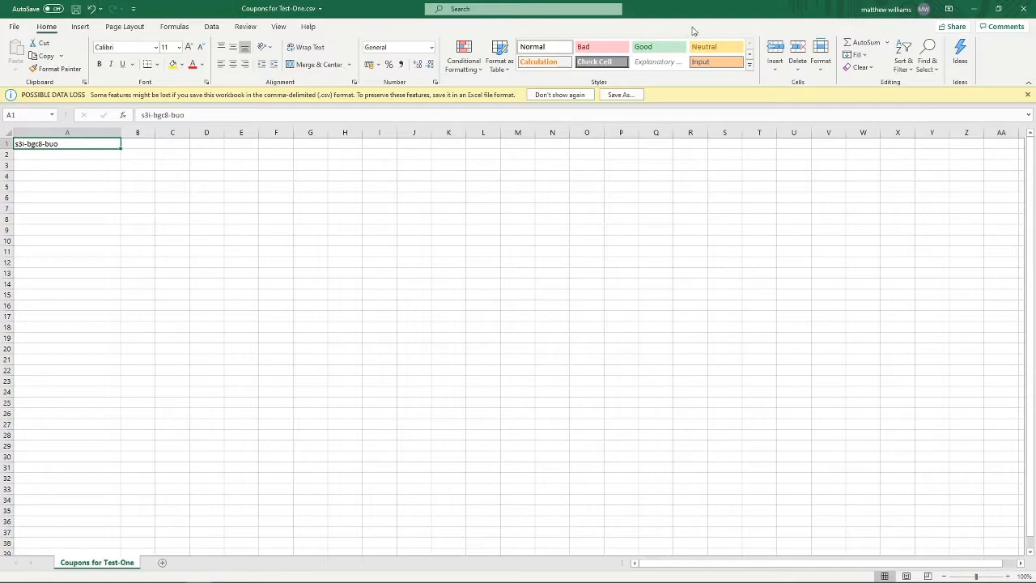
left_click(1017, 9)
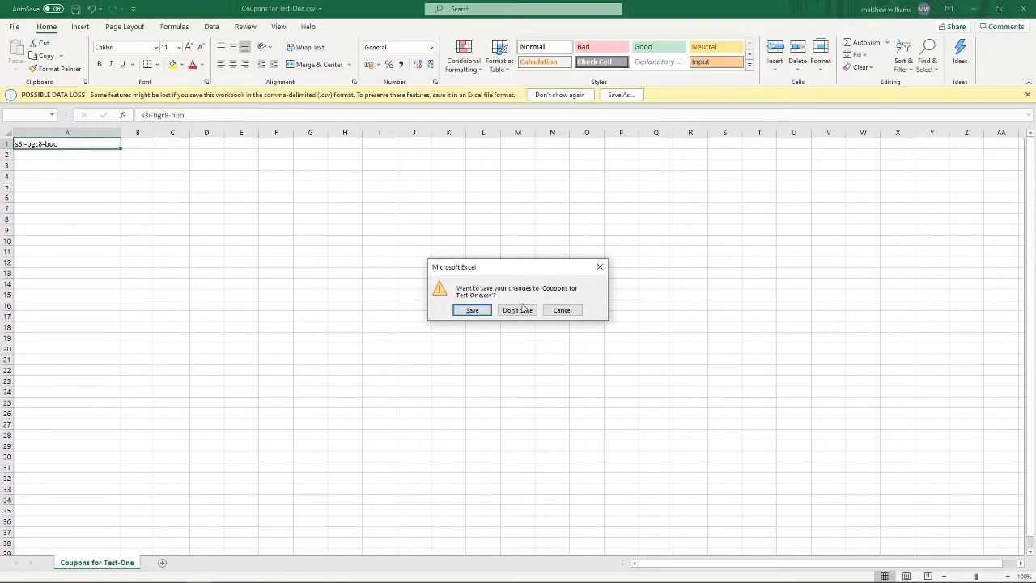
left_click(525, 310)
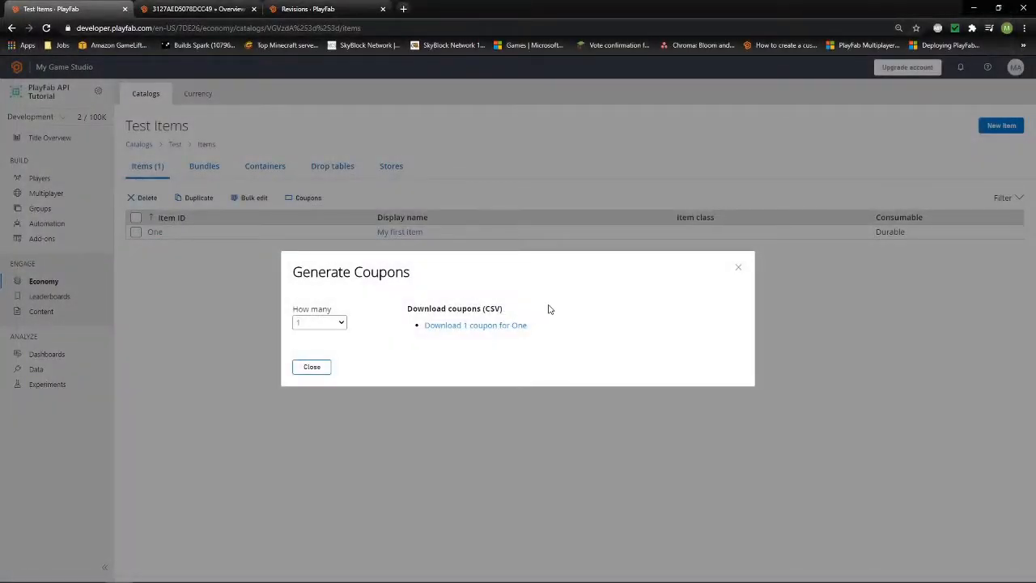
left_click(738, 267)
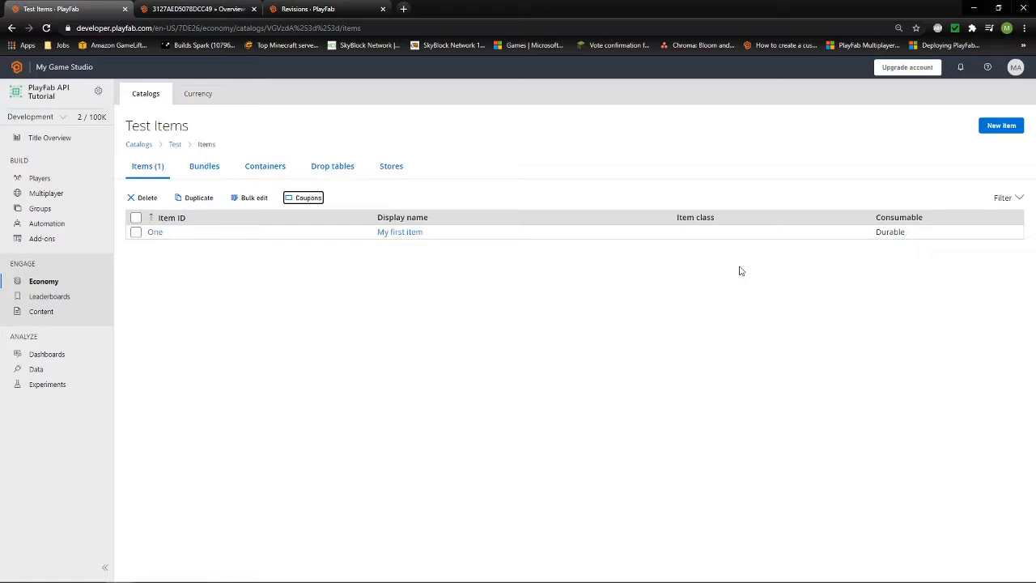
Open the catalog item "My first item" for editing and change it from Durable to Consumable
left_click(410, 237)
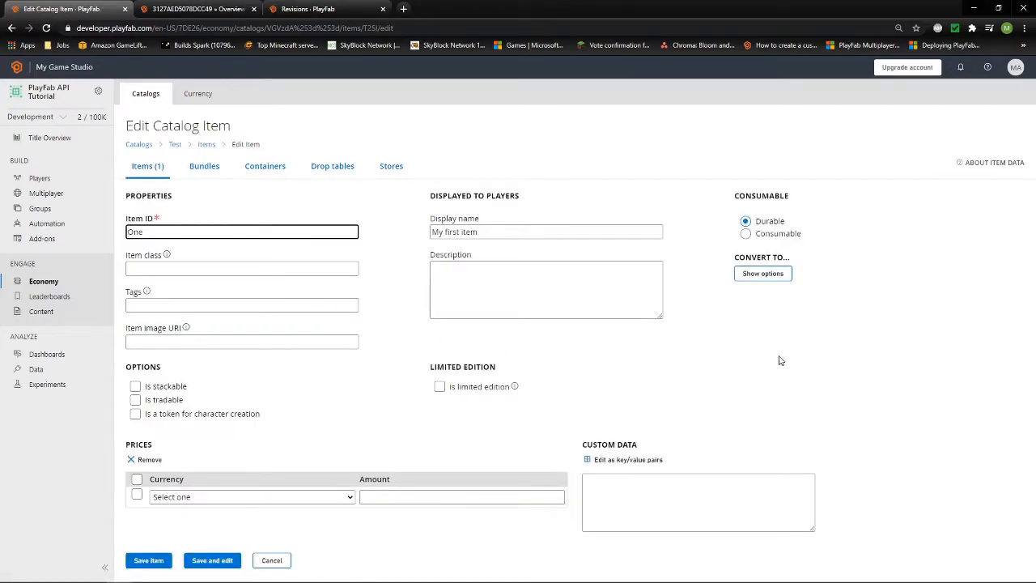
left_click(272, 560)
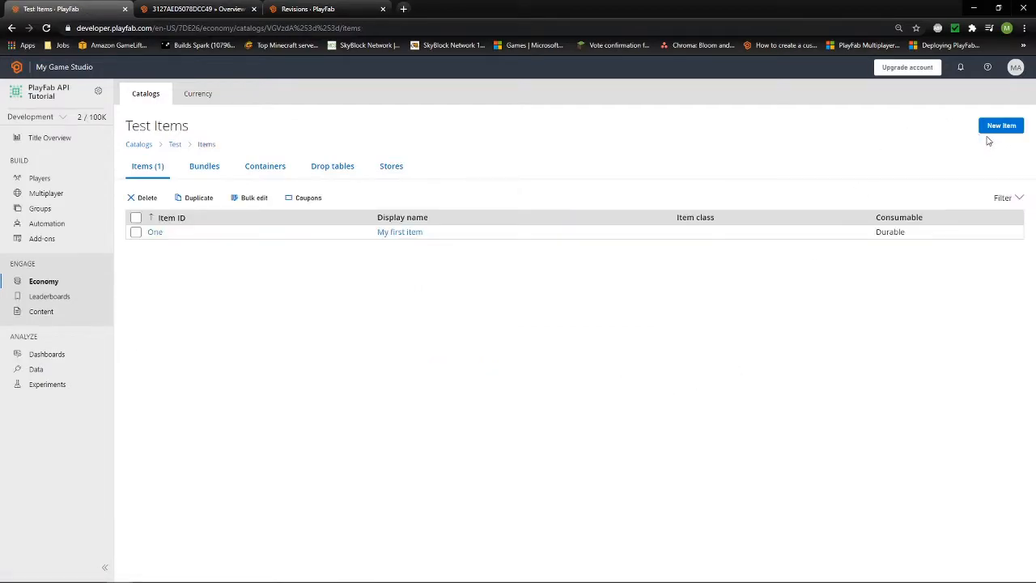
left_click(411, 233)
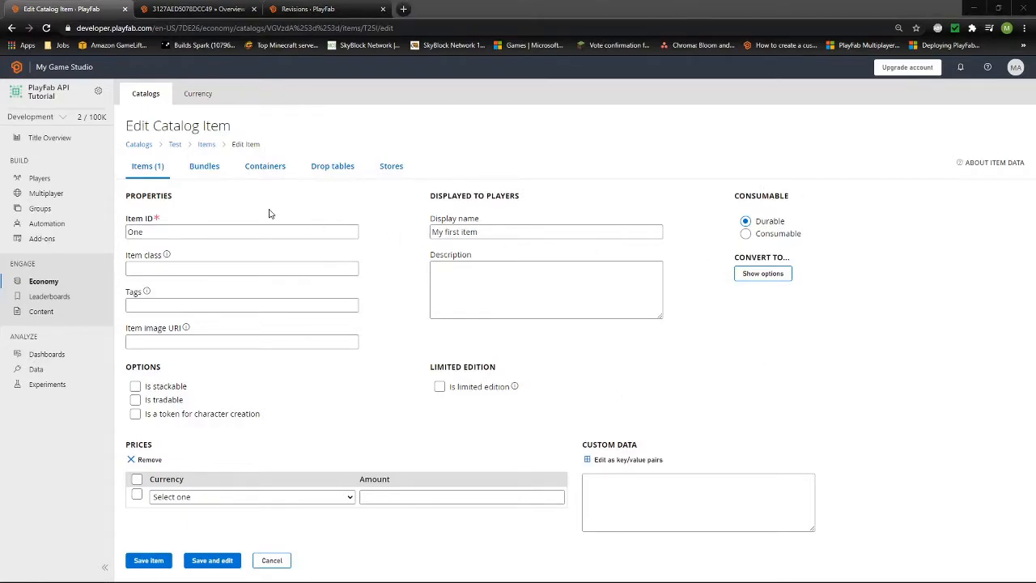
left_click(171, 212)
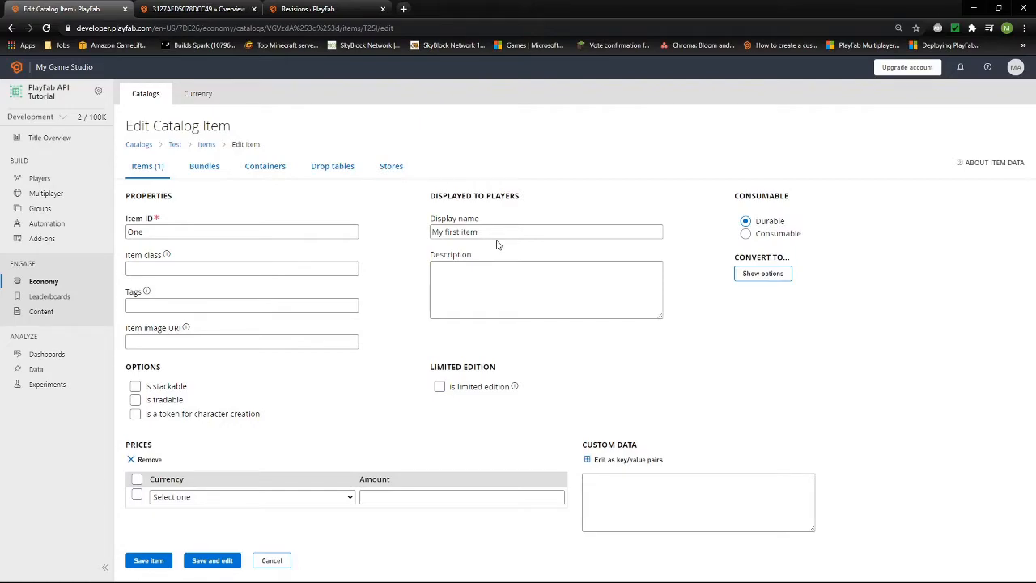
left_click_drag(495, 234, 386, 234)
left_click(494, 268)
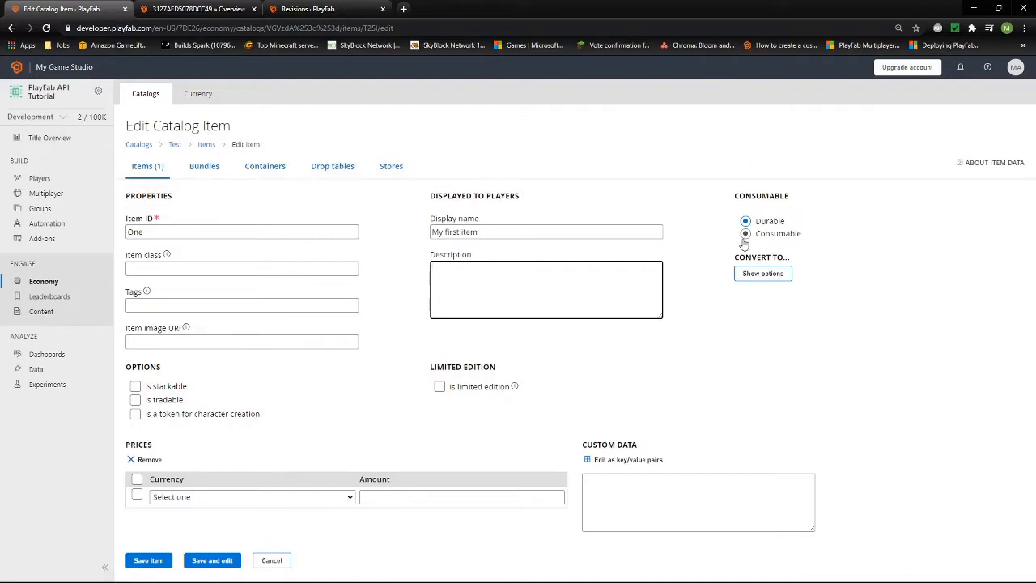
left_click(745, 235)
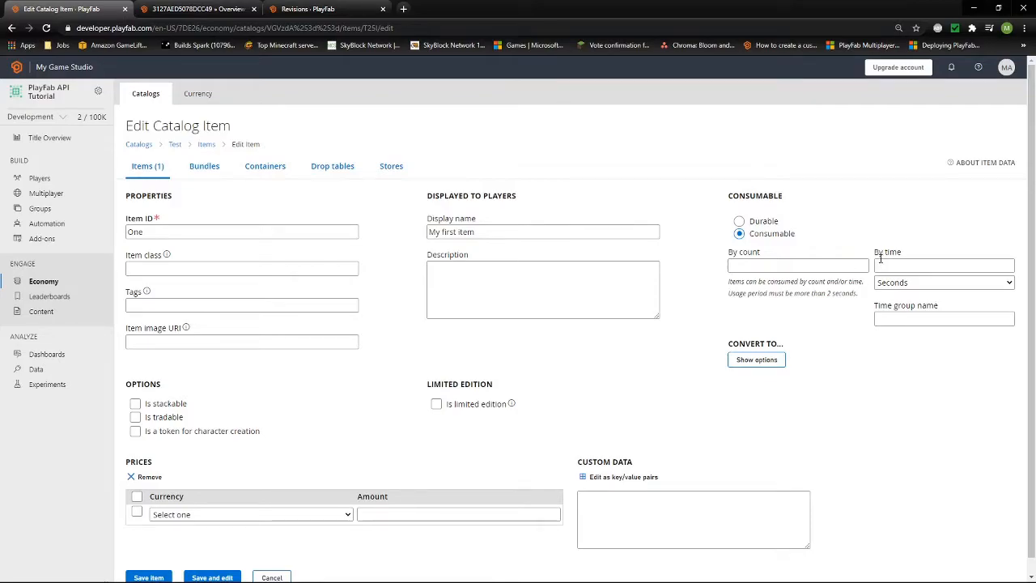
Show the item's conversion options and check which currencies are available for its price
left_click(757, 360)
scroll(615, 380, "down", 1)
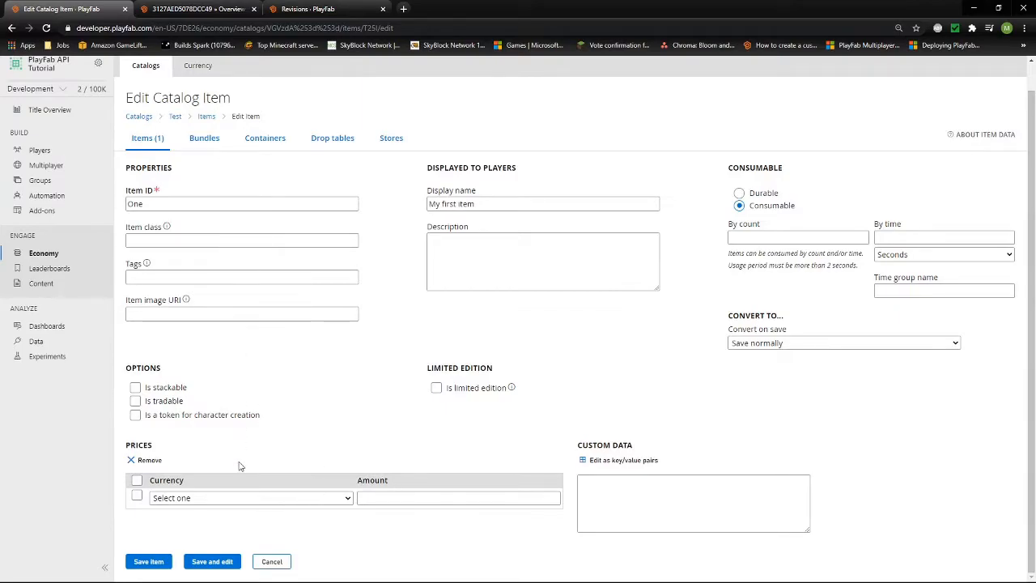
left_click(233, 499)
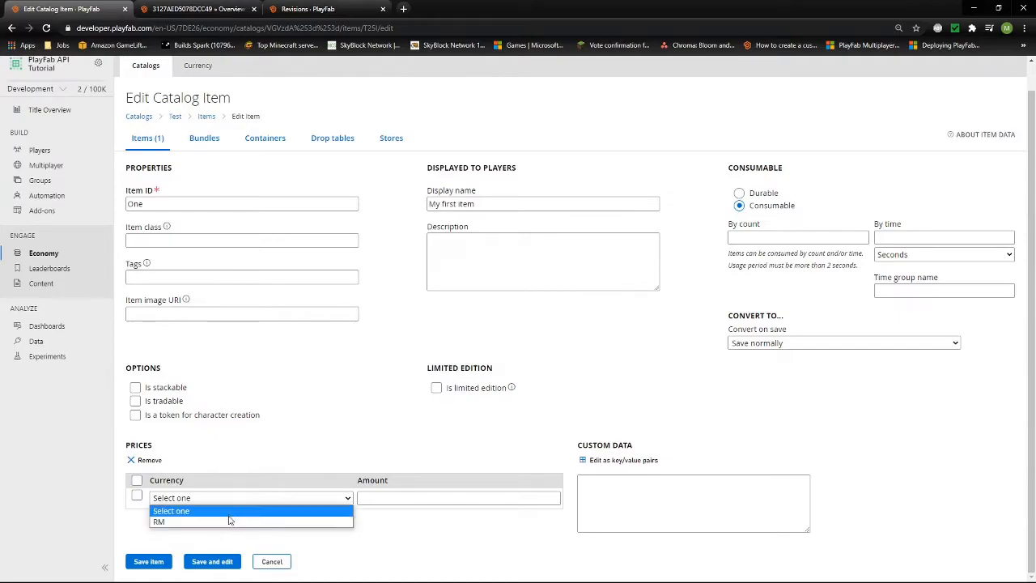
left_click(392, 483)
Enter 1999 as the item's price amount without choosing a currency
left_click(390, 496)
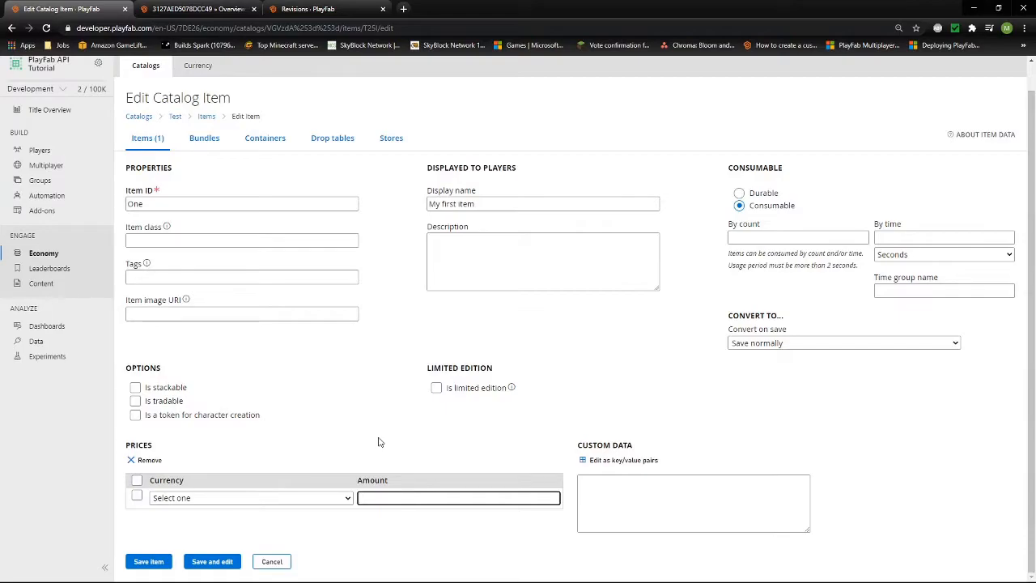
type("19")
type(".")
type("99")
key("BackSpace")
key("BackSpace")
key("BackSpace")
type("99")
left_click(623, 495)
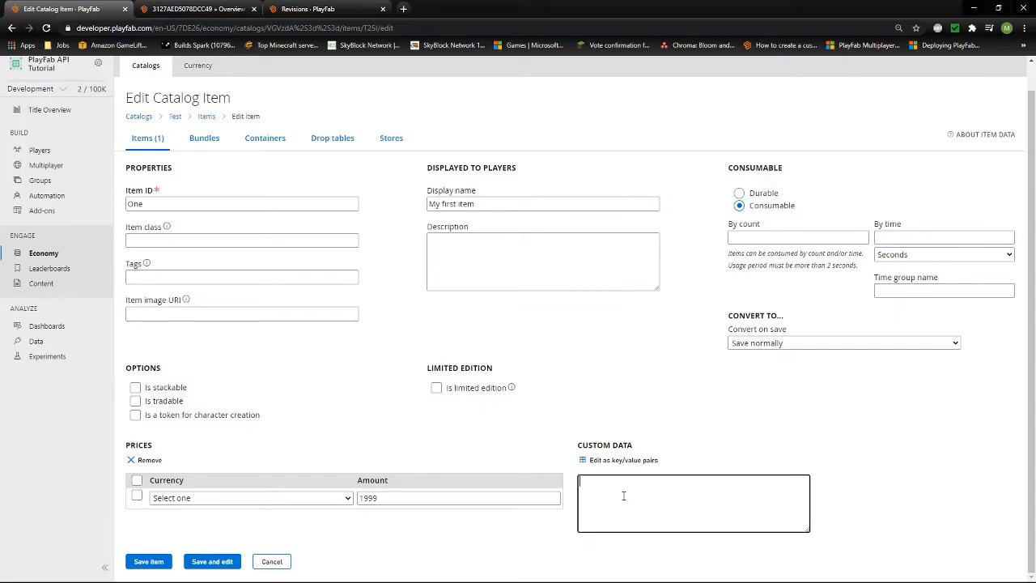
type("720")
double_click(588, 481)
key("BackSpace")
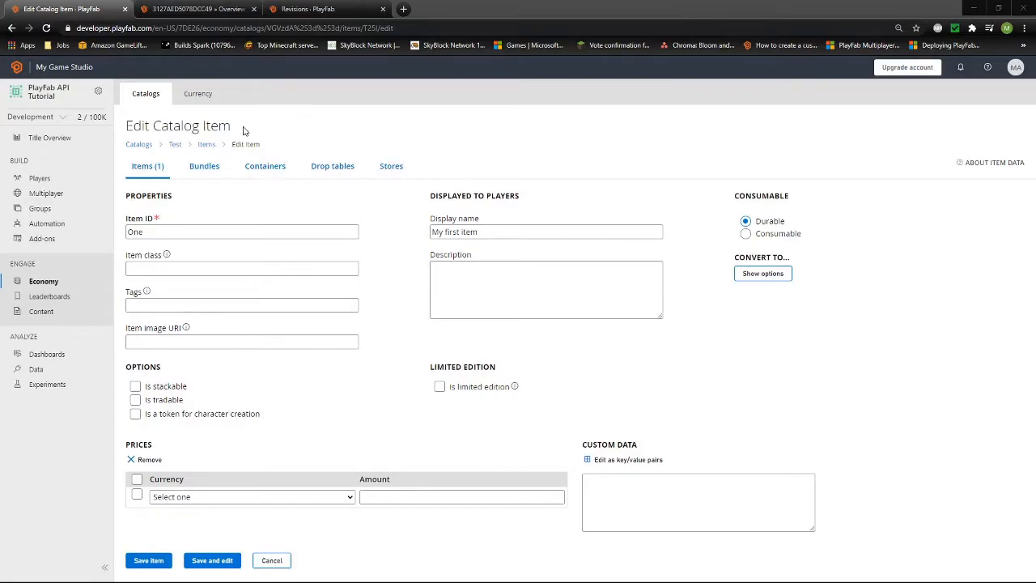
Open the title's currencies and read the Currencies tutorial on its field reference and example for creating a virtual currency
left_click(198, 94)
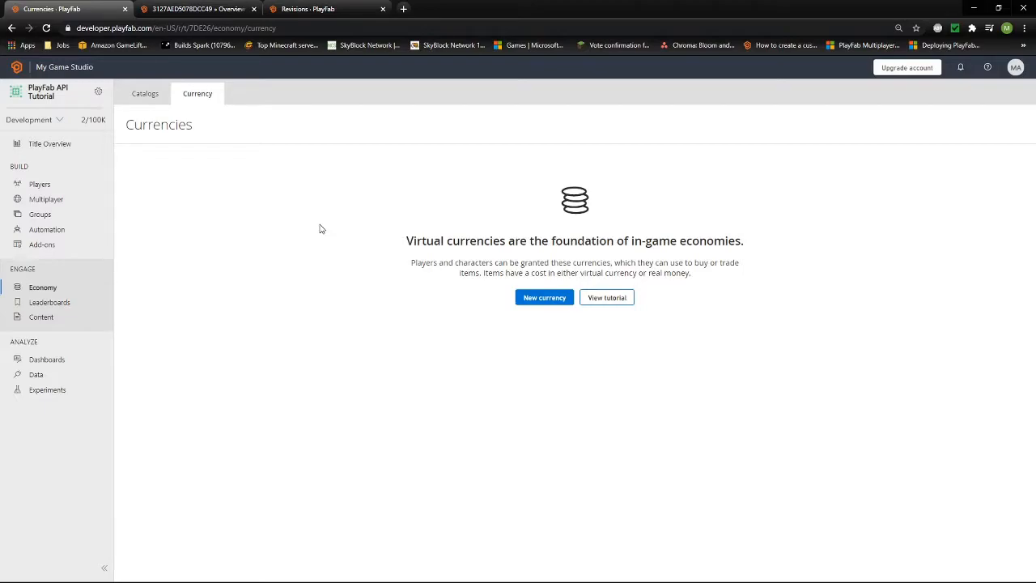
left_click(617, 299)
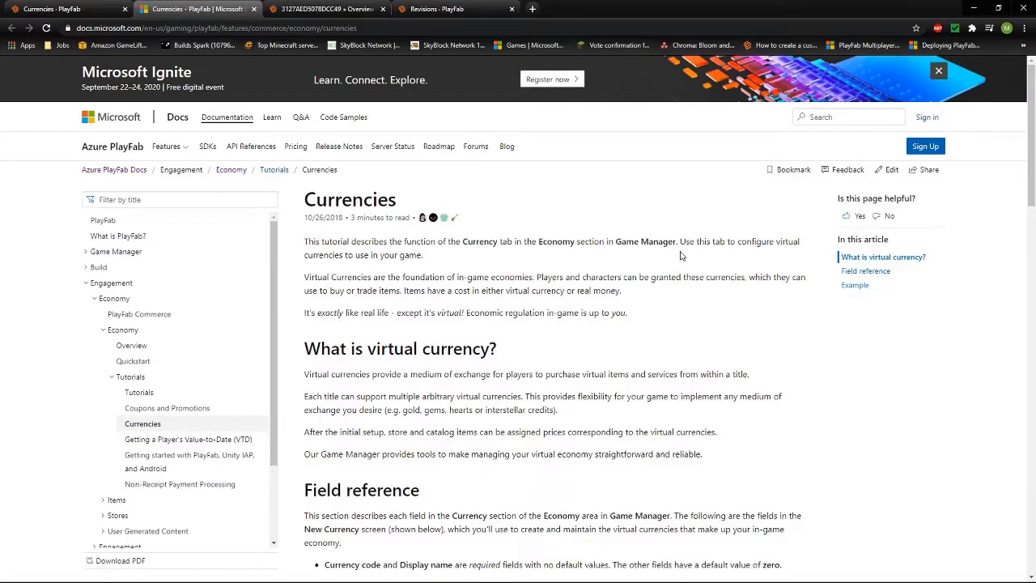
scroll(556, 256, "down", 3)
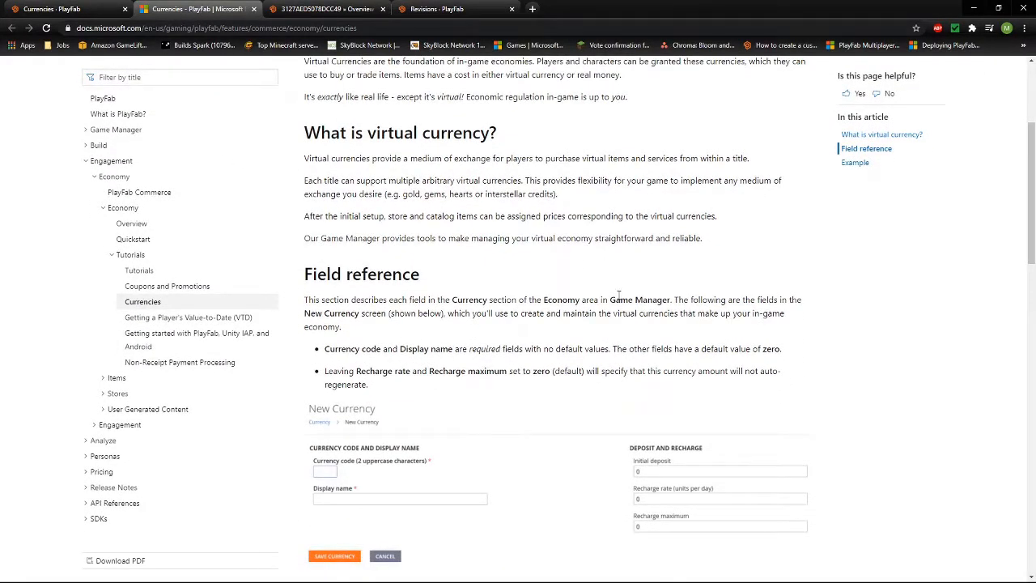
scroll(599, 259, "down", 3)
scroll(596, 235, "down", 4)
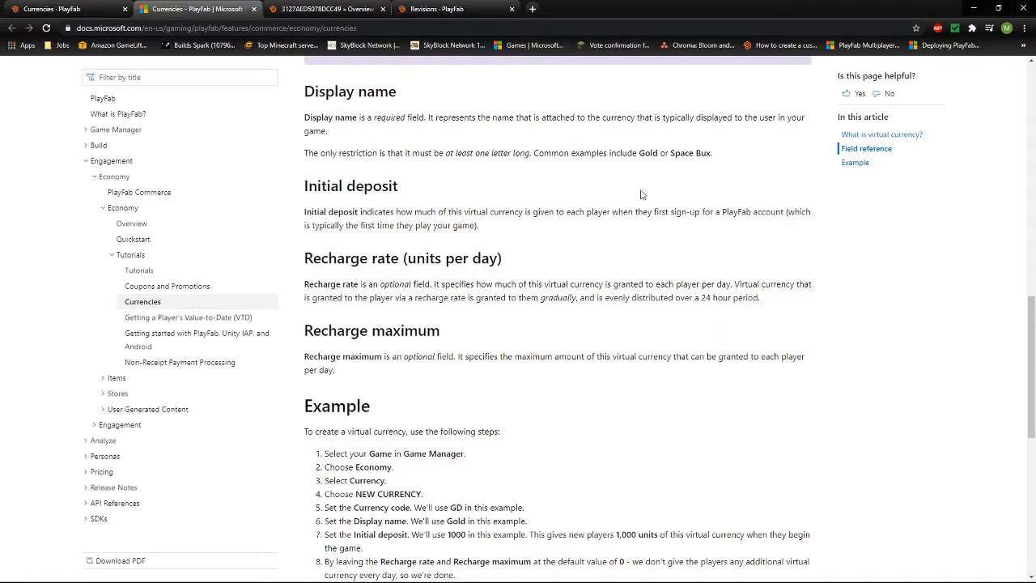
scroll(454, 315, "down", 2)
scroll(456, 315, "down", 3)
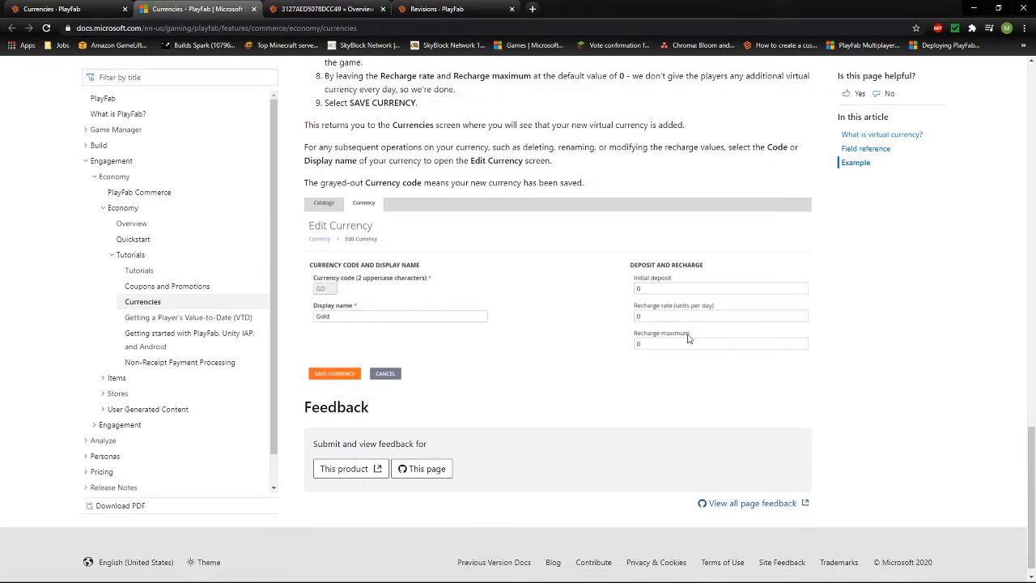
scroll(683, 338, "up", 3)
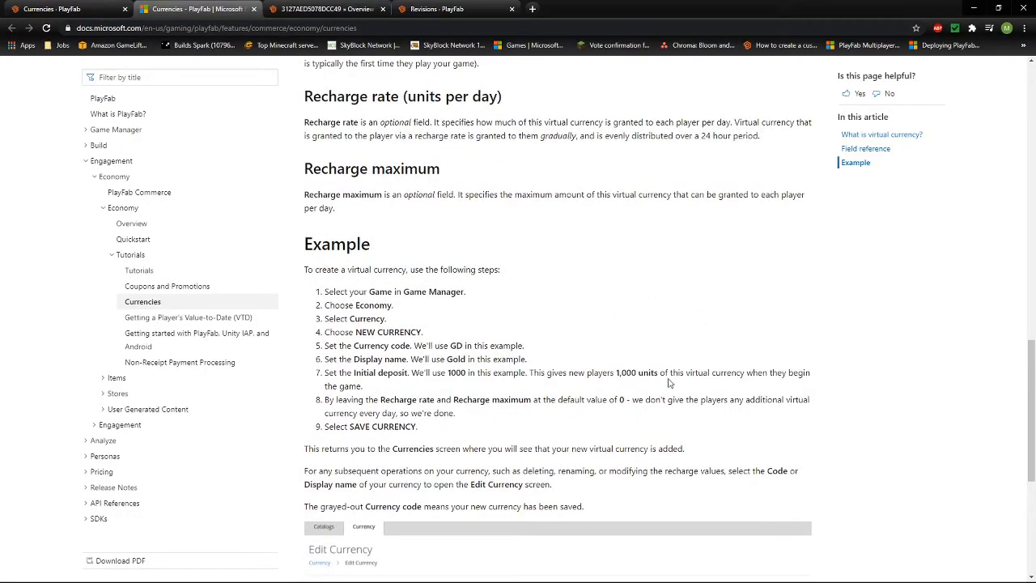
Return to the currencies page and start a new currency with code PP and display name Test Coins
left_click(48, 9)
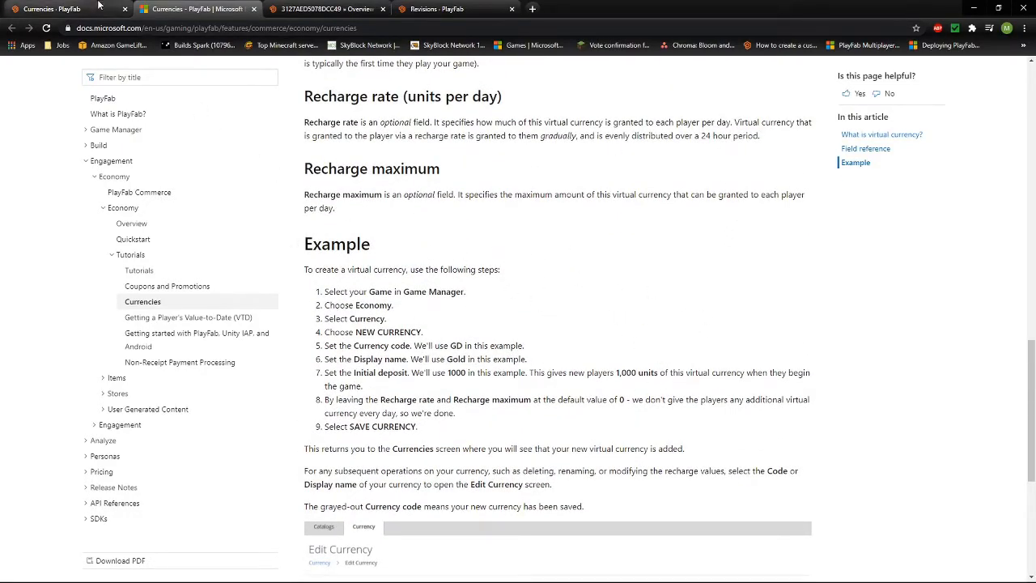
left_click(526, 299)
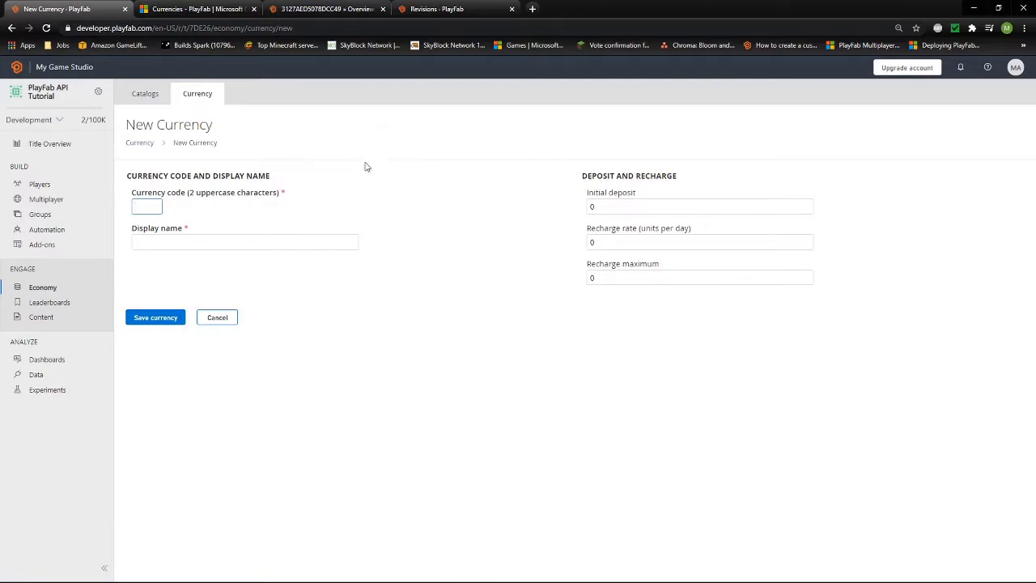
left_click(150, 207)
type("PF")
left_click(158, 241)
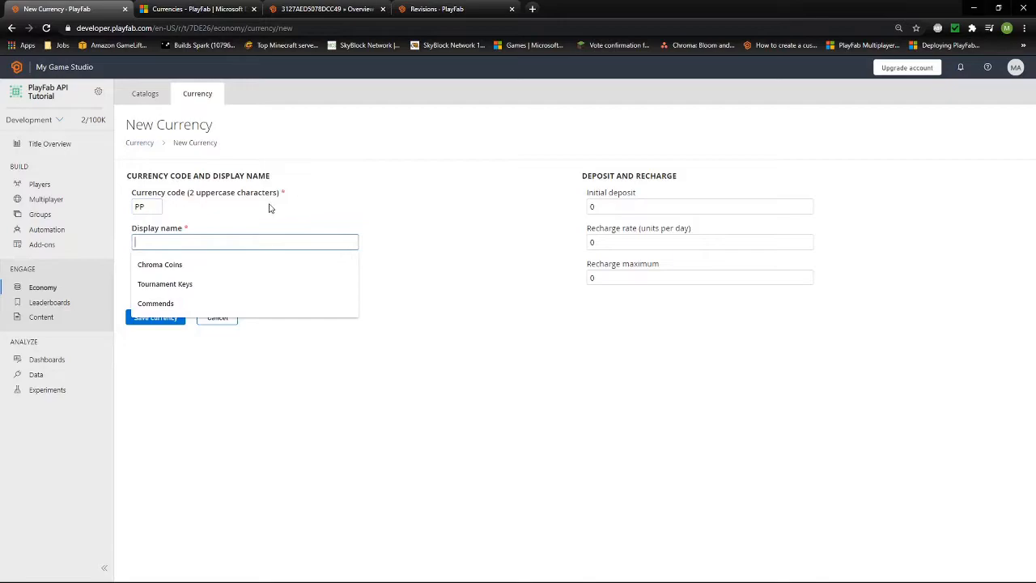
type("Te")
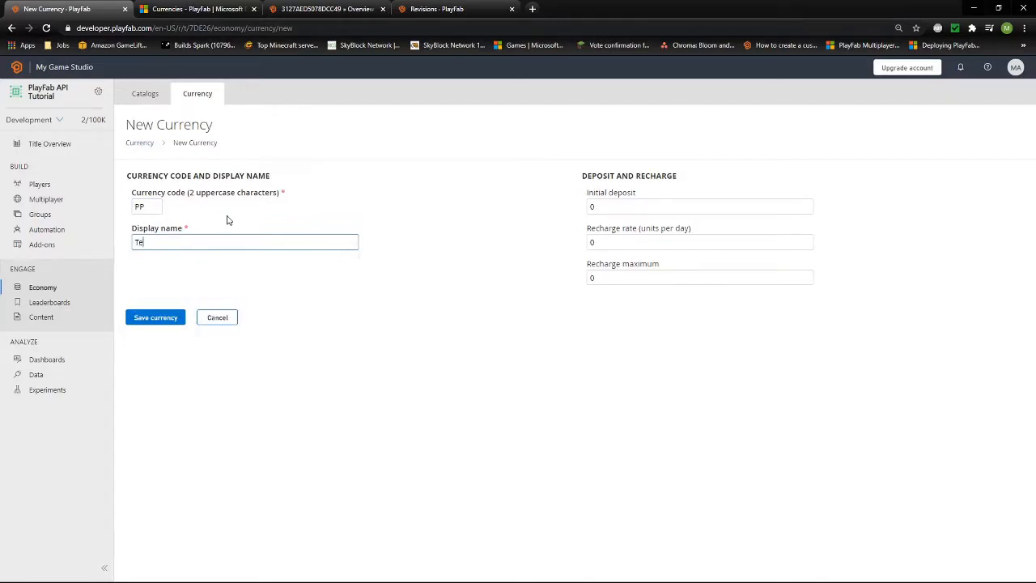
type("st Coins")
Review the Initial deposit and recharge explanations in the Currencies tutorial, and return to the new currency form
left_click(194, 8)
scroll(426, 242, "up", 3)
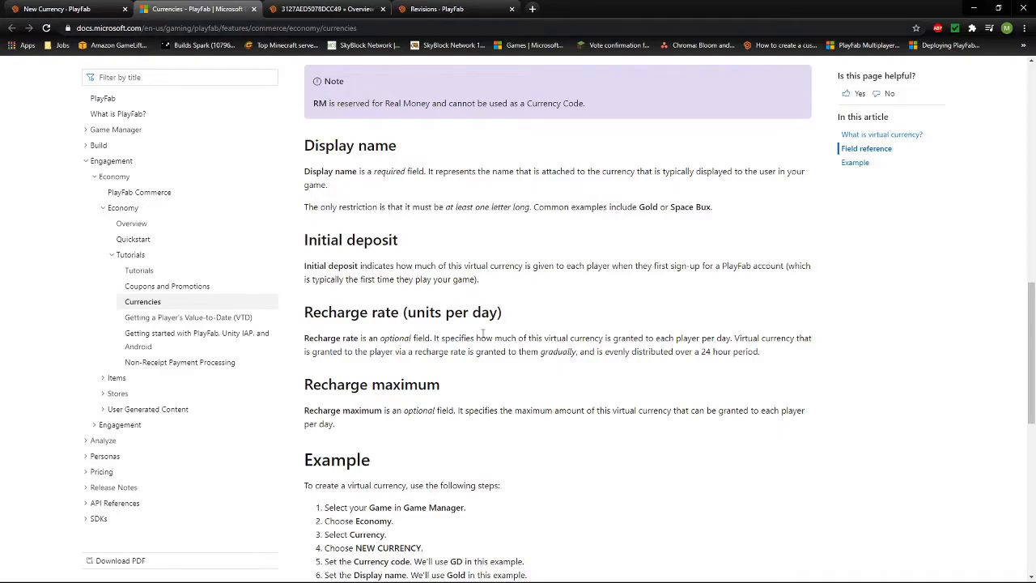
left_click(94, 6)
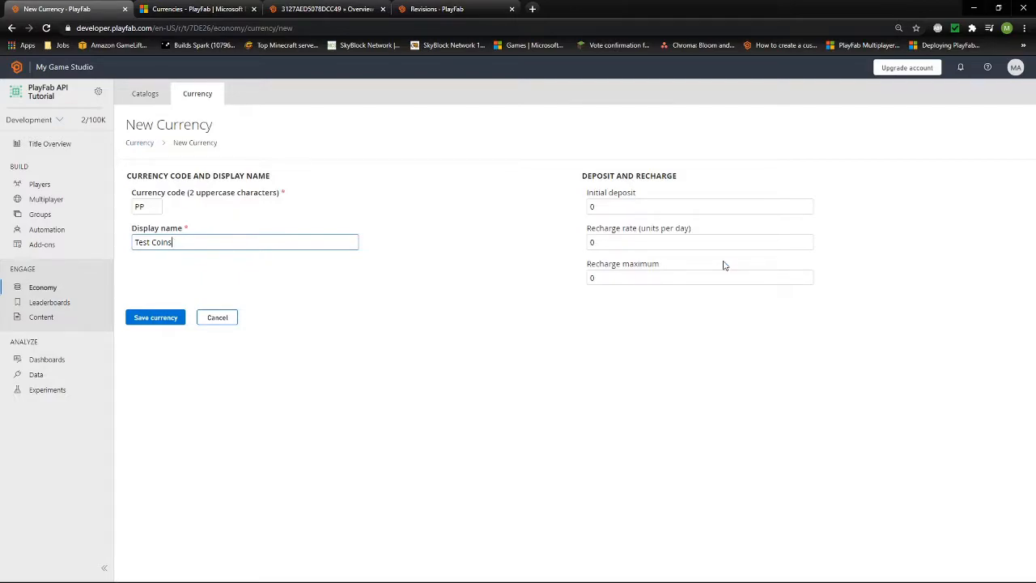
Set the initial deposit to 5 and check the recharge explanations in the tutorial
left_click(603, 207)
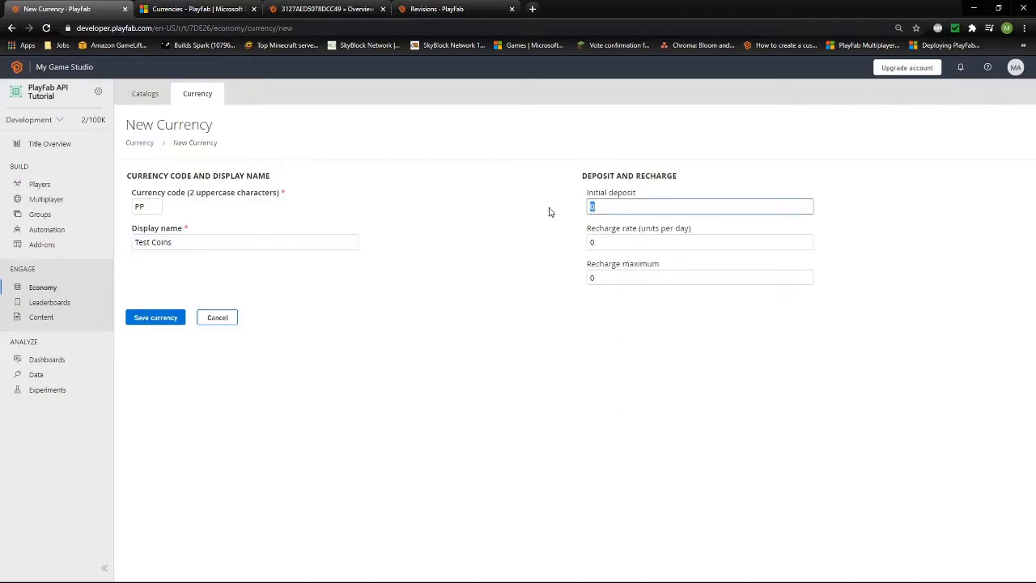
type("5")
left_click(194, 9)
scroll(595, 262, "down", 2)
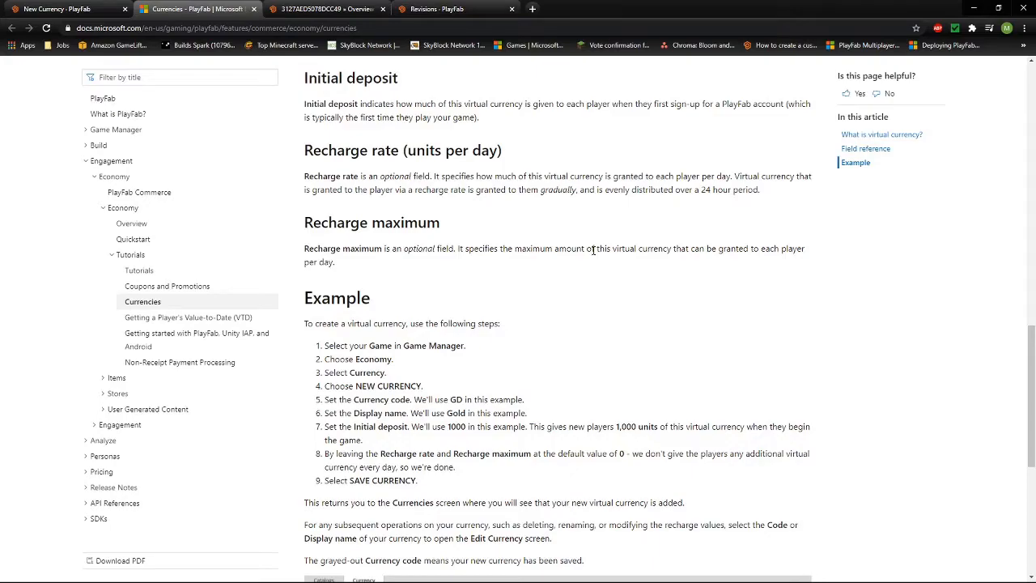
left_click(64, 7)
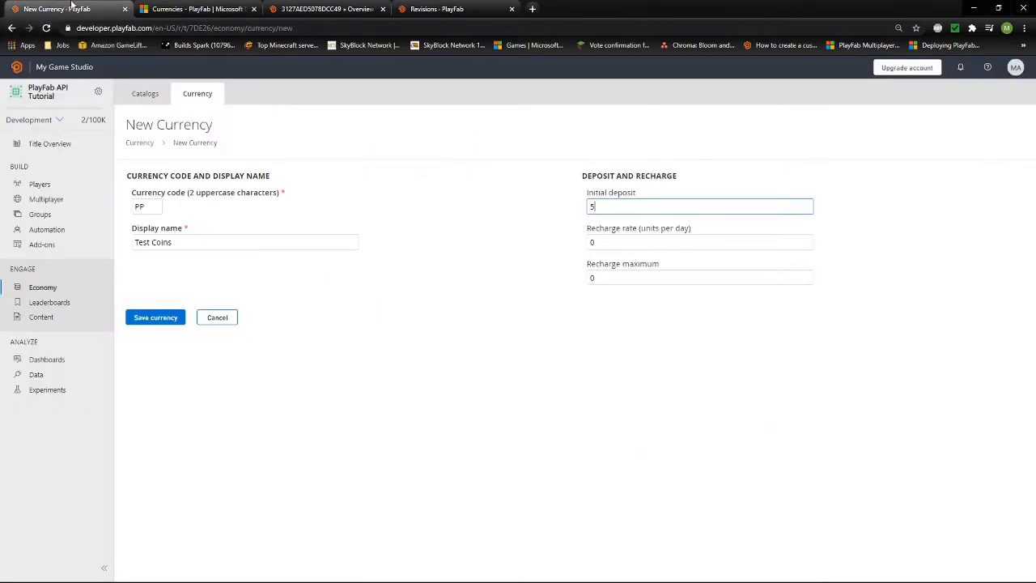
Set the new currency's recharge maximum to 5
left_click(631, 277)
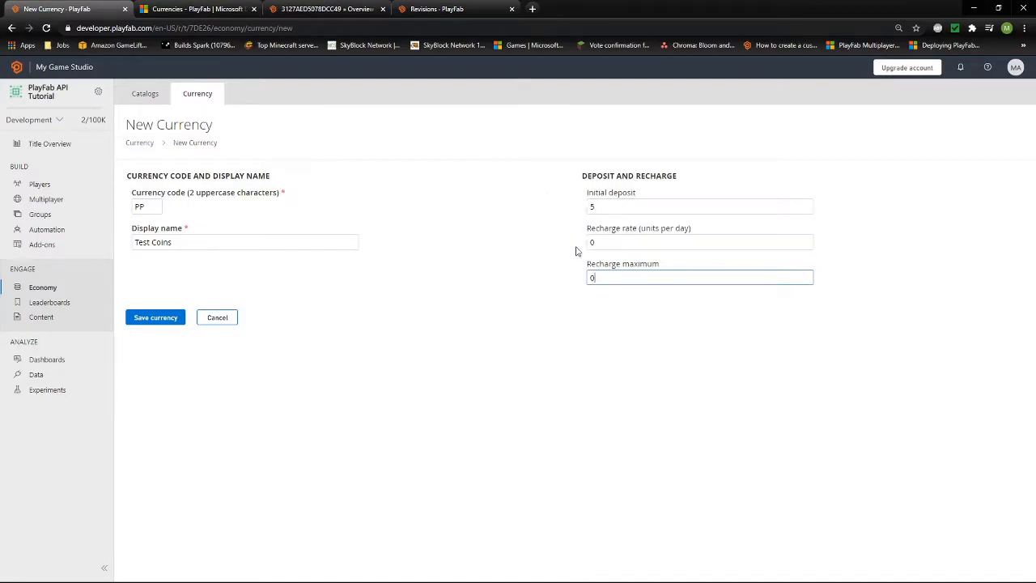
key("BackSpace")
type("10")
key("BackSpace")
key("BackSpace")
type("5")
Reset the recharge maximum and the initial deposit to 0
left_click_drag(631, 279, 537, 283)
type("0")
left_click_drag(618, 207, 491, 213)
type("0")
left_click(477, 253)
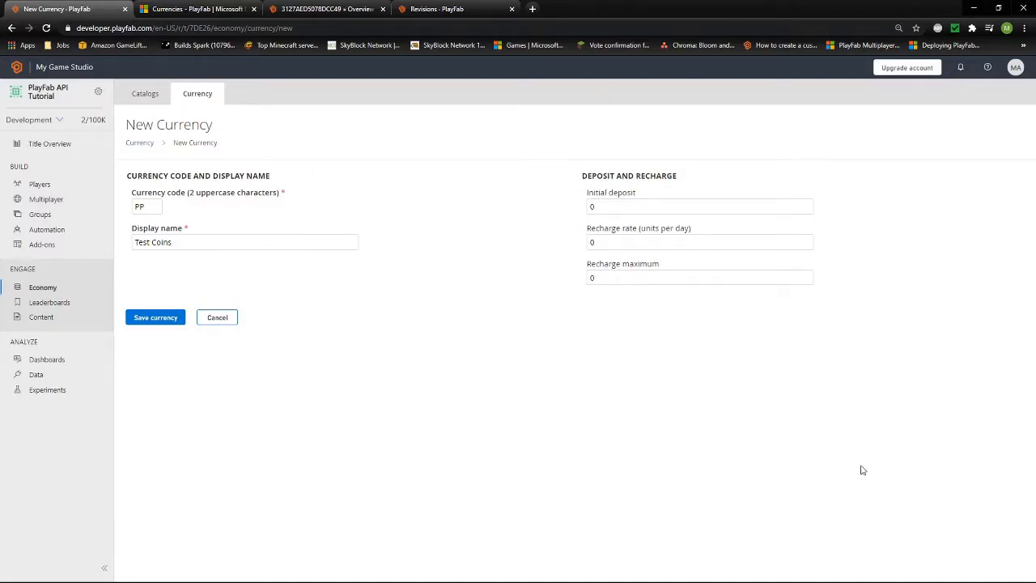
Save the new Test Coins currency
left_click_drag(695, 209, 472, 212)
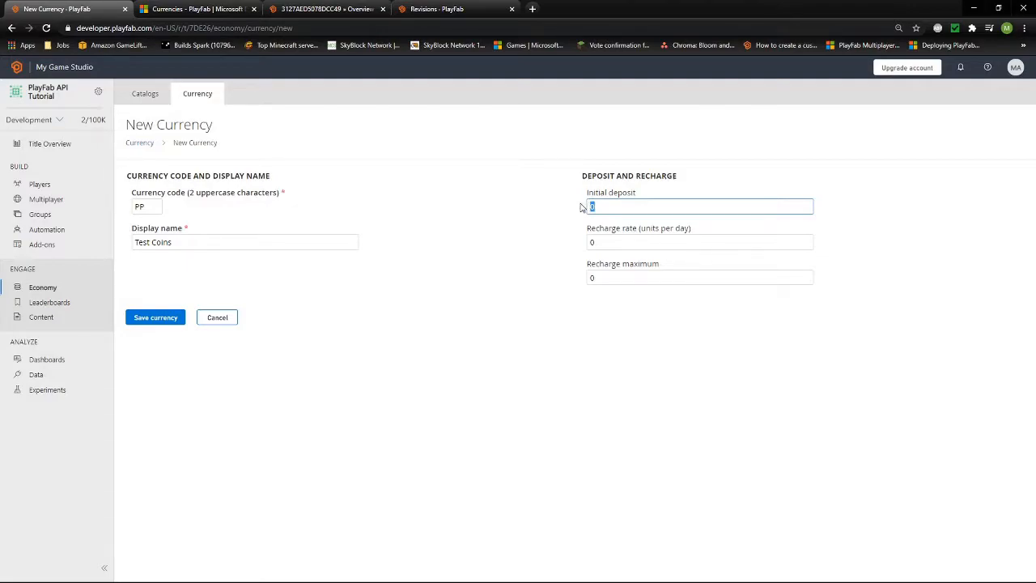
left_click(158, 319)
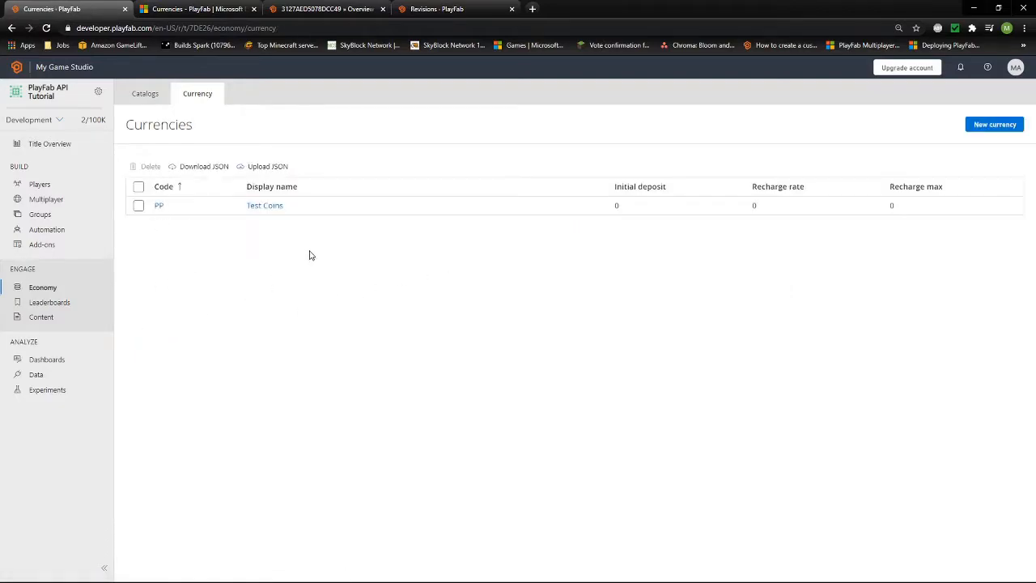
left_click(431, 403)
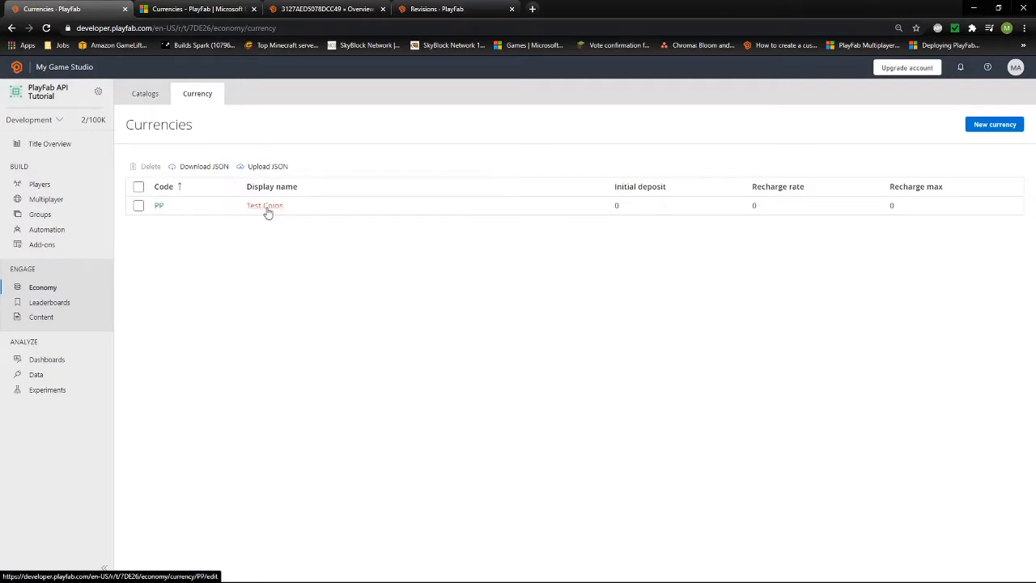
Open item One in the Test catalog for editing and change its item ID to Test Item
left_click(145, 94)
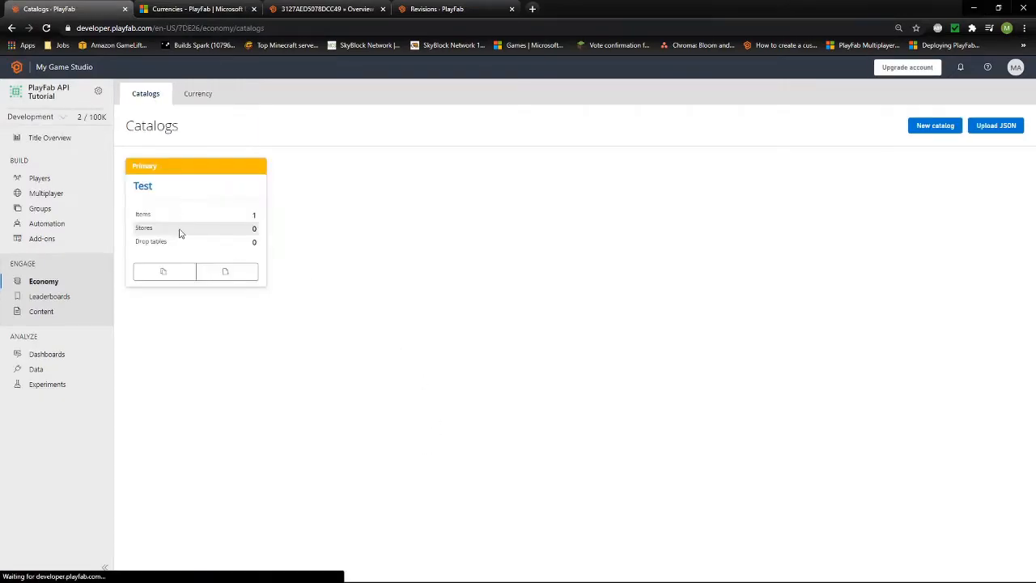
left_click(144, 189)
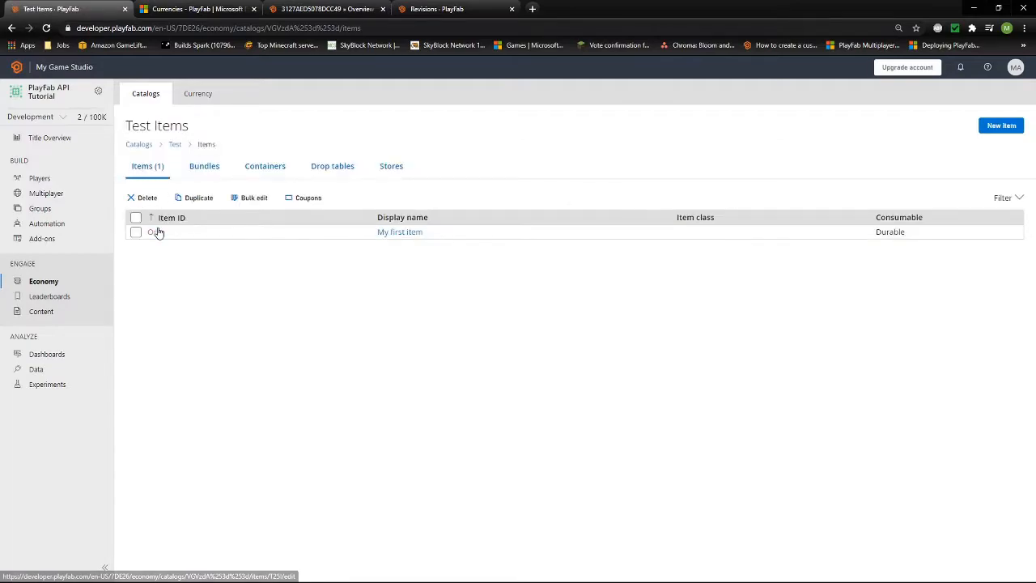
left_click(156, 230)
left_click_drag(171, 226, 118, 225)
type("Te")
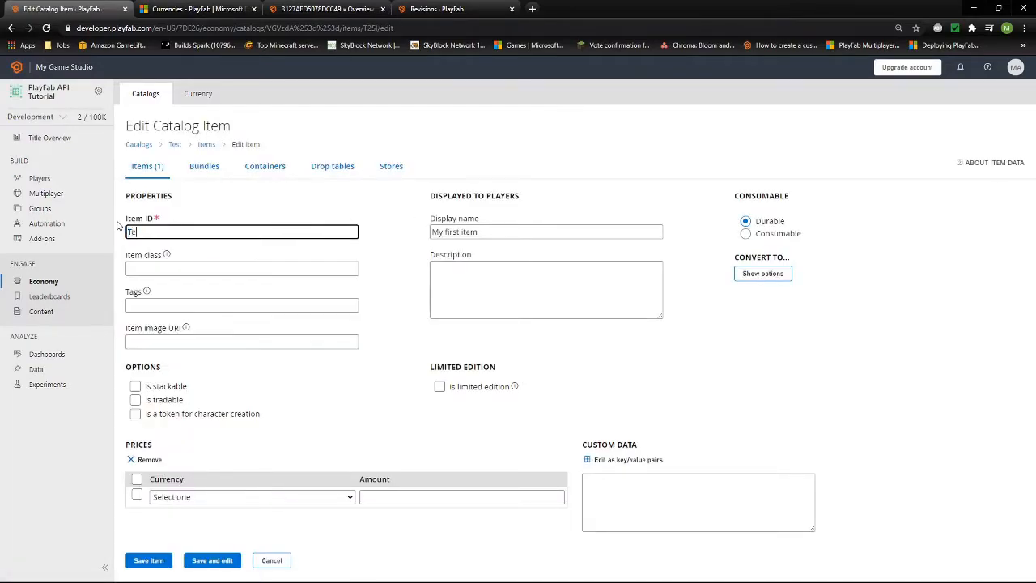
type("st ITem")
key("BackSpace")
key("BackSpace")
key("BackSpace")
type("tem")
Enter the description "My First Item - Test Item" and make the item stackable
left_click(510, 234)
left_click(468, 275)
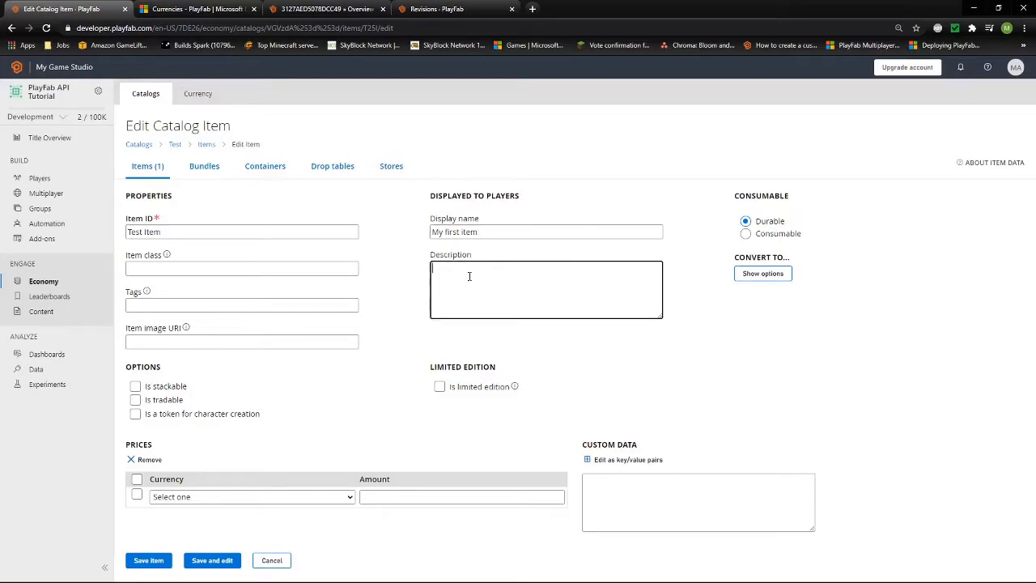
type("Myu")
key("BackSpace")
type("First Item - Test Item")
left_click(136, 389)
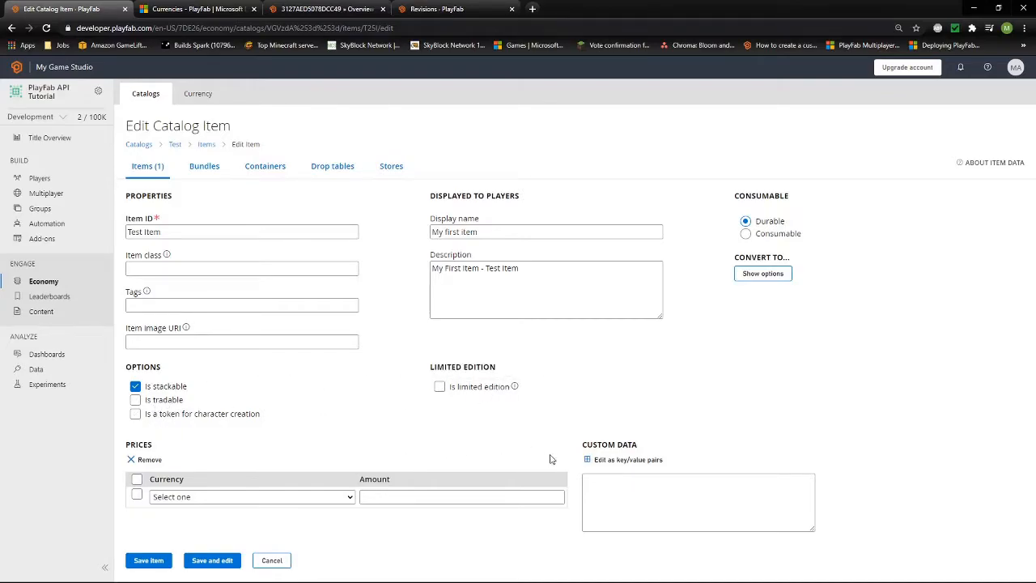
Set the item's price to 1000 in the PP currency and save the item
left_click(223, 496)
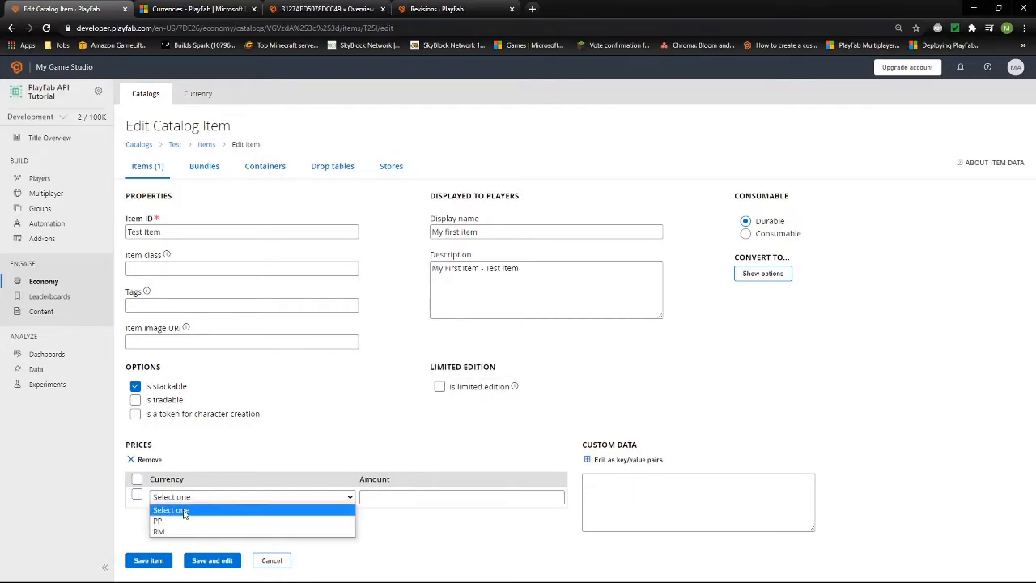
left_click(177, 522)
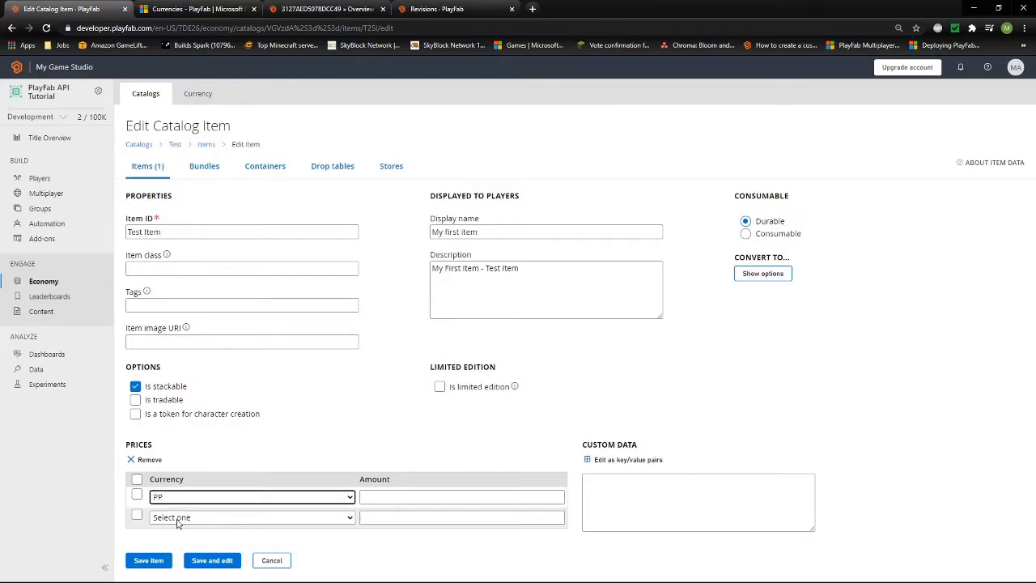
left_click(485, 496)
type("1000")
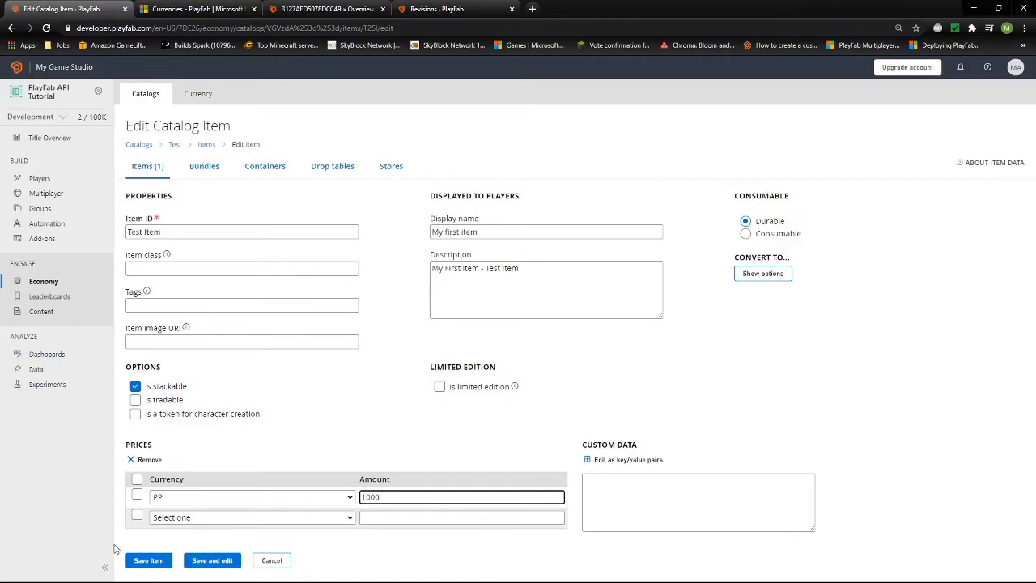
left_click(140, 558)
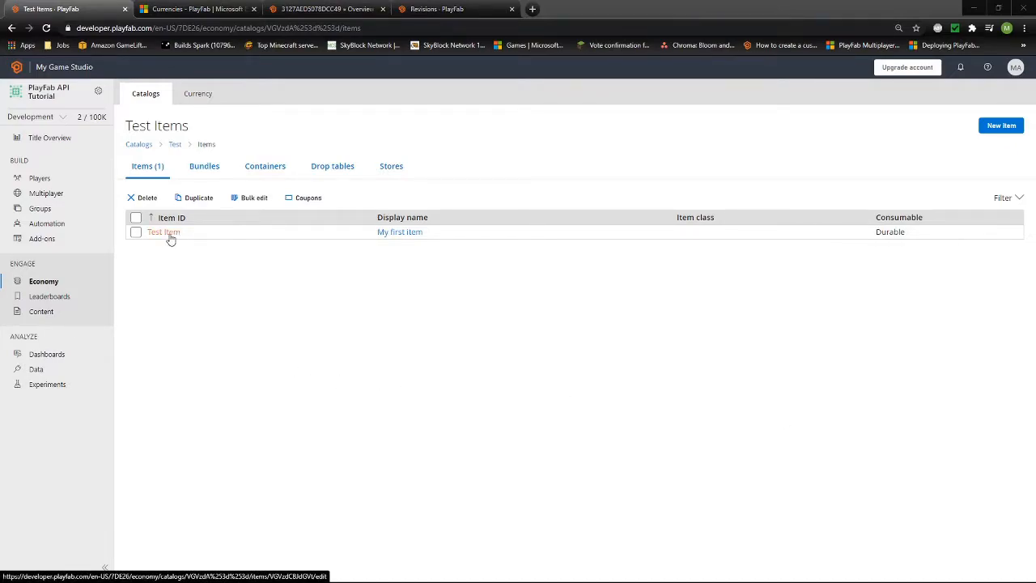
Duplicate Test Item in the Test catalog's item list
left_click(204, 168)
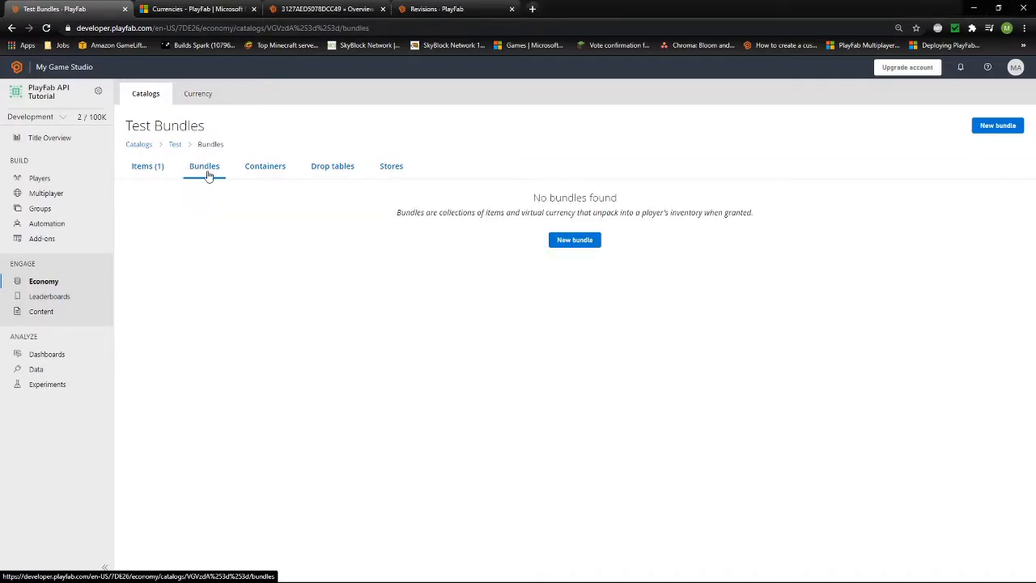
left_click(148, 168)
left_click(136, 234)
left_click(191, 198)
left_click(365, 346)
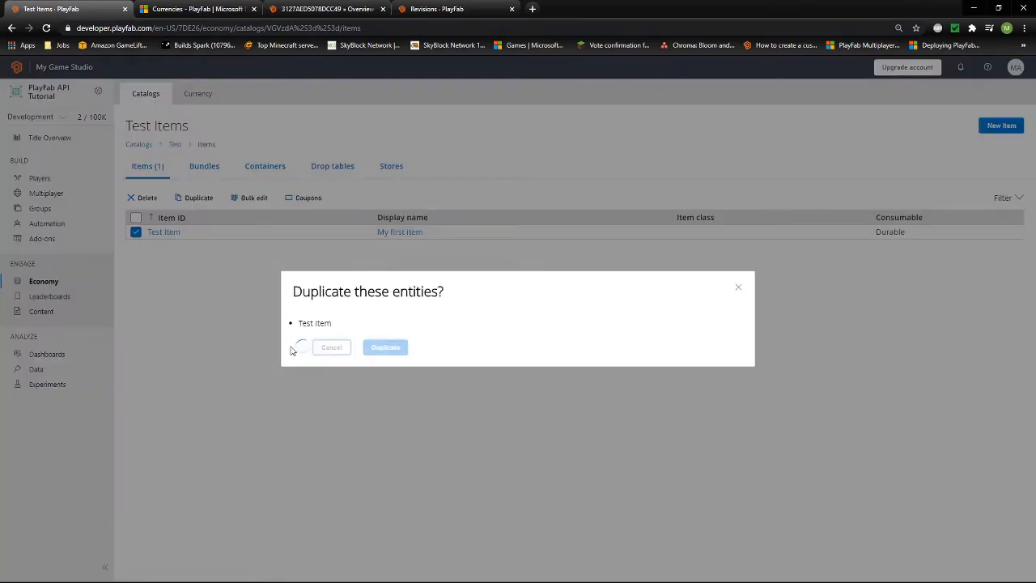
Duplicate both Test Item and Test Item (1) together in the Test catalog
left_click(136, 232)
left_click(136, 246)
left_click(198, 197)
left_click(365, 353)
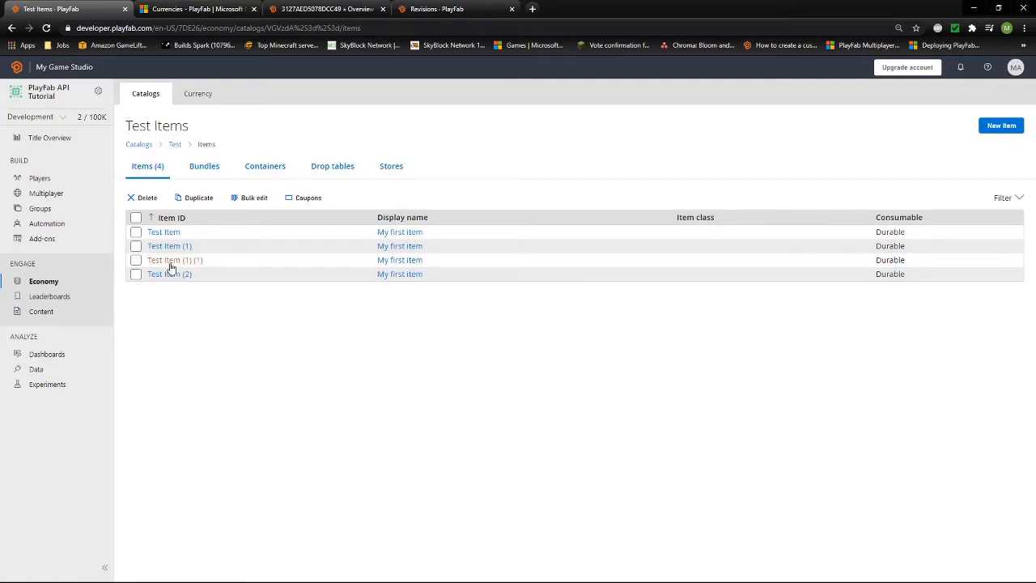
Change the item ID of Test Item (1) (1) to Test Item (3) and save the item
left_click(170, 261)
left_click_drag(183, 231, 167, 230)
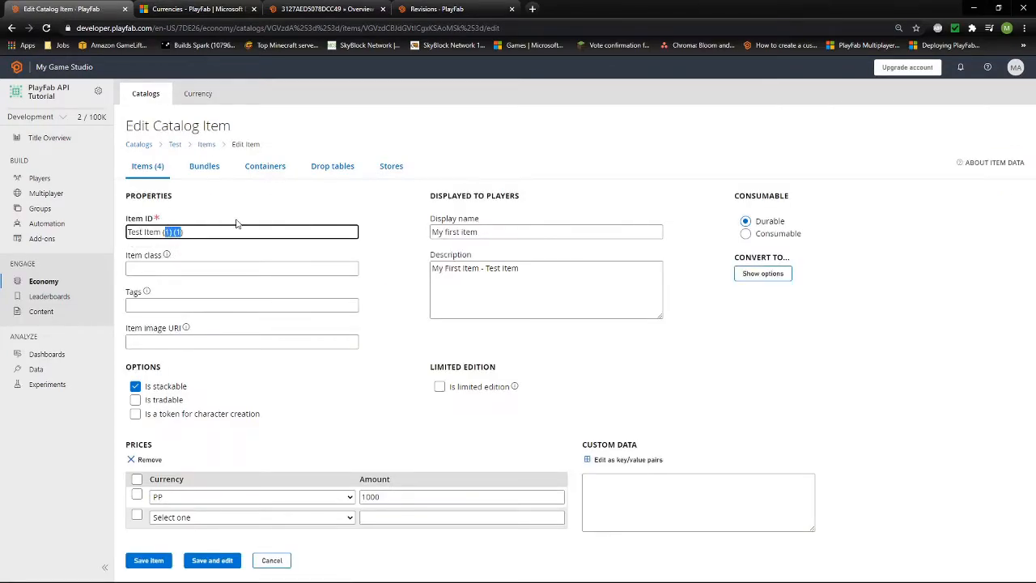
type("(3)")
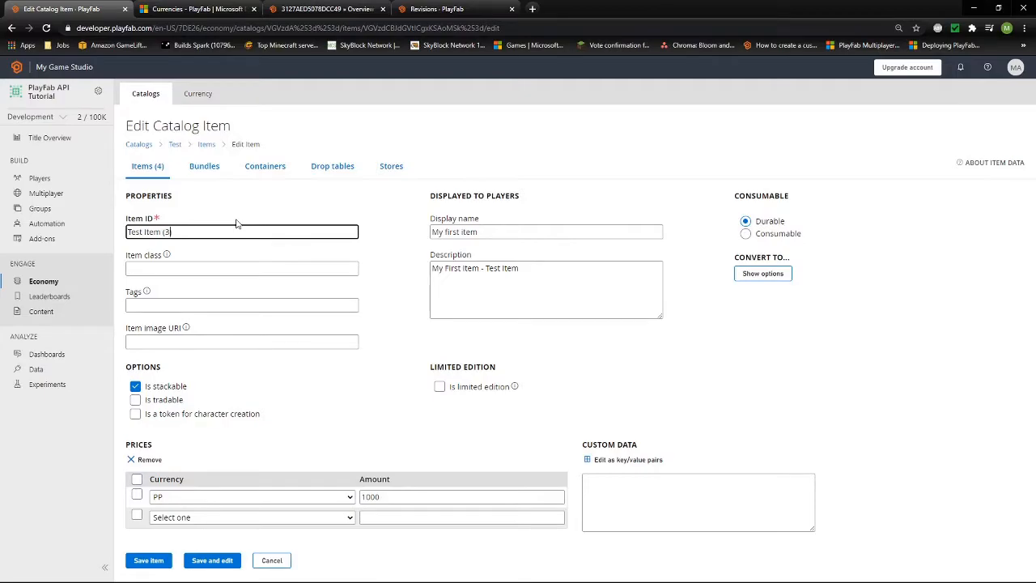
left_click(162, 560)
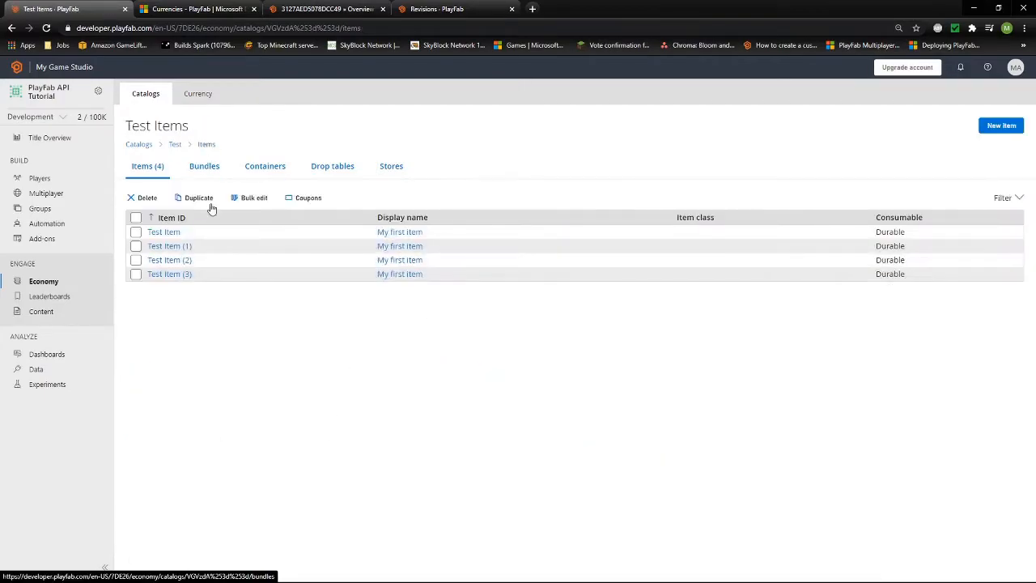
Start a new bundle in the Test catalog with the item ID Test Bundle
left_click(207, 168)
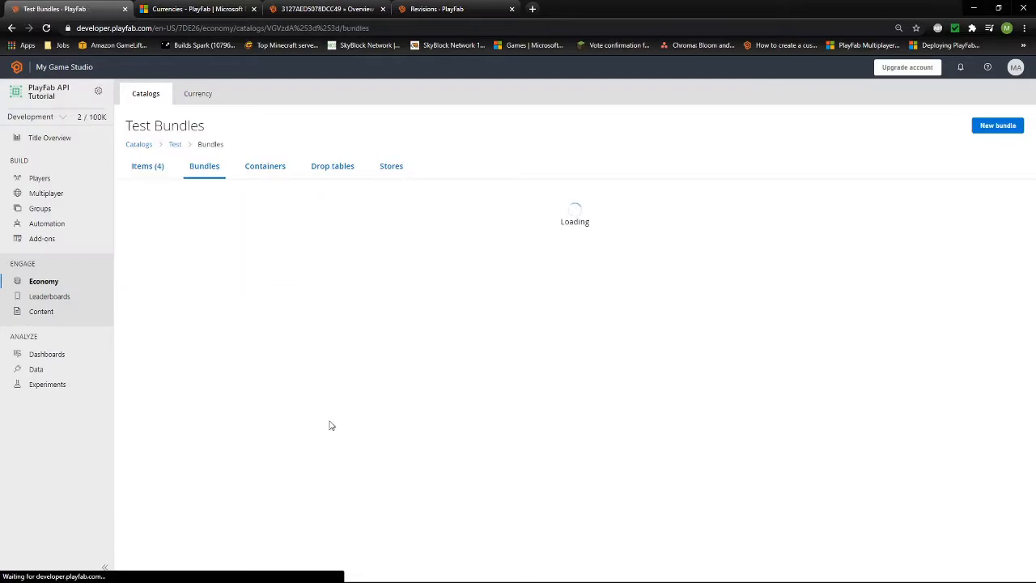
left_click(558, 239)
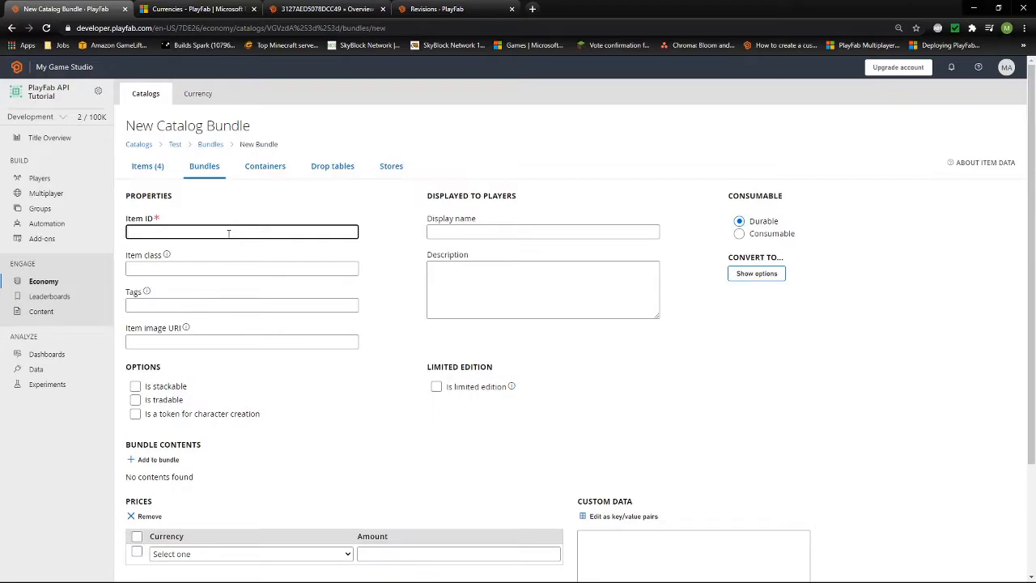
type("Test Blu")
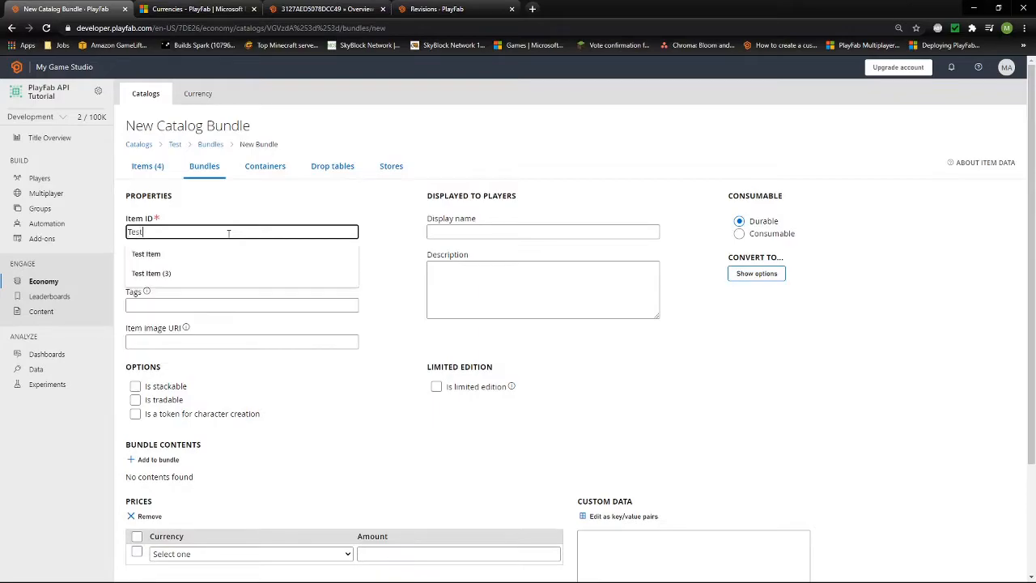
key("BackSpace")
key("BackSpace")
type("undle")
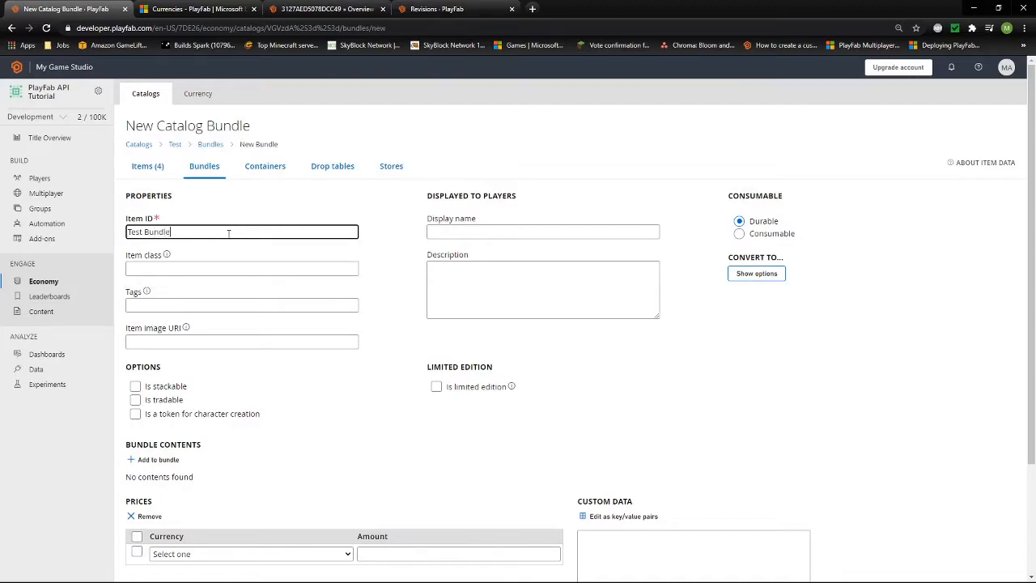
Enter Test Bundle as the bundle's display name and description, and make the bundle stackable
left_click(529, 226)
type("Test Bundle")
key("Tab")
type("Test Bundle")
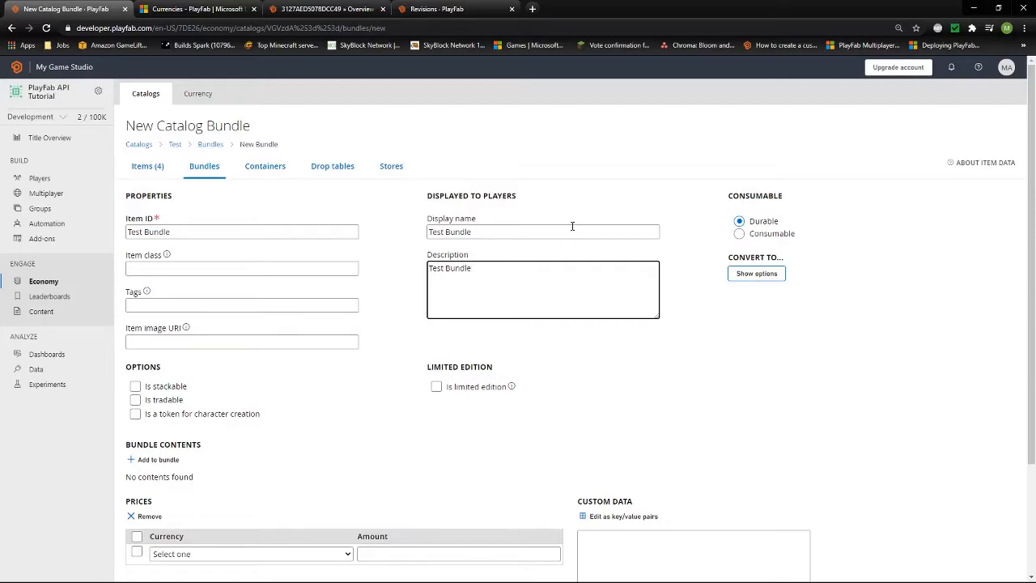
scroll(137, 242, "down", 1)
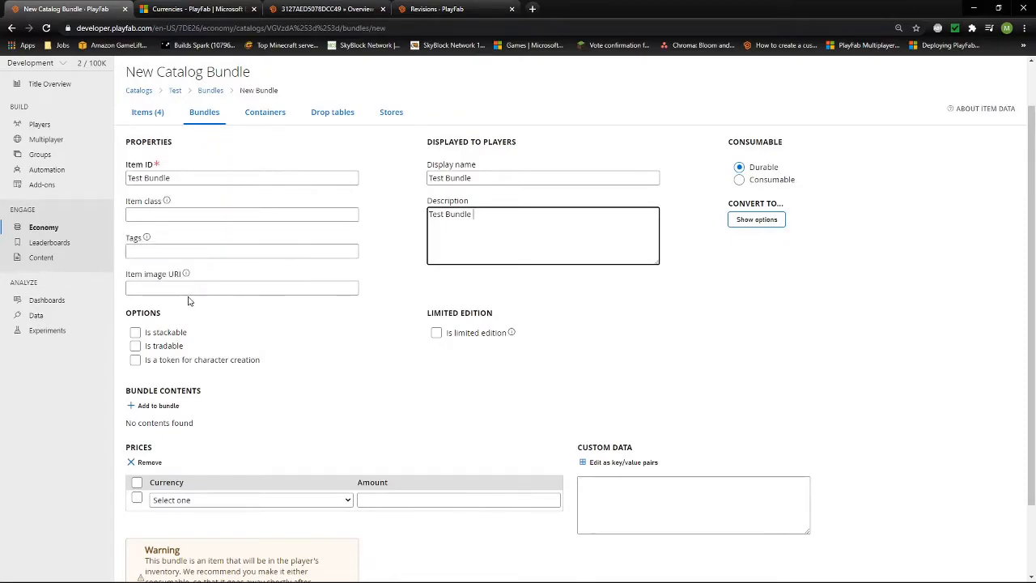
left_click(136, 333)
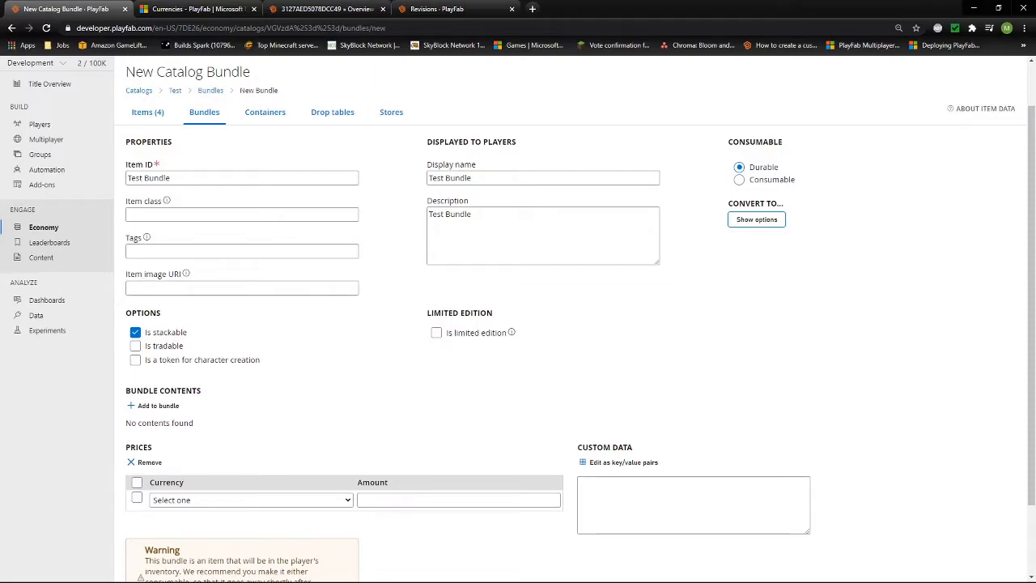
Set the new bundle to consumable by time with a usage period of 3 seconds
scroll(326, 475, "down", 1)
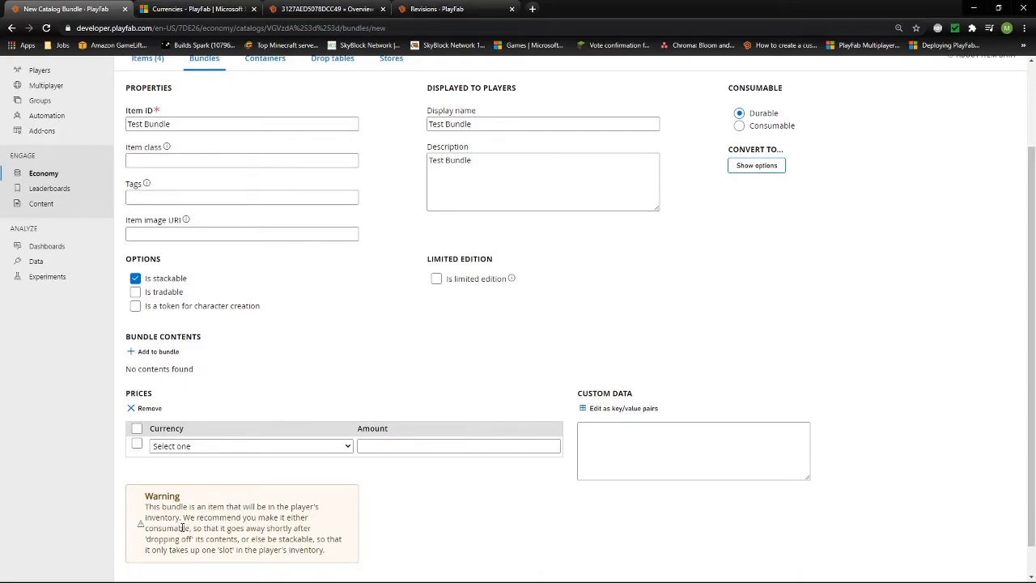
scroll(761, 323, "up", 1)
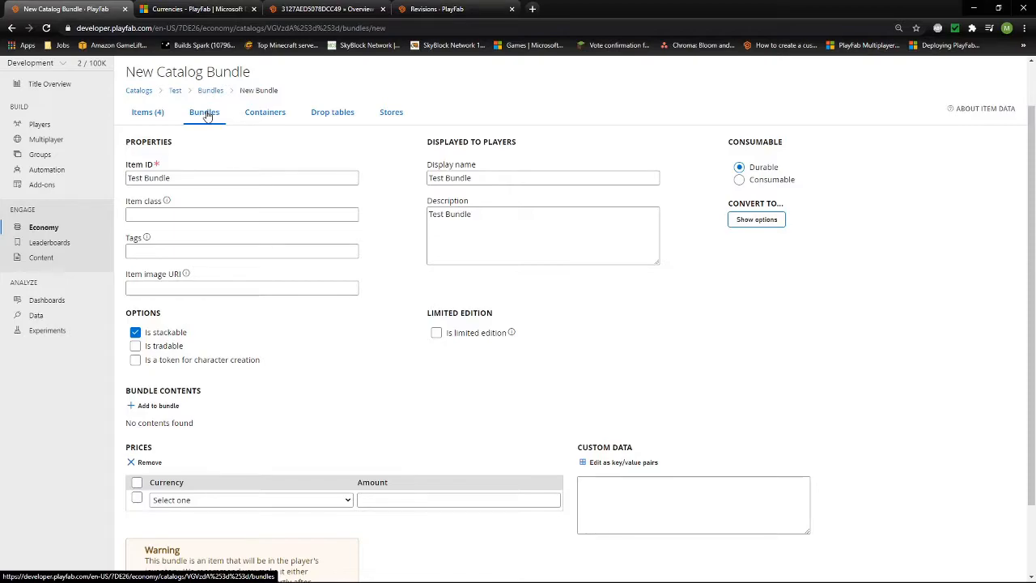
left_click(740, 179)
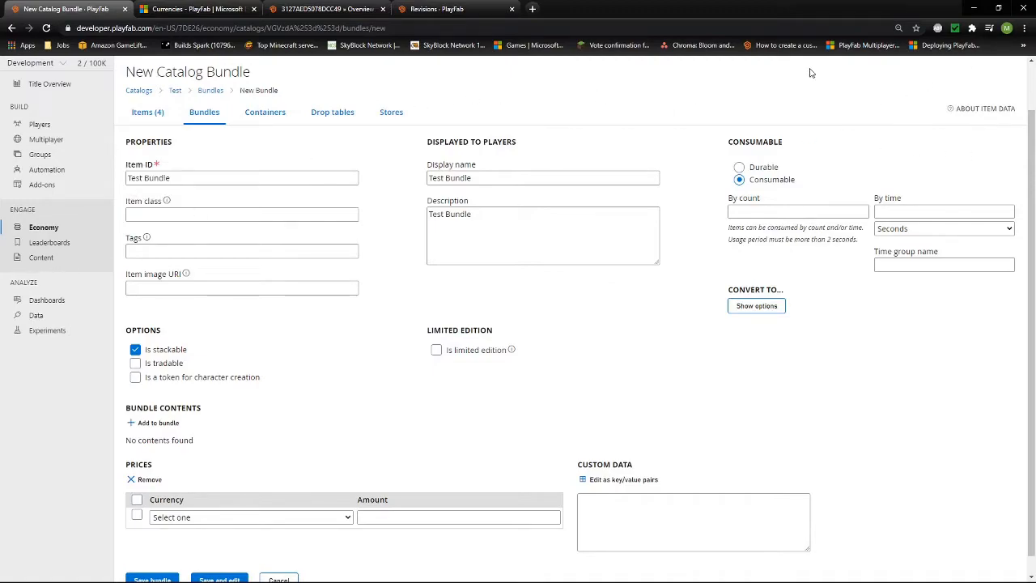
left_click(893, 211)
type("3")
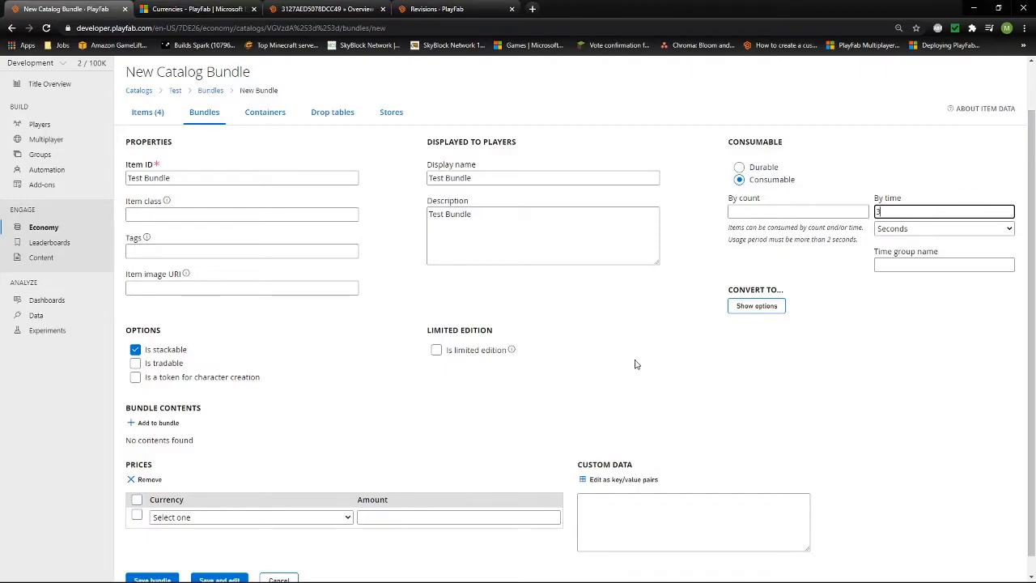
Set the bundle's price to 1999 in the RM currency
scroll(231, 519, "down", 1)
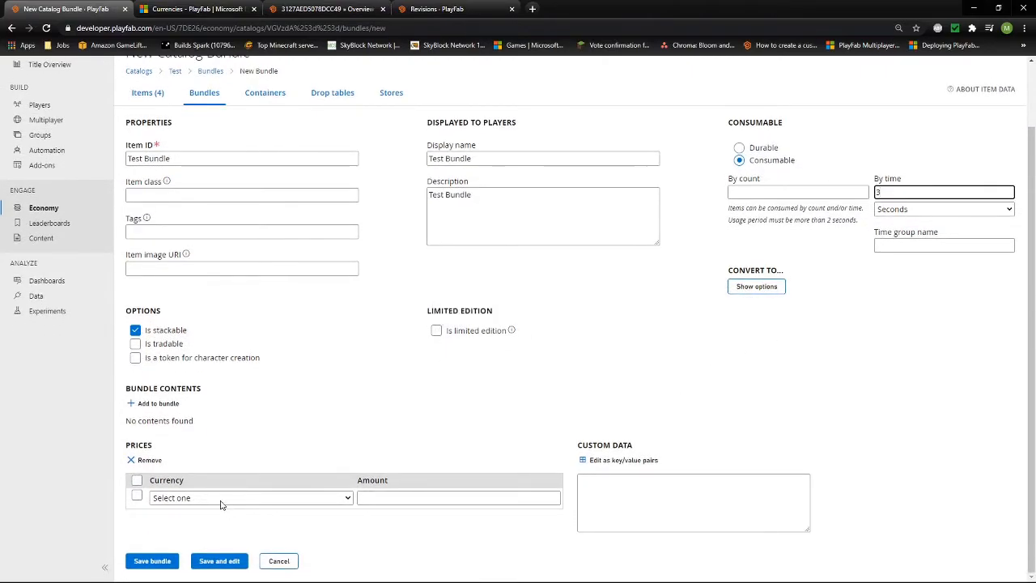
left_click(226, 500)
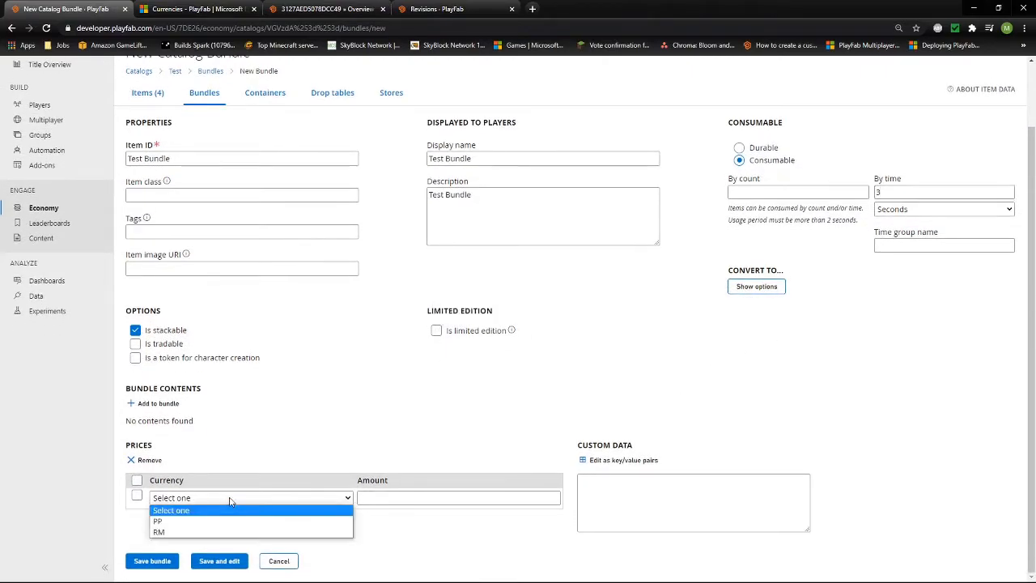
left_click(169, 532)
left_click(374, 498)
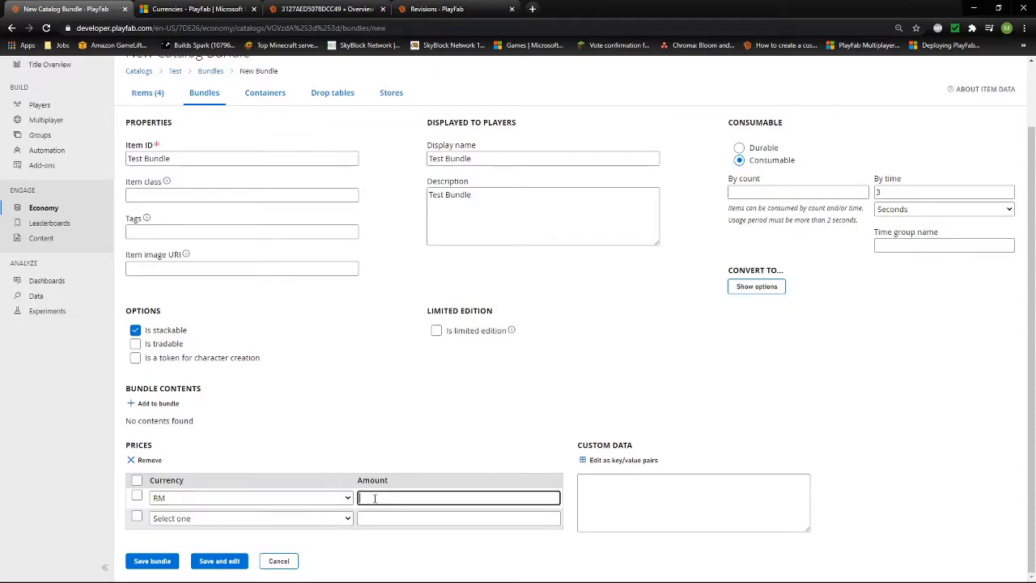
type("1999")
Add Test Item and Test Item (1) to the bundle contents after viewing the available currencies and drop tables
left_click(156, 402)
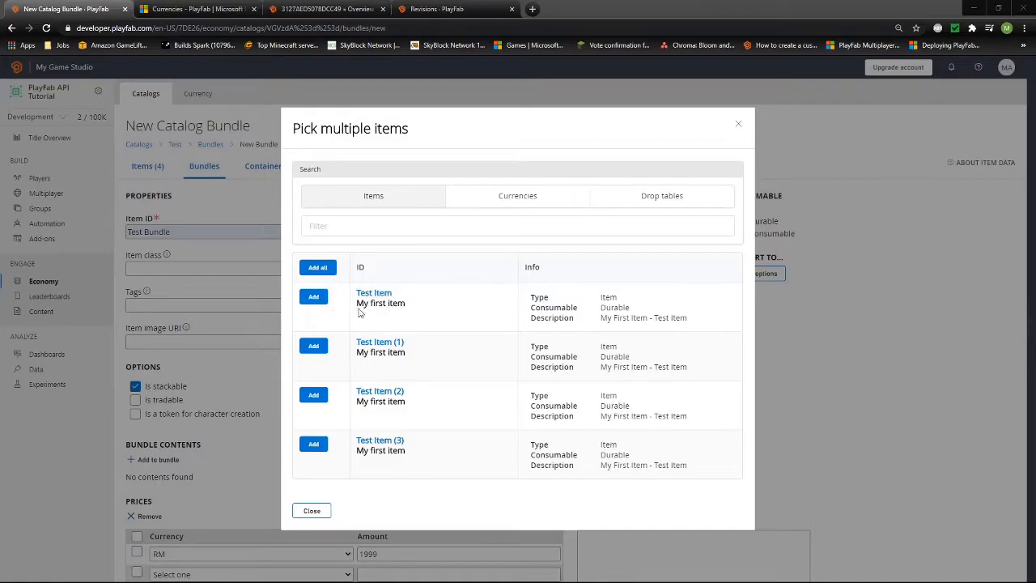
left_click(540, 207)
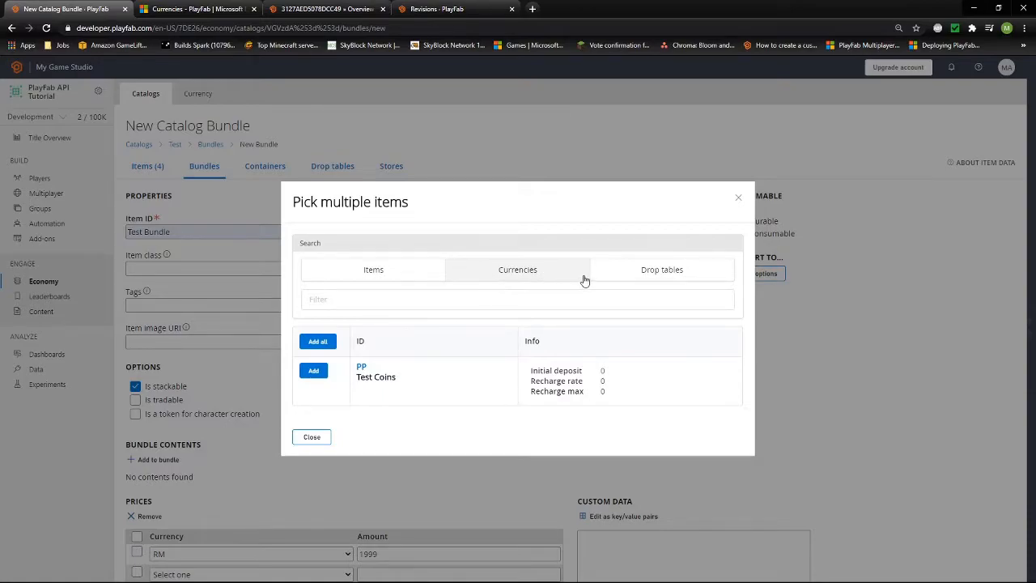
left_click(613, 271)
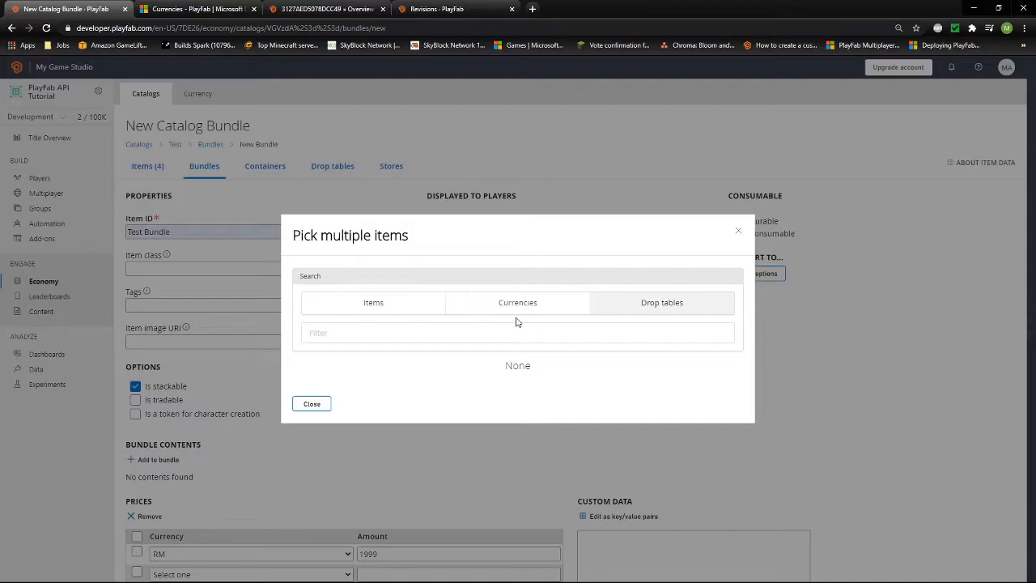
left_click(415, 313)
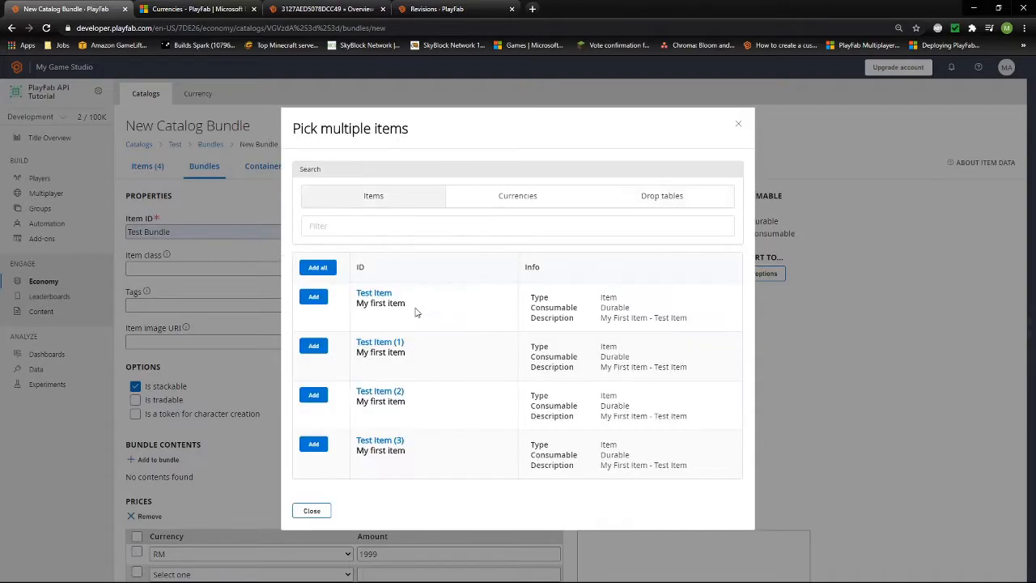
left_click(313, 297)
left_click(313, 346)
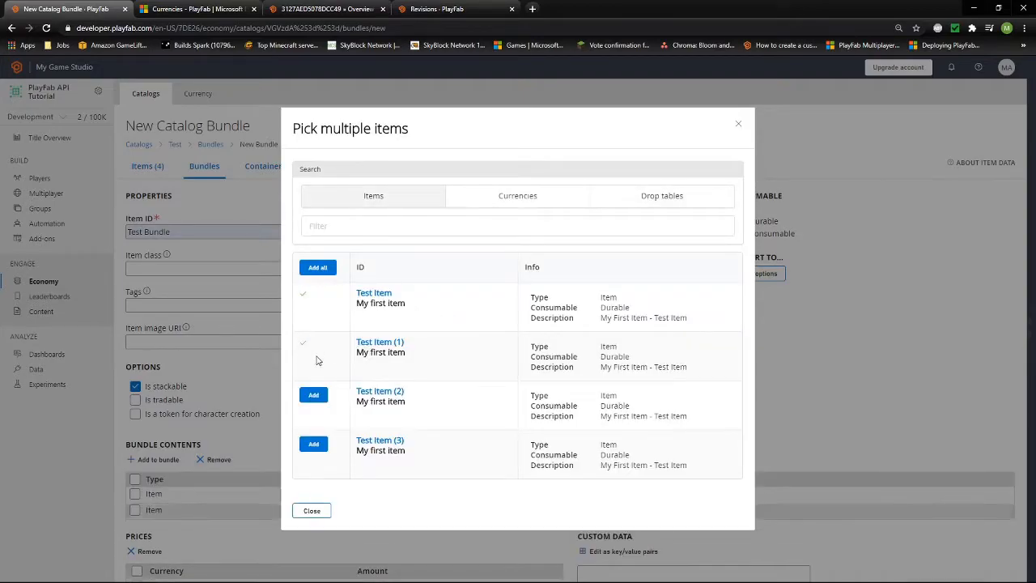
left_click(312, 510)
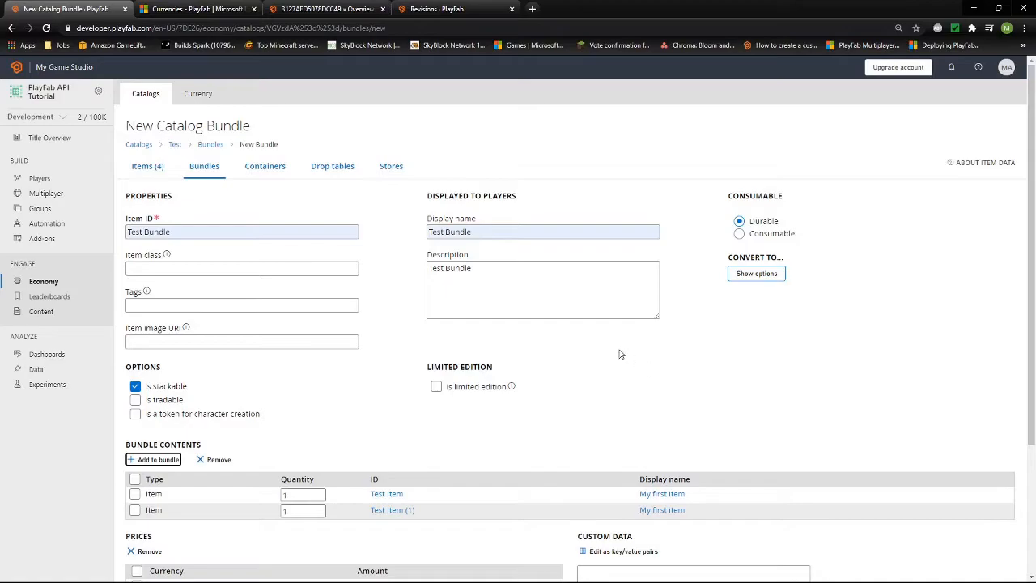
Make the bundle consumable by time after 3 seconds and save the bundle
scroll(607, 356, "down", 1)
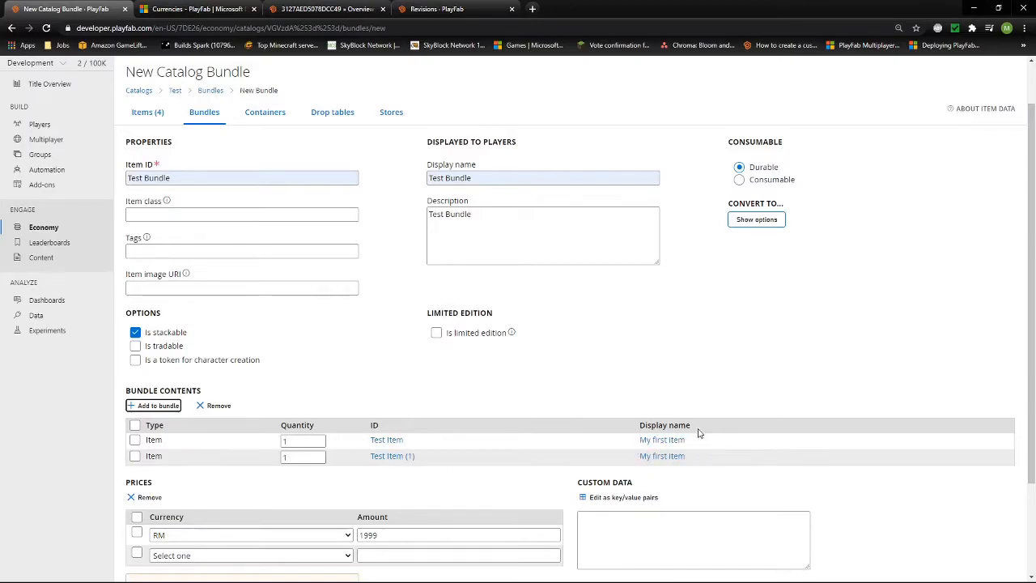
scroll(692, 426, "down", 1)
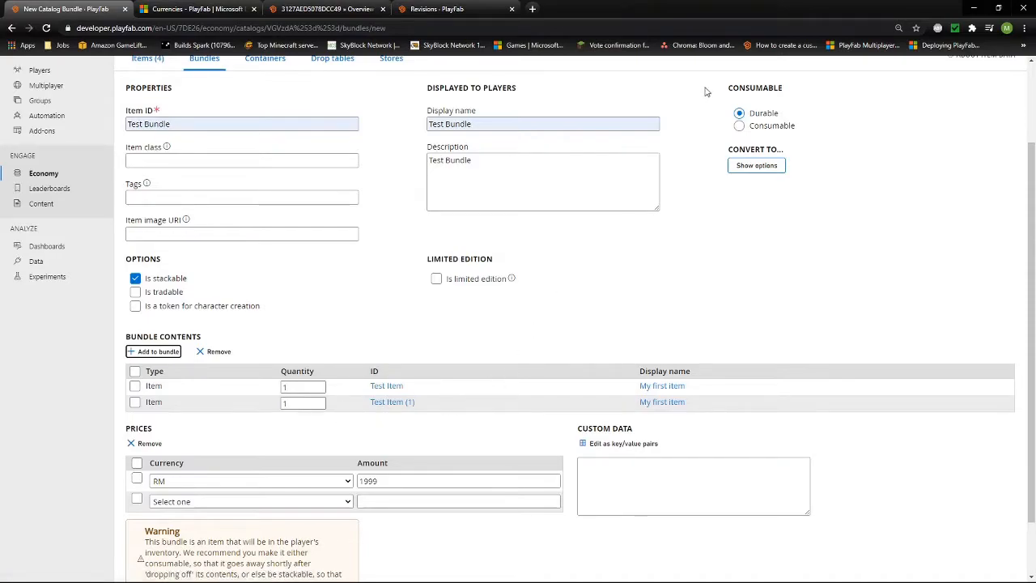
left_click(739, 126)
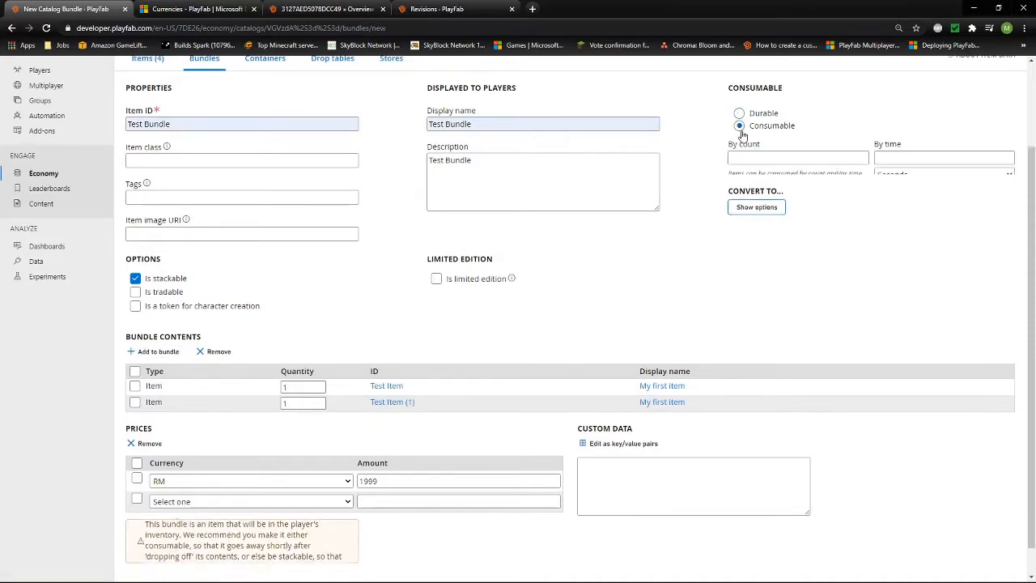
left_click(889, 158)
left_click(882, 178)
scroll(657, 293, "down", 1)
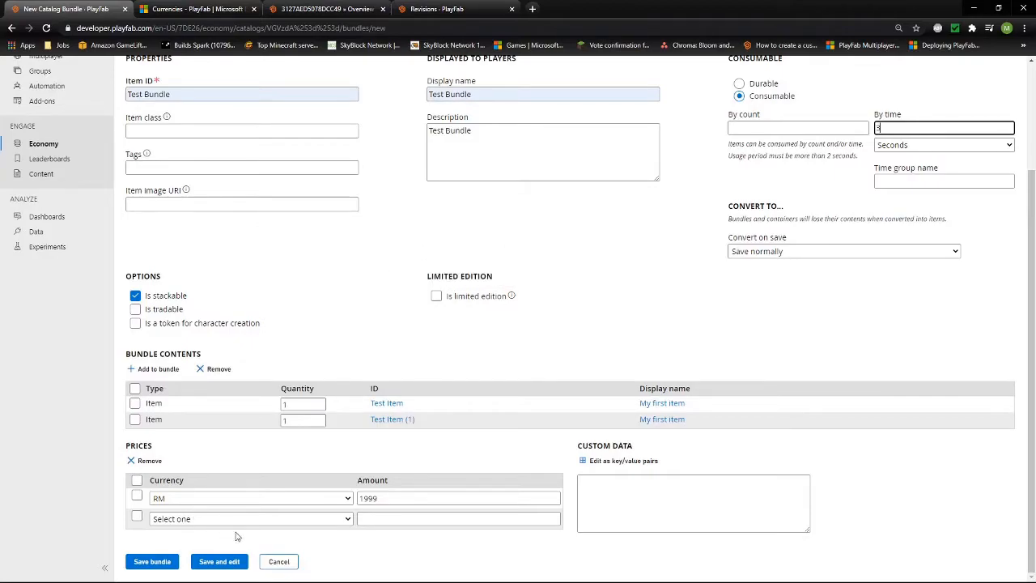
left_click(644, 314)
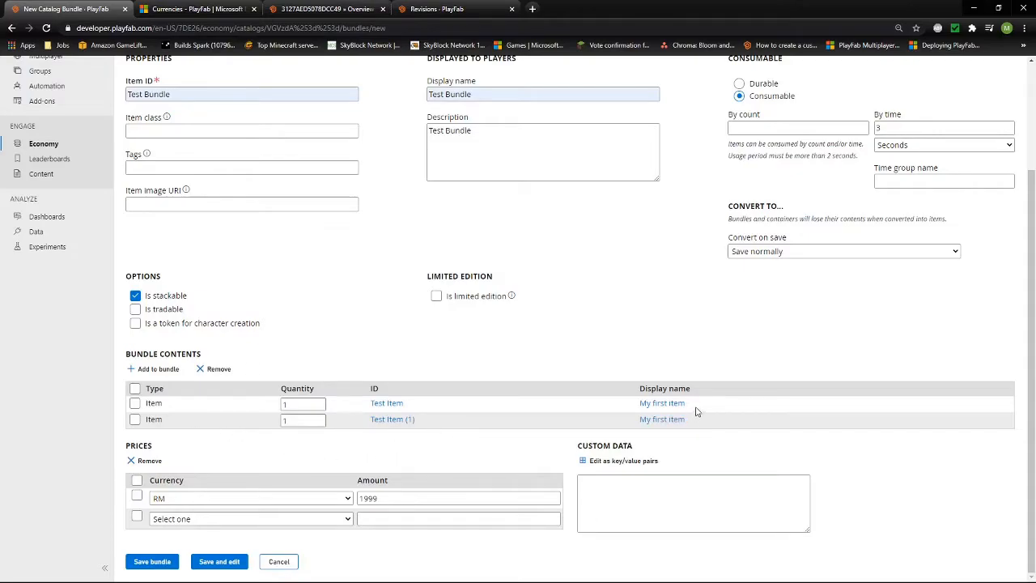
left_click(160, 566)
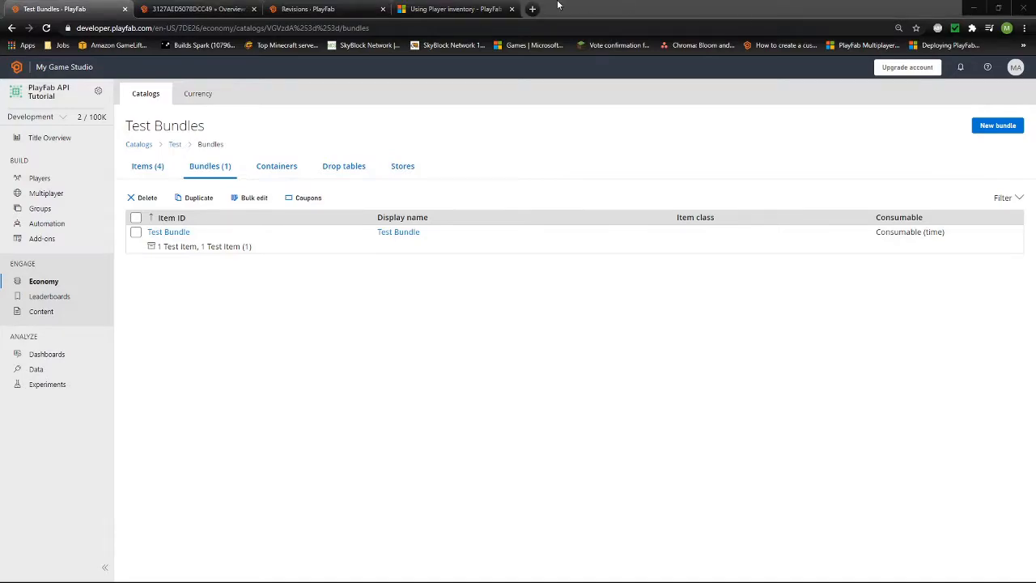
Start a new container in the Test catalog and look over its consumable, contents, settings and price options
left_click(290, 168)
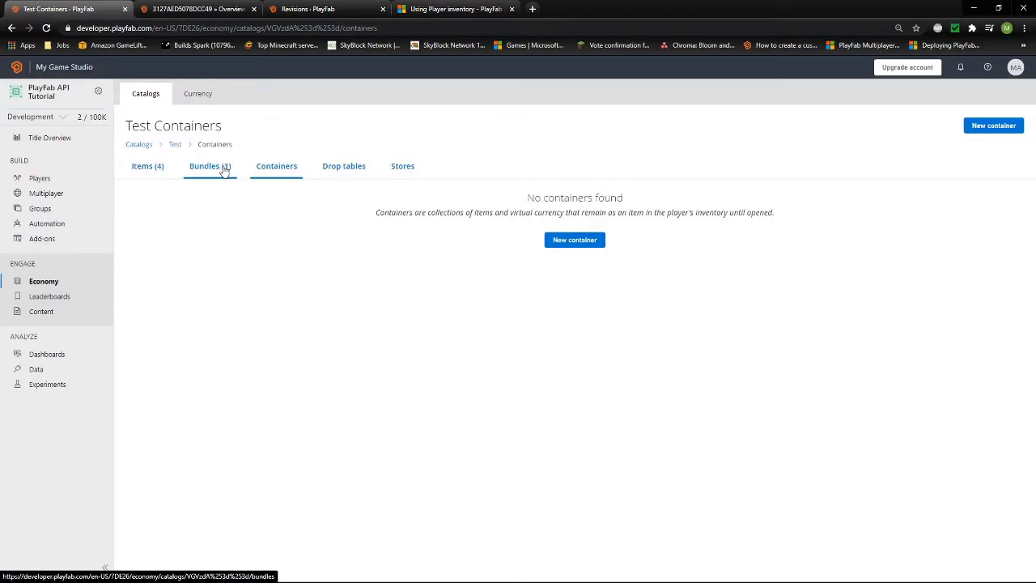
left_click(570, 241)
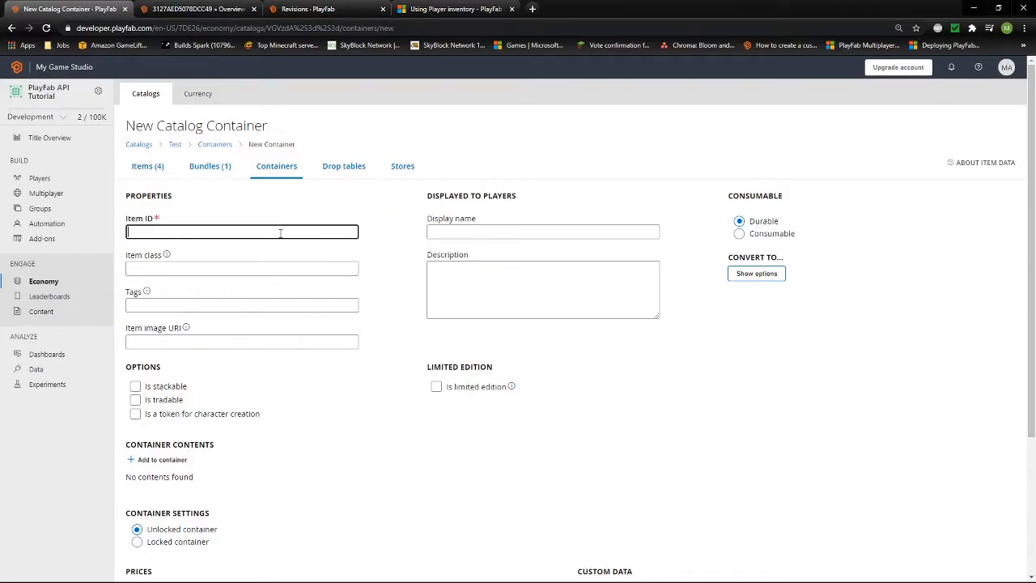
mouse_move(187, 261)
scroll(489, 403, "down", 1)
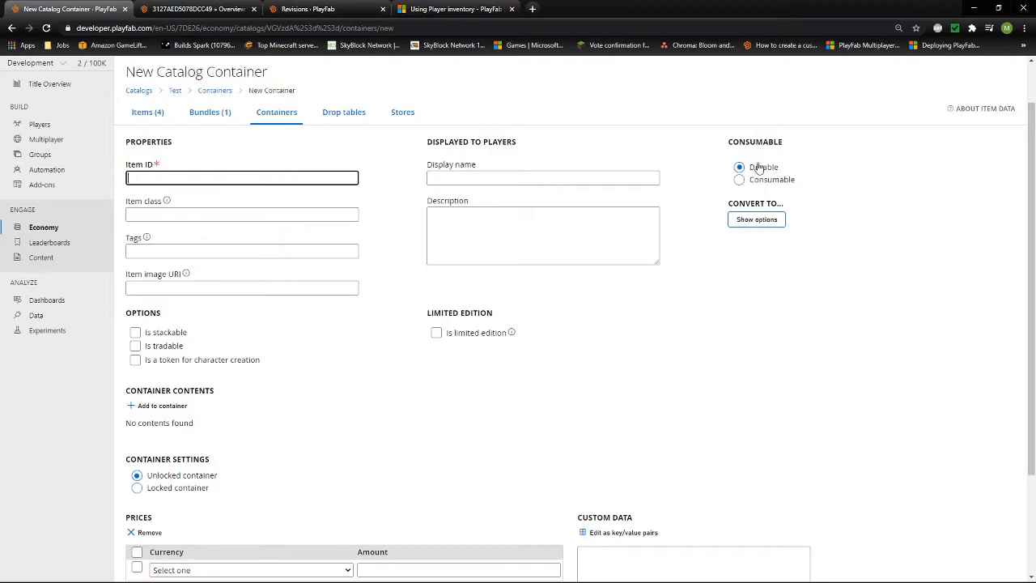
scroll(669, 379, "down", 1)
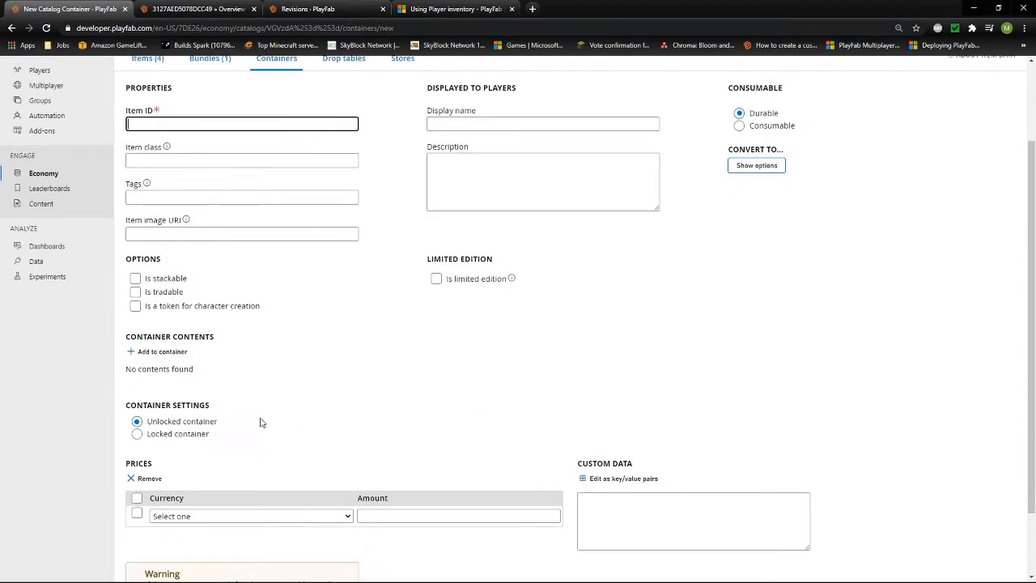
Read the Player inventory documentation on consuming keys and containers and its viable options, returning to the new container form
left_click(468, 9)
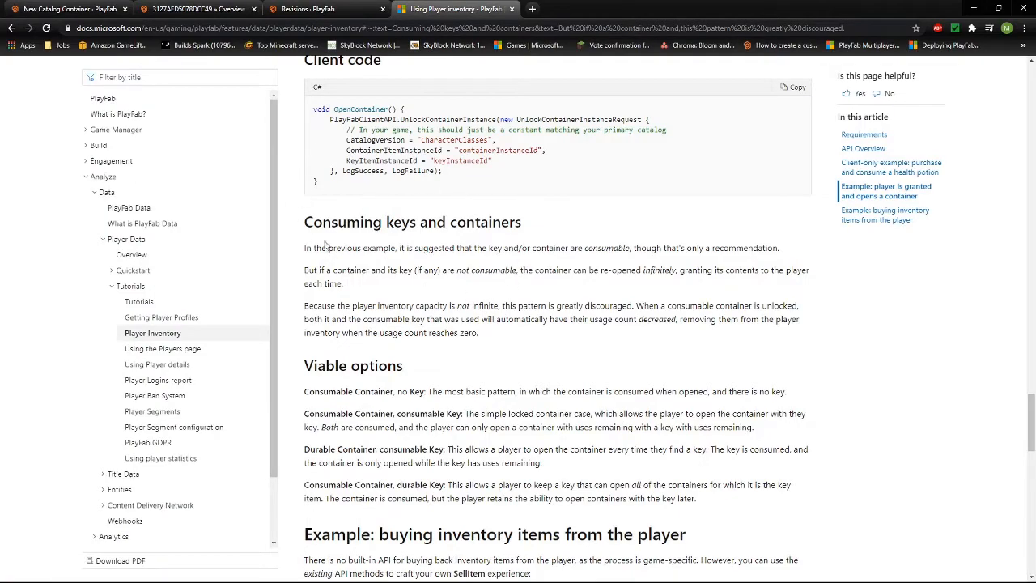
scroll(454, 377, "down", 1)
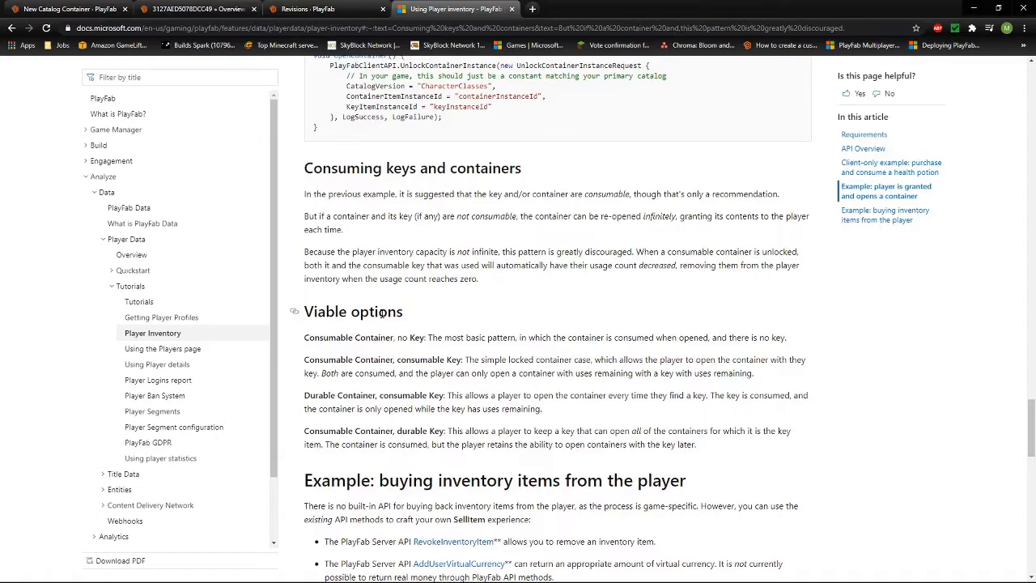
left_click(30, 8)
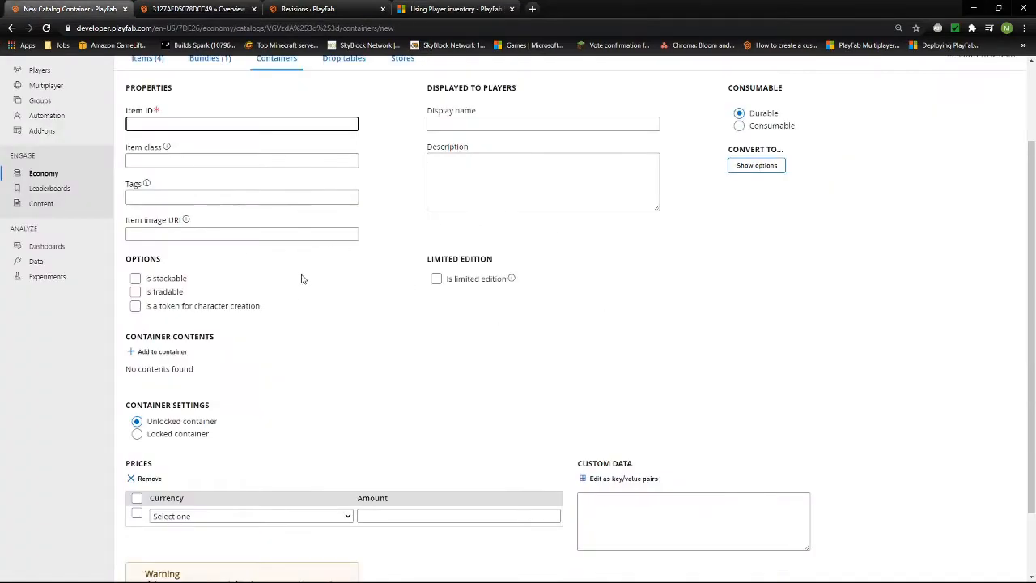
scroll(504, 423, "up", 2)
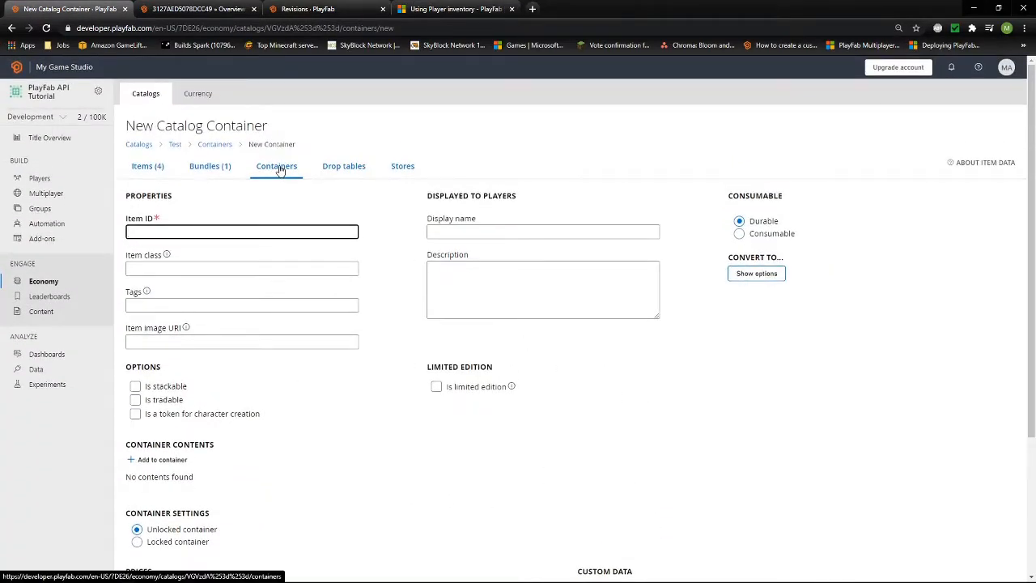
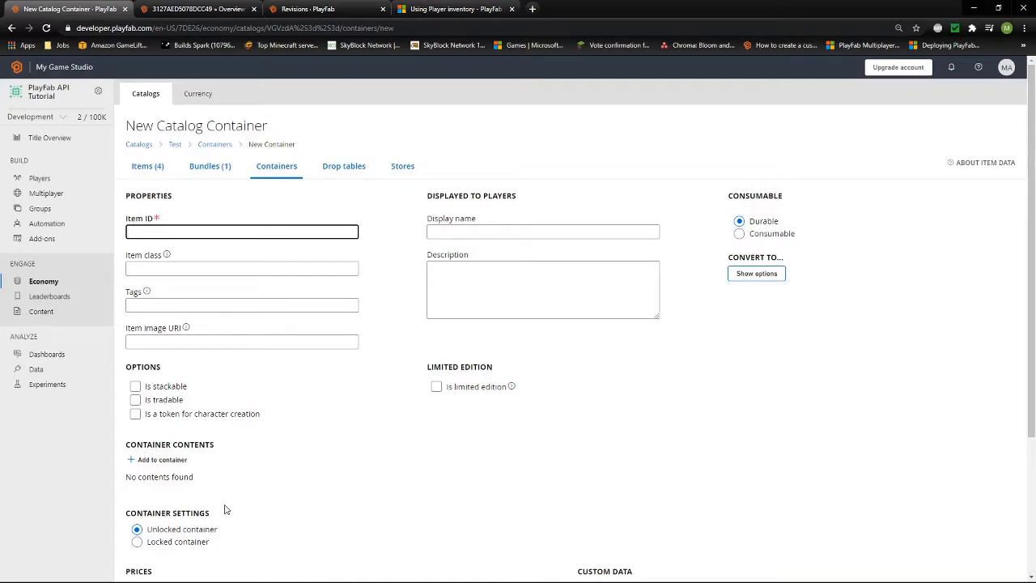
left_click(445, 10)
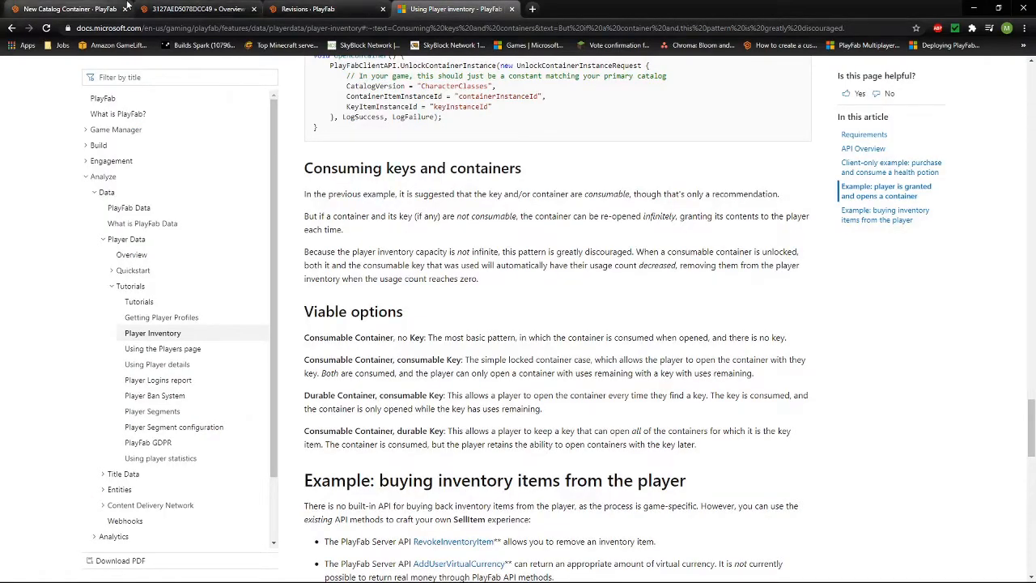
left_click(109, 7)
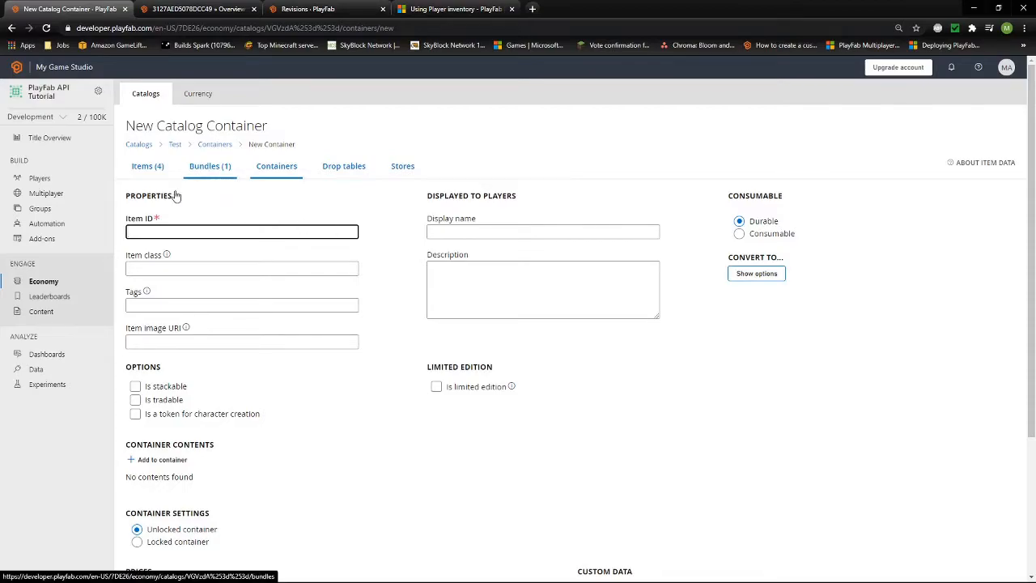
Set the container's item ID and display name to "Test Container" and its description to "test Container"
type("Test")
left_click(162, 267)
left_click_drag(173, 233, 144, 232)
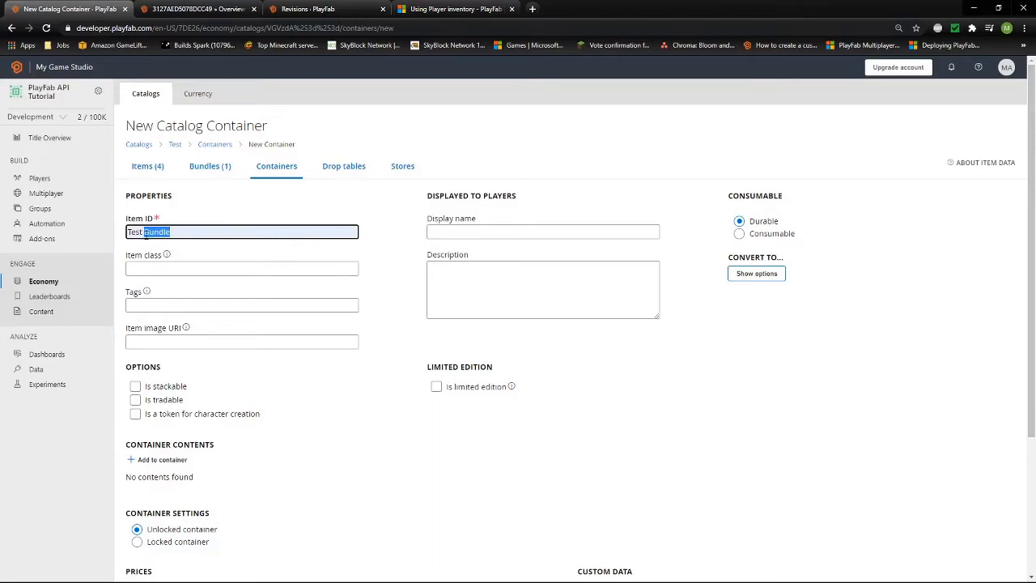
type("Container")
left_click(279, 254)
left_click(480, 234)
type("Test")
left_click(476, 253)
left_click(465, 270)
type("test Container")
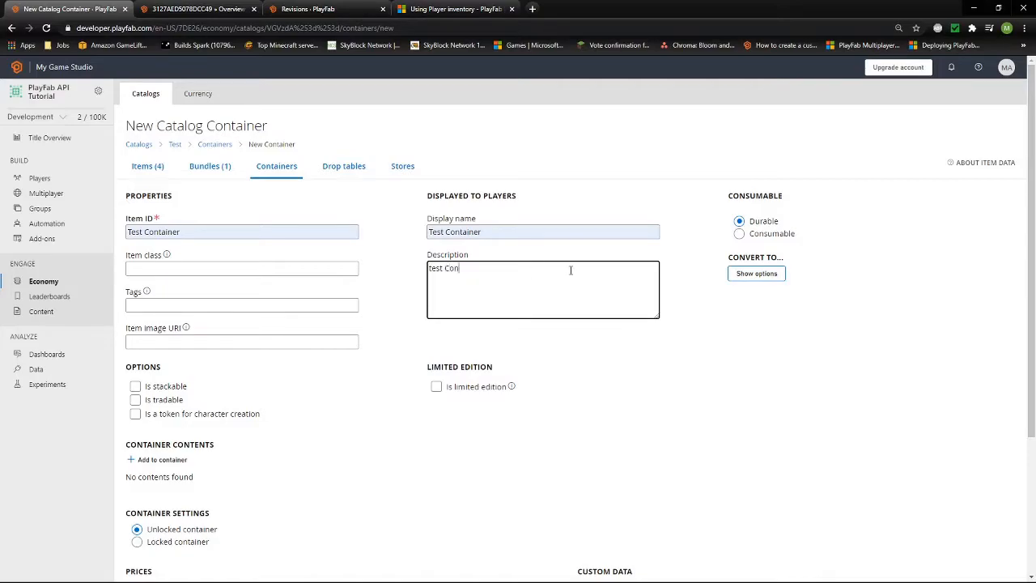
Make the container consumable by time with a usage period of 3 seconds and mark it as stackable
left_click(749, 235)
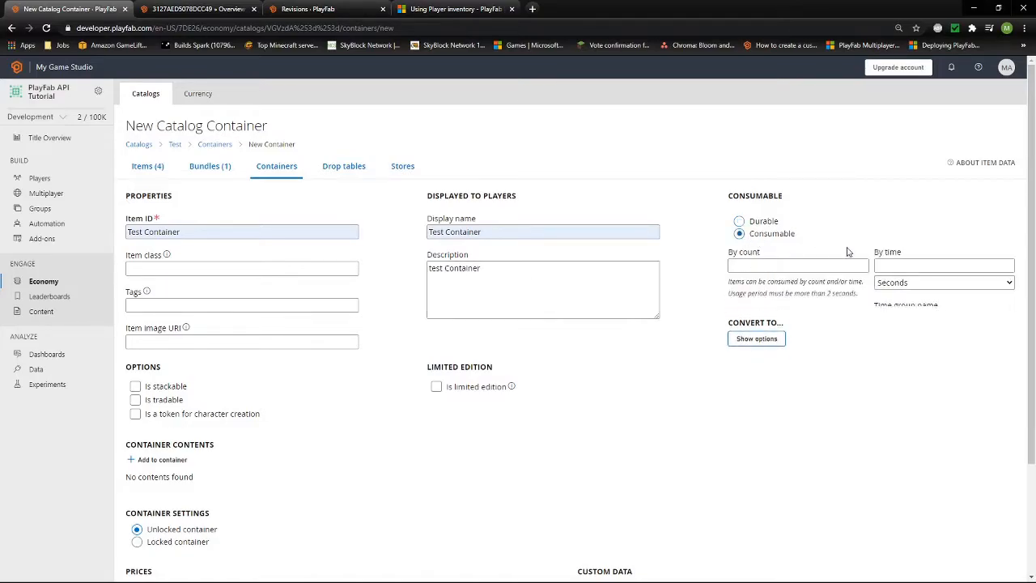
left_click(918, 263)
left_click(886, 287)
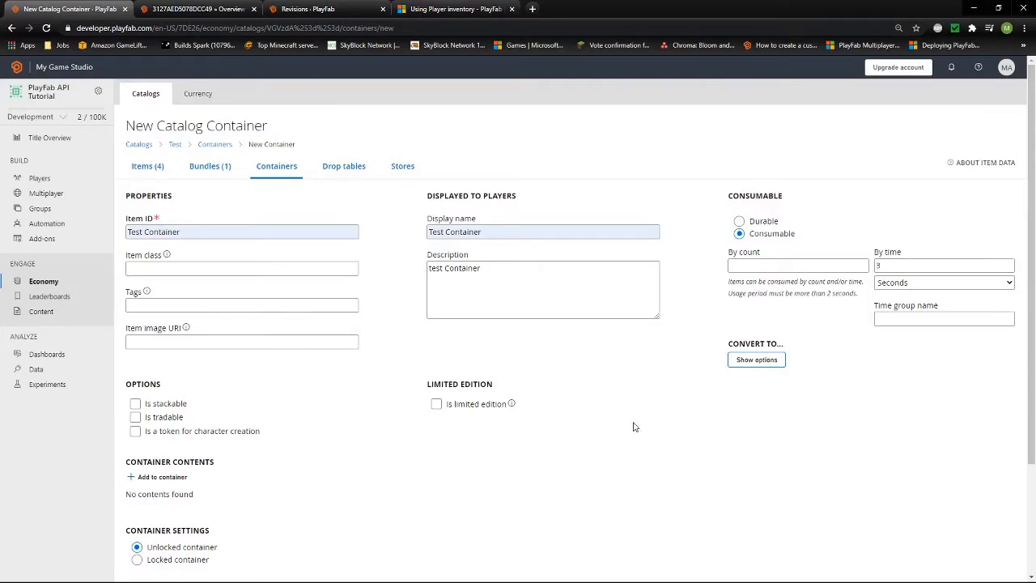
scroll(317, 459, "down", 1)
left_click(135, 349)
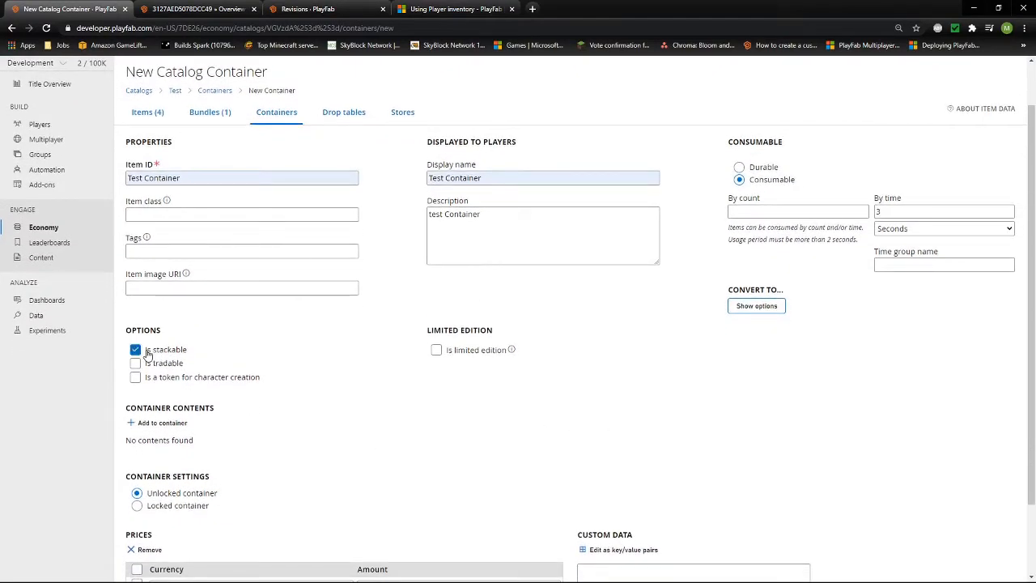
Add Test Item and Test Item (1) to the container contents
scroll(275, 344, "down", 1)
left_click(162, 334)
left_click(313, 261)
left_click(315, 312)
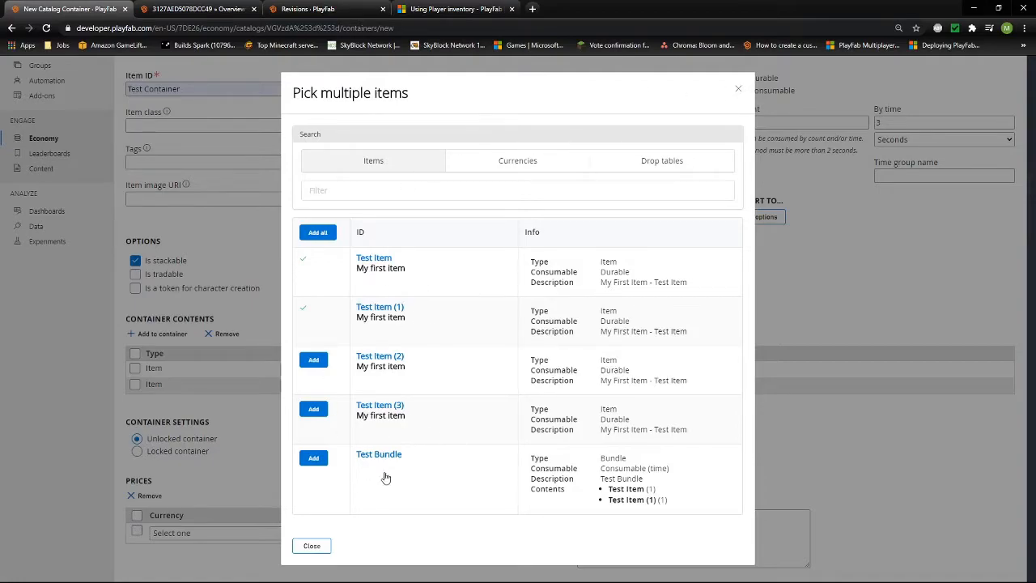
left_click(737, 90)
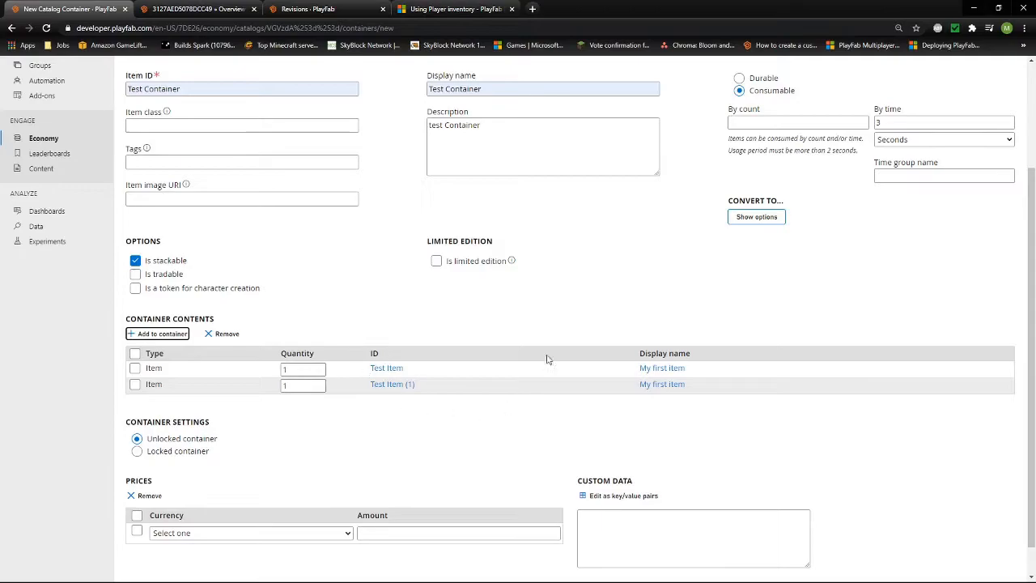
Set the container's price to 1999 in the RM currency and try to save the container
scroll(534, 339, "down", 1)
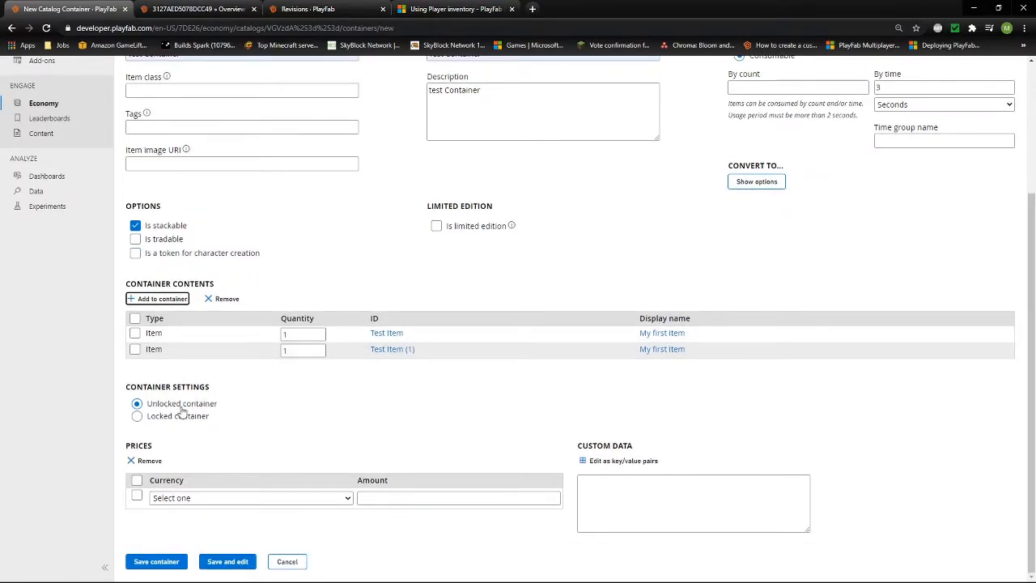
left_click(261, 499)
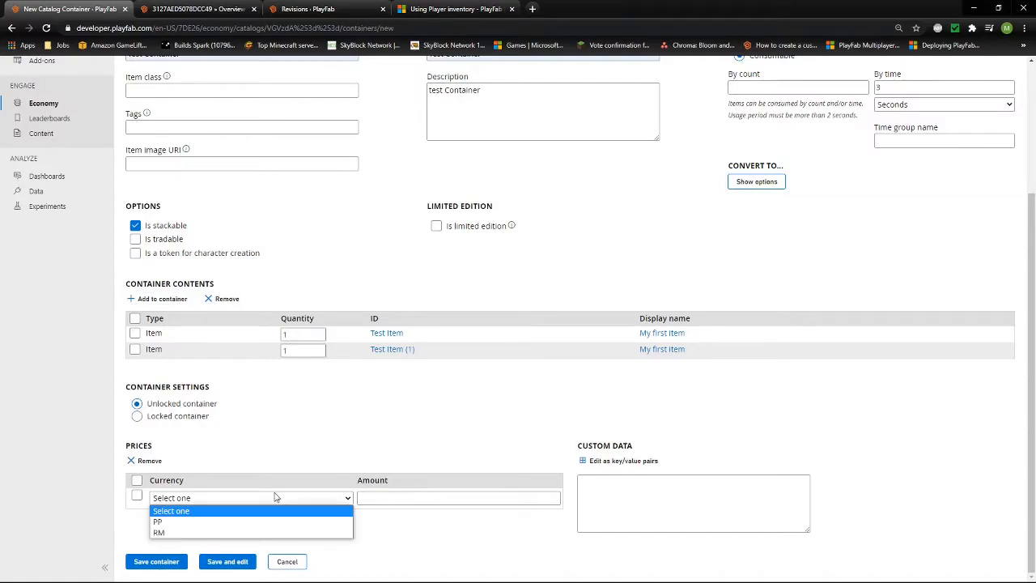
left_click(195, 531)
left_click(384, 497)
type("1999")
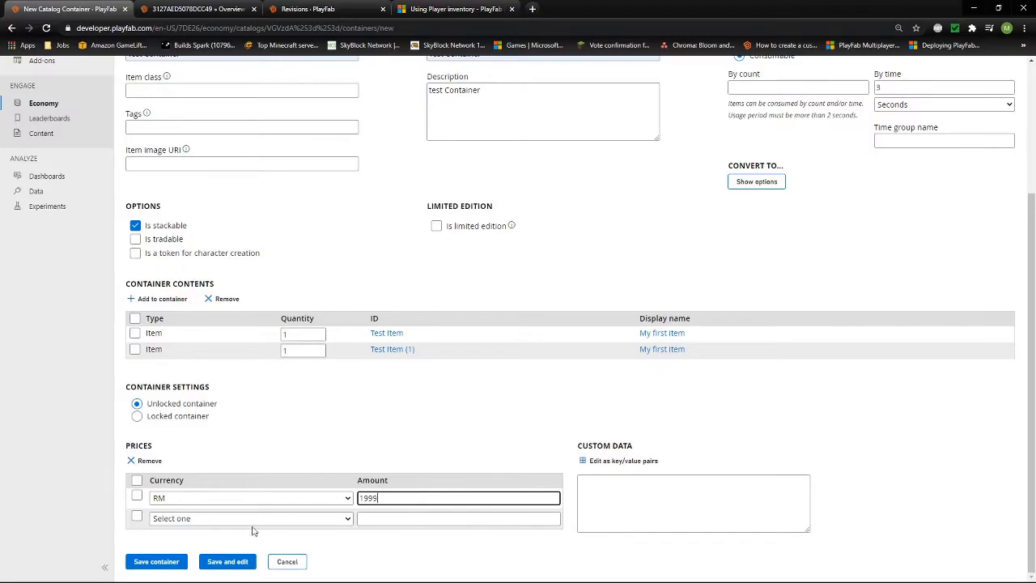
left_click(142, 560)
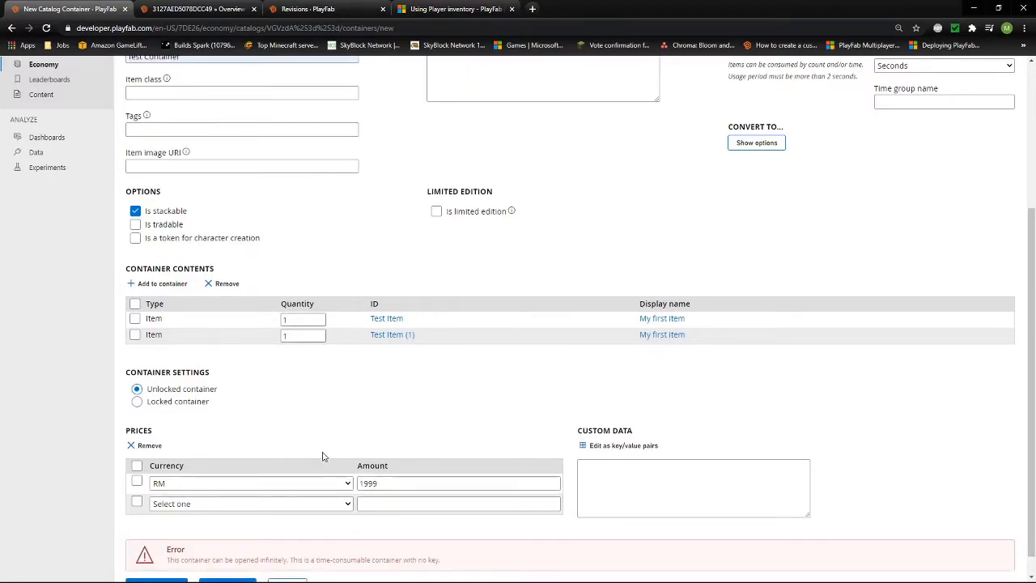
Make the container locked and choose Test Item (3) as the item that unlocks it
scroll(324, 456, "down", 1)
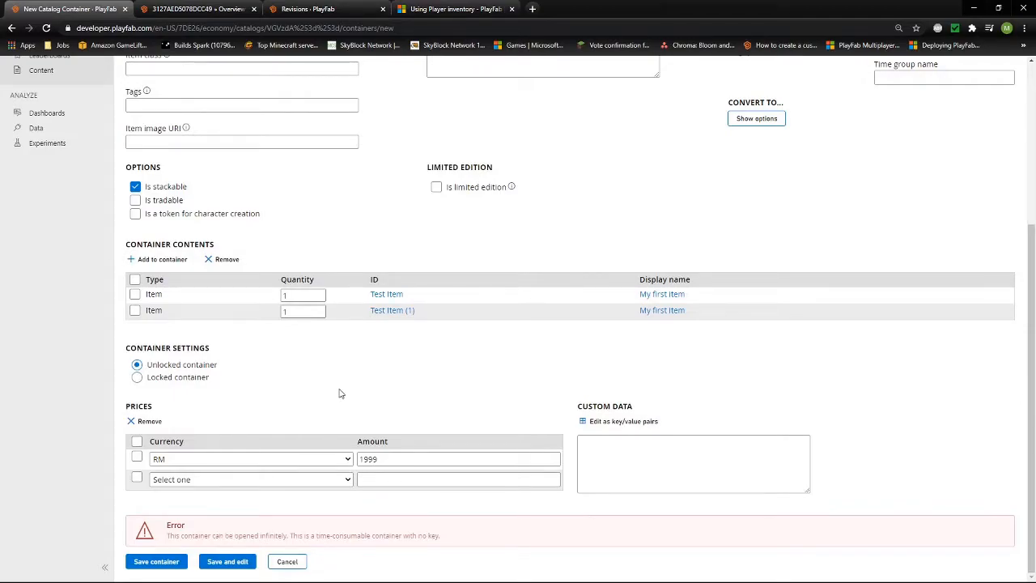
left_click(136, 377)
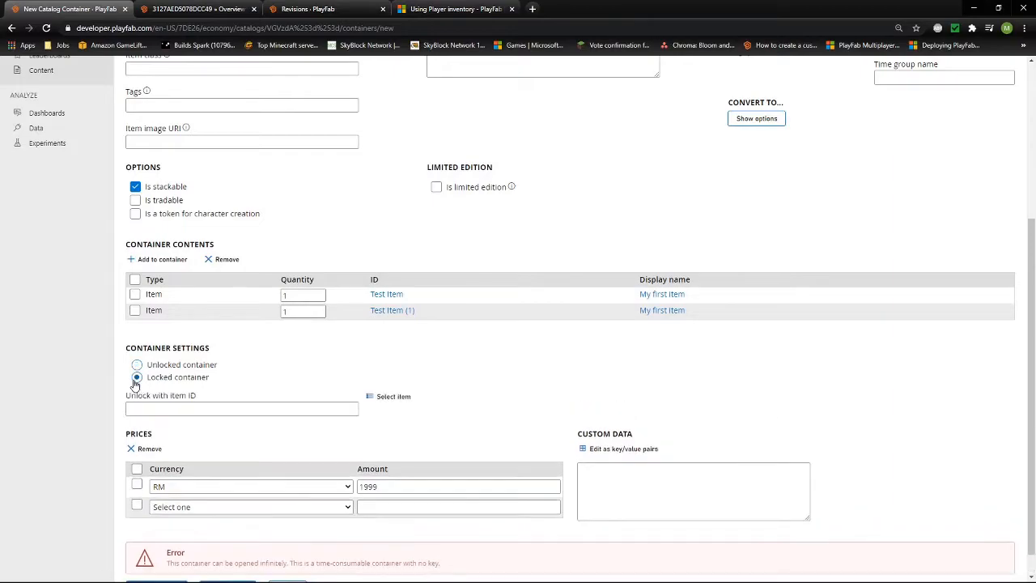
left_click(382, 396)
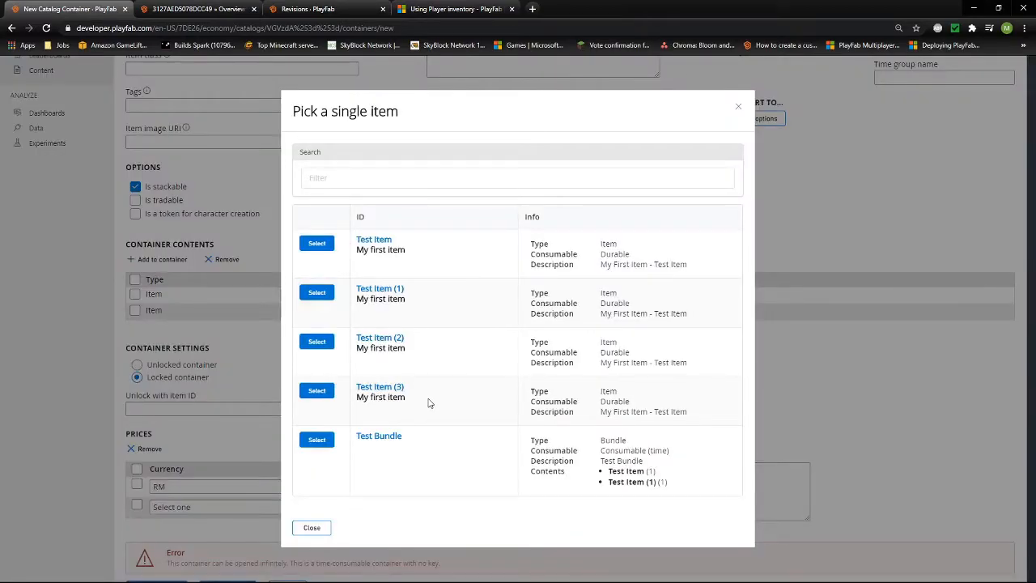
left_click(738, 106)
scroll(236, 196, "up", 2)
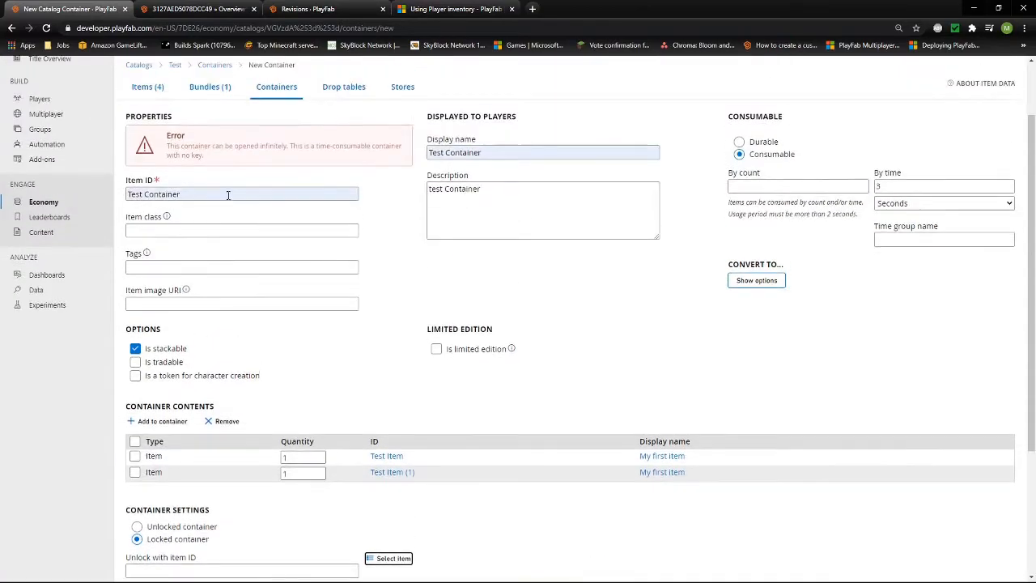
scroll(527, 351, "down", 2)
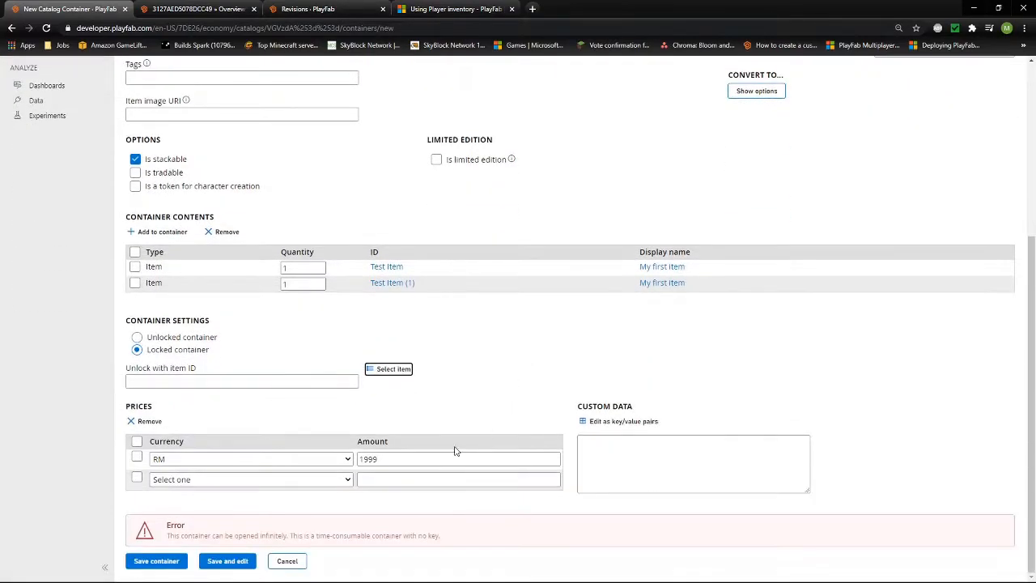
left_click(387, 373)
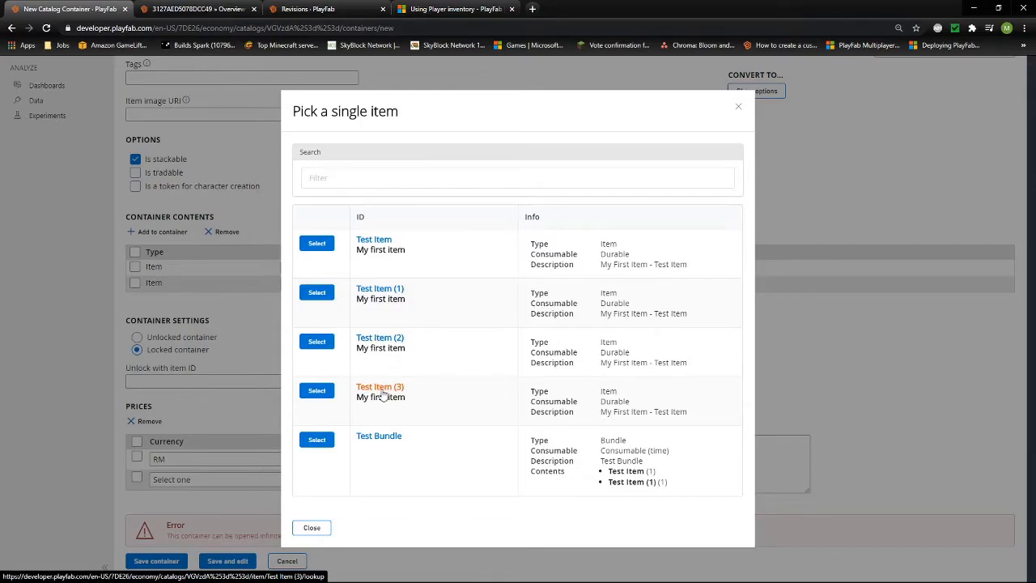
left_click(382, 390)
key("ctrl+shift+Tab")
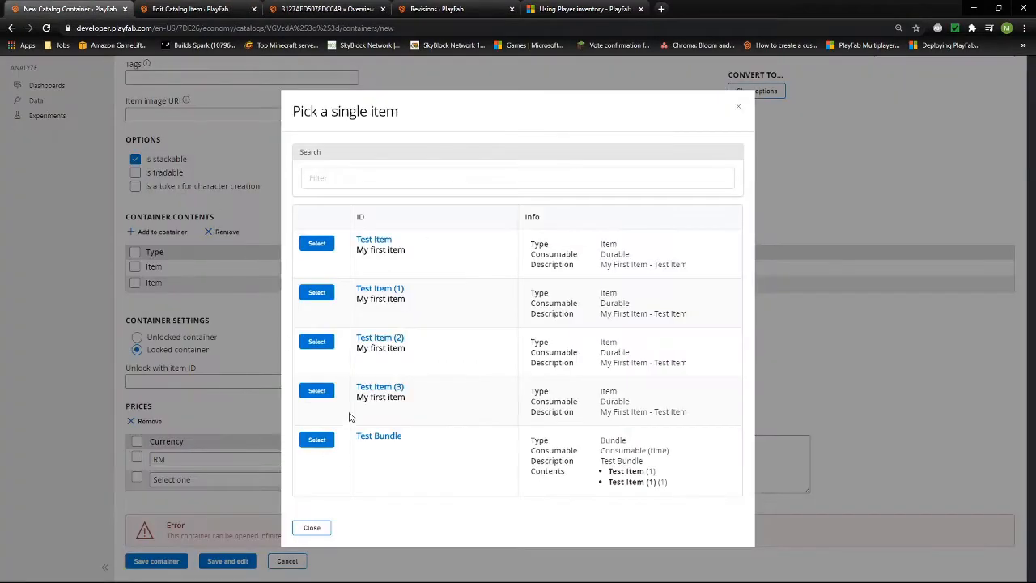
left_click(316, 390)
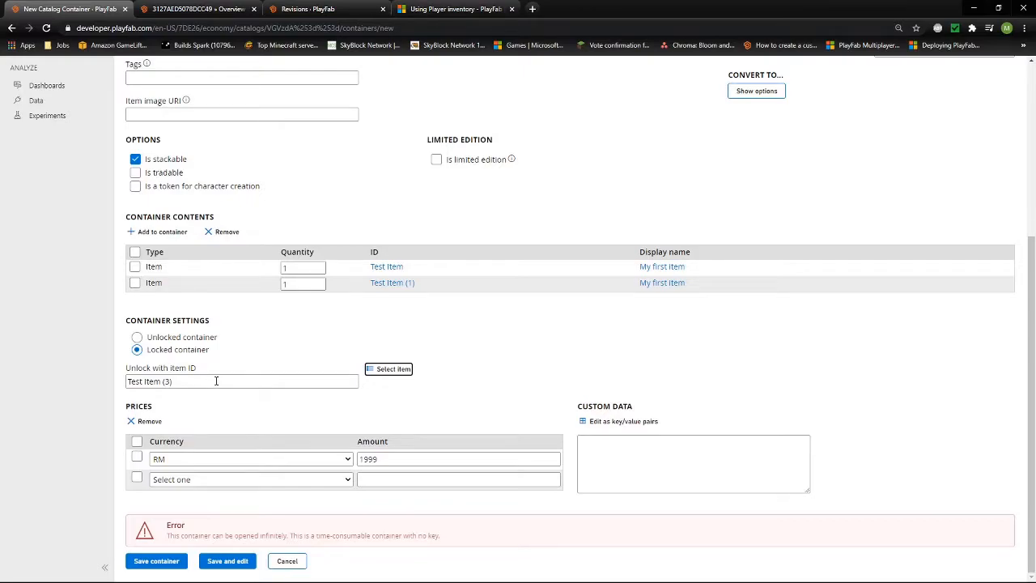
Try to save the locked container and review its properties and consumable settings
scroll(215, 381, "up", 2)
scroll(585, 152, "up", 1)
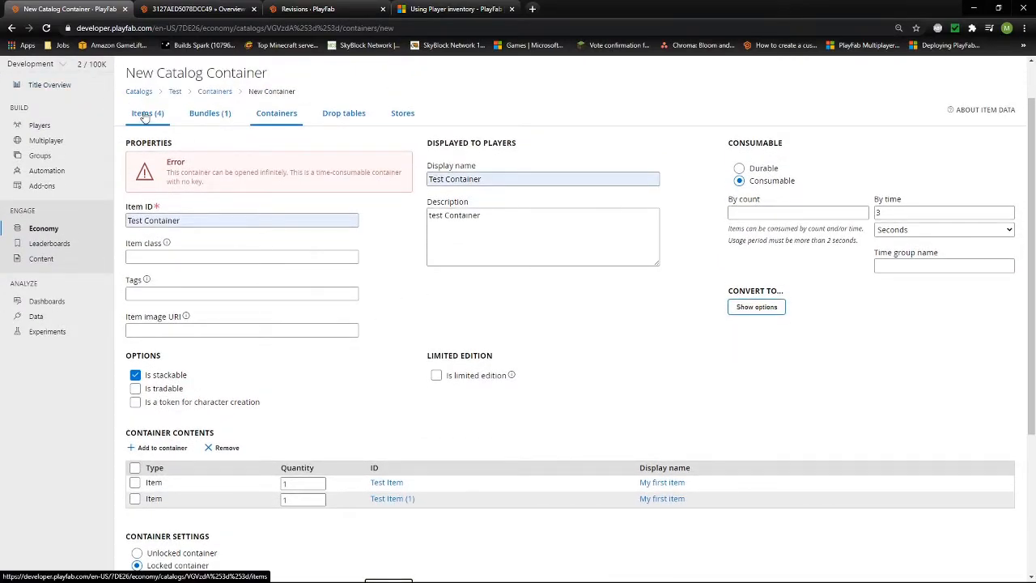
scroll(527, 232, "down", 2)
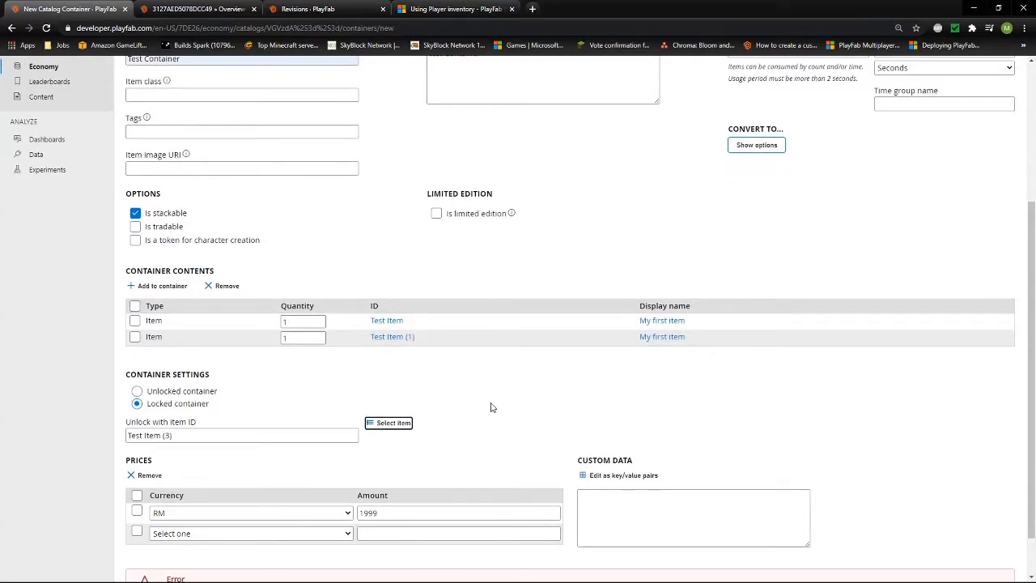
scroll(494, 404, "down", 1)
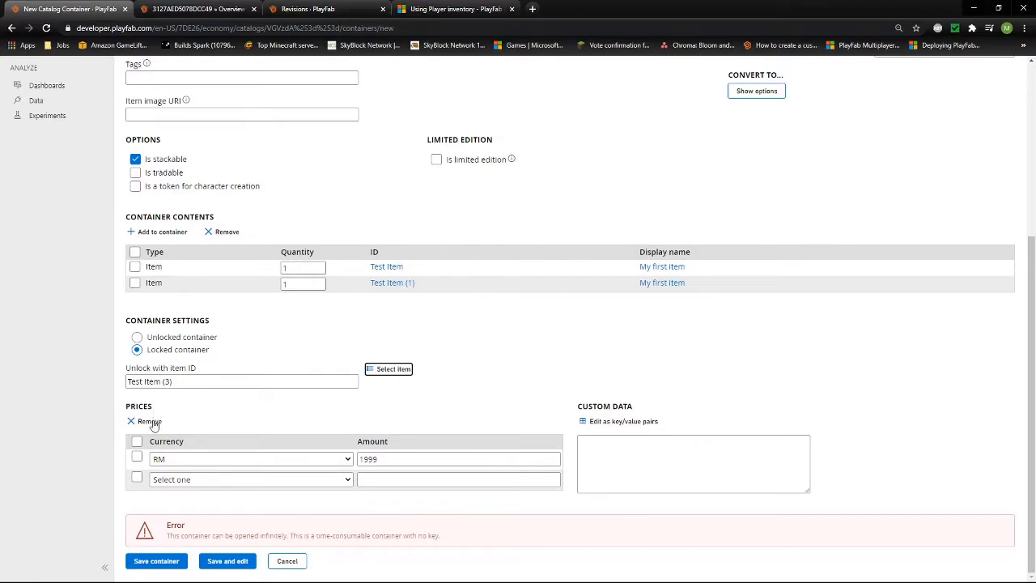
left_click(152, 567)
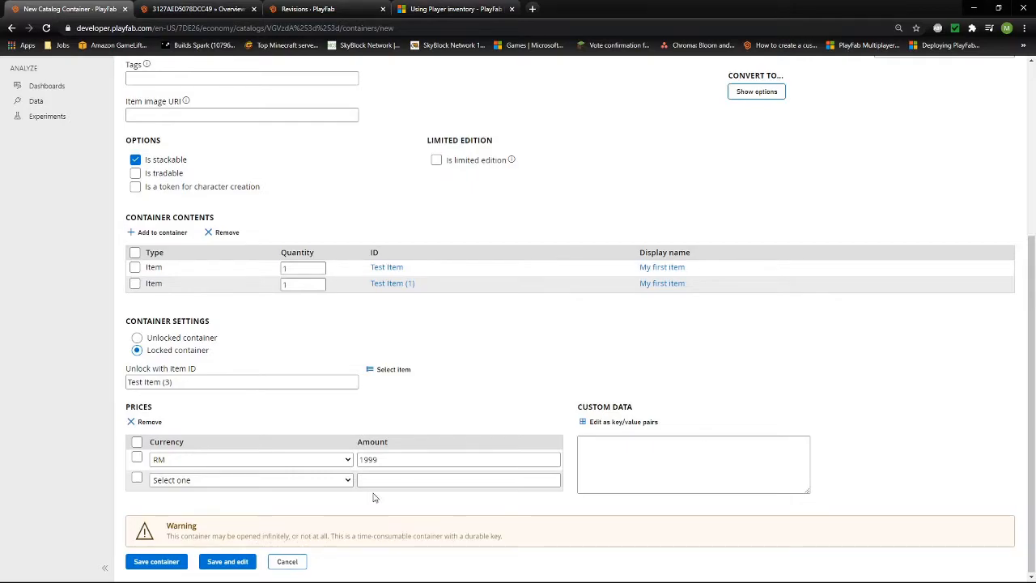
scroll(373, 497, "up", 1)
scroll(413, 496, "up", 3)
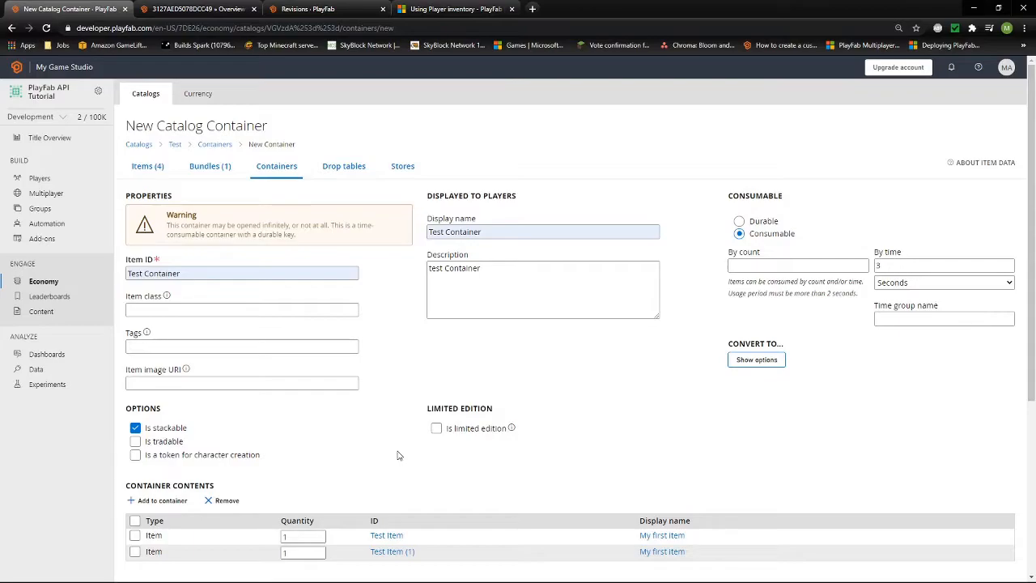
Switch the locked container from consumable to durable and try to save it
left_click(739, 221)
scroll(615, 384, "down", 4)
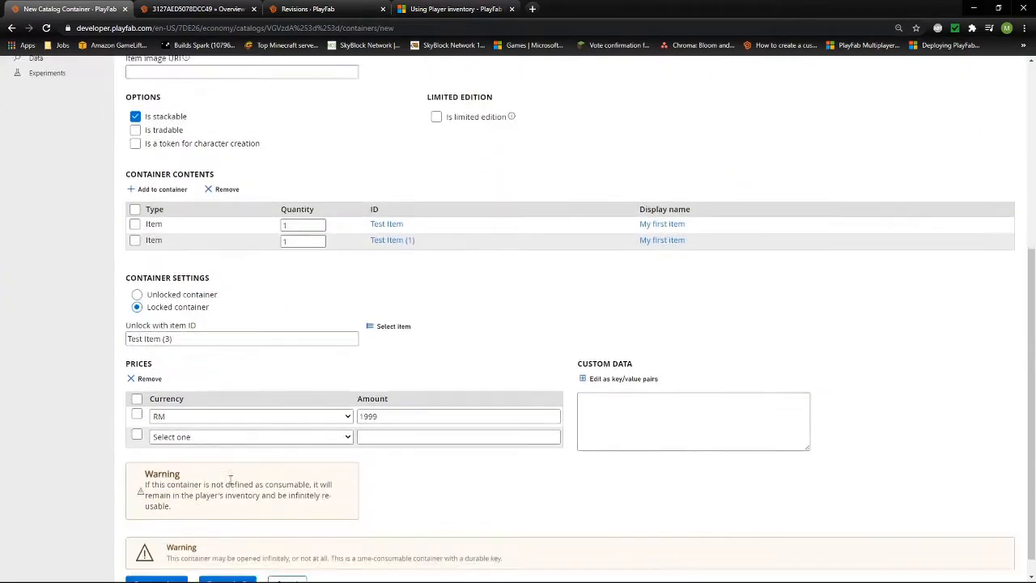
scroll(238, 479, "down", 1)
left_click(138, 562)
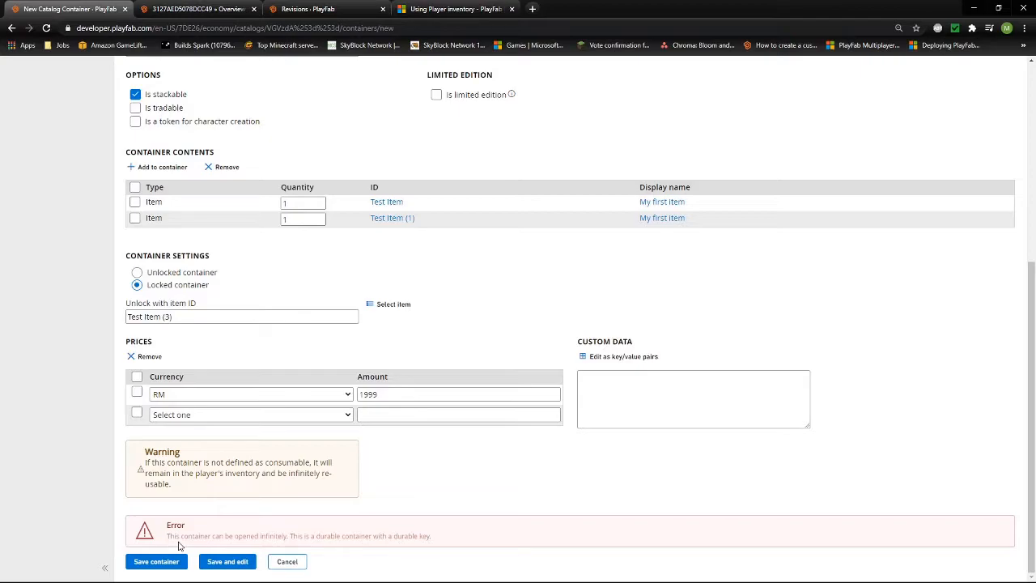
Set the locked container back to consumable and save it while keeping it open for editing
scroll(188, 534, "up", 3)
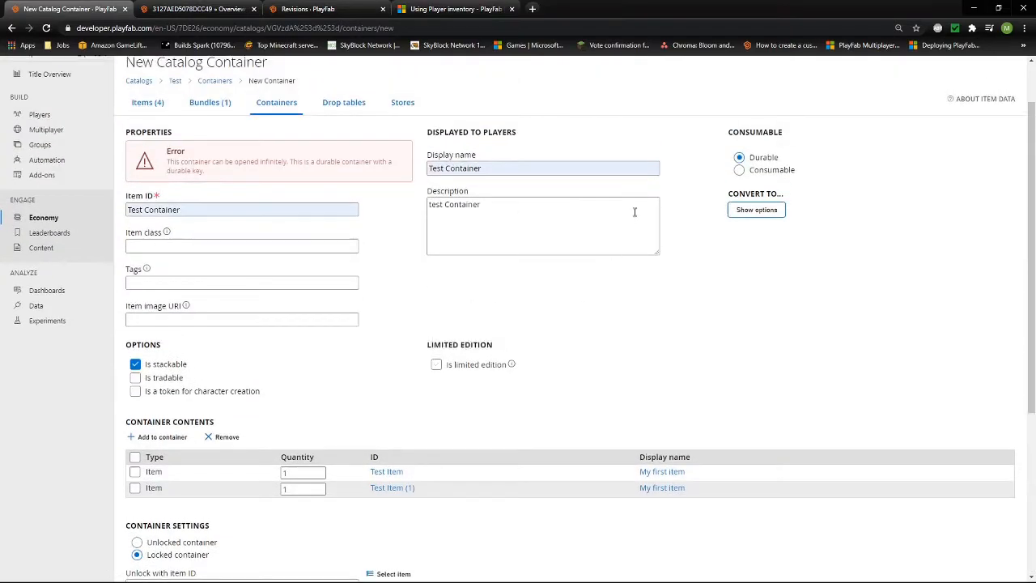
left_click(738, 169)
scroll(643, 343, "down", 5)
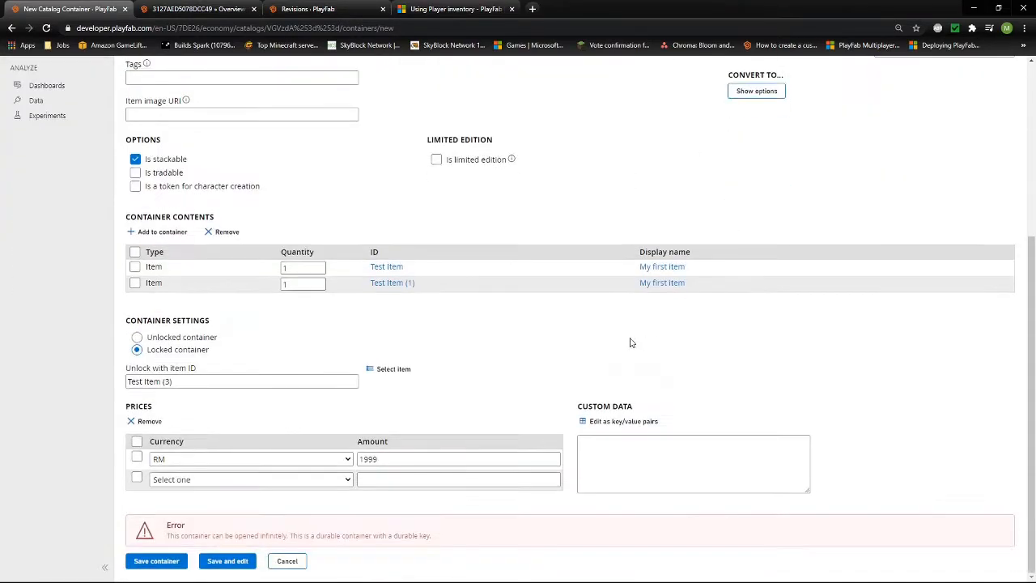
scroll(266, 258, "up", 8)
scroll(209, 294, "down", 3)
scroll(209, 295, "down", 2)
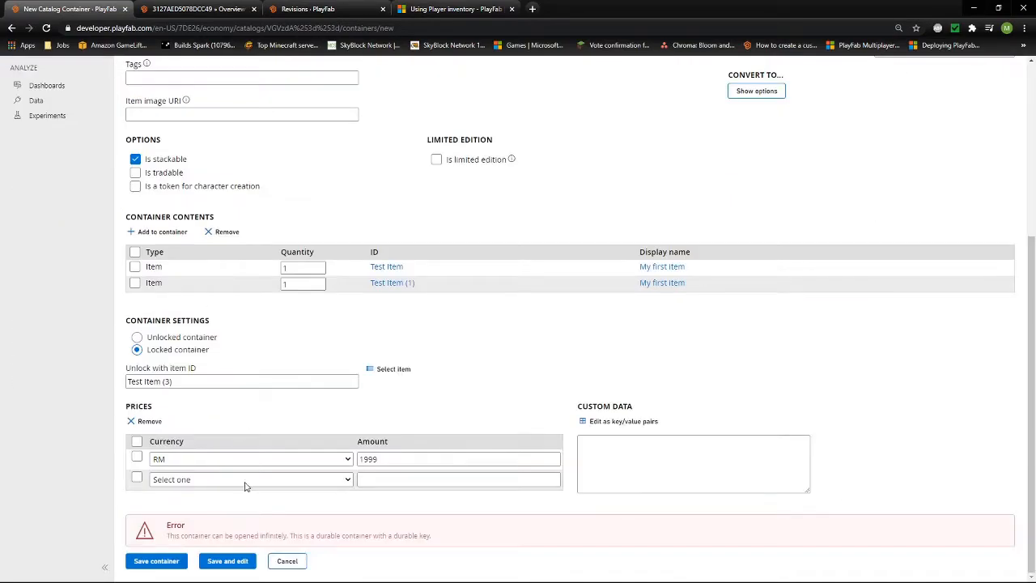
left_click(218, 559)
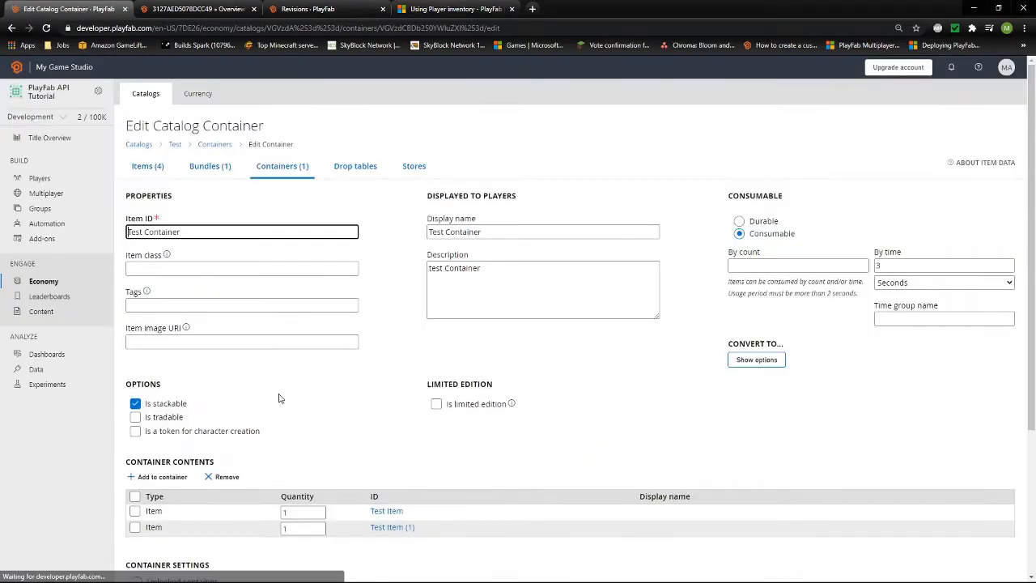
Start a new item in the Test catalog with the item ID key
scroll(371, 399, "down", 3)
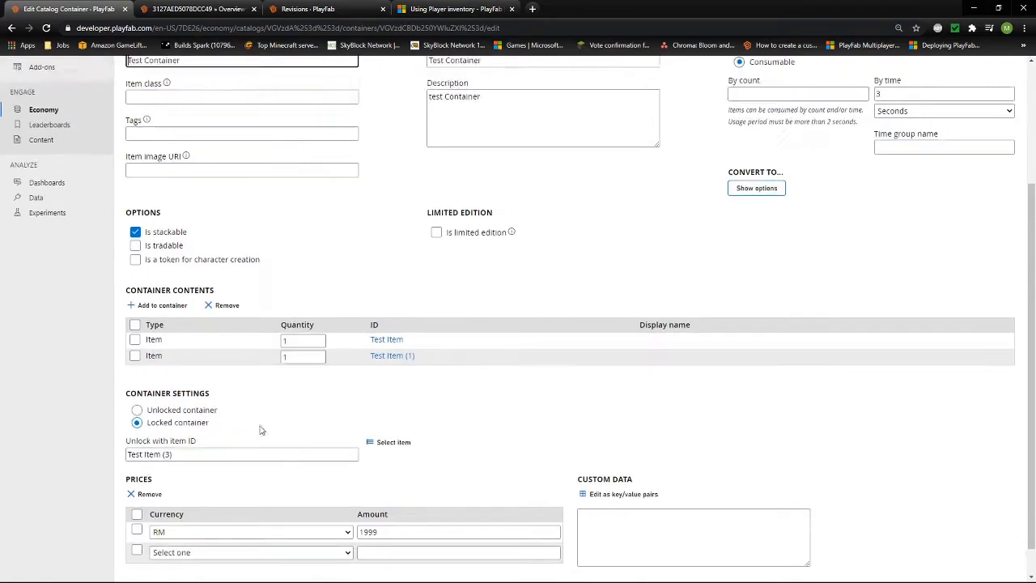
scroll(372, 399, "up", 3)
left_click(151, 168)
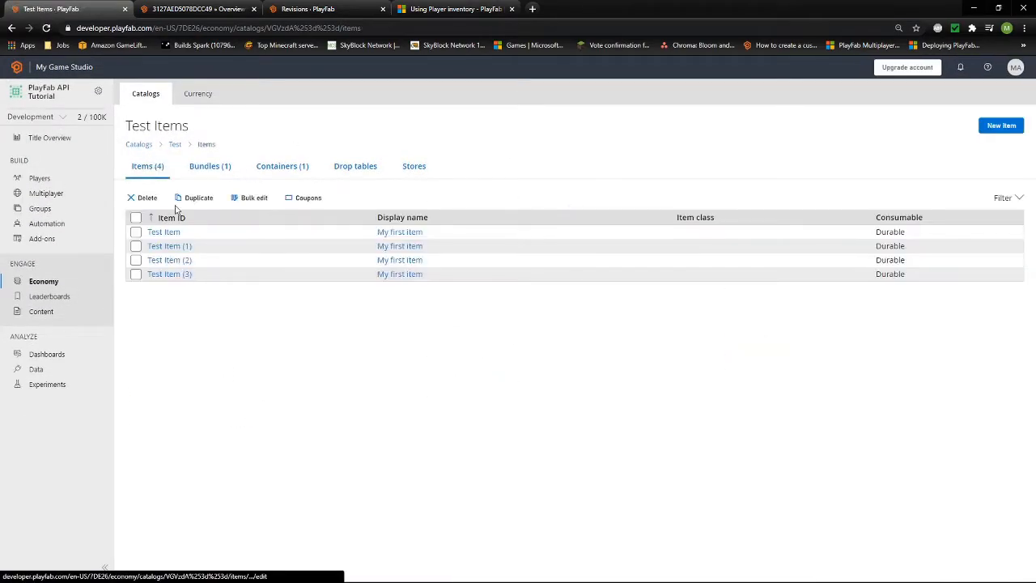
left_click(1001, 126)
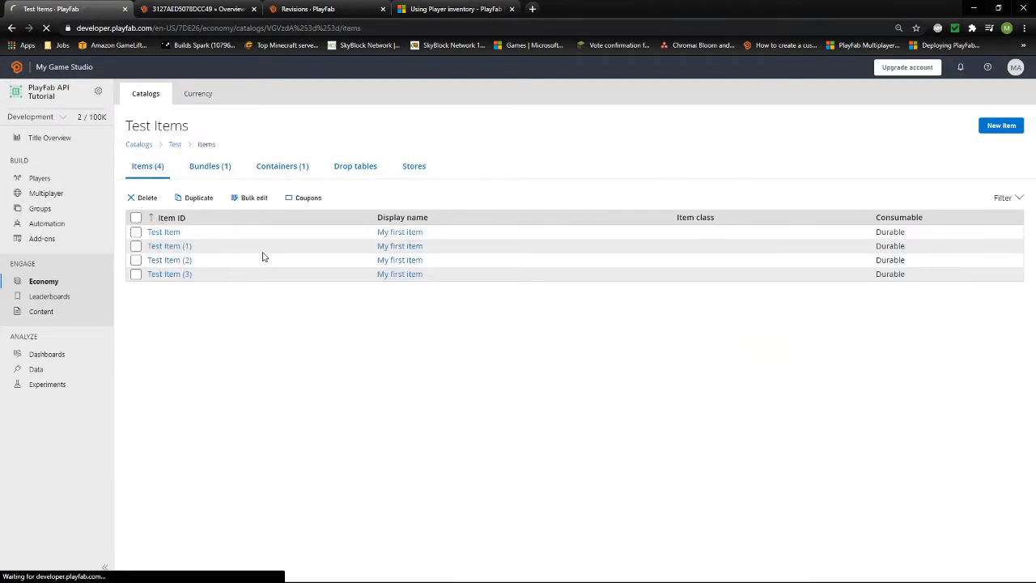
left_click(231, 230)
type("key")
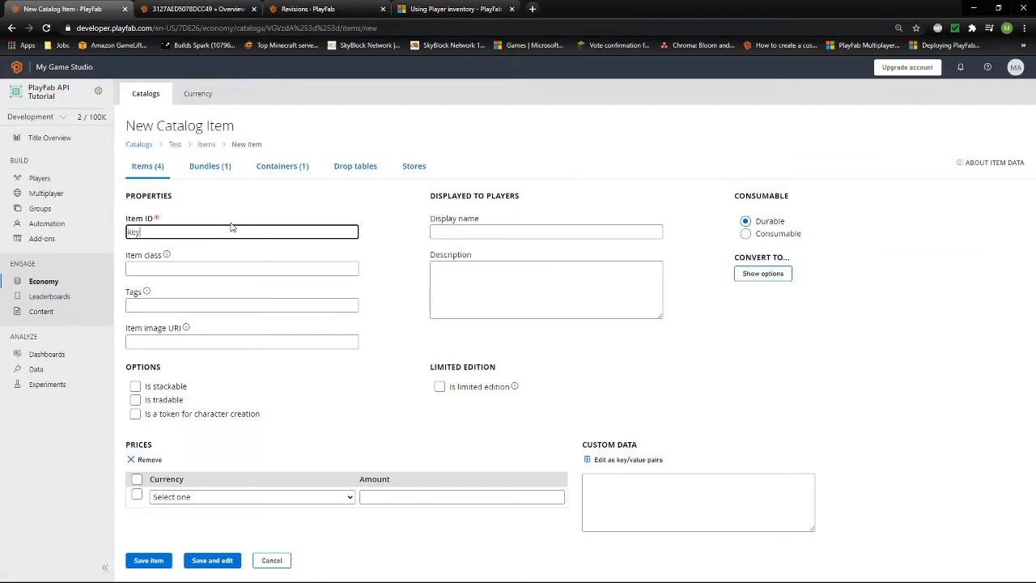
Make the key item stackable and consumable by time with a 2-second period, and try to save it
left_click(754, 238)
left_click(922, 266)
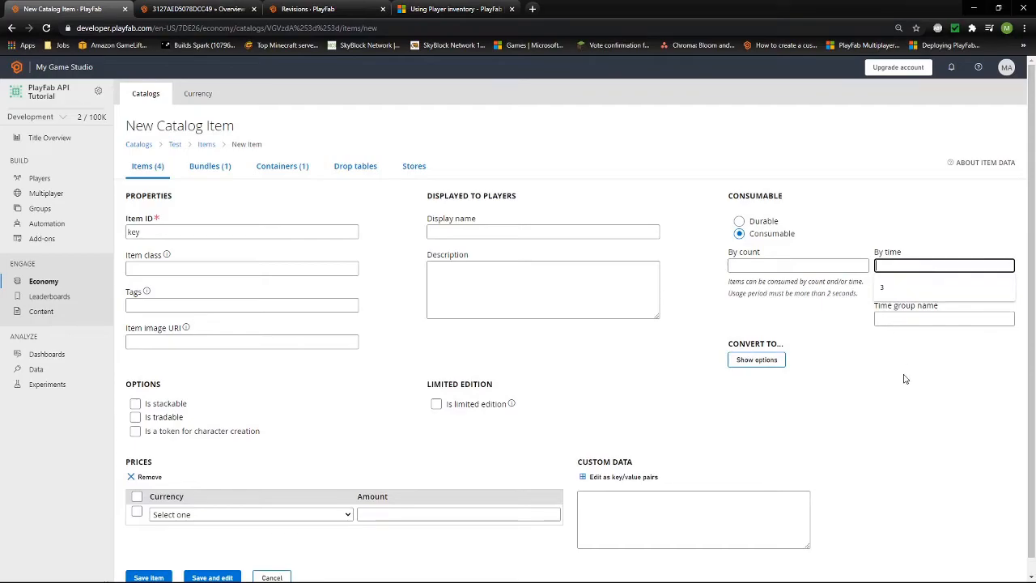
type("2")
left_click(756, 360)
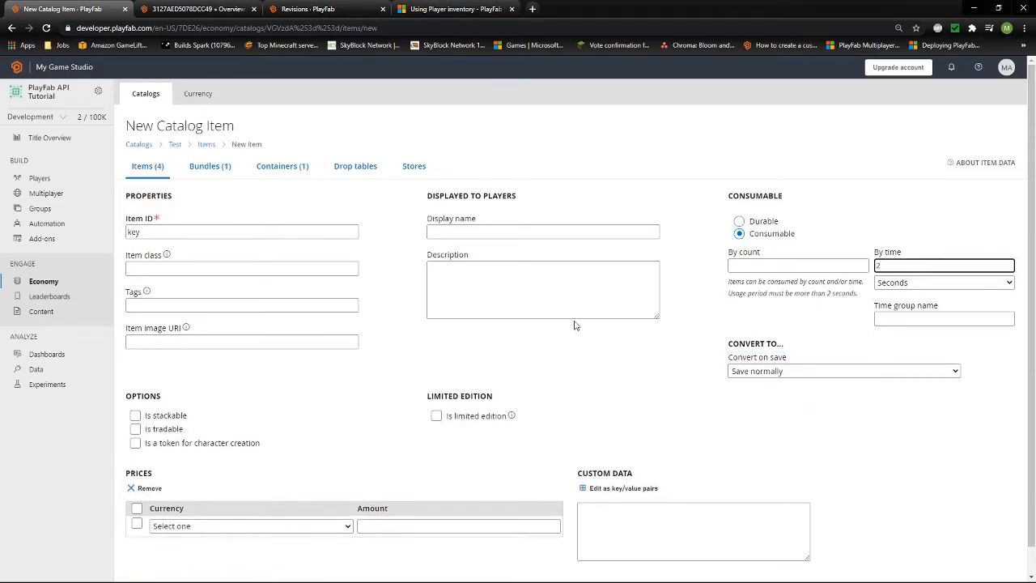
scroll(390, 403, "down", 1)
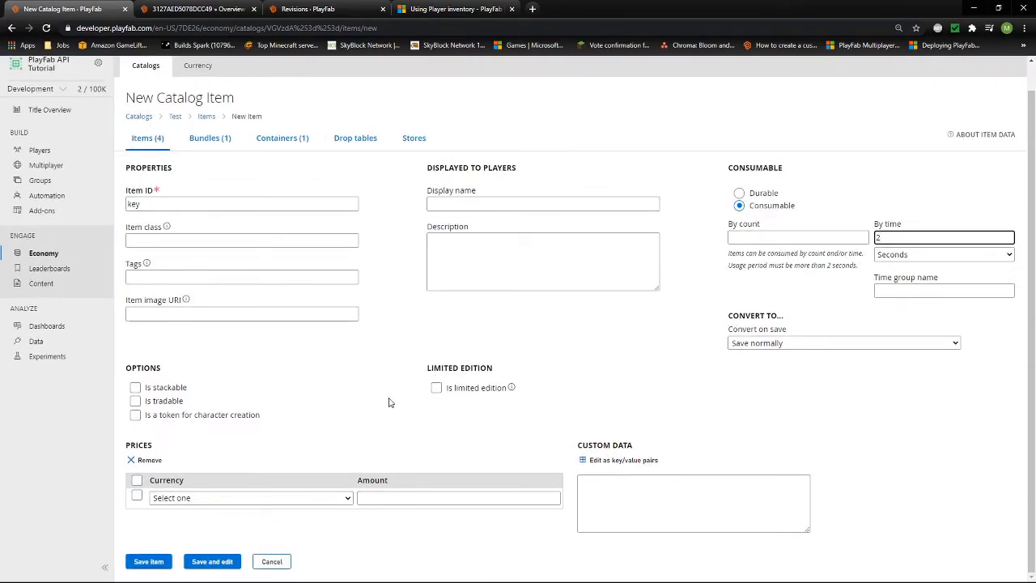
left_click(135, 388)
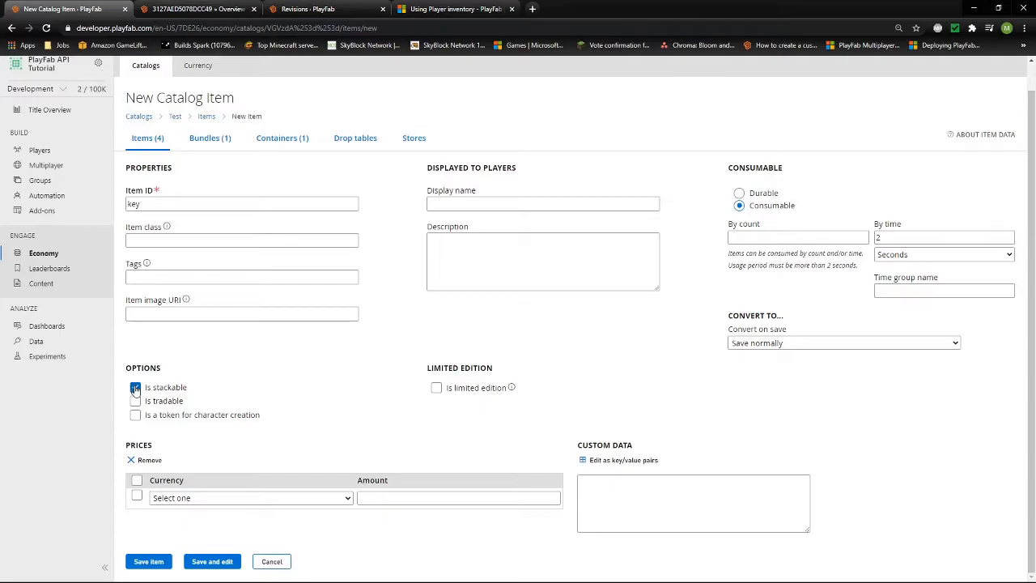
left_click(149, 562)
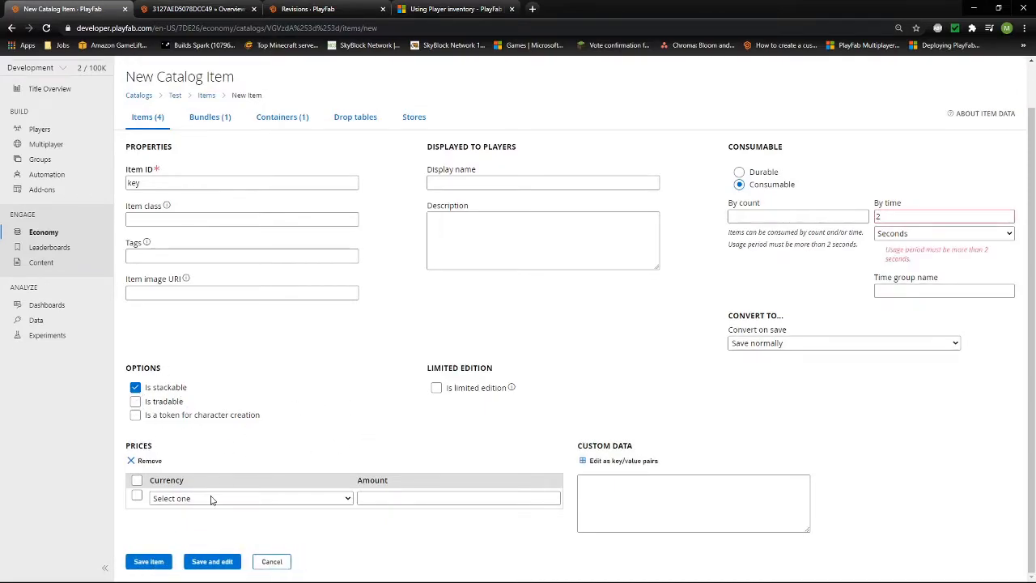
Set the key item's usage period to 3 seconds and save the item
scroll(245, 450, "up", 1)
scroll(255, 445, "down", 1)
double_click(900, 211)
type("3")
left_click(154, 561)
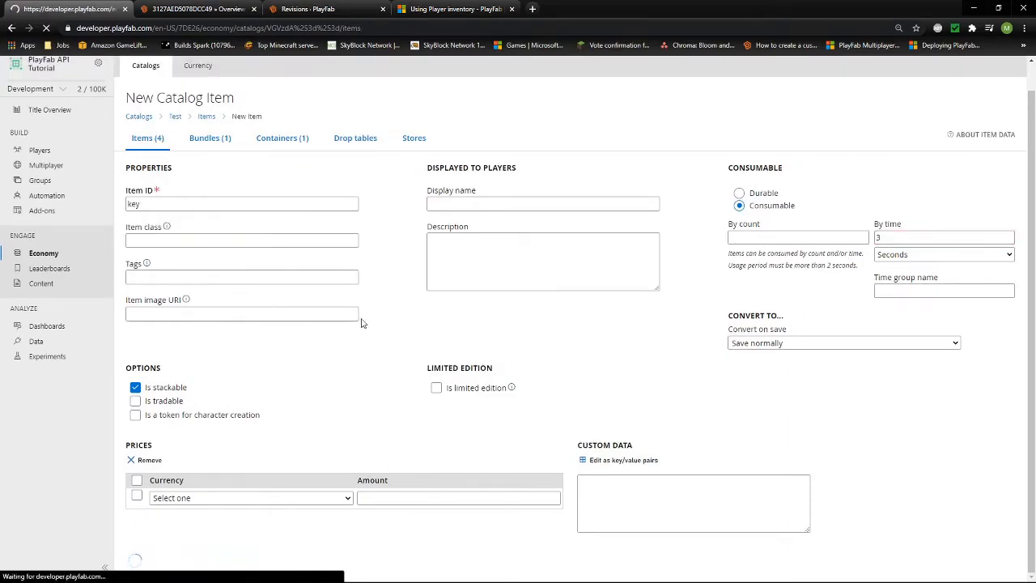
Reopen Test Container, choose key as the item that unlocks it, and try to save the container
left_click(209, 166)
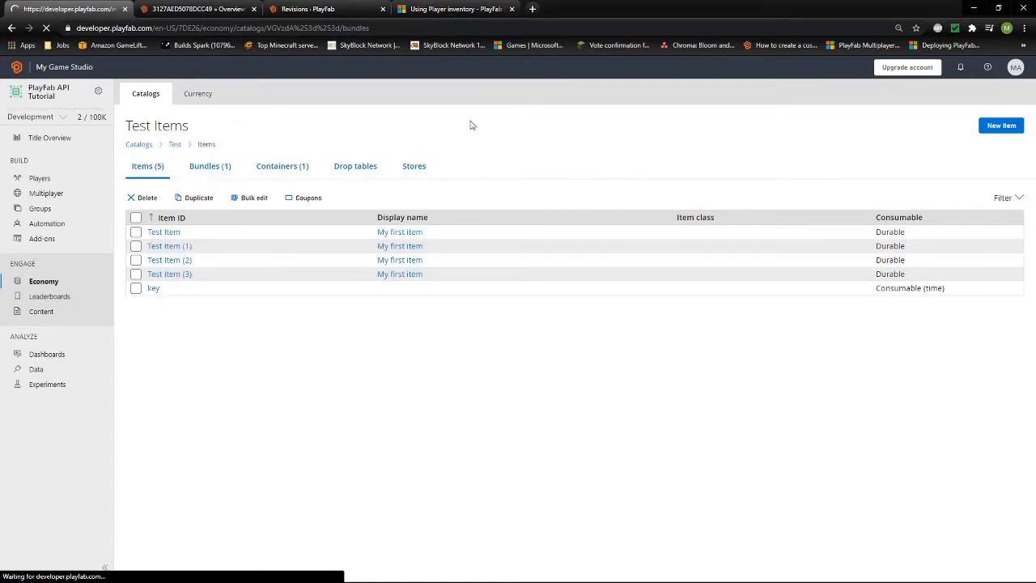
left_click(283, 166)
left_click(172, 232)
scroll(172, 463, "down", 1)
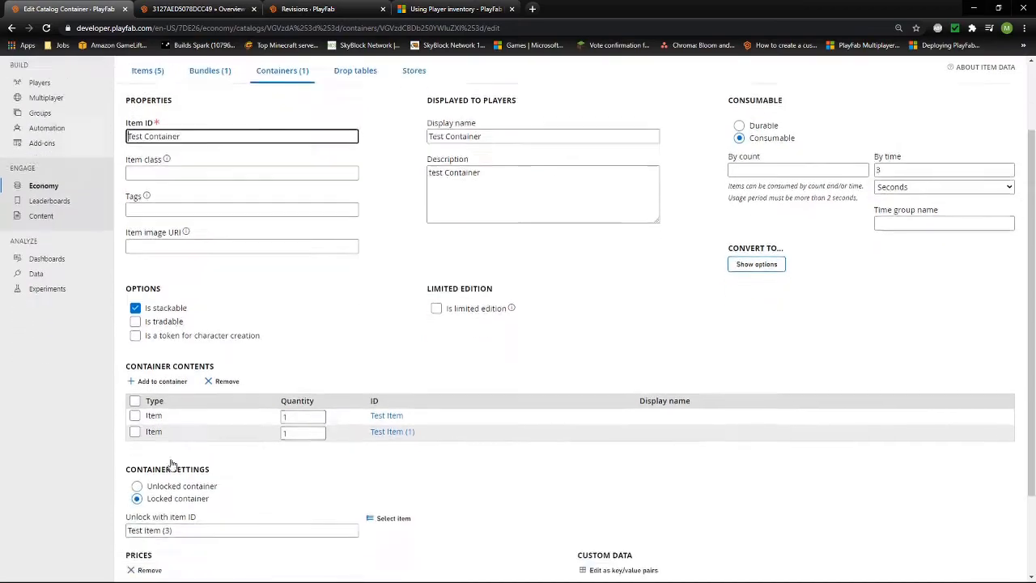
scroll(172, 463, "down", 2)
left_click(380, 409)
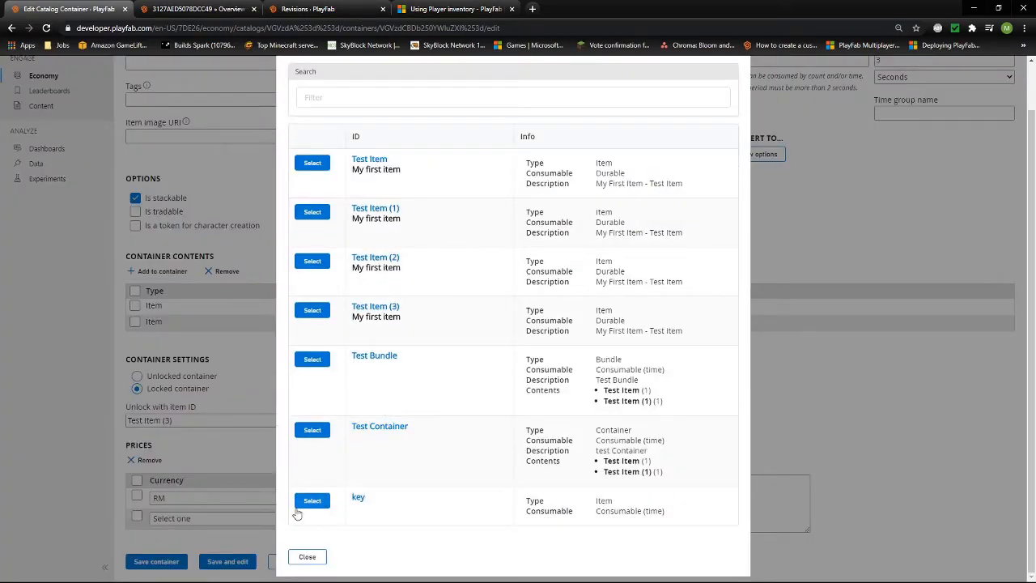
left_click(312, 500)
left_click(175, 566)
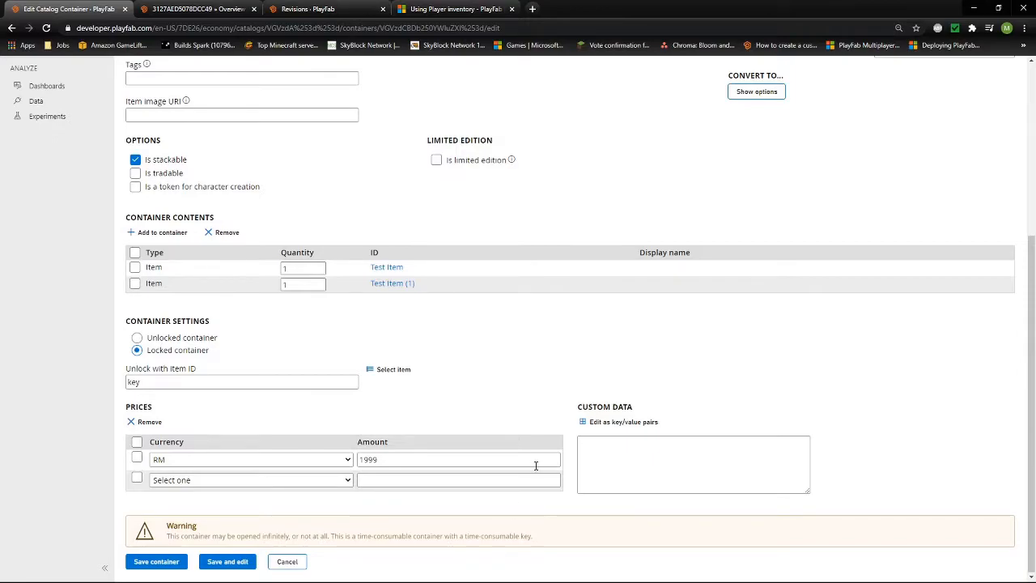
Make Test Container an unlocked container and try to save it
left_click(136, 338)
left_click(145, 562)
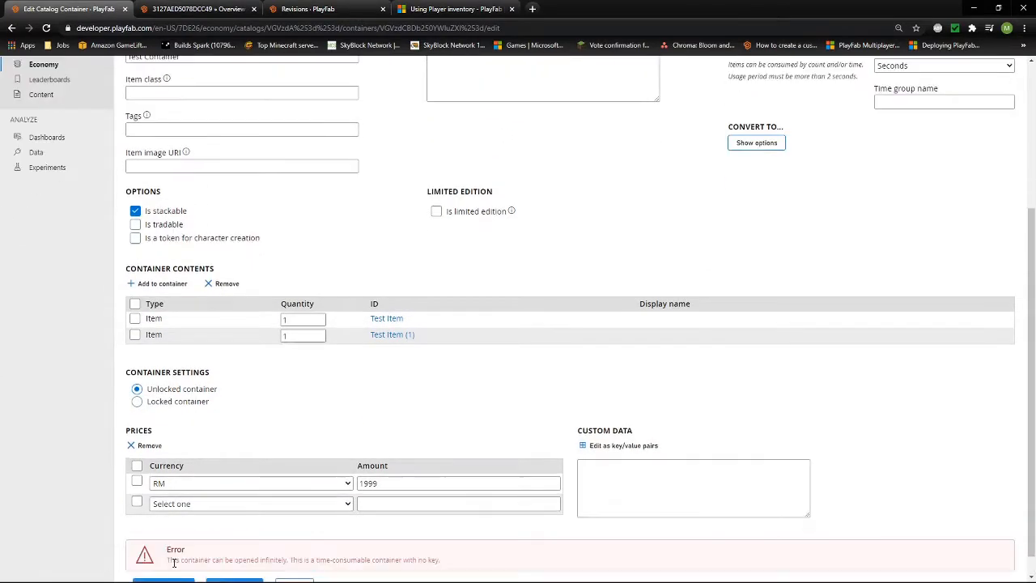
Make Test Container locked again, choose key as its unlocking item, and save the container
left_click(149, 401)
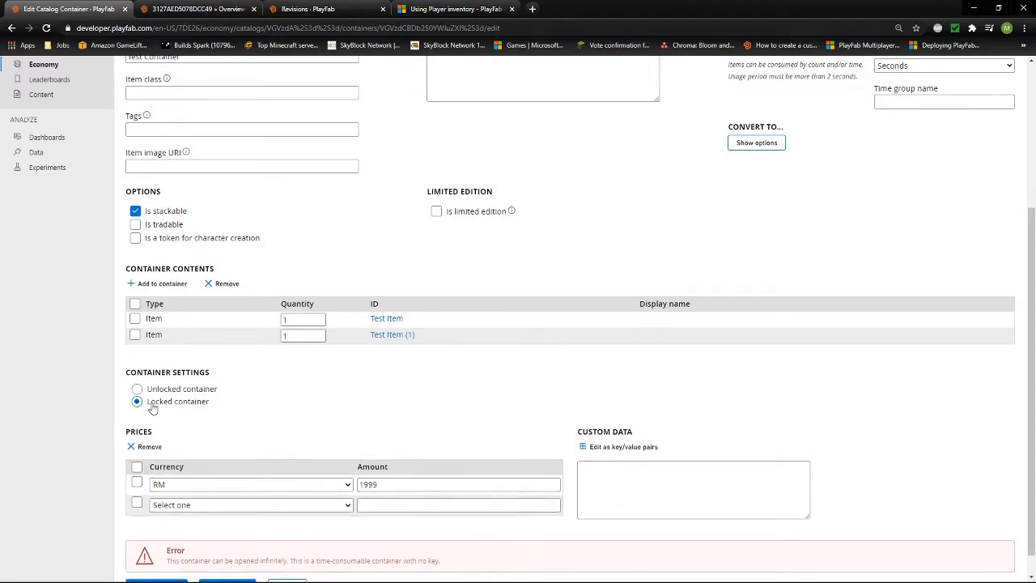
scroll(308, 323, "down", 1)
left_click(372, 368)
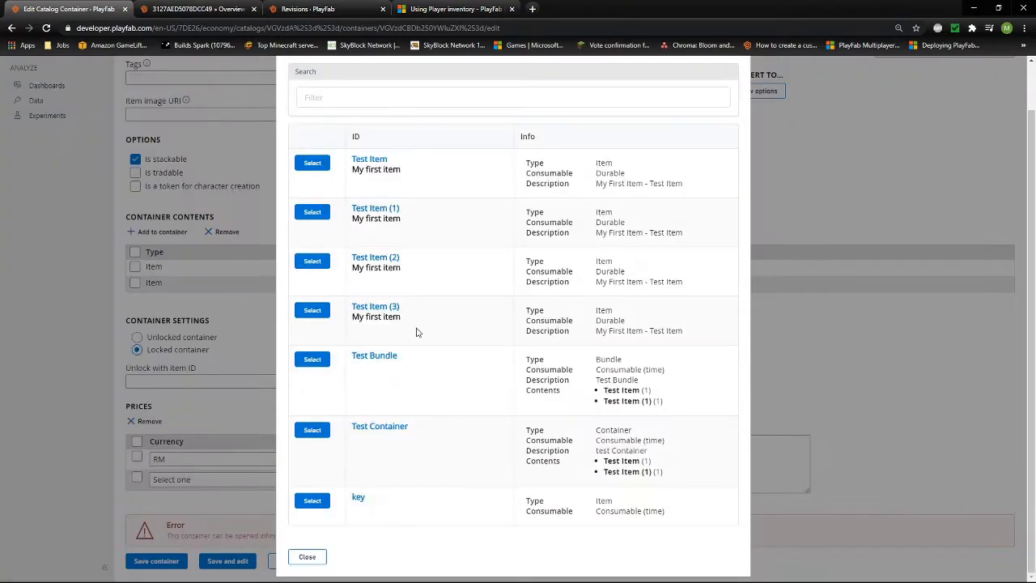
left_click(313, 501)
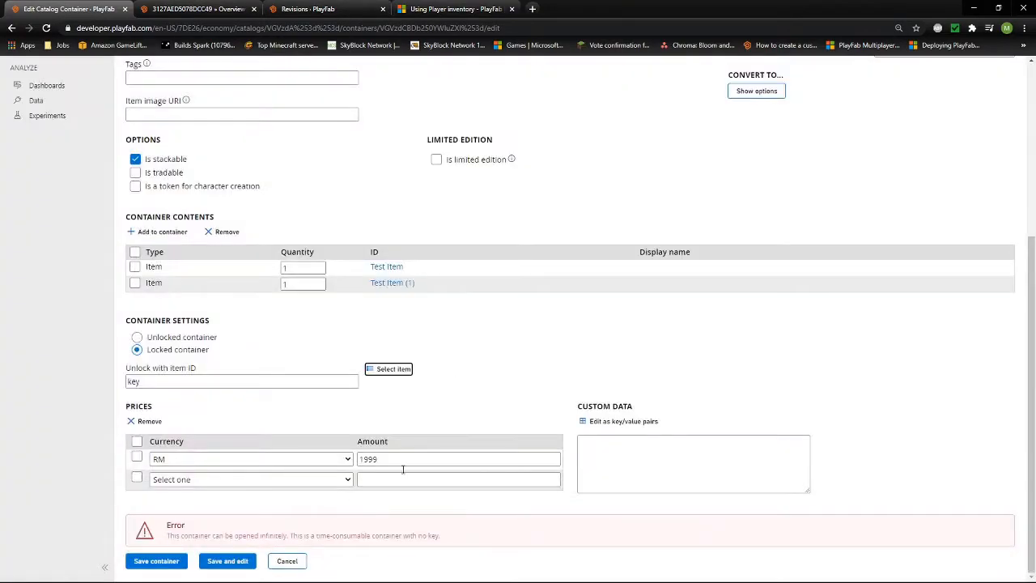
left_click(154, 560)
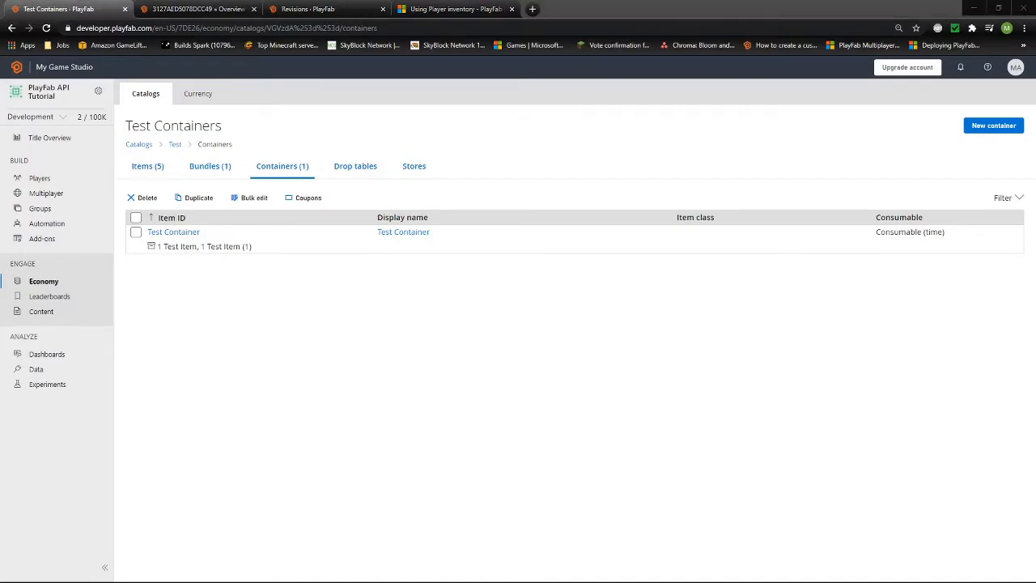
Start a drop table with the ID Test Drop Table containing Test Item, Test Item (1), Test Item (2), Test Item (3) and Test Bundle
left_click(363, 170)
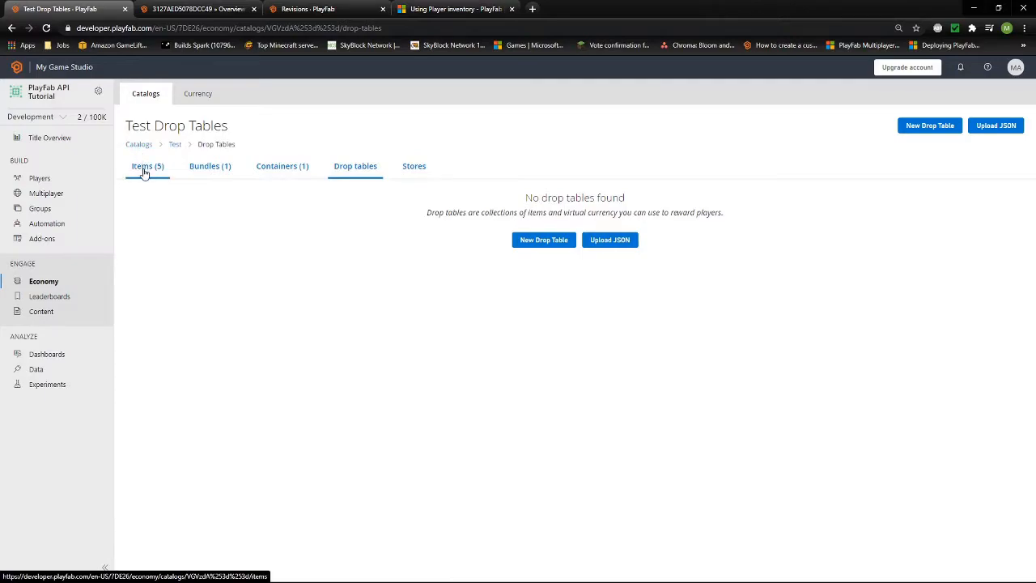
left_click(550, 237)
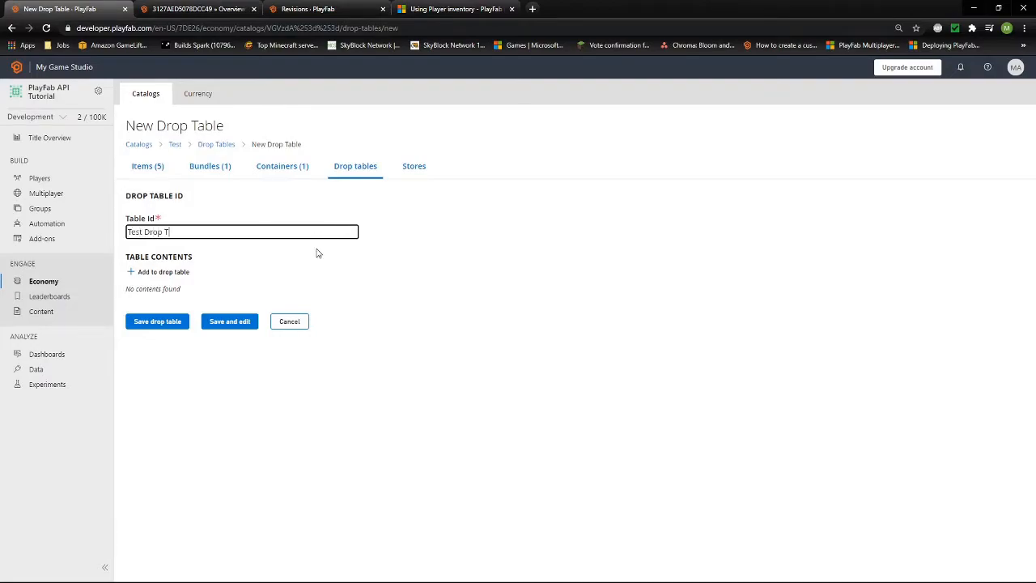
left_click(162, 272)
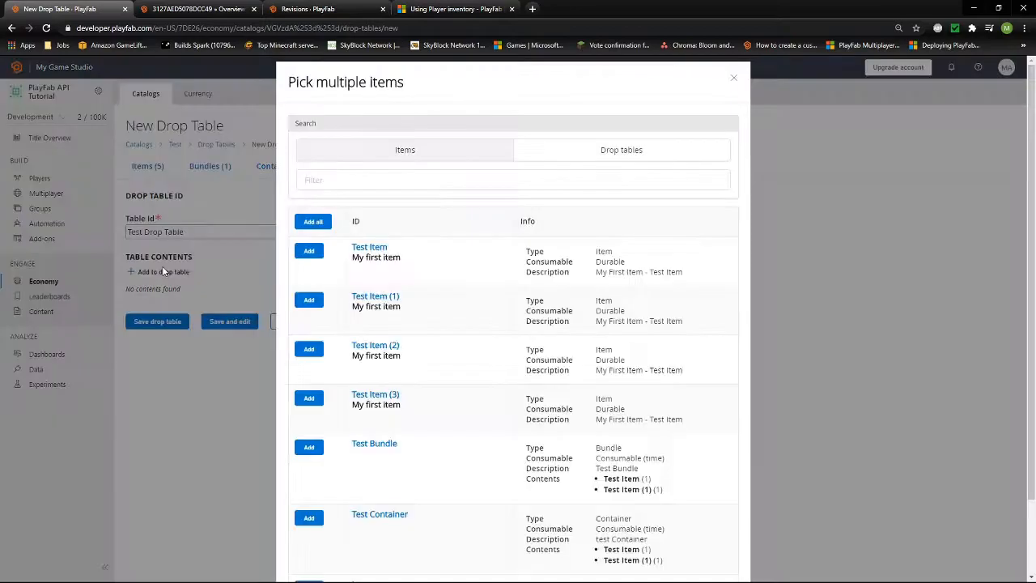
scroll(399, 259, "down", 1)
left_click(315, 163)
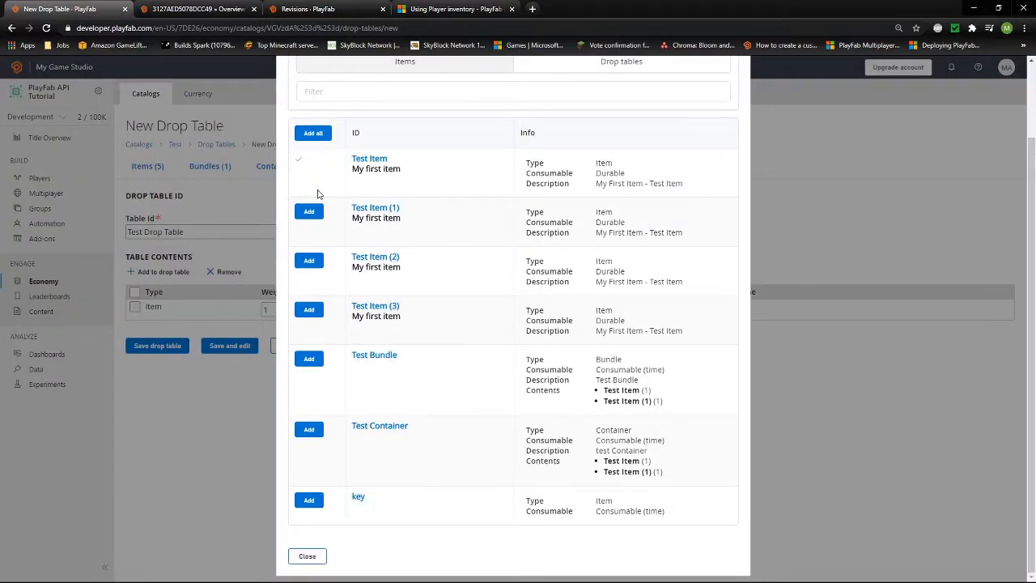
left_click(311, 212)
left_click(309, 260)
left_click(308, 309)
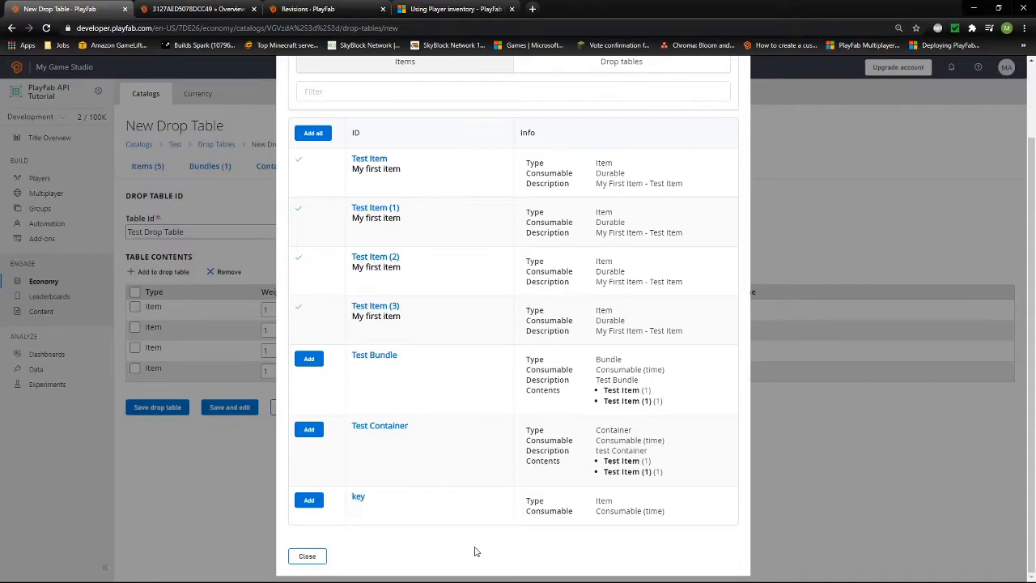
left_click(304, 359)
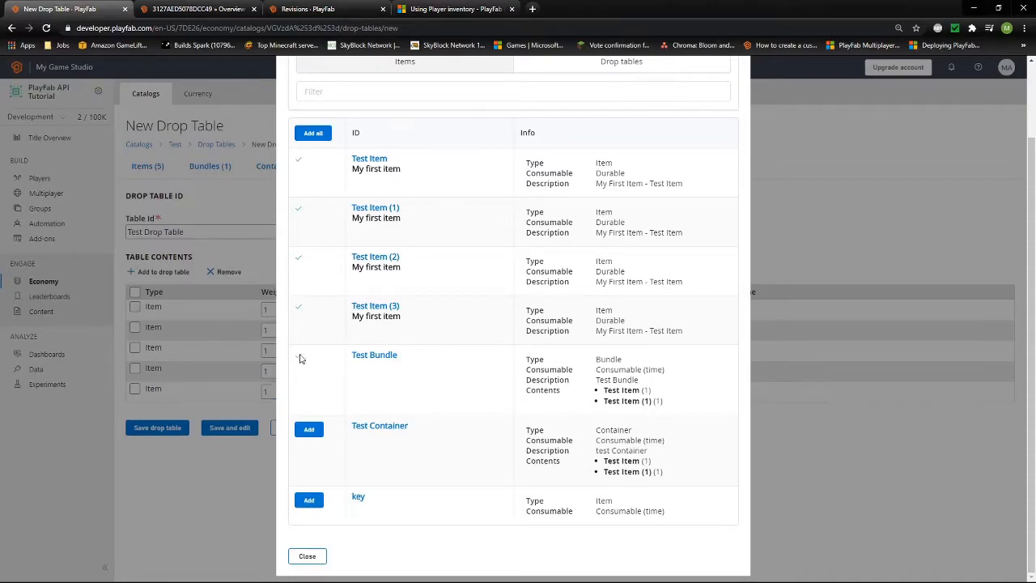
left_click(322, 555)
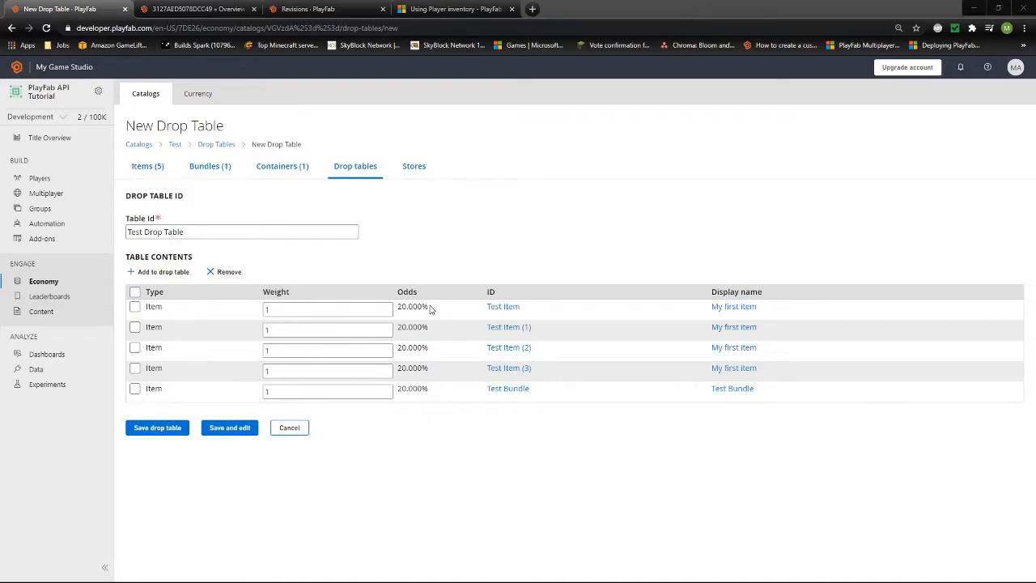
Set the weight of Test Item in the drop table to 2 and dismiss the item picker
left_click(307, 305)
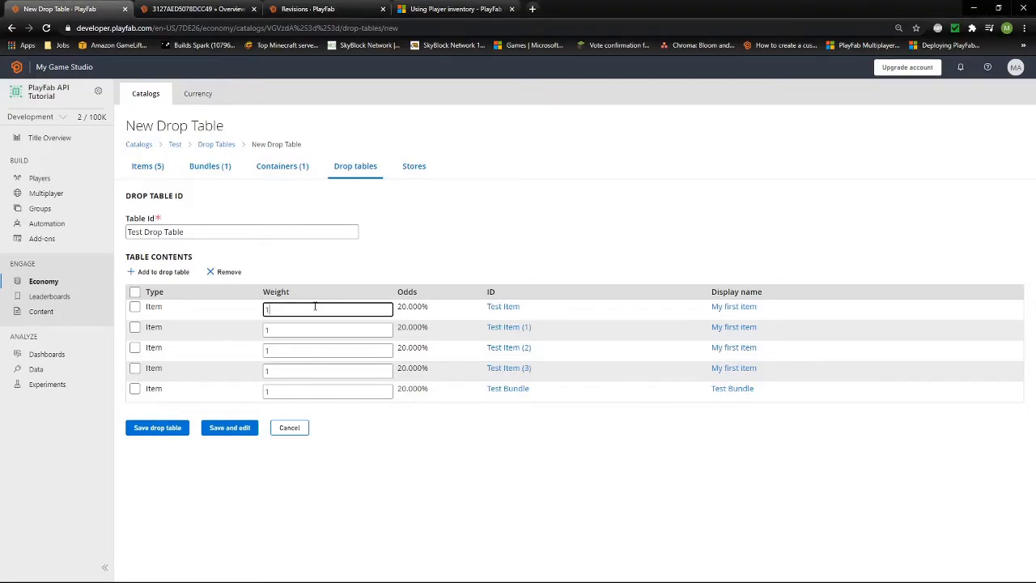
key("Return")
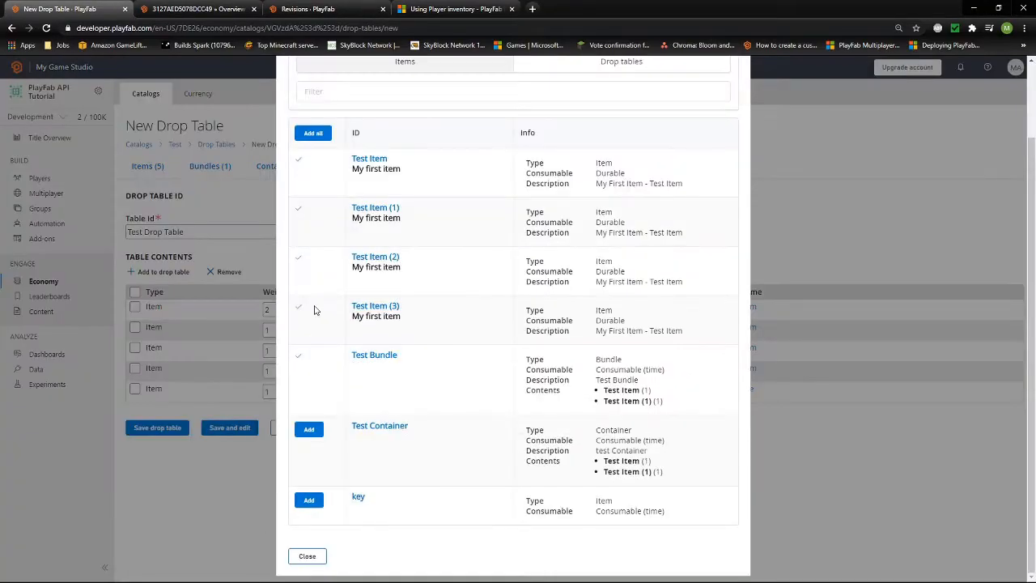
left_click(384, 479)
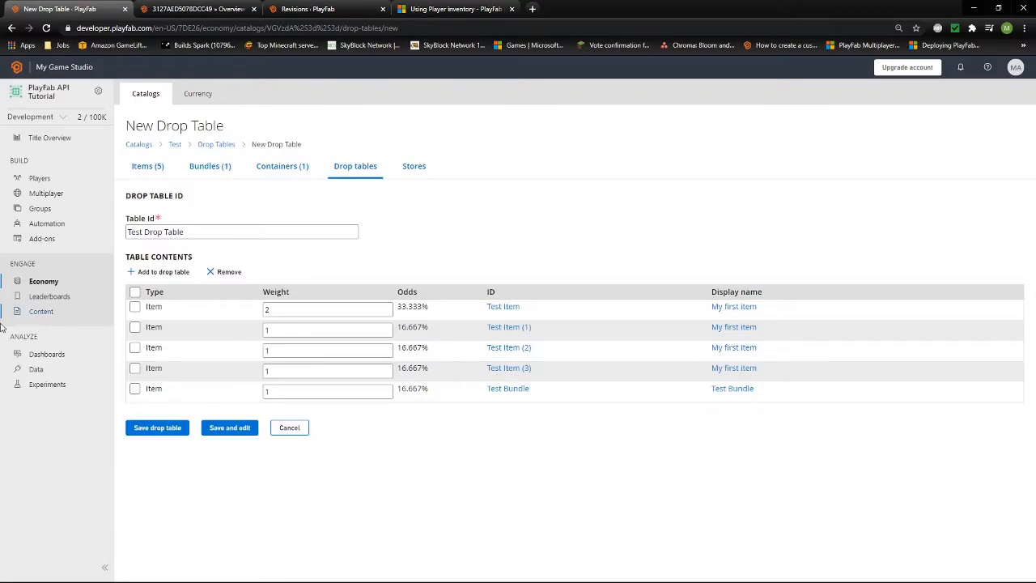
Set the weight of Test Bundle in the drop table to 0.5
left_click(281, 392)
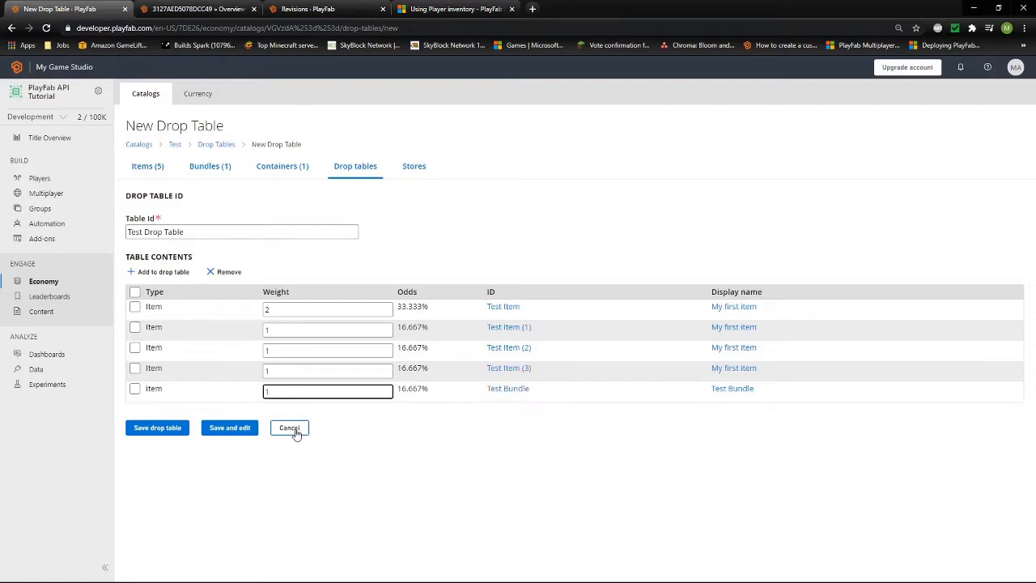
key("ctrl+a")
type("0.5")
left_click(346, 370)
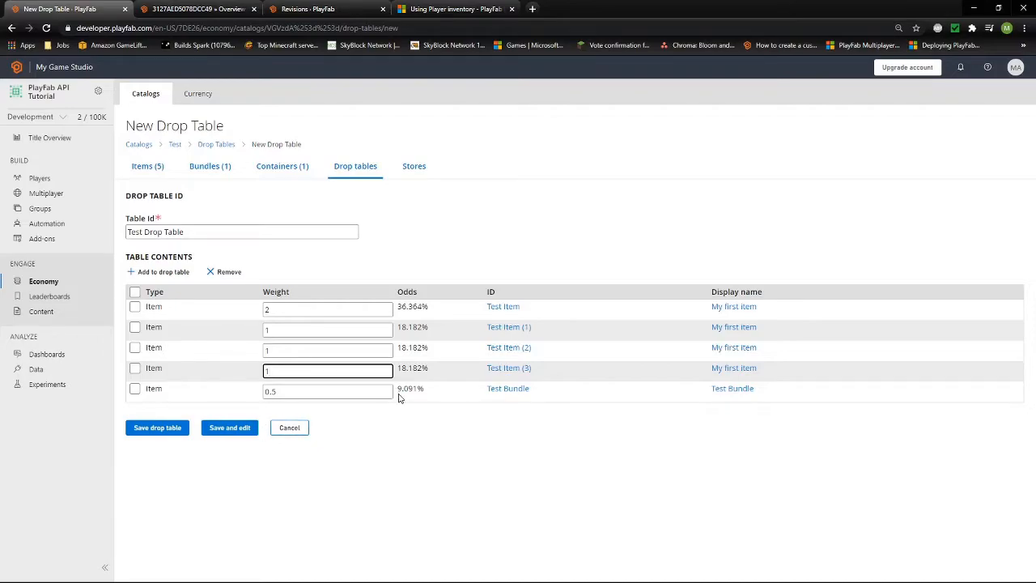
Lower the weight of Test Bundle to 0.001 and try to save the drop table
left_click(352, 395)
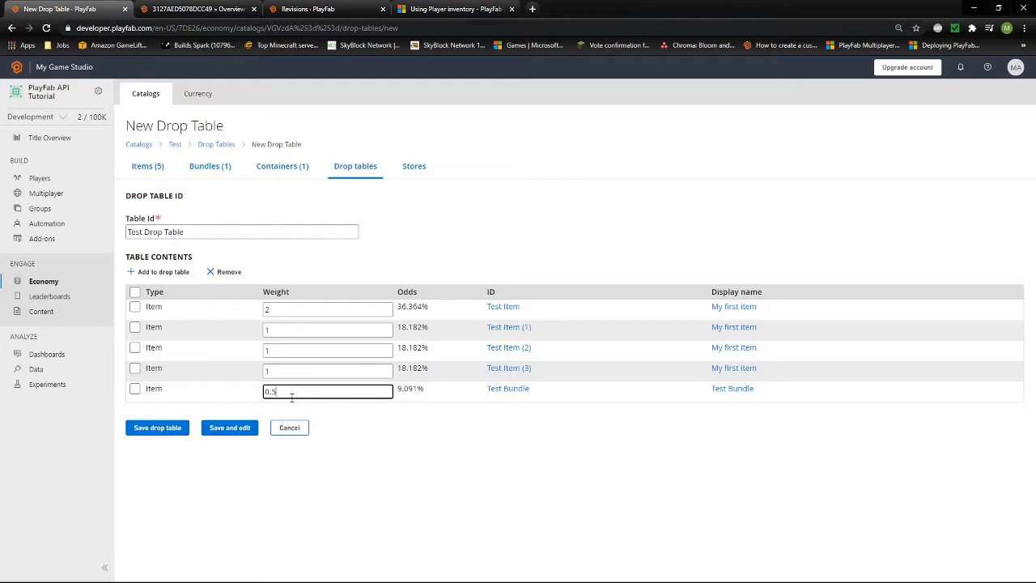
left_click_drag(273, 390, 282, 394)
type("001")
key("Return")
left_click(309, 557)
key("shift+Tab")
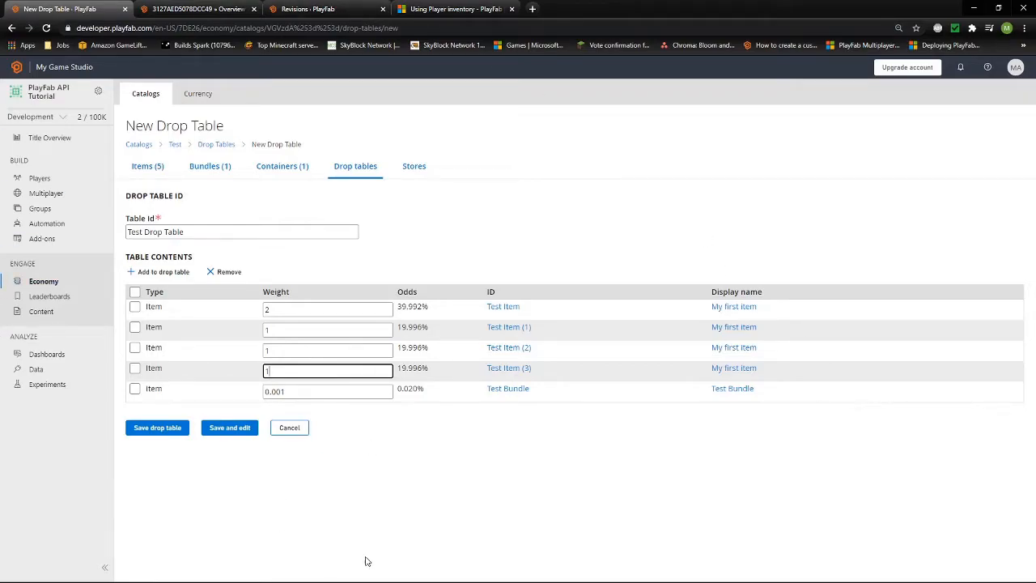
left_click(164, 433)
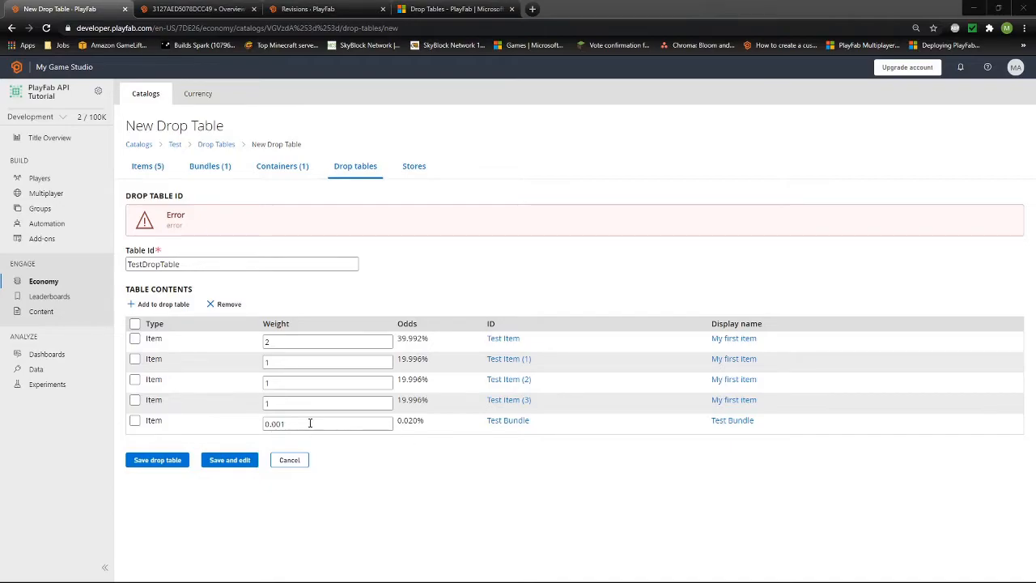
Set the drop table weights to 10 for Test Item, 2 for Test Item (1), (2) and (3), and 1 for Test Bundle
left_click_drag(328, 425, 174, 426)
type("1")
left_click_drag(281, 345, 249, 365)
type("10")
type("2")
double_click(274, 382)
type("2")
double_click(267, 403)
type("2")
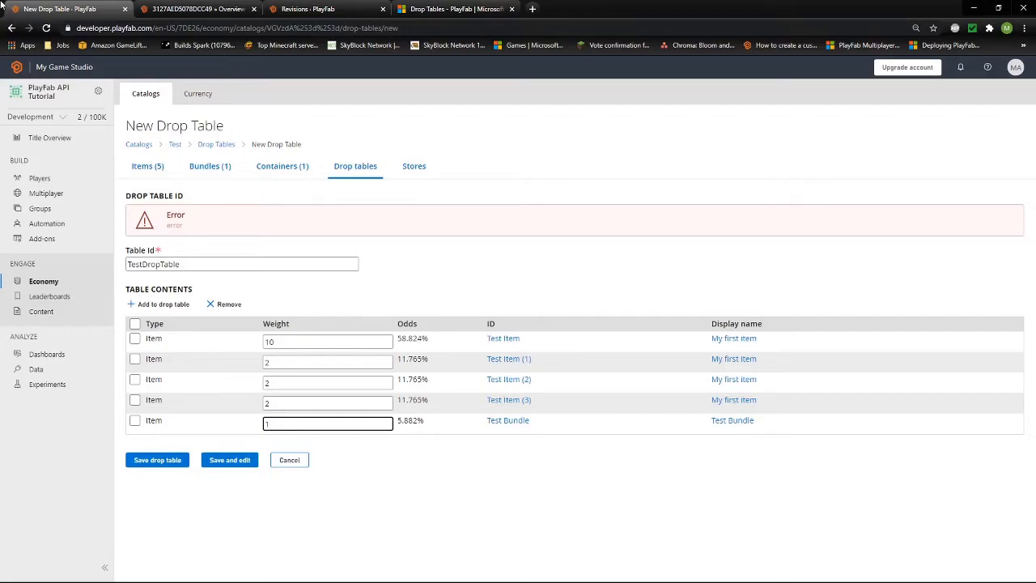
Review the Microsoft Docs tutorial on drop tables, examining its example weights and how drop tables are accessed through the server API
left_click(453, 9)
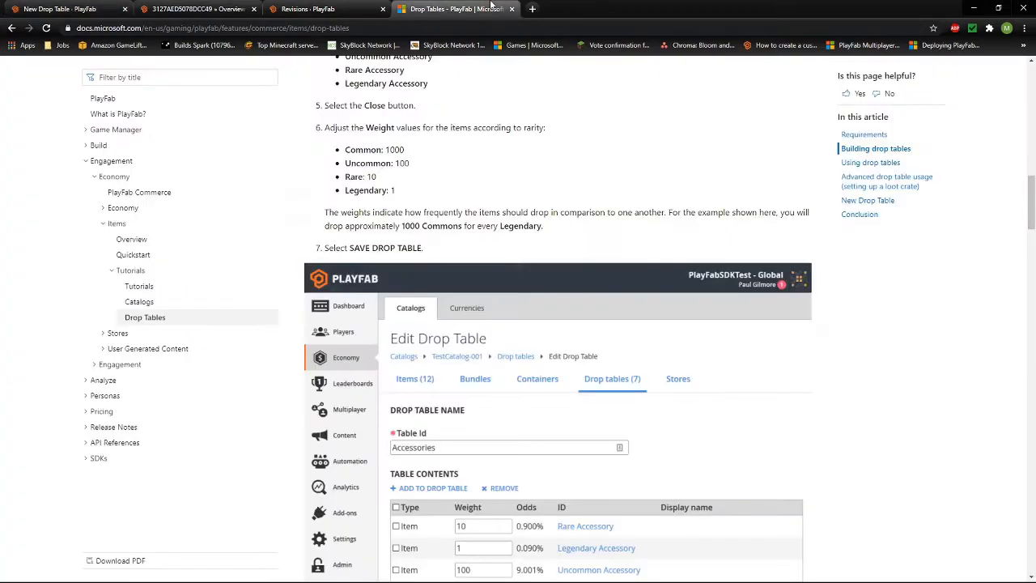
scroll(711, 305, "up", 6)
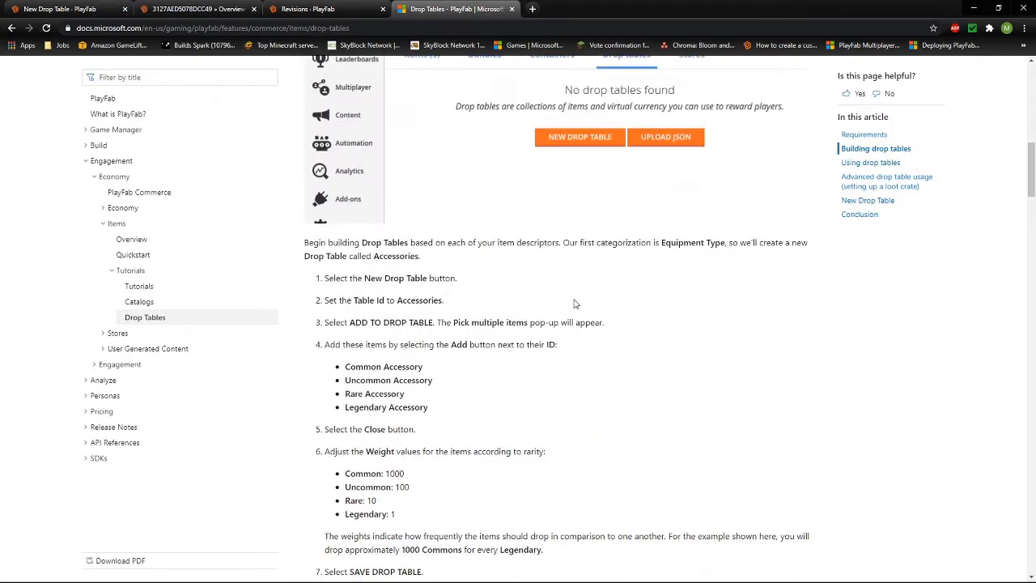
scroll(688, 283, "up", 8)
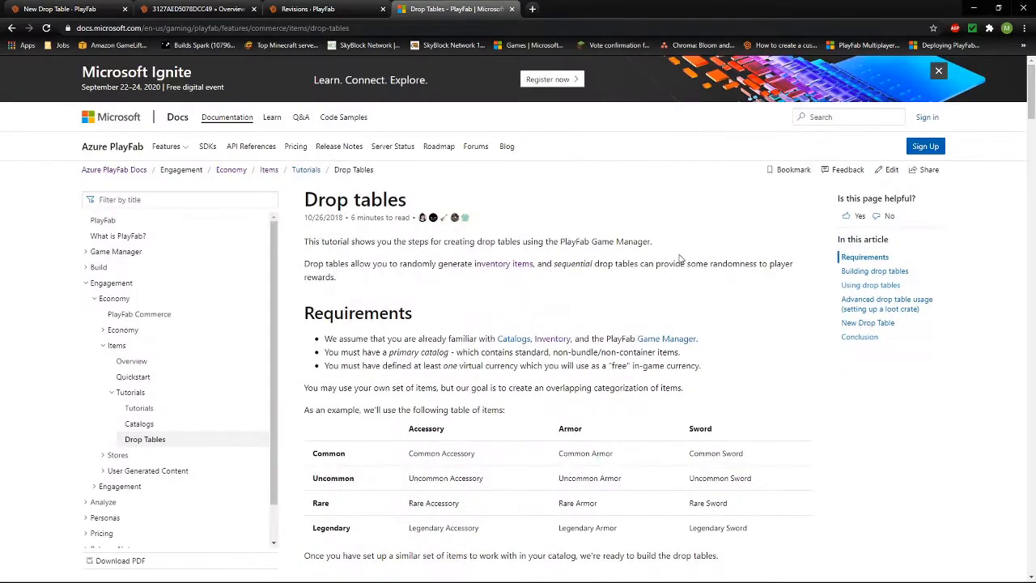
scroll(661, 259, "down", 12)
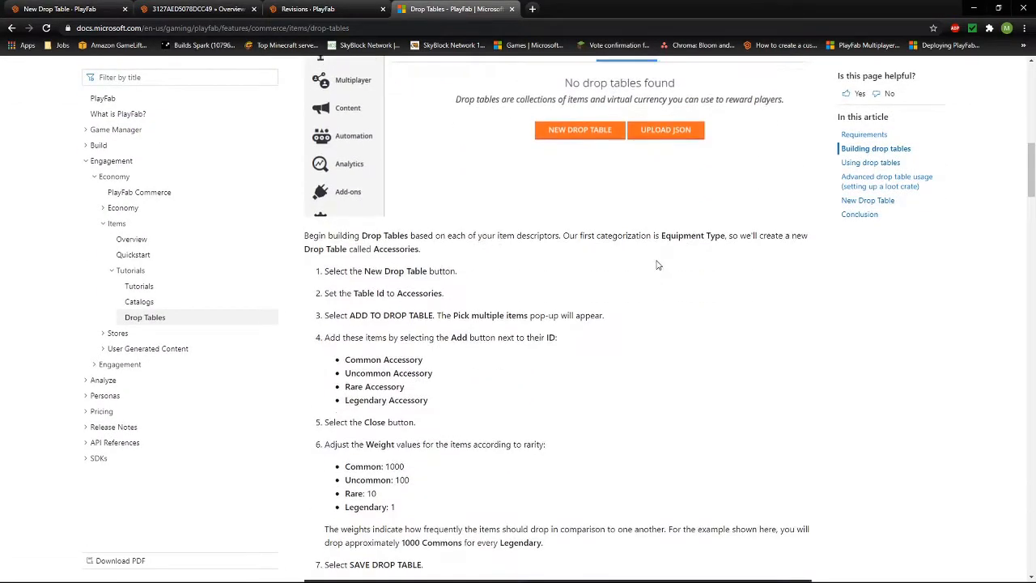
scroll(566, 284, "down", 5)
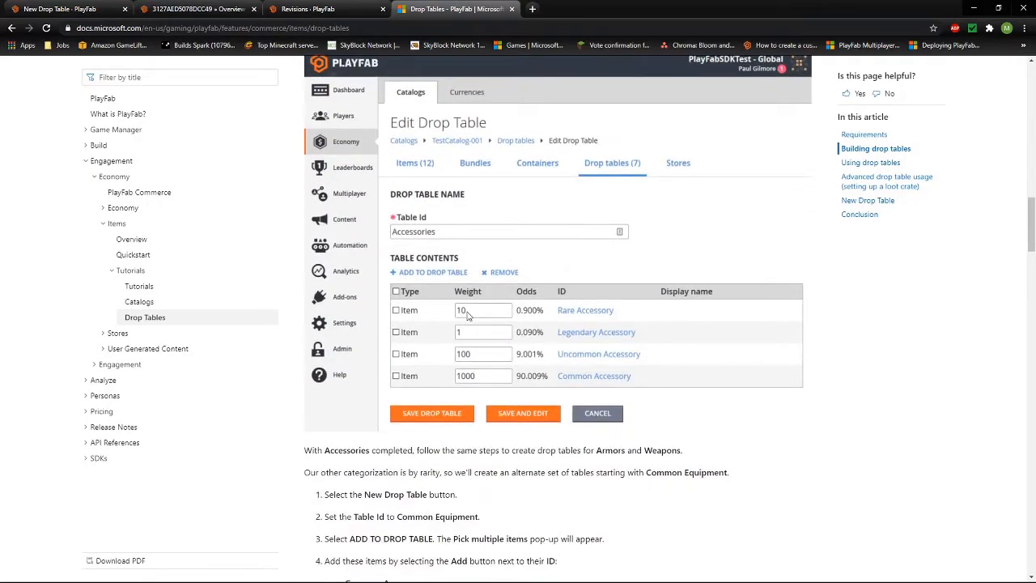
scroll(502, 364, "down", 2)
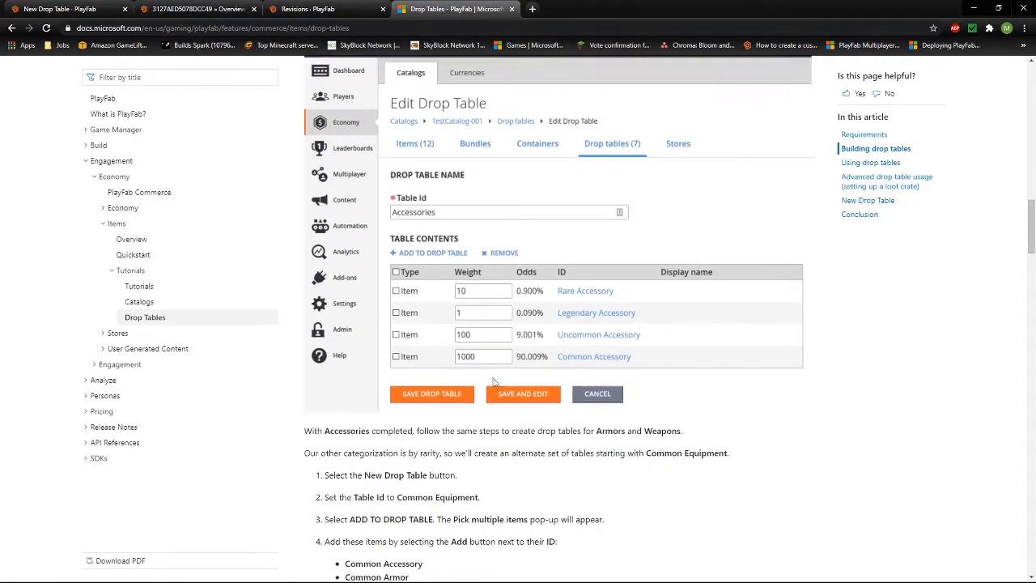
scroll(497, 383, "down", 6)
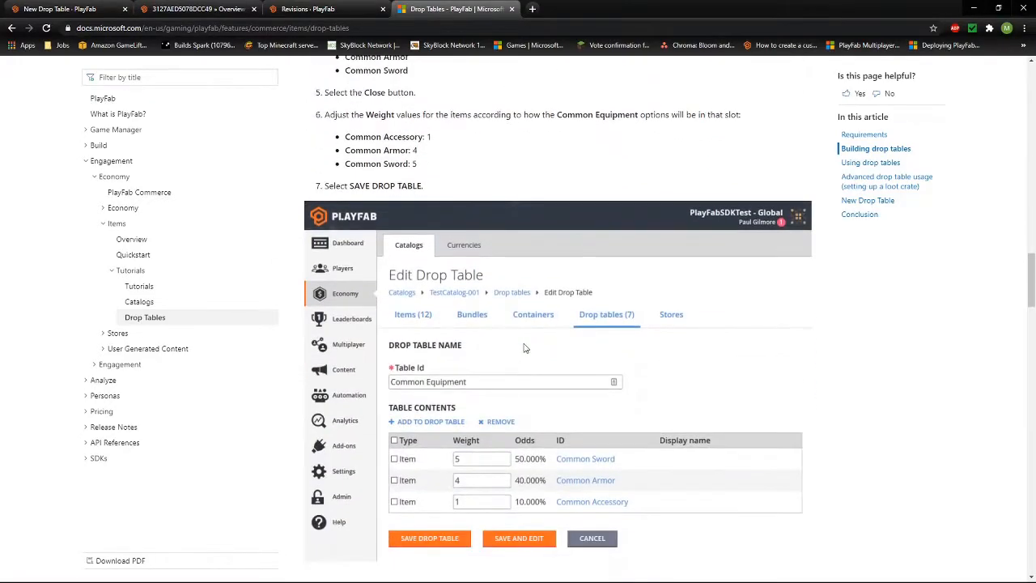
scroll(639, 397, "down", 3)
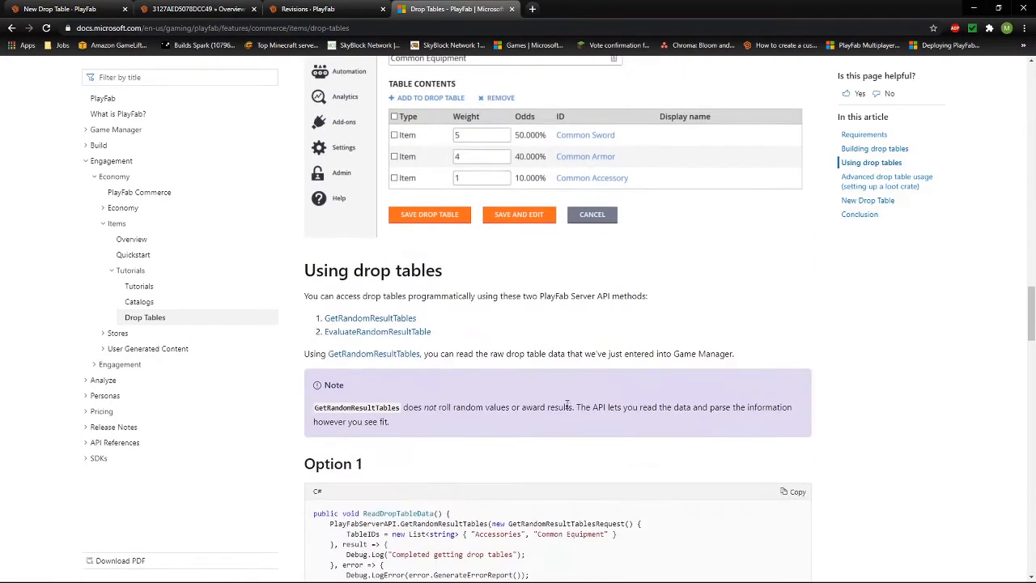
scroll(496, 388, "down", 3)
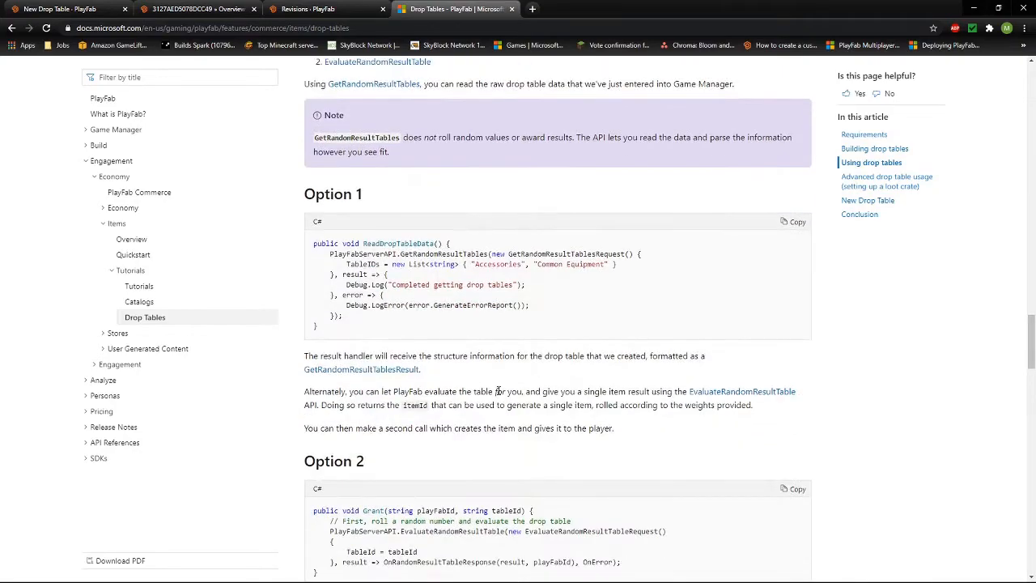
scroll(728, 358, "up", 12)
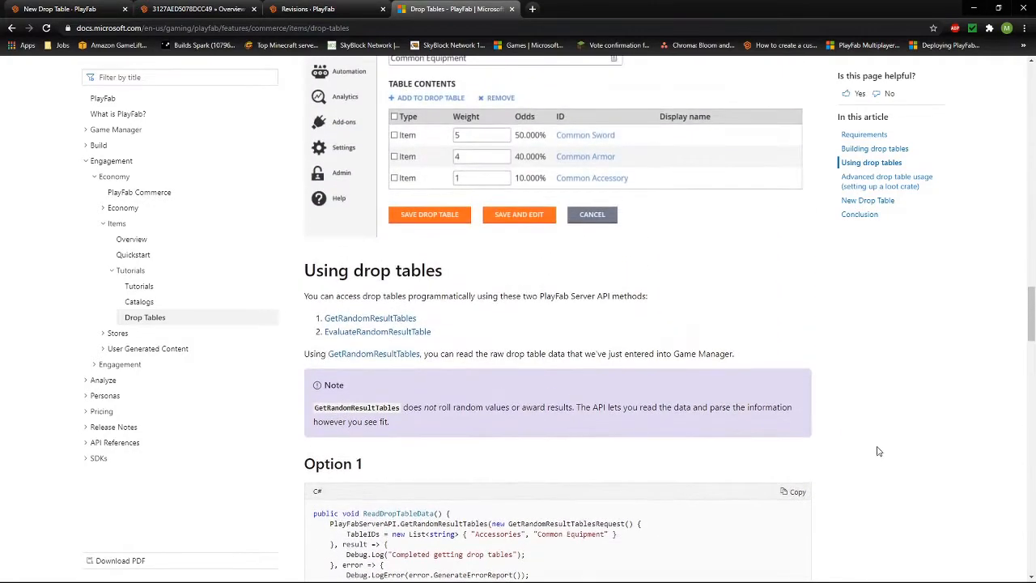
scroll(835, 240, "up", 5)
Return to the new drop table in PlayFab and save it
left_click(73, 9)
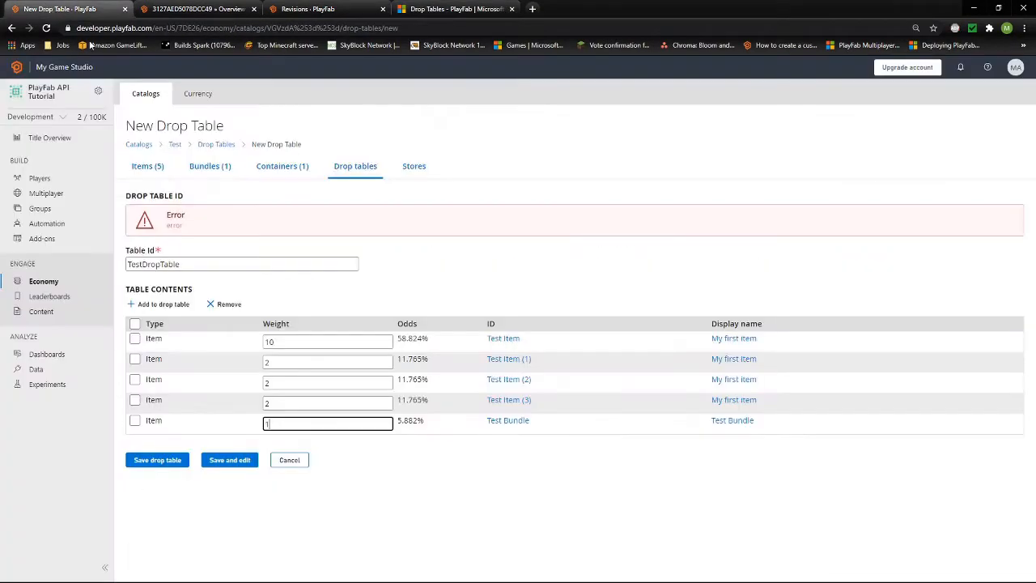
left_click(513, 472)
left_click(164, 460)
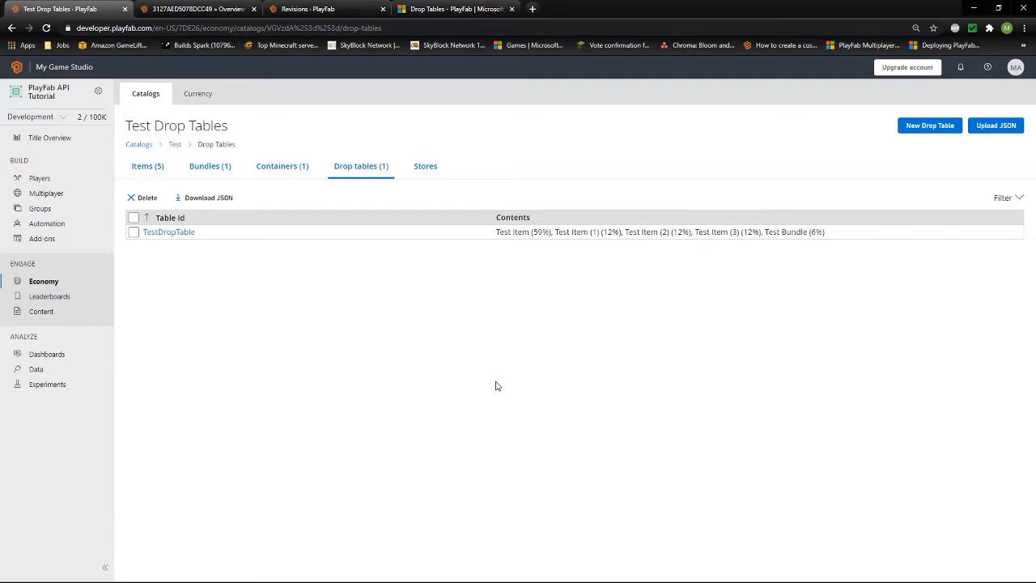
Start a new store in the Test catalog and add Test Item to its contents
left_click(427, 170)
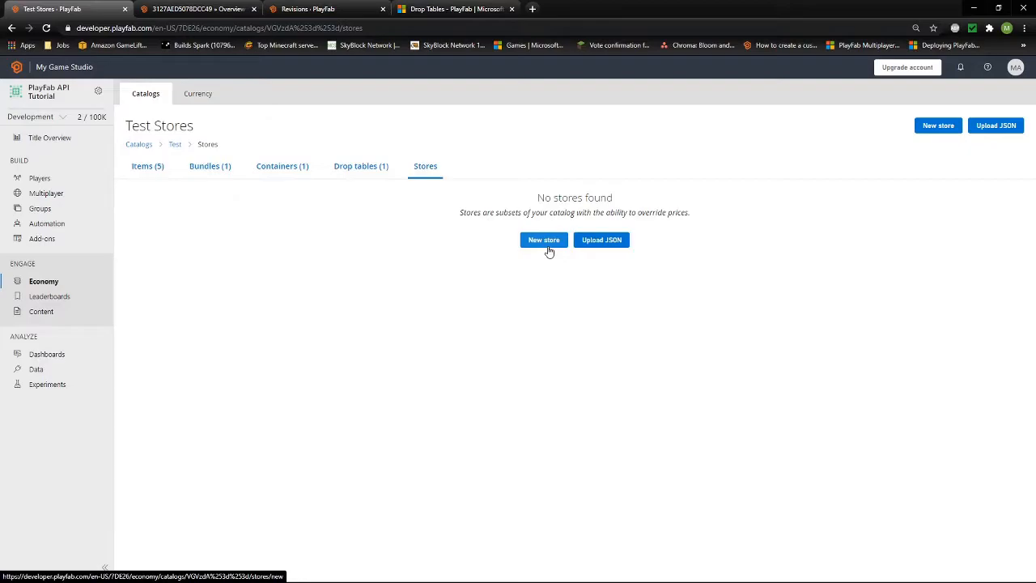
left_click(547, 246)
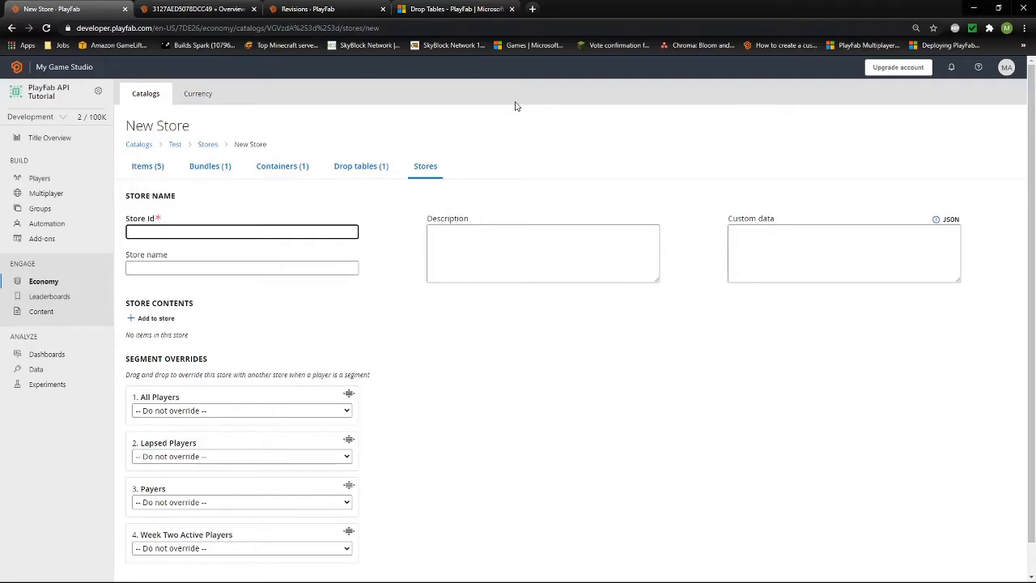
scroll(344, 289, "down", 1)
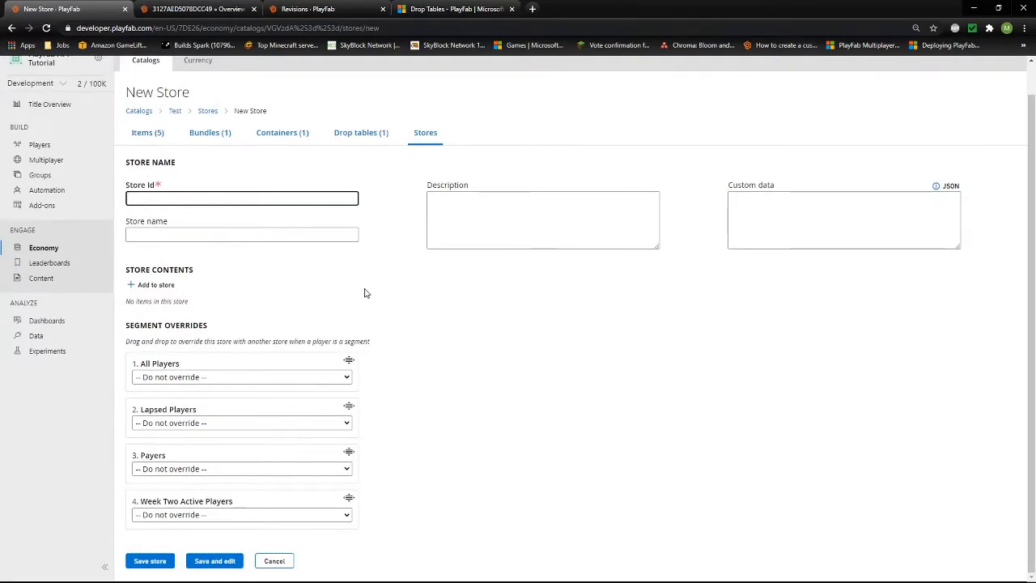
left_click(162, 285)
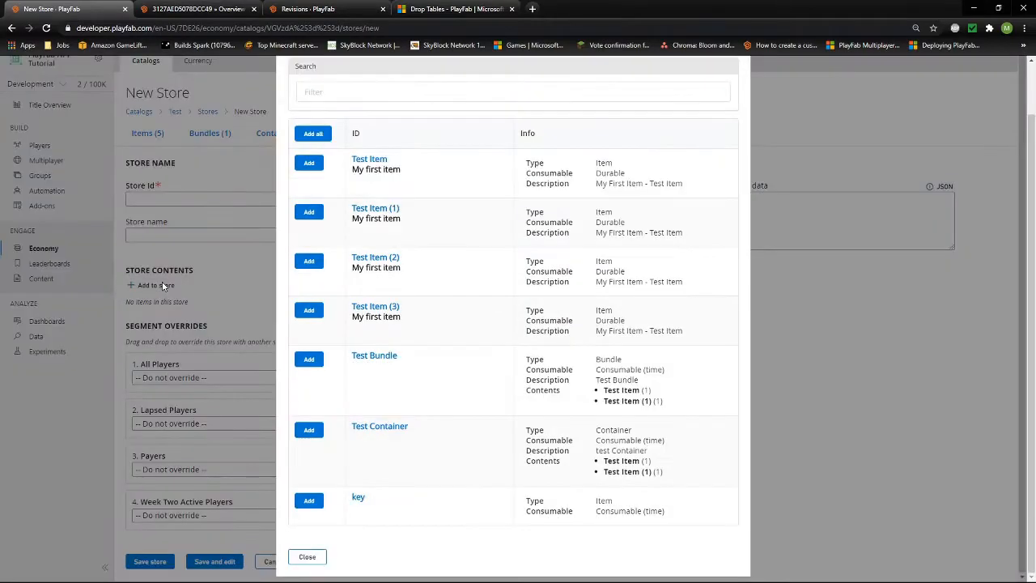
left_click(311, 165)
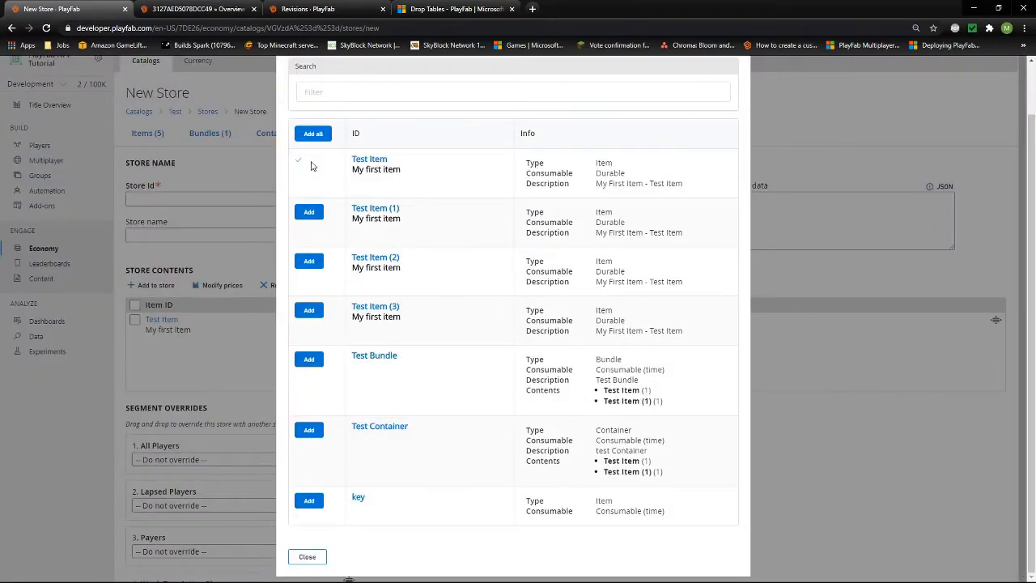
left_click(308, 557)
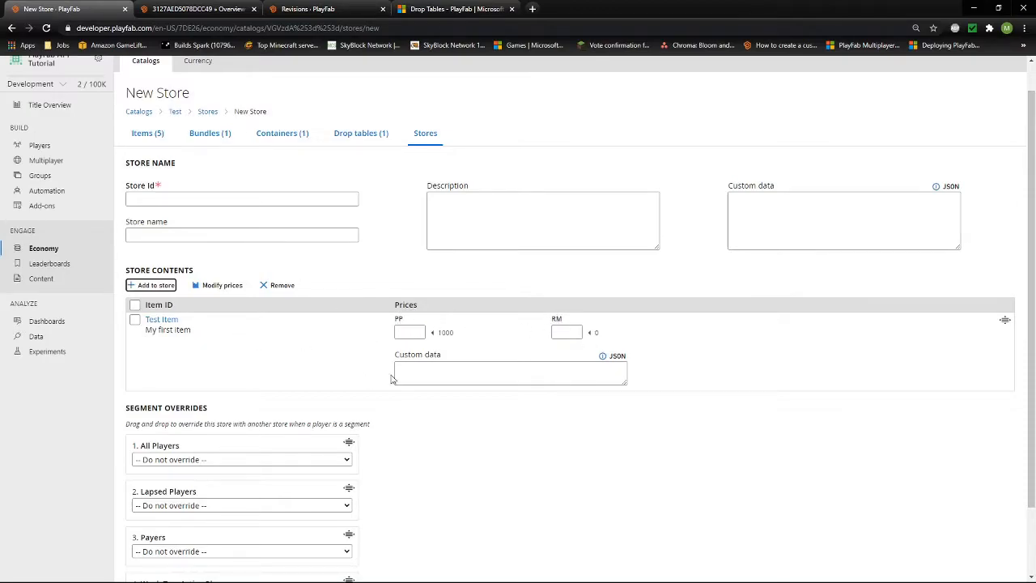
Set the PP store price of Test Item to 500
left_click(398, 332)
type("500")
left_click(357, 355)
Examine the segment override choices for All Players, Lapsed Players, Payers and Week Two Active Players
scroll(405, 319, "down", 2)
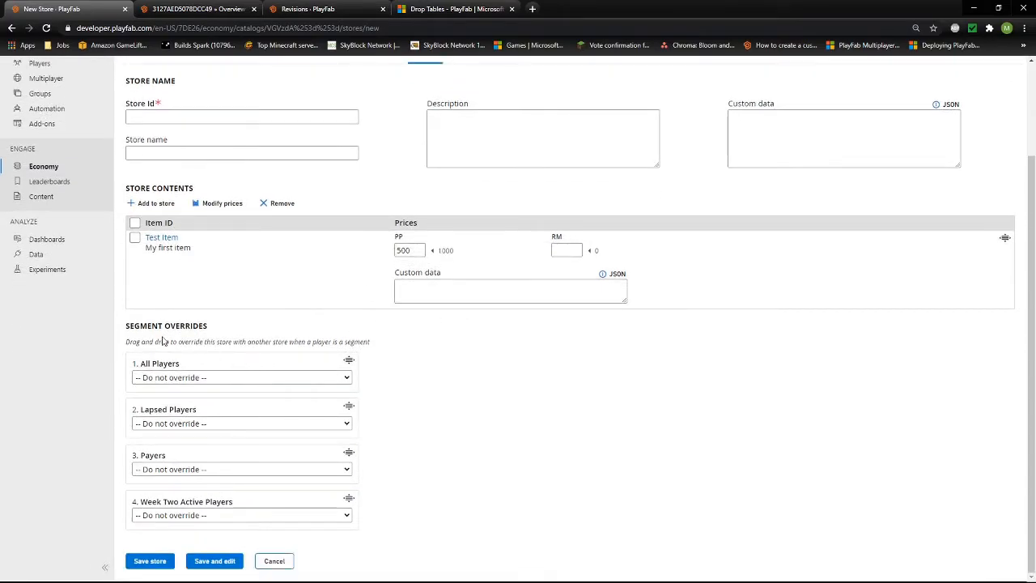
left_click(219, 377)
left_click(225, 378)
left_click(204, 424)
left_click(205, 424)
left_click(199, 469)
left_click(198, 472)
left_click(193, 518)
left_click(193, 527)
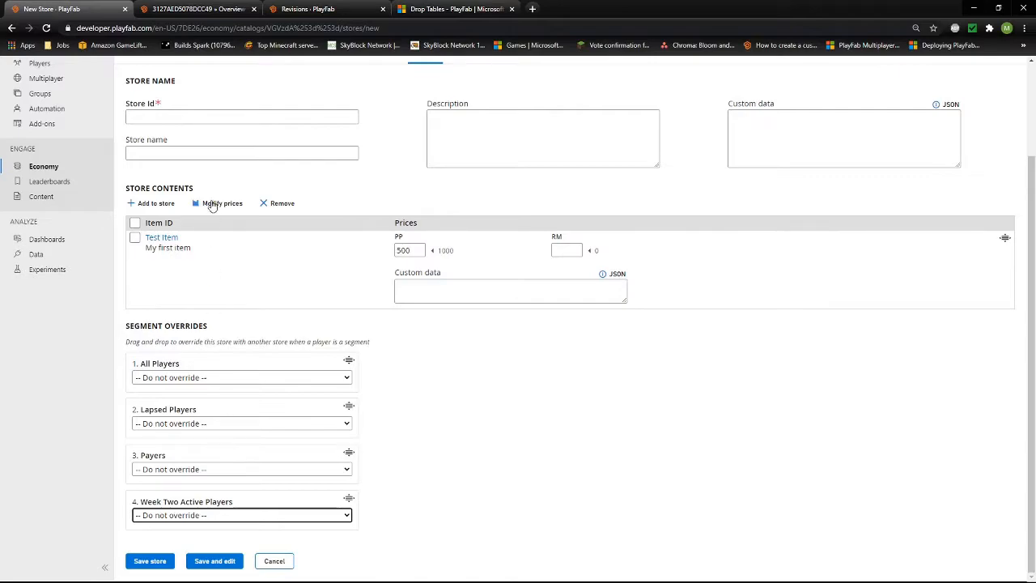
Set the store's ID and name to Test Store and its description to Store
left_click(196, 115)
type("Test Store")
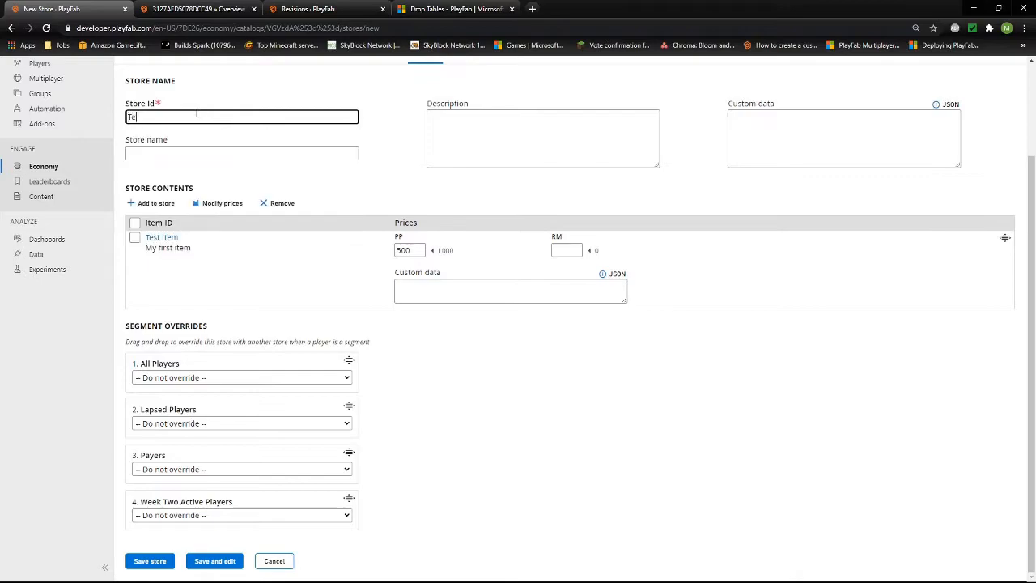
left_click(293, 152)
type("Test Store")
left_click(530, 130)
type("Stro")
key("BackSpace")
key("BackSpace")
type("ore")
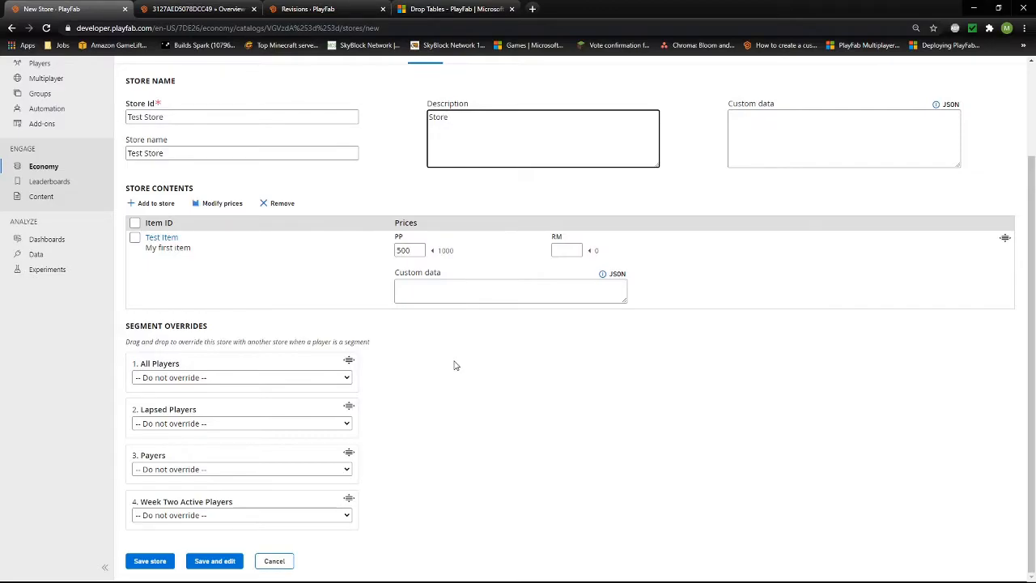
Try PP store prices of 0 and 50 for Test Item, and set the price back to 500
scroll(454, 365, "up", 2)
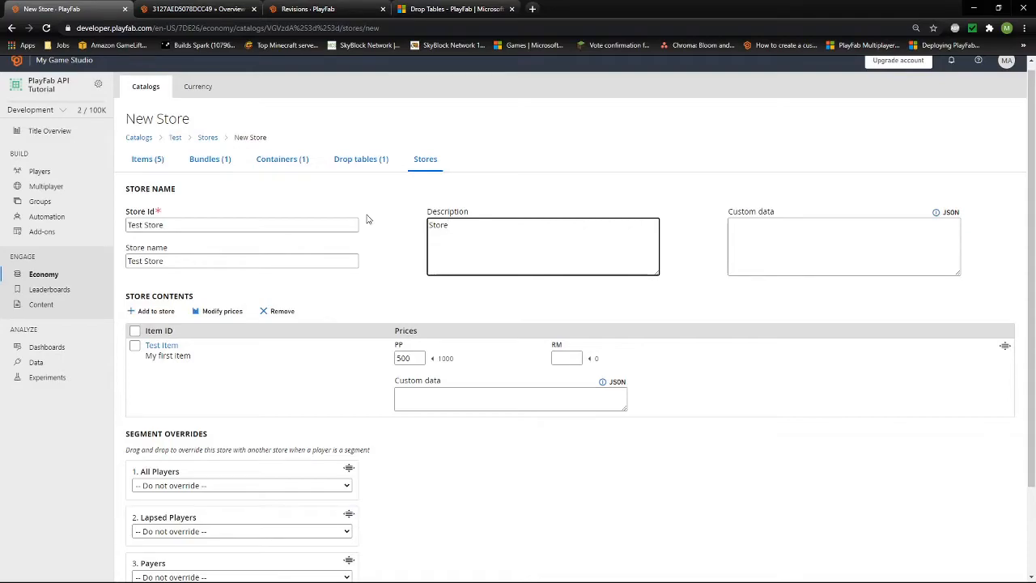
scroll(481, 385, "down", 3)
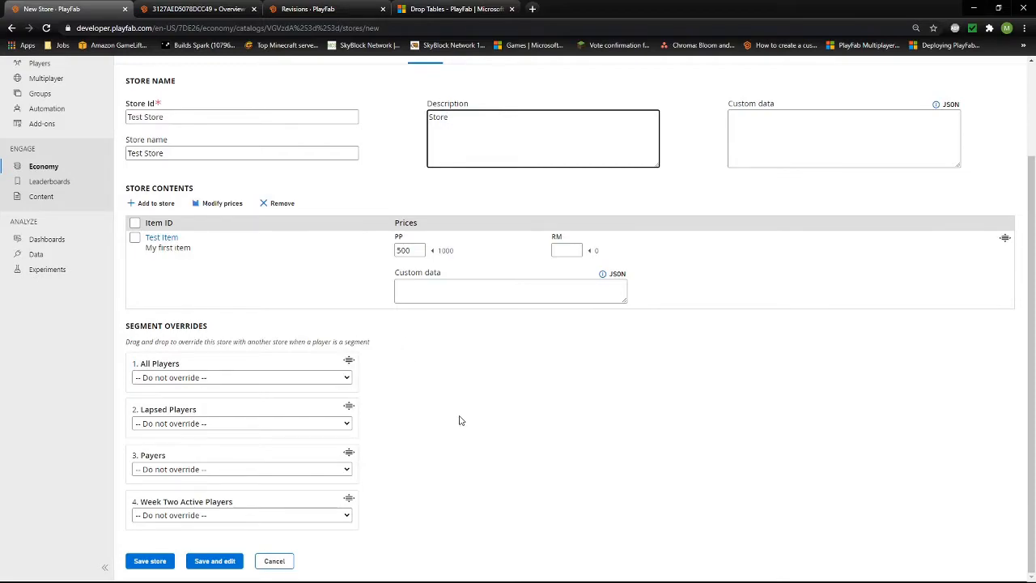
double_click(422, 251)
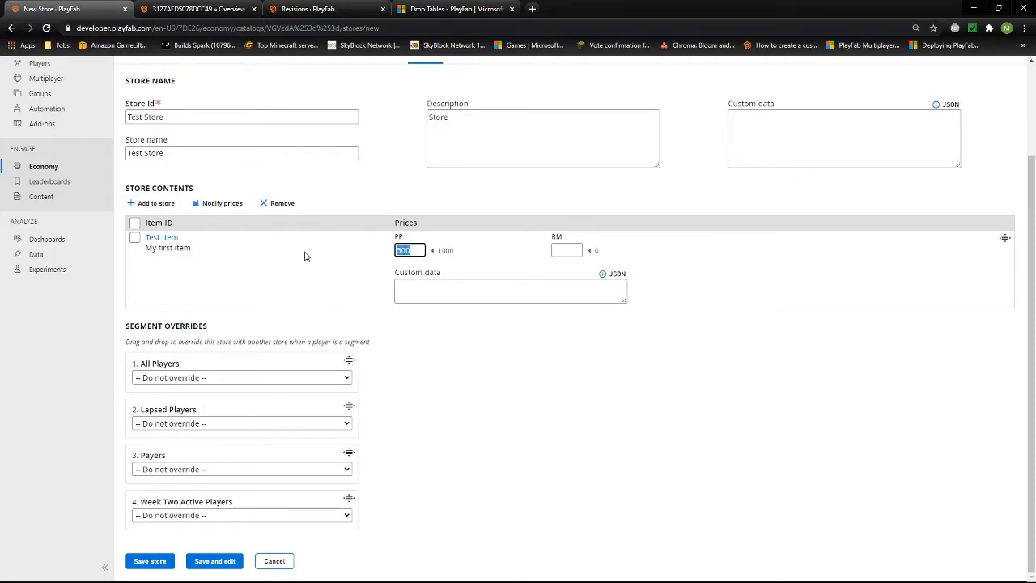
type("0")
double_click(407, 253)
type("50")
left_click(439, 349)
double_click(402, 251)
type("500")
left_click(429, 348)
Save the new store in the Test catalog
scroll(276, 198, "up", 2)
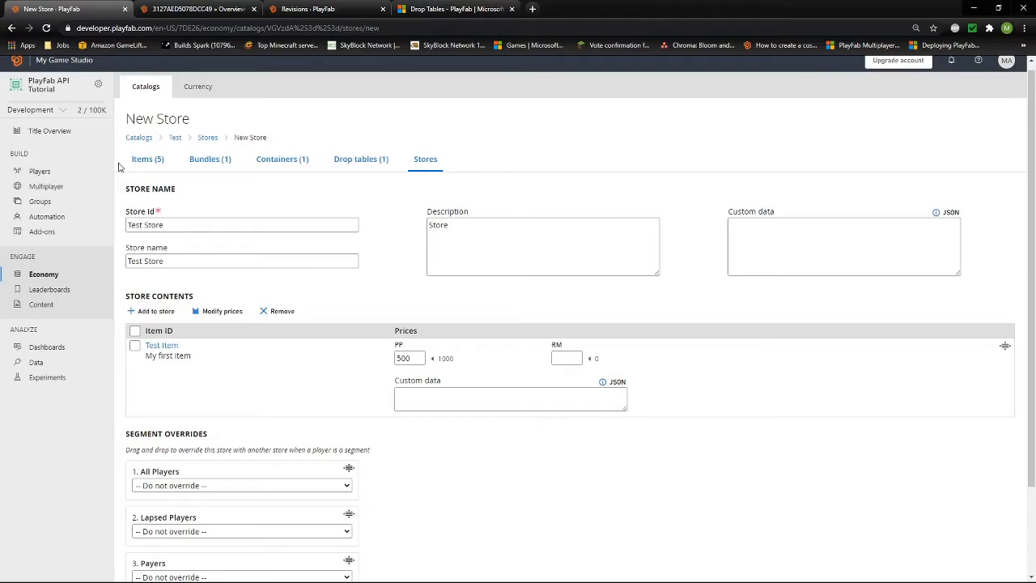
scroll(154, 486, "down", 3)
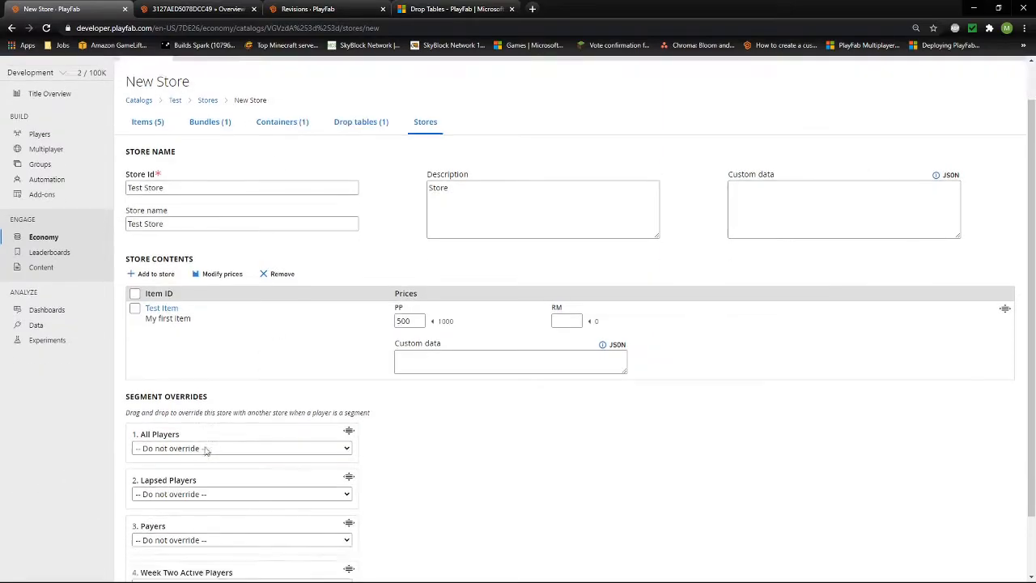
left_click(150, 561)
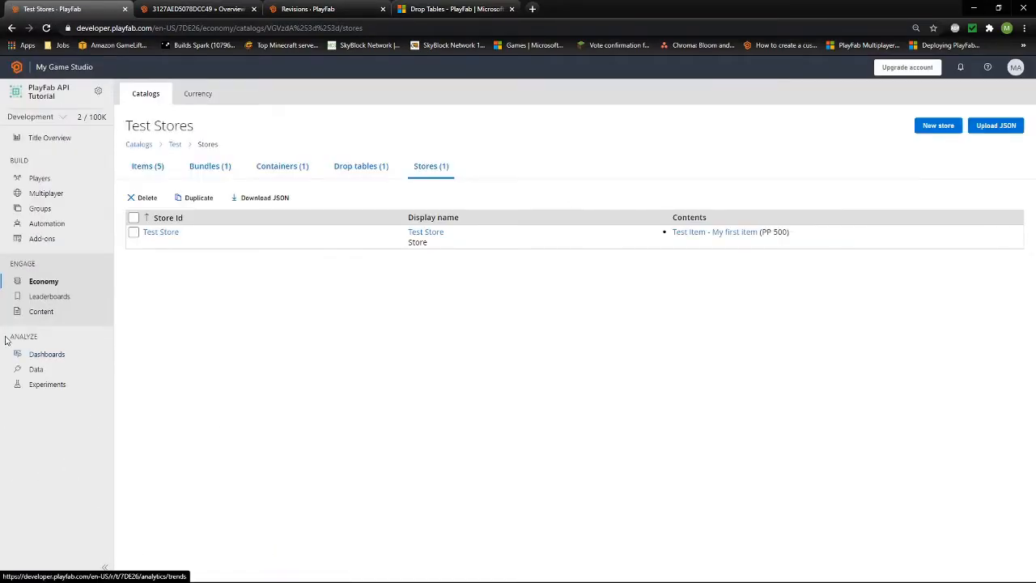
Examine the title's general settings, including the sandbox mode option for purchasing in Steam
left_click(102, 90)
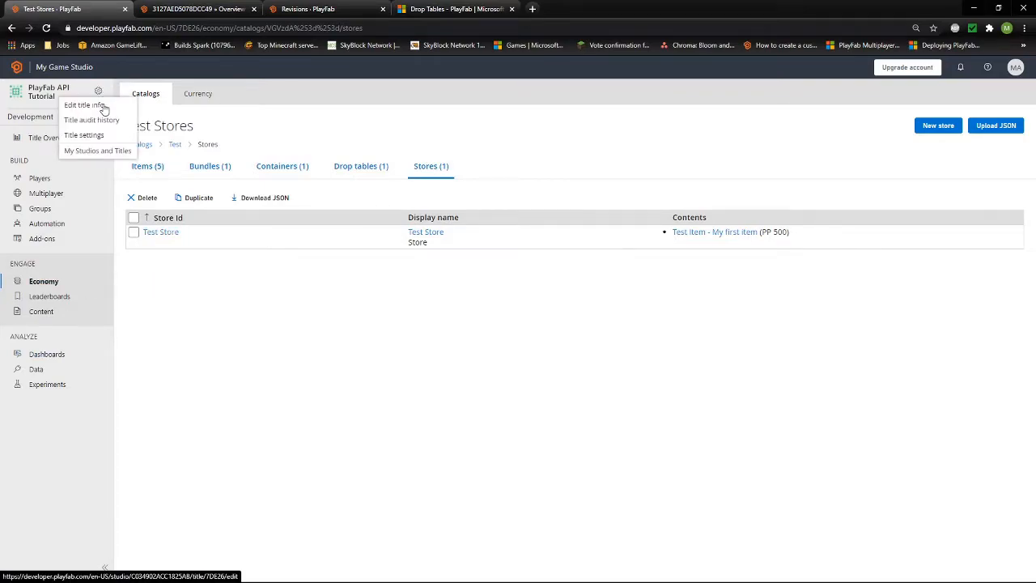
left_click(95, 135)
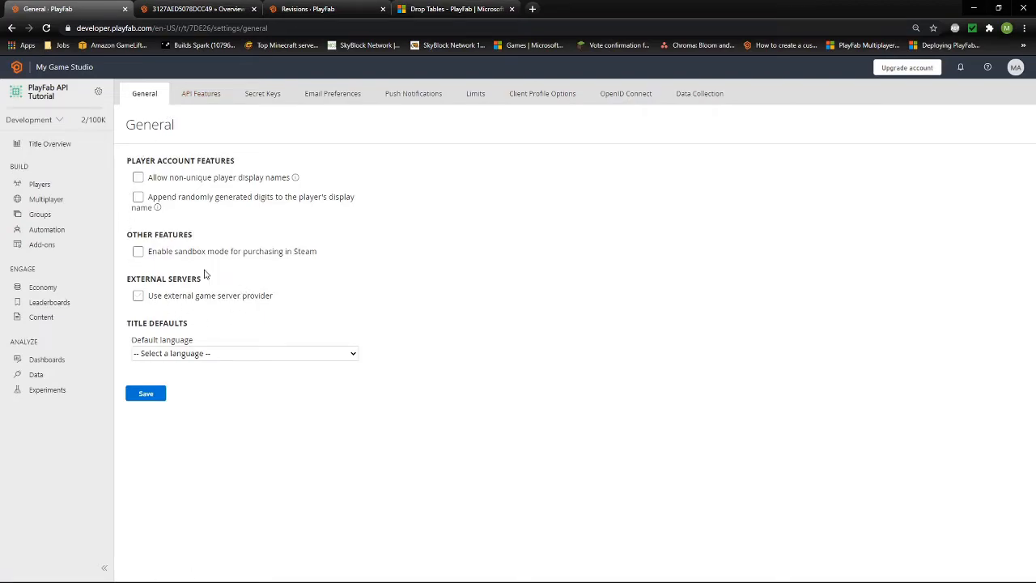
left_click(138, 254)
left_click(180, 253)
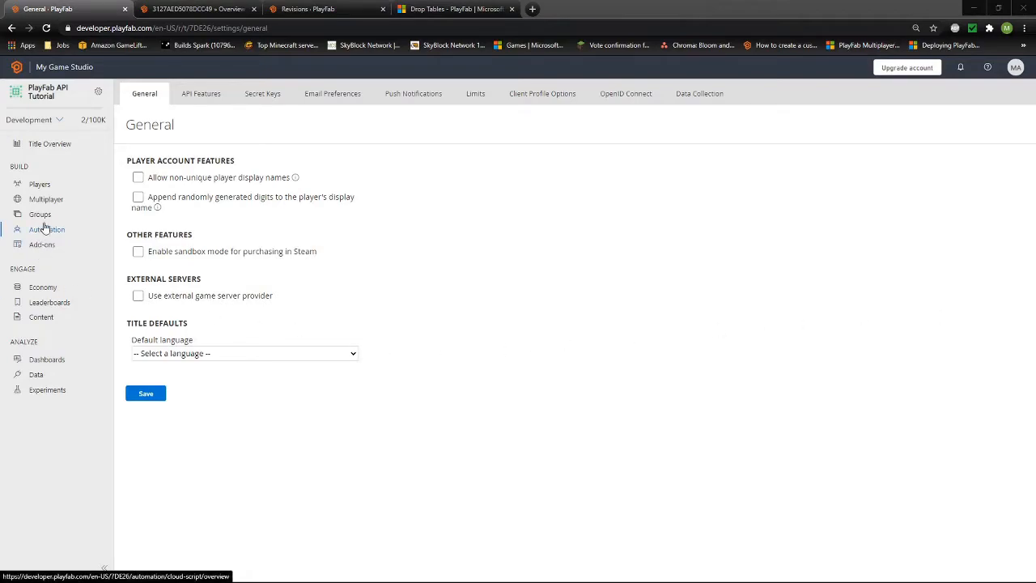
Open the existing player's inventory and use Test (primary) as the catalog for a new item grant
left_click(41, 187)
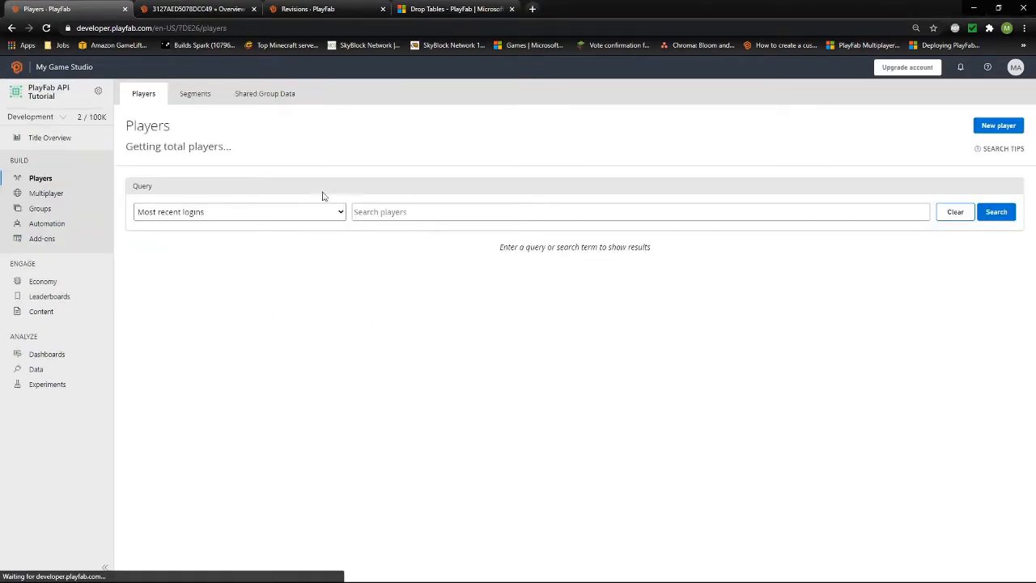
left_click(194, 9)
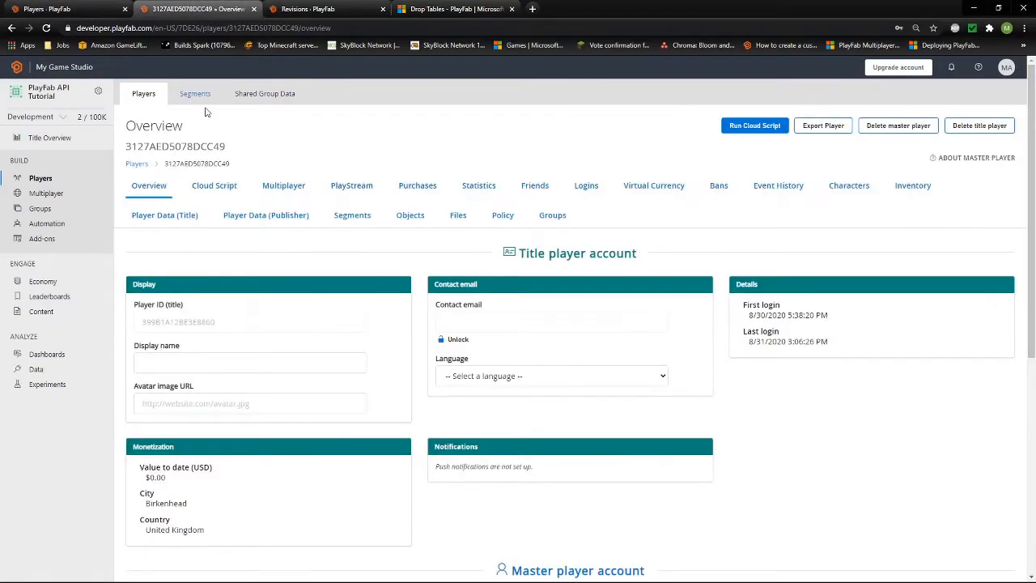
left_click(914, 188)
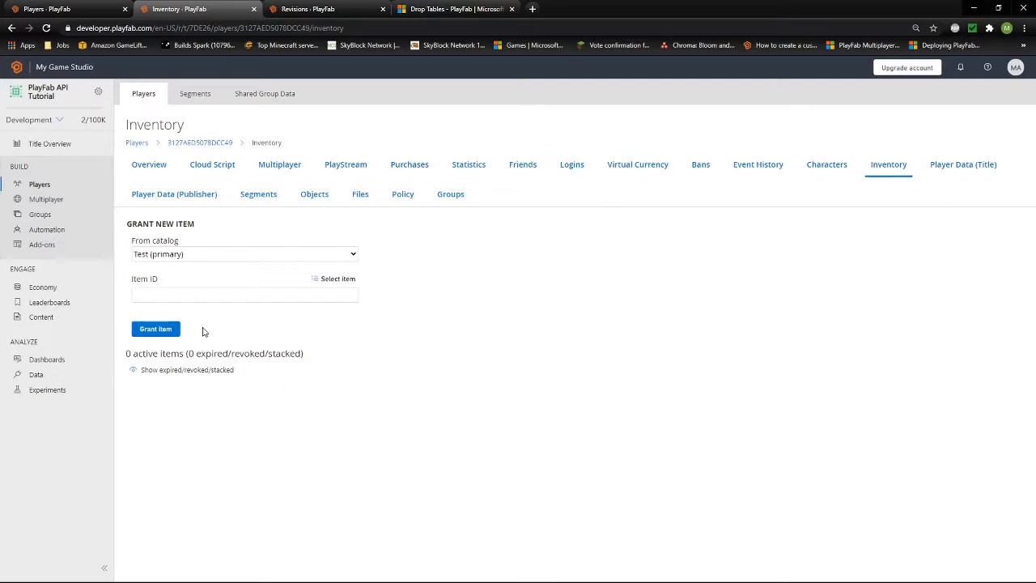
left_click(191, 256)
left_click(191, 256)
left_click(192, 256)
left_click(199, 256)
Pick Test Item instead of key as the item to grant, and grant it to the player
left_click(328, 279)
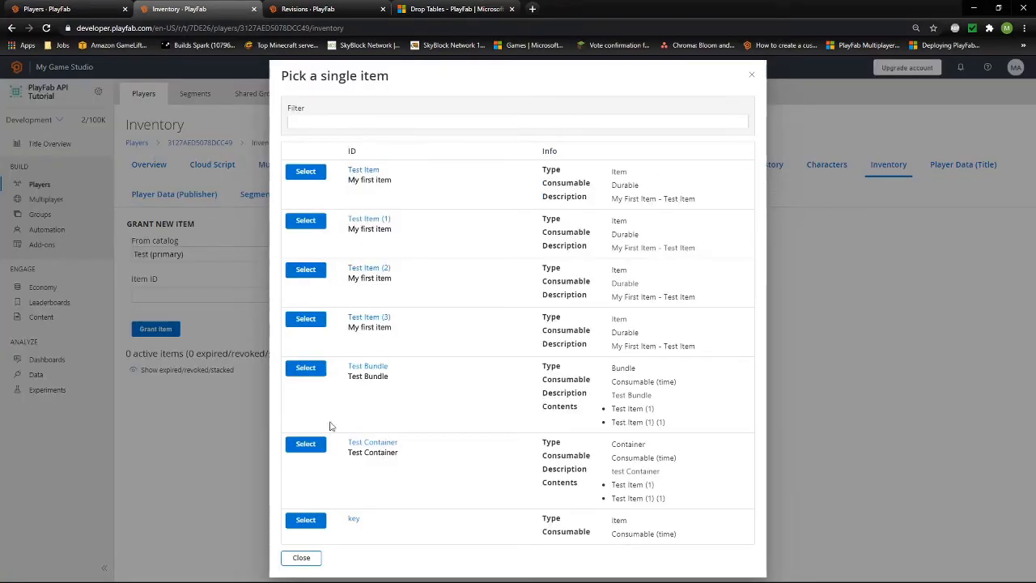
left_click(305, 519)
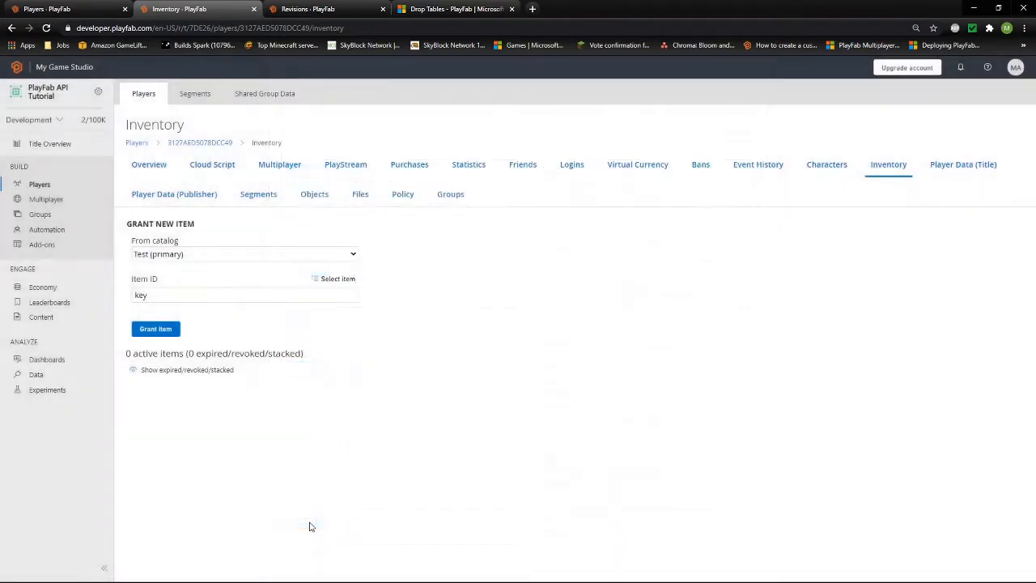
left_click(328, 279)
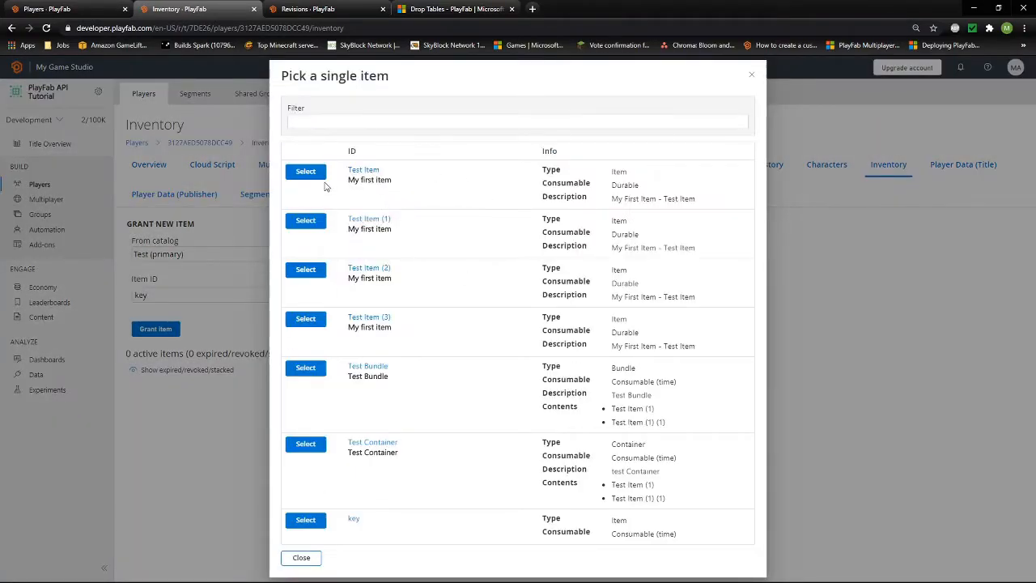
left_click(316, 172)
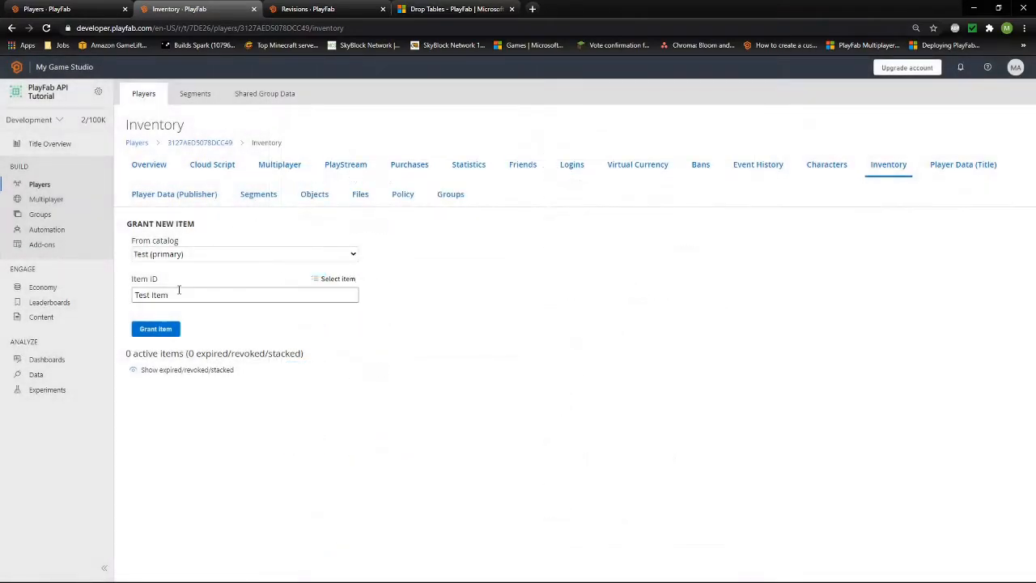
left_click(164, 331)
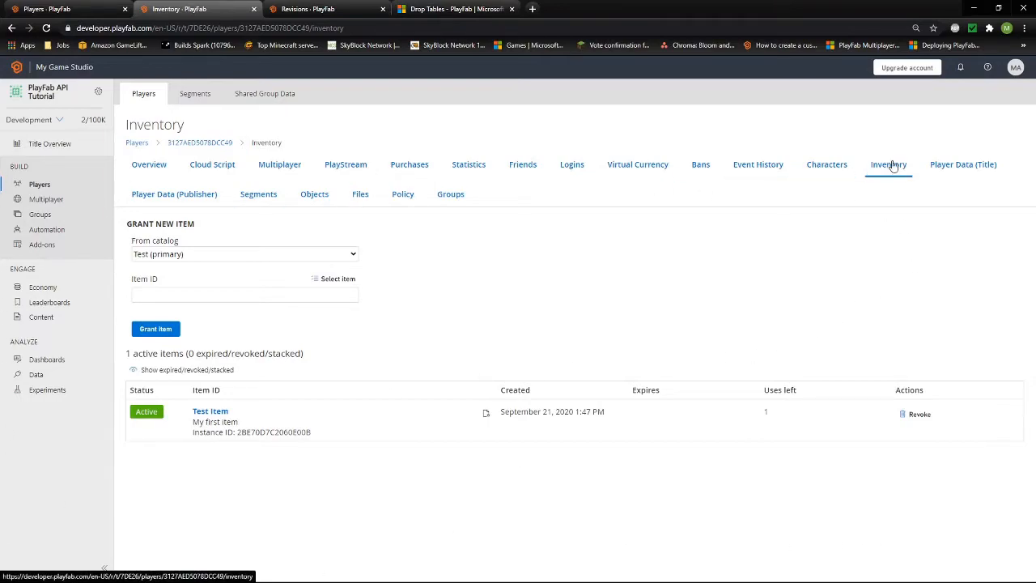
Open the player's Test Coins virtual currency and set the amount to add to 500
left_click(641, 166)
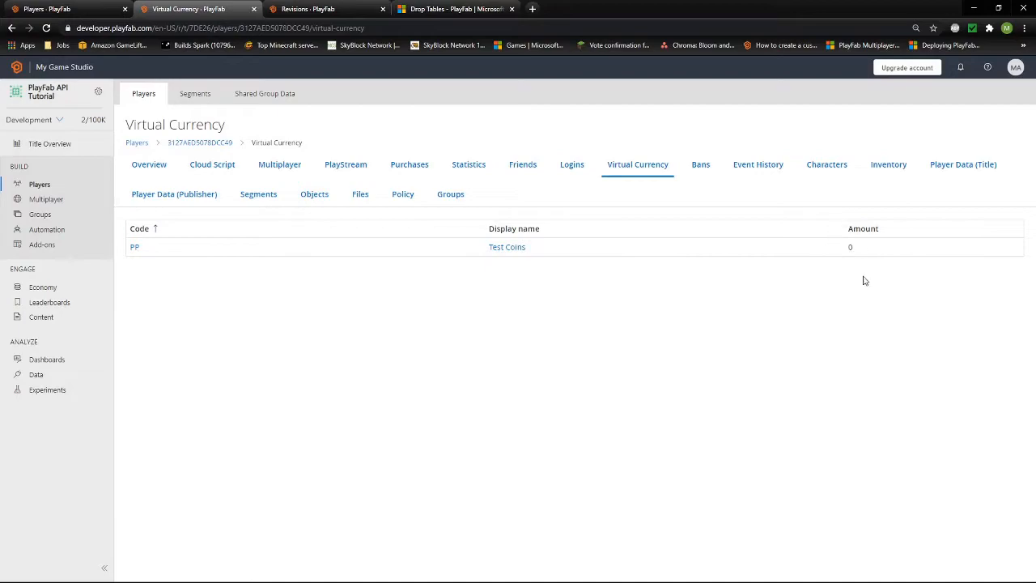
left_click(512, 250)
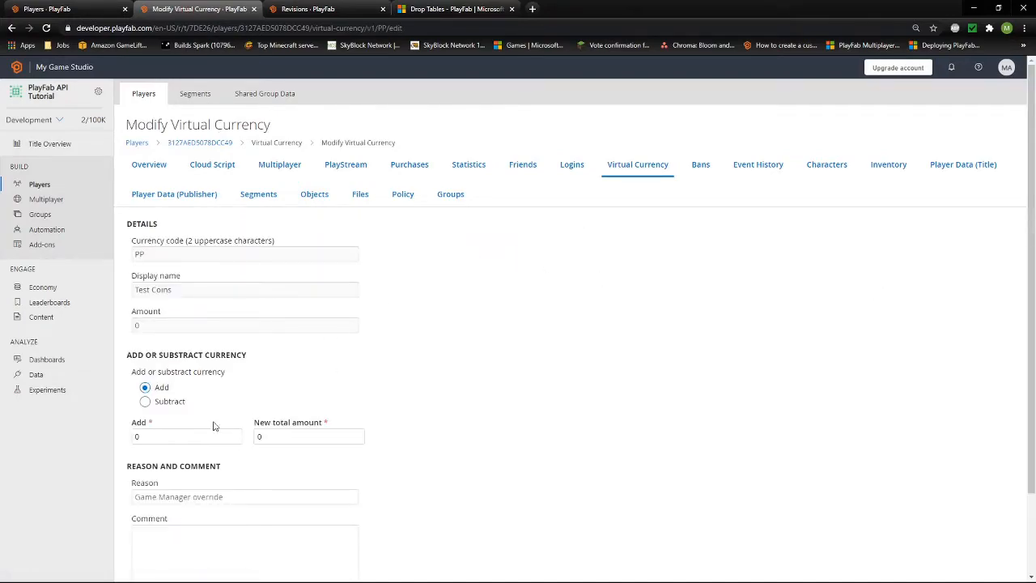
scroll(167, 436, "down", 1)
left_click_drag(161, 383, 69, 370)
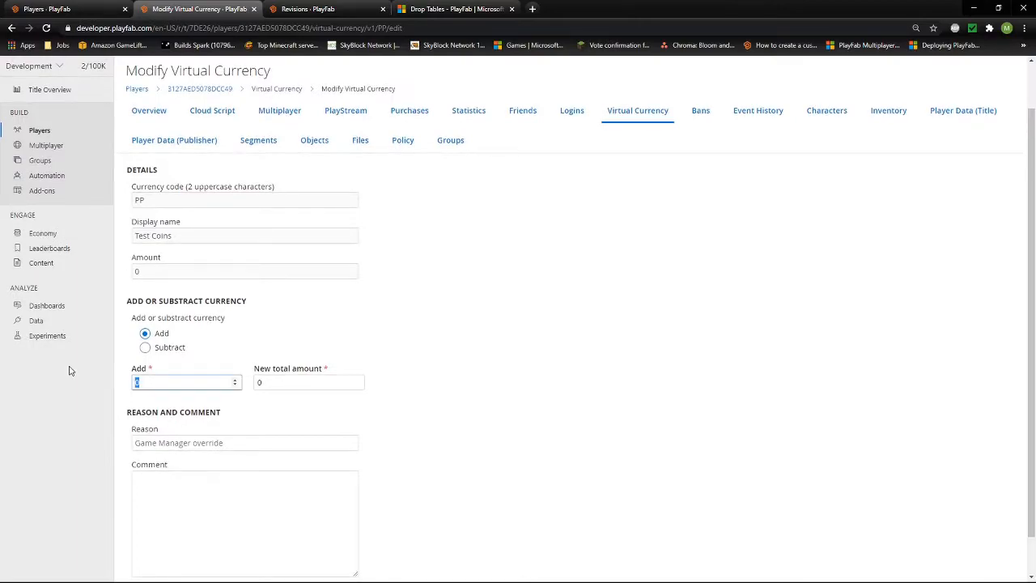
type("500")
left_click(701, 382)
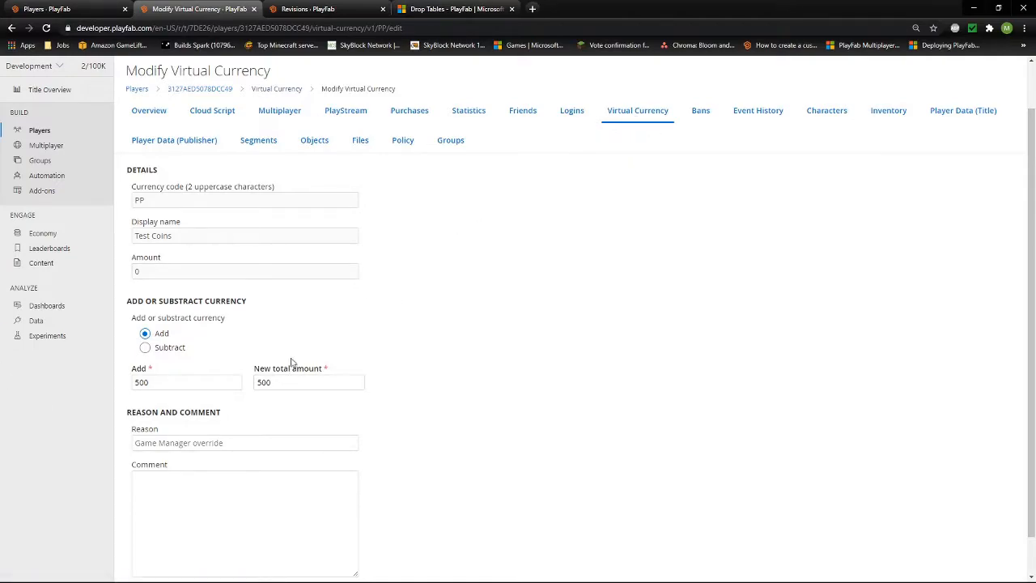
Give the currency change the reason "Competion winner" and the comment "Won 1000 Gold", and save it
scroll(190, 298, "down", 1)
scroll(190, 298, "down", 1)
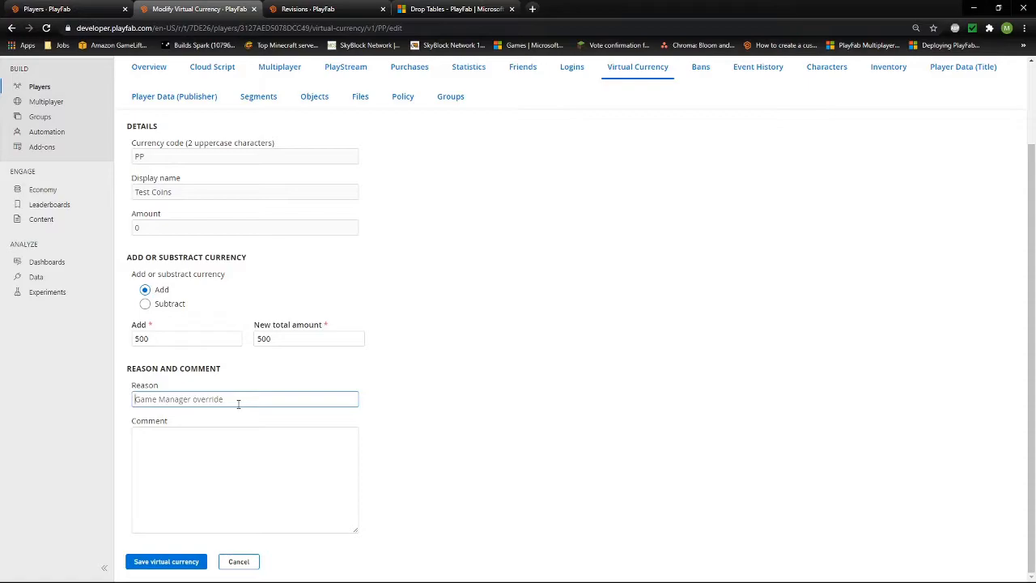
type("Compet")
type("i")
key("BackSpace")
type("etion winno")
type("r")
left_click(238, 439)
type("Won 1000 Gold")
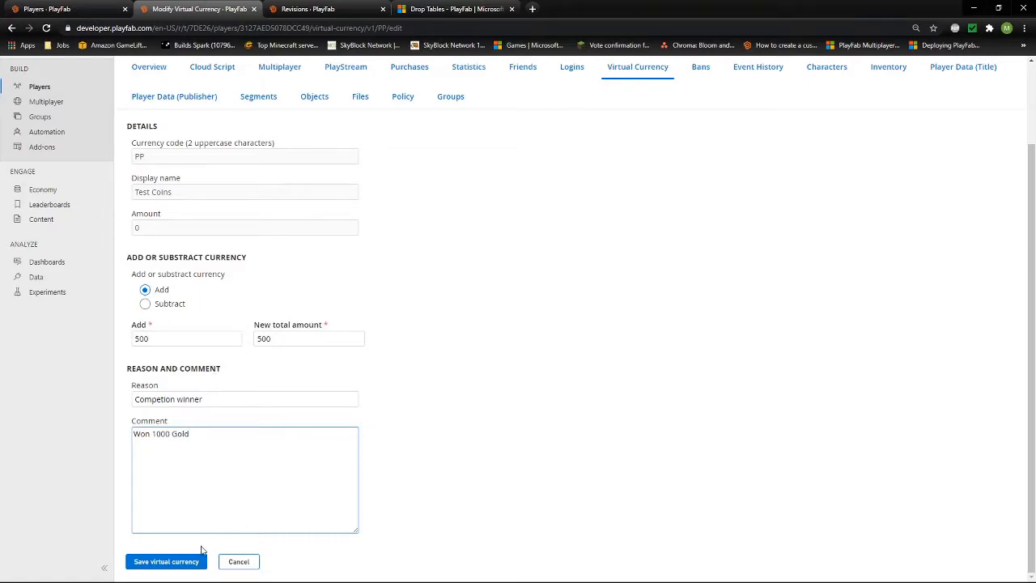
left_click(194, 560)
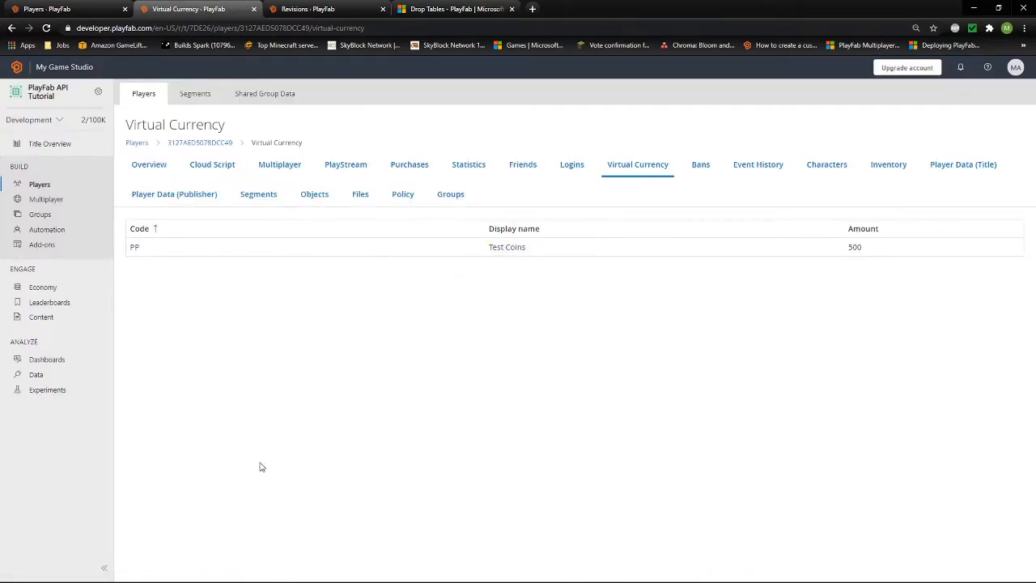
Reopen the player's Test Coins currency to review its details, and leave without saving
left_click(516, 251)
scroll(439, 407, "down", 1)
scroll(682, 421, "up", 2)
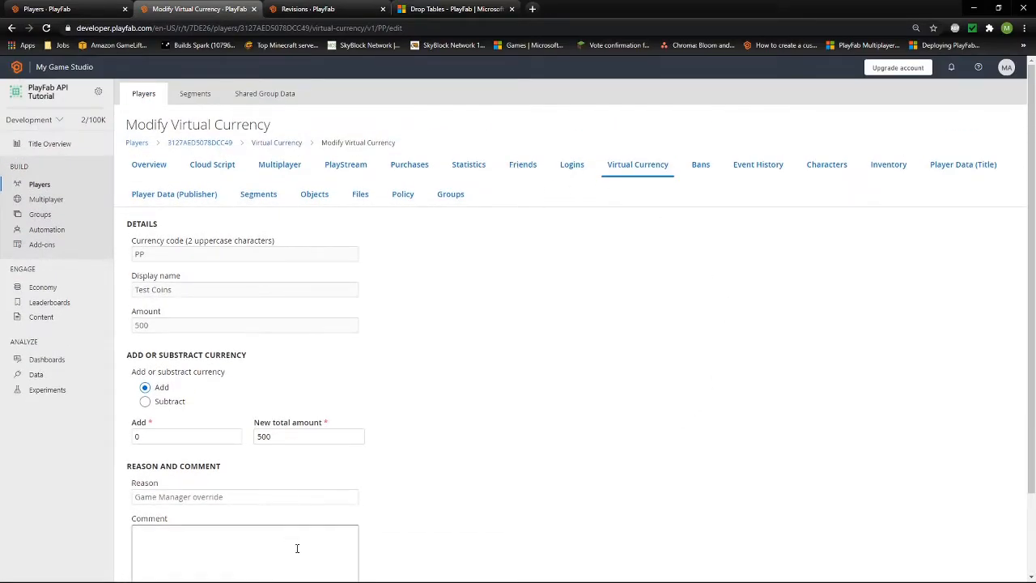
scroll(296, 548, "down", 1)
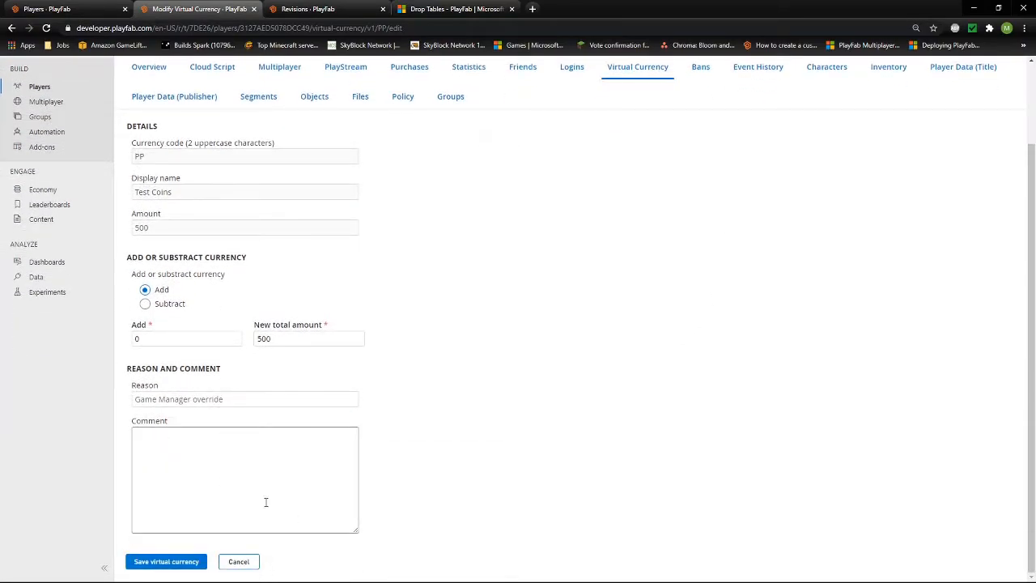
left_click(252, 561)
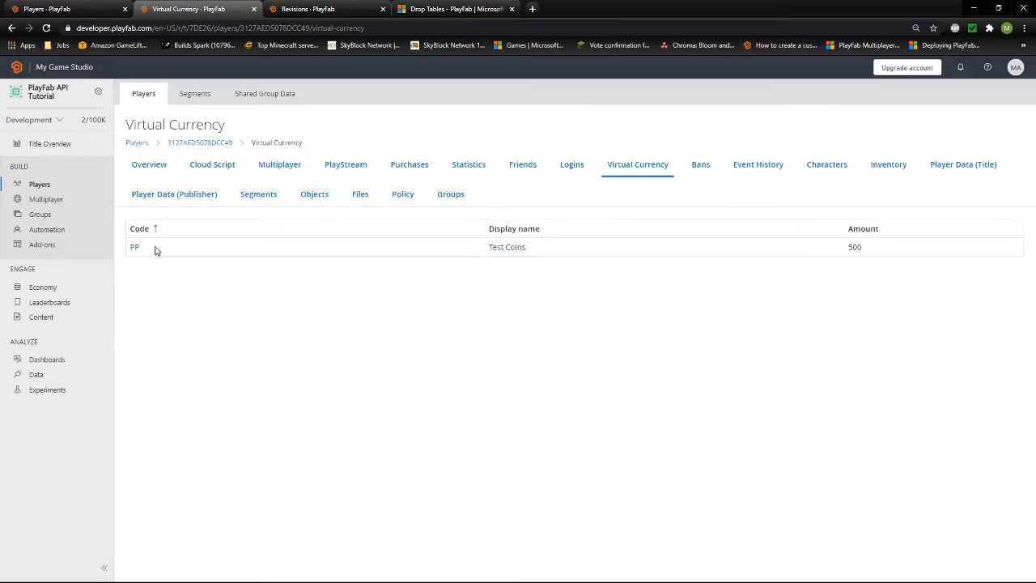
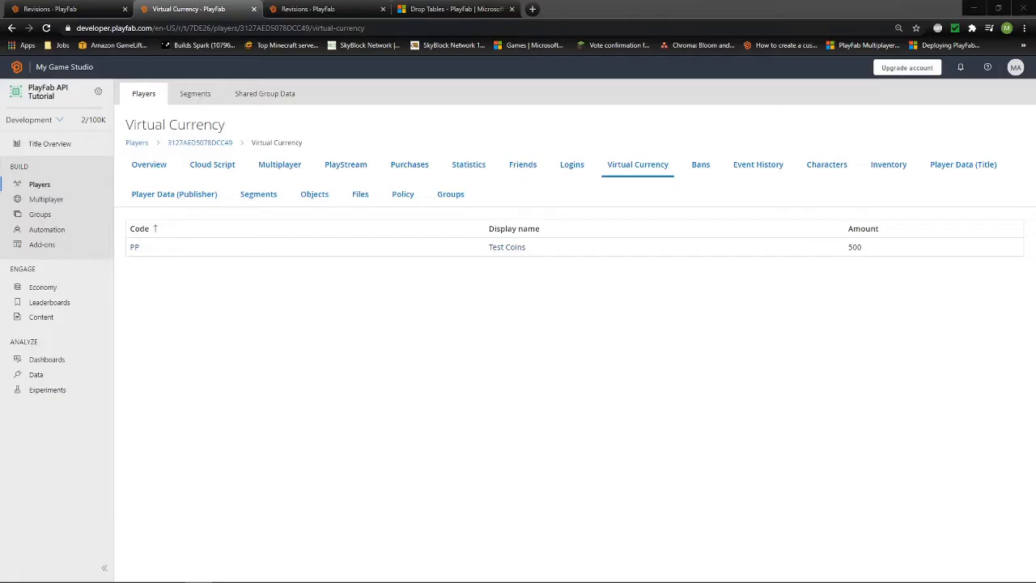
Switch to Unreal Editor and open an empty area of the Play Fab graph in the PlayFabGameInstance blueprint
key("alt+Tab")
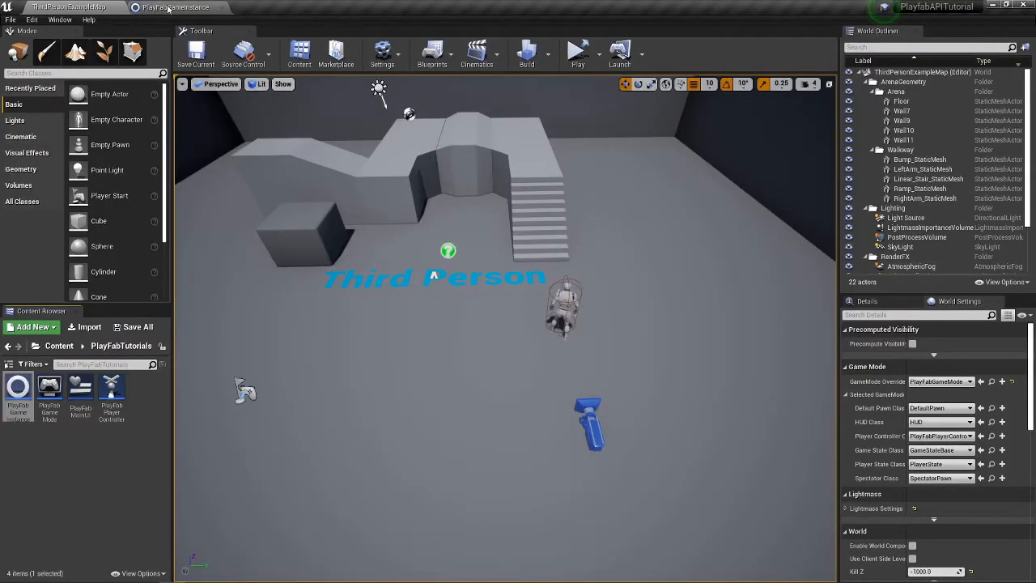
left_click(172, 7)
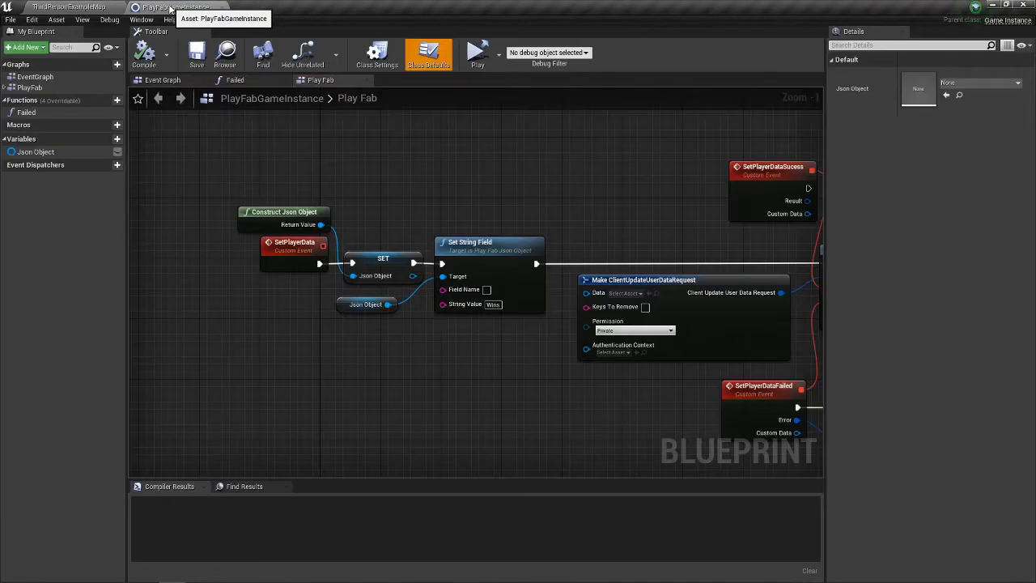
left_click_drag(584, 376, 456, 257)
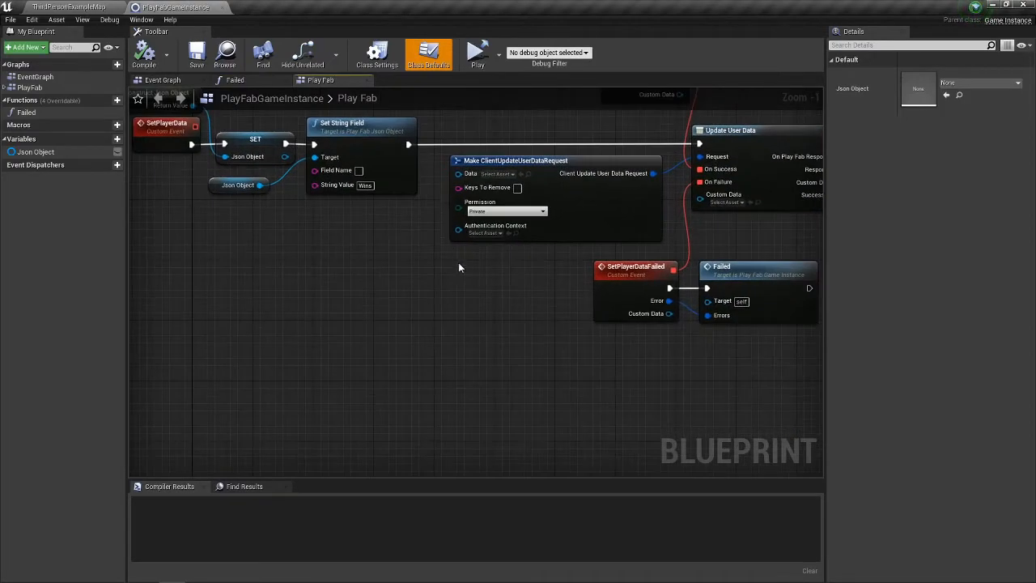
scroll(486, 251, "down", 7)
scroll(478, 235, "up", 7)
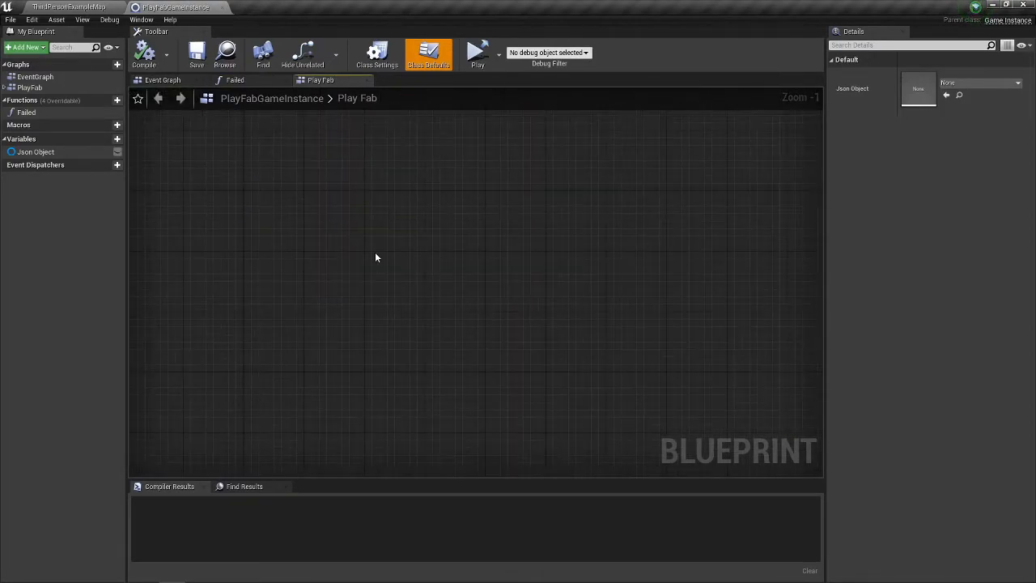
Add a custom event named GetPlayerInventory to the Play Fab graph
right_click(375, 256)
scroll(376, 257, "down", 15)
type("custom")
key("Return")
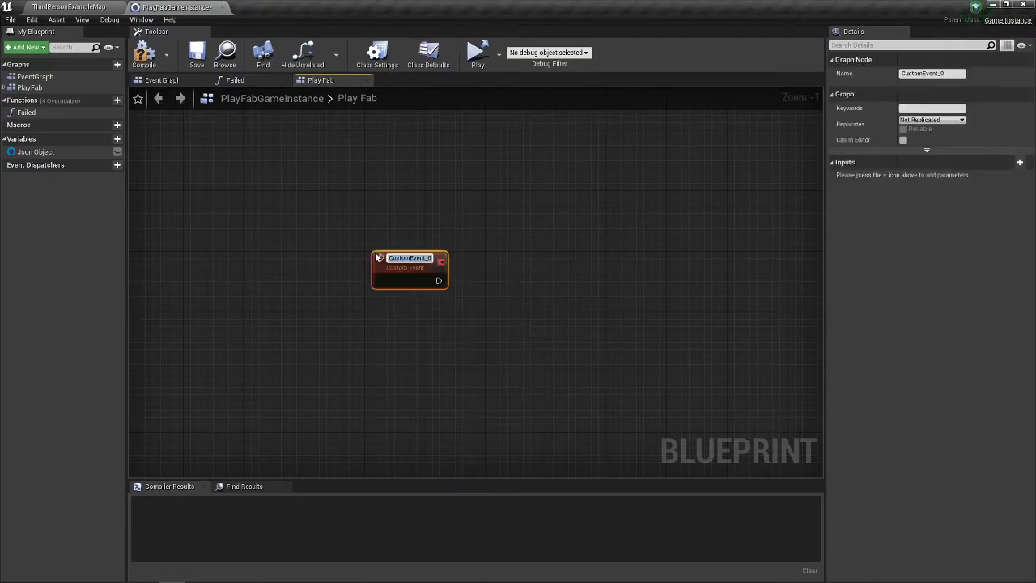
type("Get")
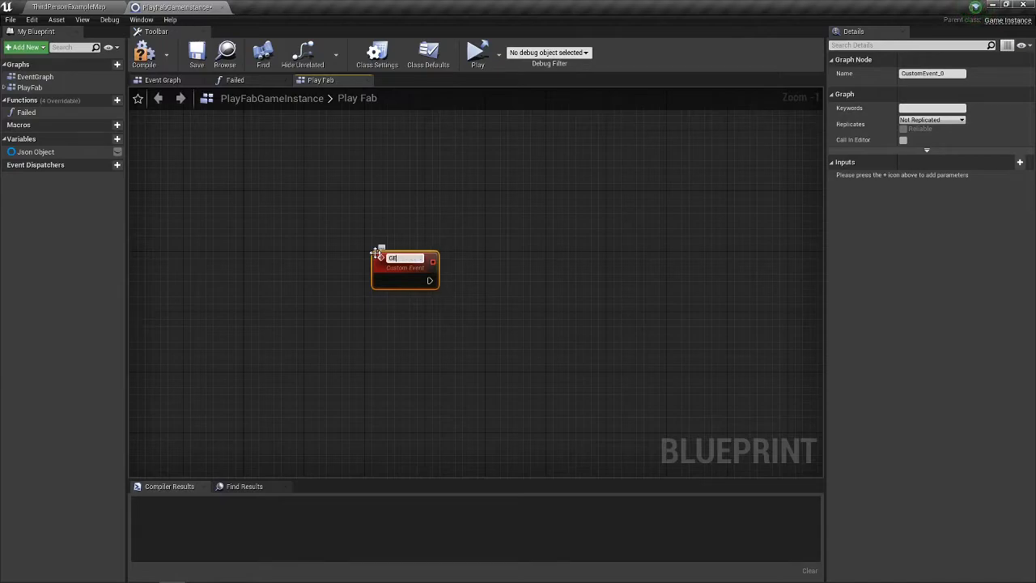
type("PlayerInventory")
key("Return")
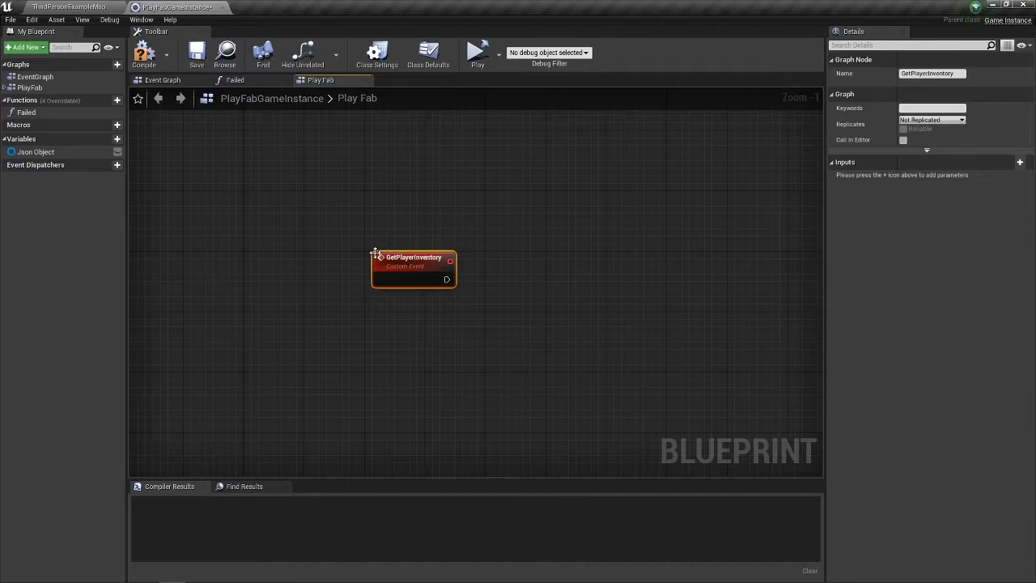
Add the PlayFab Client version of Get User Inventory, executed from the GetPlayerInventory event
left_click_drag(523, 298, 377, 294)
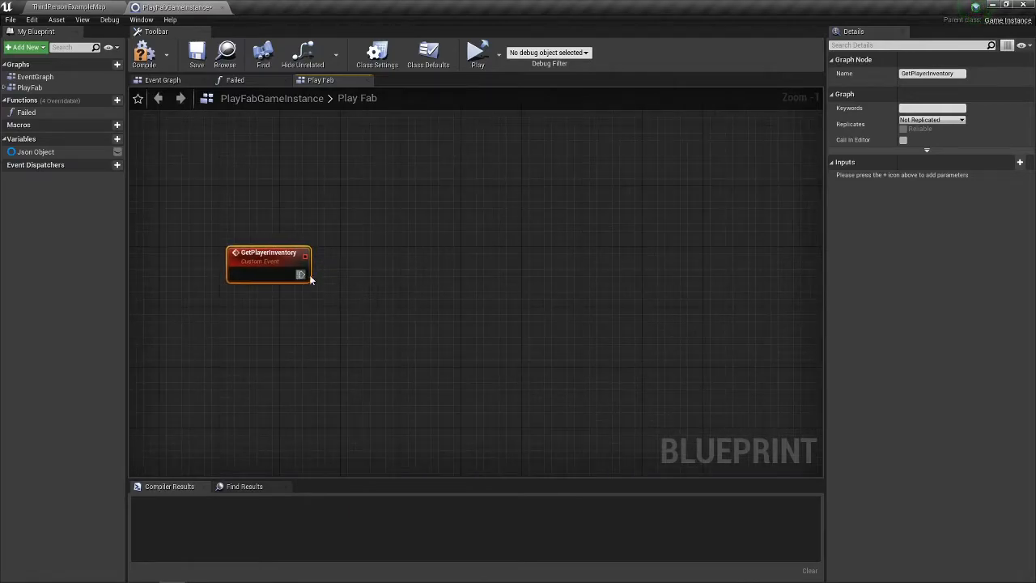
left_click_drag(301, 274, 390, 277)
type("get user in")
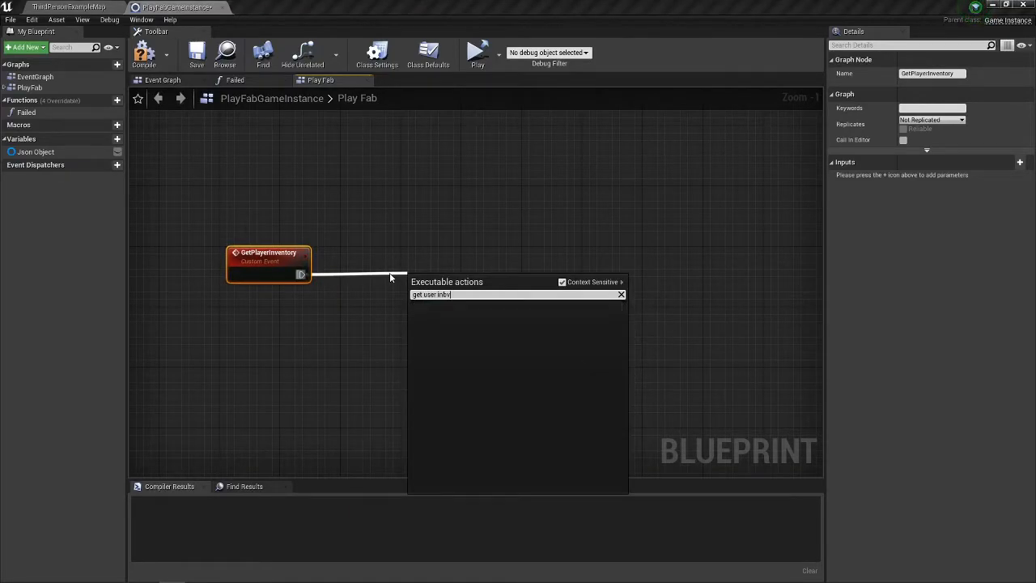
type("ve")
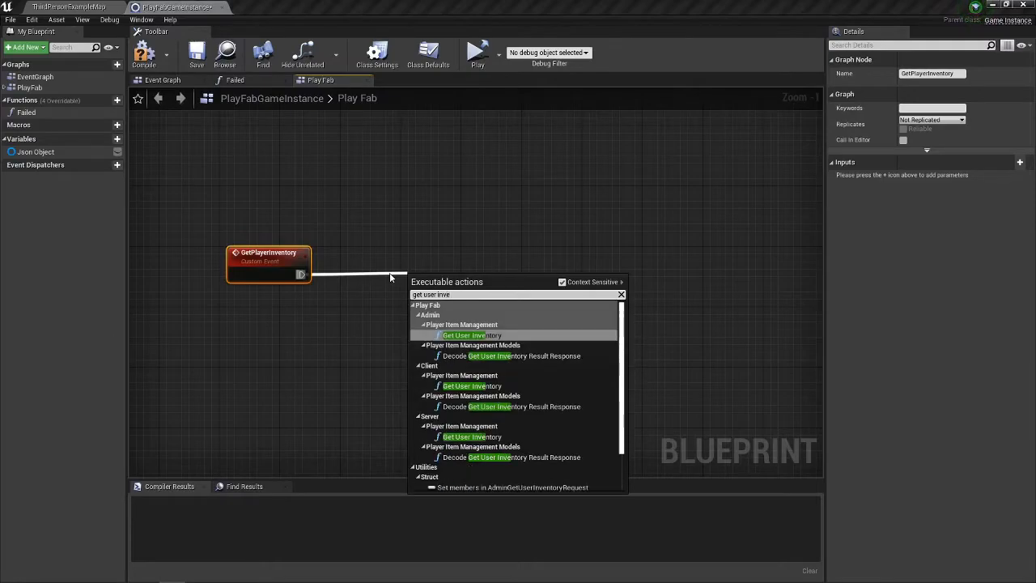
left_click(472, 386)
Feed Get User Inventory's request from a Make ClientGetUserInventoryRequest node placed between it and the event
left_click_drag(477, 296, 418, 312)
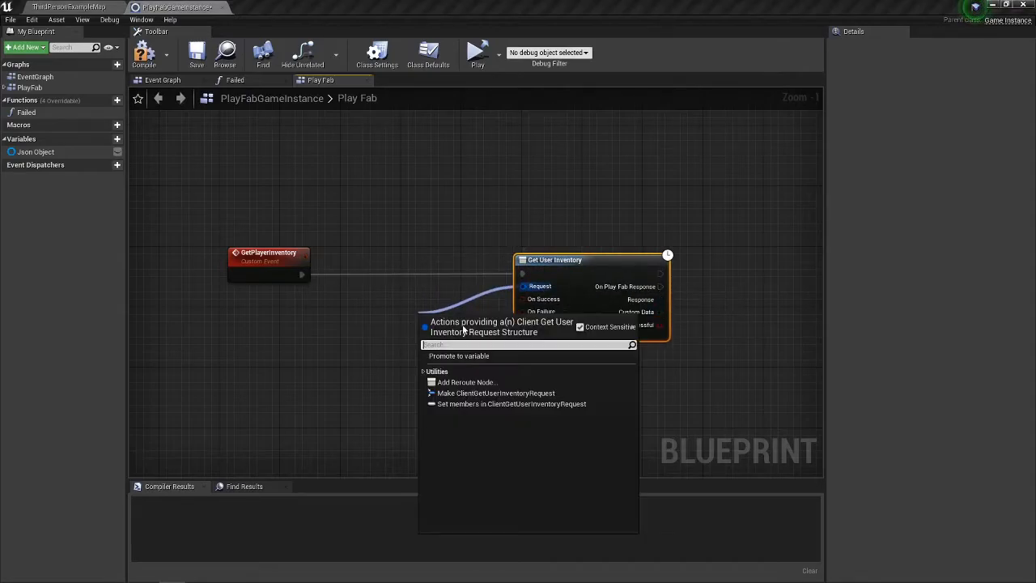
left_click(493, 394)
left_click_drag(533, 340, 419, 340)
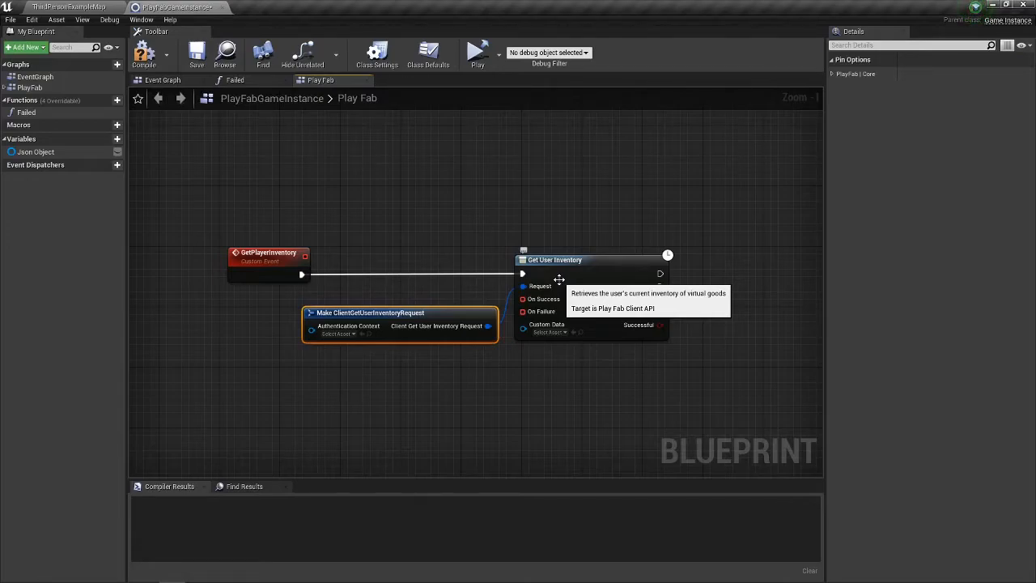
left_click_drag(450, 289, 591, 293)
scroll(591, 293, "up", 1)
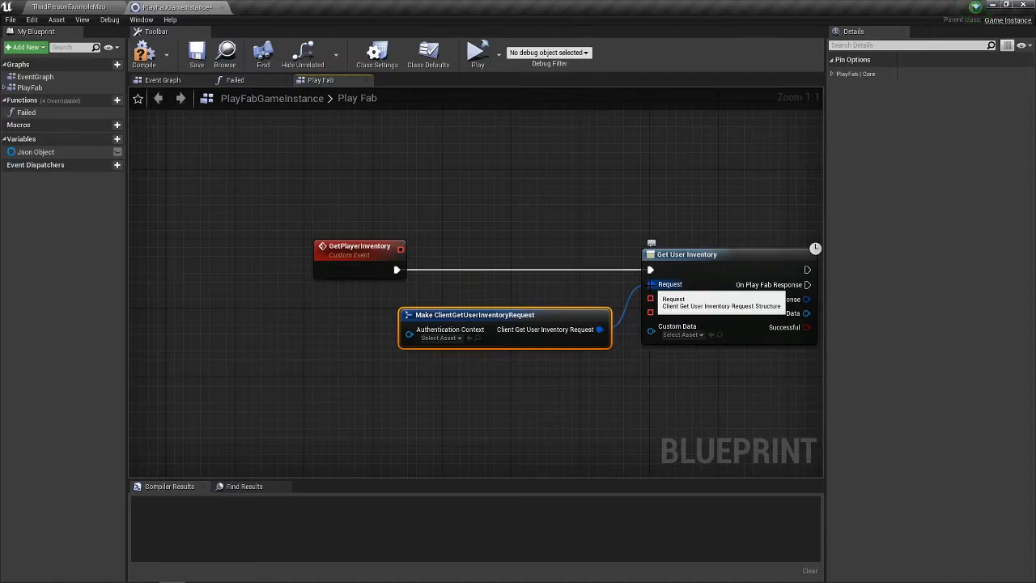
Bind Get User Inventory's On Success delegate to a new custom event named SuccessInventory
left_click_drag(602, 288, 616, 304)
left_click_drag(670, 328, 598, 214)
type("cus")
key("Return")
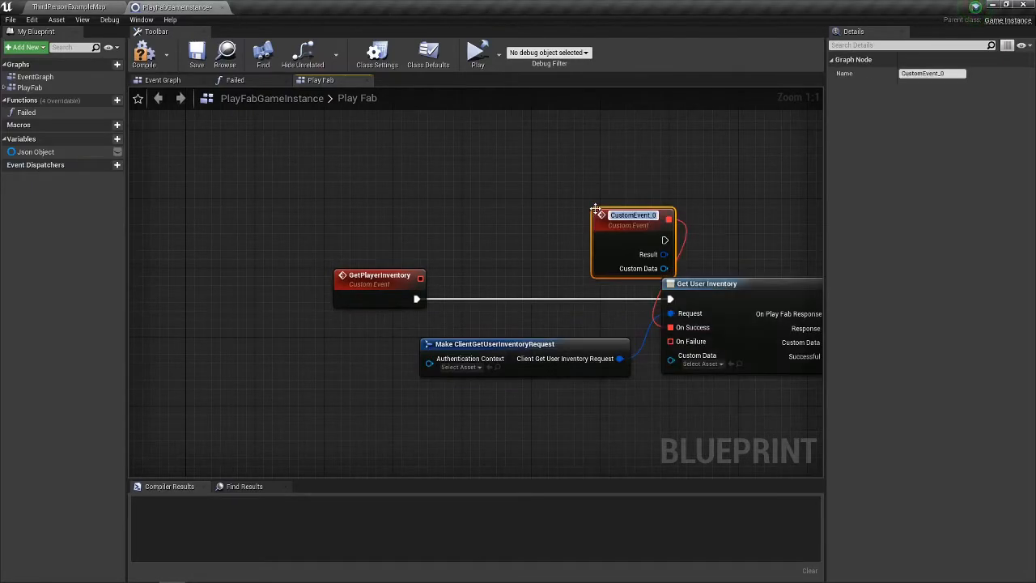
type("Success")
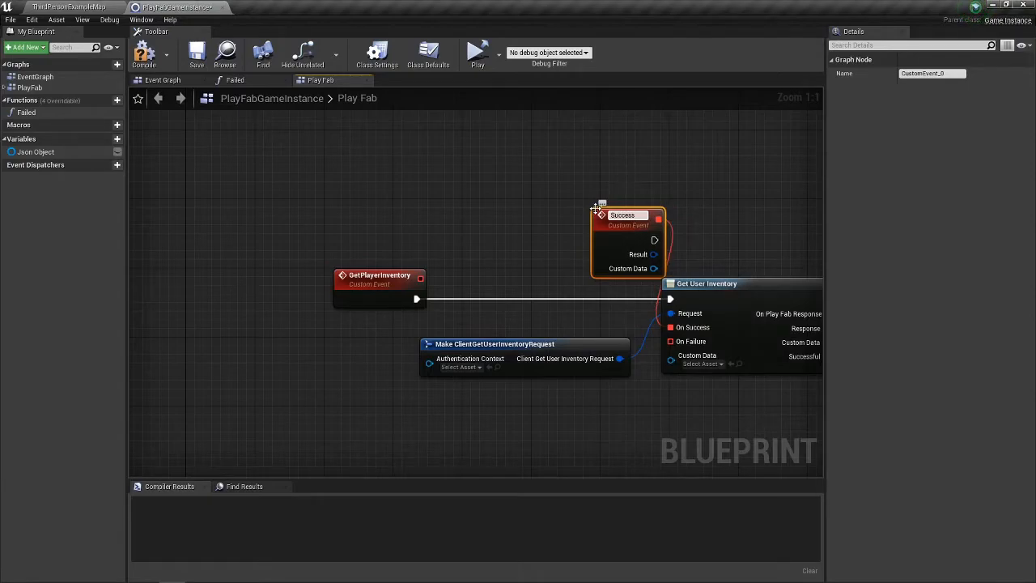
type("Inventory")
key("Return")
Bind Get User Inventory's On Failure delegate to a new custom event named FailedInventory
left_click_drag(675, 348, 652, 379)
type("cus")
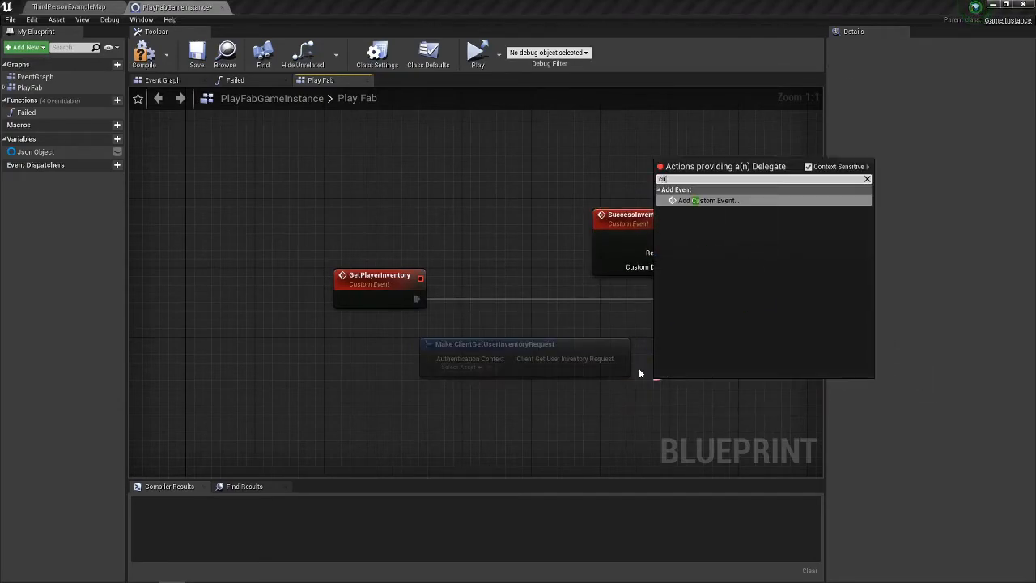
key("Return")
type("Fa")
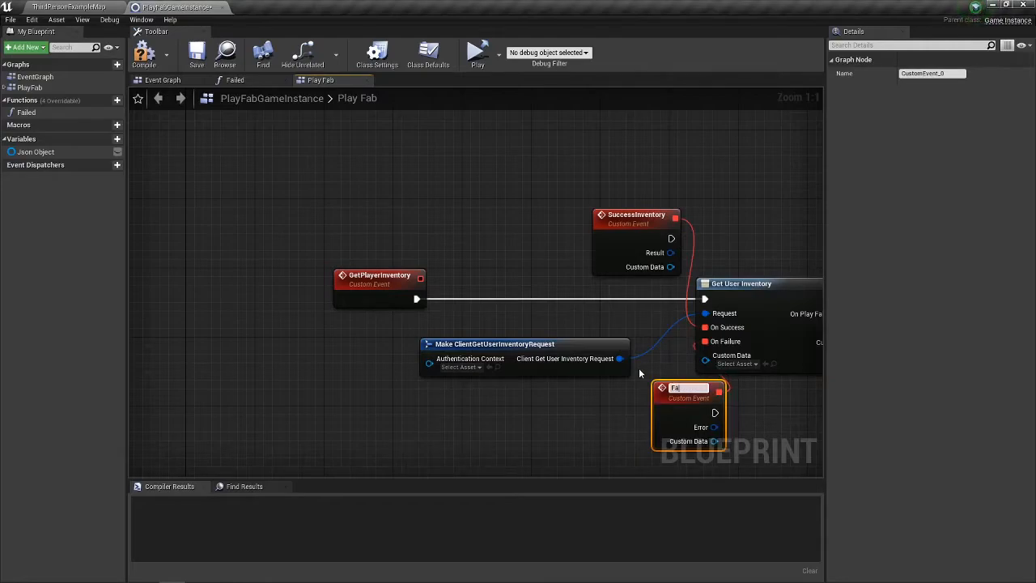
type("iledInventory")
key("Return")
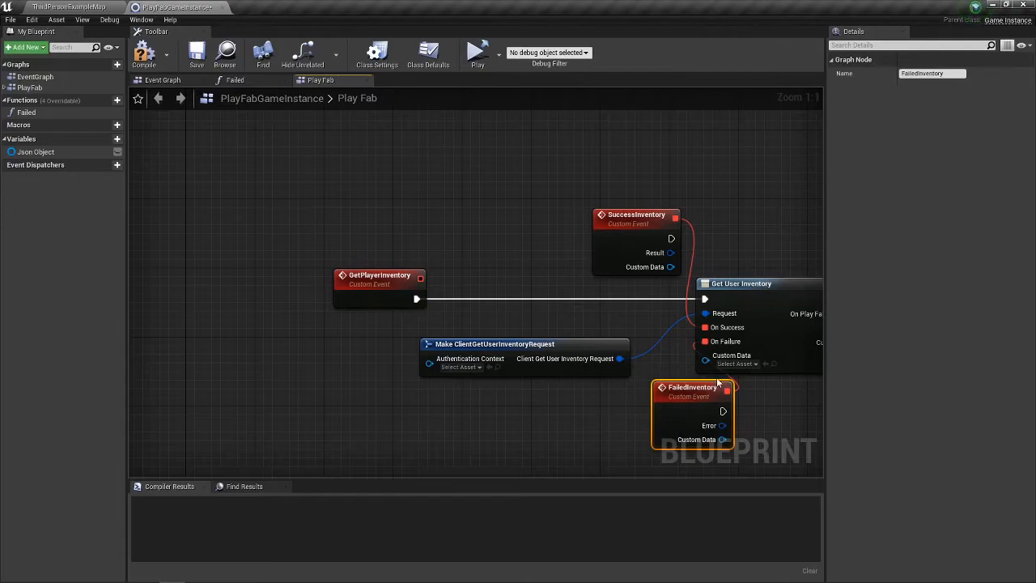
Call the Failed function from FailedInventory with its Error output, and arrange the callback nodes around Get User Inventory
left_click_drag(27, 112, 558, 373)
left_click_drag(744, 382, 663, 371)
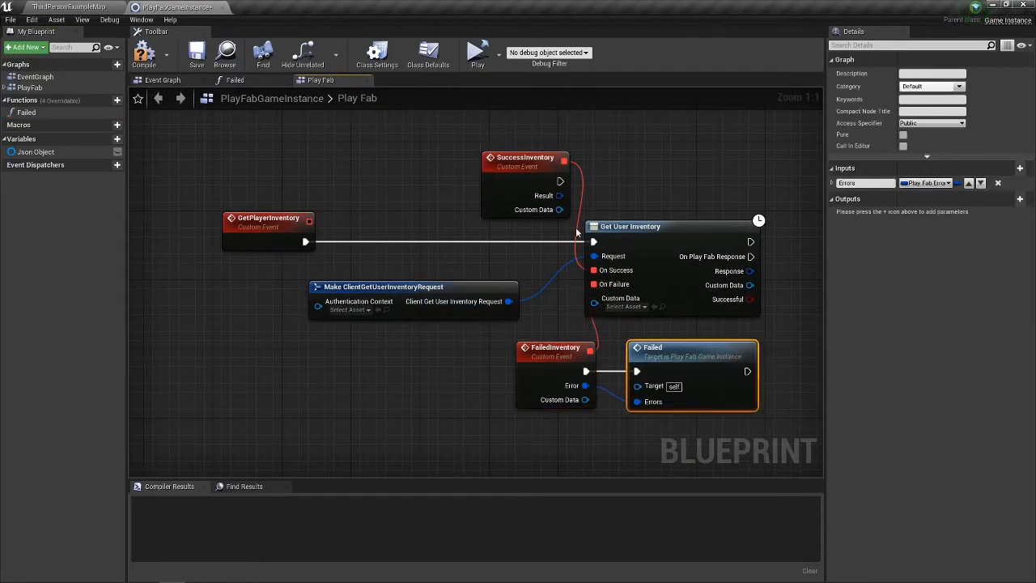
left_click_drag(587, 223, 545, 299)
left_click_drag(503, 422, 629, 325)
left_click_drag(530, 345, 750, 350)
left_click_drag(751, 348, 540, 354)
left_click_drag(511, 268, 449, 252)
left_click_drag(750, 219, 573, 270)
left_click_drag(431, 220, 397, 211)
left_click_drag(529, 213, 534, 246)
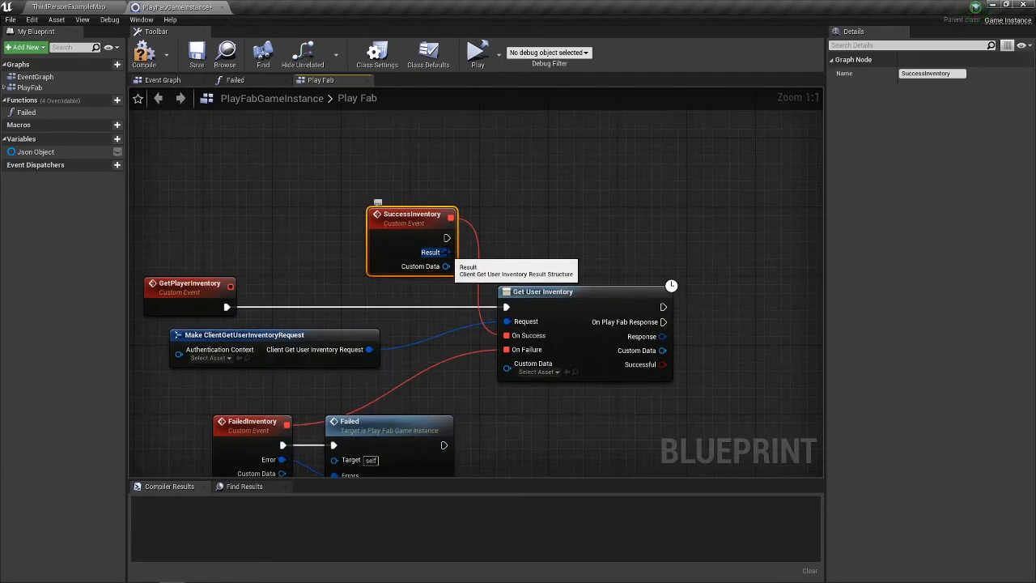
Break SuccessInventory's Result with a Break ClientGetUserInventoryResult node placed beyond Get User Inventory
left_click_drag(444, 252, 628, 235)
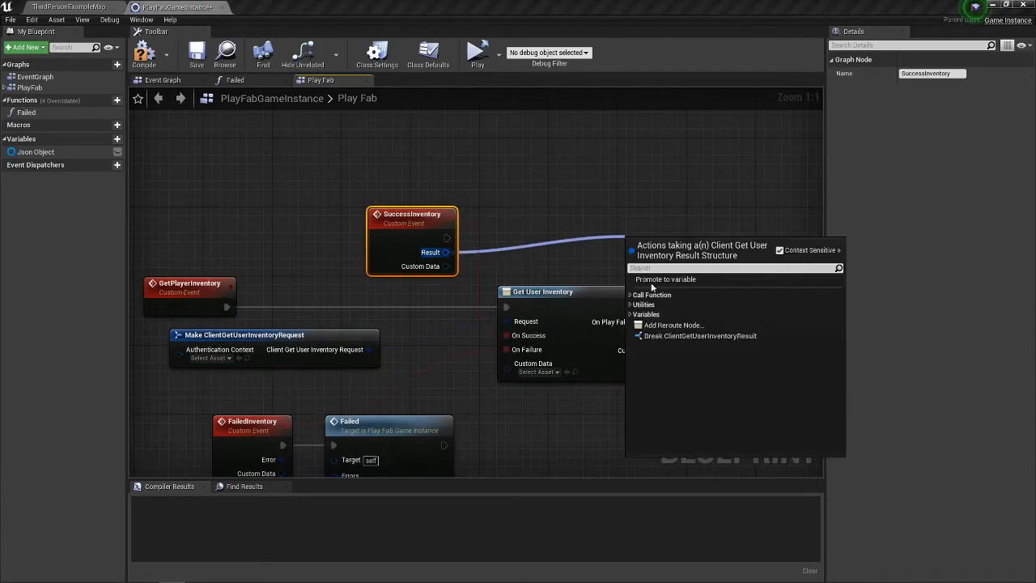
left_click(663, 334)
left_click_drag(702, 263, 733, 250)
left_click_drag(737, 289, 534, 292)
left_click_drag(549, 251, 407, 194)
left_click_drag(573, 302, 629, 349)
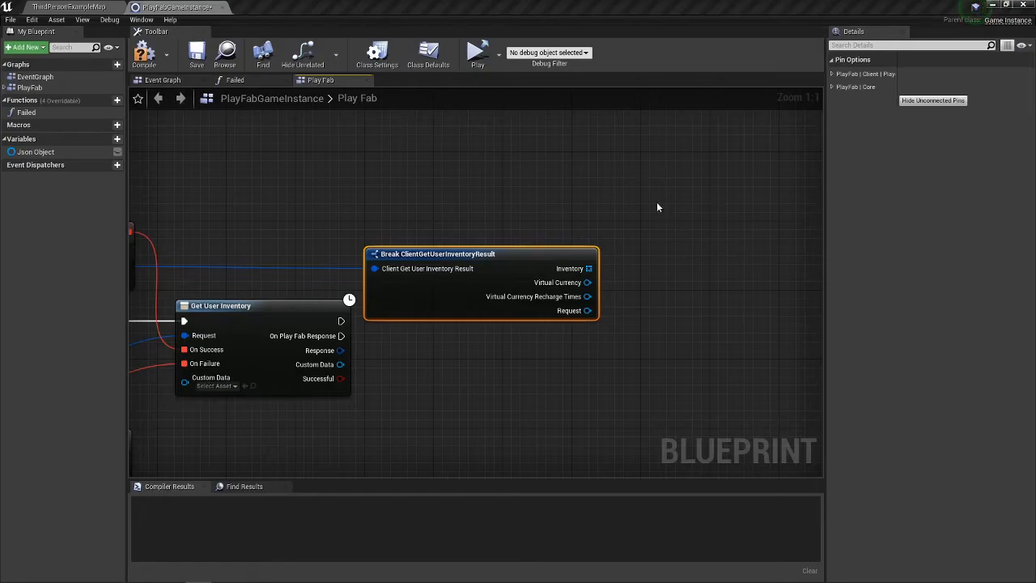
Promote the broken result's Inventory array to a variable named Inventory and place its Set node beside the Break node
left_click_drag(595, 259, 639, 244)
left_click(678, 287)
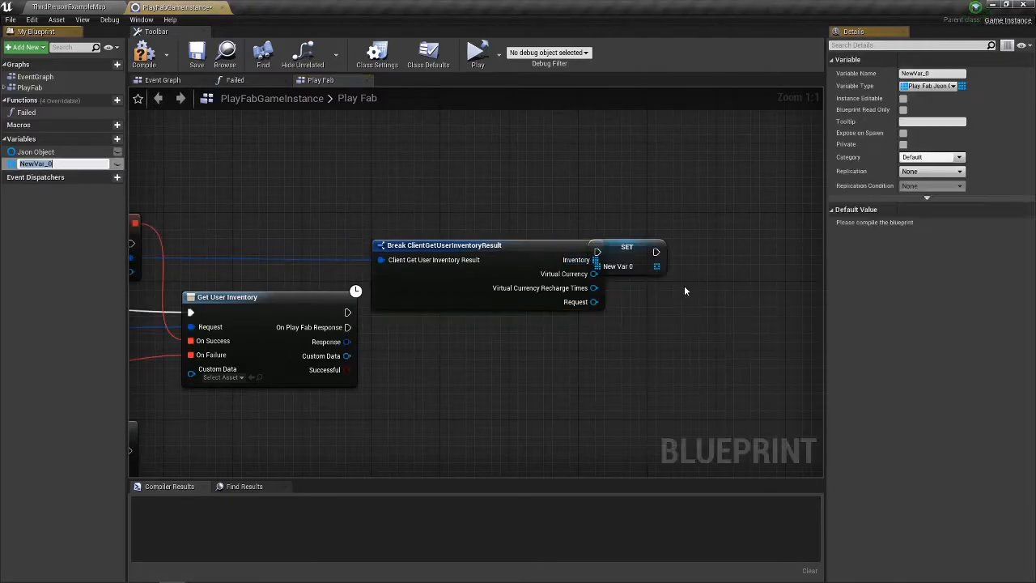
type("Invneo")
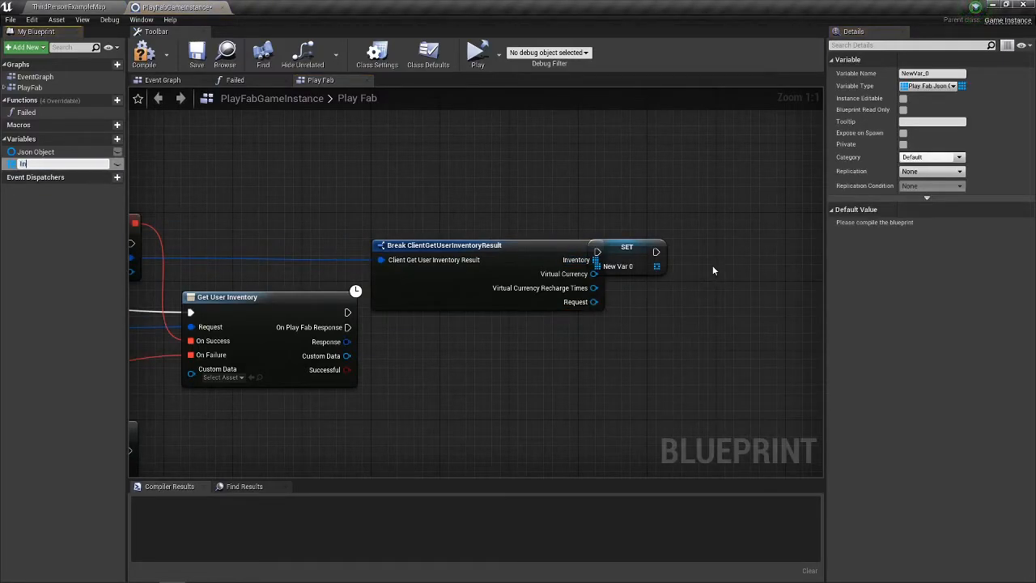
key("BackSpace")
key("BackSpace")
key("BackSpace")
type("entory")
key("Return")
left_click_drag(637, 264, 678, 236)
Promote the Virtual Currency output to a variable named VC and place its Set node near the Inventory one
left_click_drag(593, 273, 662, 279)
left_click(711, 320)
type("VC")
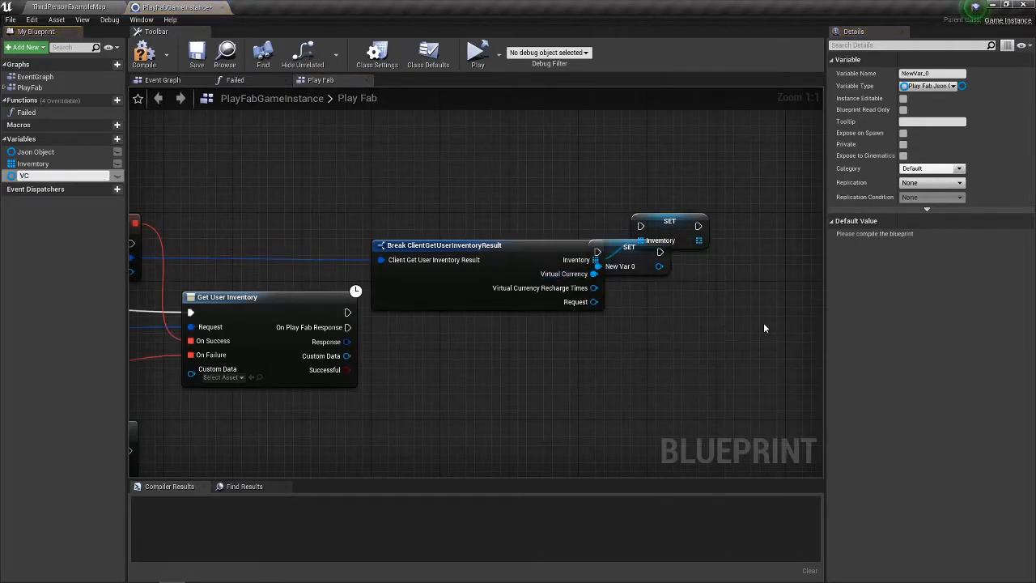
key("Return")
left_click_drag(619, 257, 731, 275)
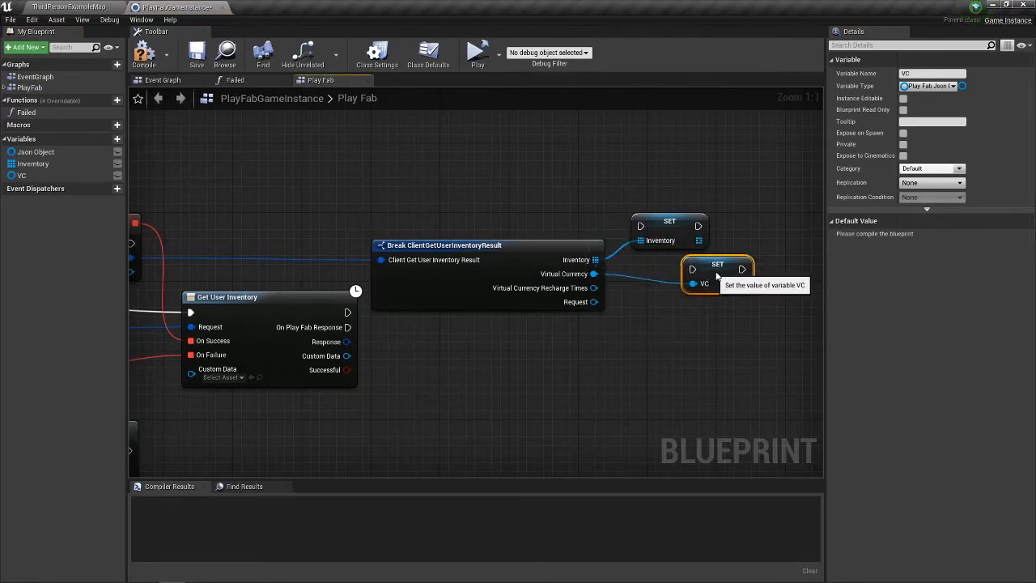
Execute the Inventory Set node from SuccessInventory, followed by the VC Set node, and line both nodes up
left_click(671, 234)
left_click_drag(231, 246, 740, 237)
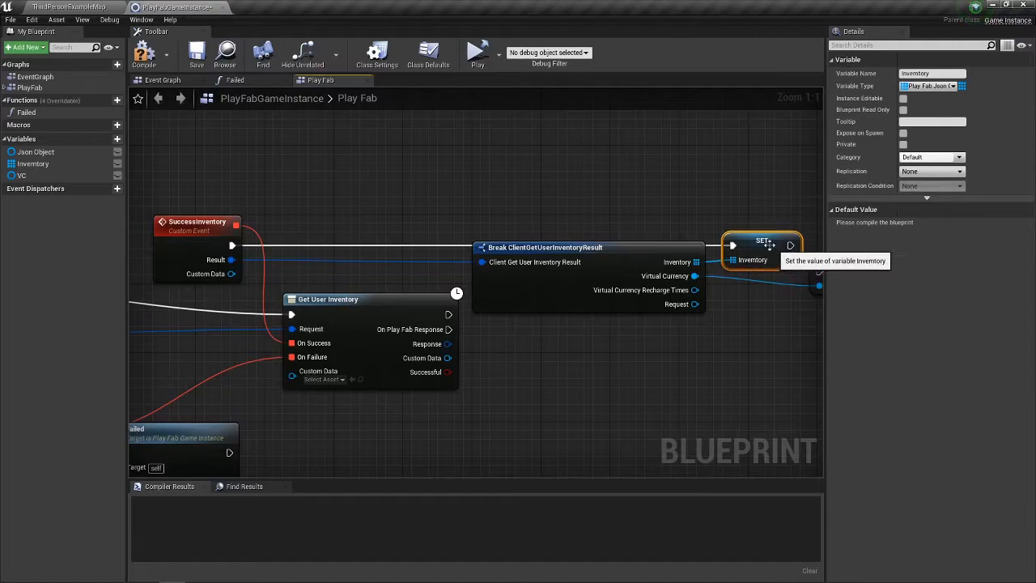
left_click_drag(665, 277, 623, 247)
left_click_drag(692, 219, 614, 214)
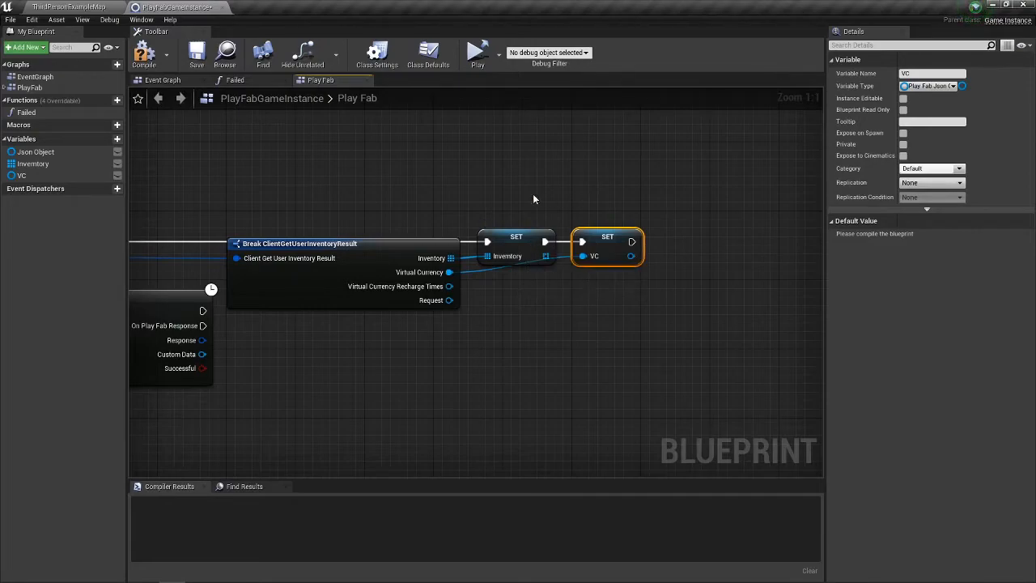
left_click_drag(568, 373, 555, 387)
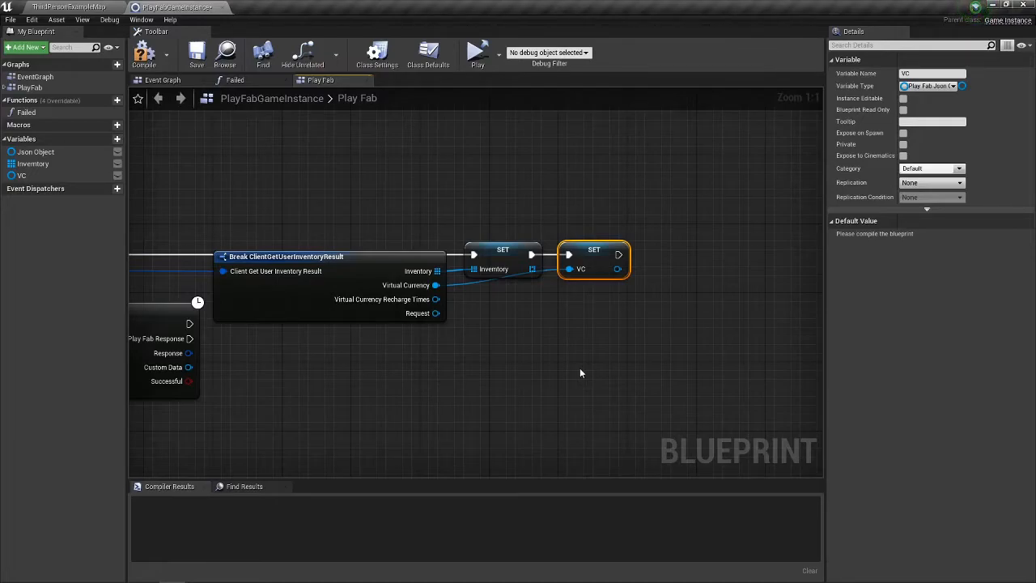
left_click_drag(252, 387, 611, 349)
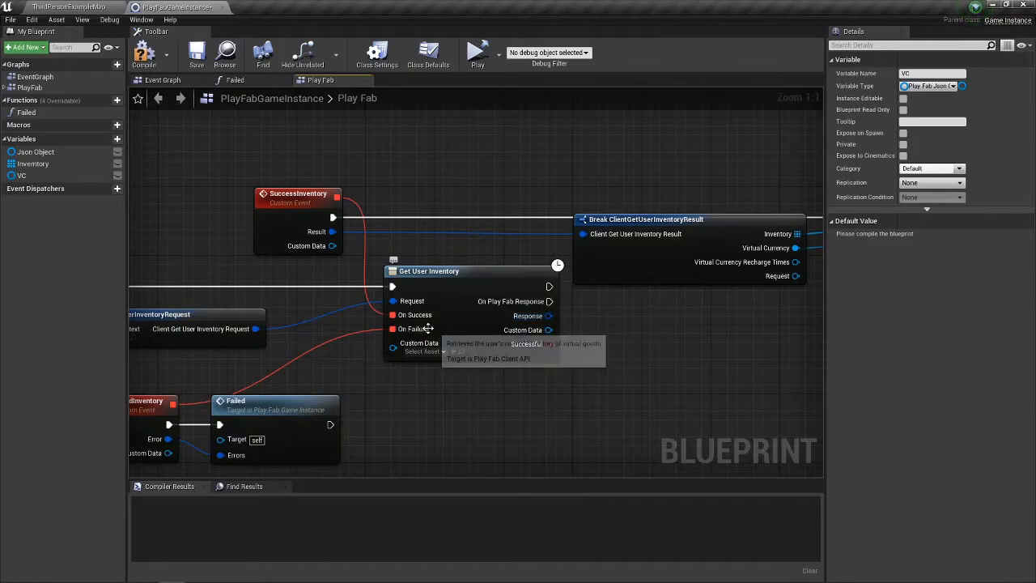
left_click_drag(579, 375, 309, 366)
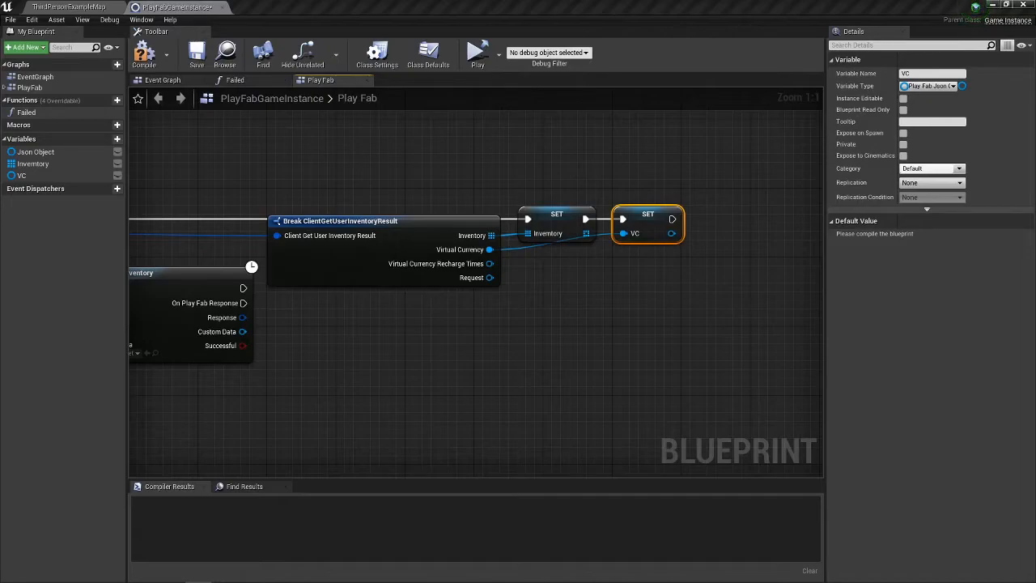
left_click_drag(580, 330, 417, 377)
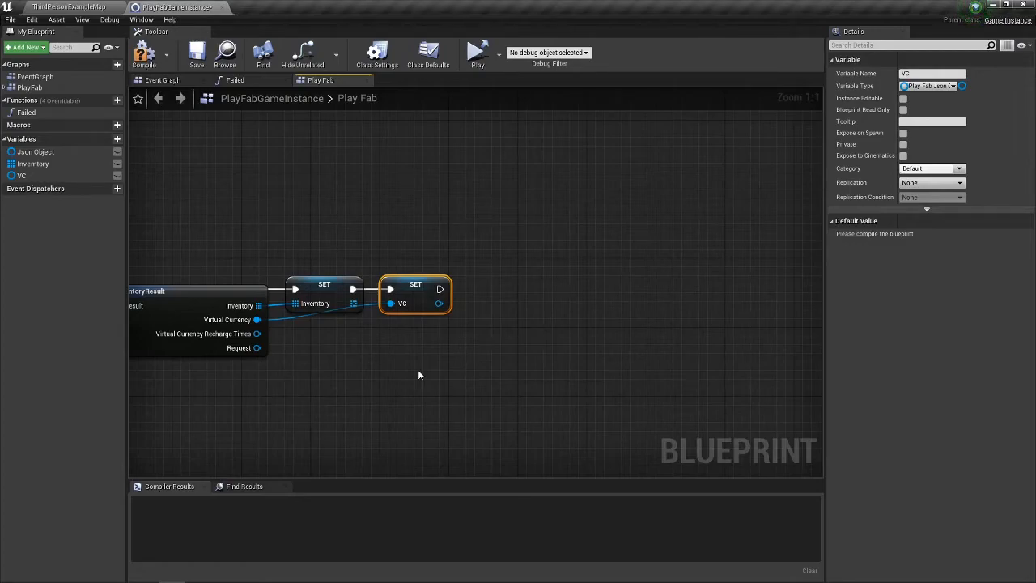
Open the PlayFabMainUI widget and place a text block in the upper part of its canvas
left_click(111, 6)
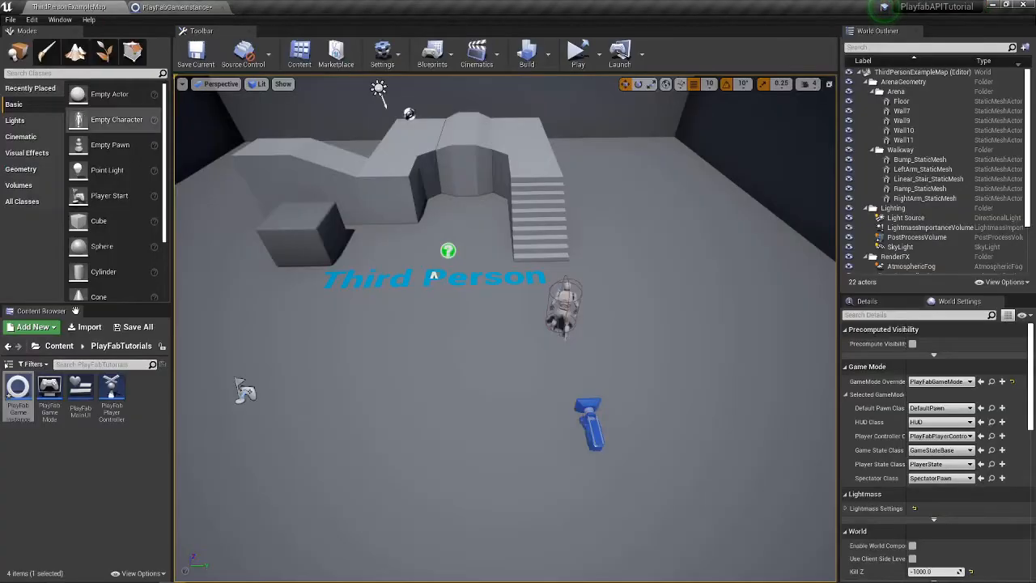
double_click(84, 409)
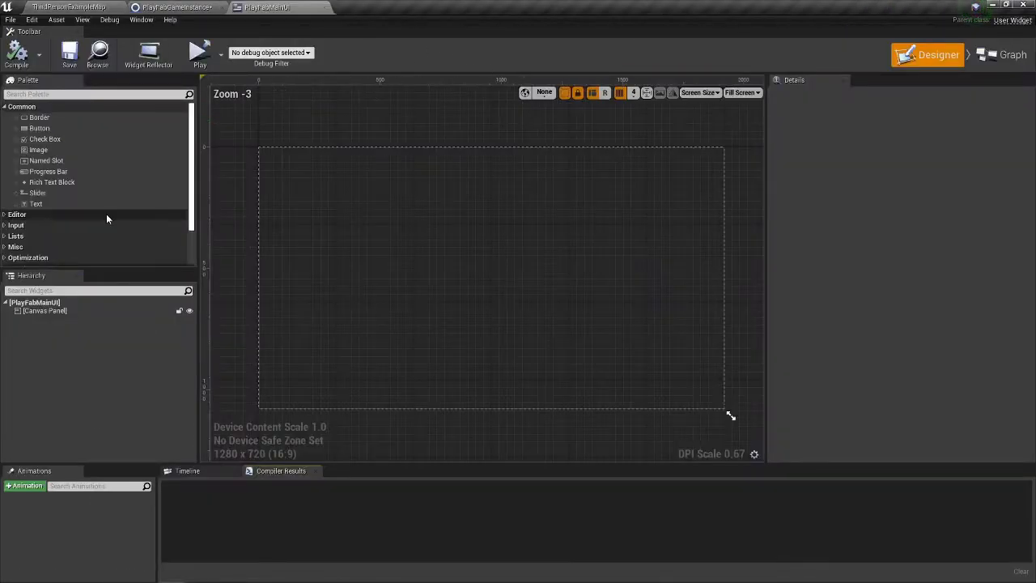
left_click_drag(61, 204, 548, 218)
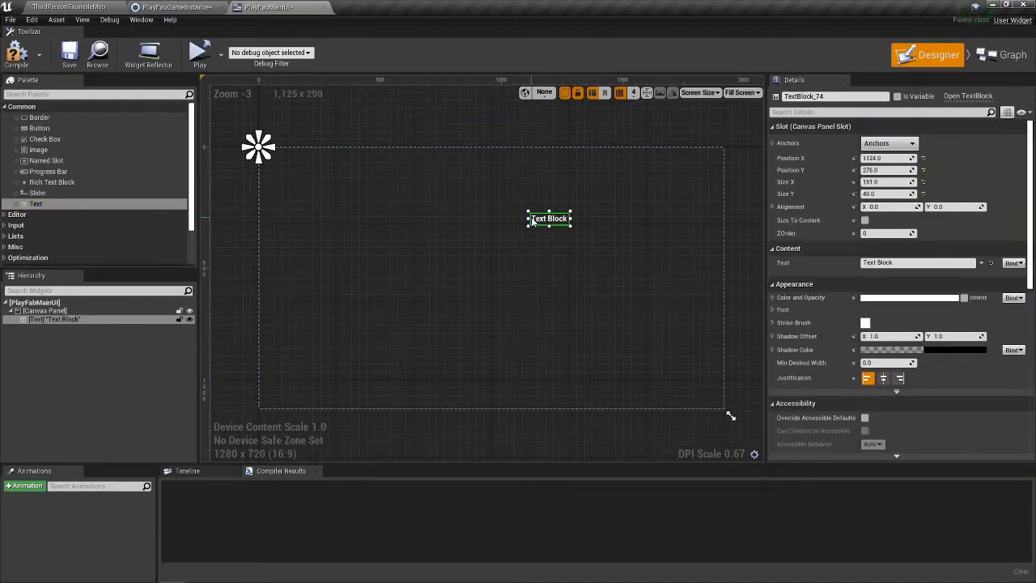
Name the text block VC_Text, expose it as a variable, and compile and save the widget
left_click(824, 97)
type("VC_Text")
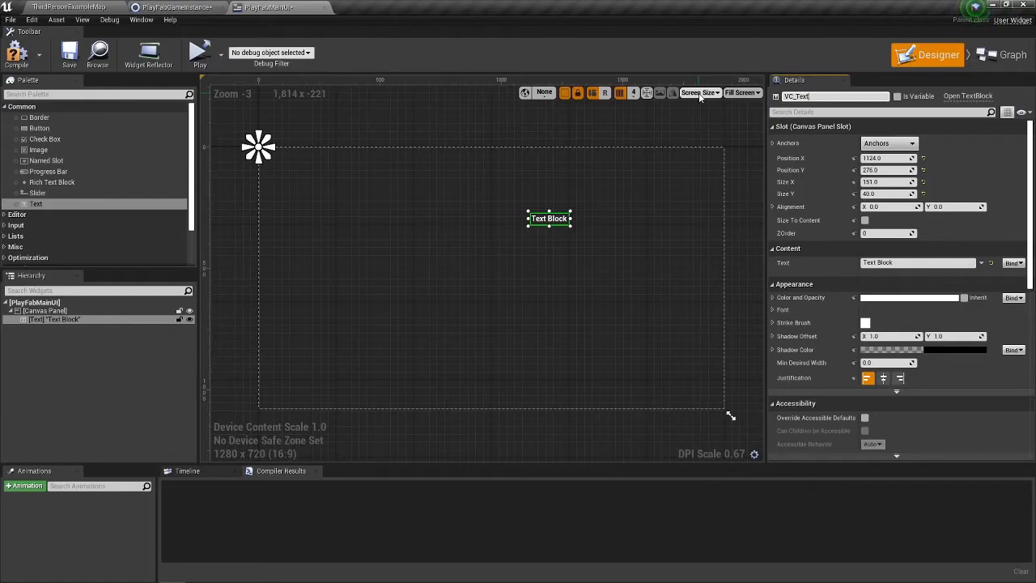
key("Return")
left_click(896, 96)
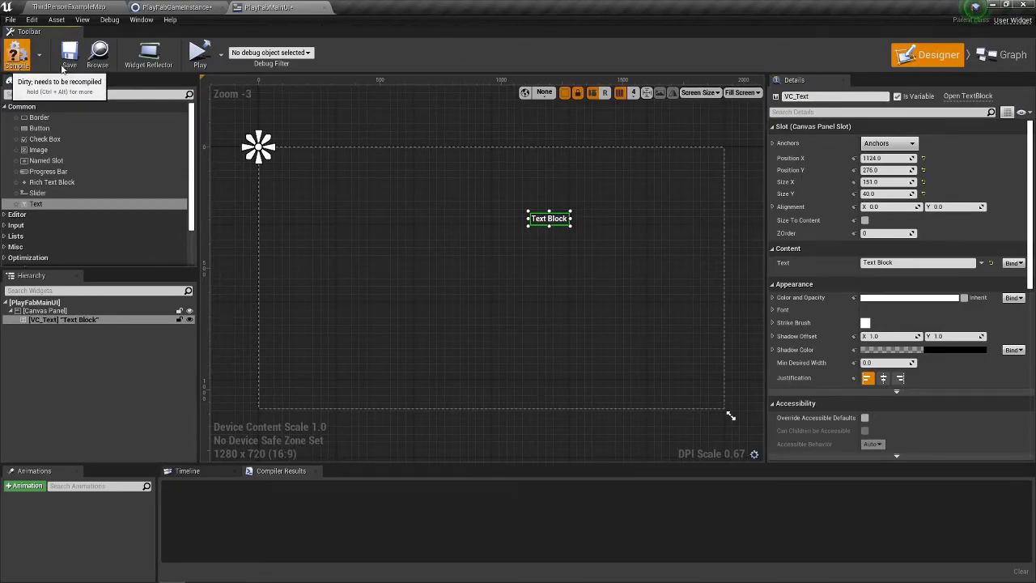
left_click(15, 56)
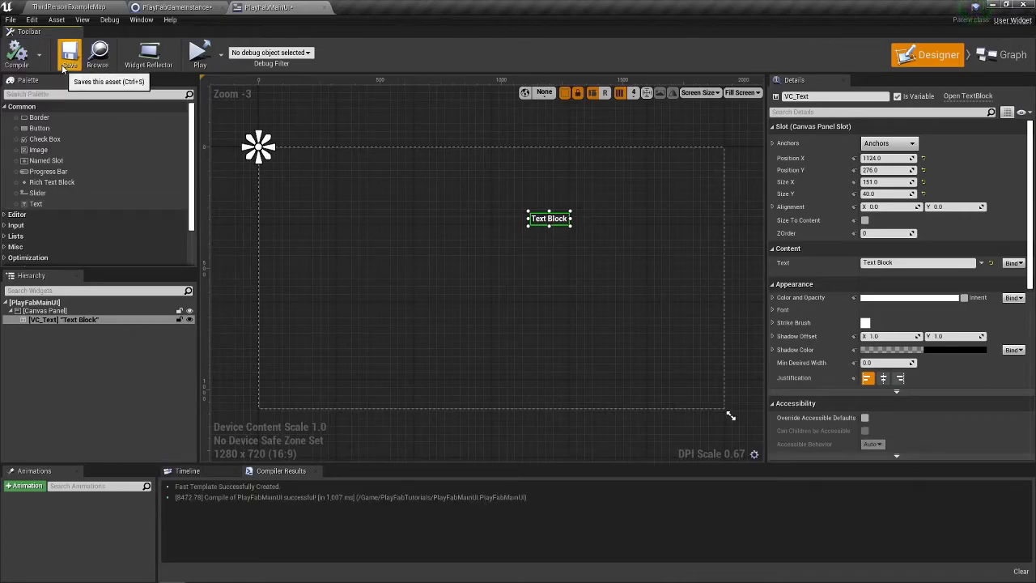
left_click(69, 55)
Open the PlayFabPlayerController blueprint and view the Connect To Playfab call at the end of its startup chain
left_click(174, 8)
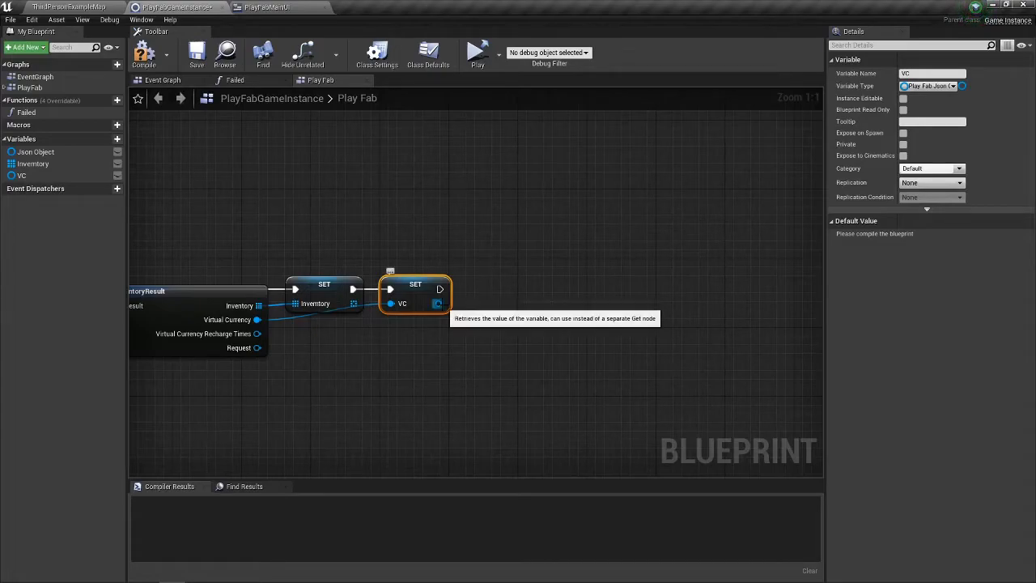
left_click_drag(523, 280, 456, 270)
left_click_drag(327, 216, 430, 229)
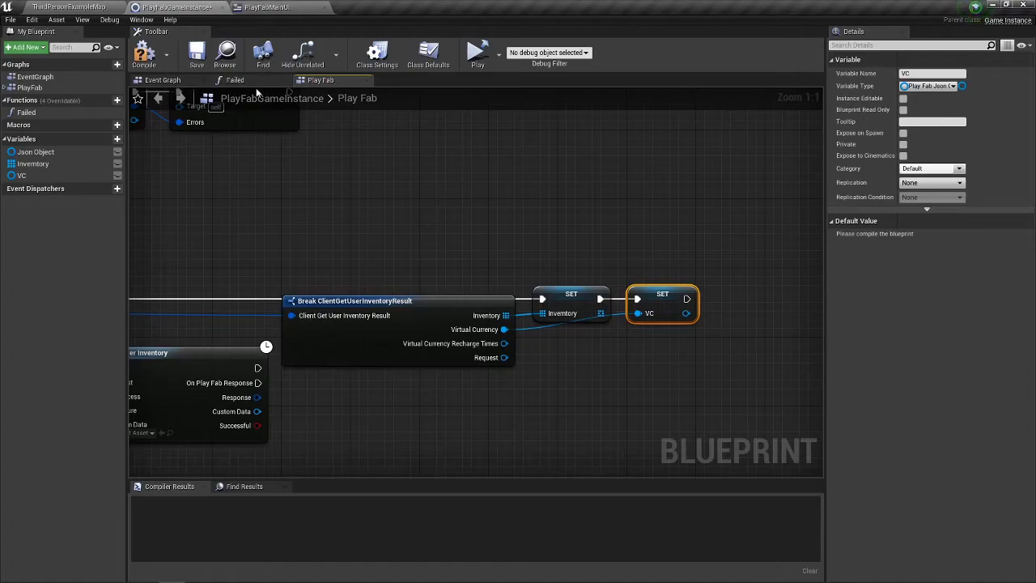
left_click(110, 7)
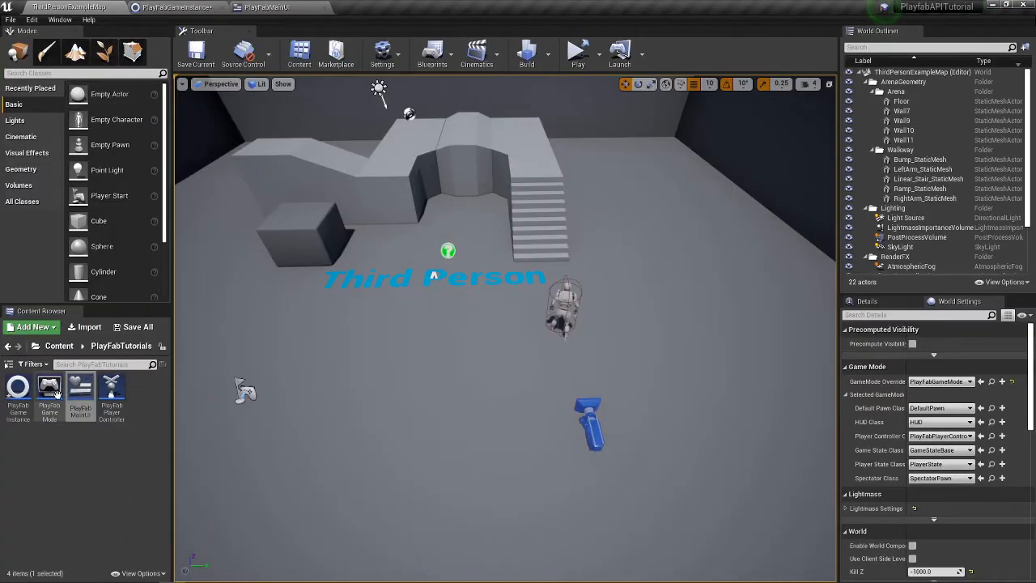
double_click(111, 390)
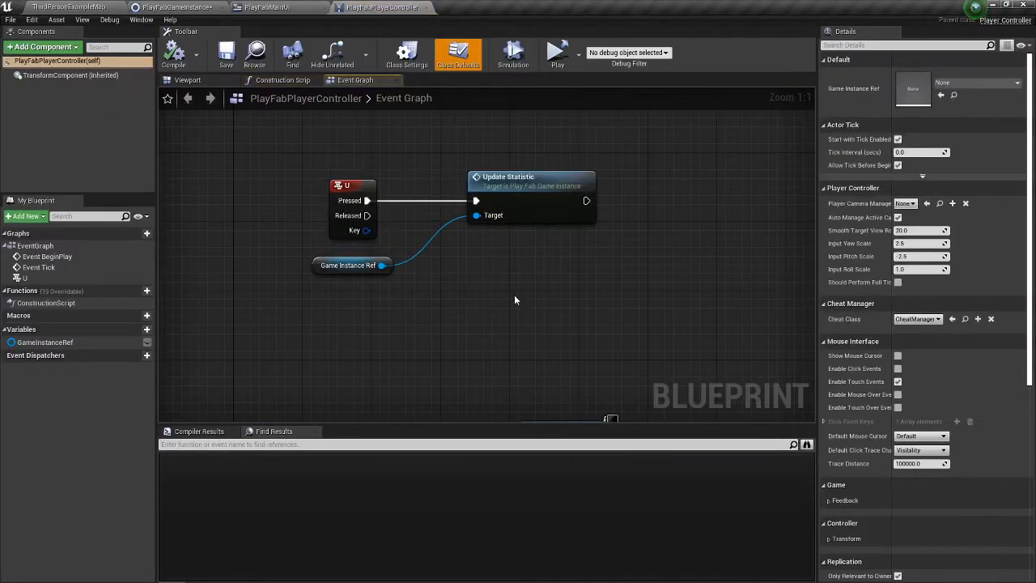
left_click_drag(514, 299, 479, 199)
left_click_drag(583, 216, 312, 208)
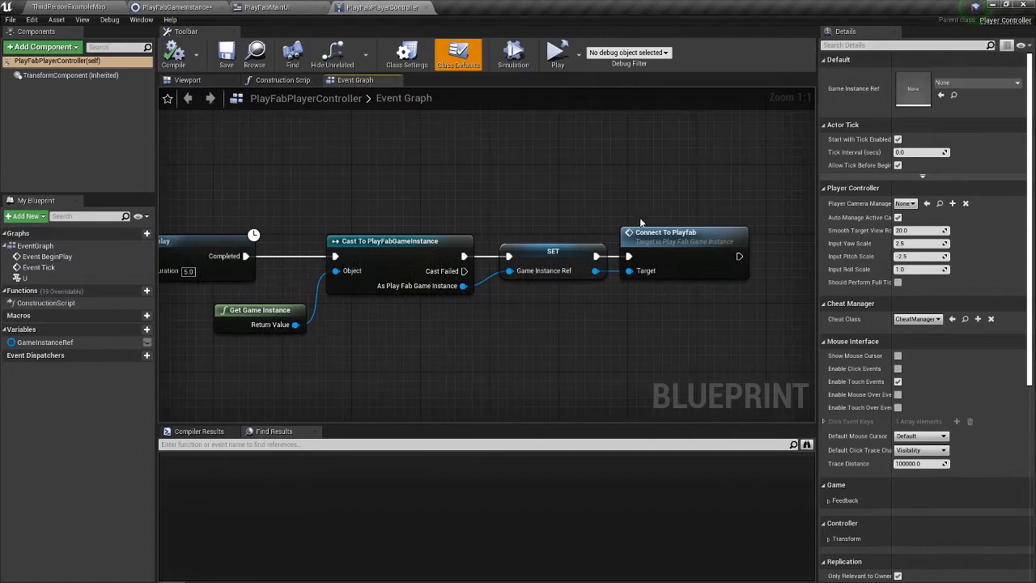
left_click_drag(585, 201, 307, 209)
left_click(186, 7)
left_click(380, 7)
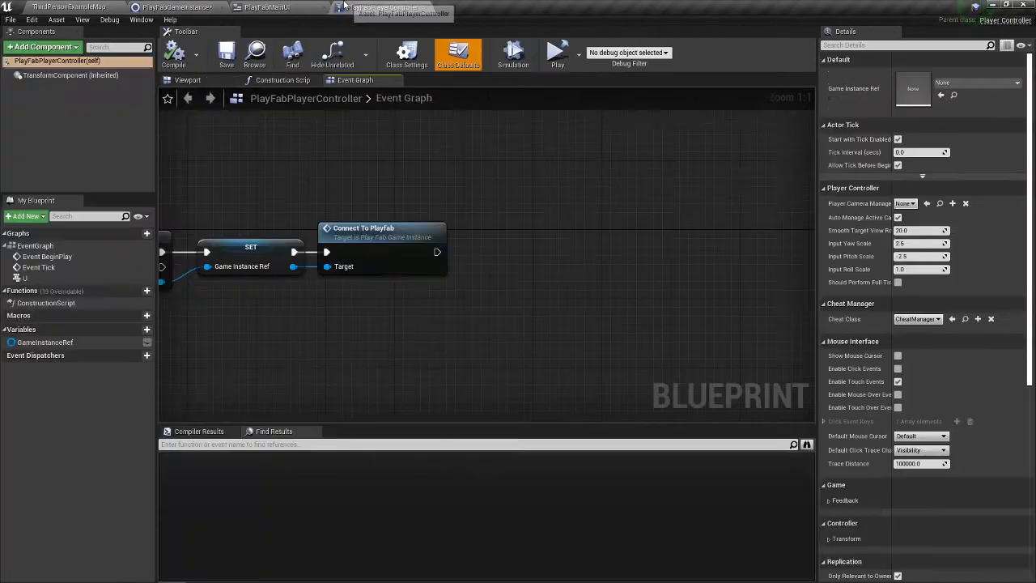
left_click_drag(293, 267, 362, 311)
type("get user")
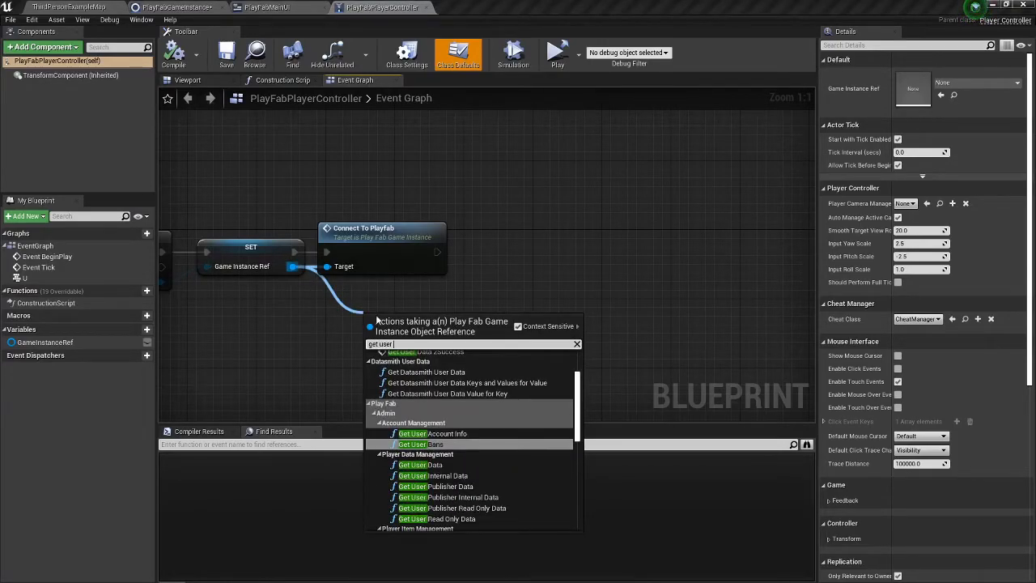
Inspect the Connect To Playfab event's definition up to its Success Connect branch, and return to the PlayFabPlayerController event graph
double_click(427, 260)
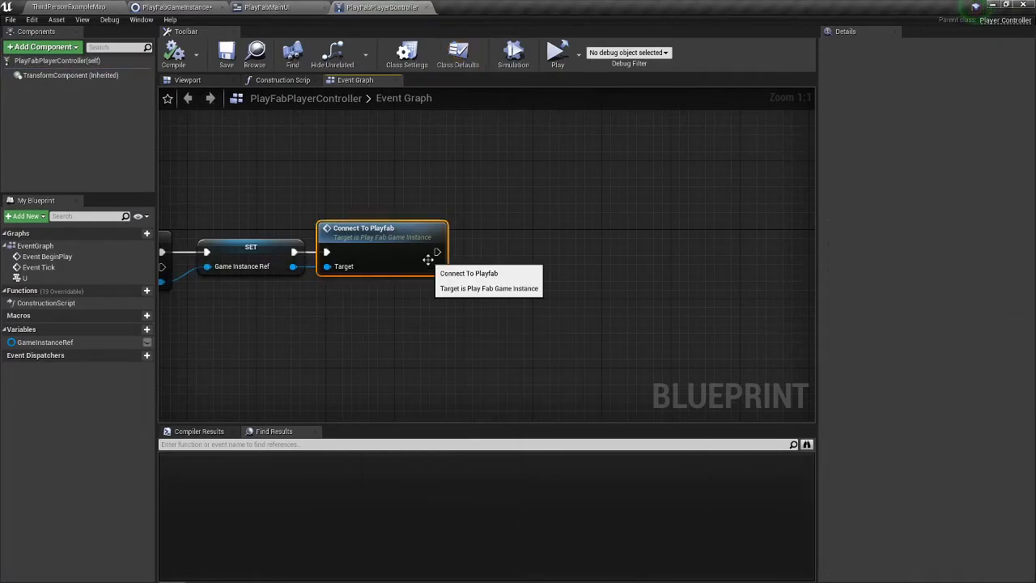
left_click_drag(670, 279, 420, 276)
scroll(585, 241, "down", 1)
left_click_drag(795, 266, 425, 274)
left_click_drag(509, 311, 601, 293)
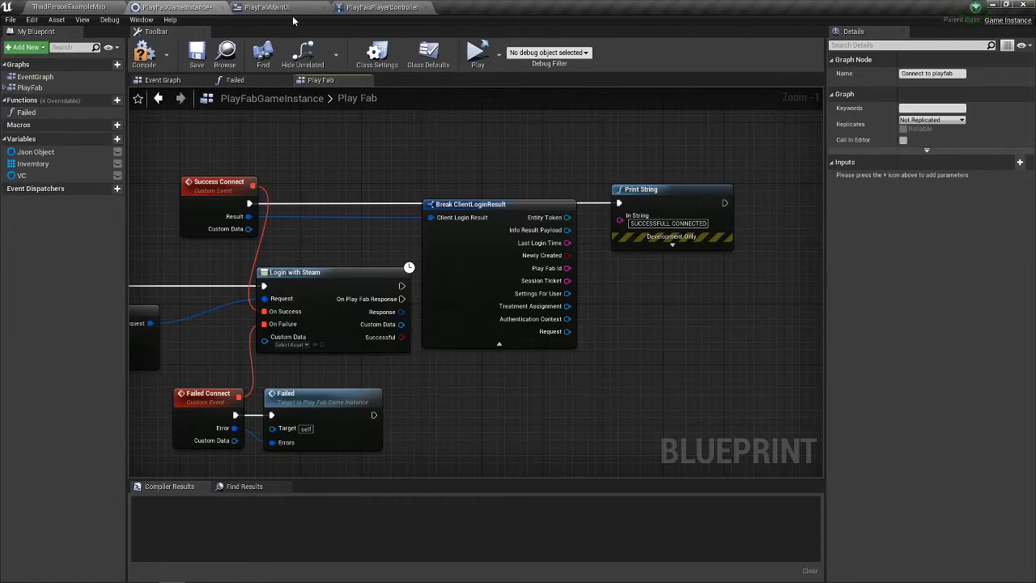
left_click(381, 7)
left_click_drag(339, 330, 480, 316)
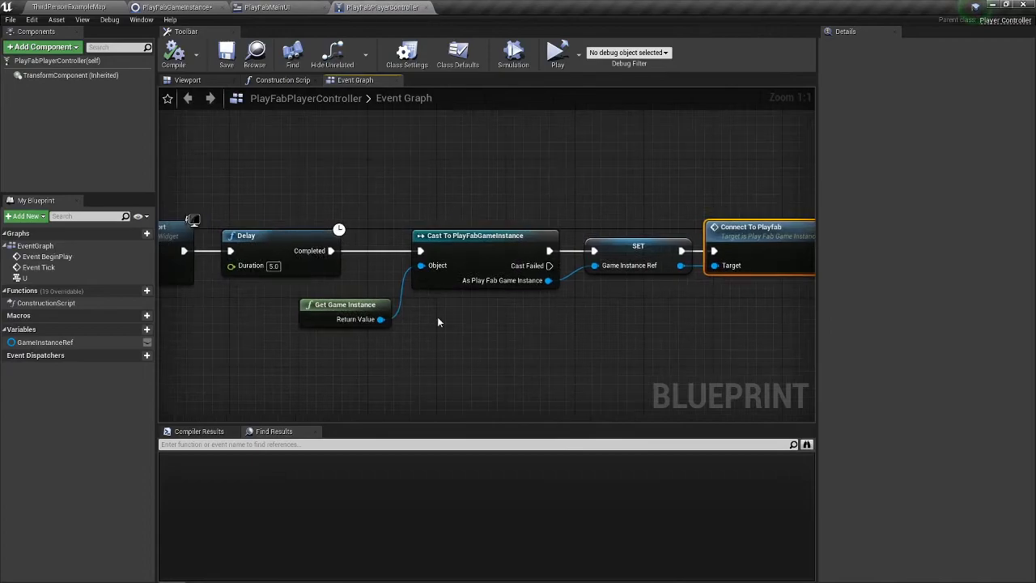
Switch to the PlayFabGameInstance blueprint and look over the Success Connect branch up to its Print String node
left_click_drag(643, 221, 544, 226)
left_click(146, 6)
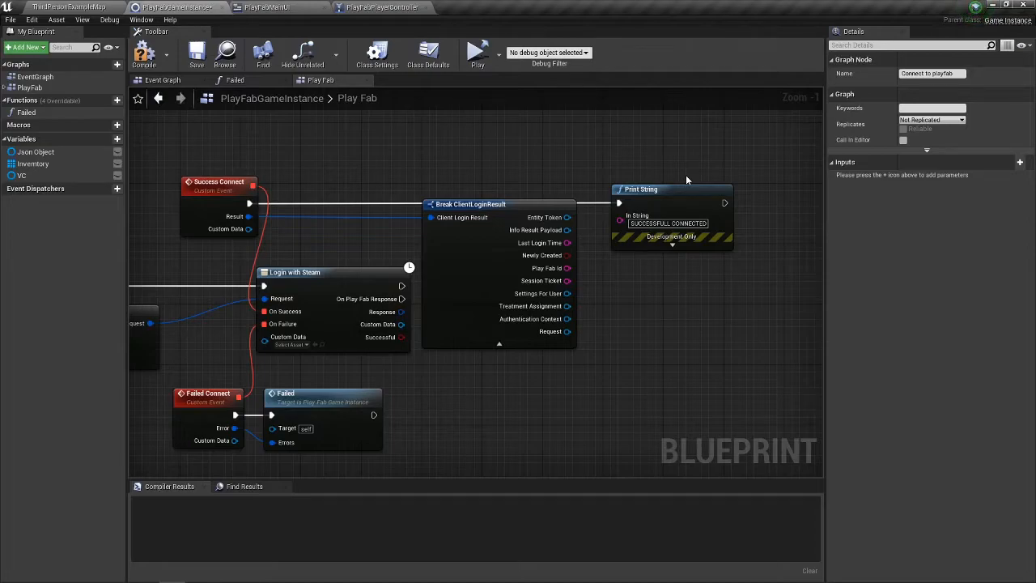
left_click_drag(690, 160, 616, 172)
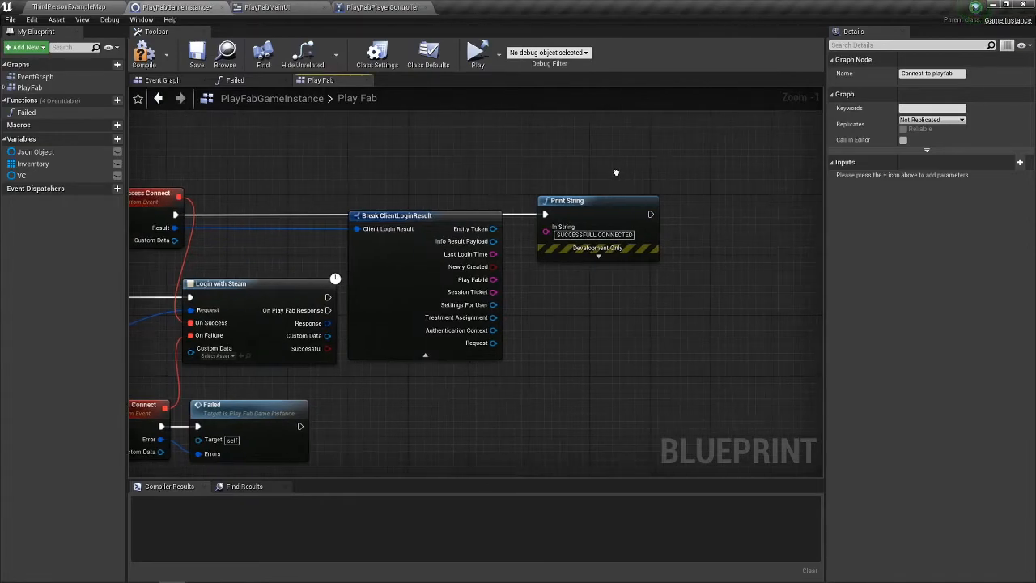
left_click_drag(458, 161, 358, 211)
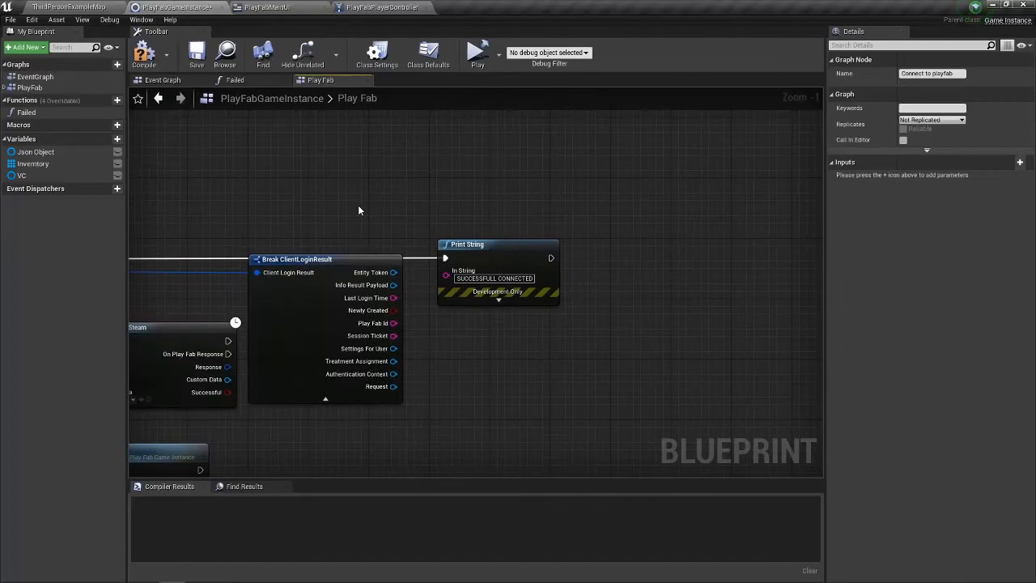
right_click(444, 181)
scroll(444, 183, "down", 15)
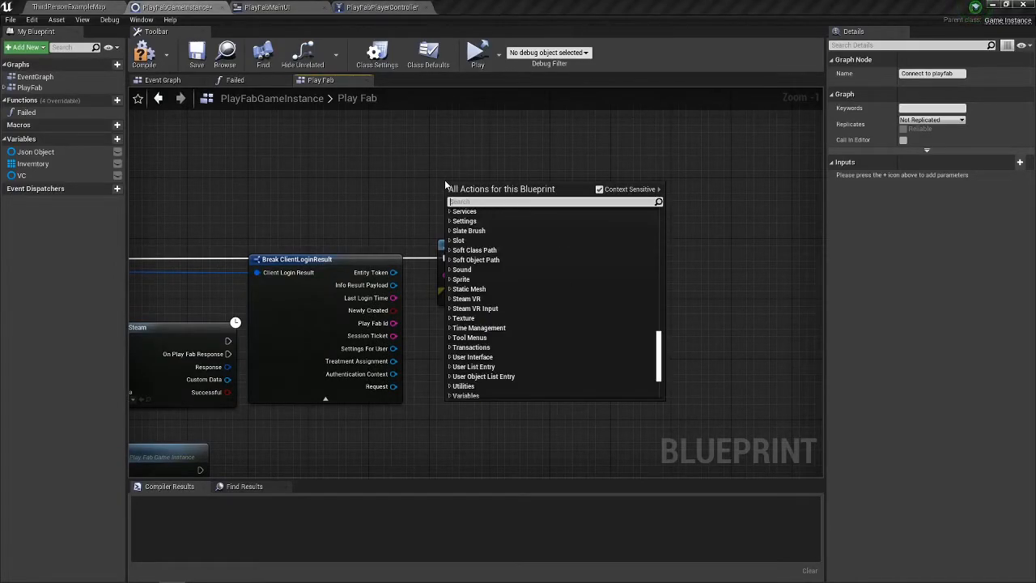
scroll(534, 118, "down", 5)
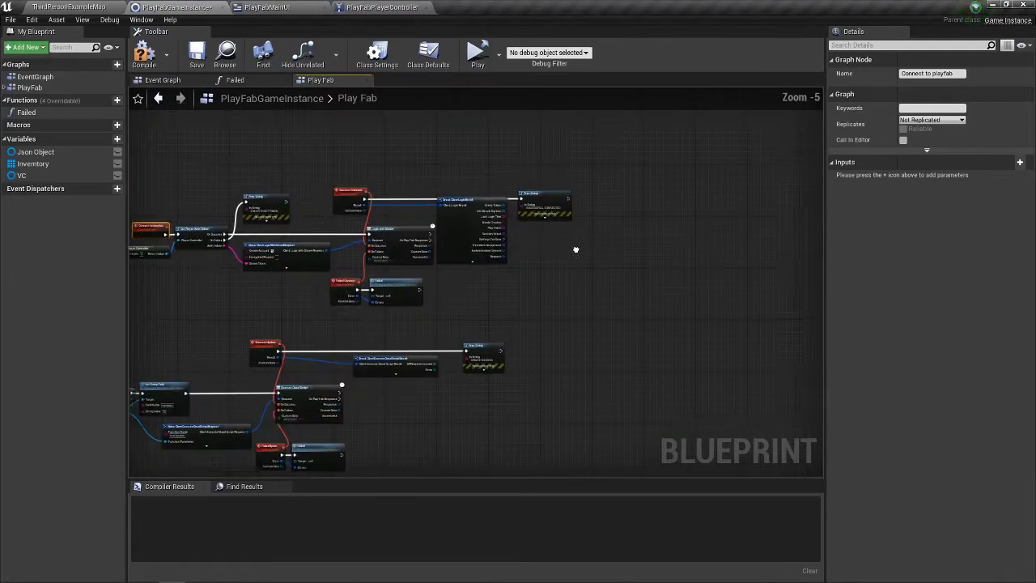
Add a custom event named InitFunction in the empty area above the Connect To Playfab chain
scroll(317, 244, "up", 1)
right_click(317, 247)
type("event")
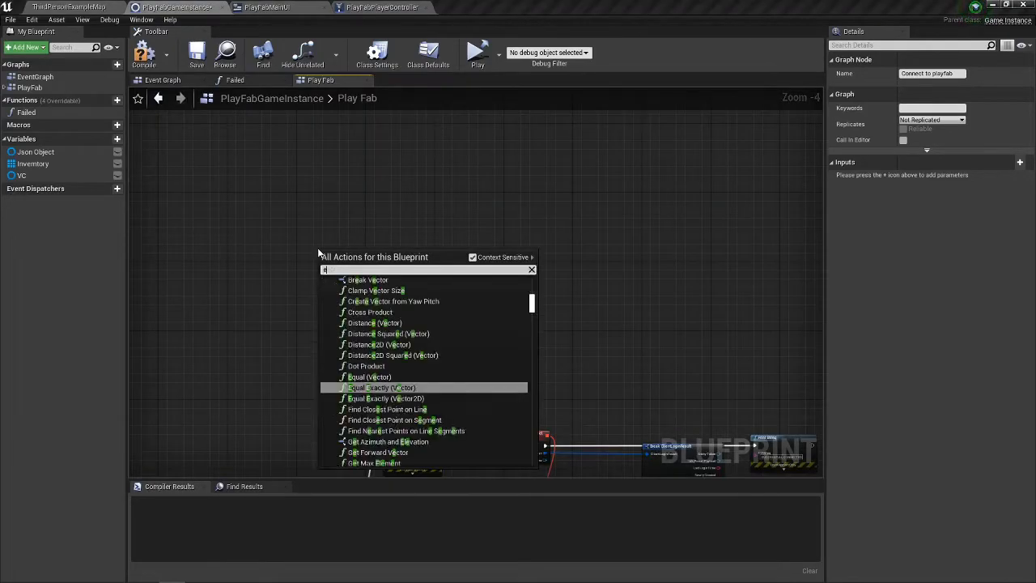
key("BackSpace")
key("BackSpace")
key("BackSpace")
key("BackSpace")
key("BackSpace")
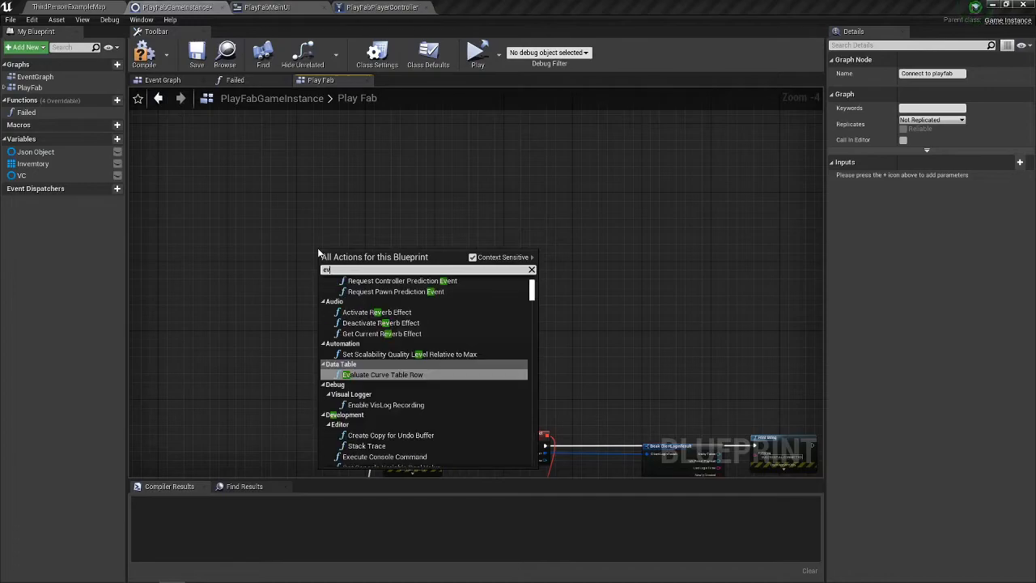
type("cuso")
key("BackSpace")
key("Return")
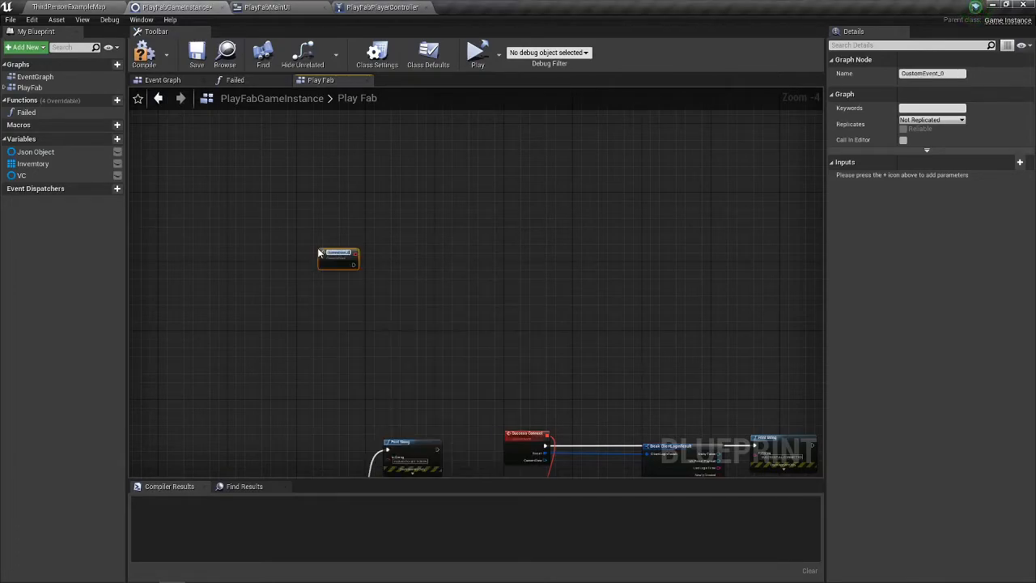
type("addtFunction")
key("Return")
scroll(335, 248, "up", 4)
left_click_drag(338, 245, 332, 275)
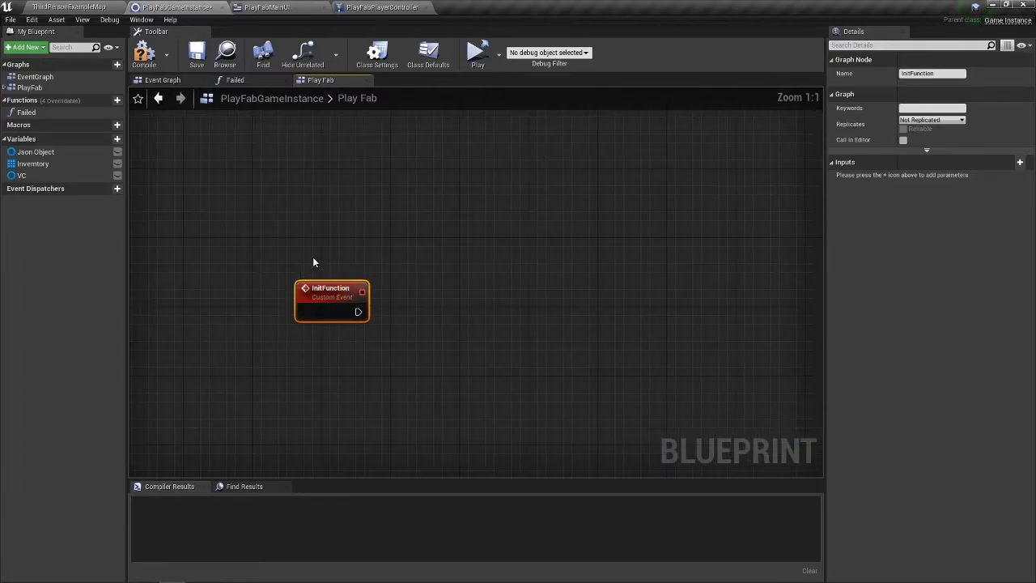
Add a Get Player Controller node just above the InitFunction event
right_click(312, 257)
type("get cus")
key("BackSpace")
key("BackSpace")
type("ons")
key("BackSpace")
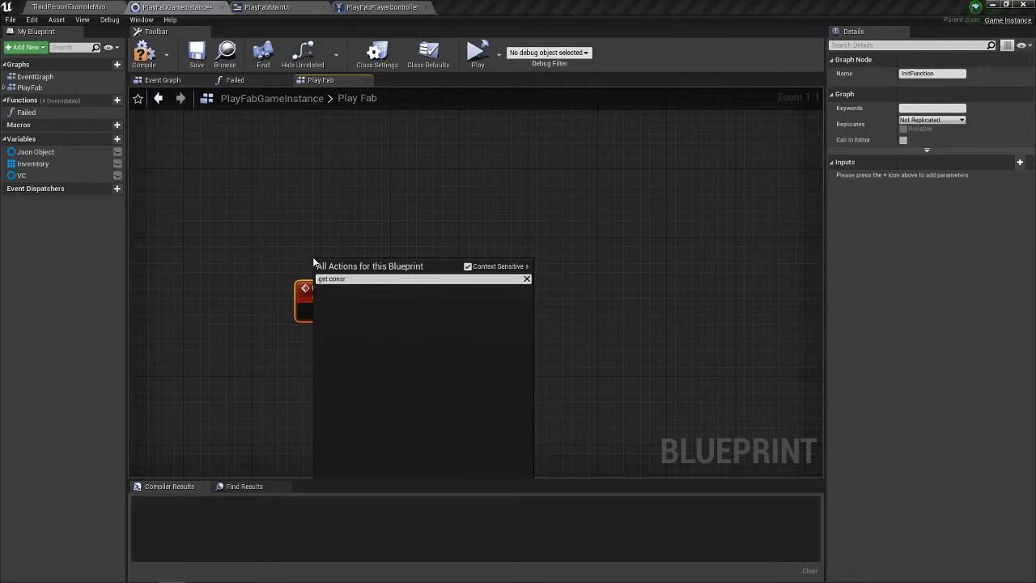
type("troller")
scroll(448, 366, "down", 3)
scroll(447, 366, "up", 3)
left_click(369, 321)
Cast the player controller to PlayFabPlayerController, run the cast from InitFunction, and tidy the nodes' positions
left_click_drag(395, 263, 423, 272)
type("cast")
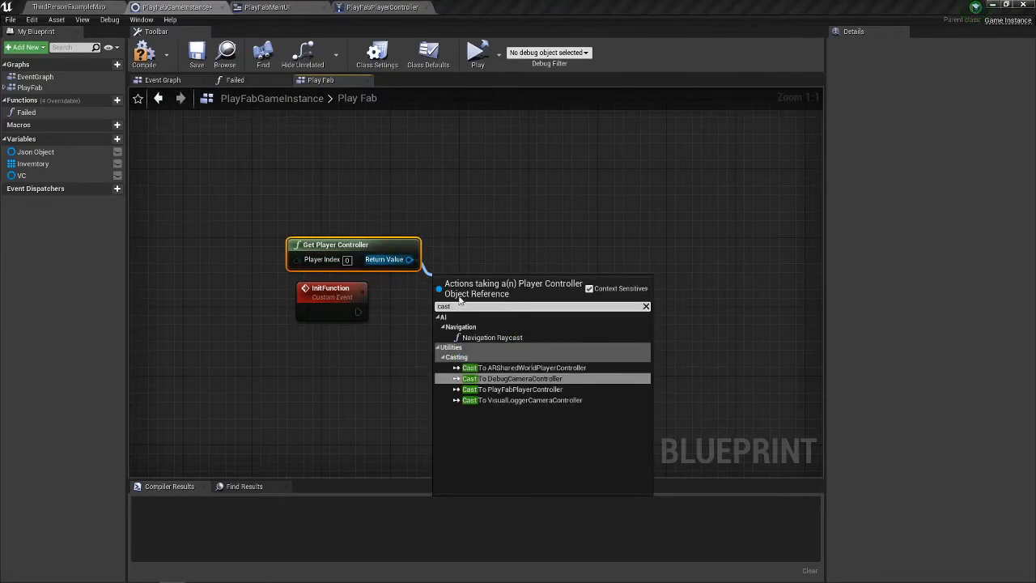
left_click(511, 389)
left_click_drag(498, 286, 358, 312)
left_click_drag(469, 303, 470, 312)
left_click_drag(392, 251, 338, 250)
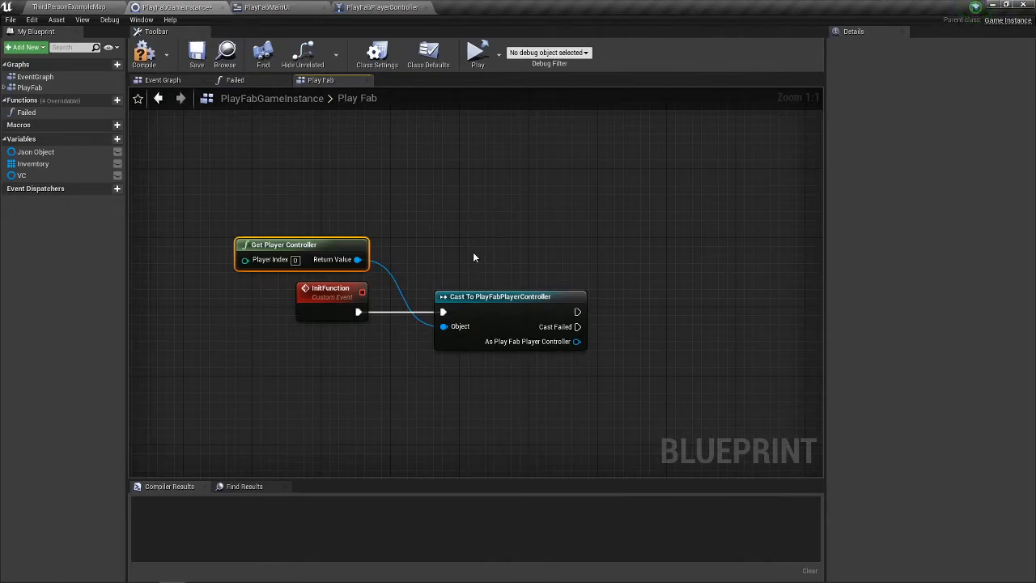
left_click_drag(580, 235, 550, 224)
left_click(431, 285)
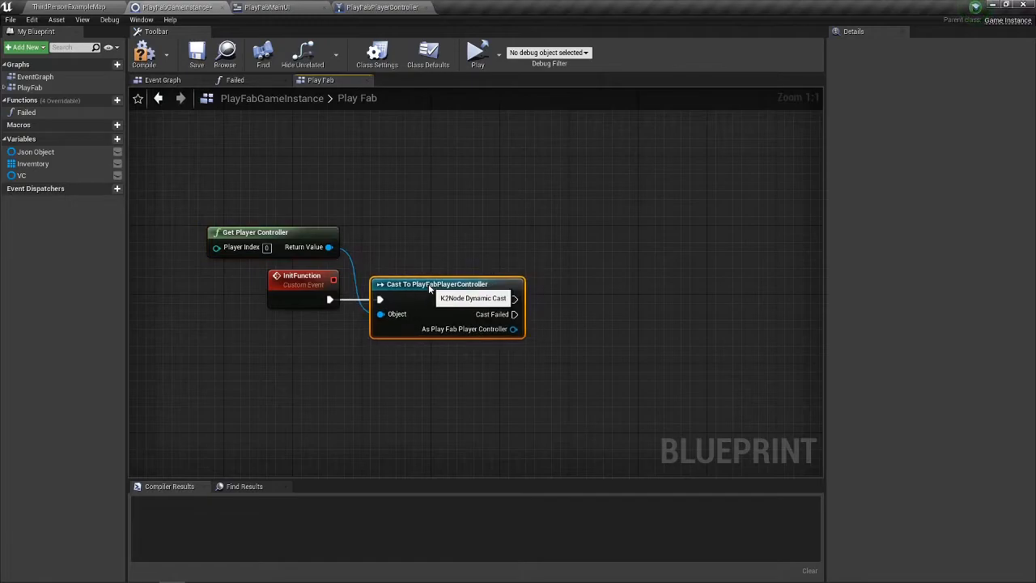
In the PlayFabPlayerController event graph, shift the nodes from Delay onward to make room after Add to Viewport
left_click(308, 7)
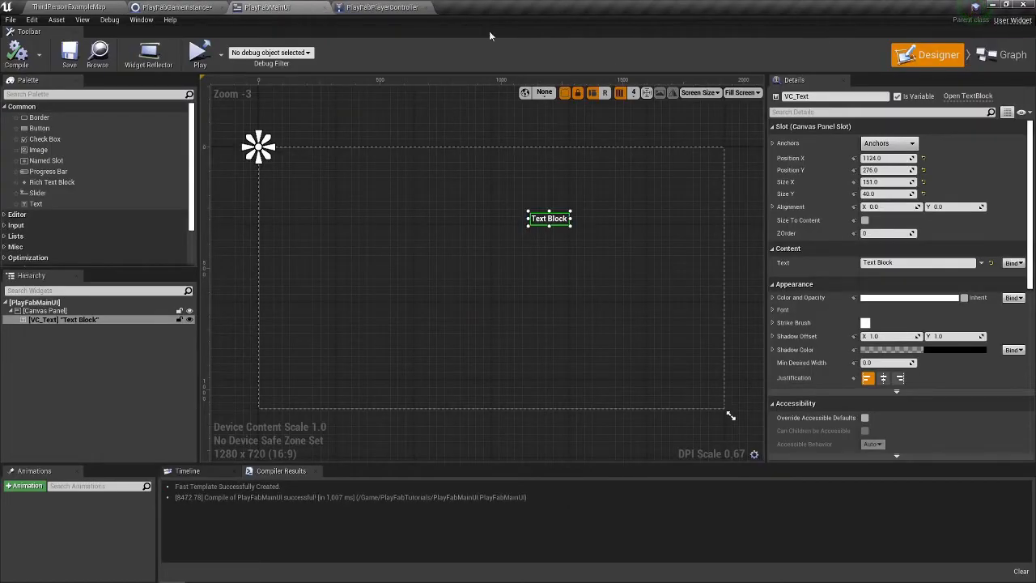
left_click(381, 8)
mouse_move(504, 195)
left_mouse_down()
mouse_move(650, 182)
mouse_move(557, 183)
left_mouse_up()
mouse_move(451, 186)
left_mouse_down()
mouse_move(519, 184)
mouse_move(470, 194)
mouse_move(647, 265)
left_mouse_up()
scroll(486, 198, "down", 5)
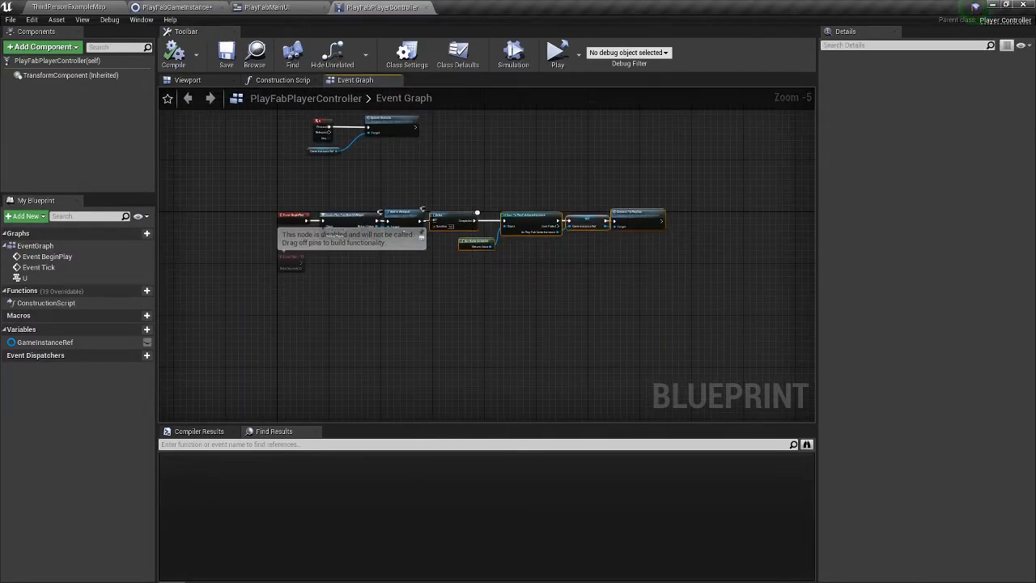
left_click_drag(436, 216, 489, 220)
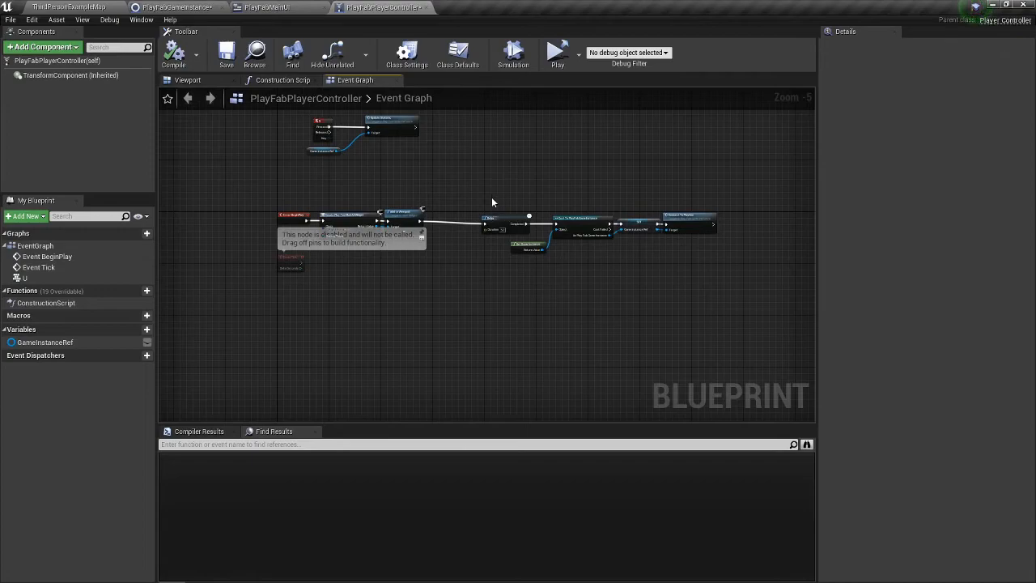
scroll(439, 219, "up", 3)
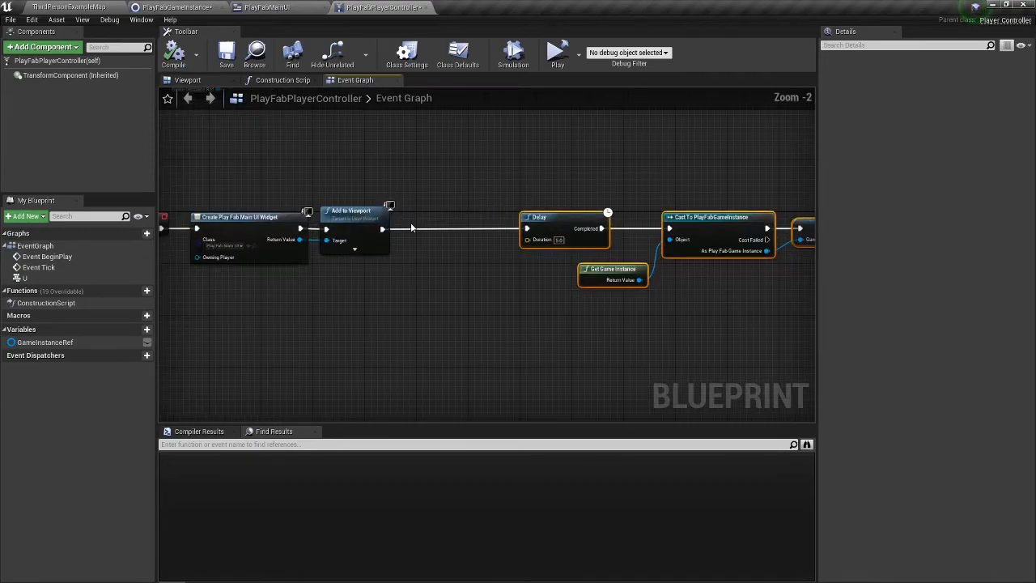
left_click_drag(411, 228, 440, 232)
Promote the return value of the Create Play Fab Main UI Widget node to a variable named MainMenuUI
left_click_drag(327, 243, 425, 243)
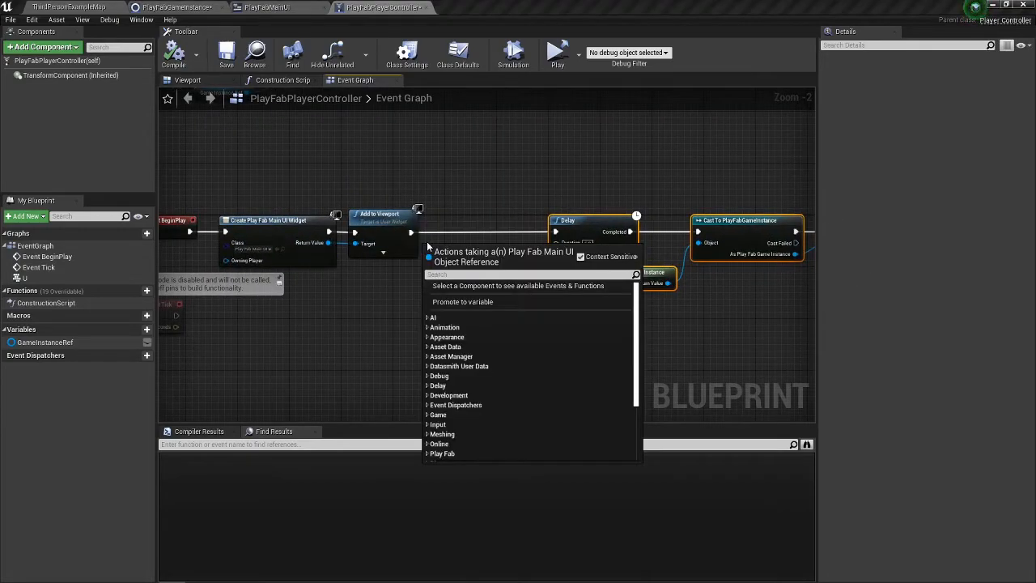
left_click(455, 301)
type("MainMenuUI")
key("Return")
scroll(455, 305, "up", 1)
scroll(455, 305, "up", 1)
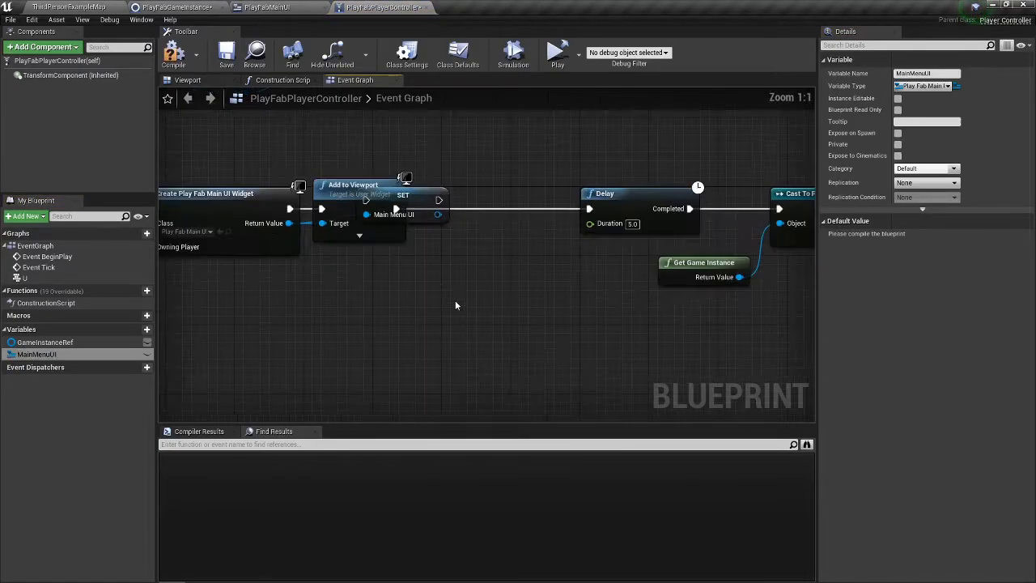
Wire the MainMenuUI SET node between Add to Viewport and Delay, and compile and save the controller blueprint
left_click_drag(409, 204, 463, 204)
left_click_drag(399, 212, 426, 209)
left_click_drag(500, 209, 589, 208)
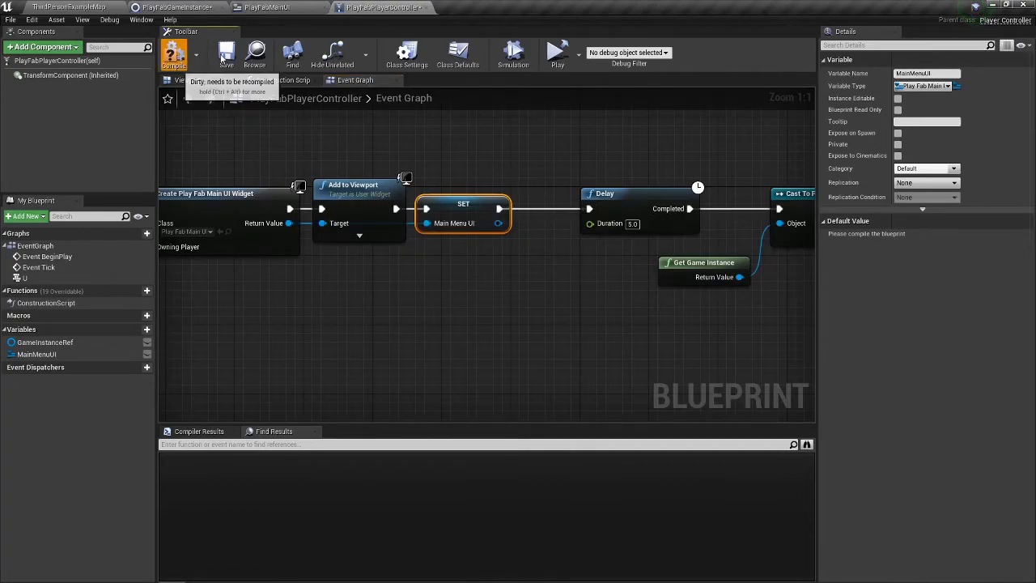
left_click(174, 55)
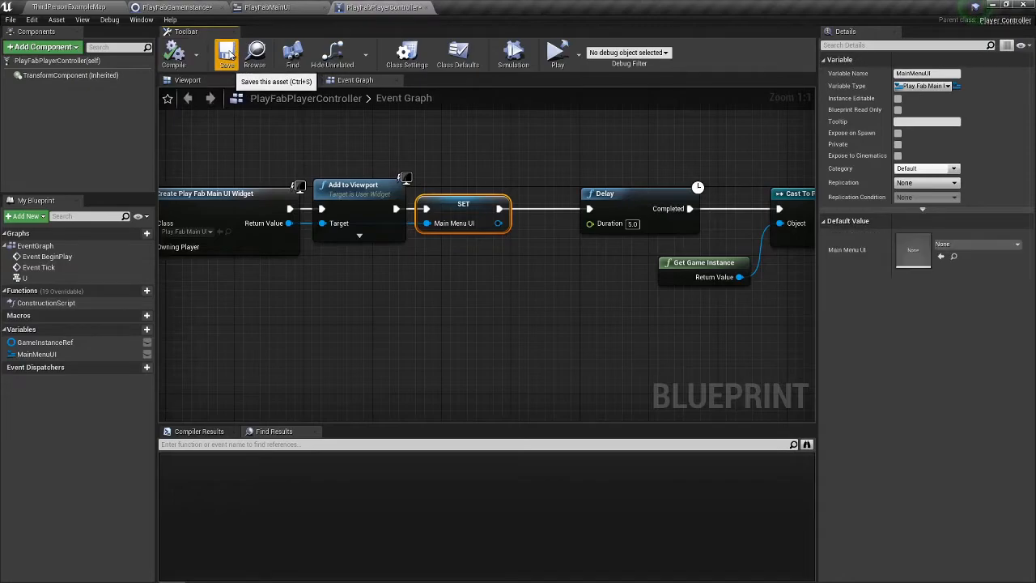
In PlayFabGameInstance, get the Main Menu UI variable from the PlayFabPlayerController cast result in the InitFunction chain
left_click(177, 7)
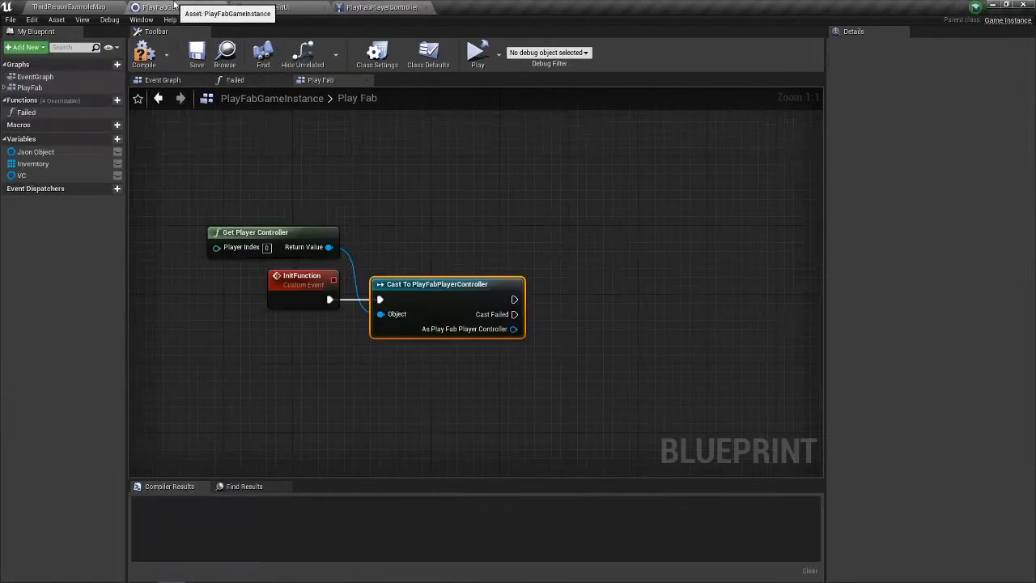
left_click_drag(426, 206, 301, 183)
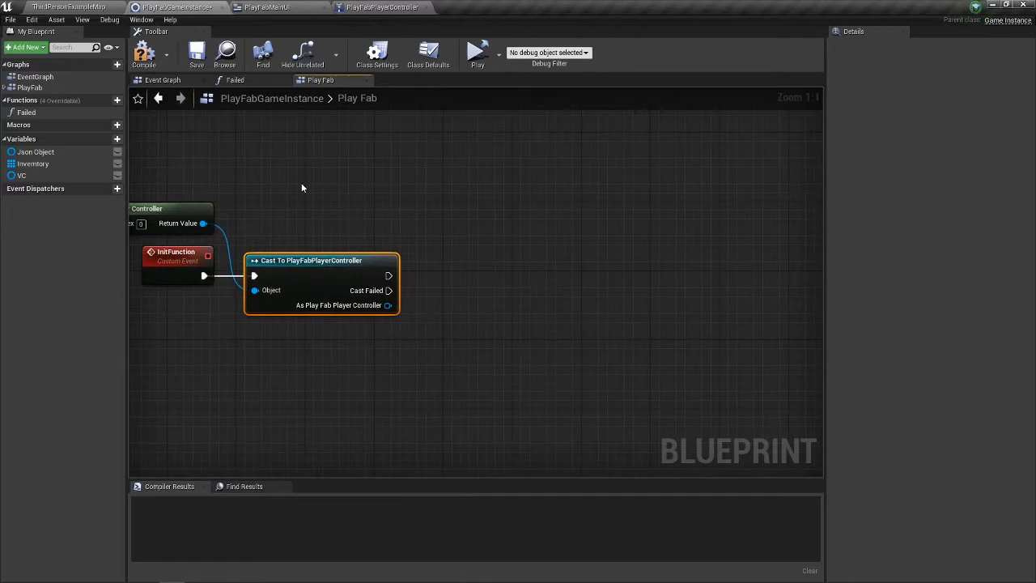
left_click_drag(388, 305, 419, 314)
type("main")
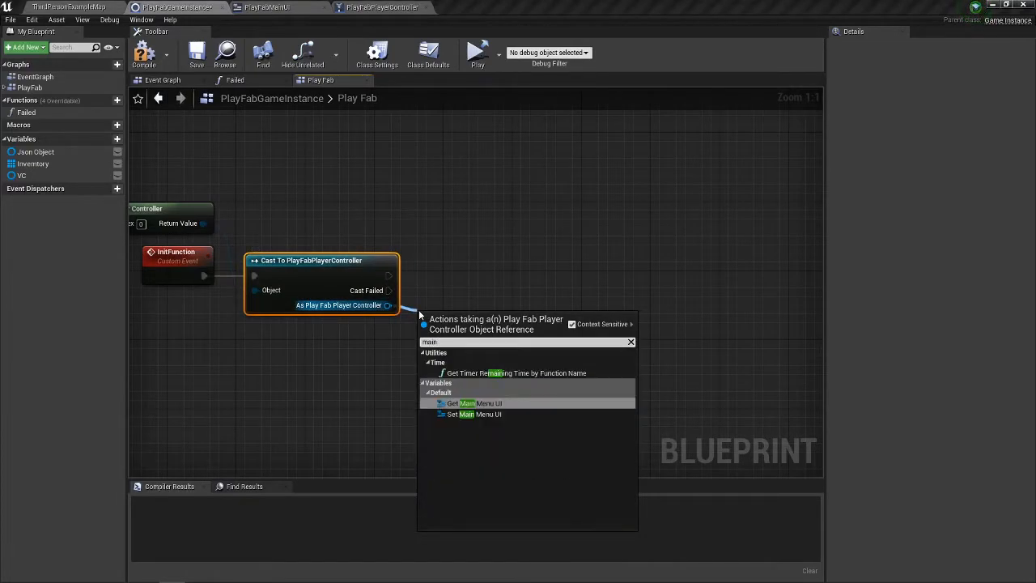
left_click(485, 403)
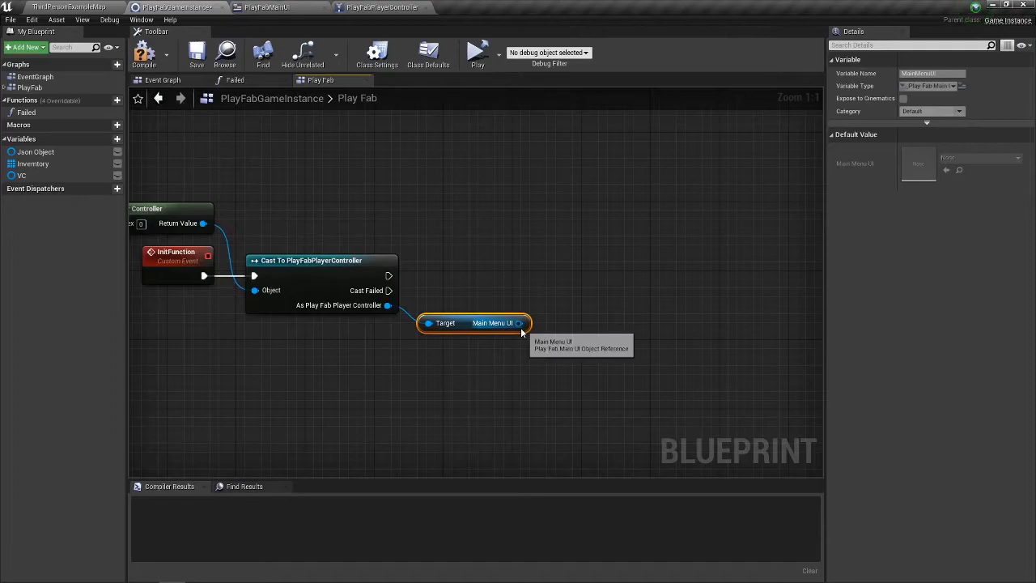
Compile and save the PlayFabGameInstance blueprint
left_click(267, 7)
left_click(195, 7)
left_click_drag(522, 323, 567, 294)
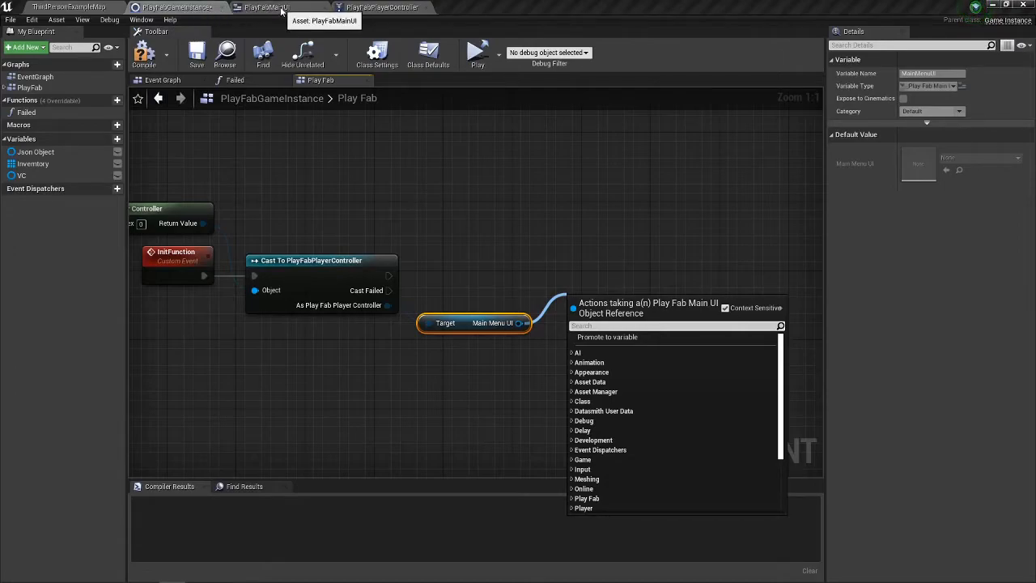
left_click(403, 221)
left_click(141, 55)
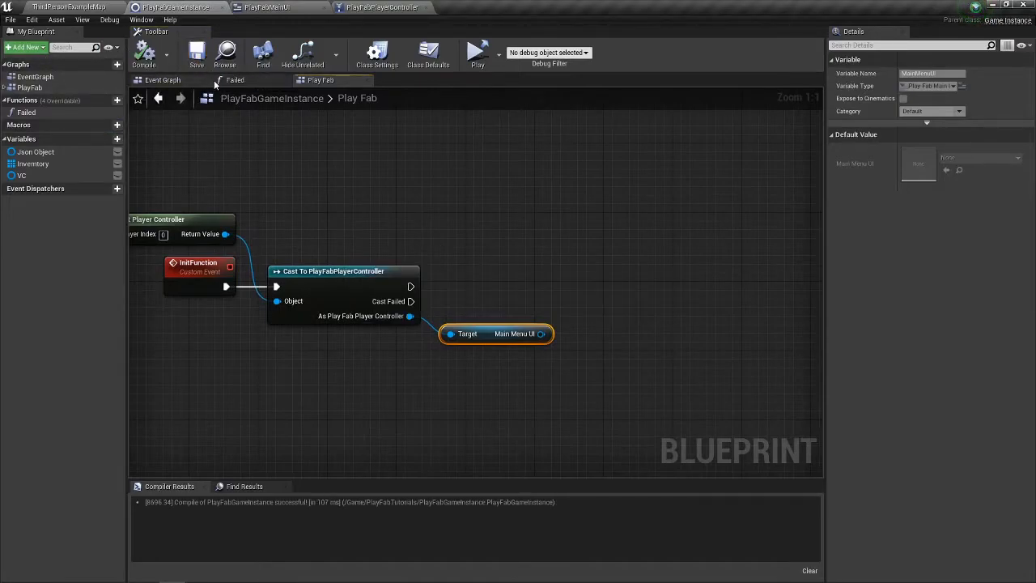
Browse the Play Fab graph's event groups to locate GetPlayerInventory and examine its success branch
left_click(265, 6)
left_click(174, 7)
scroll(520, 363, "down", 6)
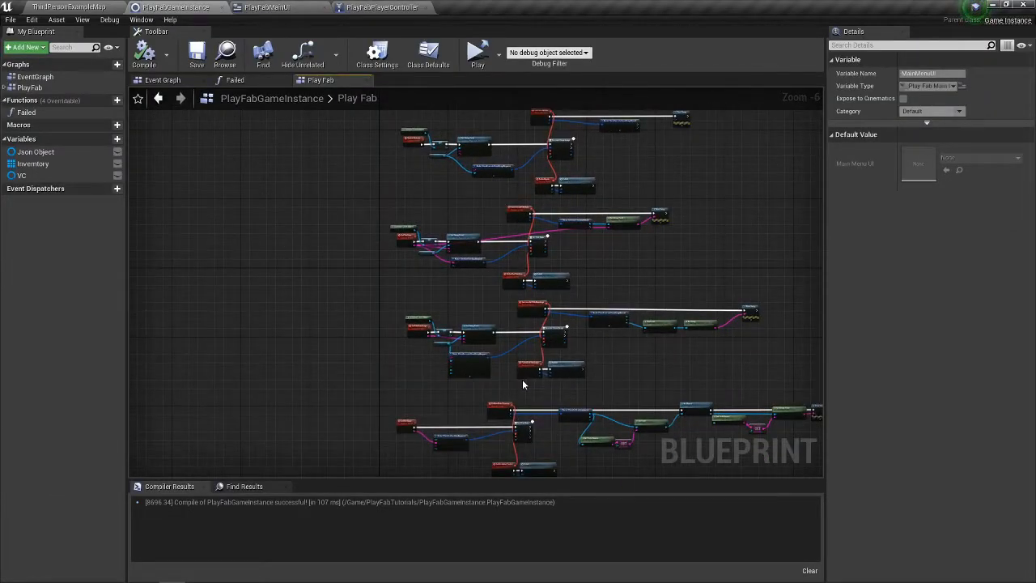
left_click_drag(521, 381, 480, 191)
left_click_drag(521, 333, 557, 168)
scroll(547, 380, "up", 4)
left_click_drag(534, 407, 412, 315)
left_click_drag(527, 273, 516, 190)
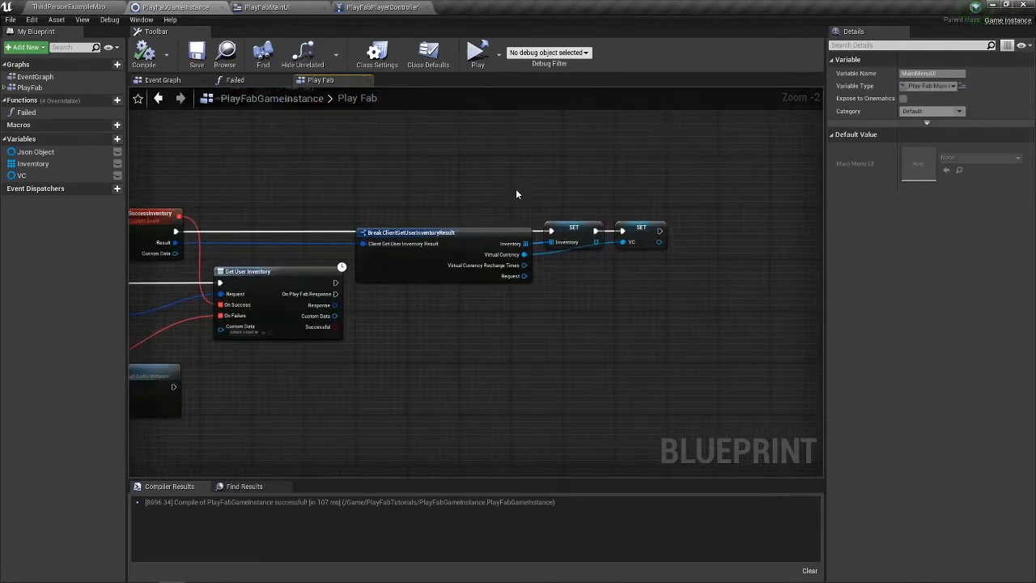
left_click_drag(558, 165, 568, 405)
left_click_drag(517, 196, 594, 405)
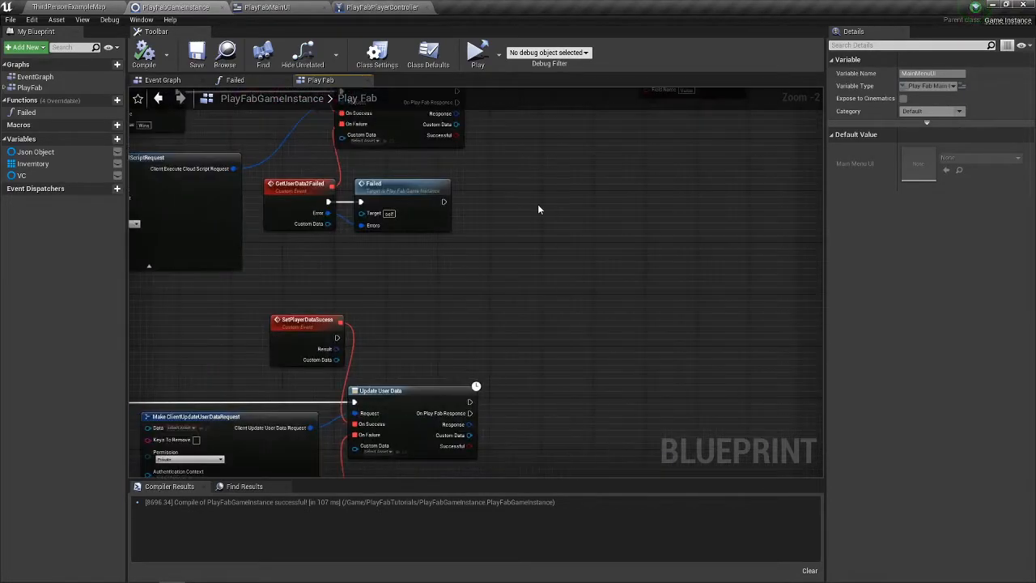
scroll(538, 207, "down", 5)
left_click_drag(544, 186, 575, 366)
scroll(575, 366, "up", 6)
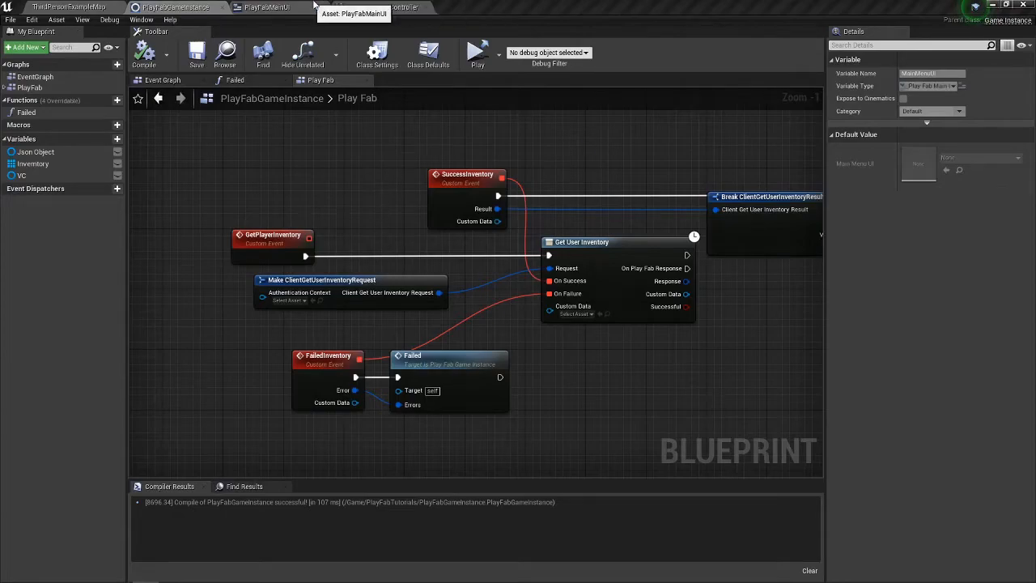
In PlayFabPlayerController, add a Get Player Inventory call from Game Instance Ref beside Connect To Playfab, and open its event definition
left_click(357, 7)
left_click_drag(663, 259, 435, 314)
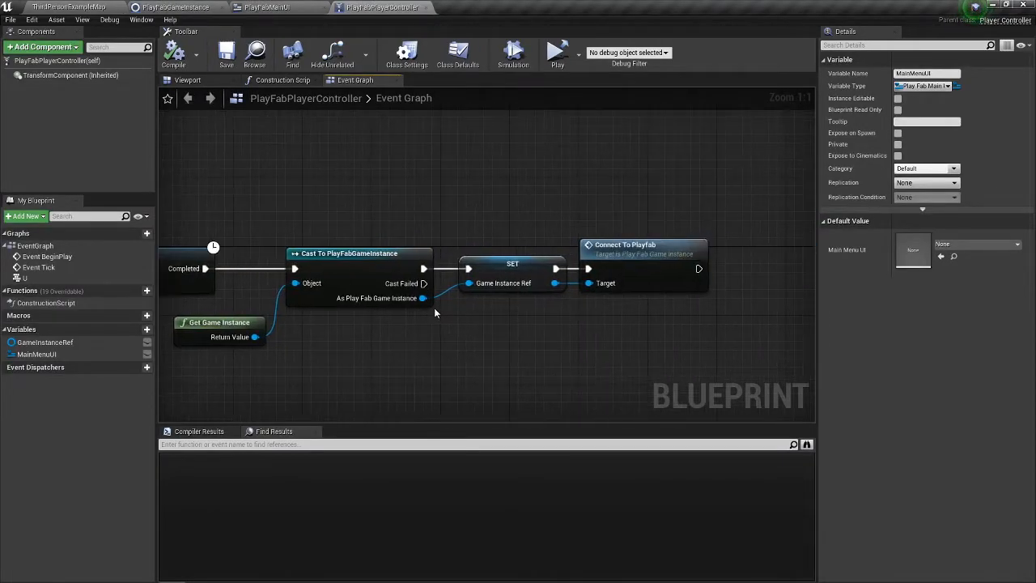
left_click_drag(553, 284, 599, 312)
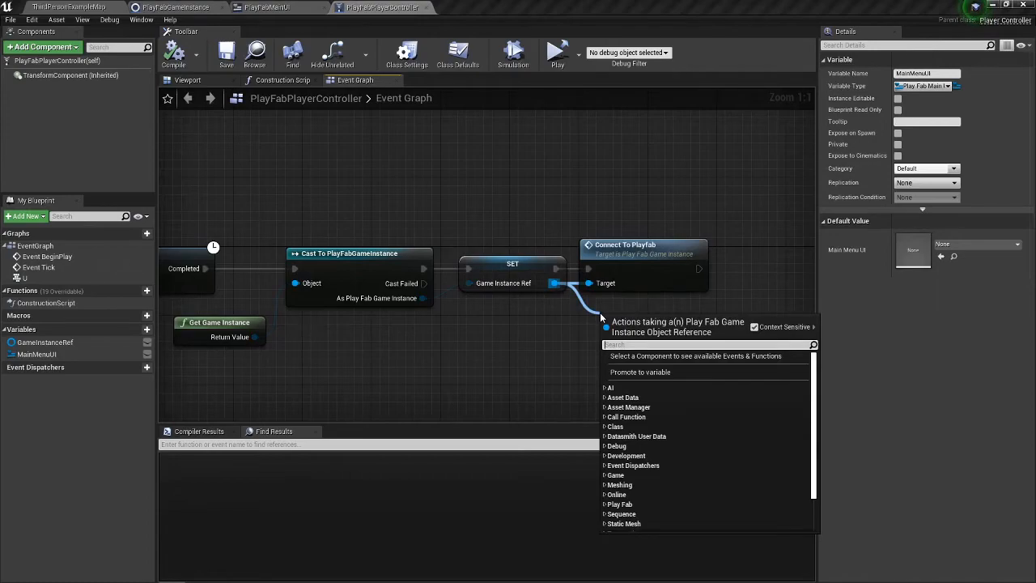
type("inventory")
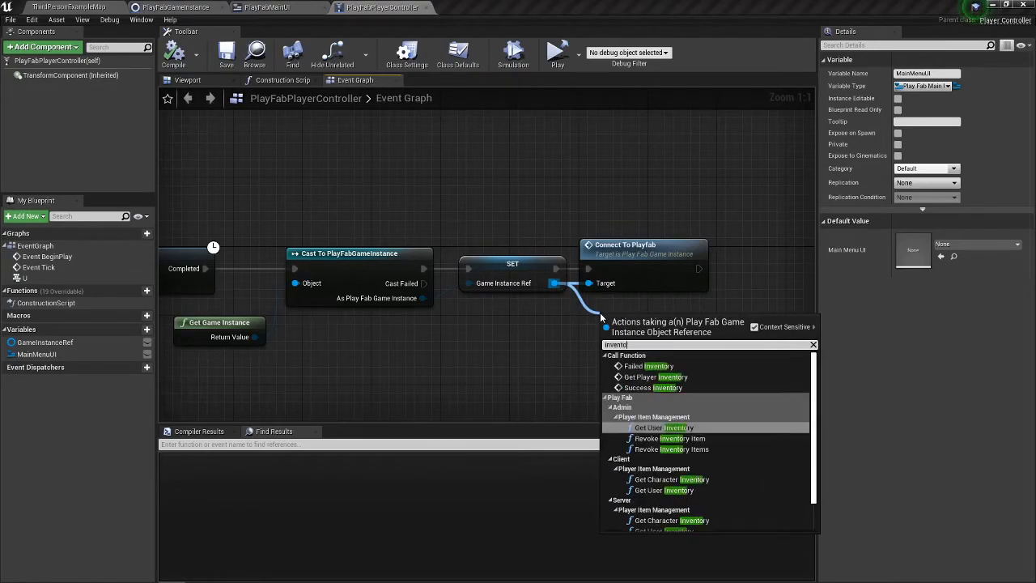
left_click(717, 375)
left_click_drag(659, 330, 699, 269)
left_click_drag(557, 206, 522, 210)
double_click(708, 292)
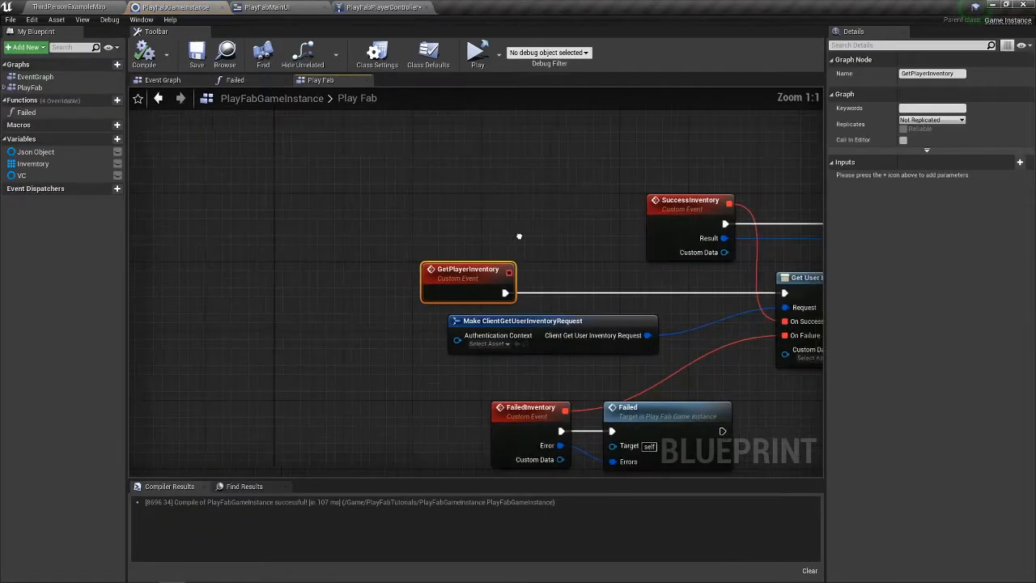
In PlayFabPlayerController, delete the Get Player Inventory call that follows Connect To Playfab
scroll(560, 218, "down", 1)
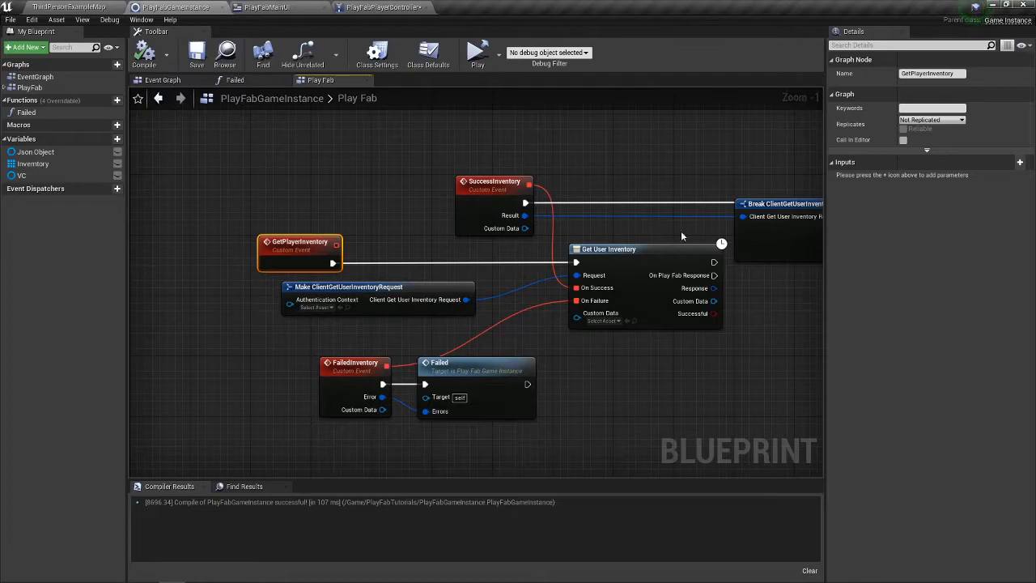
left_click(385, 7)
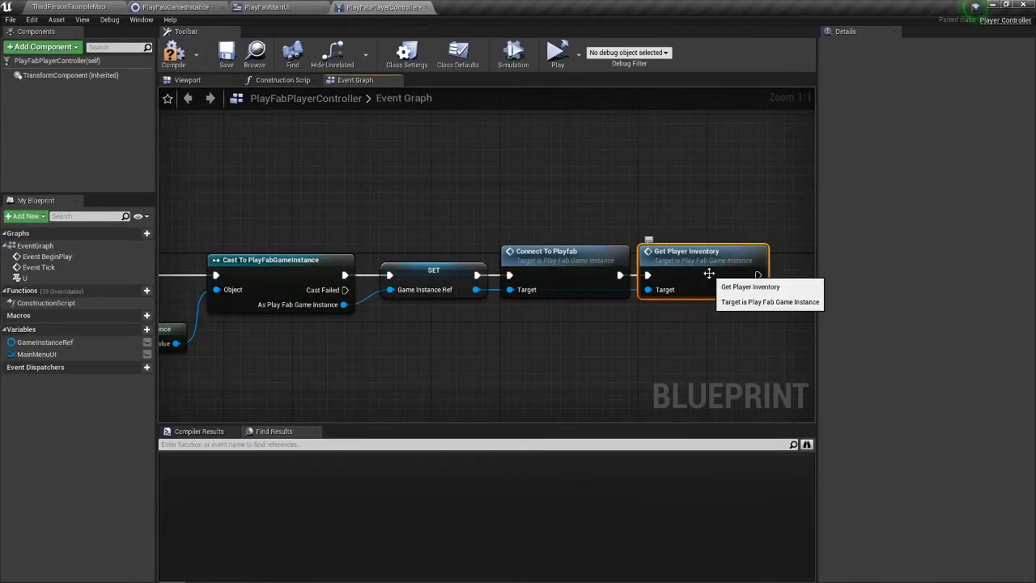
key("Delete")
Add an Init Function call from Game Instance Ref beside Connect To Playfab, and open its event definition in PlayFabGameInstance
scroll(477, 175, "down", 4)
left_click_drag(442, 173, 696, 362)
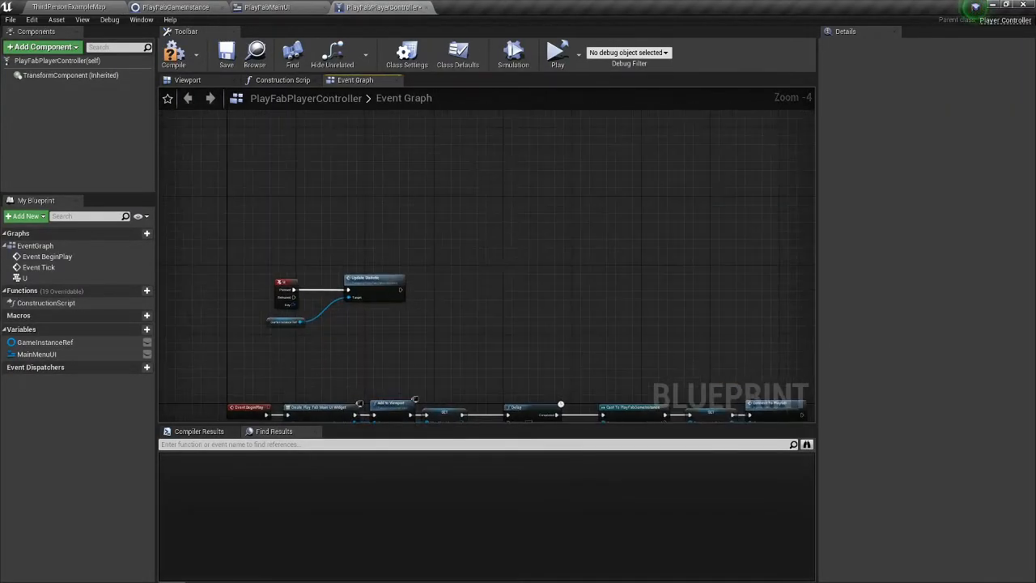
left_click_drag(357, 311, 468, 367)
left_click(176, 7)
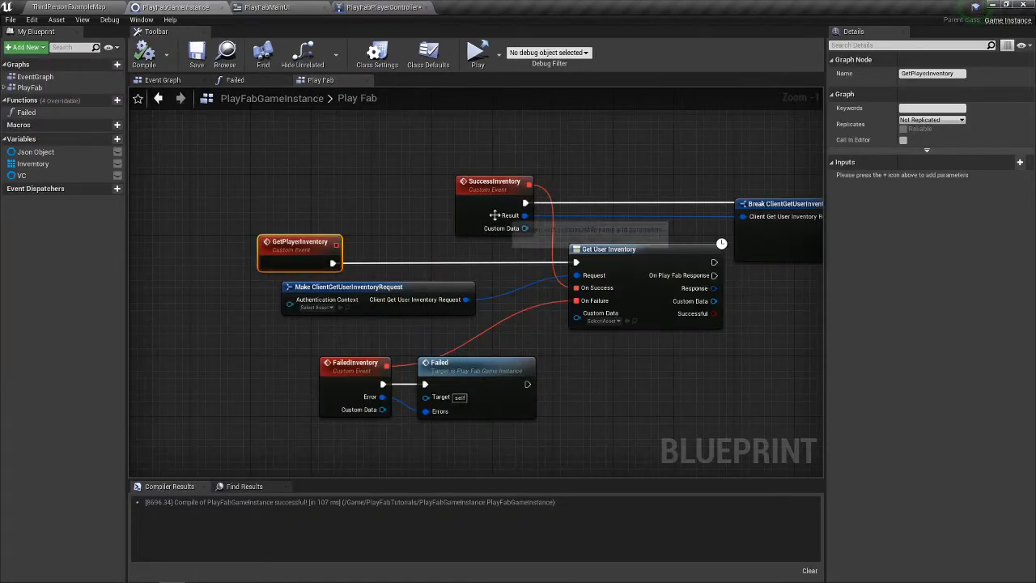
left_click(372, 7)
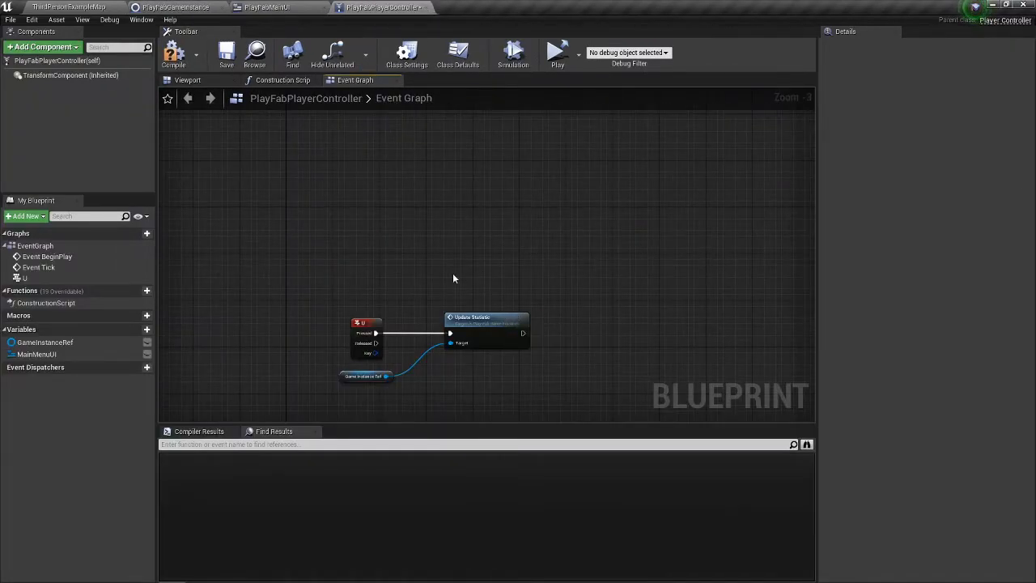
left_click_drag(634, 376, 475, 173)
left_click_drag(782, 316, 600, 315)
scroll(516, 299, "up", 2)
type("init")
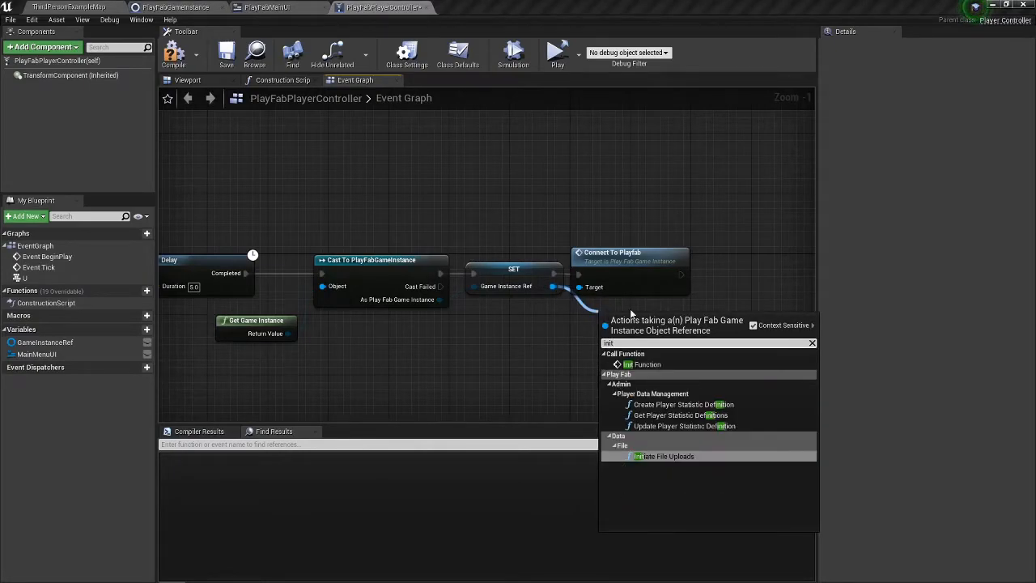
left_click(647, 364)
left_click_drag(659, 311, 755, 263)
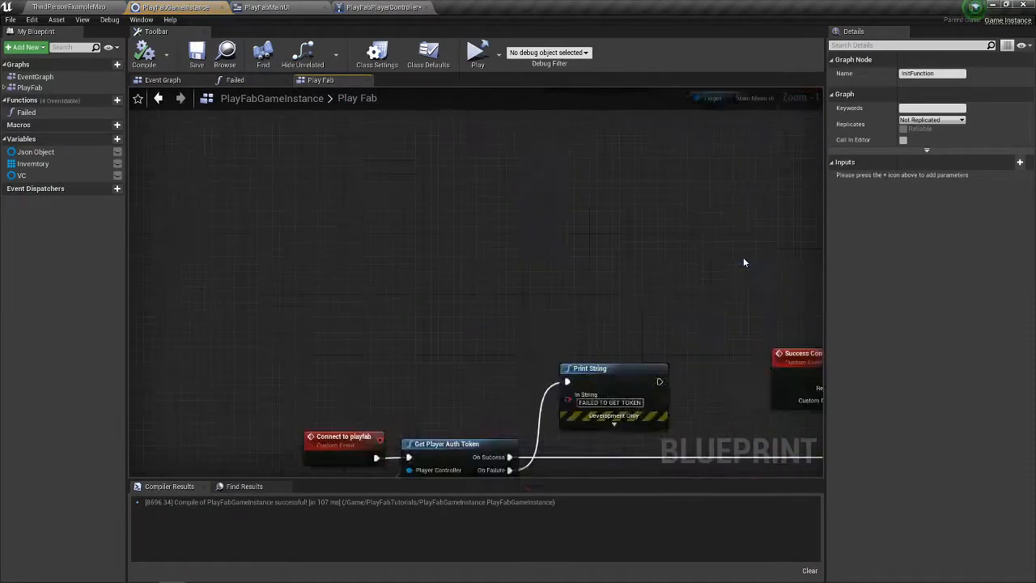
double_click(743, 257)
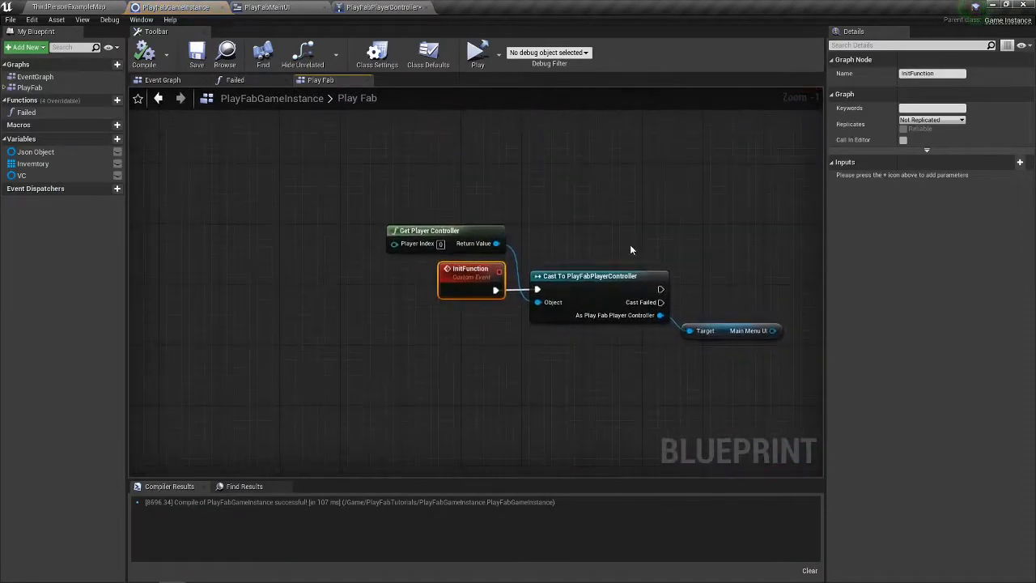
Place a Get Player Inventory call directly after InitFunction, moving the PlayFabPlayerController cast nodes above it
scroll(632, 249, "up", 1)
left_click_drag(678, 293, 504, 307)
left_click_drag(693, 277, 213, 309)
key("ctrl+v")
left_click_drag(361, 289, 543, 369)
left_click_drag(348, 308, 347, 152)
left_click_drag(341, 249, 323, 310)
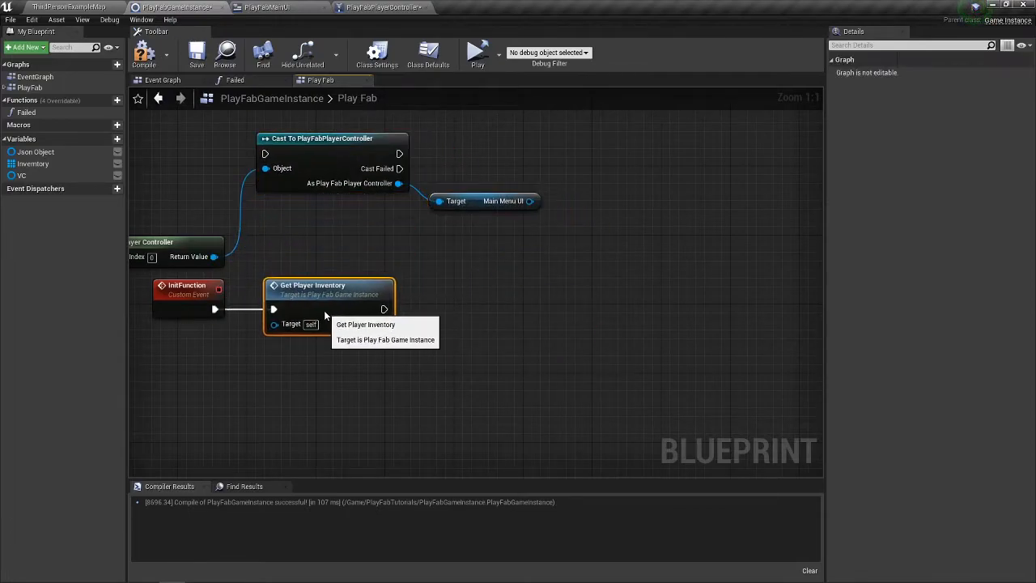
Open the GetPlayerInventory event and examine how its success branch stores the inventory and virtual currency
double_click(314, 312)
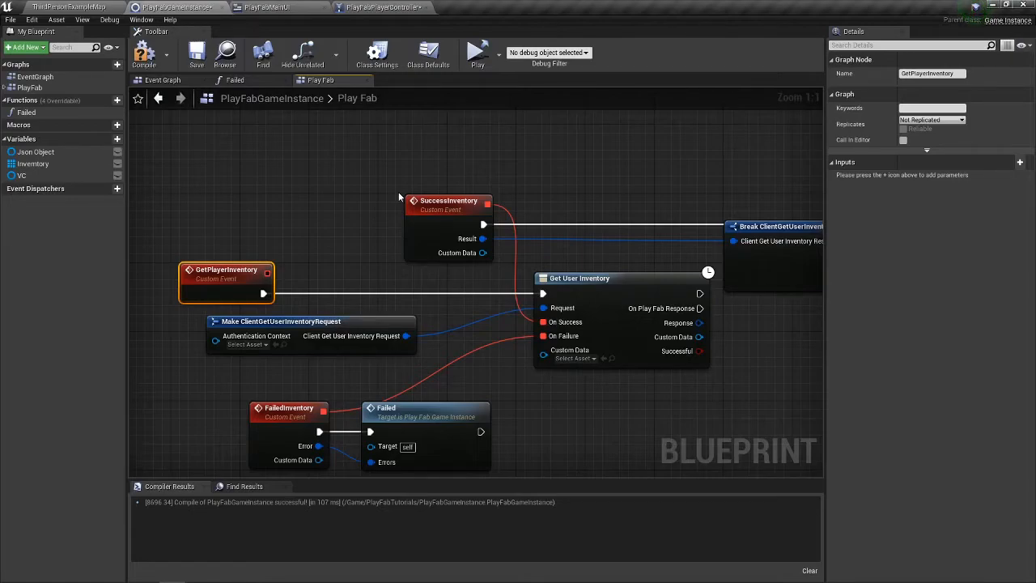
scroll(398, 192, "down", 2)
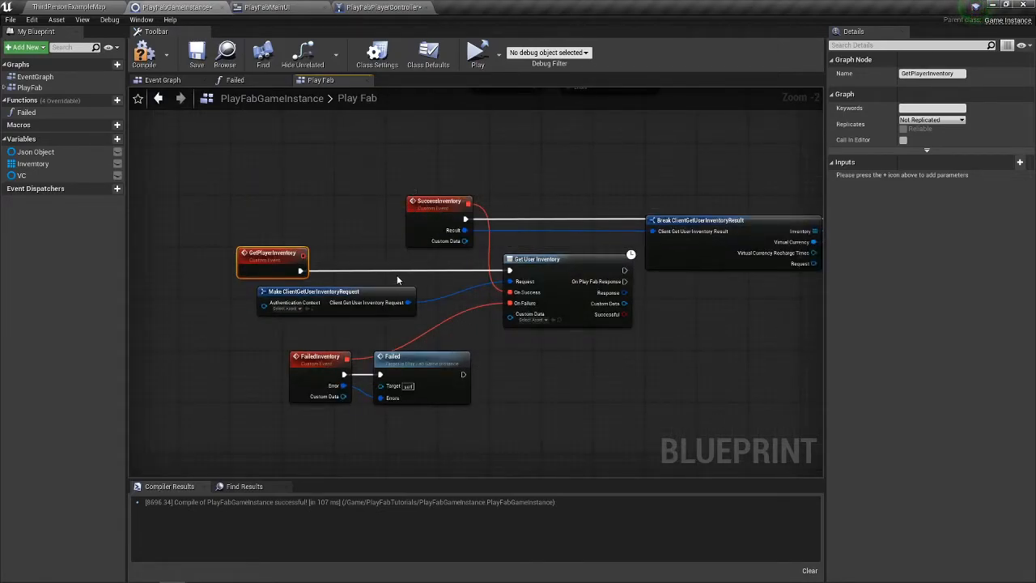
left_click_drag(533, 170, 326, 170)
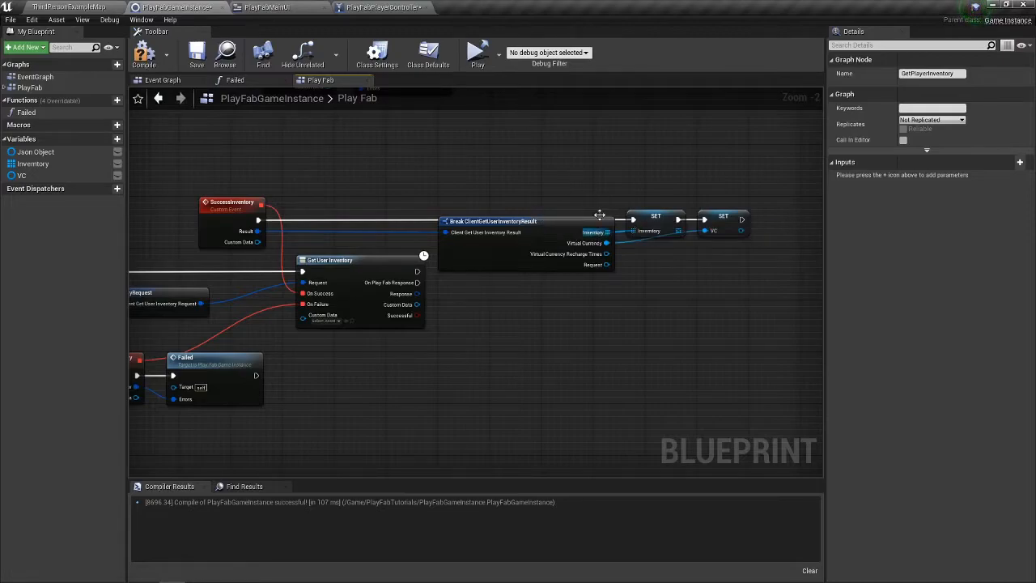
scroll(527, 186, "down", 5)
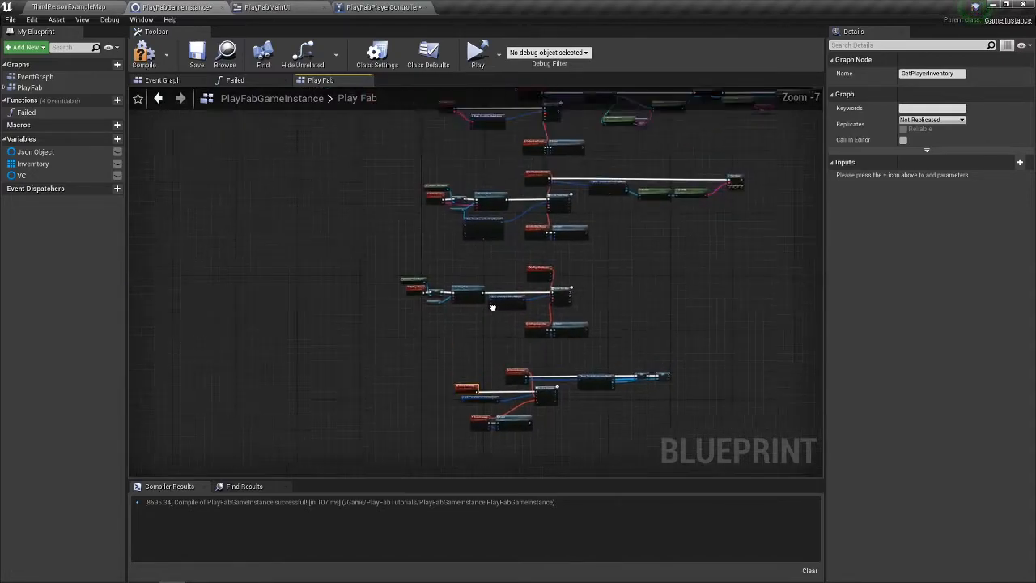
scroll(473, 211, "up", 5)
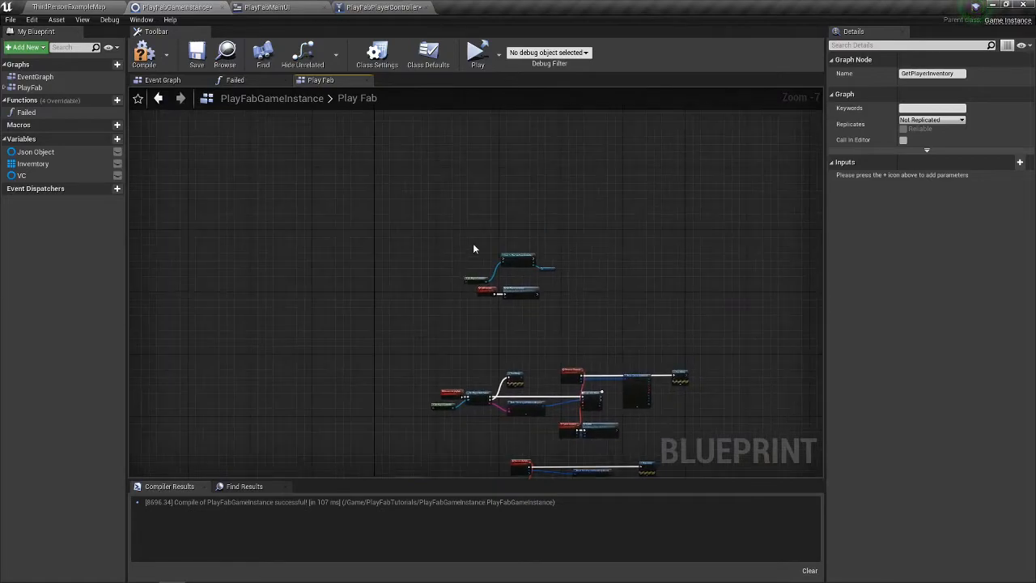
Relocate the Get Player Controller, Cast To PlayFabPlayerController and Main Menu UI nodes from above InitFunction to the SuccessInventory branch
left_click_drag(503, 283, 740, 376)
scroll(689, 344, "down", 6)
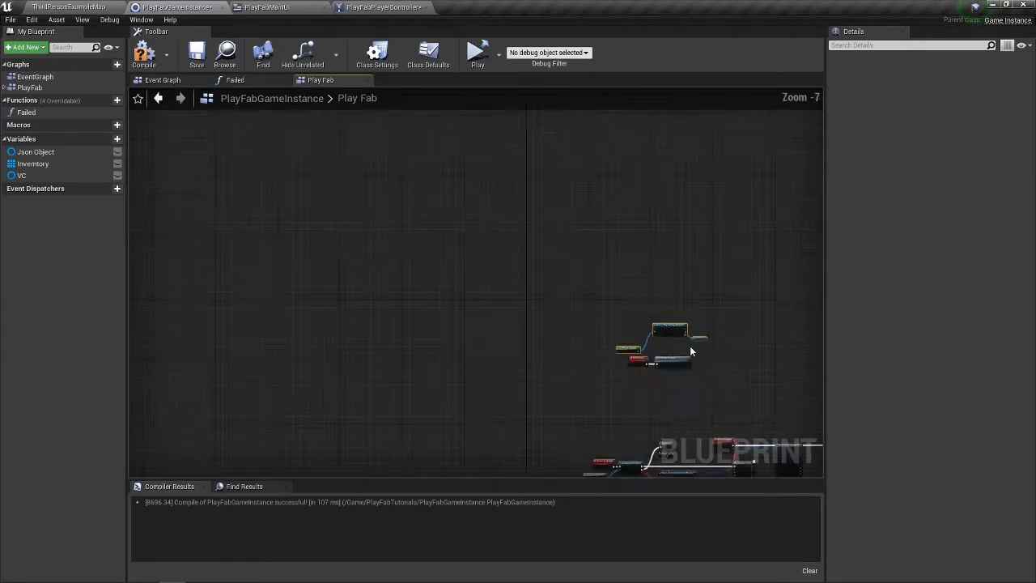
scroll(527, 172, "up", 6)
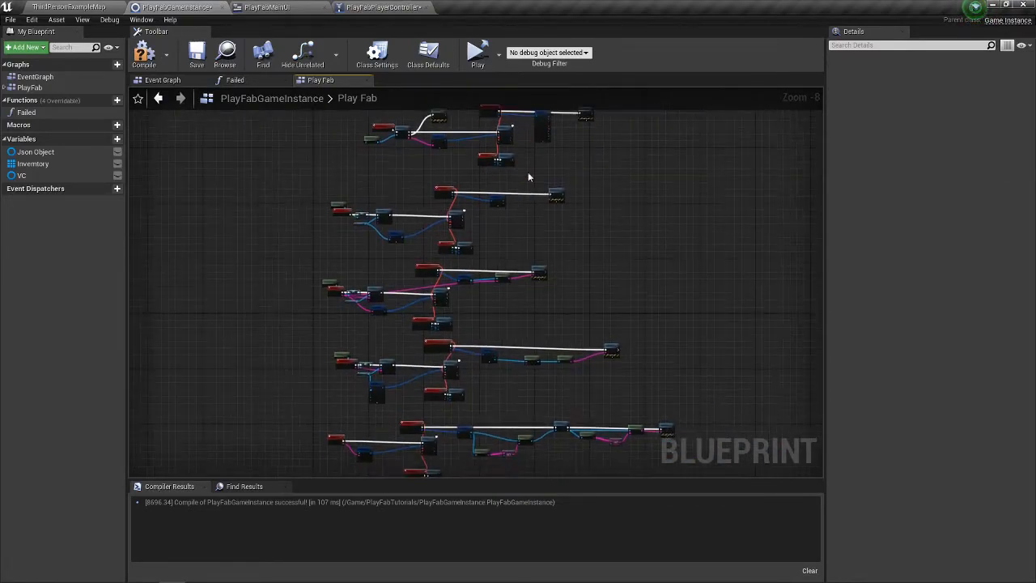
left_click_drag(493, 338, 555, 284)
key("ctrl+v")
Connect the PlayFabPlayerController cast after the VC setter, and arrange the Get Player Controller and Main Menu UI nodes around it
left_click_drag(478, 215, 537, 314)
scroll(464, 319, "up", 2)
left_click_drag(457, 303, 507, 304)
left_click_drag(444, 386, 435, 351)
left_click(534, 317)
left_click(729, 346)
left_click_drag(764, 310, 618, 304)
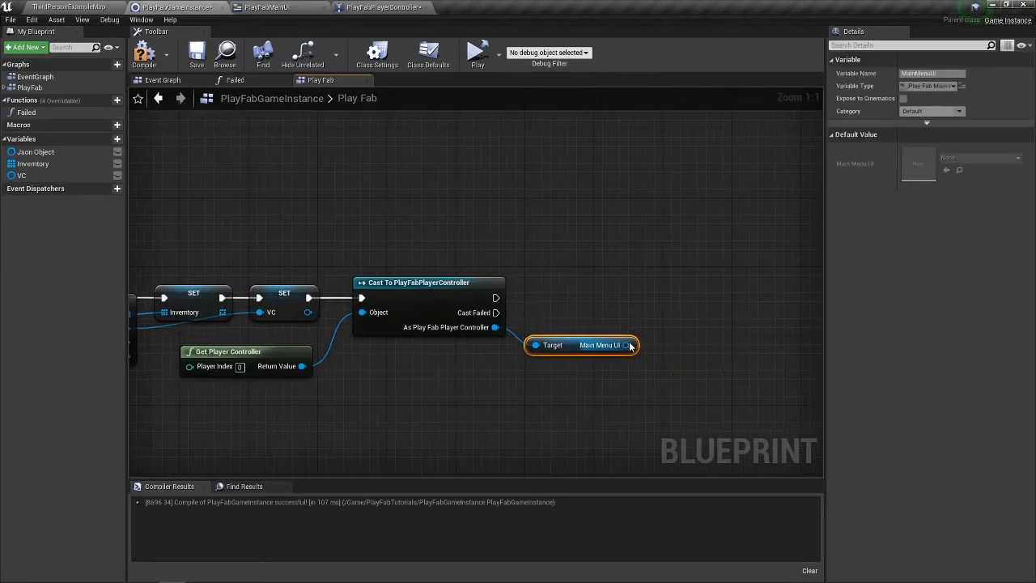
Get VC_Text from Main Menu UI and add a SetText (Text) call targeting it
left_click_drag(627, 344, 654, 334)
type("vc")
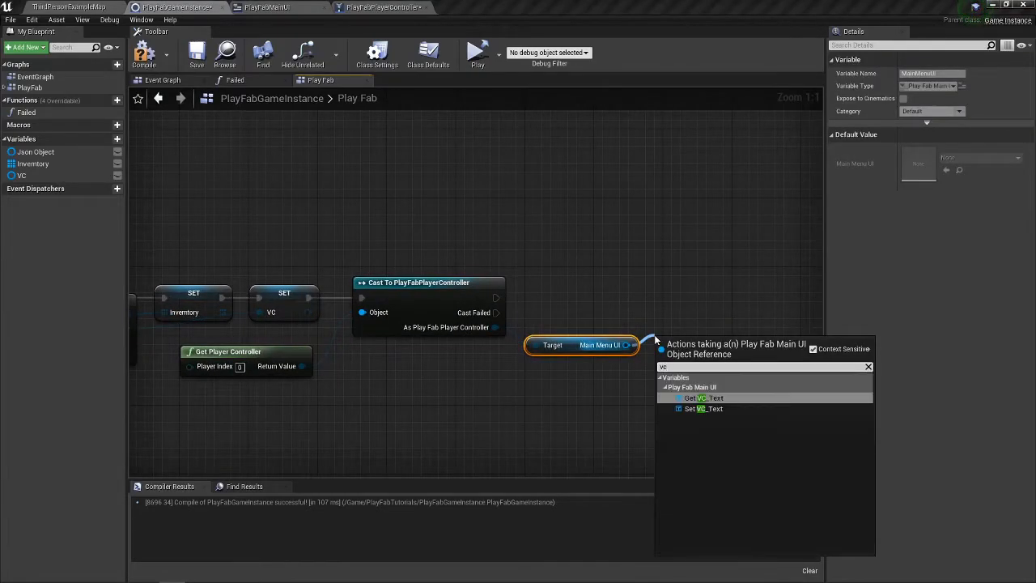
left_click(720, 399)
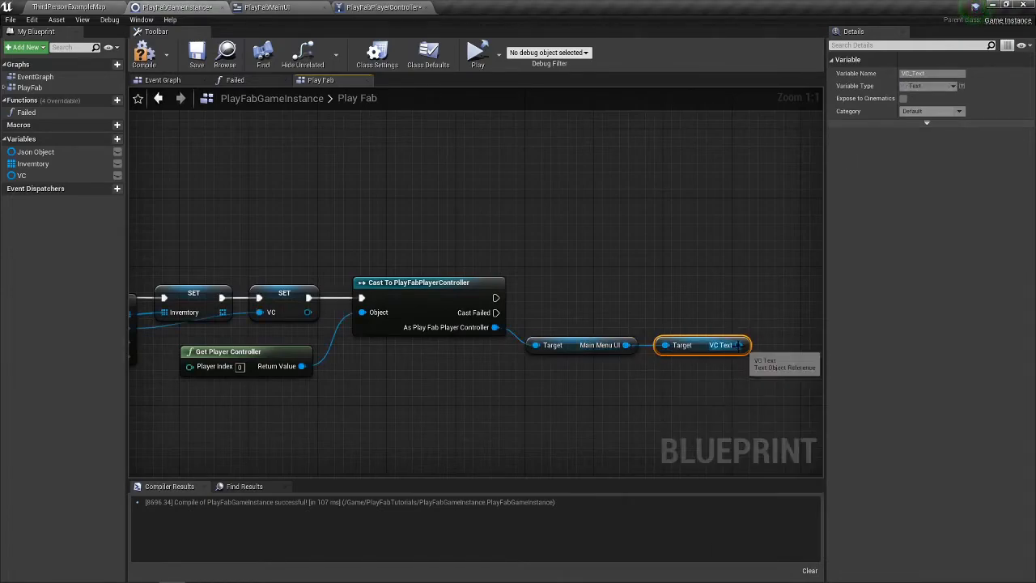
left_click_drag(737, 345, 781, 318)
type("set text")
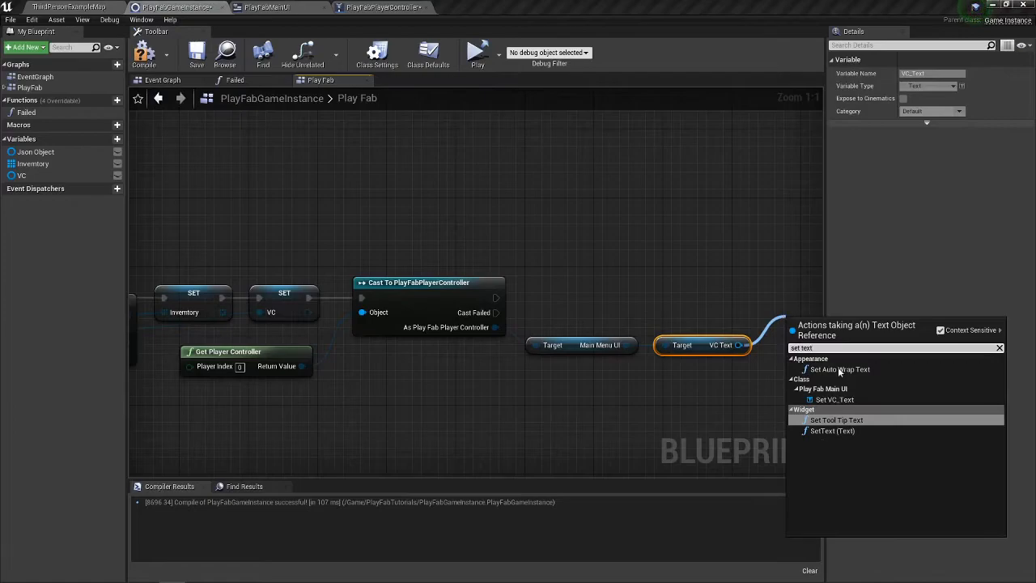
Add a SetText (Text) node targeting VC Text and run it after the cast to PlayFabPlayerController
left_click(826, 430)
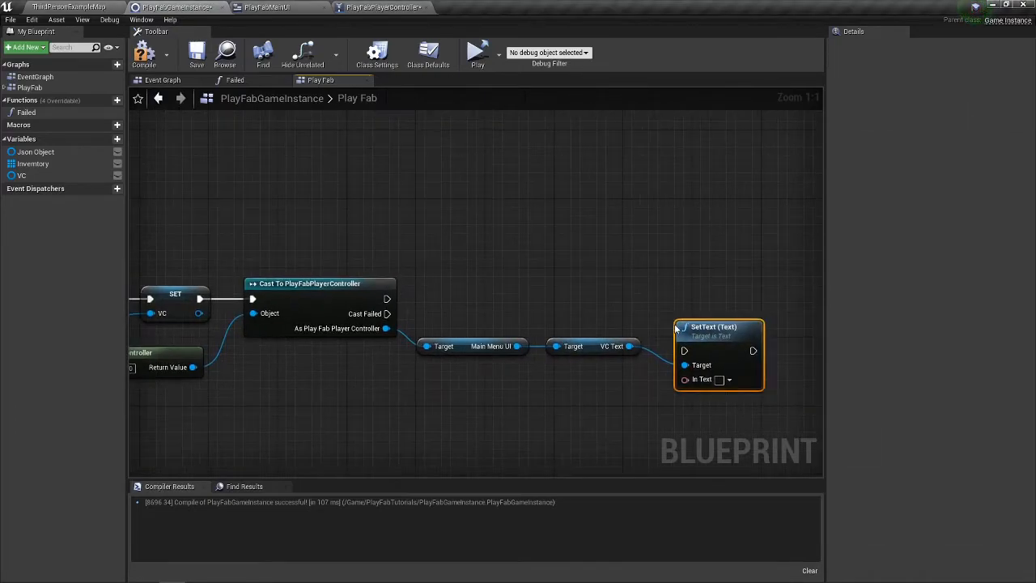
left_click_drag(709, 307, 386, 299)
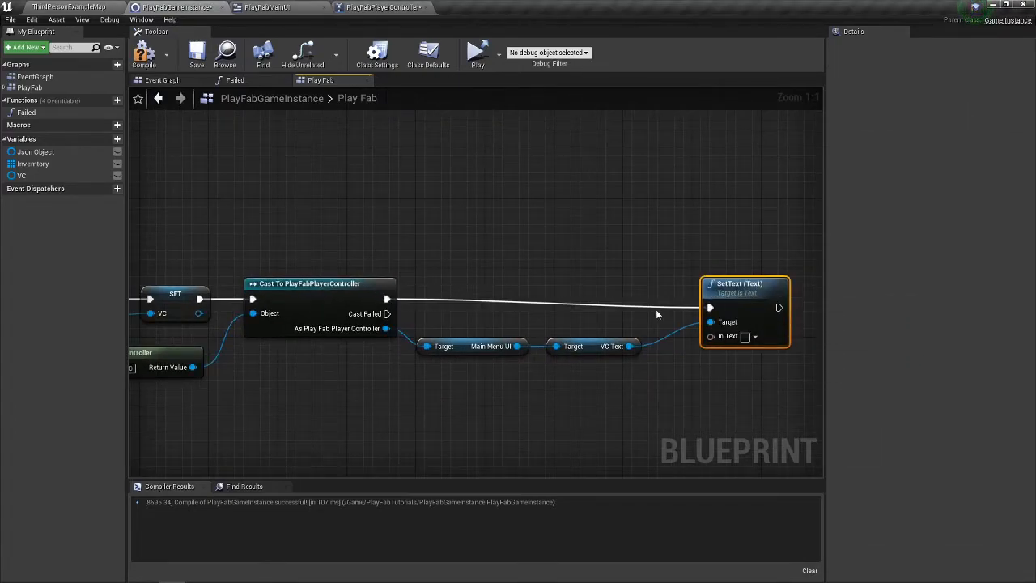
left_click_drag(732, 294, 736, 285)
Add a Get Number Field node targeting the VC value output by its SET node
left_click_drag(583, 278, 733, 261)
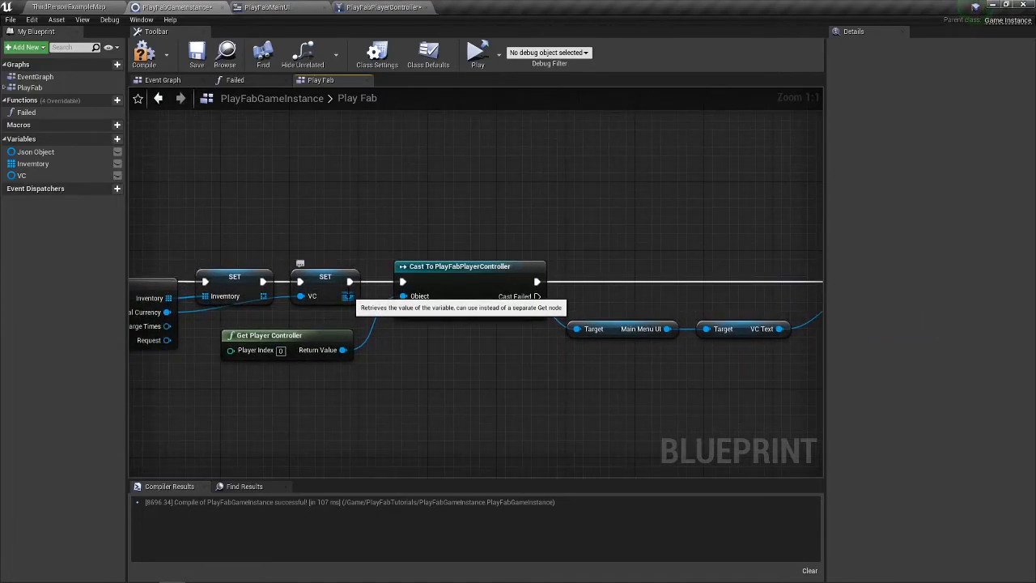
left_click_drag(348, 296, 431, 399)
type("get number")
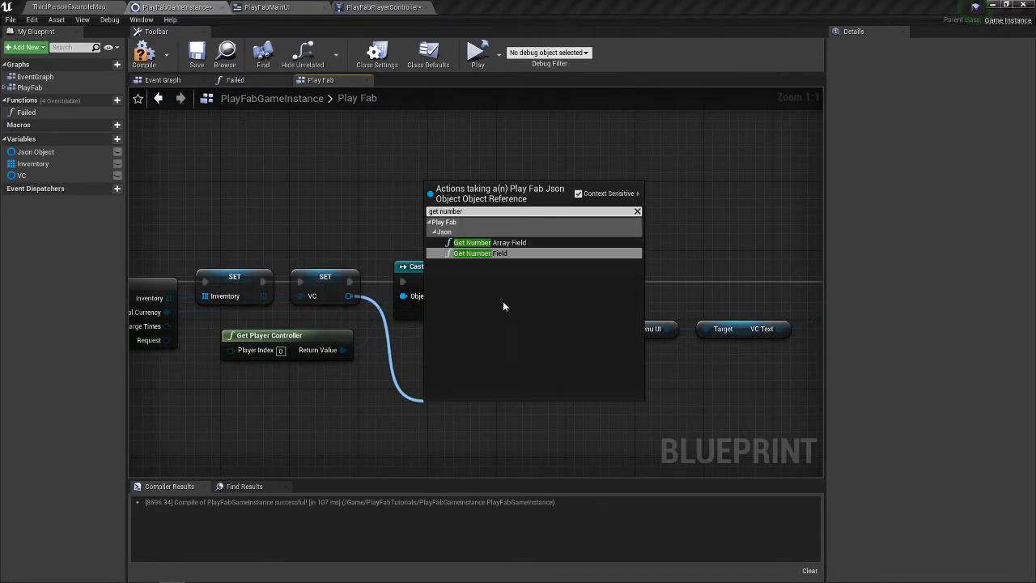
left_click(508, 253)
left_click_drag(516, 407, 602, 390)
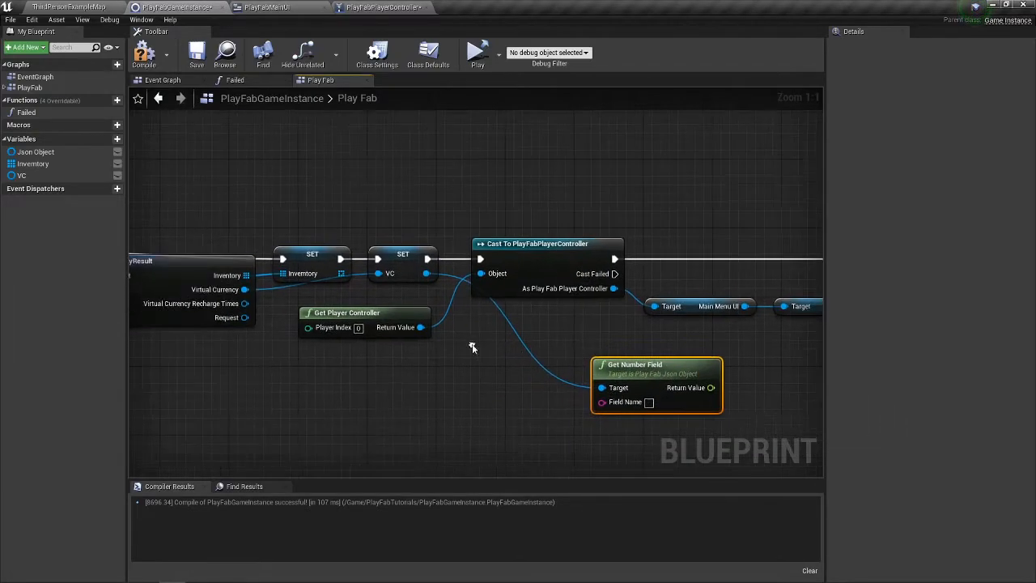
Add a Get Field Names node from VC and feed element 0 of its array through a Get into Get Number Field's Field Name
left_click_drag(427, 274, 409, 395)
type("get field names")
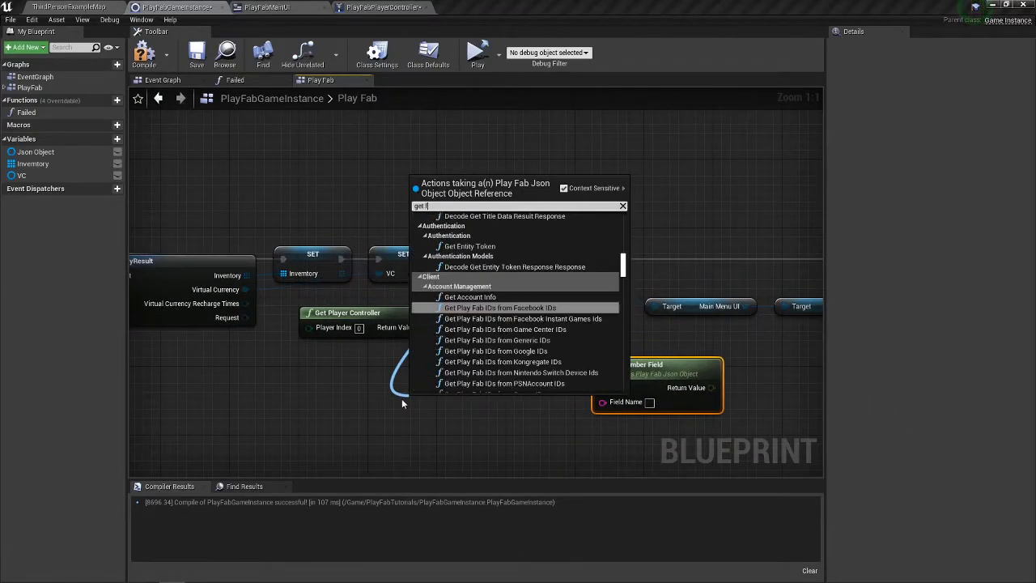
key("Return")
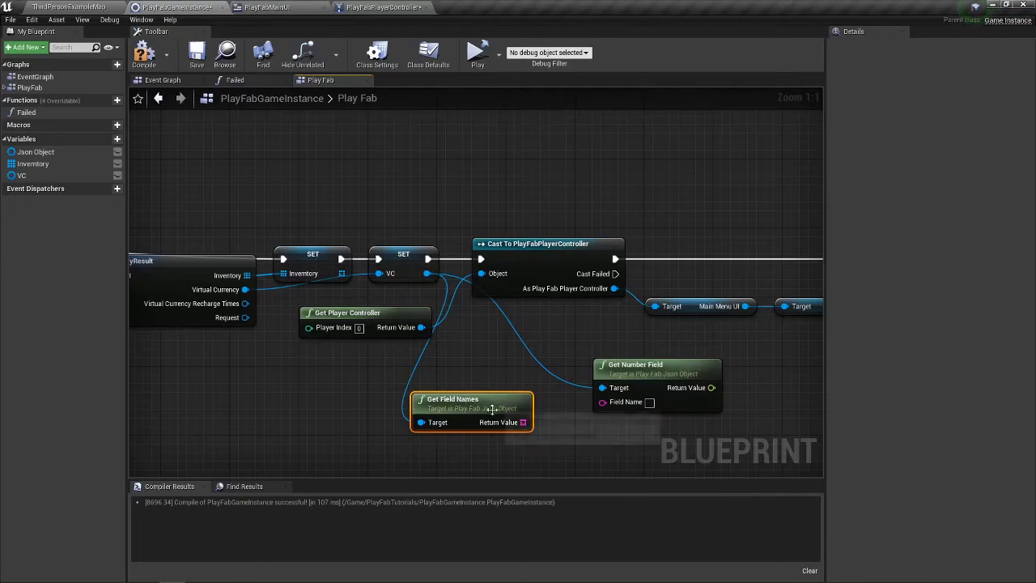
type("get")
left_click_drag(523, 421, 591, 404)
left_click(603, 252)
left_click(602, 402)
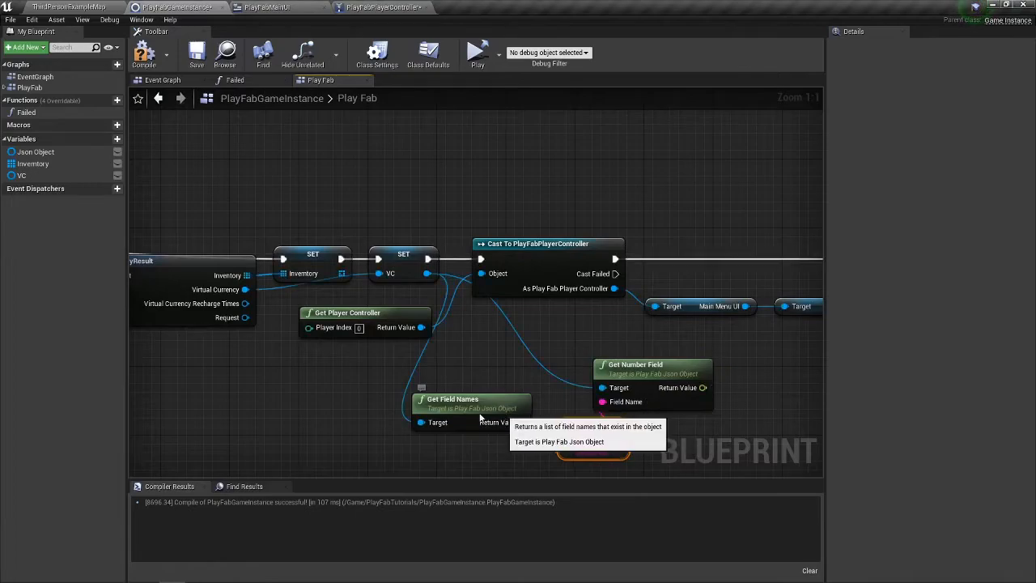
Tidy the graph by spacing out Get Field Names and the array Get, and place Get Player Controller above the SET nodes
left_click_drag(477, 400, 416, 400)
left_click_drag(593, 434, 515, 430)
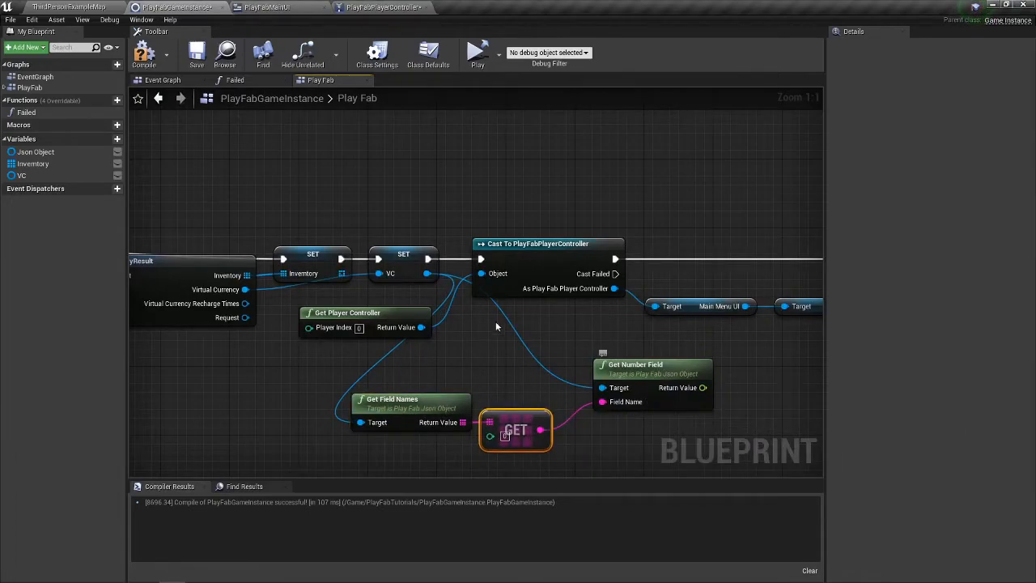
left_click_drag(421, 327, 409, 253)
left_click_drag(388, 313, 389, 218)
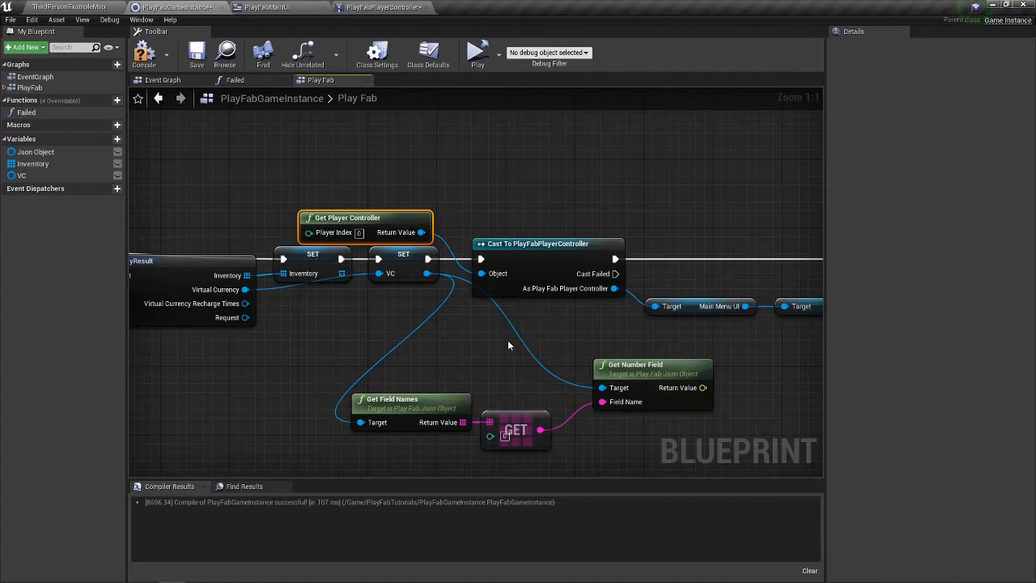
Connect Get Number Field's return value to SetText's In Text through a ToText (float) conversion
left_click_drag(547, 340, 304, 340)
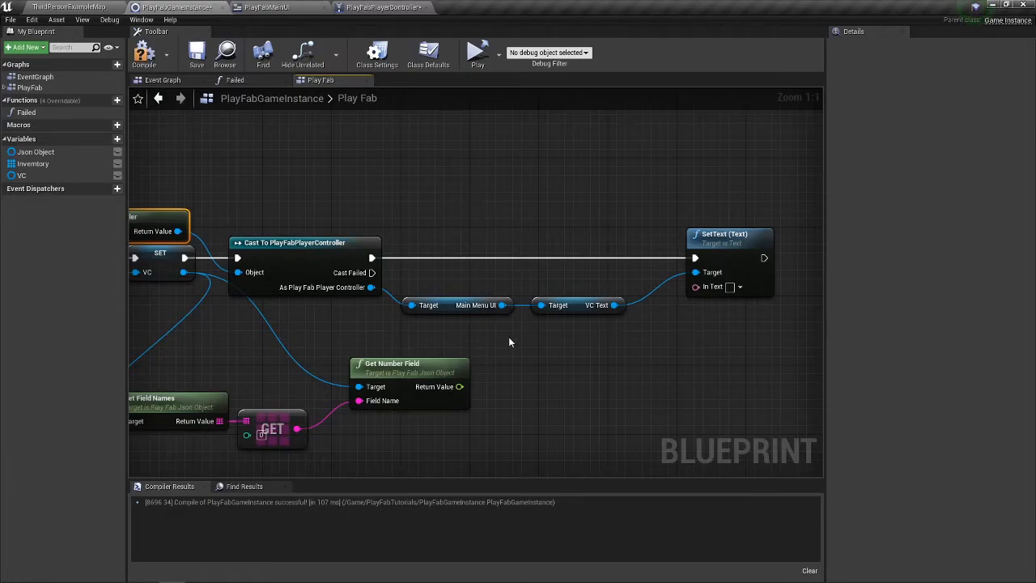
left_click_drag(516, 369, 563, 349)
left_click_drag(490, 369, 733, 273)
left_click_drag(610, 306, 617, 372)
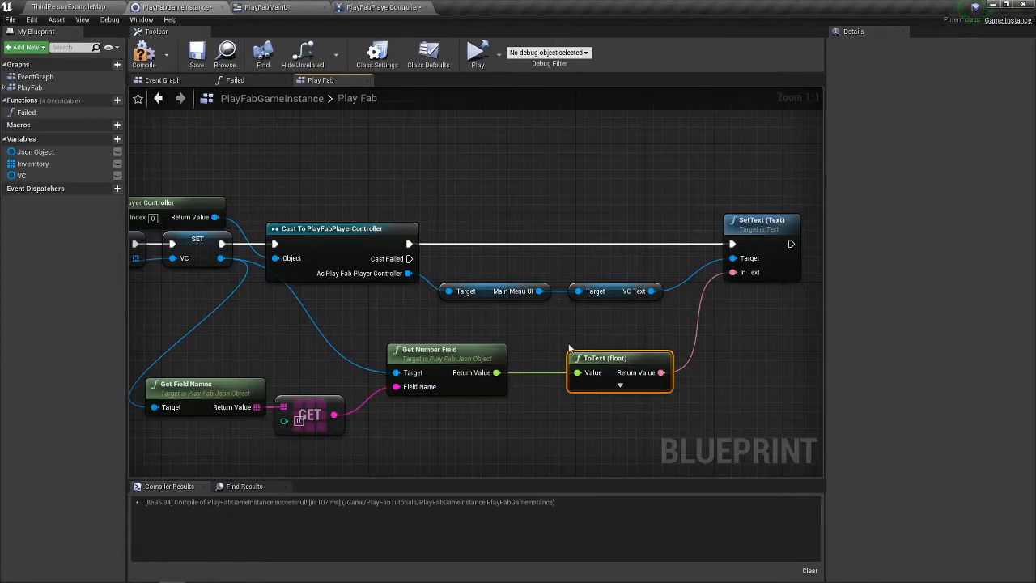
left_click_drag(539, 372, 433, 368)
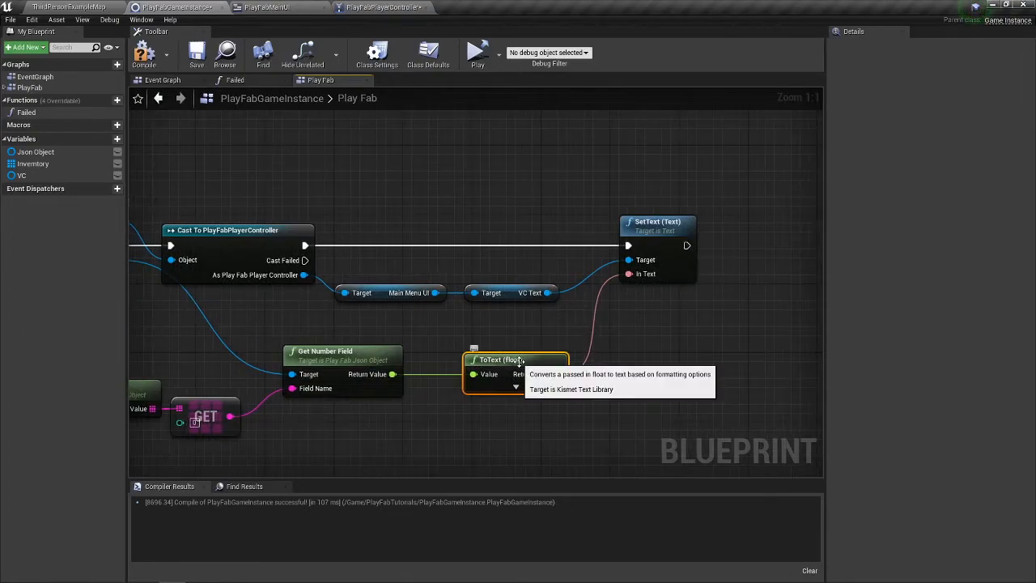
left_click_drag(535, 325, 475, 324)
left_click_drag(486, 217, 575, 369)
left_click(613, 314)
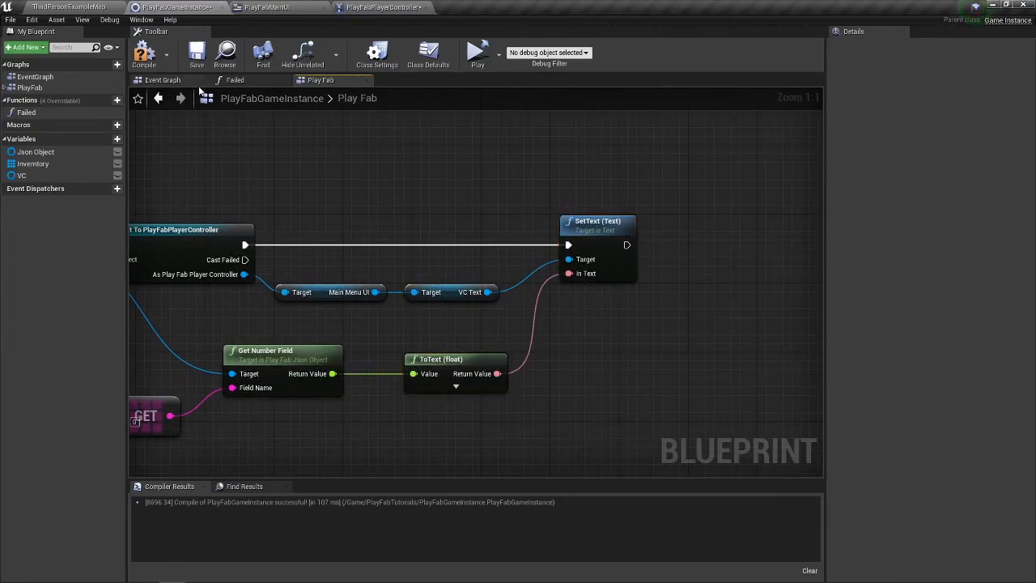
Compile and save the PlayFabGameInstance and PlayFabPlayerController blueprints
left_click(151, 61)
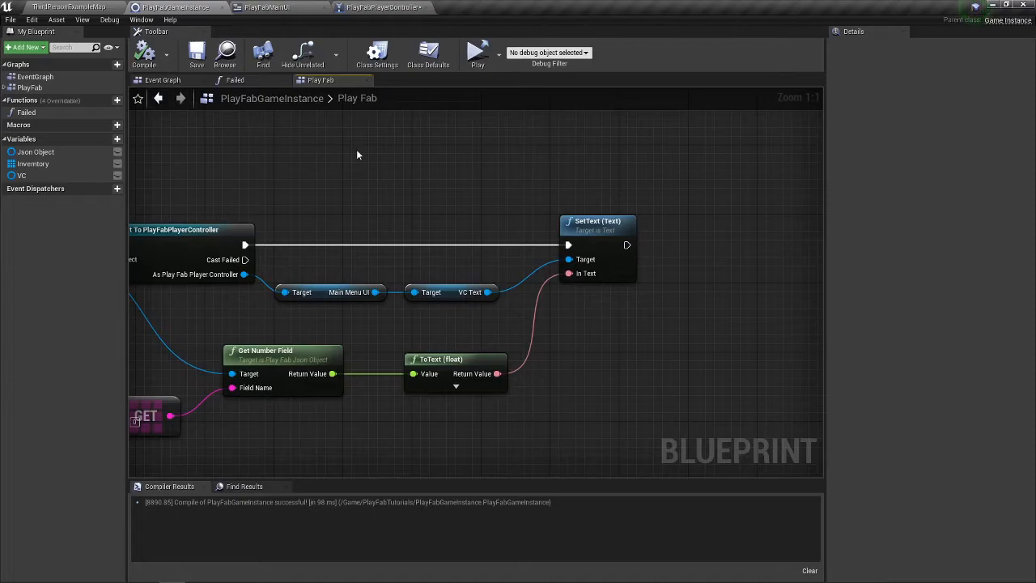
left_click(409, 7)
left_click(175, 59)
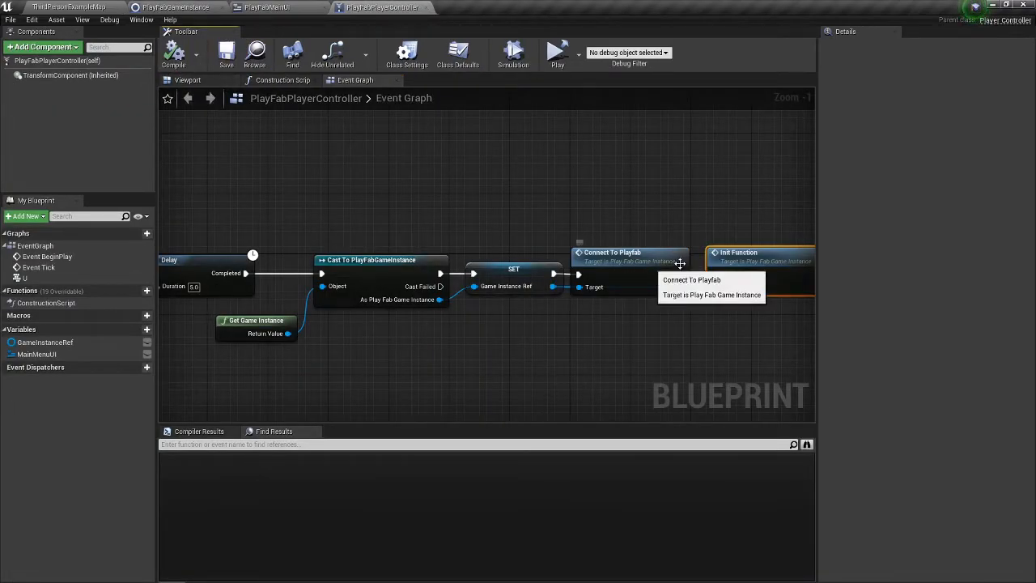
Open the InitFunction event's definition and delete the unused Get Player Controller, player controller cast and attached nodes near it
double_click(716, 261)
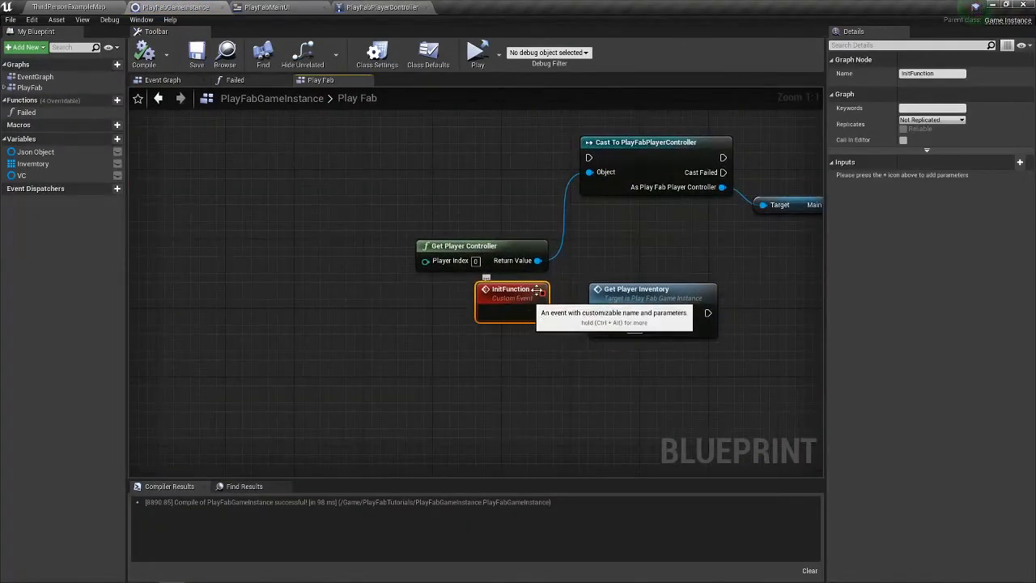
left_click_drag(425, 158, 728, 260)
key("Delete")
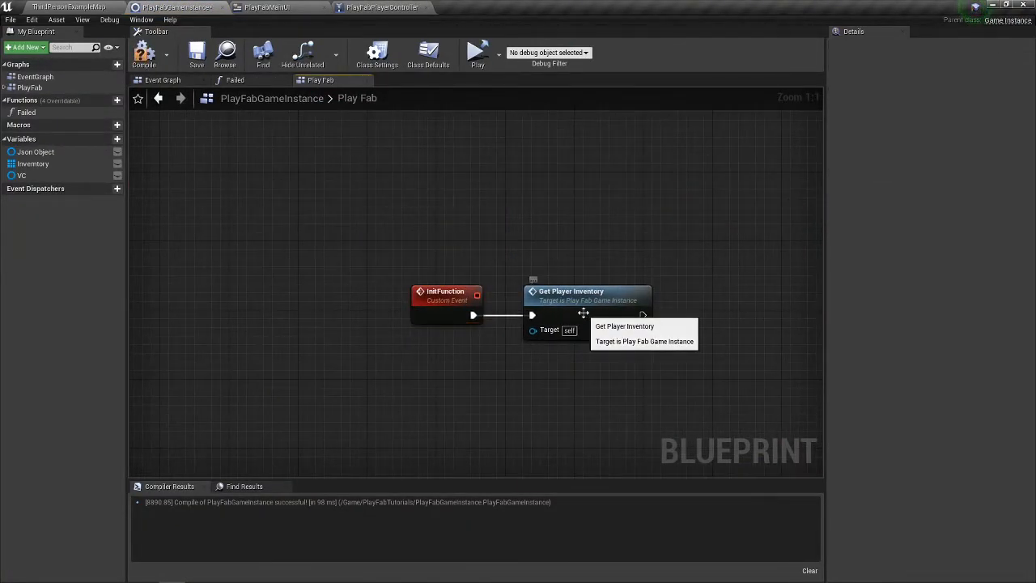
Open the GetPlayerInventory event and examine its success chain through to the SetText node
double_click(583, 312)
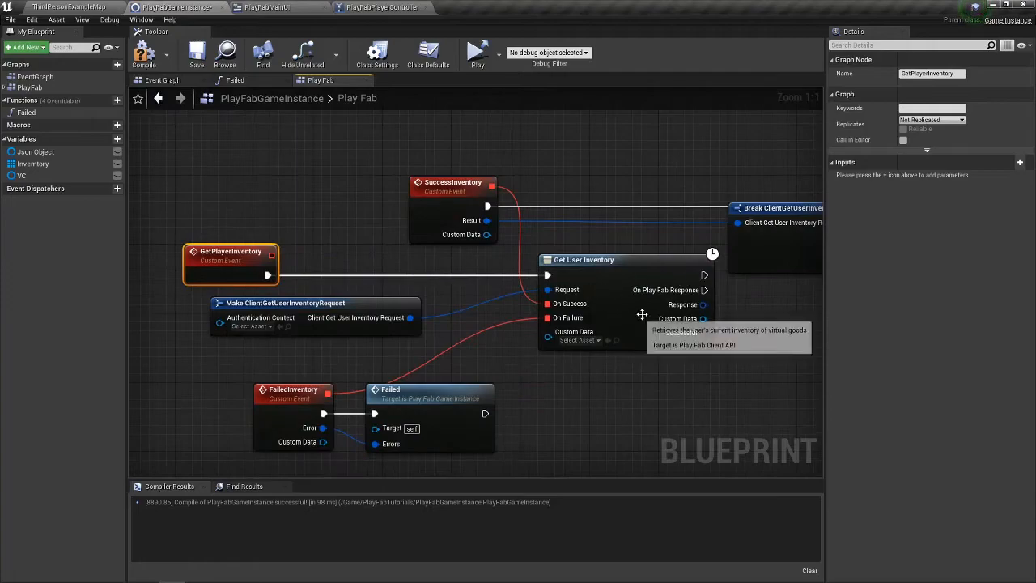
scroll(602, 296, "down", 1)
left_click_drag(676, 342, 330, 323)
left_click_drag(578, 276, 466, 273)
left_click(379, 217)
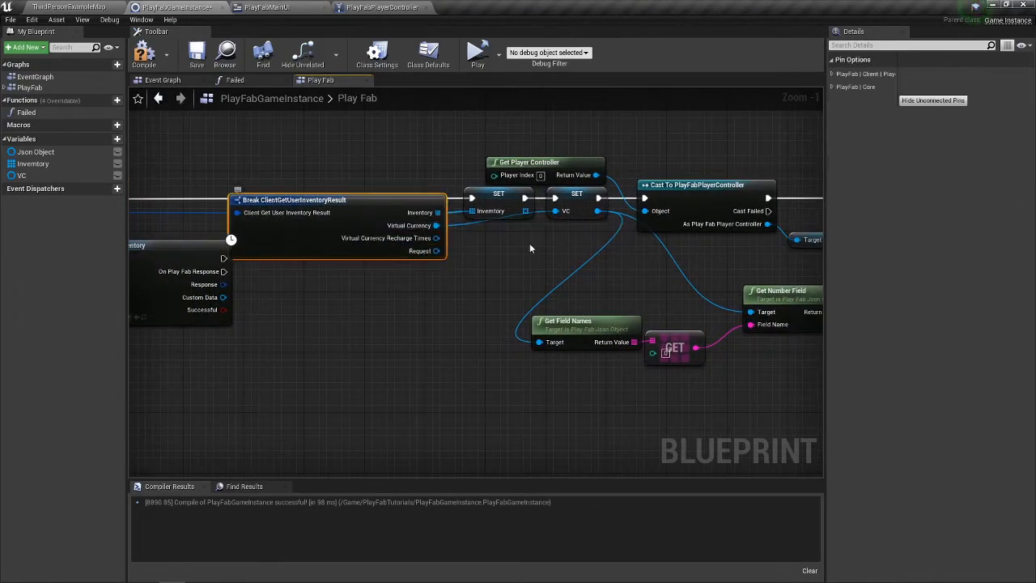
left_click_drag(618, 232, 493, 233)
left_click_drag(578, 202, 422, 206)
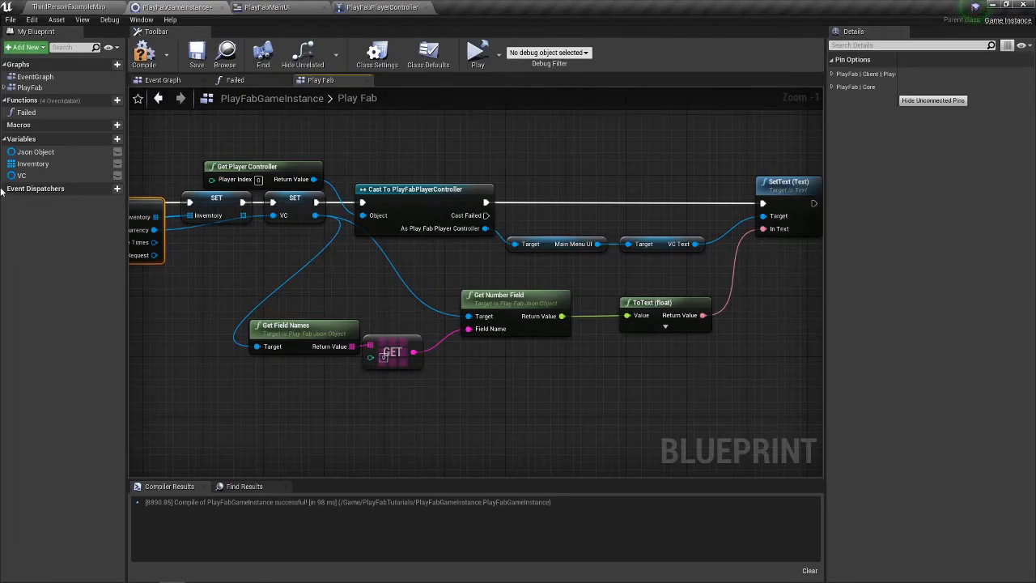
Compile and save PlayFabGameInstance, and run the game in a standalone window to check the virtual currency text
left_click(144, 53)
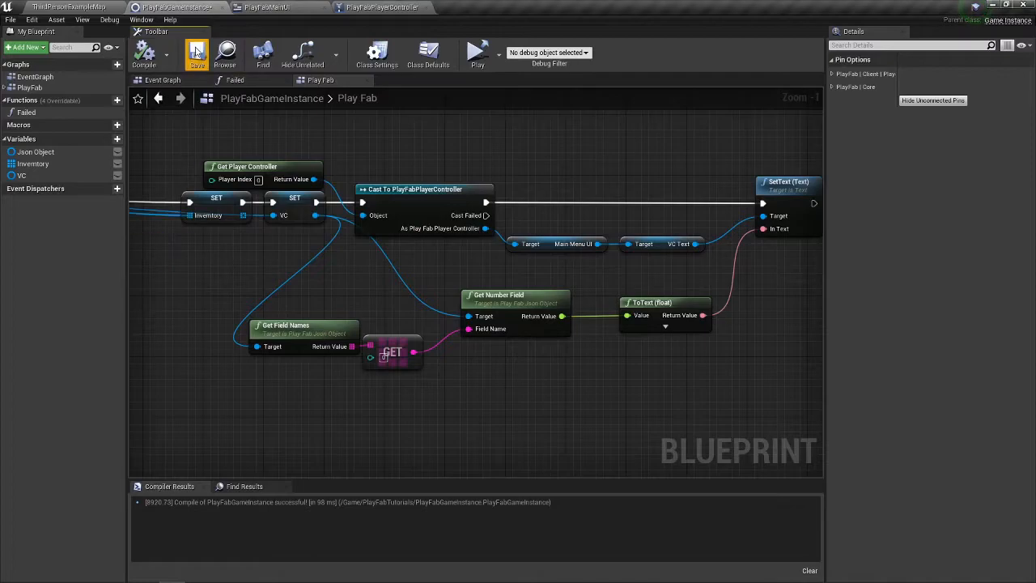
left_click(476, 54)
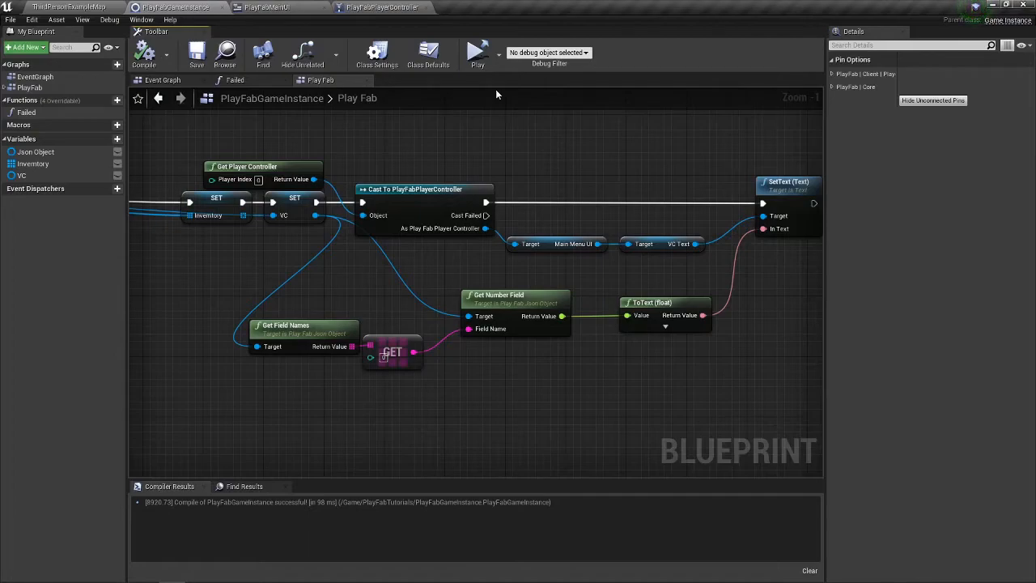
mouse_move(165, 575)
left_click_drag(178, 385, 230, 367)
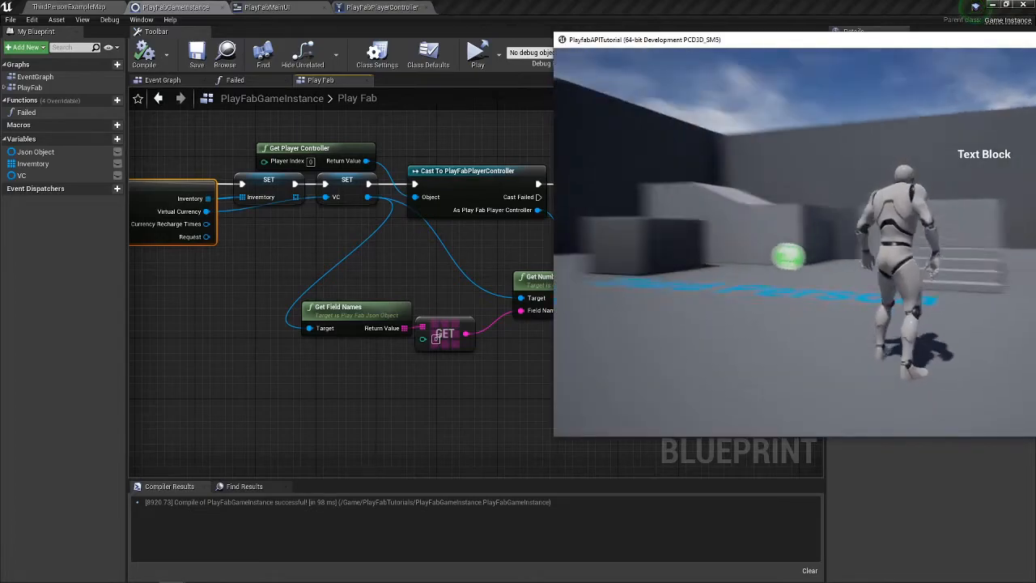
key("Escape")
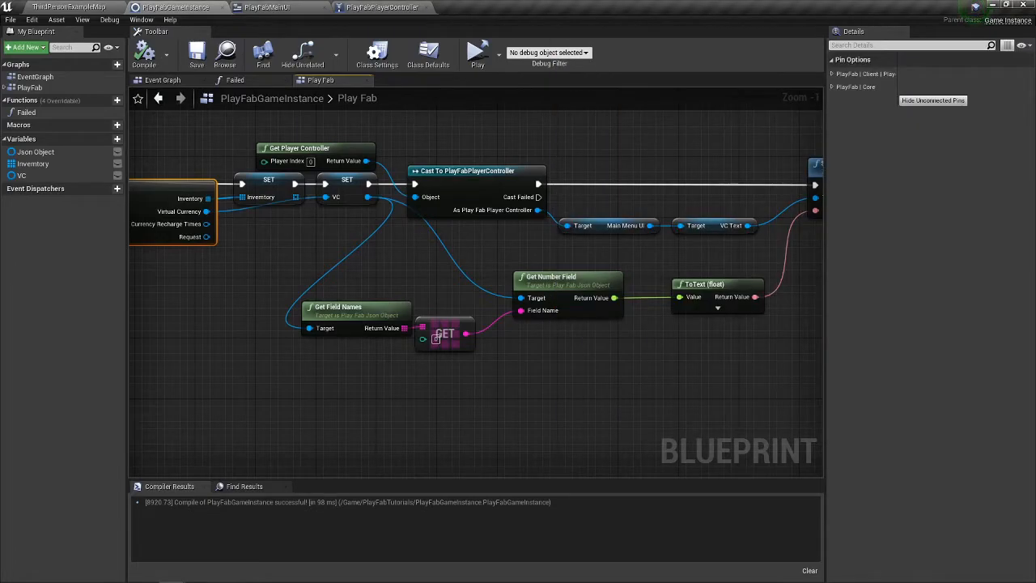
key("alt+Tab")
left_click_drag(1022, 52, 788, 65)
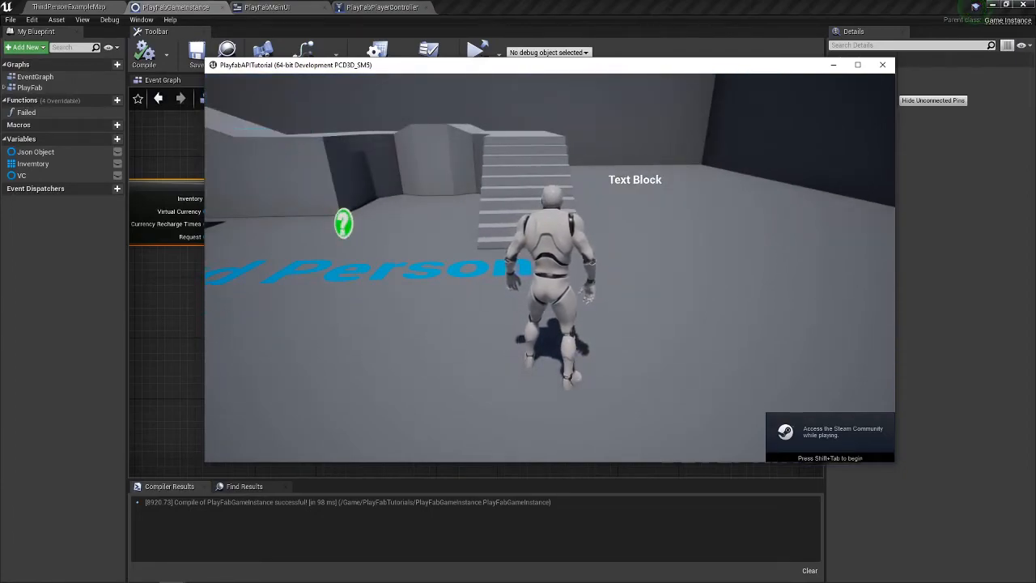
key("alt+Tab")
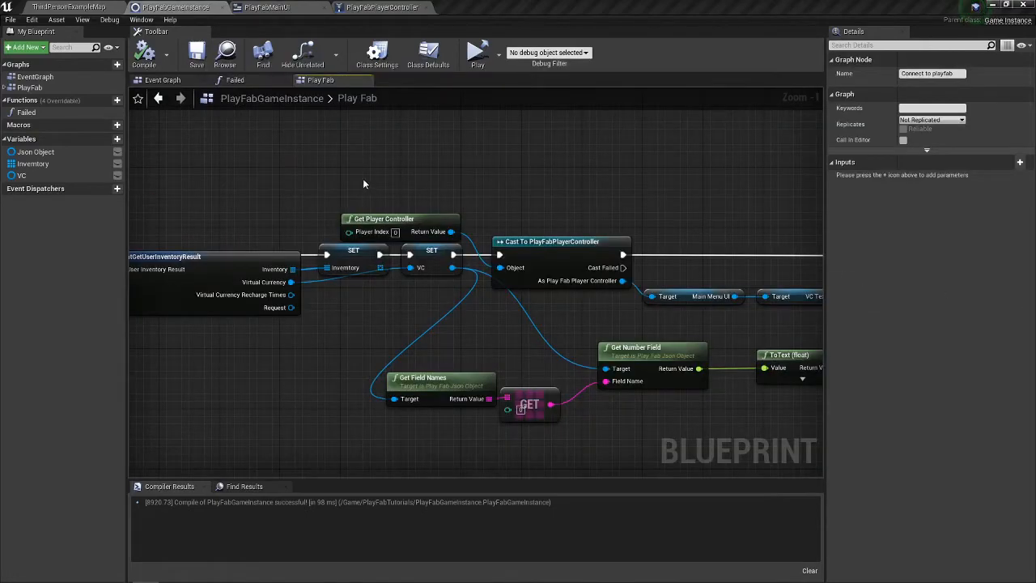
Cut the Init Function call that follows Connect To Playfab in the PlayFabPlayerController event graph
left_click(383, 7)
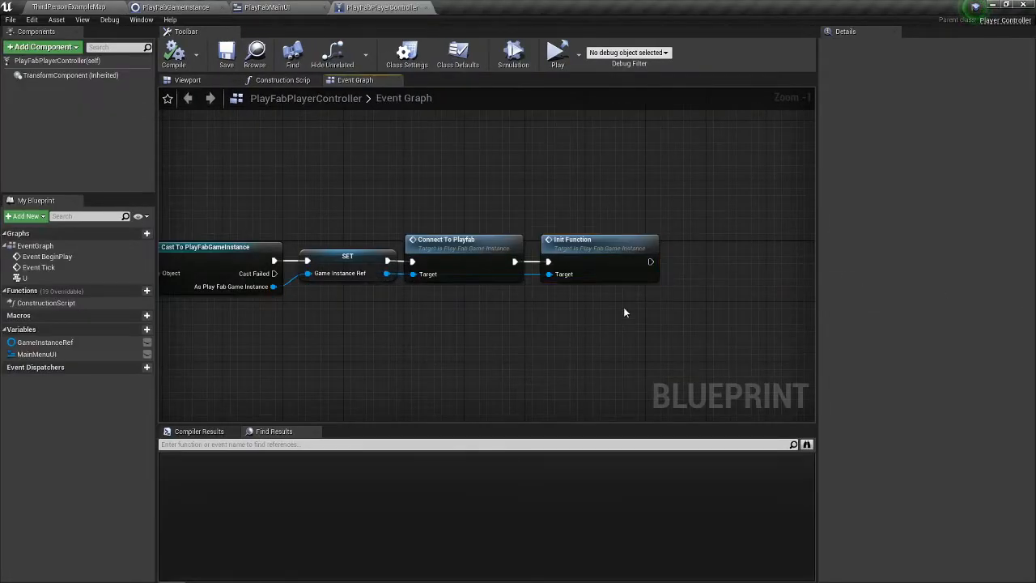
left_click(608, 254)
key("Delete")
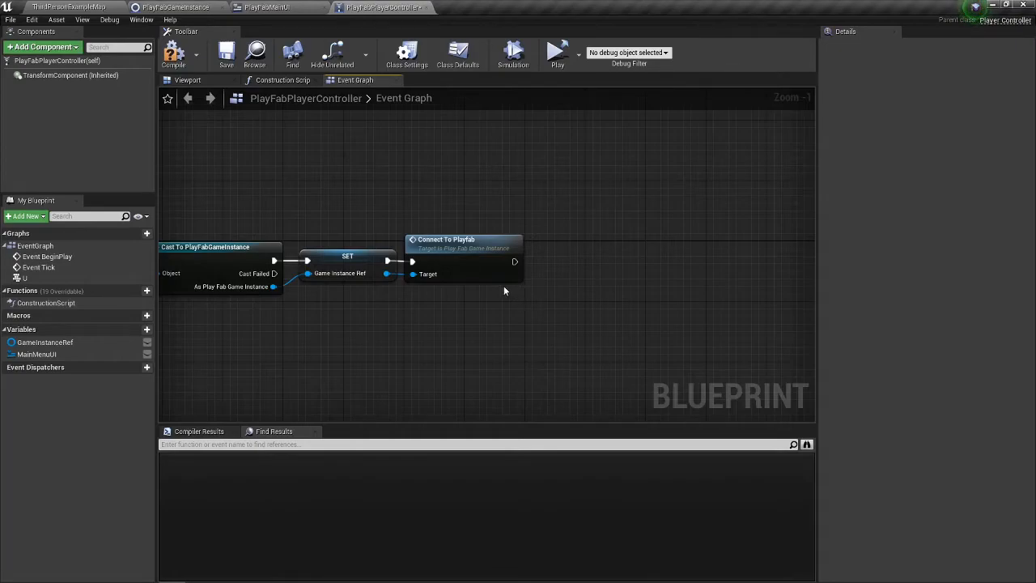
Paste the Init Function call into Connect to playfab's login success chain and run it after the "SUCCESSFULL CONNECTED" Print String
double_click(437, 263)
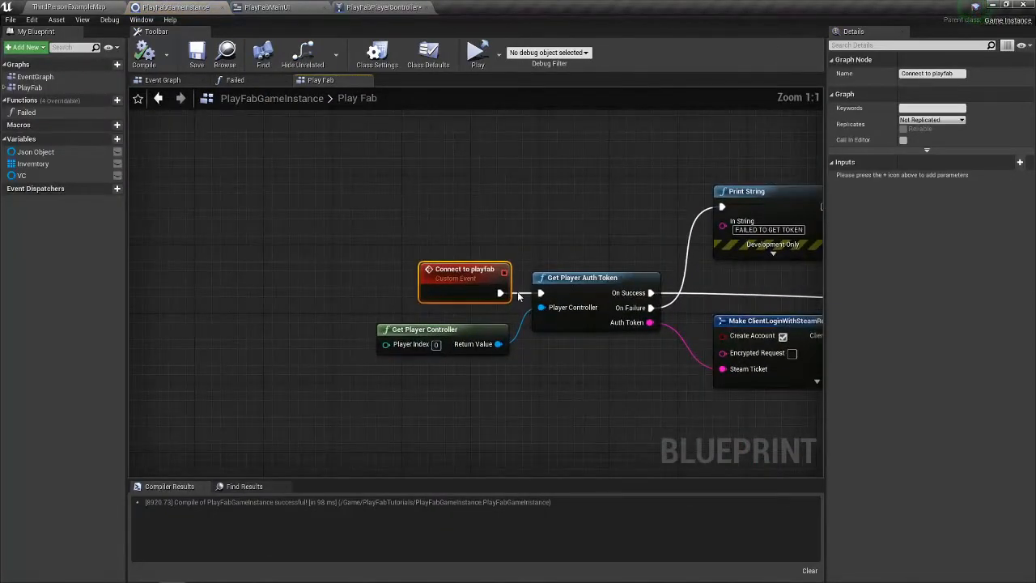
left_click_drag(523, 244, 254, 250)
scroll(564, 279, "down", 1)
left_click_drag(561, 278, 415, 283)
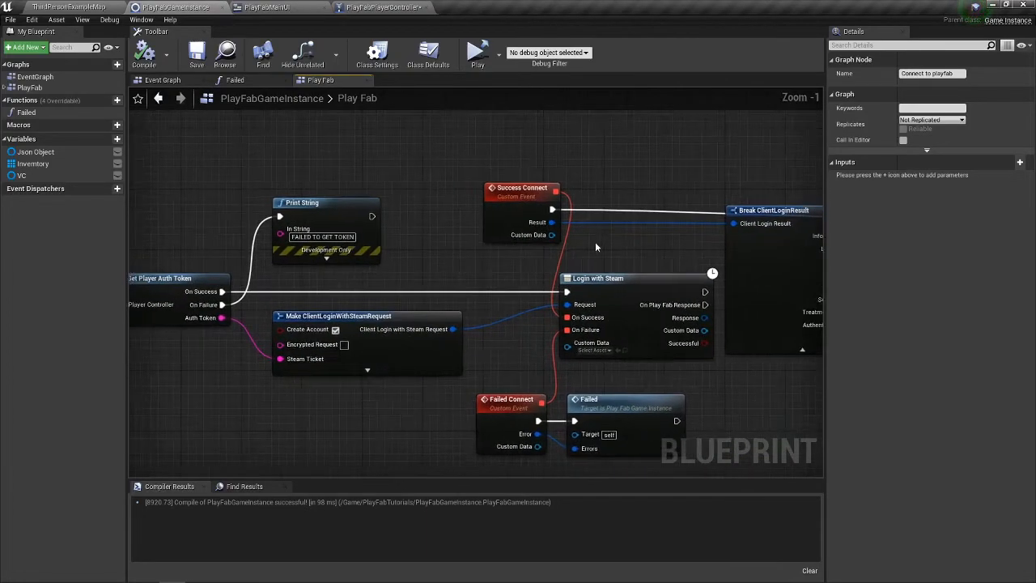
left_click_drag(589, 212, 340, 216)
left_click_drag(675, 178, 543, 193)
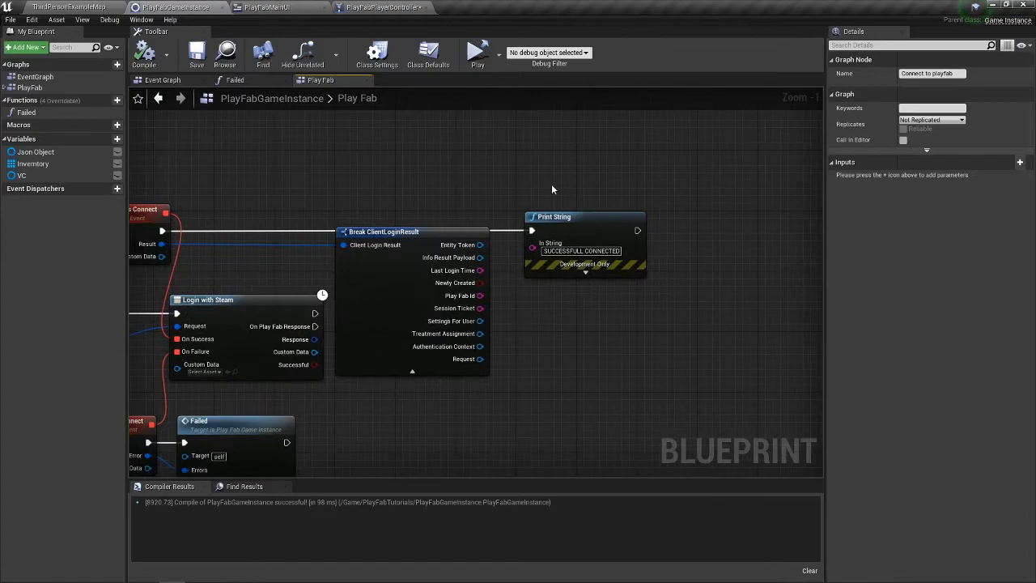
key("ctrl+v")
left_click_drag(675, 202, 638, 230)
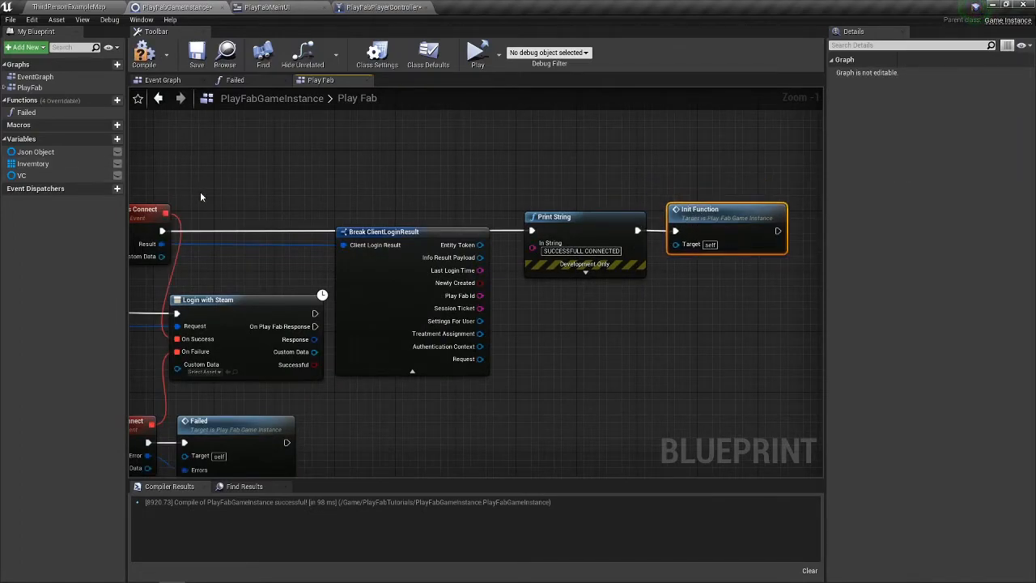
left_click_drag(129, 236, 183, 216)
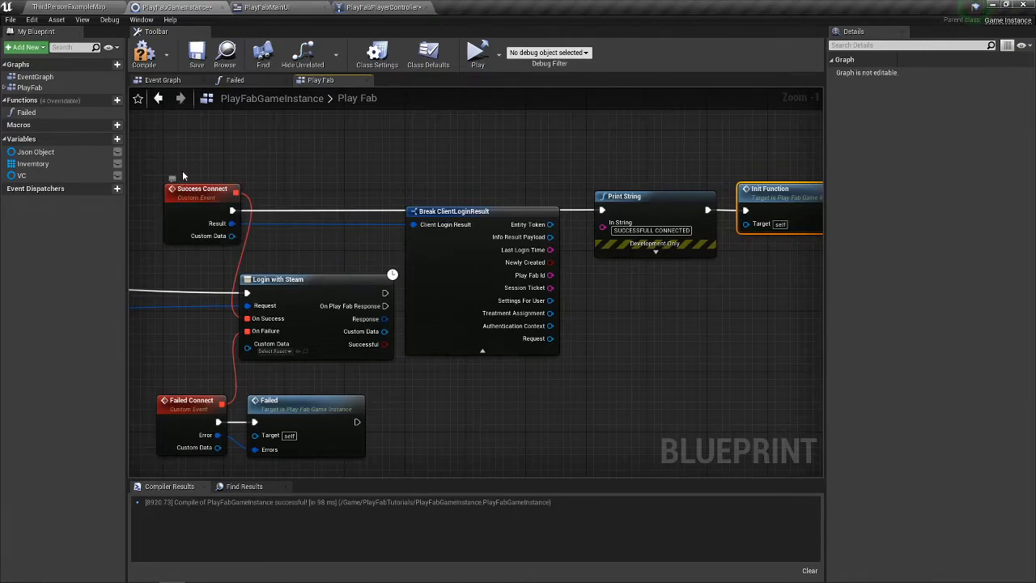
left_click_drag(777, 189, 729, 199)
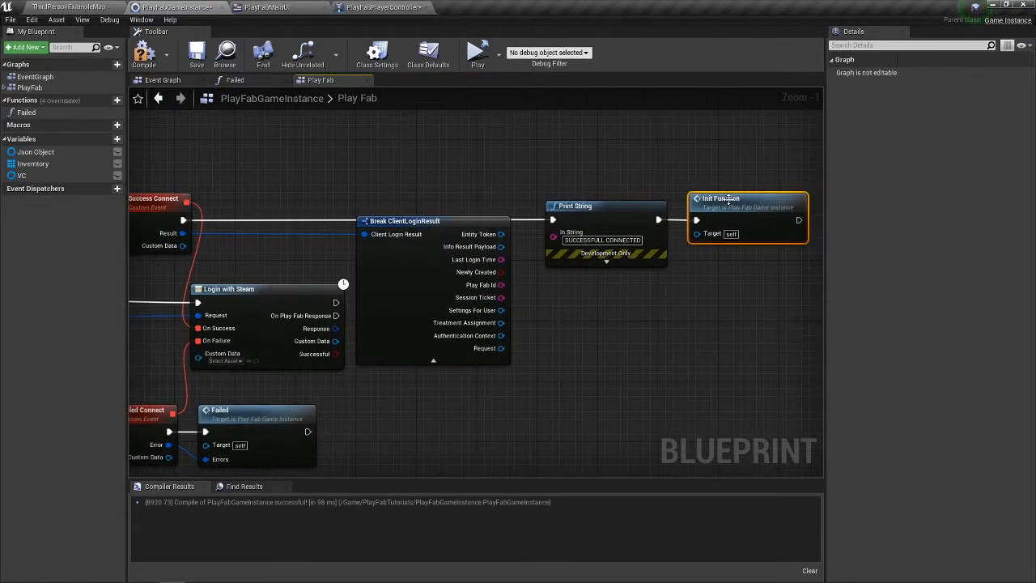
Compile PlayFabGameInstance and PlayFabPlayerController, and run the game in a standalone window to check the virtual currency text
left_click(144, 55)
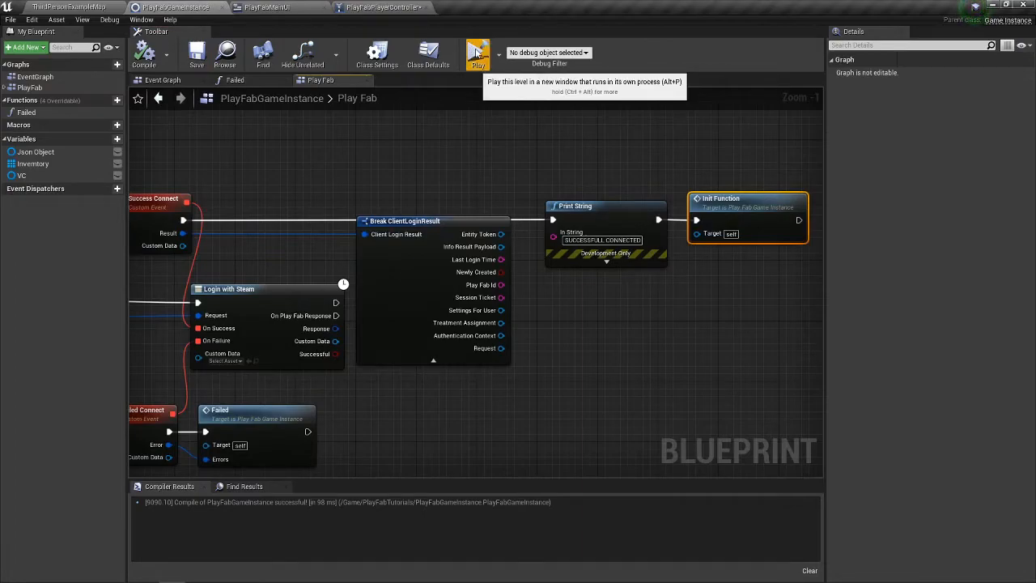
left_click(405, 8)
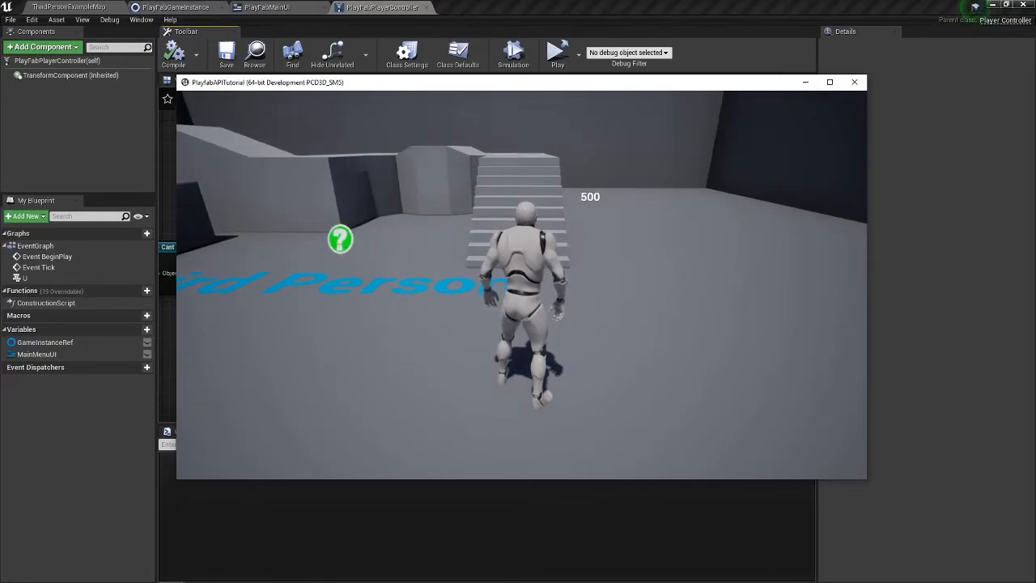
key("Escape")
left_click_drag(281, 308, 572, 260)
left_click_drag(391, 328, 562, 331)
Shift the VC SET node and everything after it away from the Inventory SET node in PlayFabGameInstance's GetPlayerInventory success chain
left_click(175, 7)
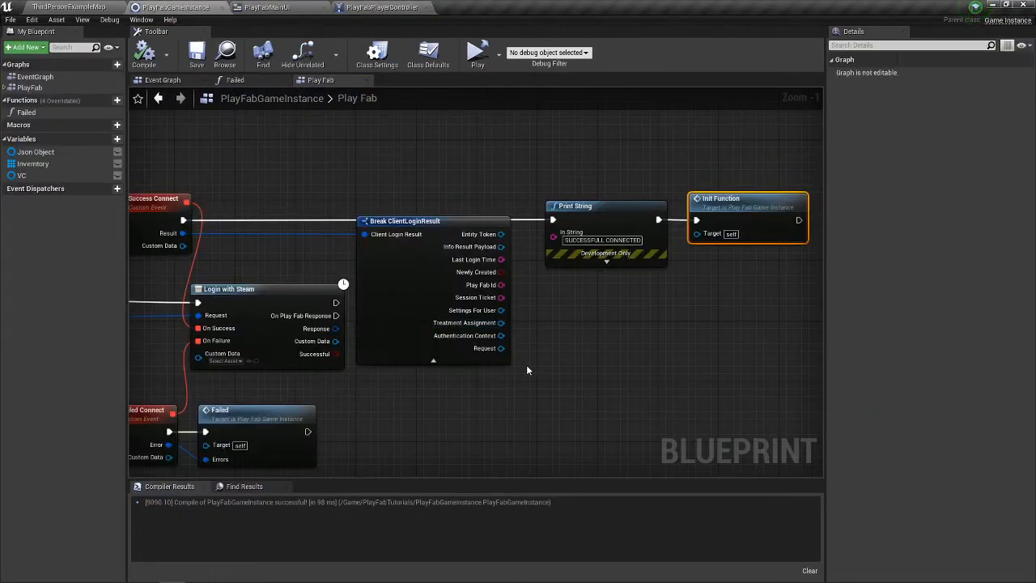
scroll(525, 364, "down", 5)
left_click_drag(533, 351, 628, 141)
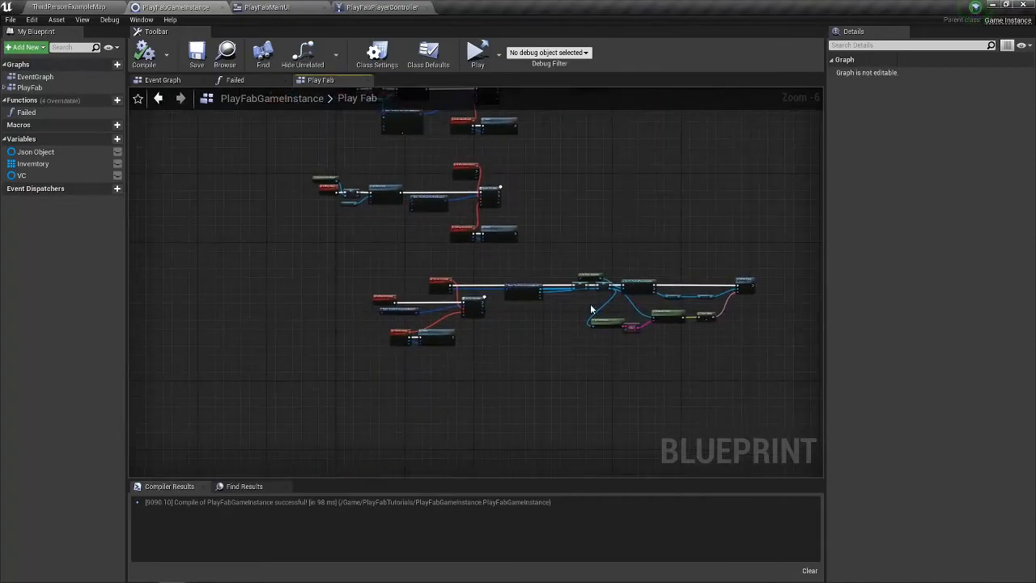
left_click_drag(589, 316, 508, 260)
scroll(506, 245, "up", 4)
left_click_drag(564, 224, 405, 292)
scroll(454, 268, "up", 2)
mouse_move(493, 351)
left_mouse_down()
mouse_move(421, 326)
mouse_move(470, 358)
mouse_move(502, 346)
left_mouse_up()
left_click(466, 297)
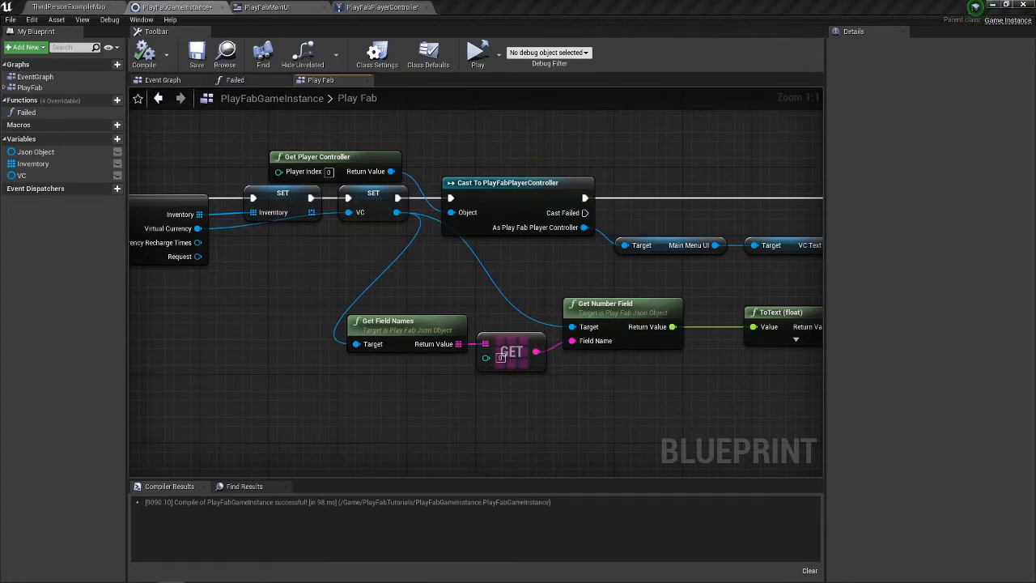
scroll(250, 292, "down", 4)
left_click_drag(315, 208, 728, 423)
left_click_drag(392, 256, 494, 256)
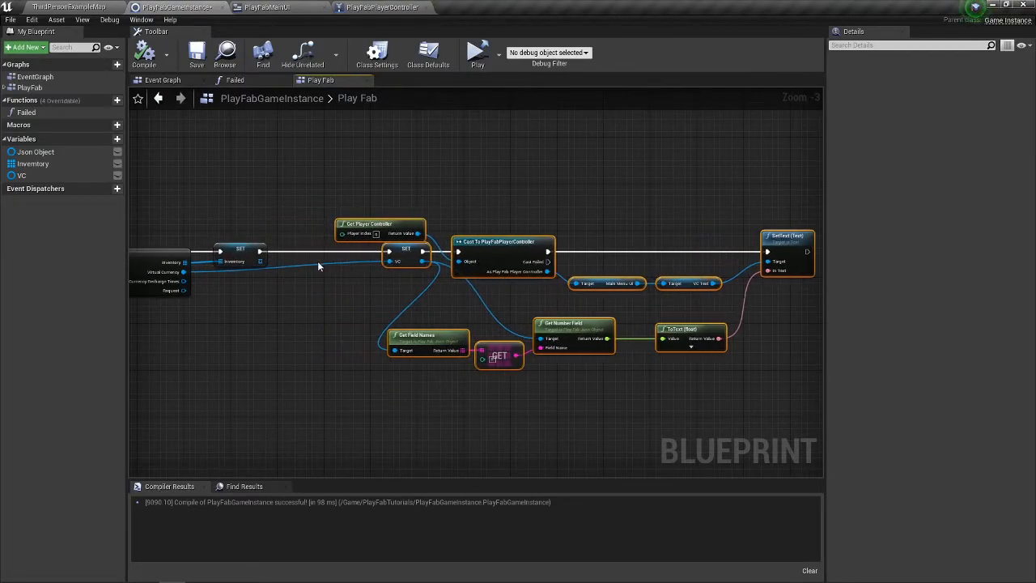
Insert a Sequence node between the VC SET node and Cast To PlayFabPlayerController, and rearrange the surrounding nodes to make room
scroll(317, 261, "up", 3)
left_click(418, 246)
left_click_drag(418, 245, 364, 247)
type("sequence")
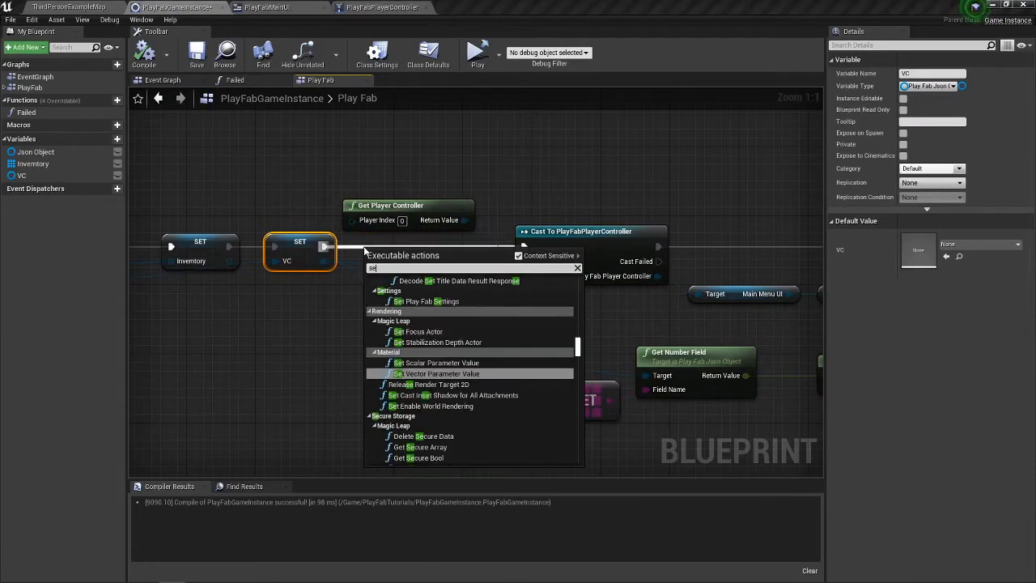
key("Return")
left_click_drag(407, 261, 402, 199)
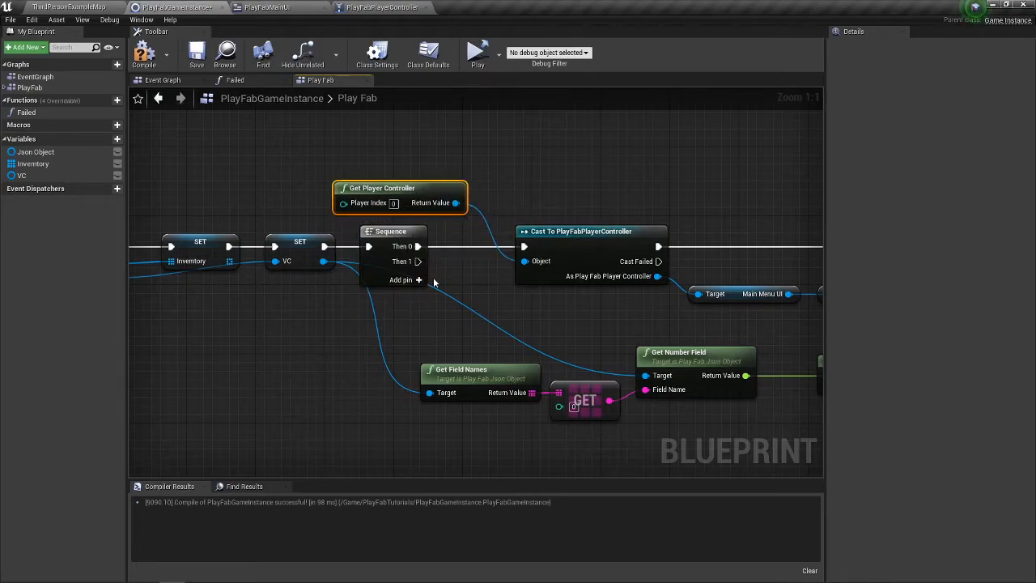
left_click_drag(548, 367, 745, 422)
left_click_drag(750, 356, 758, 319)
left_click_drag(317, 293, 463, 257)
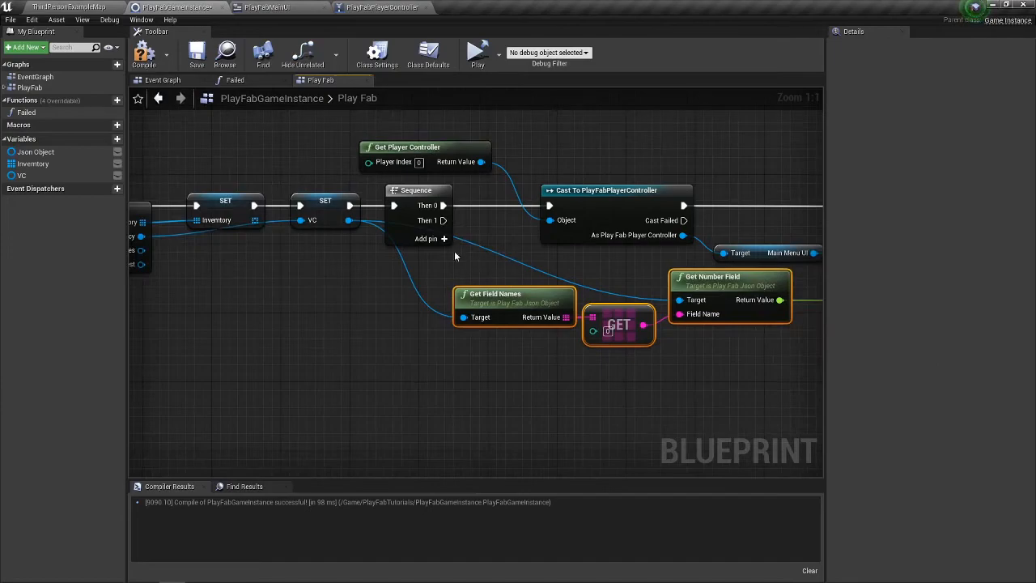
Add a For Each Loop over the Inventory array and run it from the Sequence node's Then 1 output
mouse_move(444, 221)
left_mouse_down()
mouse_move(432, 381)
mouse_move(445, 223)
left_mouse_up()
left_click_drag(256, 220, 398, 403)
type("foreach")
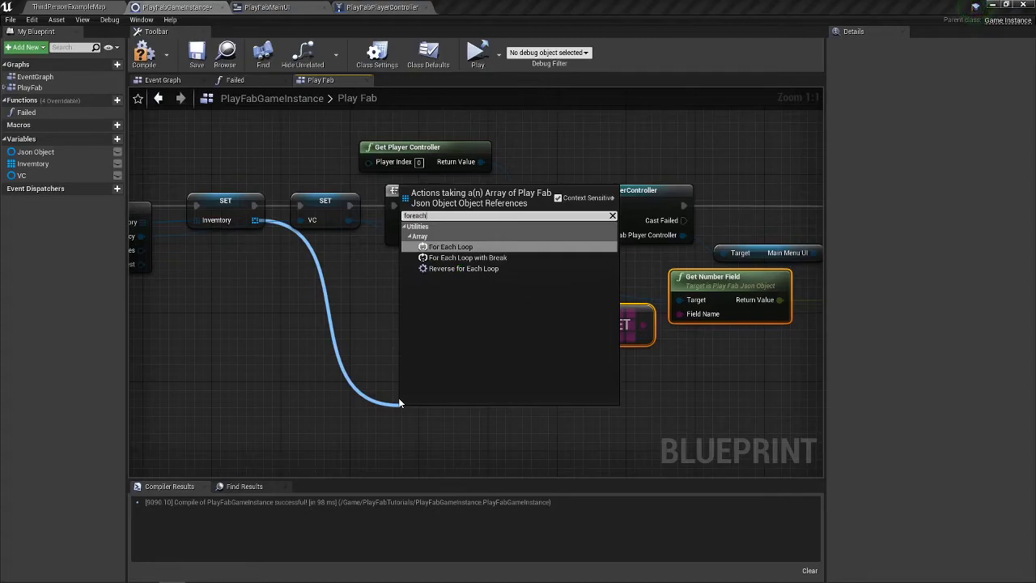
key("Return")
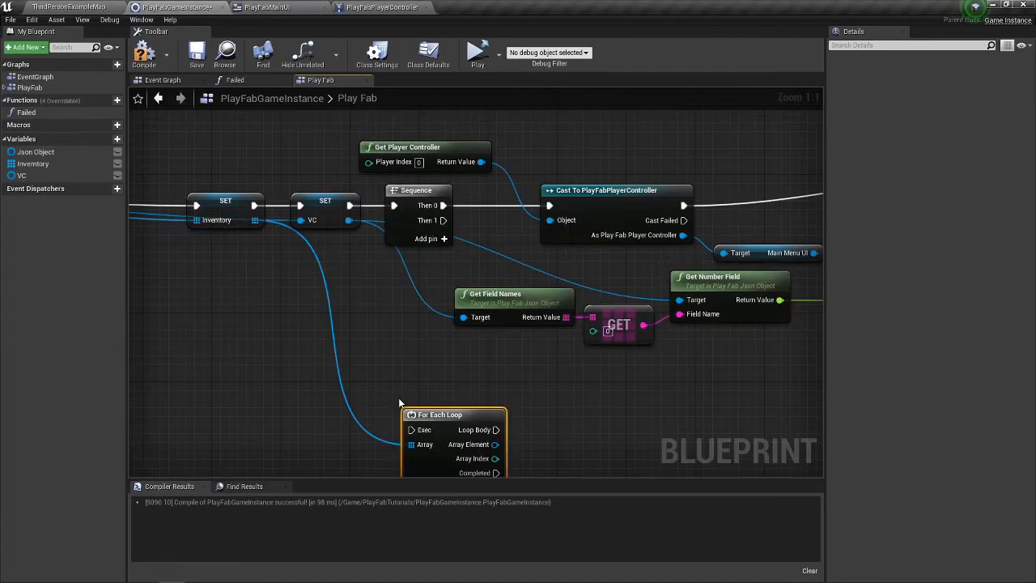
left_click_drag(442, 220, 466, 372)
Add a Get Field node on the loop's Array Element and set its Field Name to ItemId
type("get fiel")
type("l")
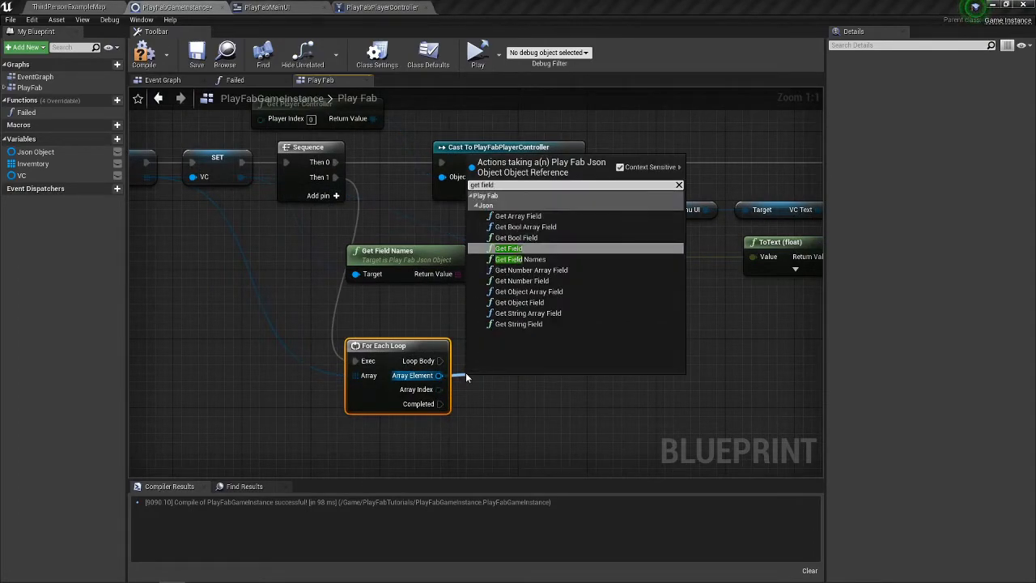
left_click(518, 247)
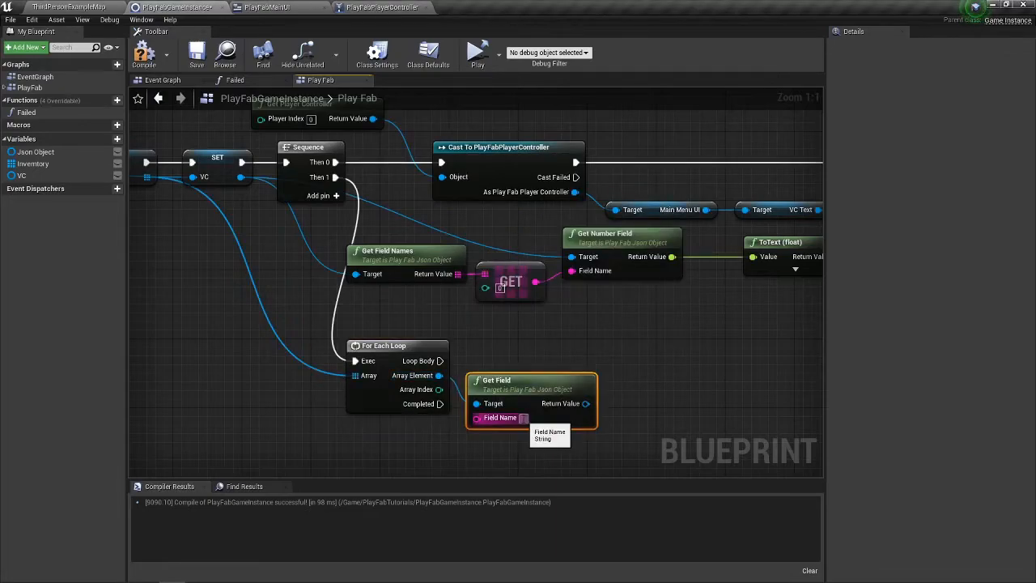
type("ItemId")
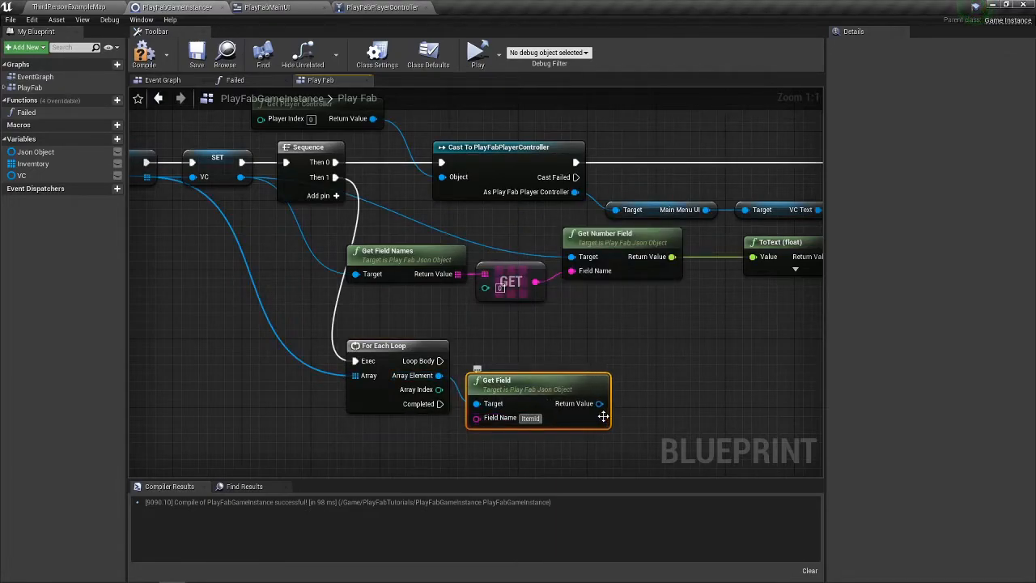
key("Return")
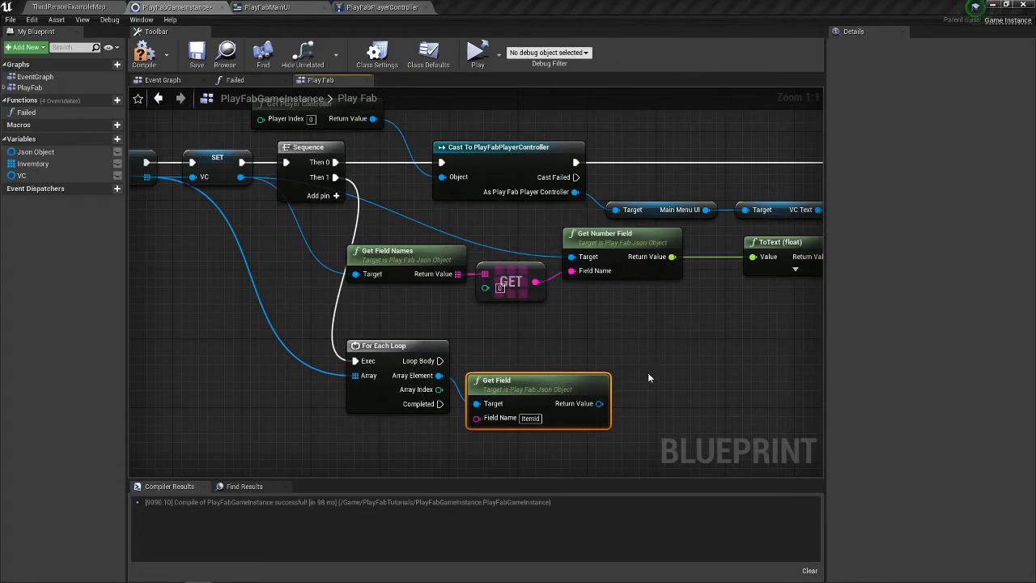
Convert the ItemId field with As String and output it through a Print String run from the loop body
left_click_drag(598, 403, 622, 409)
type("as string")
key("Return")
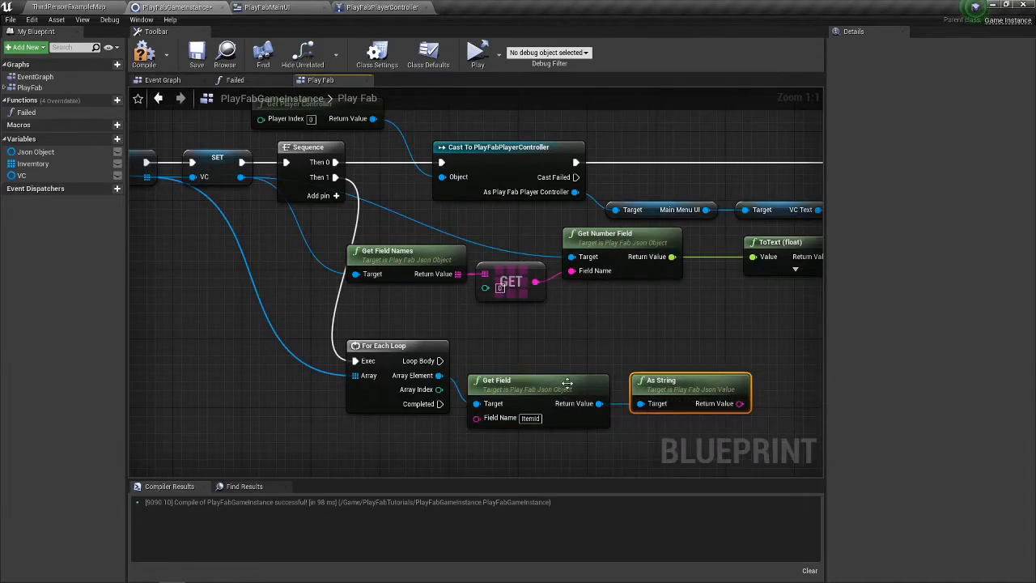
left_click_drag(439, 360, 773, 364)
type("prin")
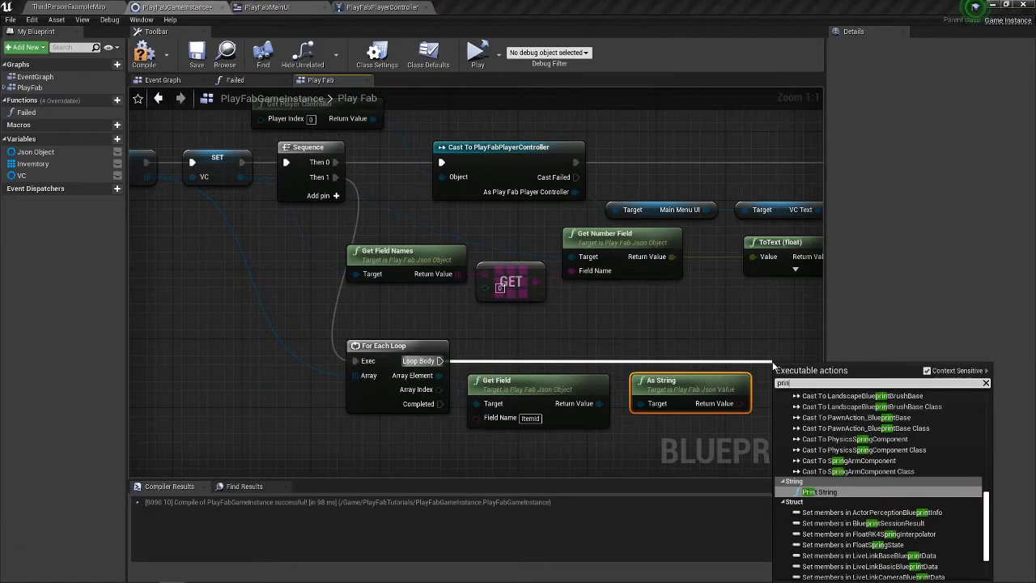
key("Return")
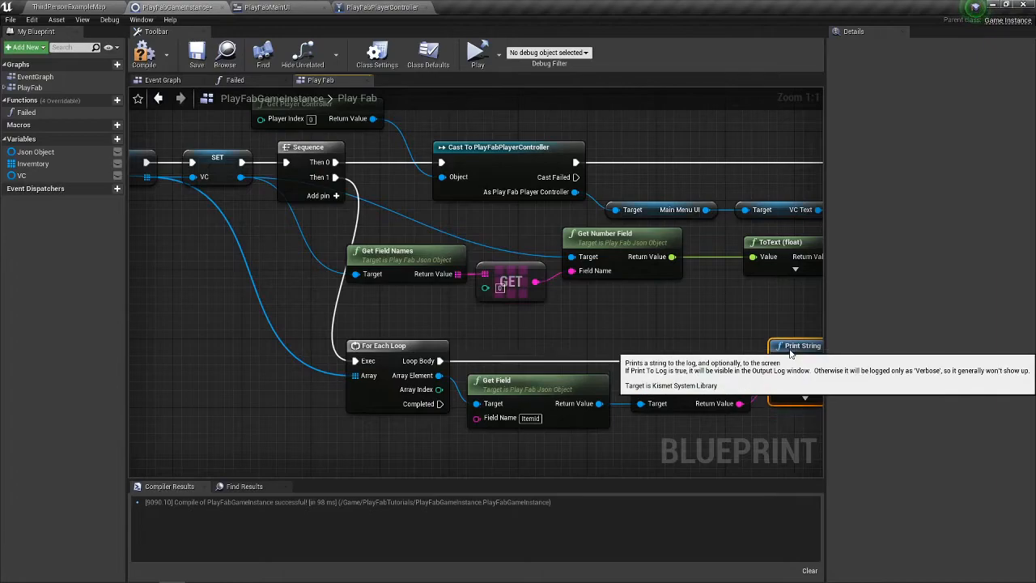
left_click_drag(694, 337, 733, 303)
left_click_drag(553, 285, 374, 272)
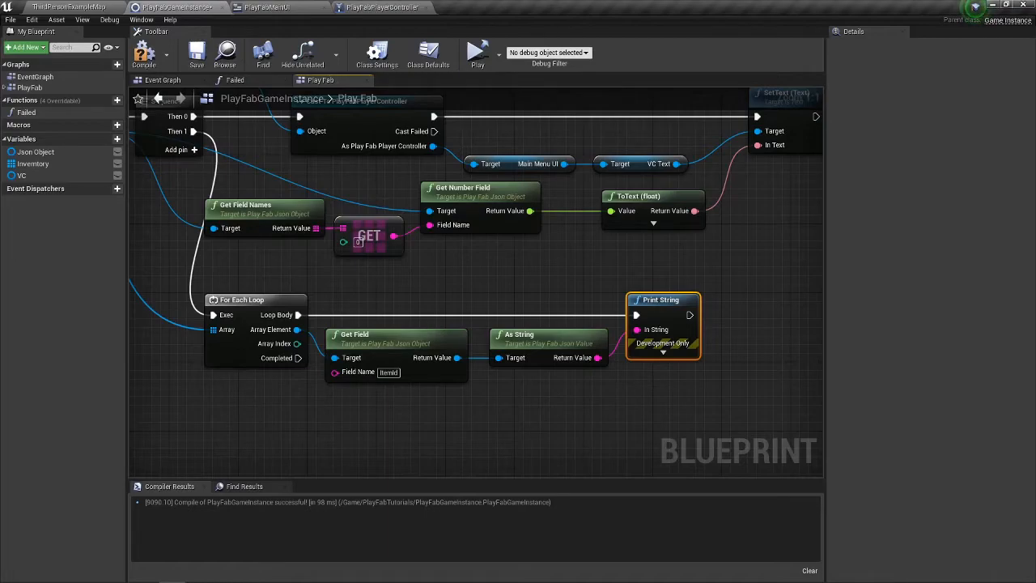
Compile PlayFabGameInstance, run the game in a standalone window, and check the printed item IDs in the in-game console
left_click(144, 54)
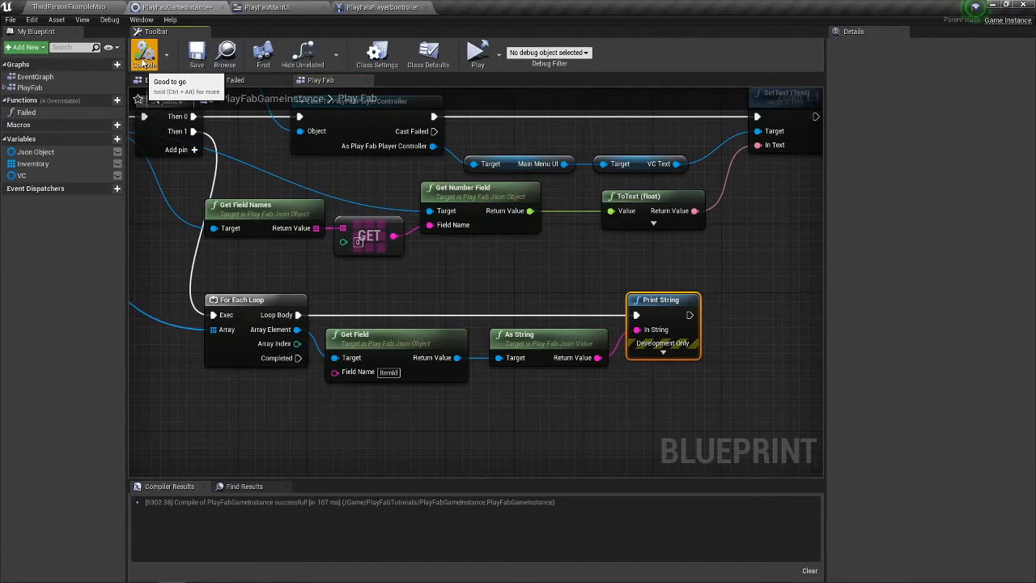
left_click(474, 60)
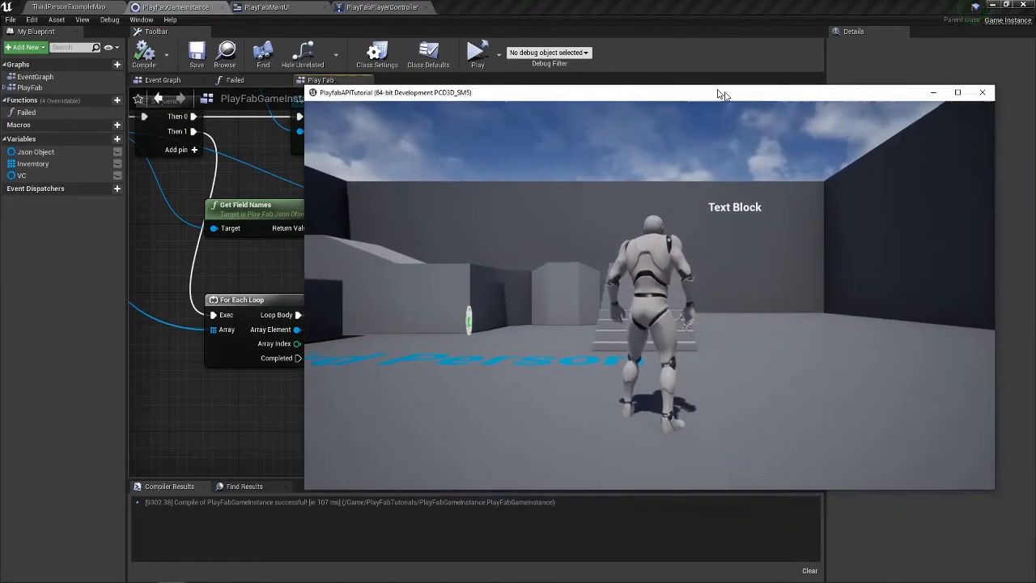
left_click_drag(721, 92, 559, 73)
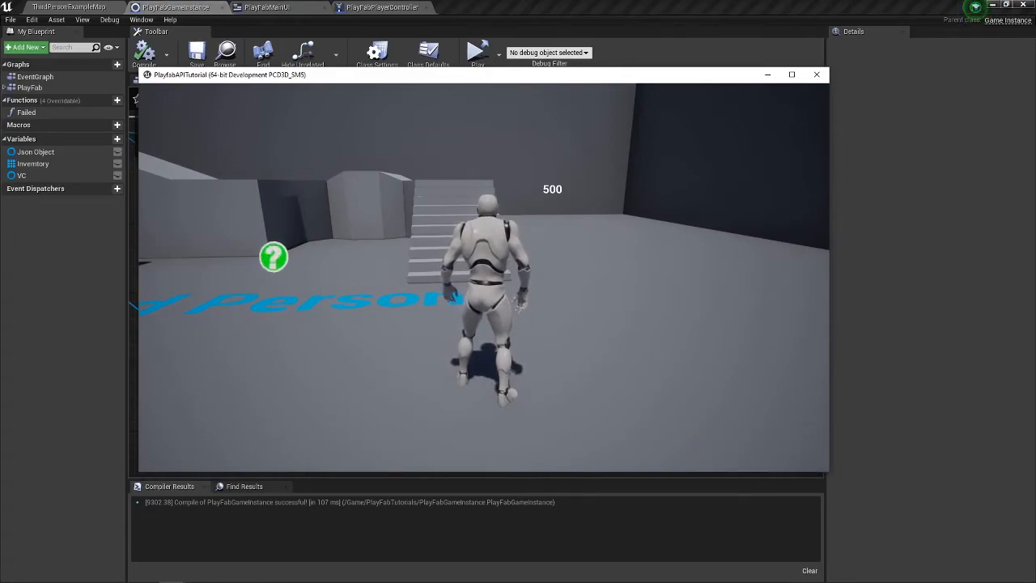
key("grave")
key("grave")
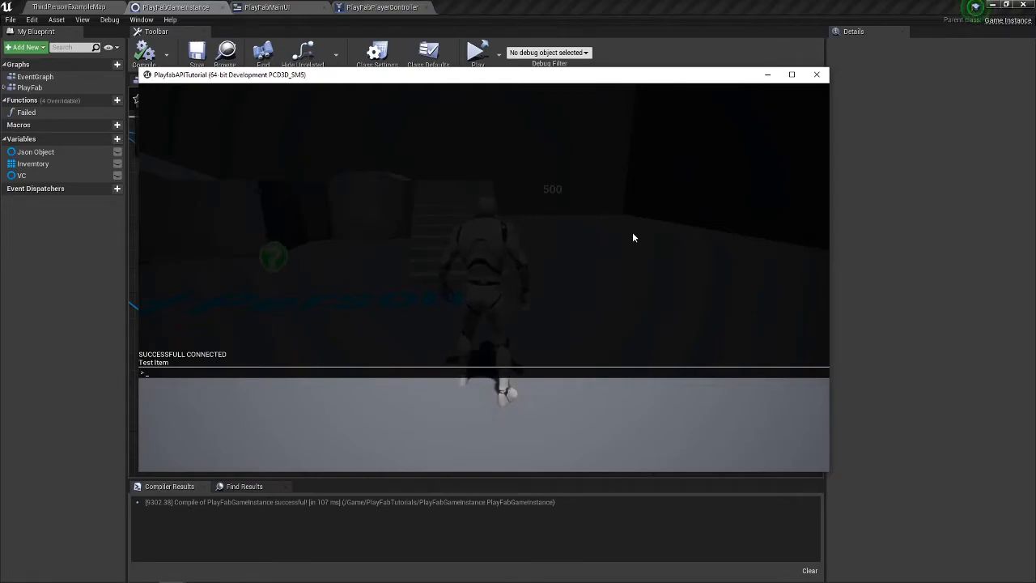
left_click(816, 74)
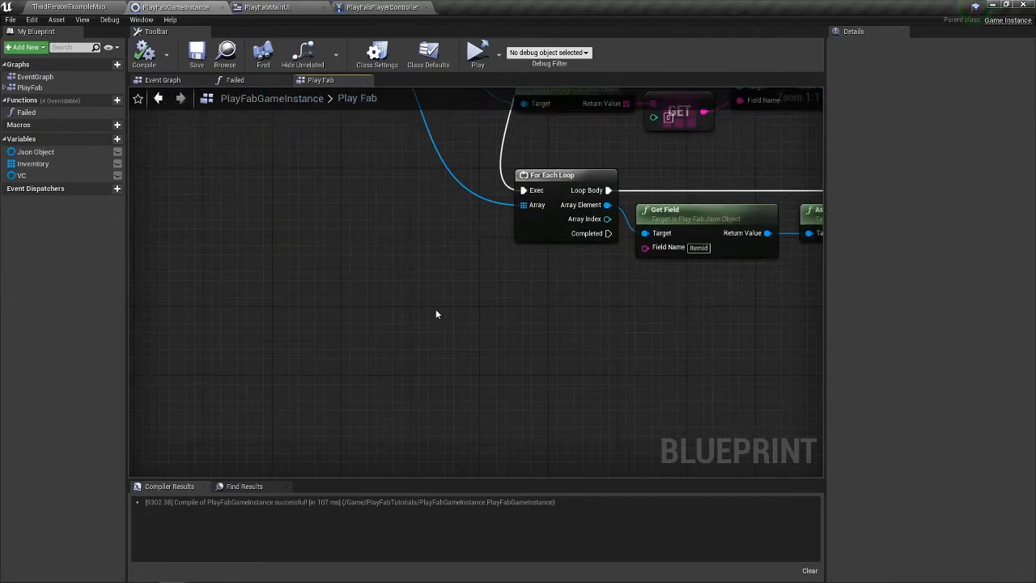
Add a custom event named GetStore below the FailedInventory nodes in the Play Fab graph
scroll(437, 302, "down", 3)
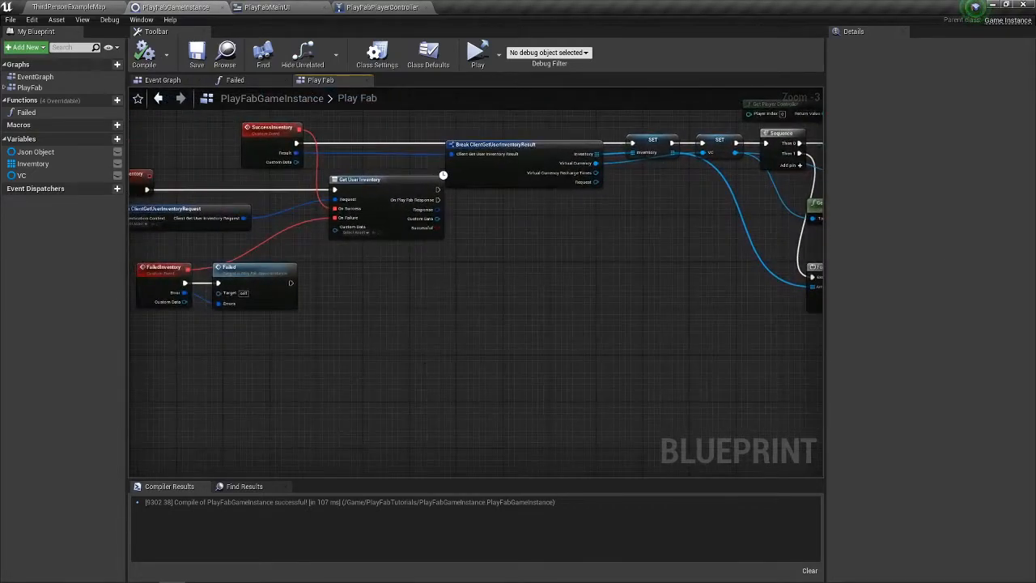
right_click(345, 411)
type("custom event")
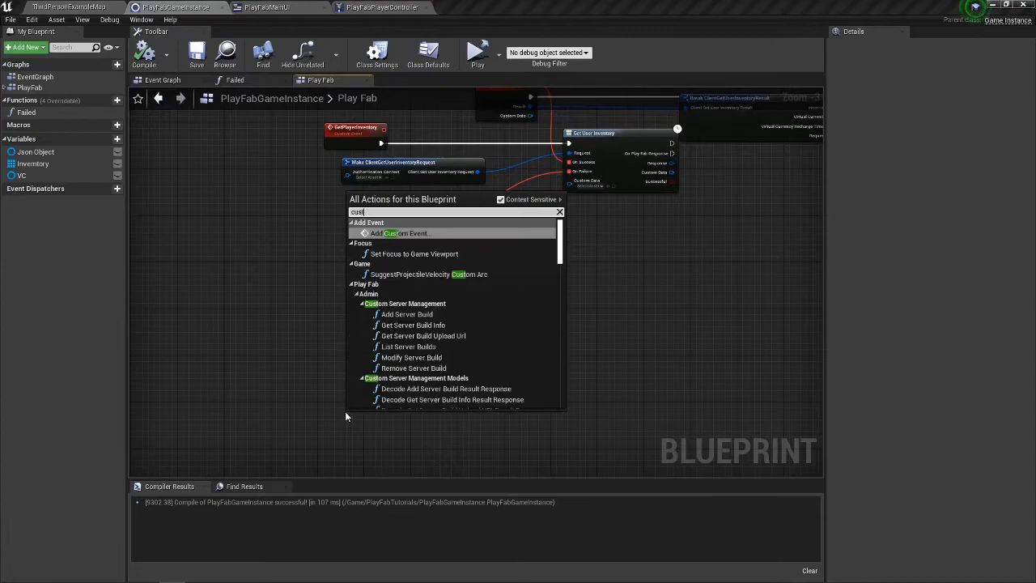
key("Return")
type("Fail")
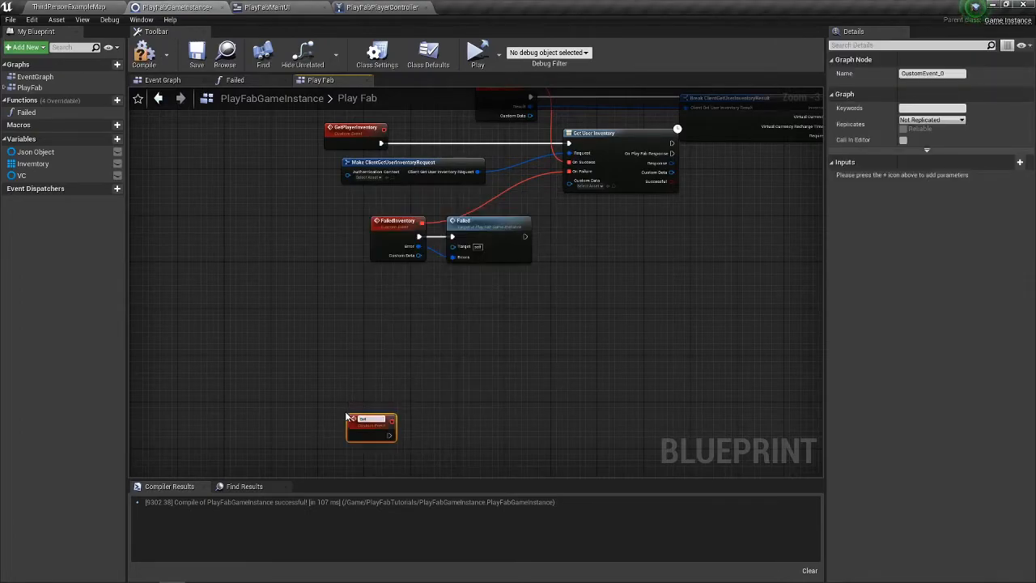
type("Store")
key("Return")
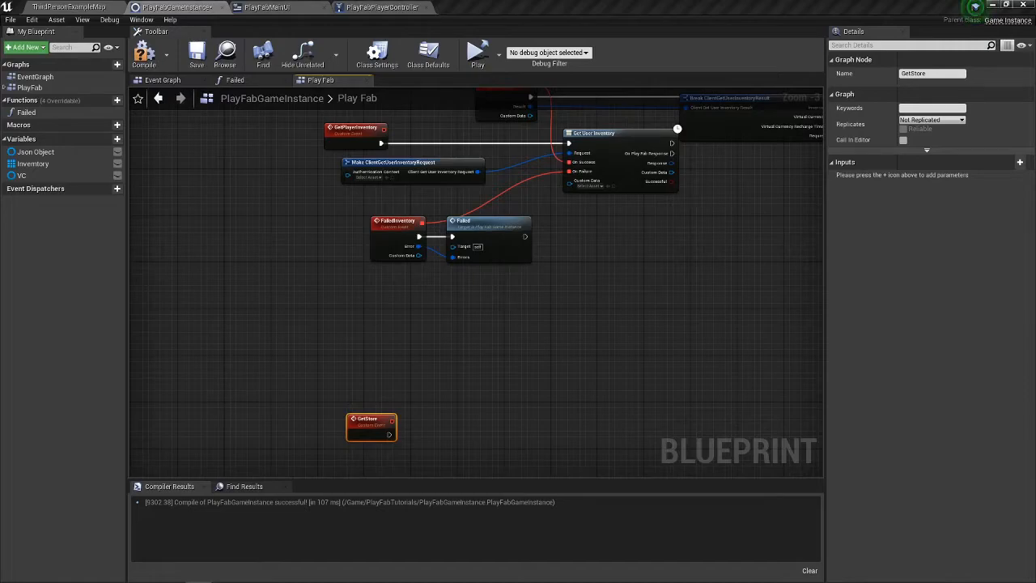
Add the PlayFab Client version of Get Store Items as the call run by GetStore, aligned with the event
left_click_drag(577, 394, 520, 298)
scroll(372, 365, "up", 2)
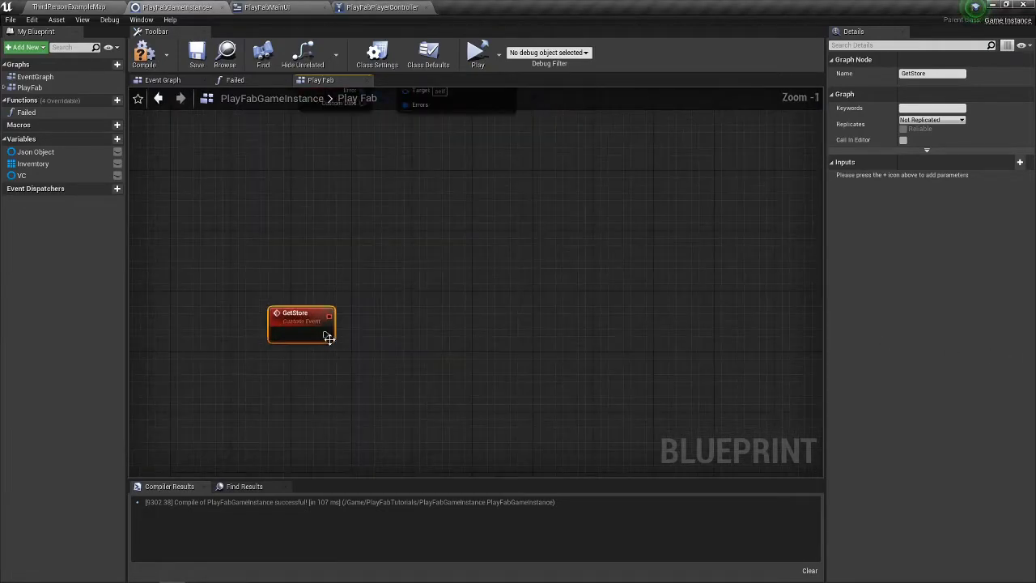
left_click_drag(328, 338, 409, 333)
type("get st")
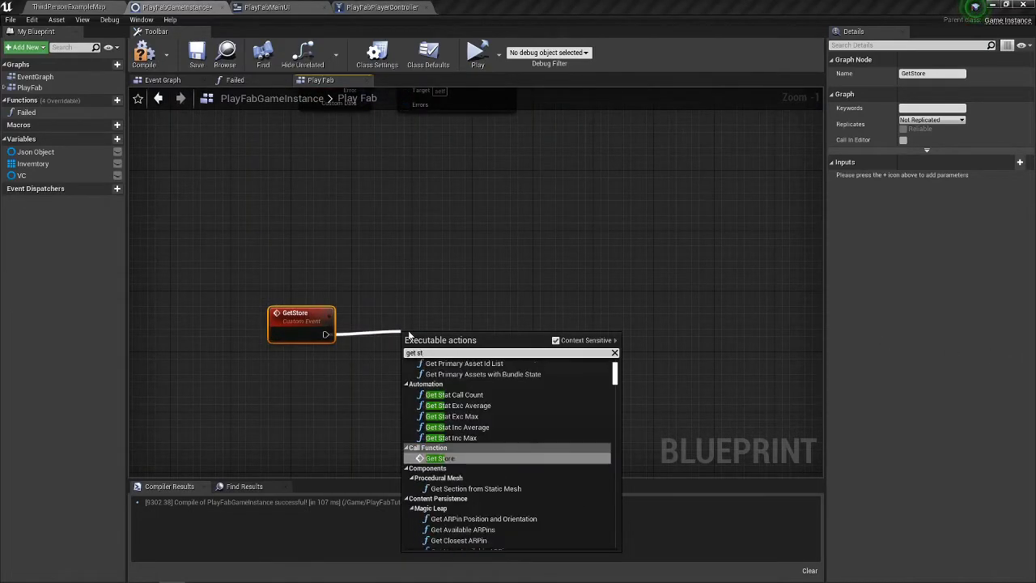
type("ore")
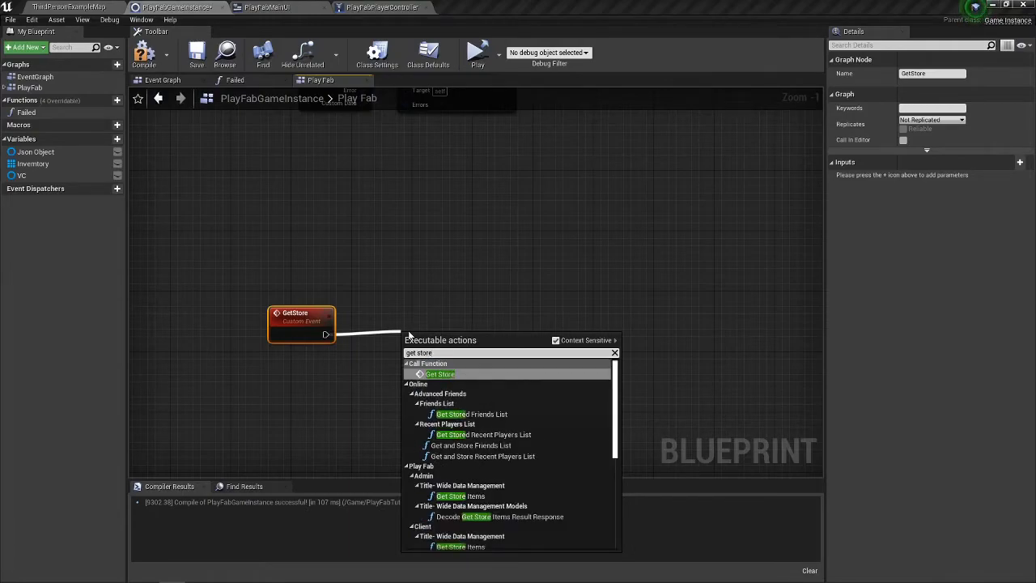
scroll(498, 441, "down", 1)
left_click(472, 529)
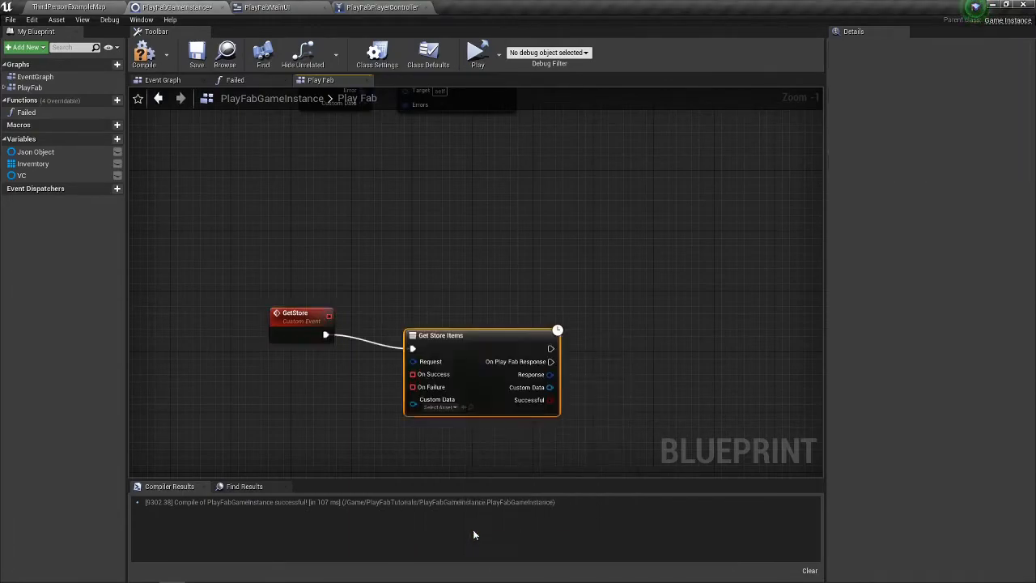
left_click_drag(494, 337, 533, 327)
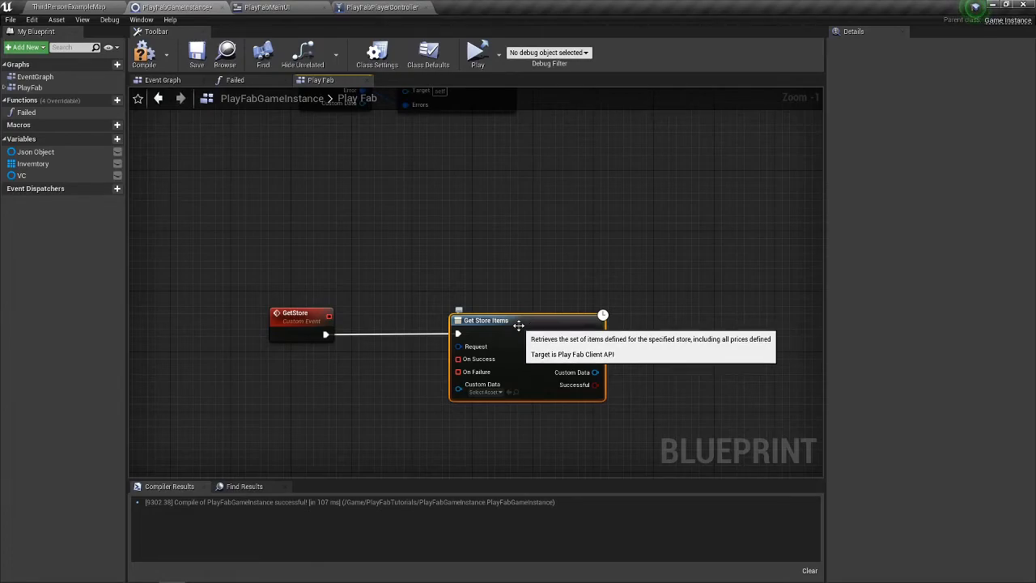
Place a PlayFab Client Get Catalog Items node above the Get Store Items node
right_click(476, 216)
type("get cata")
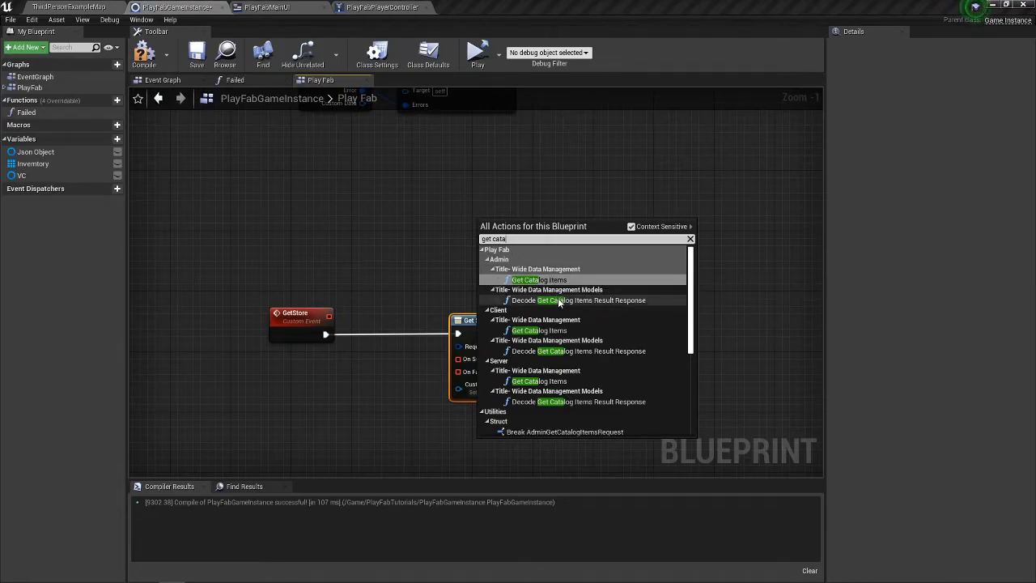
left_click(561, 334)
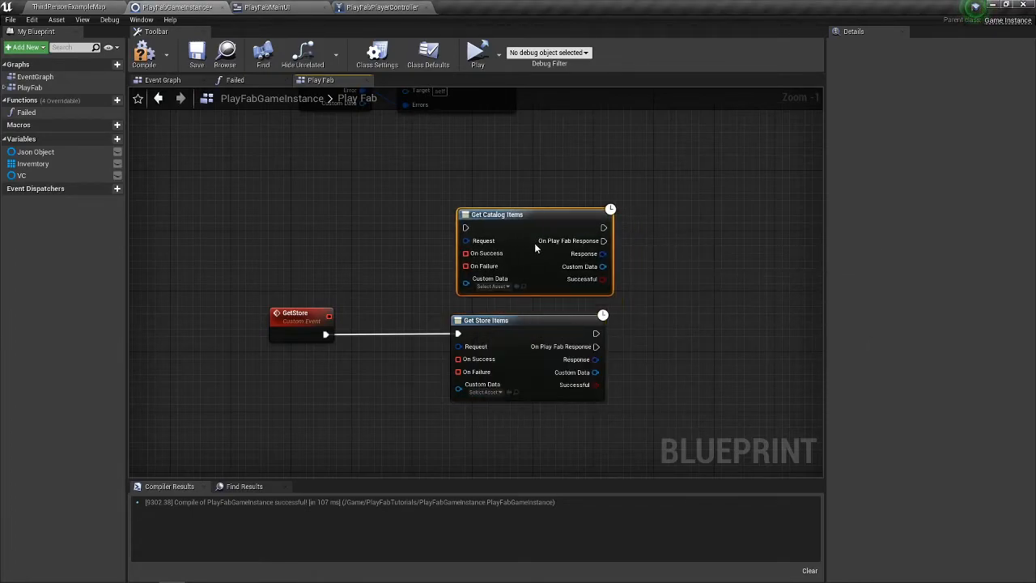
Add a Make ClientGetCatalogItemsRequest node feeding the request of Get Catalog Items, placed beside it
left_click_drag(508, 236, 313, 230)
left_click(427, 311)
left_click_drag(340, 287, 442, 306)
left_click_drag(521, 275, 454, 278)
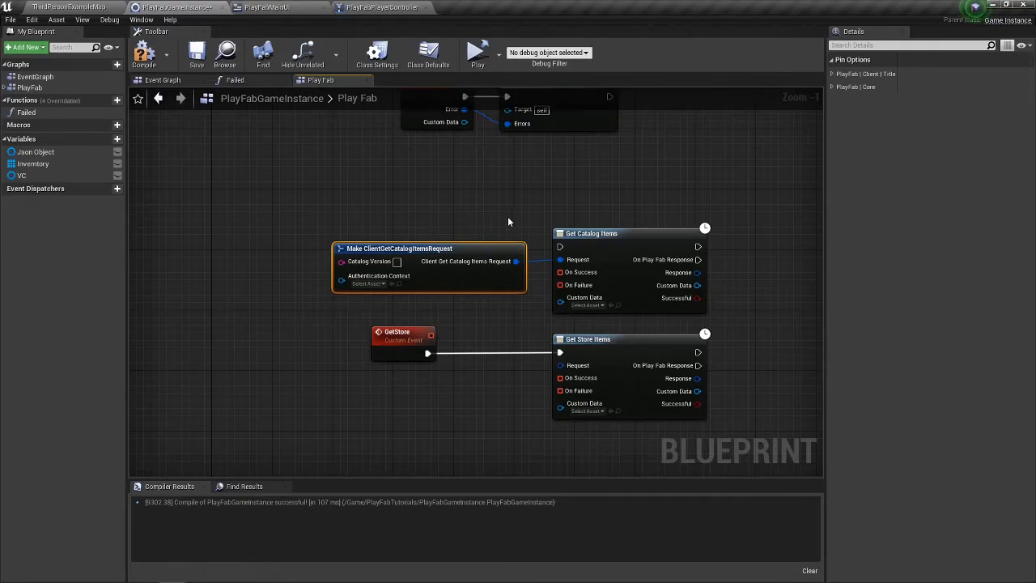
Add a Make ClientGetStoreItemsRequest node feeding the request of Get Store Items, placed below the GetStore event
left_click_drag(559, 365, 545, 409)
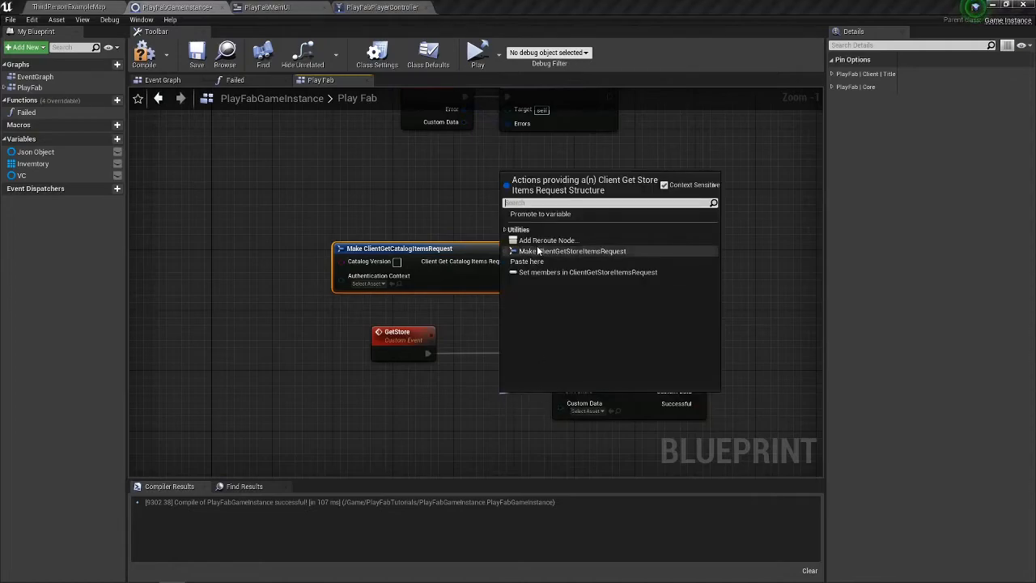
left_click(572, 251)
left_click_drag(477, 433, 472, 419)
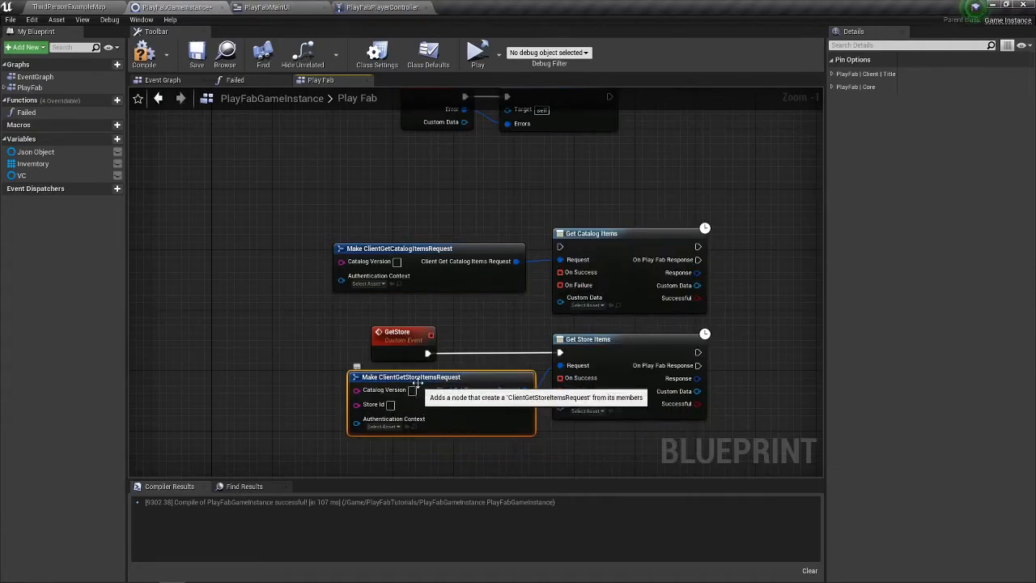
left_click_drag(420, 397, 481, 369)
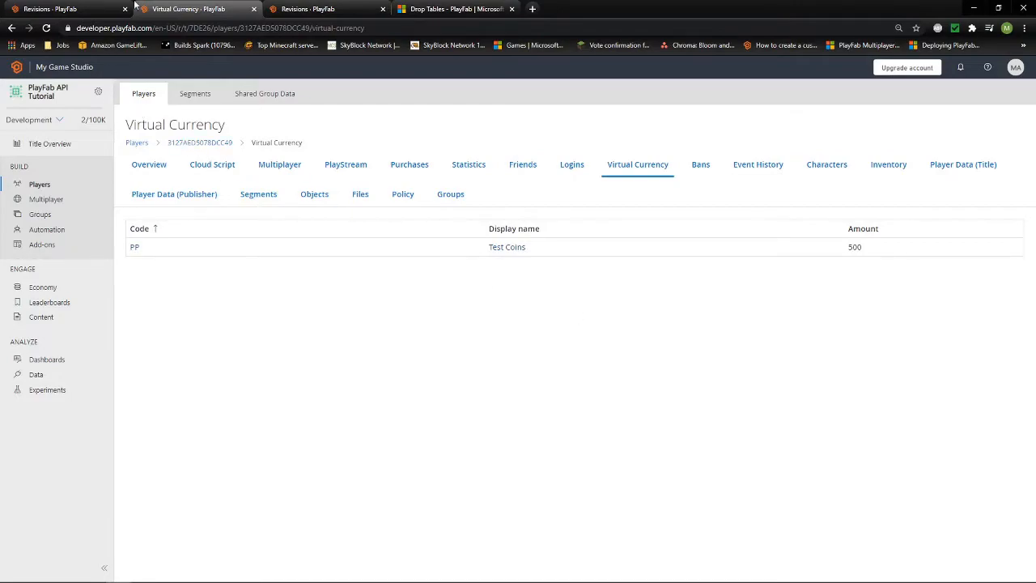
Switch to the PlayFab dashboard in the browser and look up the stores of the Test catalog under Economy
left_click(38, 288)
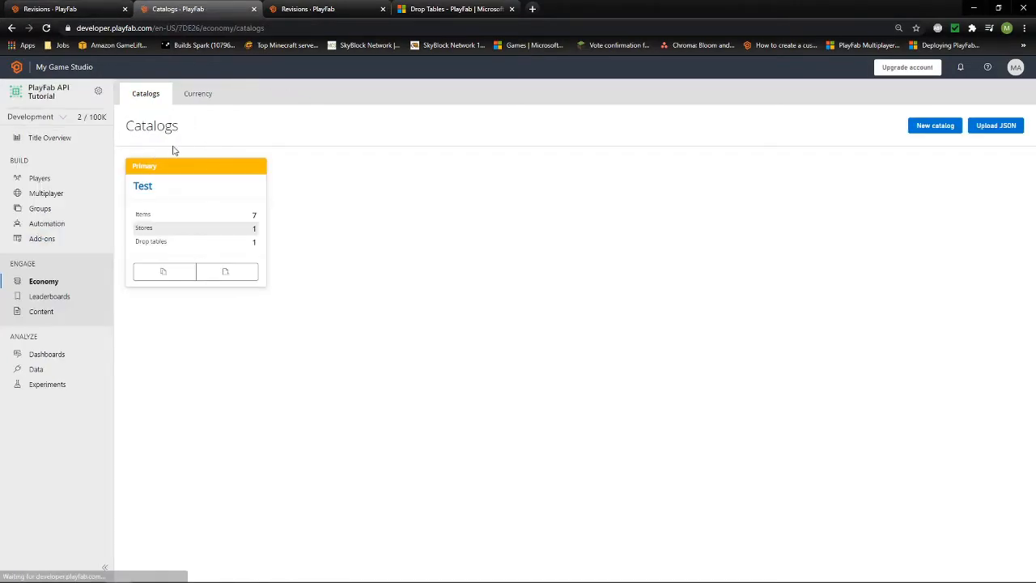
left_click(138, 192)
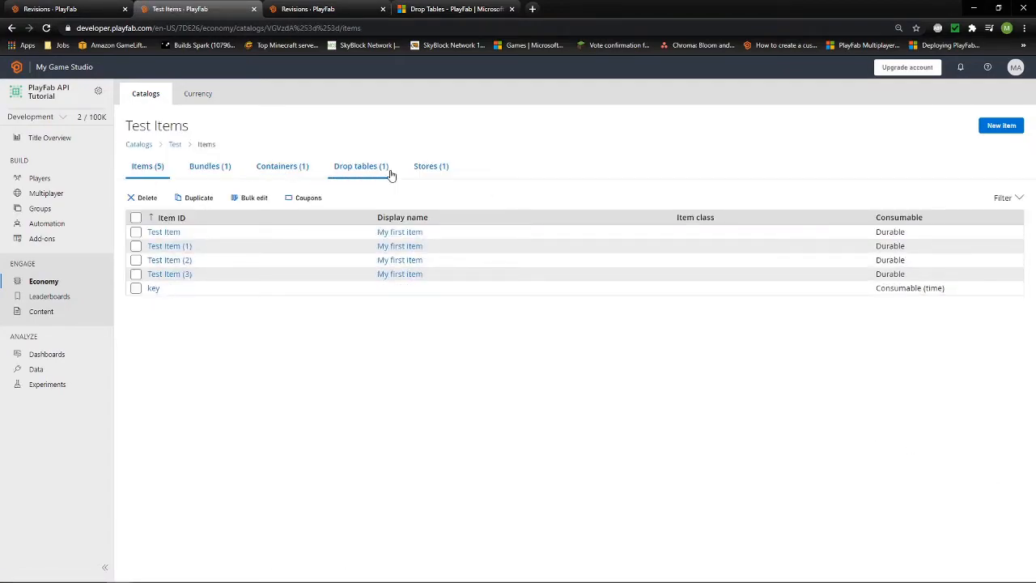
left_click(425, 169)
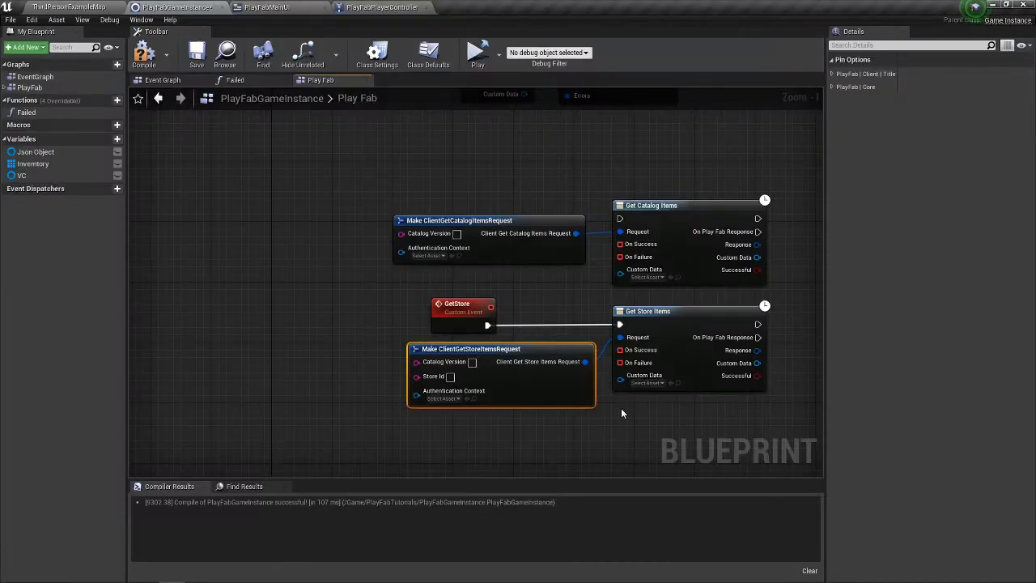
Back in the blueprint, set the catalog version to Test on both request nodes and the store ID to Test Store
type("Test")
left_click(457, 235)
type("Test")
left_click(450, 376)
type("Test")
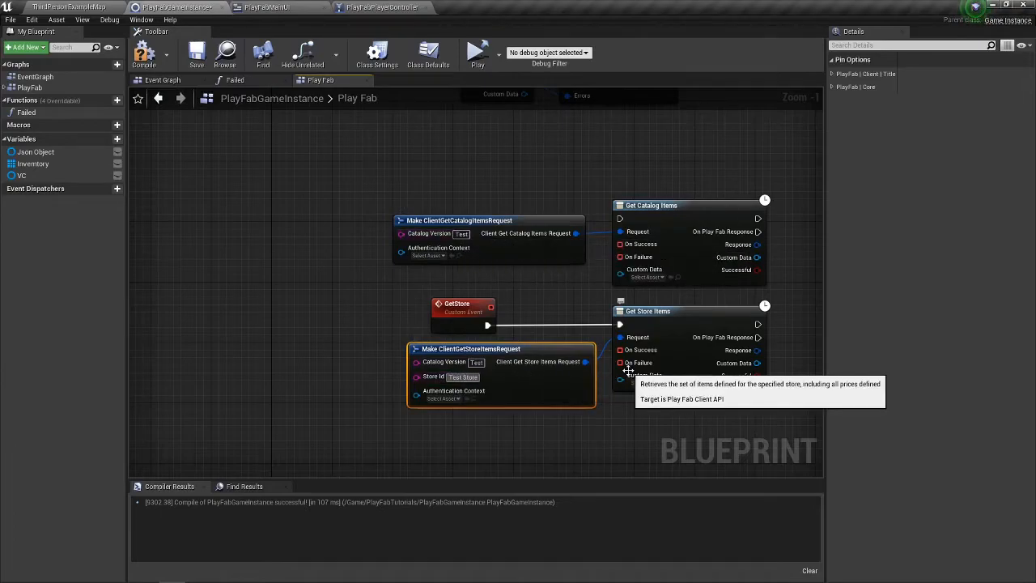
Space out the graph by moving the Get Catalog Items nodes farther above the GetStore nodes and widening the gaps to their request nodes
left_click_drag(656, 408, 525, 406)
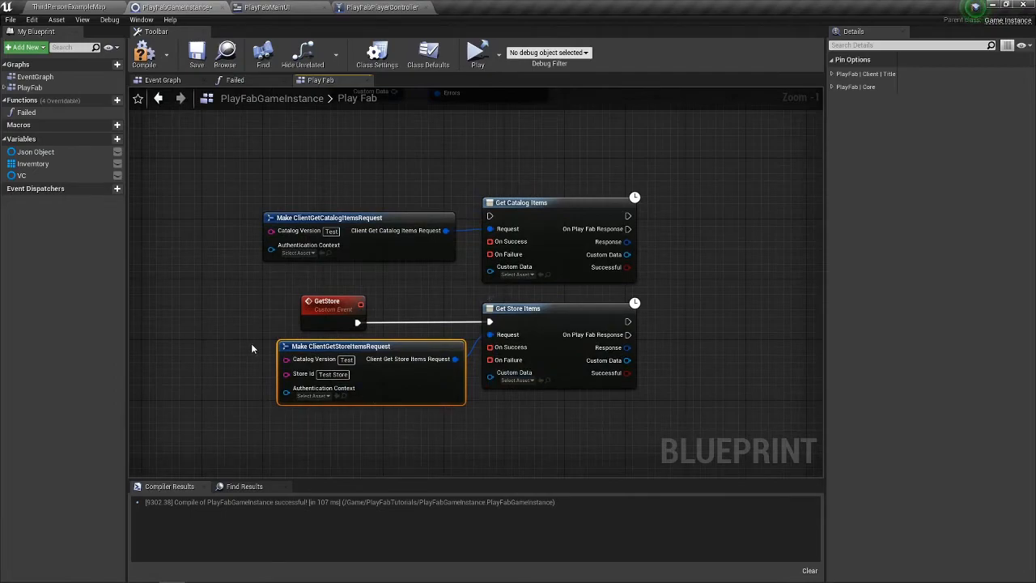
left_click_drag(500, 283, 614, 222)
left_click_drag(364, 250, 690, 334)
left_click_drag(679, 322, 673, 411)
left_click_drag(563, 413, 576, 385)
left_click(625, 378)
left_click_drag(669, 310, 594, 321)
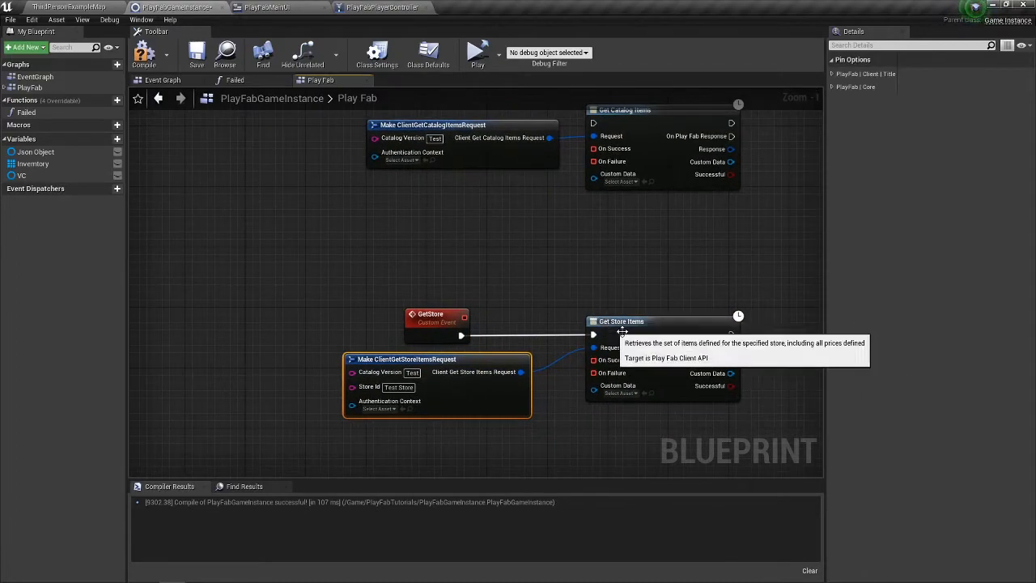
left_click_drag(606, 249, 576, 272)
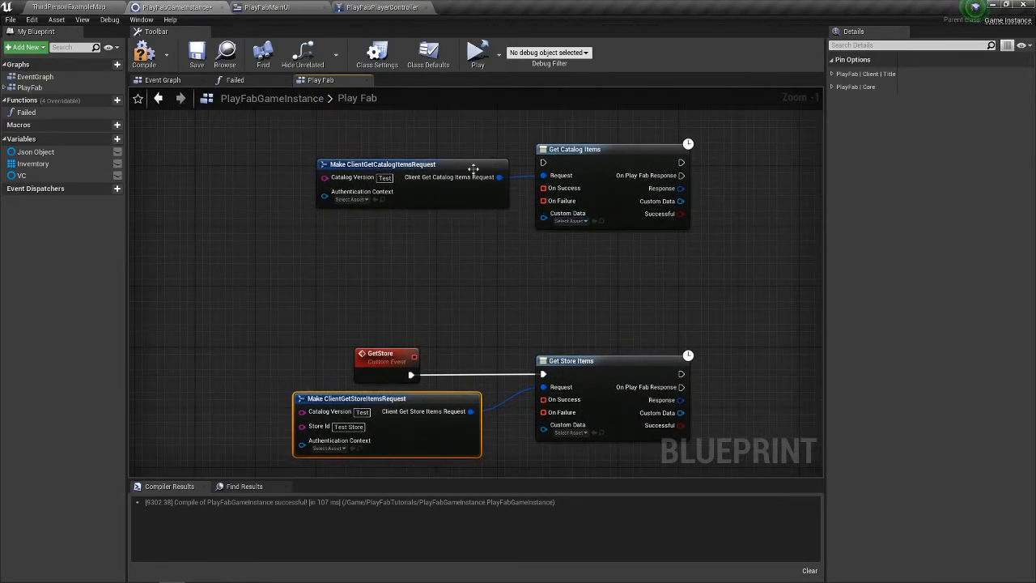
left_click_drag(489, 170, 412, 216)
left_click_drag(598, 197, 612, 233)
left_click_drag(594, 277, 642, 183)
left_click_drag(429, 230, 662, 360)
Bind a new custom event named SuccessStore to the On Success delegate of Get Store Items
left_click_drag(593, 366, 539, 291)
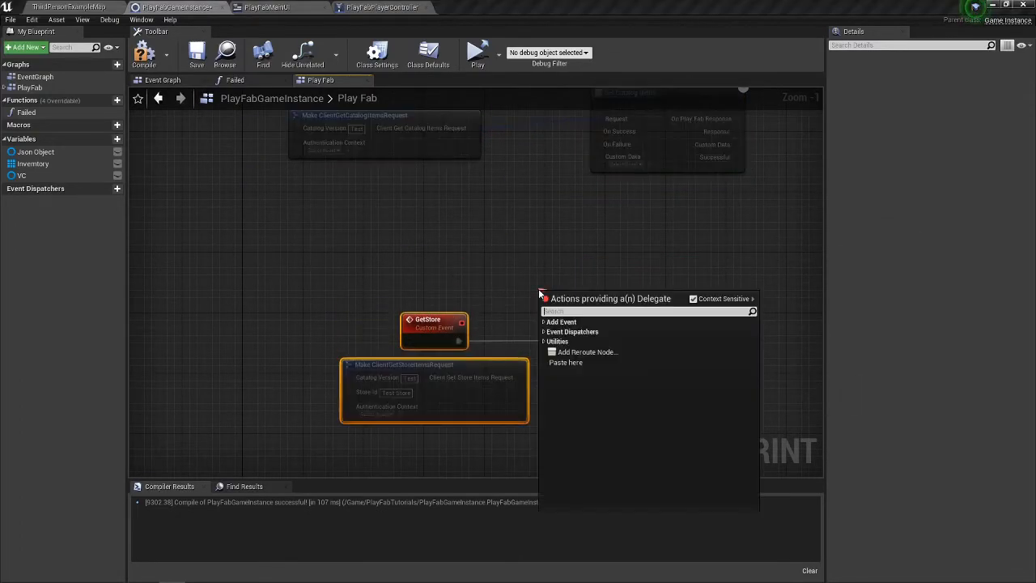
type("custom")
key("Return")
type("Suc")
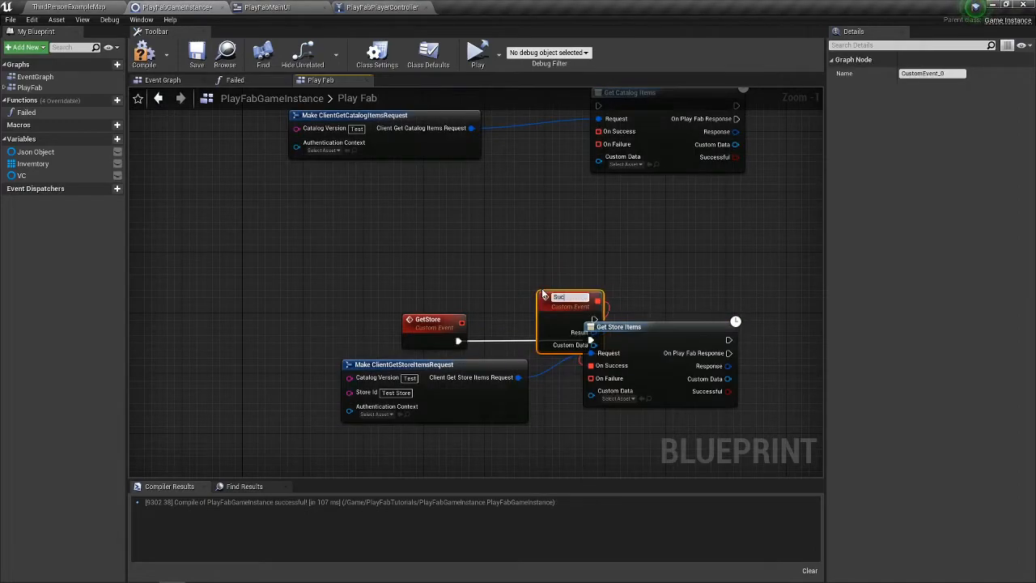
type("cessStore")
key("Return")
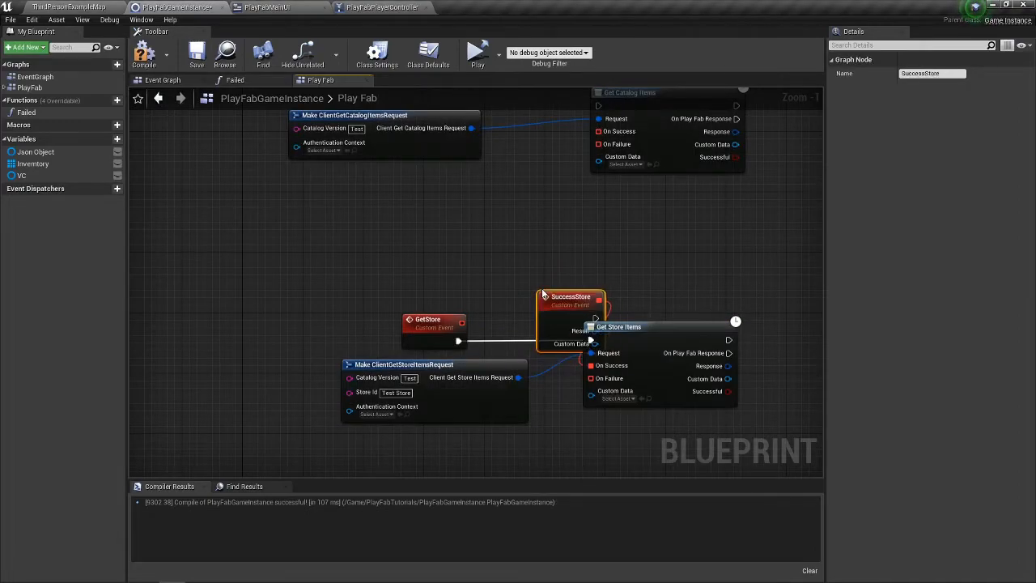
Bind a custom event named FailedStore to On Failure of Get Store Items and make it call the Failed function with its error
left_click_drag(590, 378, 541, 430)
type("custom")
key("Return")
type("FailedStore")
key("Return")
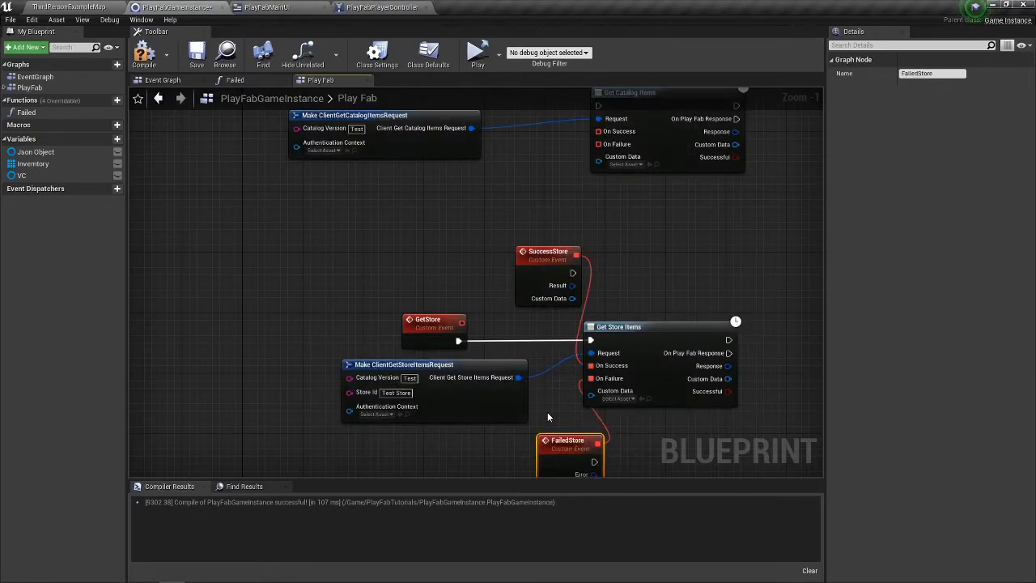
left_click_drag(26, 112, 535, 361)
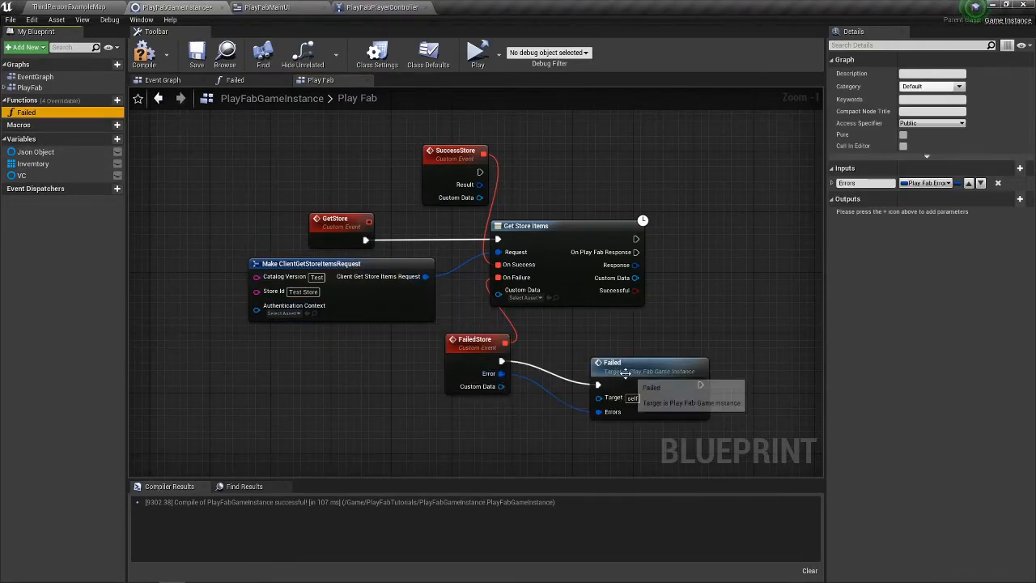
left_click_drag(611, 368, 574, 377)
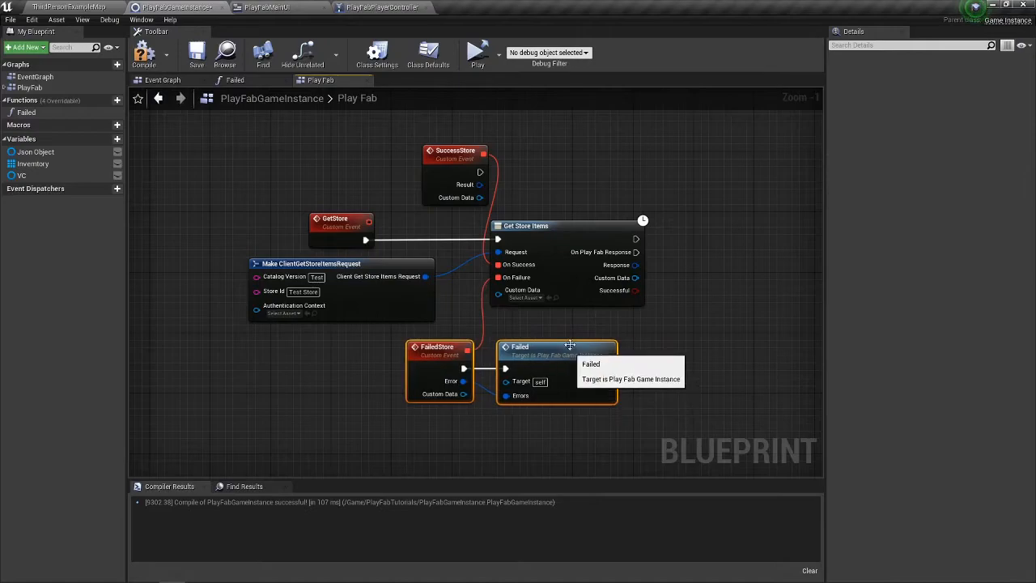
Break the SuccessStore result with a Break ClientGetStoreItemsResult node placed beyond Get Store Items
left_click_drag(475, 267, 645, 265)
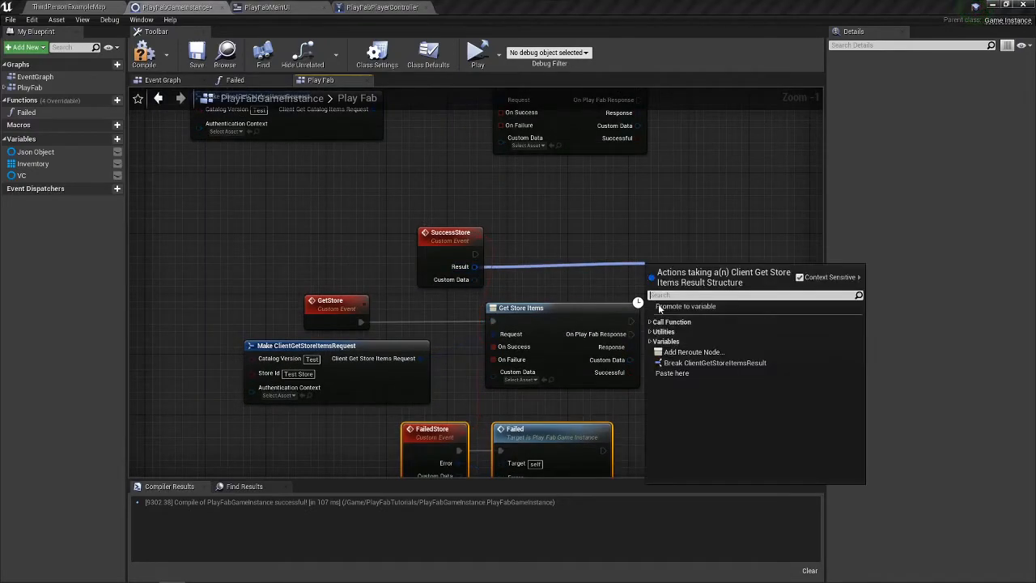
left_click(693, 362)
left_click_drag(746, 314, 584, 283)
left_click_drag(513, 208, 595, 199)
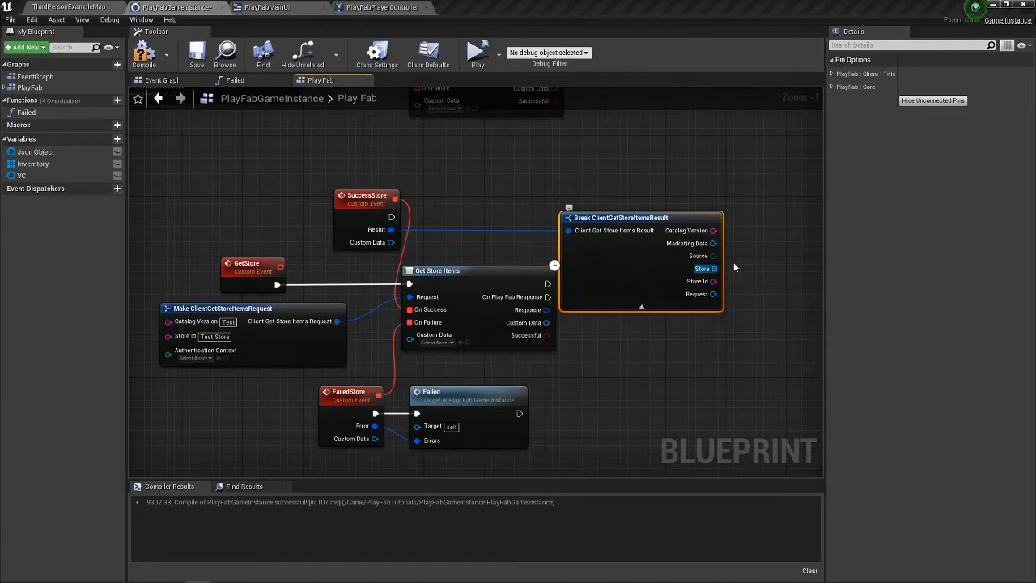
Promote the Store output of the broken result to a variable named ActiveStore
left_click_drag(730, 264, 603, 285)
right_click(582, 293)
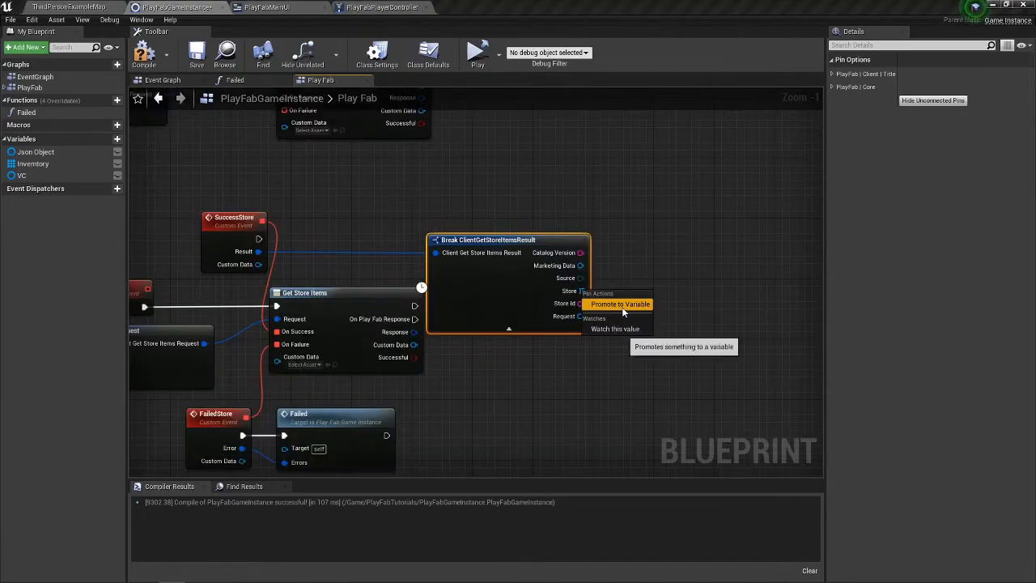
left_click(623, 301)
type("S")
key("BackSpace")
type("ActiveStore")
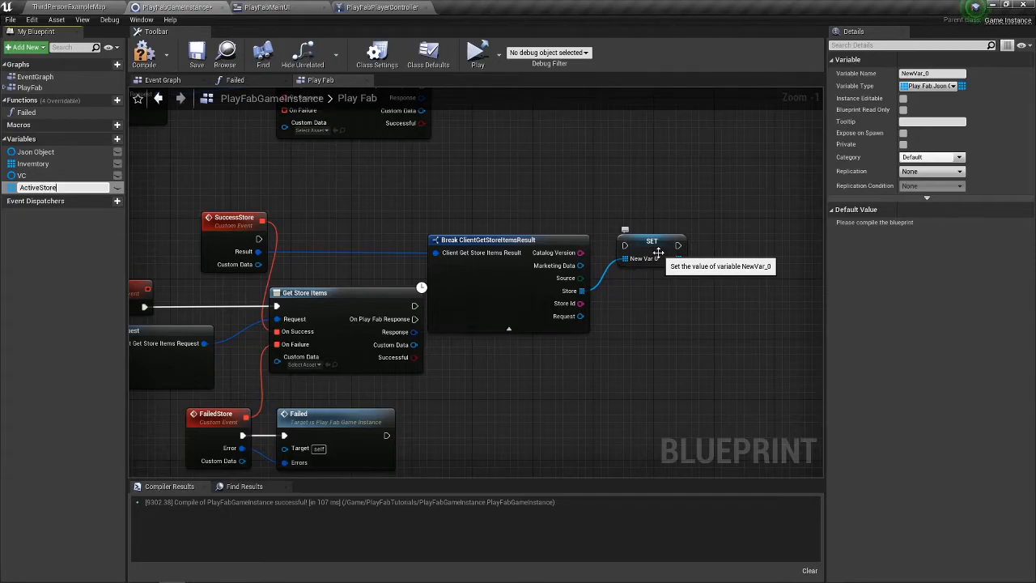
key("Return")
Run the ActiveStore setter from SuccessStore, then collapse and align the Break ClientGetStoreItemsResult node
left_click_drag(658, 242, 269, 241)
left_click_drag(624, 233, 259, 243)
left_click_drag(658, 241, 666, 249)
left_click_drag(528, 271, 500, 291)
left_click(509, 343)
Bind a custom event with its default name to On Success of Get Catalog Items and place it above that node
left_click_drag(363, 155, 458, 327)
left_click_drag(377, 270, 488, 222)
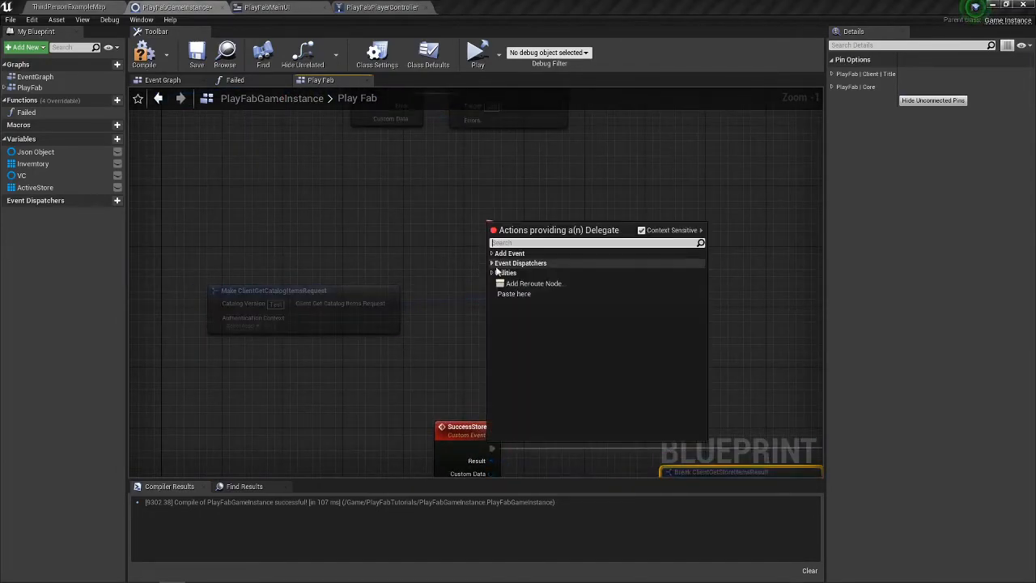
left_click(527, 264)
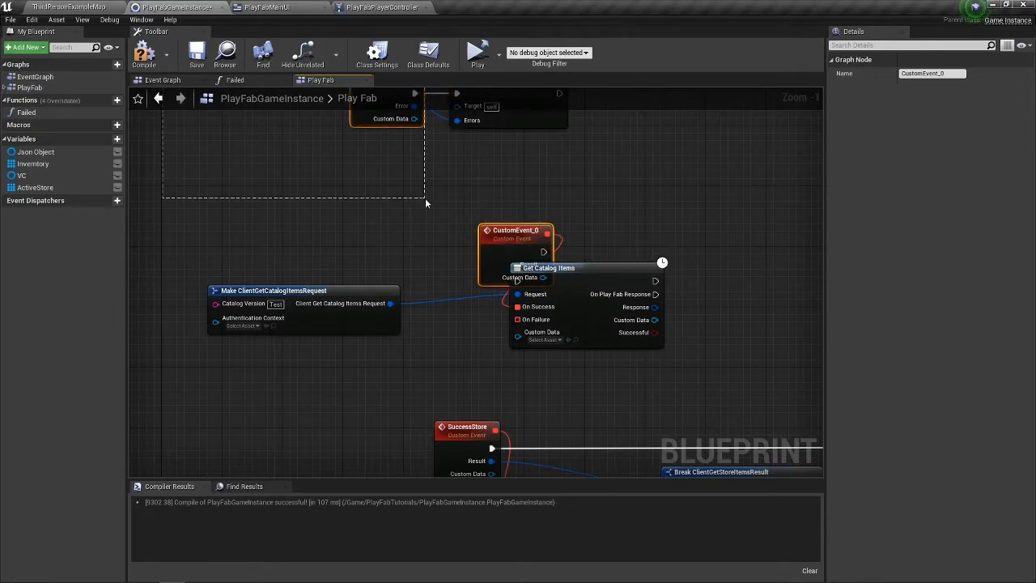
left_click_drag(502, 230, 423, 185)
Break the catalog success event's result with a Break ClientGetCatalogItemsResult node placed in line with the event
left_click_drag(467, 219, 703, 227)
left_click(762, 313)
left_click_drag(779, 238, 719, 214)
left_click_drag(791, 280, 563, 213)
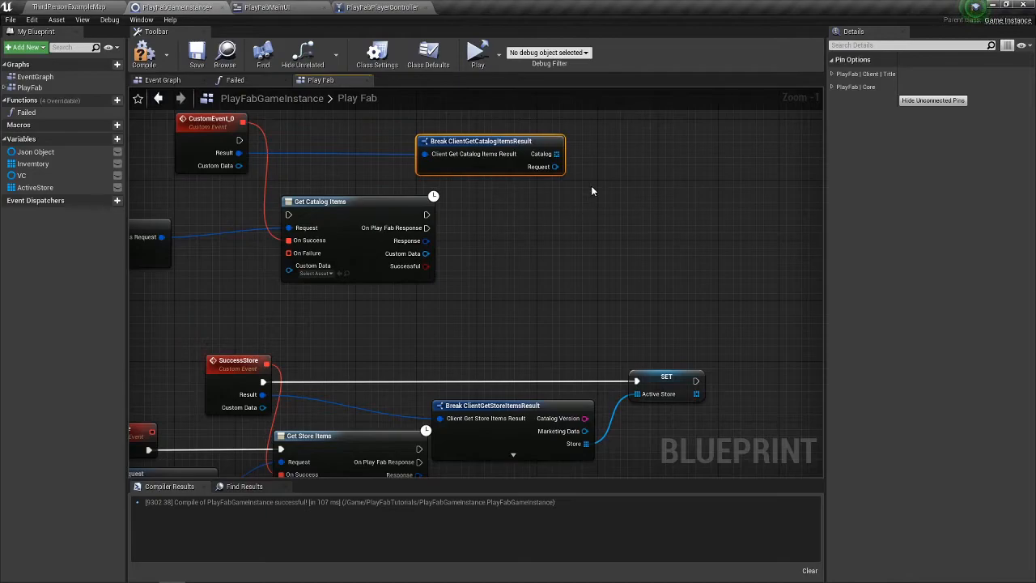
mouse_move(556, 154)
left_mouse_down()
mouse_move(639, 398)
mouse_move(536, 173)
mouse_move(547, 160)
left_mouse_up()
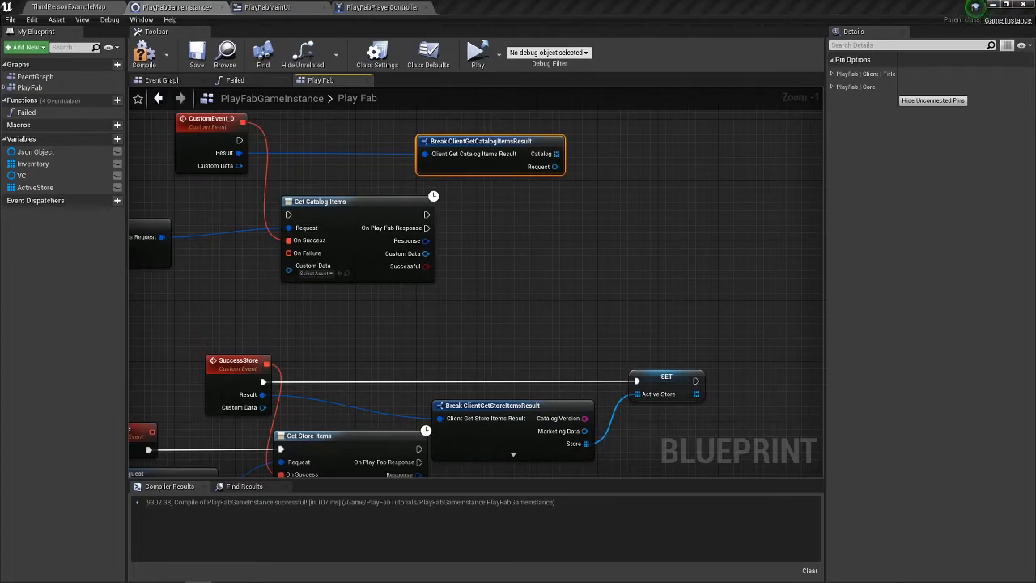
right_click(573, 263)
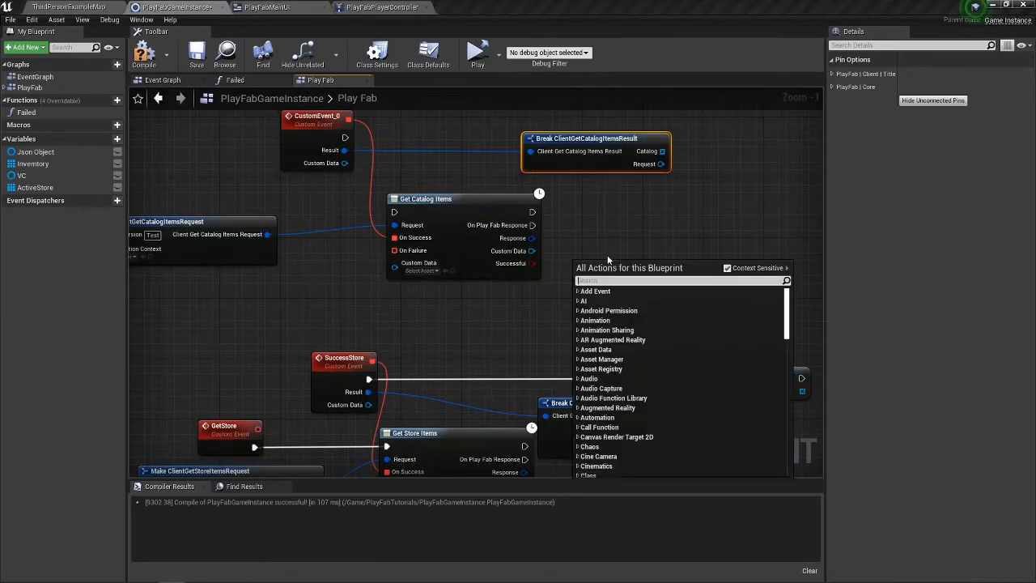
type("items")
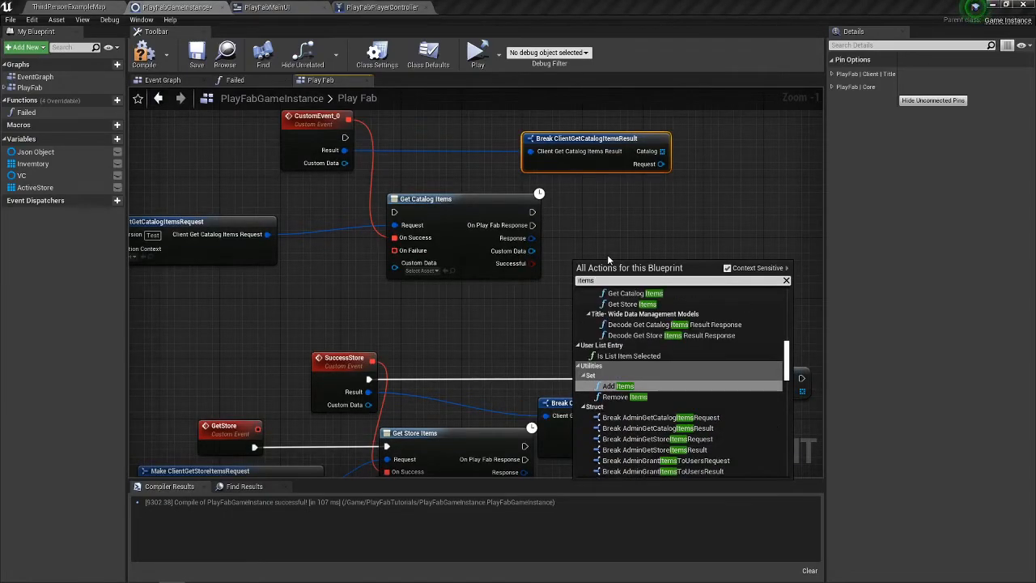
scroll(628, 326, "up", 3)
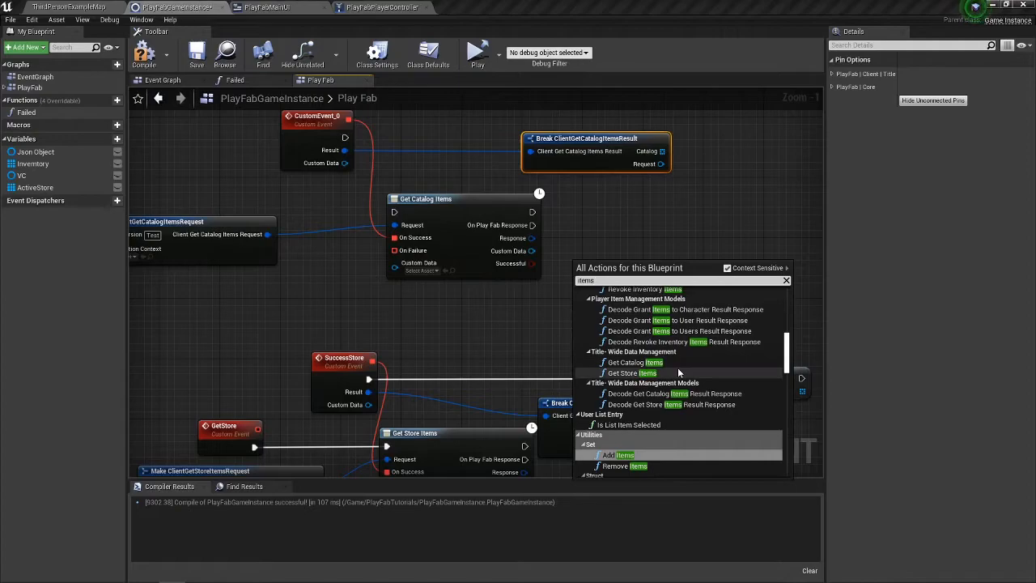
scroll(673, 374, "up", 2)
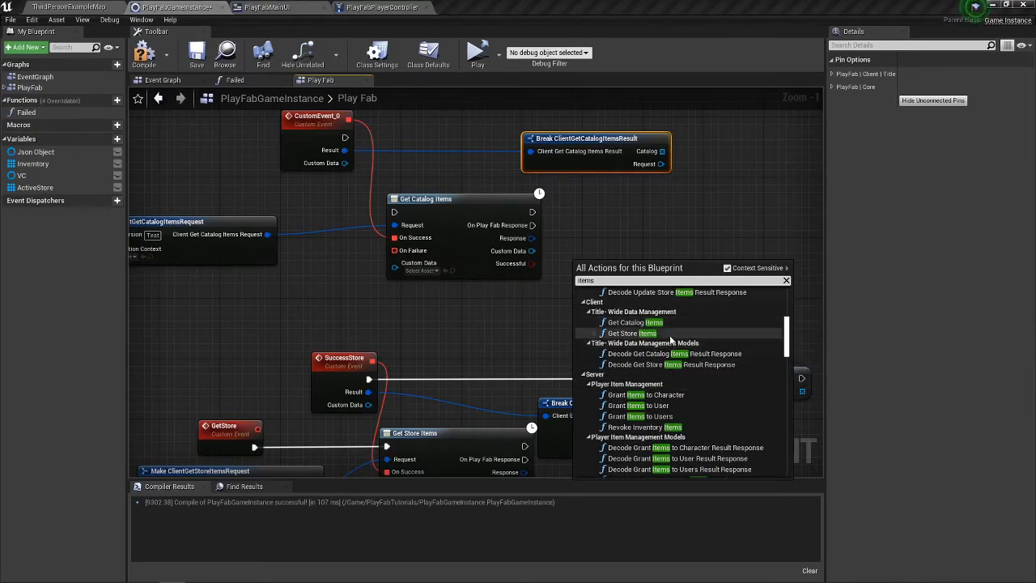
left_click(679, 241)
Add a Print String node after the ActiveStore setter with the text STORE SUCCESS
left_click_drag(599, 233, 552, 173)
left_click_drag(427, 273, 516, 192)
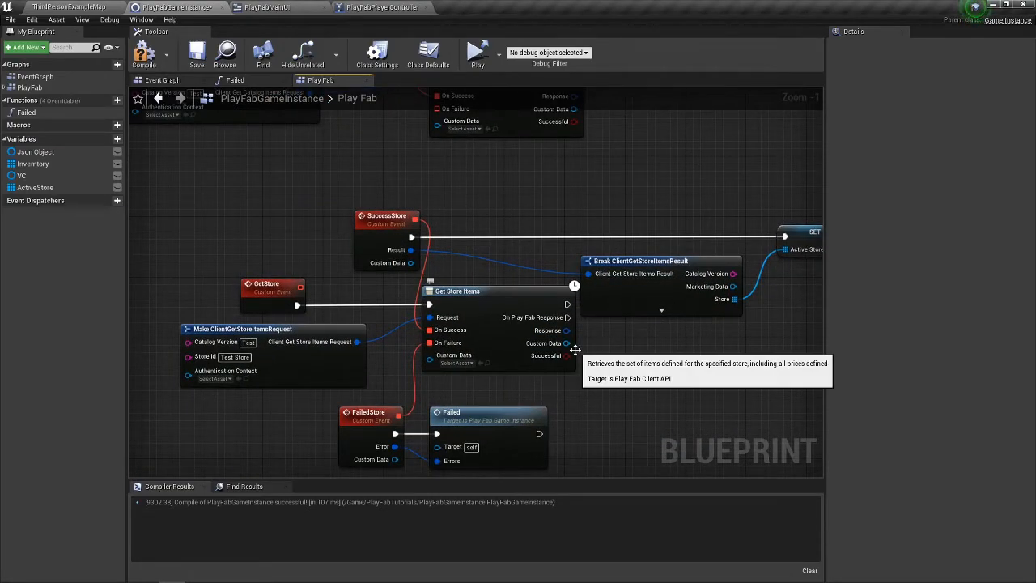
left_click_drag(578, 208, 273, 253)
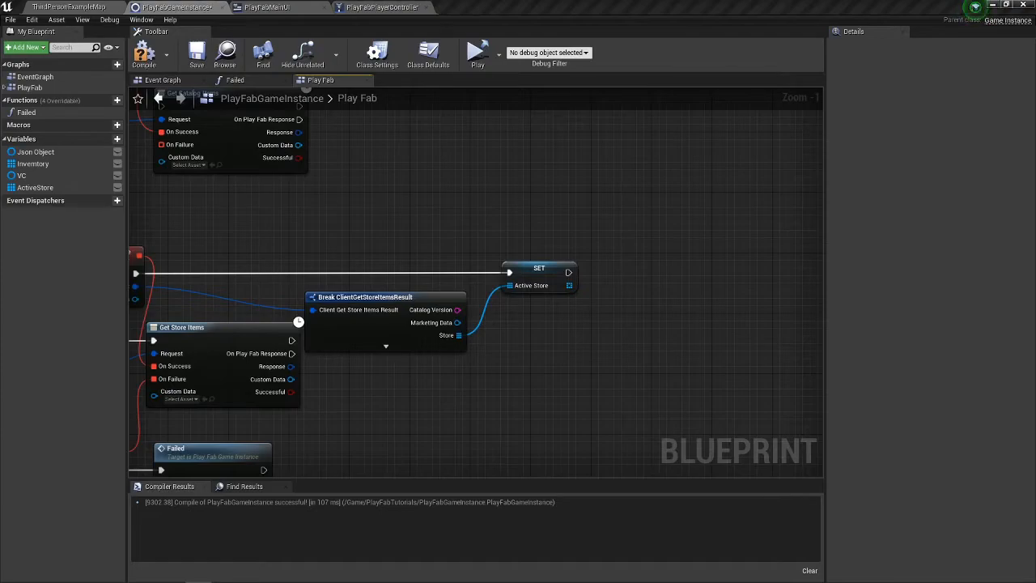
left_click_drag(656, 313, 495, 306)
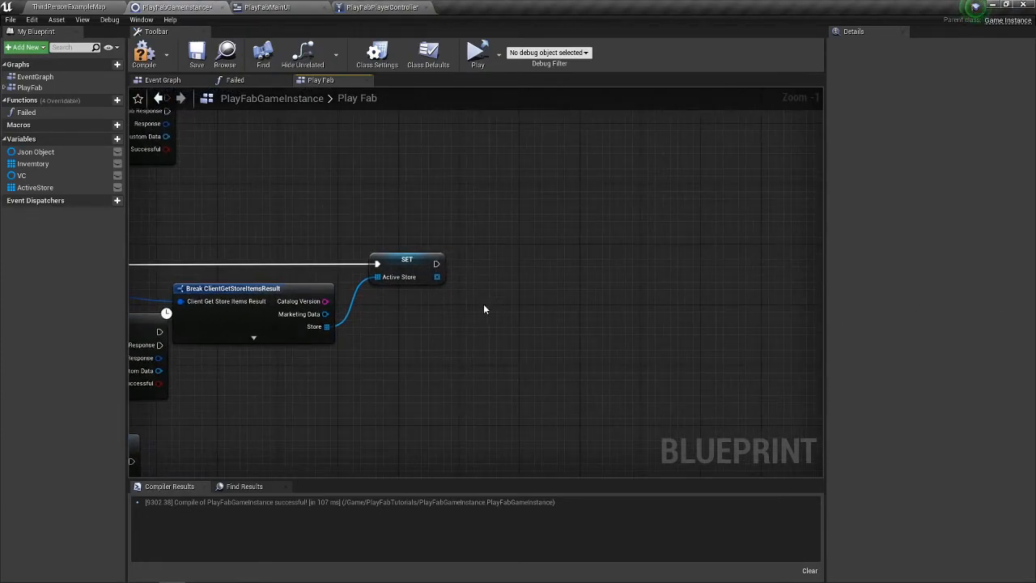
scroll(485, 304, "up", 1)
left_click_drag(426, 257, 483, 255)
type("print")
key("Return")
left_click(534, 272)
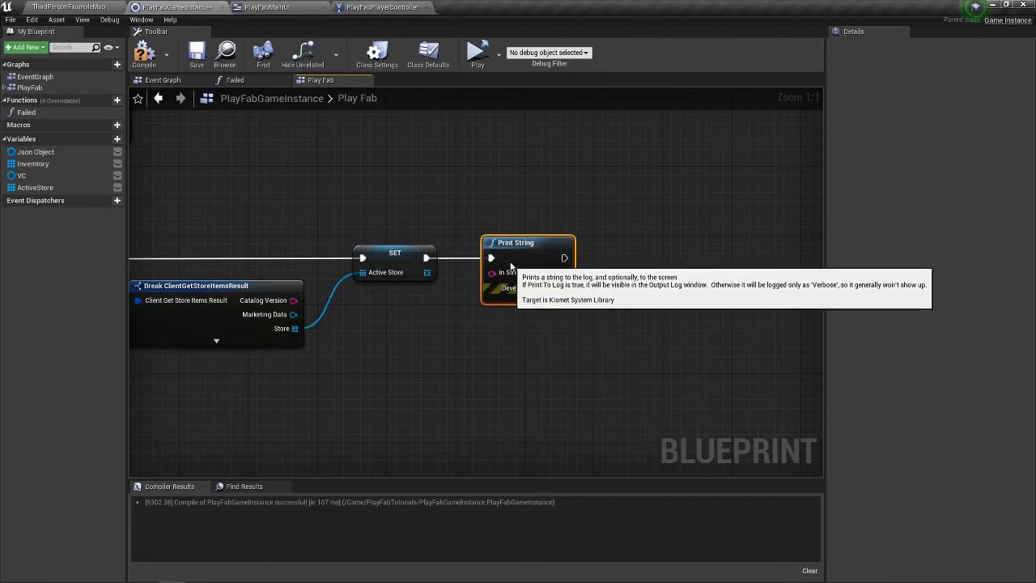
type("STORE SUCCESS")
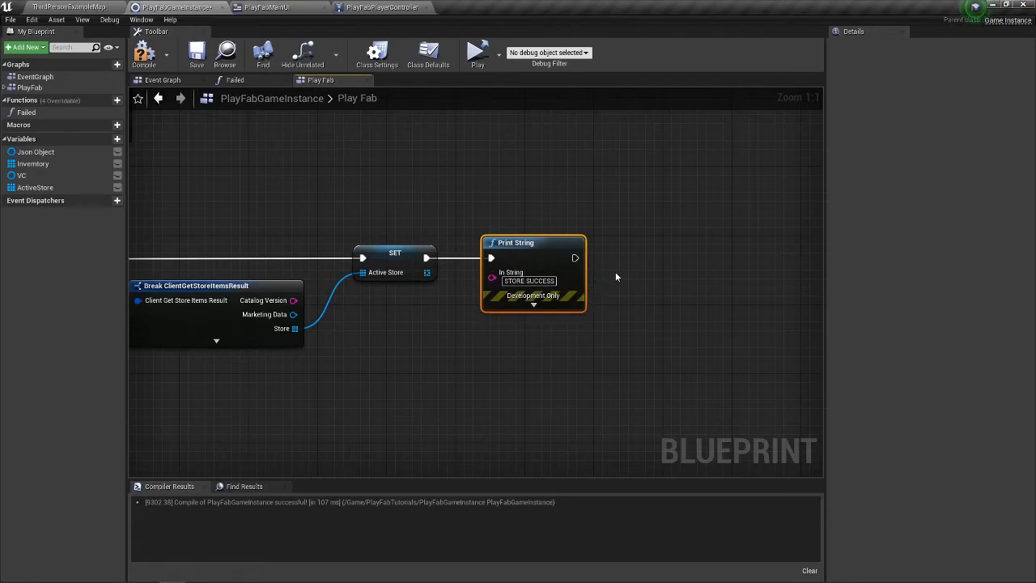
Add a For Each Loop over the ActiveStore array, executed after the STORE SUCCESS print
left_click_drag(406, 272, 483, 259)
type("for each")
key("Return")
left_click_drag(567, 364, 447, 364)
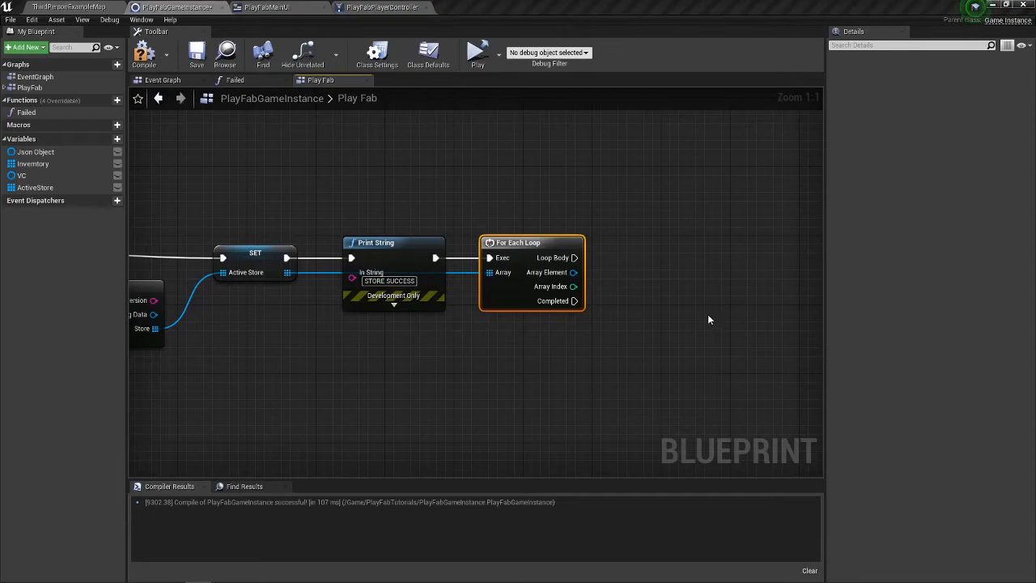
Get the ItemId field from the loop's Array Element with a Get Field node and convert its value with As String
left_click_drag(573, 272, 609, 281)
type("get field")
key("Return")
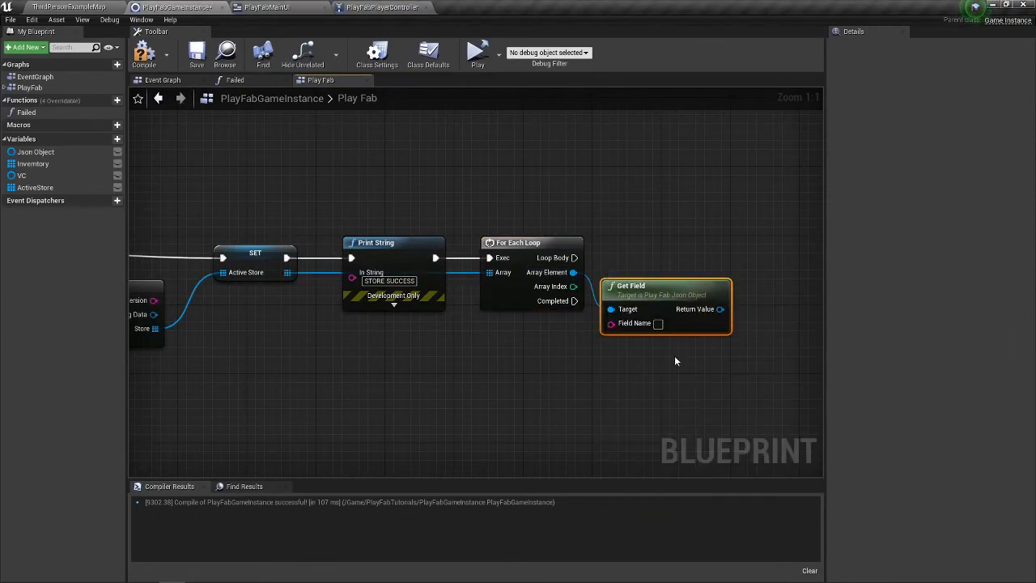
type("ItemId")
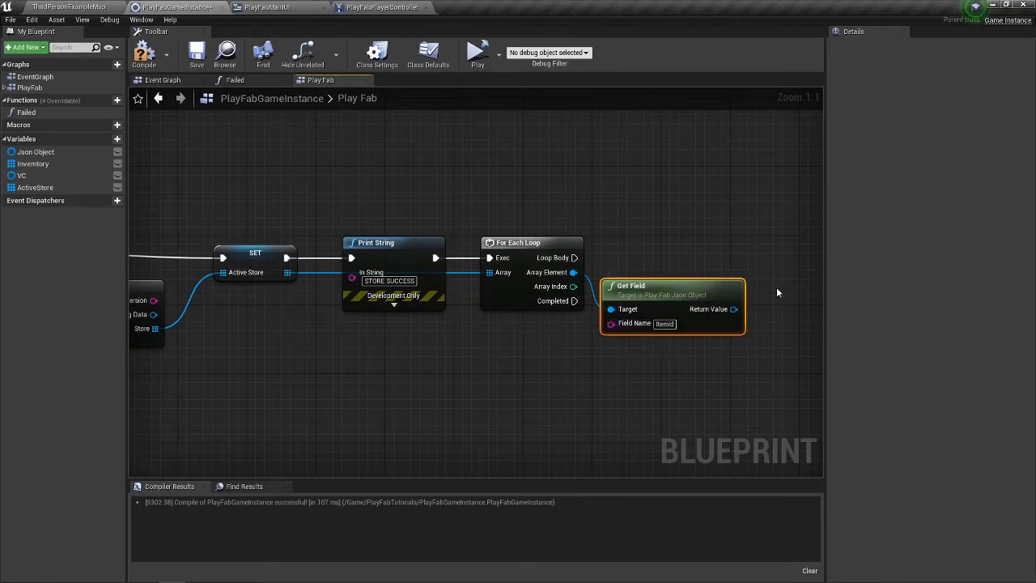
left_click_drag(760, 263, 593, 249)
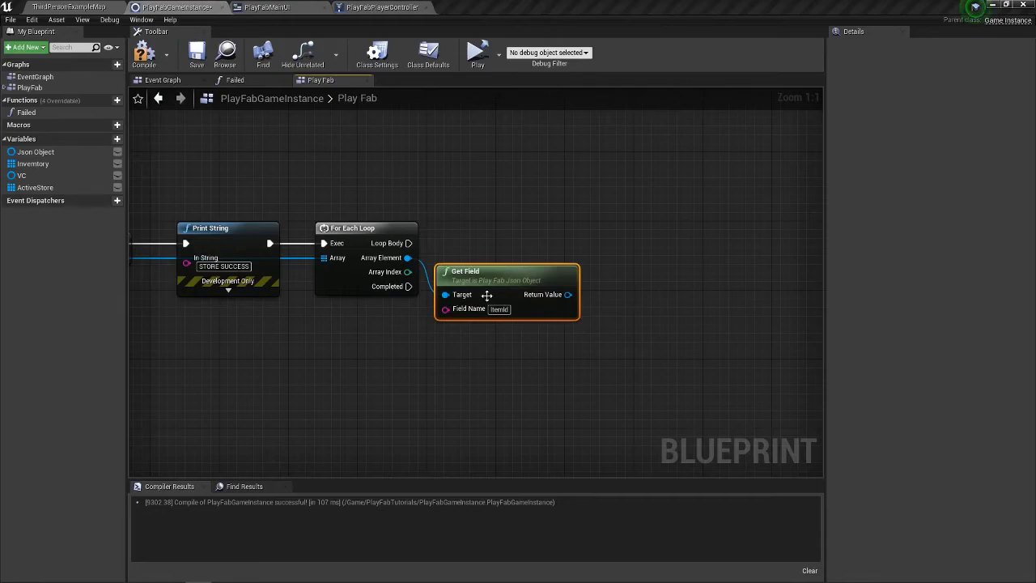
left_click_drag(568, 293, 604, 296)
type("as str")
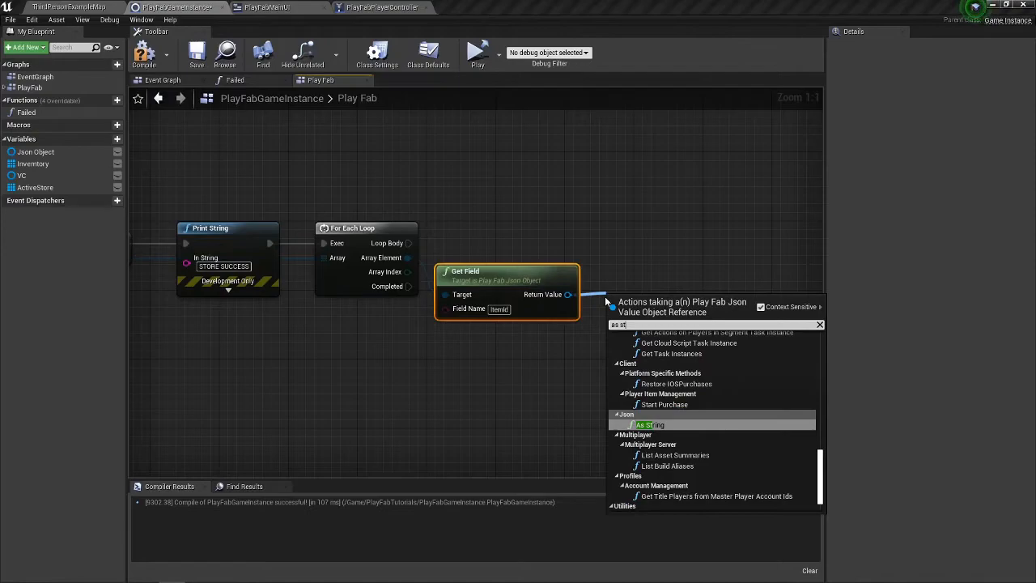
key("Return")
Print the ItemId string with a Print String node executed from Loop Body, and align the new nodes
left_click_drag(680, 306, 754, 258)
type("priunt")
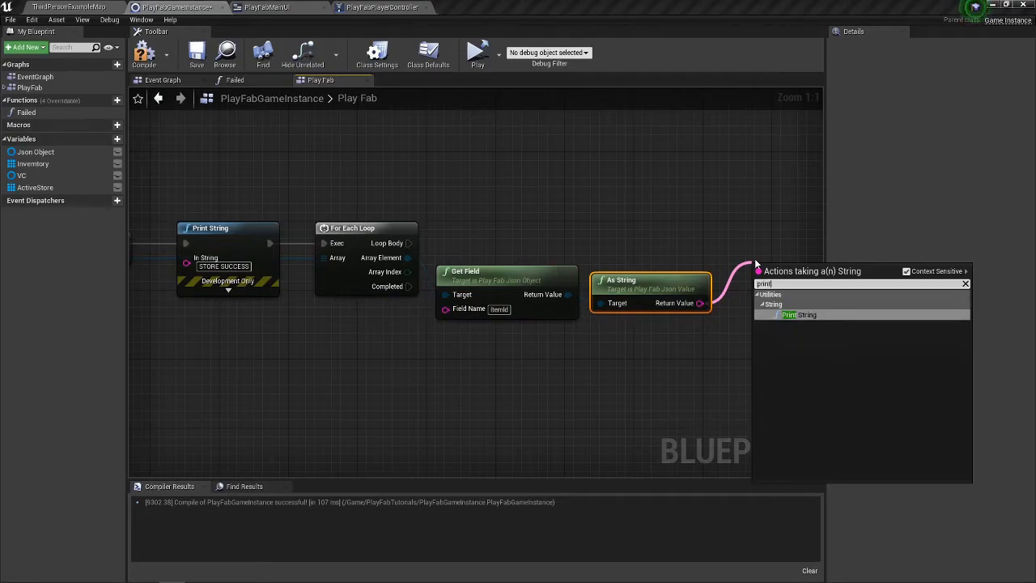
key("Return")
left_click_drag(770, 276, 409, 243)
left_click_drag(786, 233, 776, 233)
left_click_drag(682, 284, 683, 276)
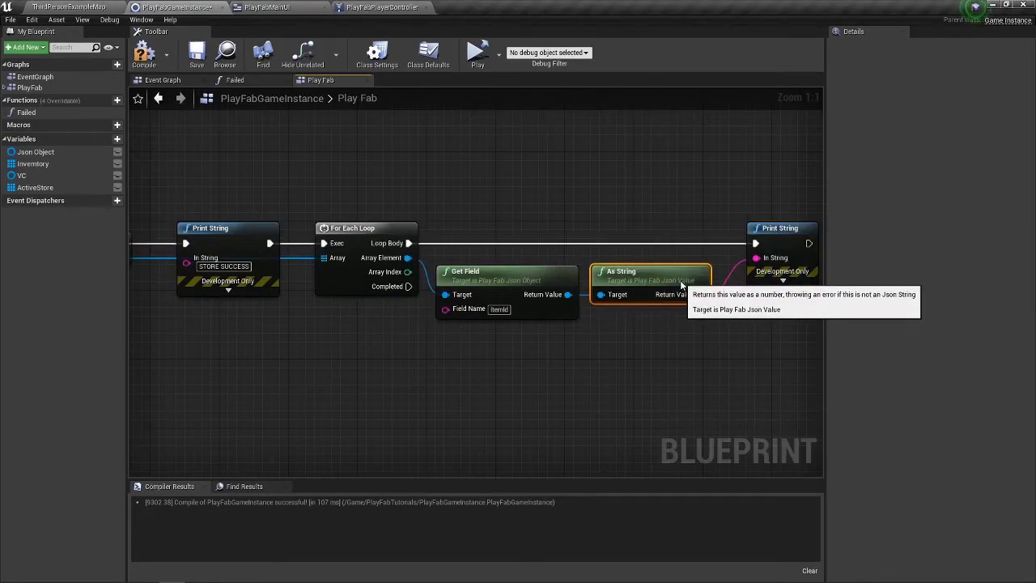
left_click_drag(777, 233, 768, 232)
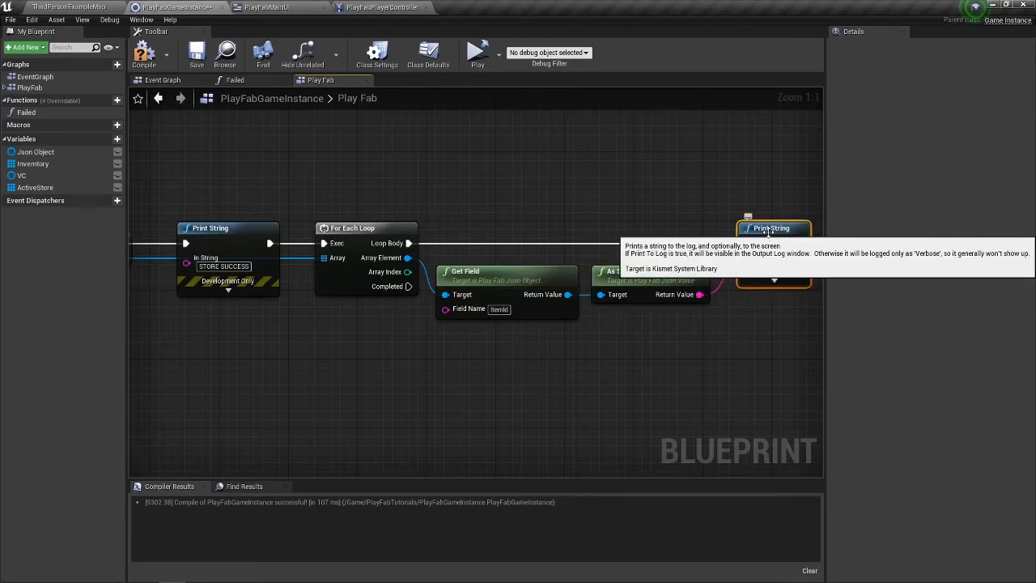
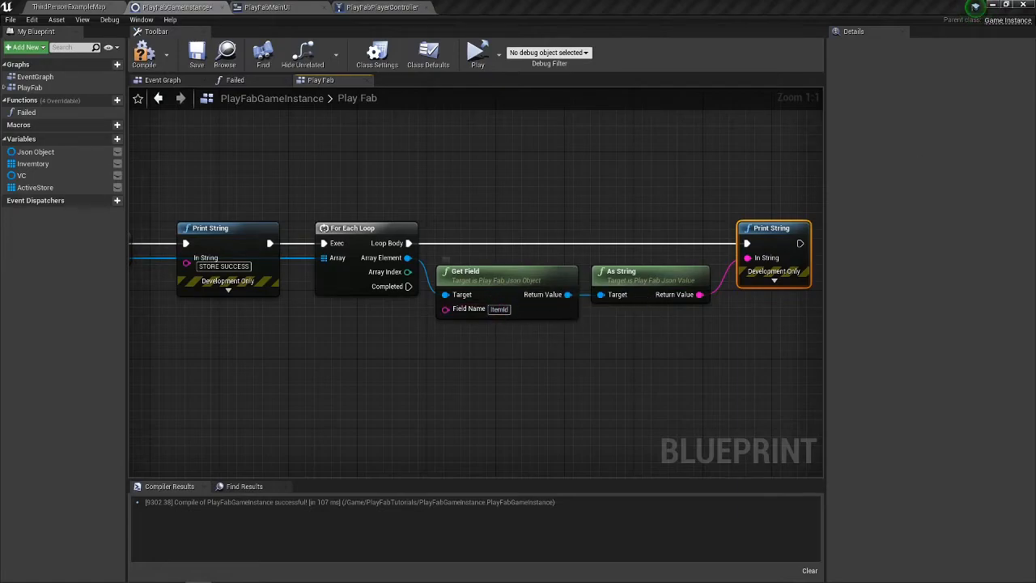
Switch to the PlayFab website and compare Test Item's catalog price with its price in the Test Store
key("alt+Tab")
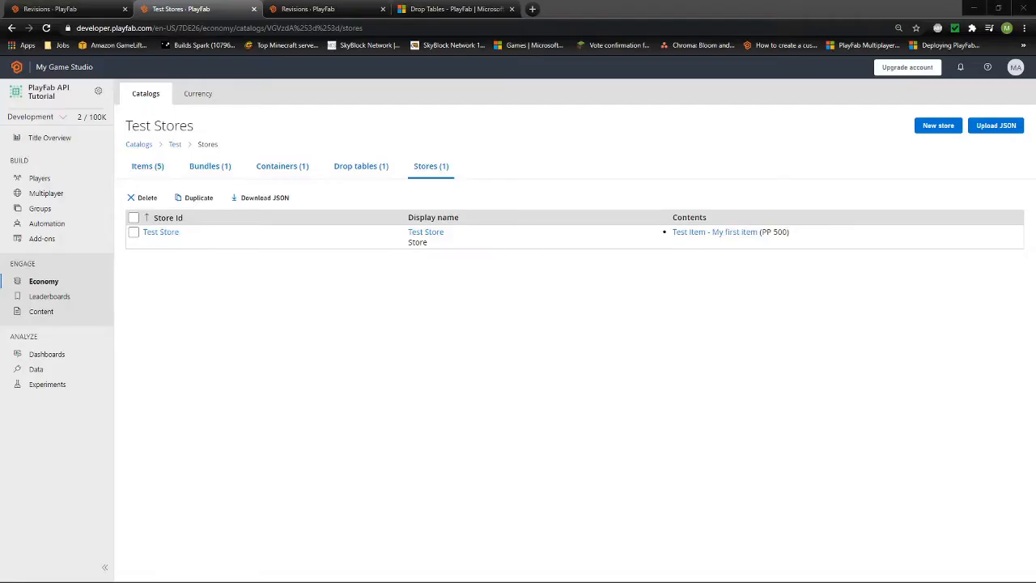
left_click(152, 171)
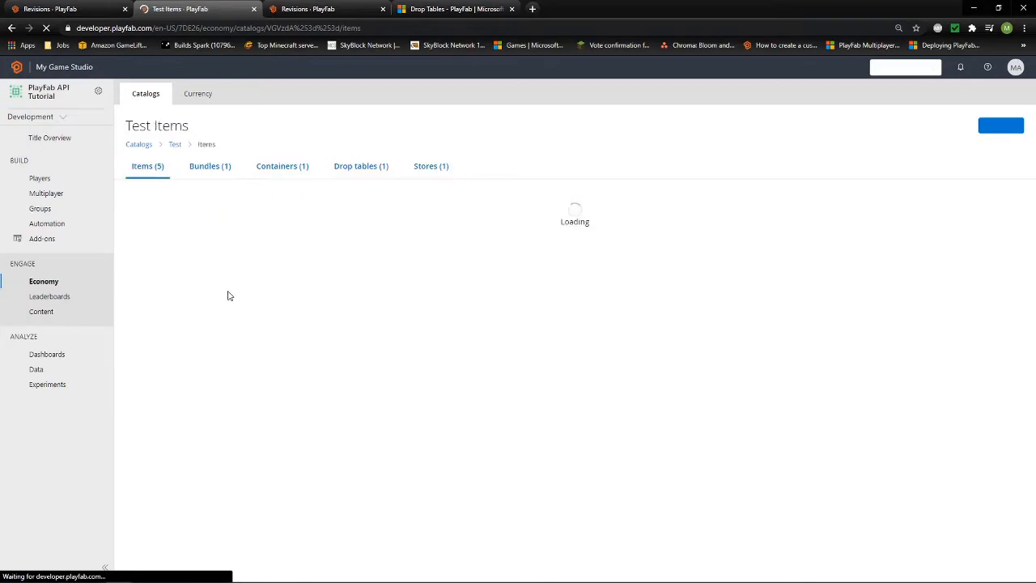
left_click(177, 233)
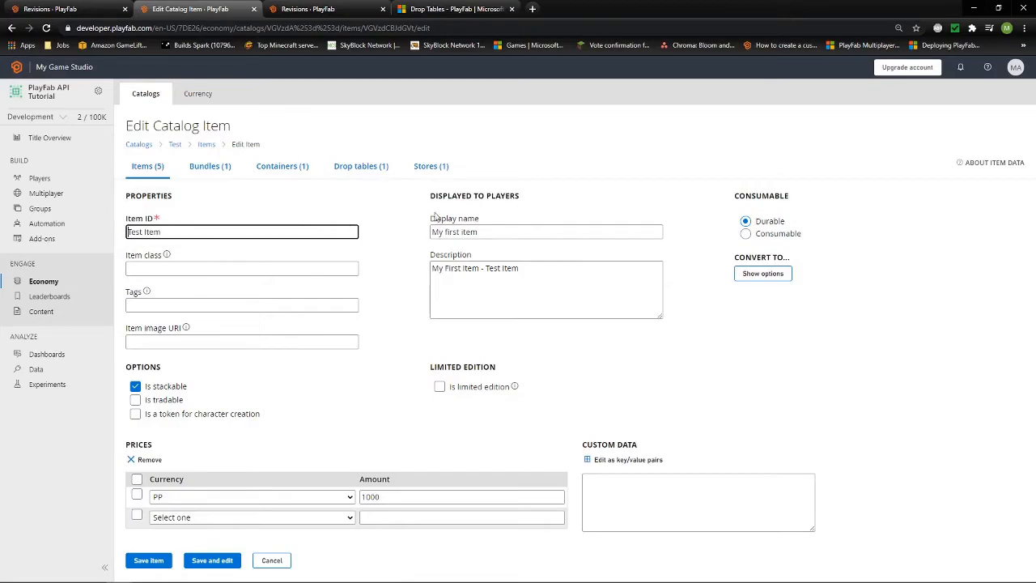
left_click(425, 166)
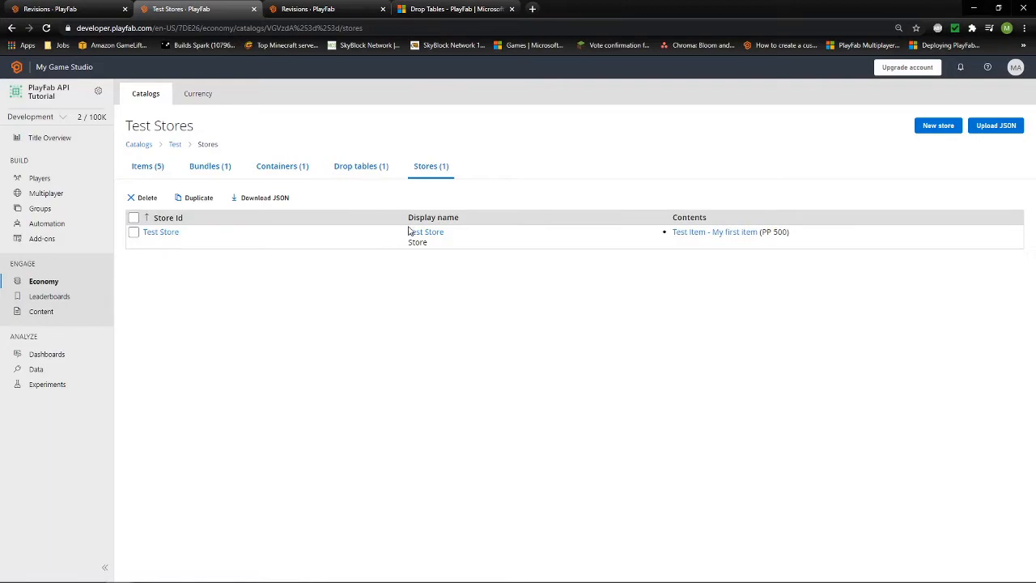
left_click(411, 232)
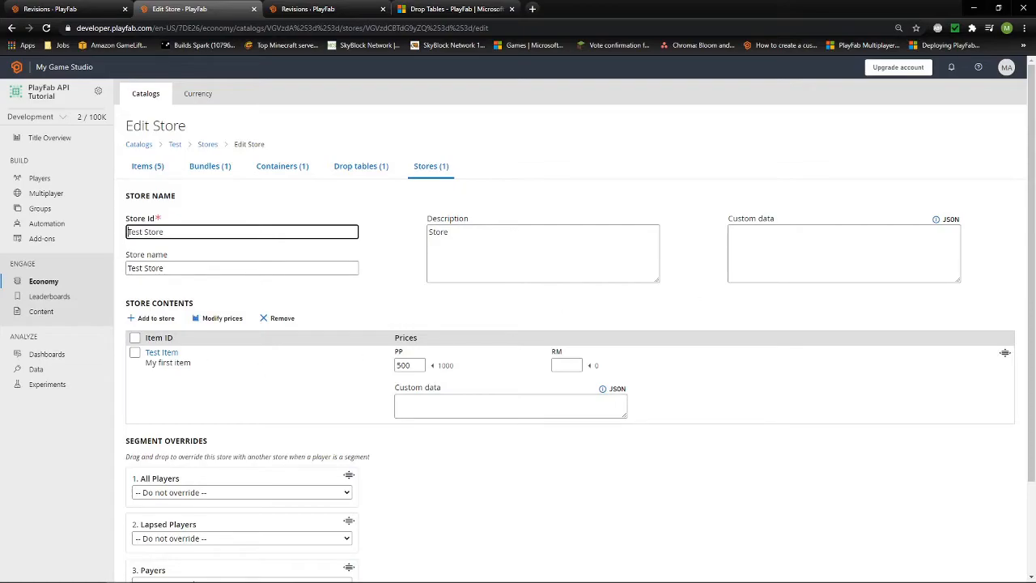
left_click(142, 166)
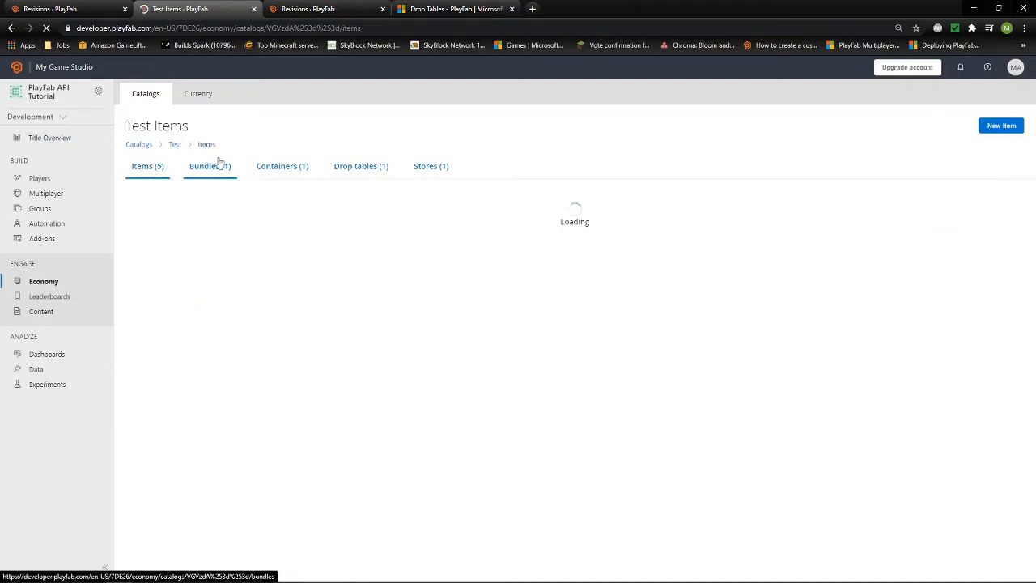
left_click(163, 234)
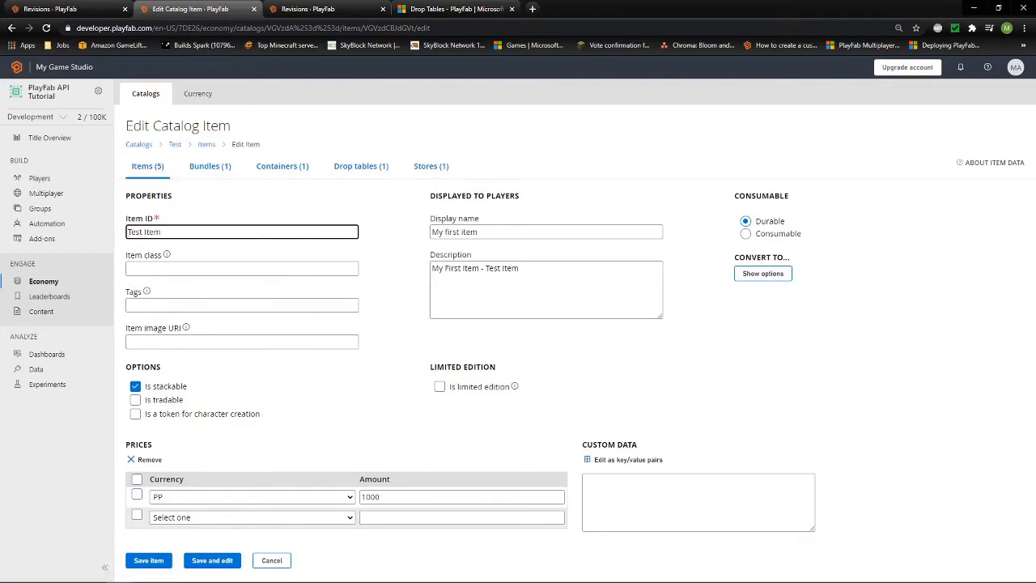
Back in Unreal Editor, duplicate the Get Field node, feed it the Array Element and set its field name to VirtualCurrencyPrices
key("alt+Tab")
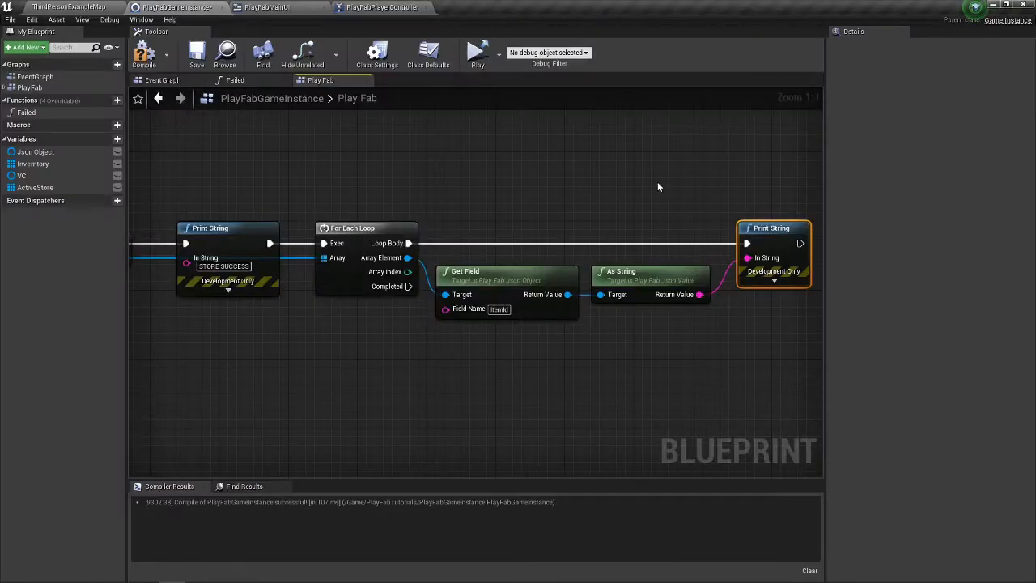
left_click_drag(657, 183, 646, 179)
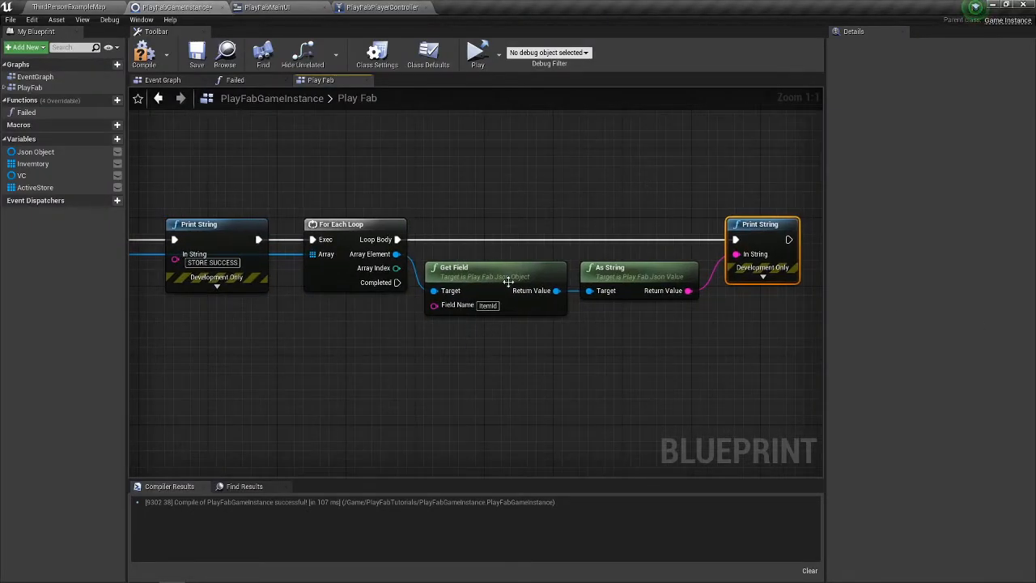
left_click(450, 268)
key("ctrl+w")
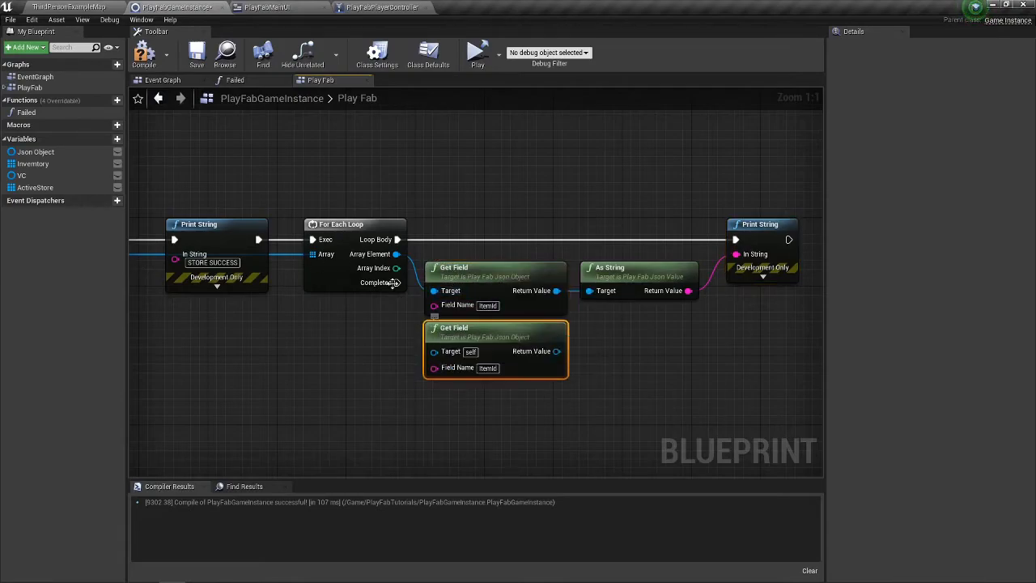
left_click_drag(396, 253, 435, 352)
left_click(487, 366)
type("Virt")
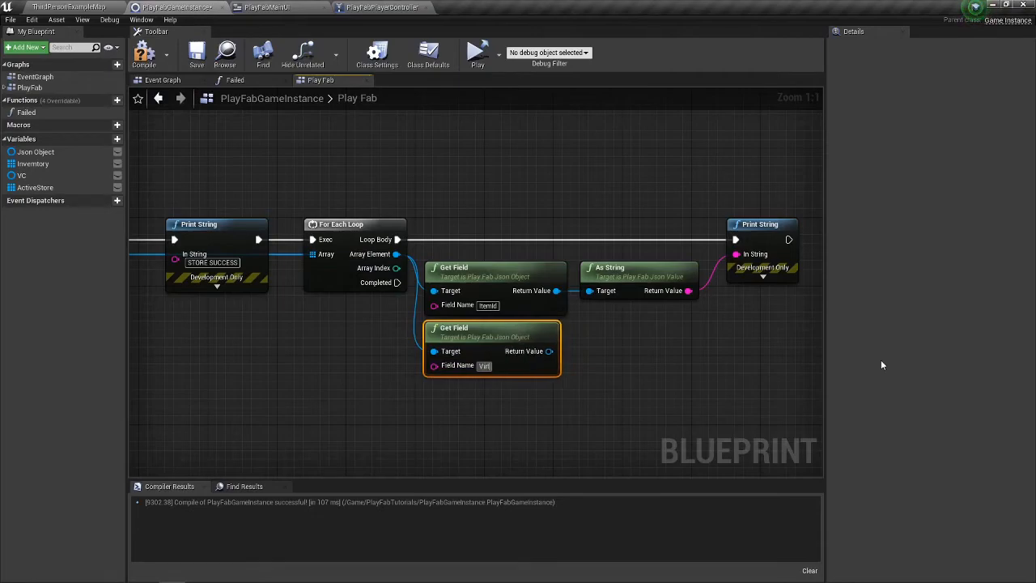
type("ualCurrency")
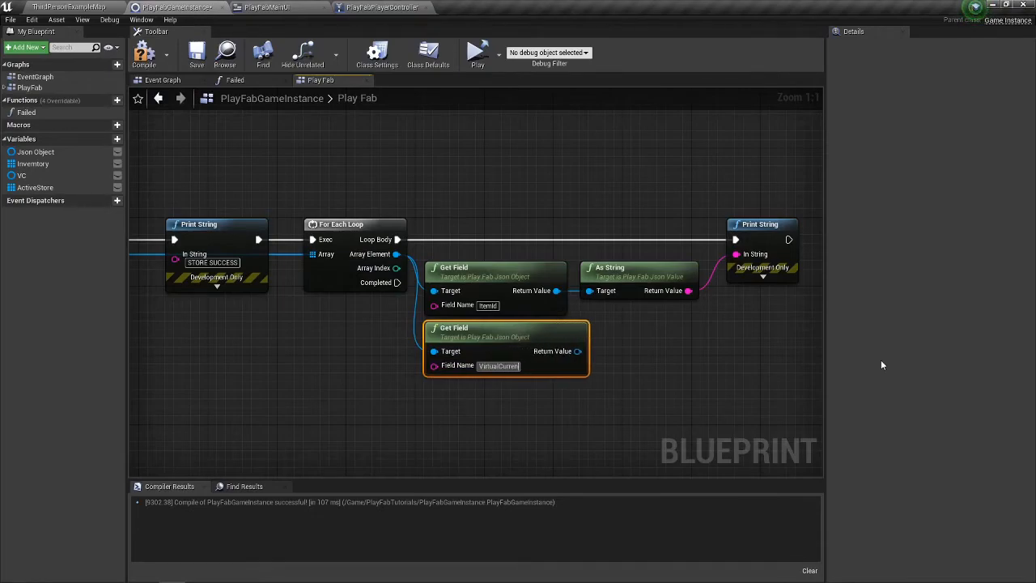
key("Return")
type("Prices")
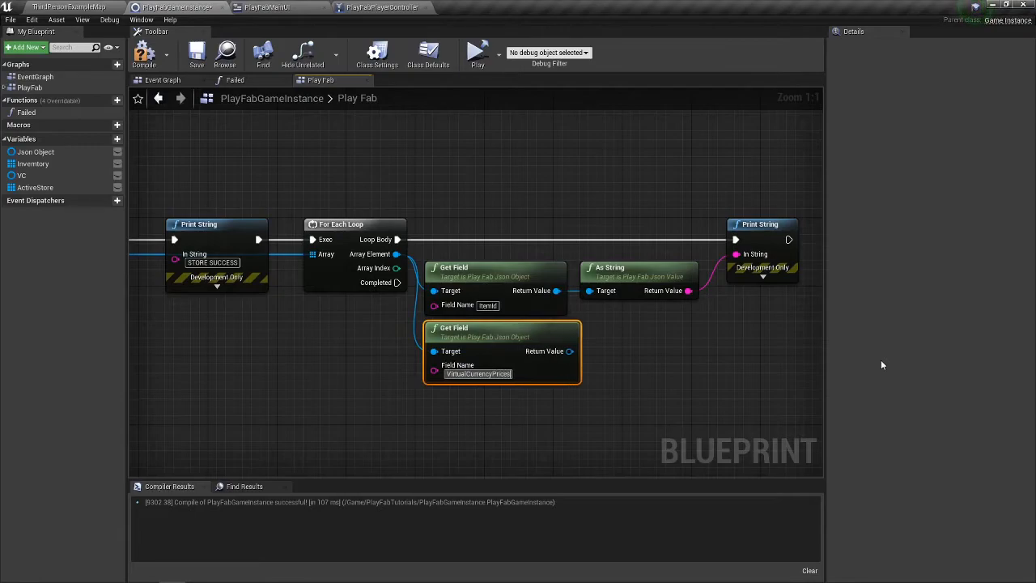
key("Return")
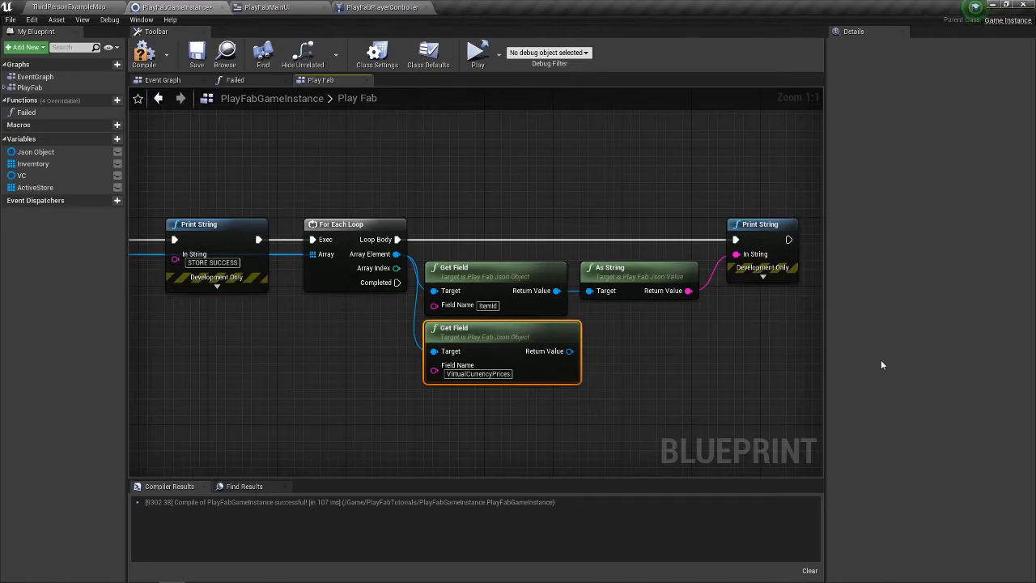
Convert the VirtualCurrencyPrices value with an As Object node, executed after the ItemId Print String
left_click_drag(557, 355, 473, 341)
type("as obj")
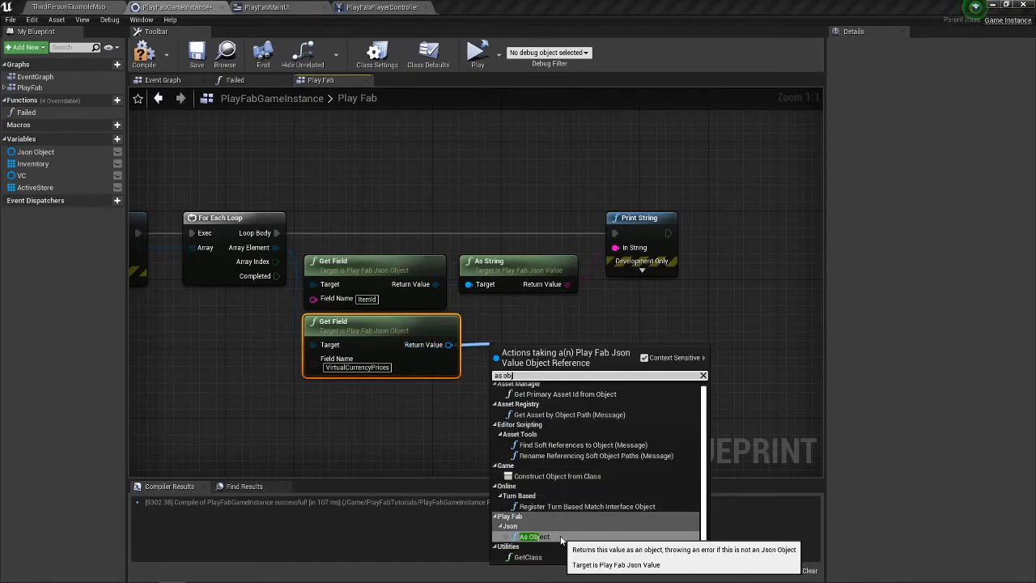
left_click(540, 536)
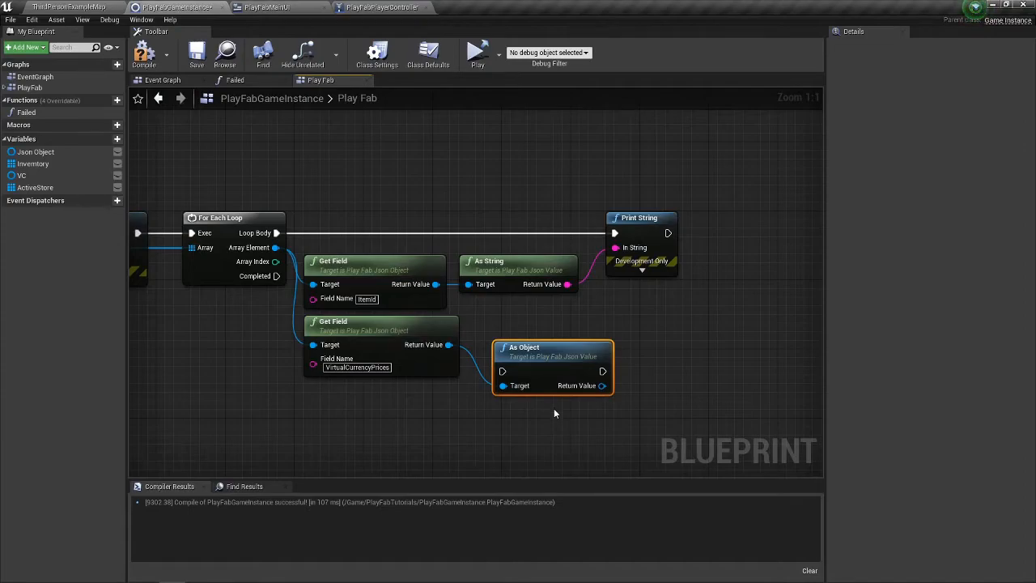
left_click_drag(536, 365, 669, 233)
Add a Get Field Names node on the As Object return value and place it below As Object
left_click_drag(694, 282, 479, 296)
type("get field fi")
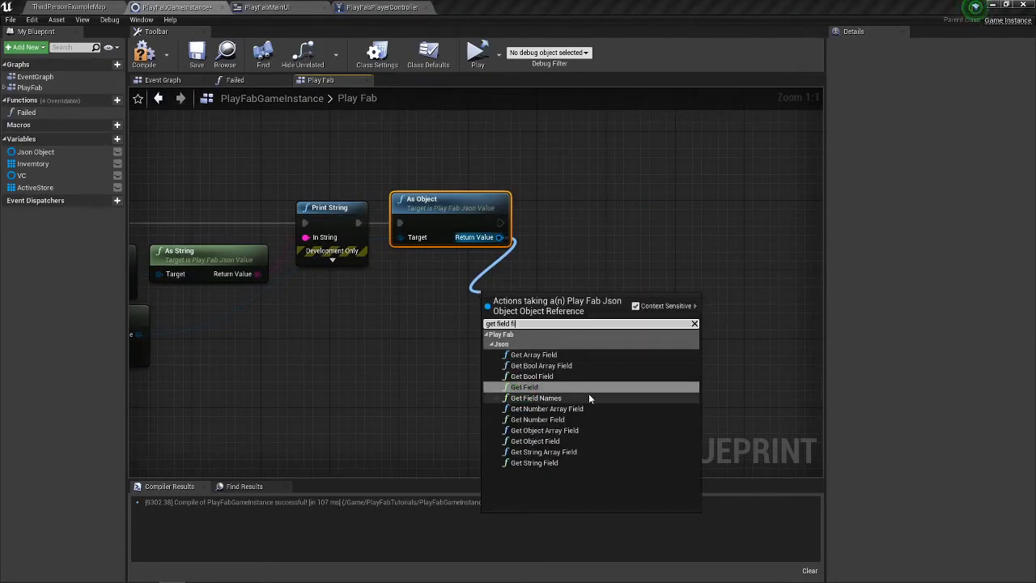
left_click(580, 397)
left_click_drag(546, 315, 504, 334)
Paste a copy of the Get Field node and connect the As Object return value to its Target
left_click_drag(499, 237, 548, 258)
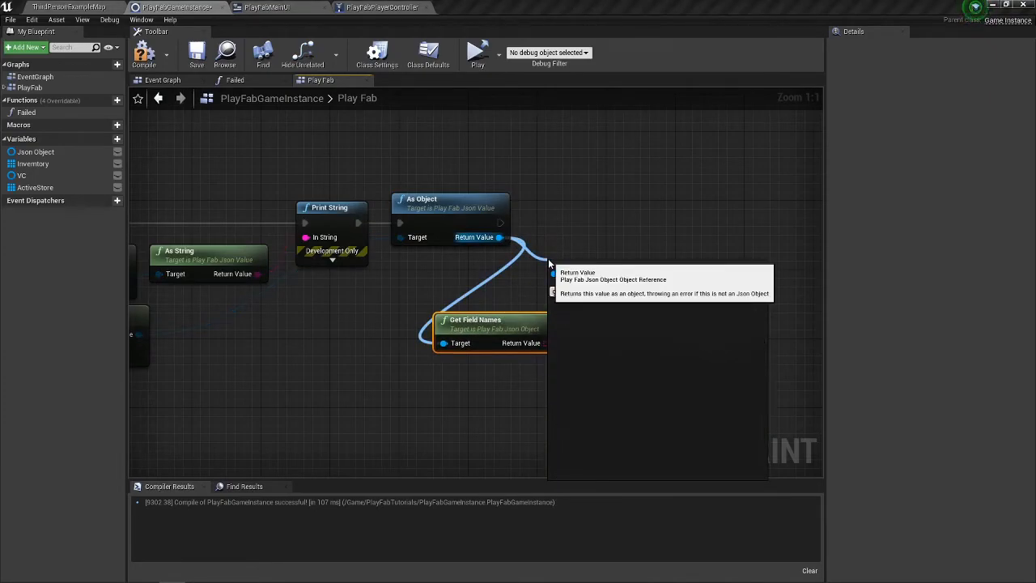
type("get item")
left_click(559, 236)
key("ctrl+v")
left_click_drag(599, 300, 491, 237)
Add an array Get at index 0 on the field names and connect it to the pasted Get Field's Field Name
left_click_drag(532, 334, 531, 356)
type("get")
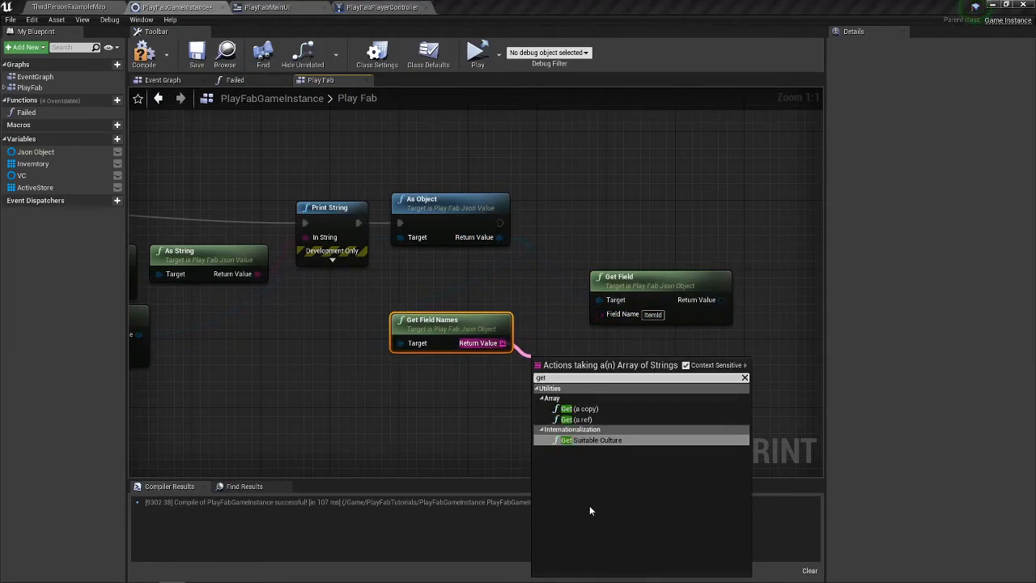
left_click(588, 418)
left_click_drag(593, 377, 601, 317)
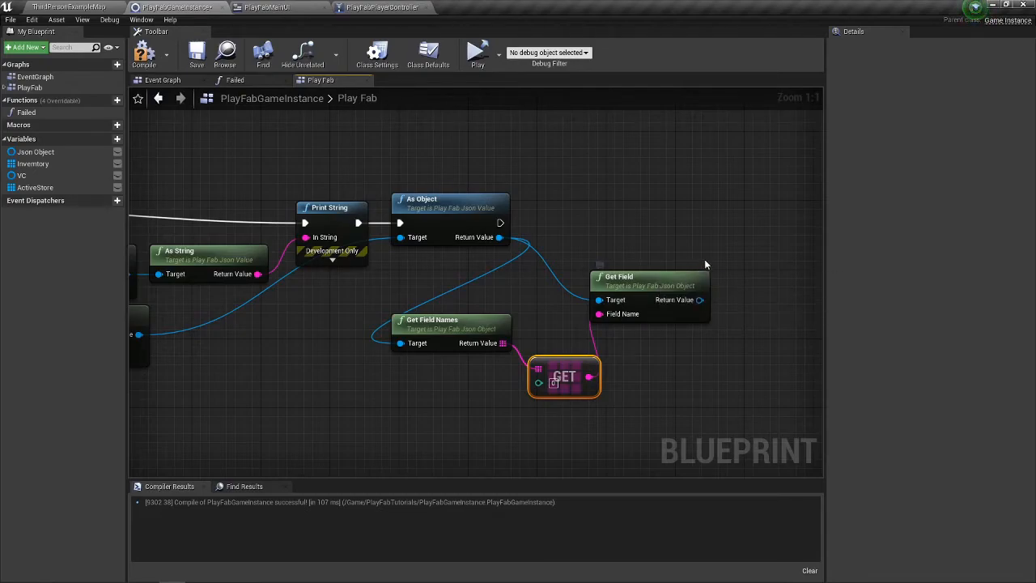
Convert the value from the new Get Field with an As Number node and position it alongside
left_click_drag(704, 260, 619, 275)
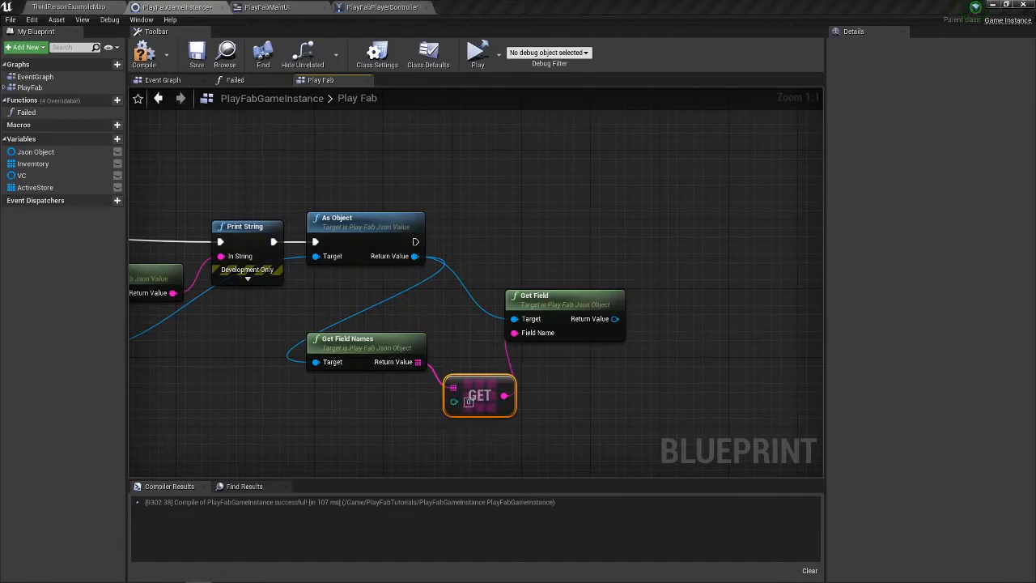
left_click_drag(593, 301, 654, 300)
type("as numb")
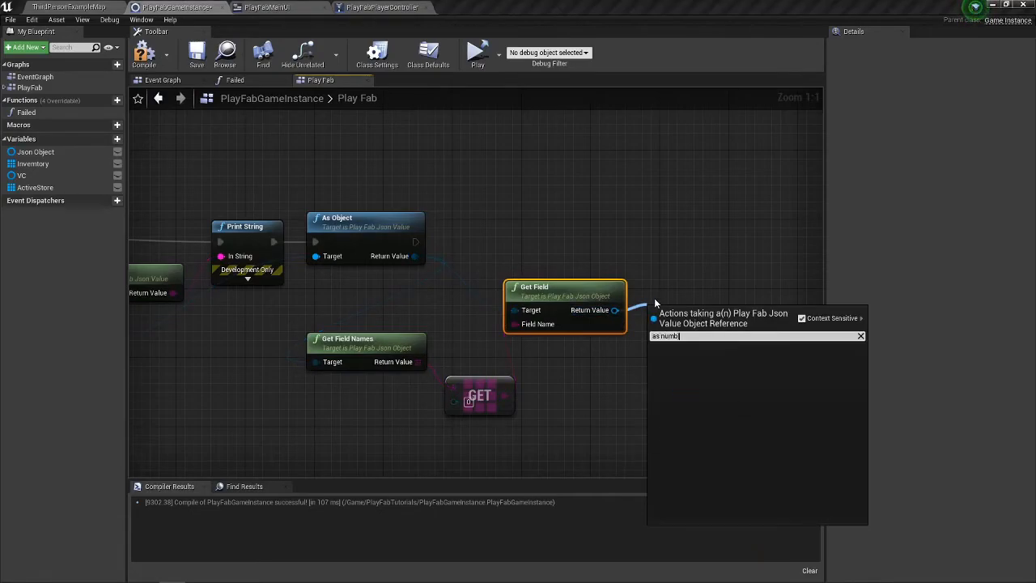
key("Return")
left_click_drag(680, 308, 681, 300)
Print the As Number value with a Print String node executed after As Object, and space out the conversion node
left_click_drag(506, 261, 394, 263)
left_click_drag(304, 243, 639, 328)
type("print")
key("Return")
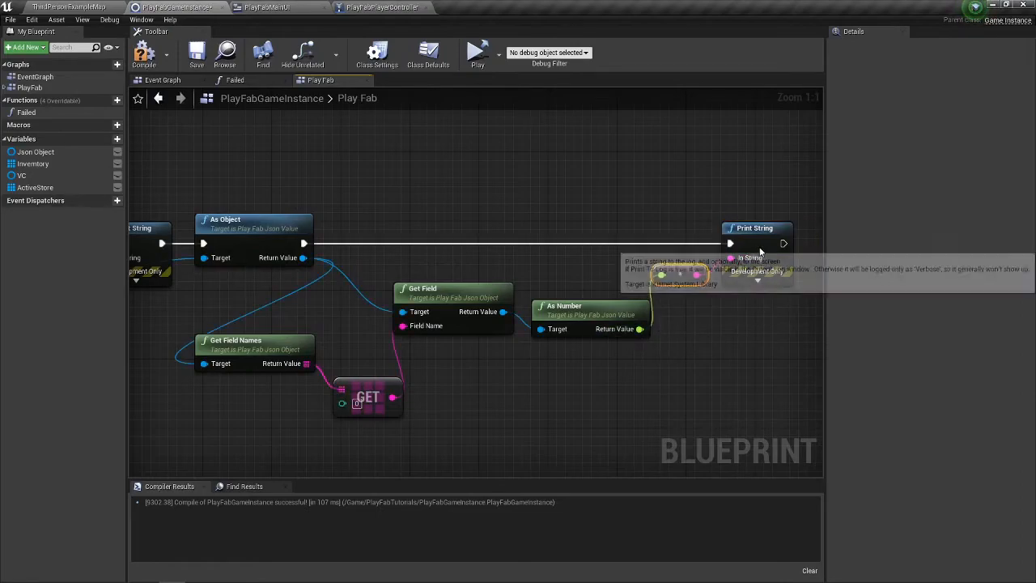
left_click_drag(756, 253, 792, 253)
left_click_drag(693, 275, 710, 275)
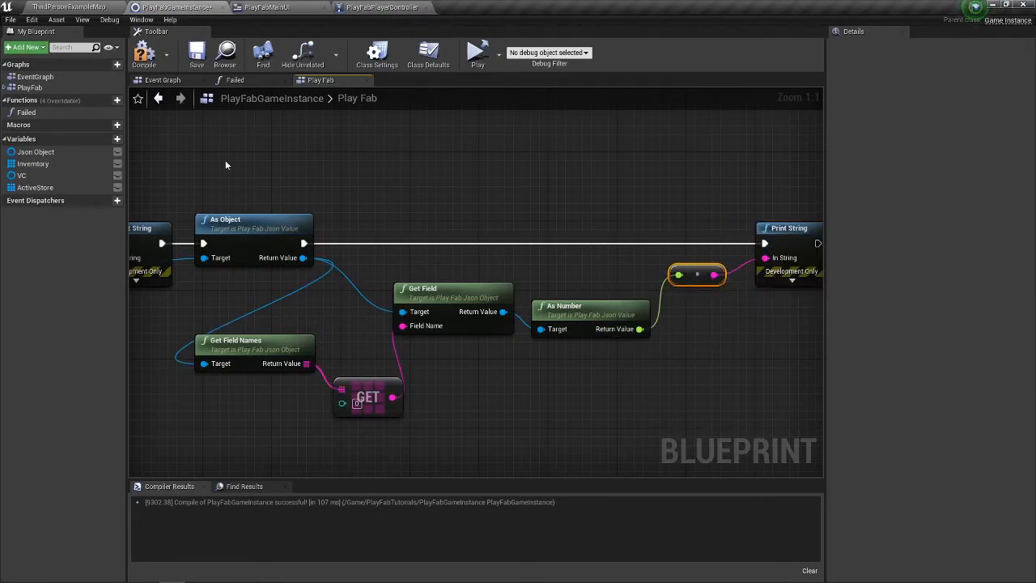
Review the store loop's node chain from the ActiveStore setter through to the price's number conversion
scroll(328, 257, "down", 3)
left_click_drag(363, 254, 691, 244)
left_click_drag(416, 302, 568, 310)
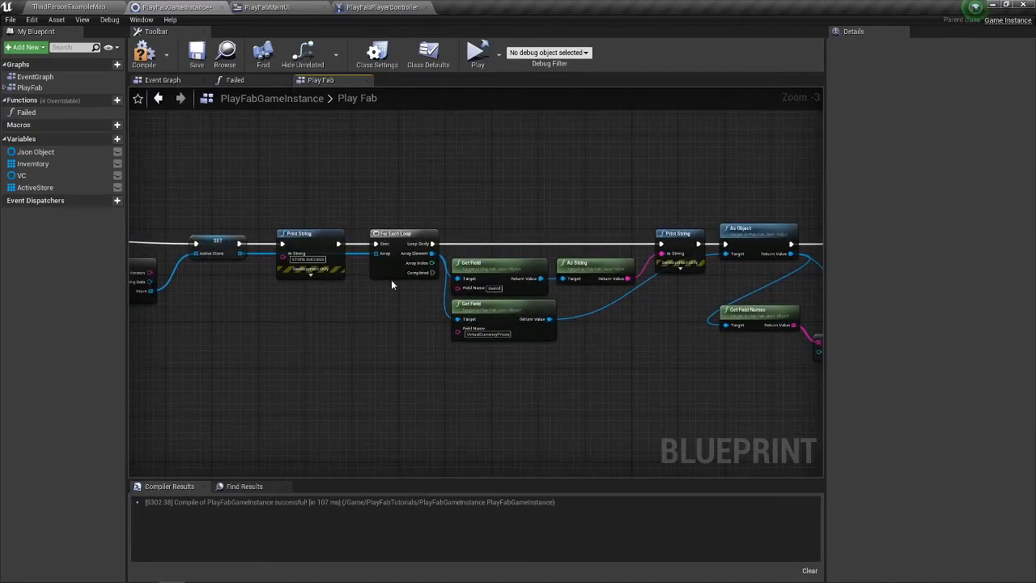
scroll(381, 285, "up", 1)
scroll(296, 296, "up", 1)
left_click_drag(251, 294, 384, 277)
left_click_drag(542, 286, 216, 284)
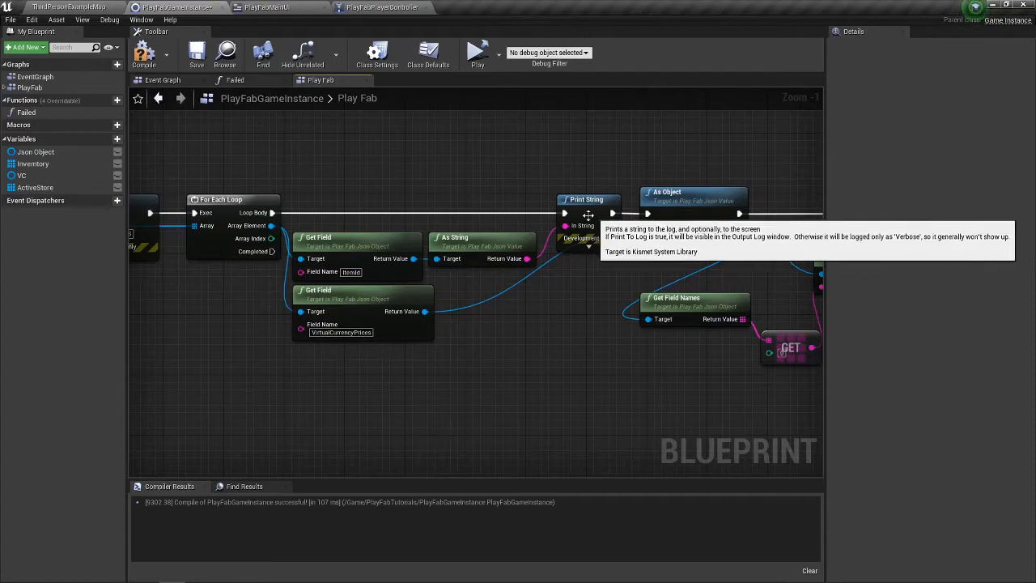
left_click_drag(817, 252, 546, 258)
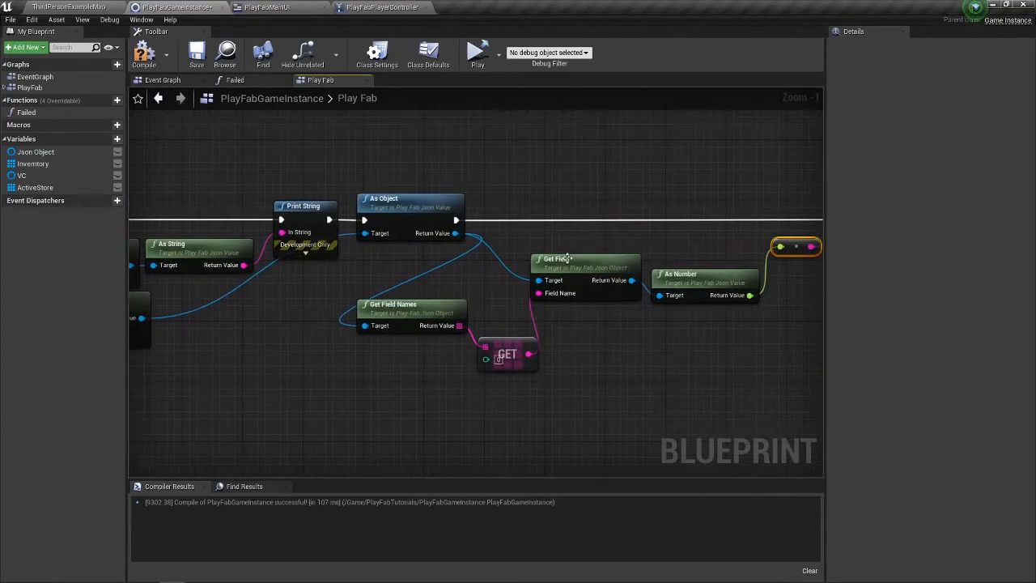
Save the blueprint and add a custom event named PurchaseItem in the empty area below the FailedStore nodes
left_click(196, 55)
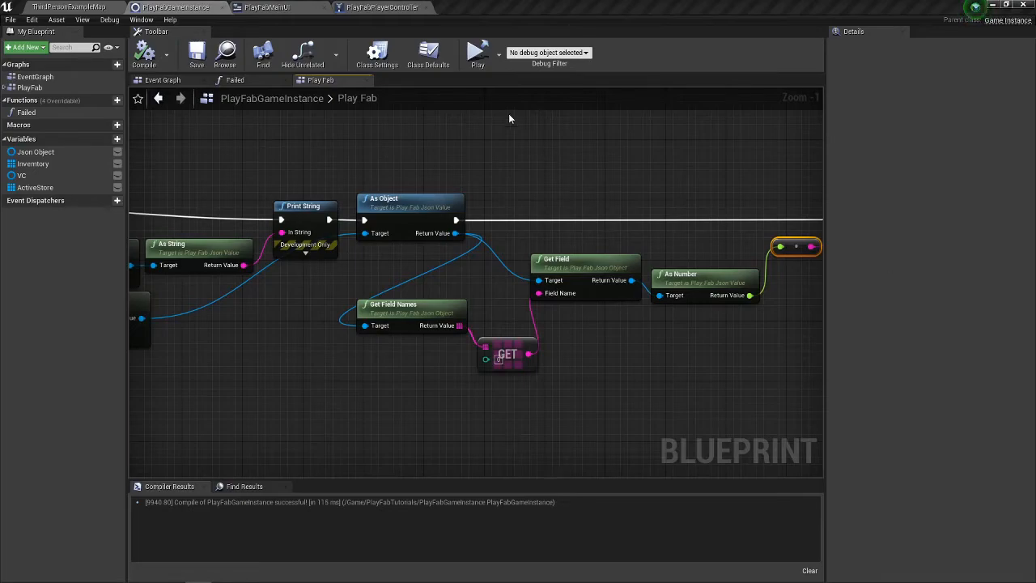
left_click_drag(284, 388, 333, 419)
right_click(317, 414)
type("cusotm")
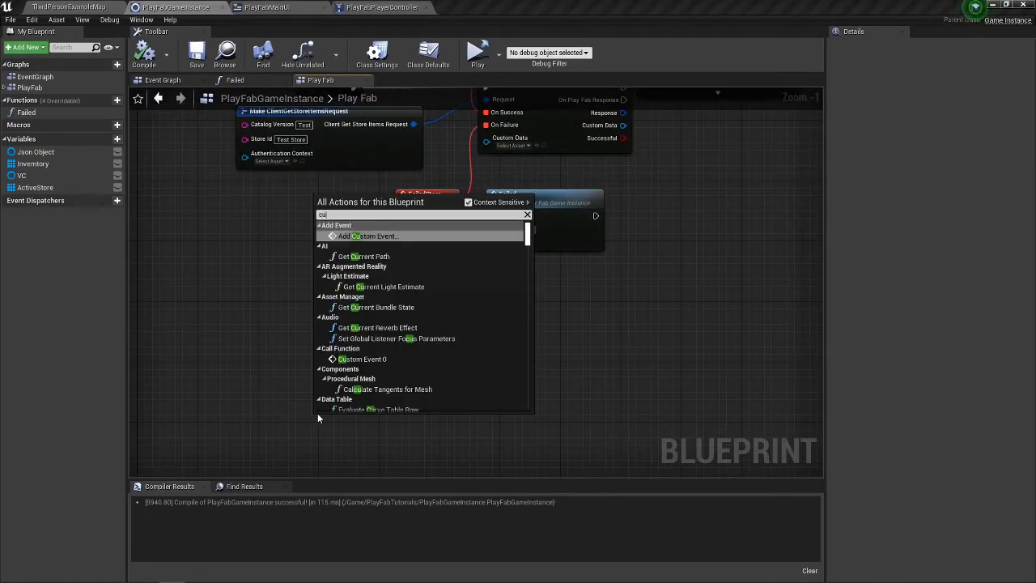
key("BackSpace")
key("BackSpace")
key("BackSpace")
type("to")
key("Return")
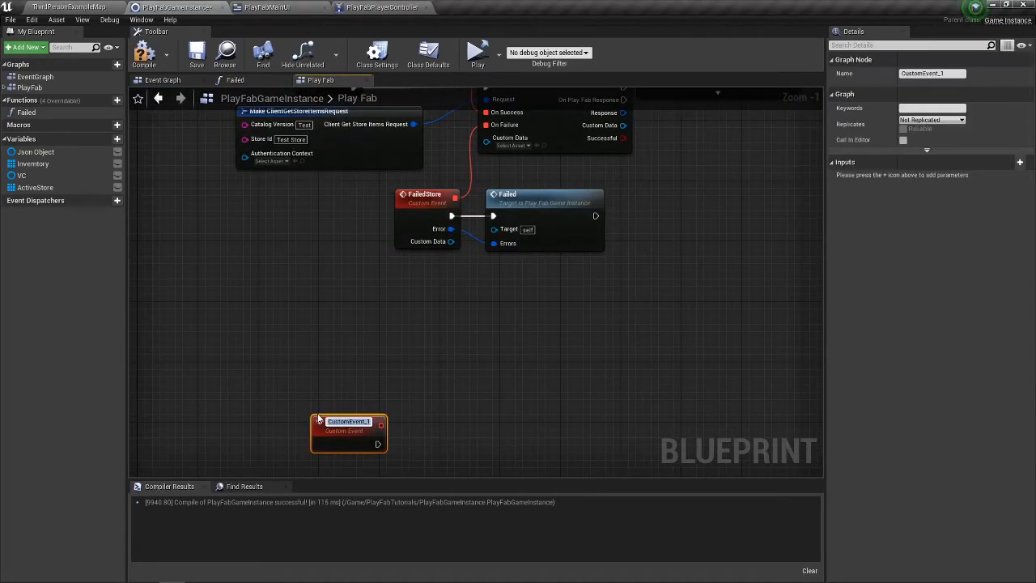
type("PurchaseItem")
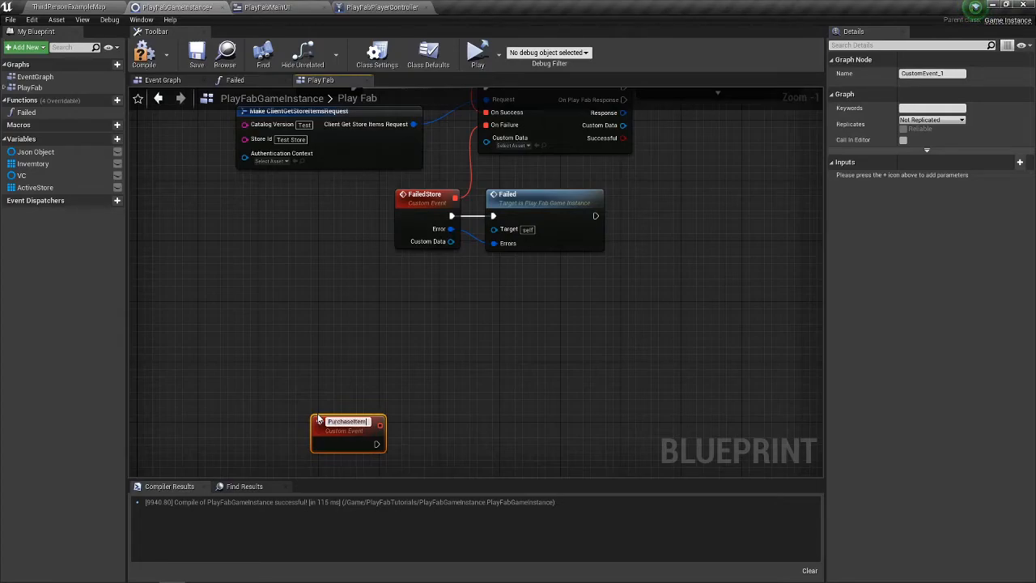
key("Return")
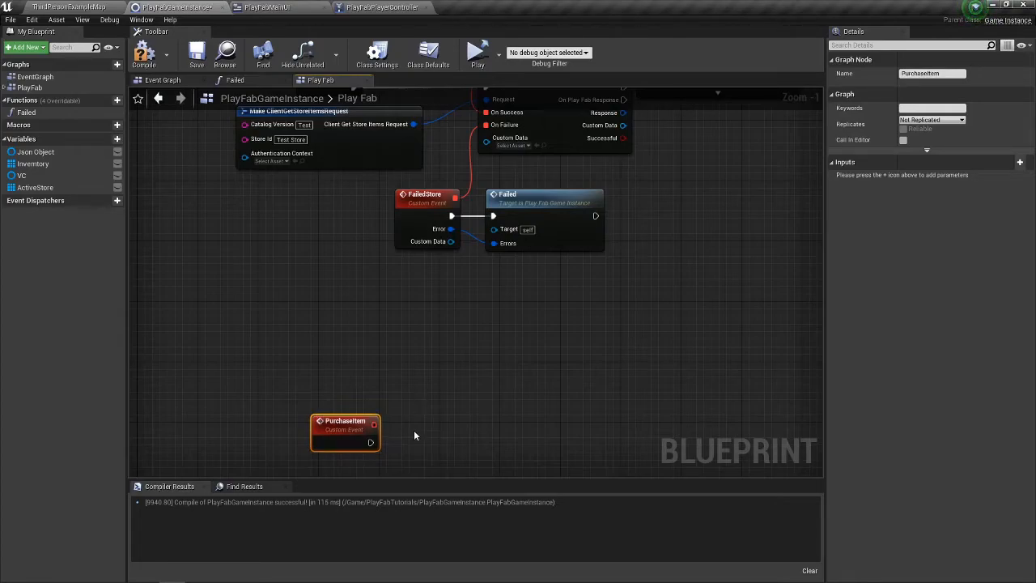
left_click_drag(338, 442, 284, 388)
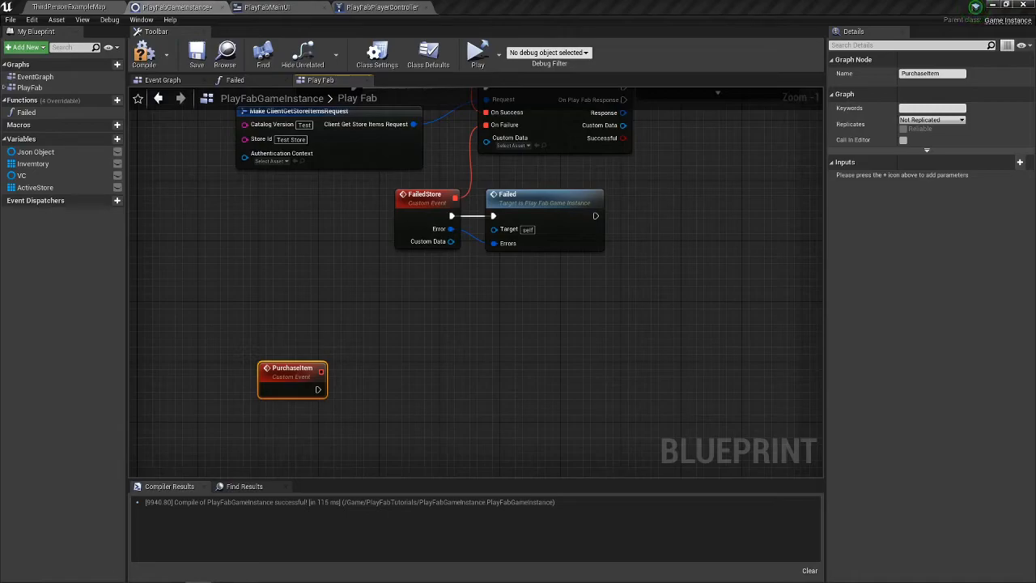
Run the PlayFab client Purchase Item node, from Player Item Management, after the PurchaseItem event
left_click_drag(326, 354, 293, 318)
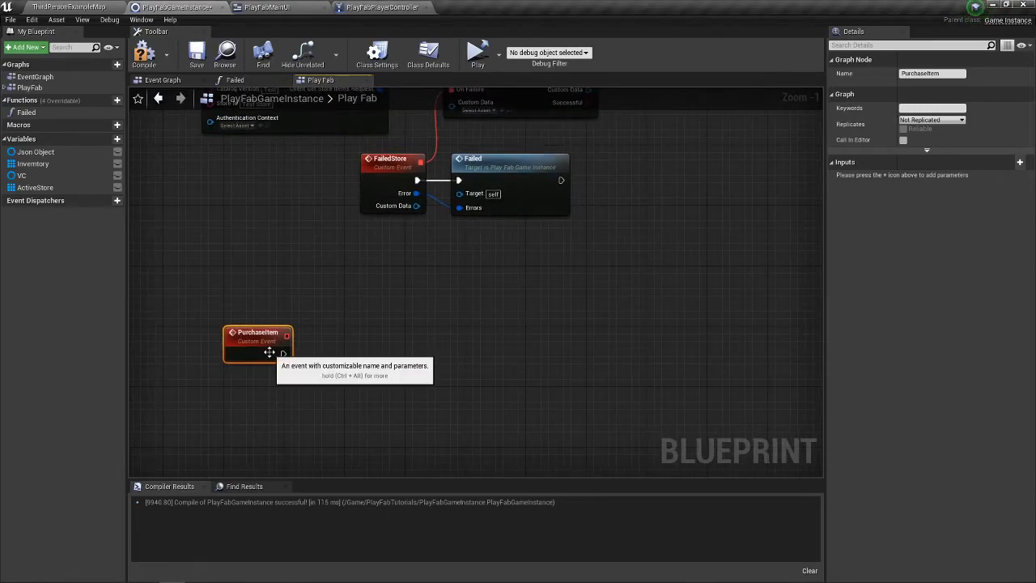
left_click_drag(284, 353, 393, 353)
type("purchase")
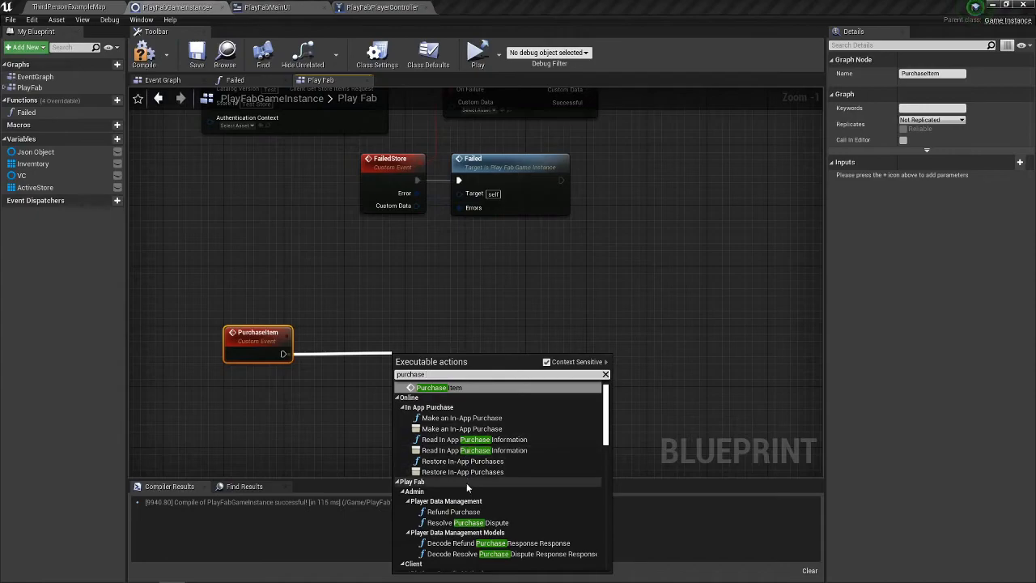
scroll(466, 501, "down", 5)
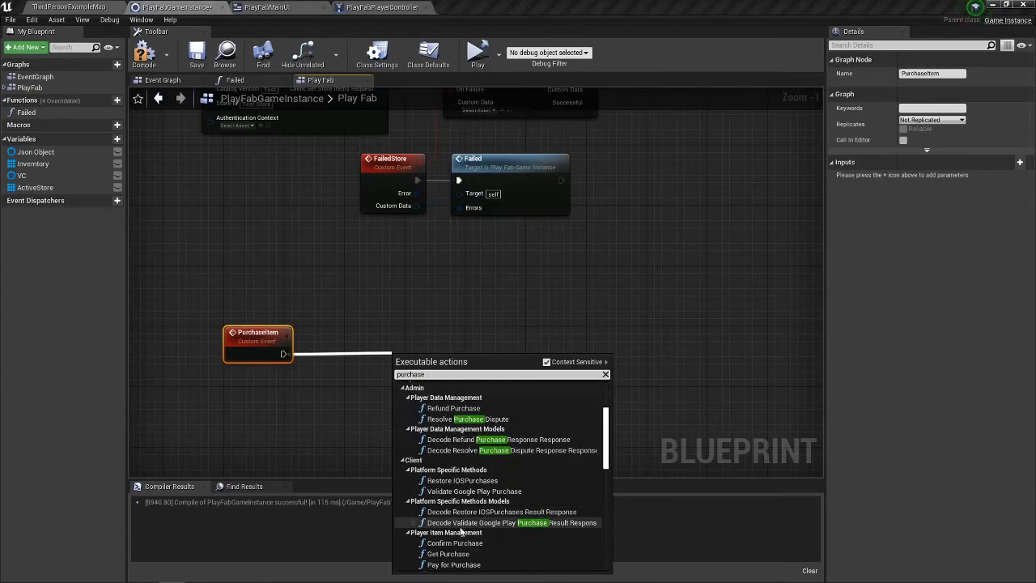
scroll(459, 532, "down", 1)
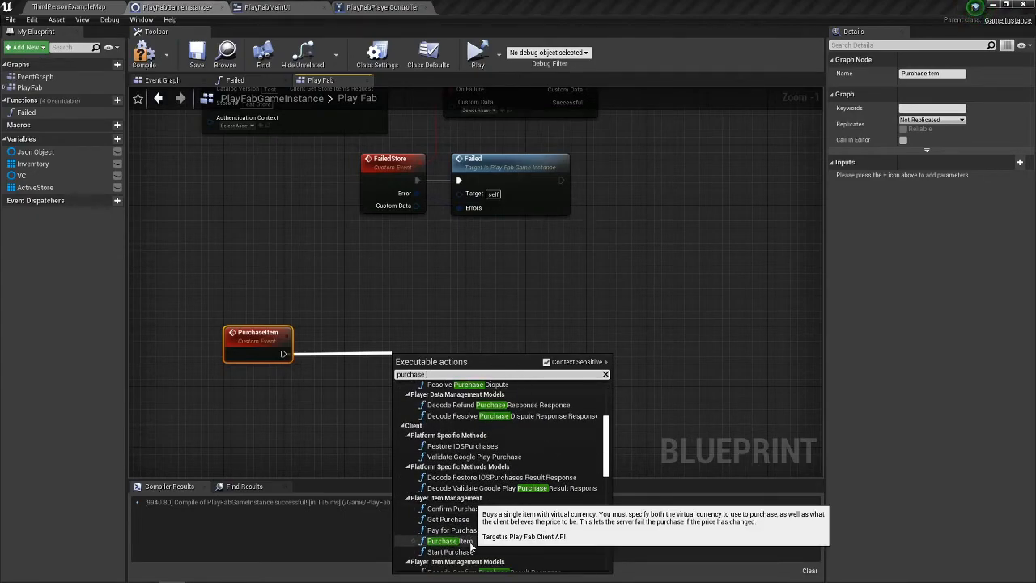
left_click(470, 546)
Feed Purchase Item's Request from an expanded Make ClientPurchaseItemRequest node with Catalog Version set to Test
left_click_drag(451, 372, 346, 381)
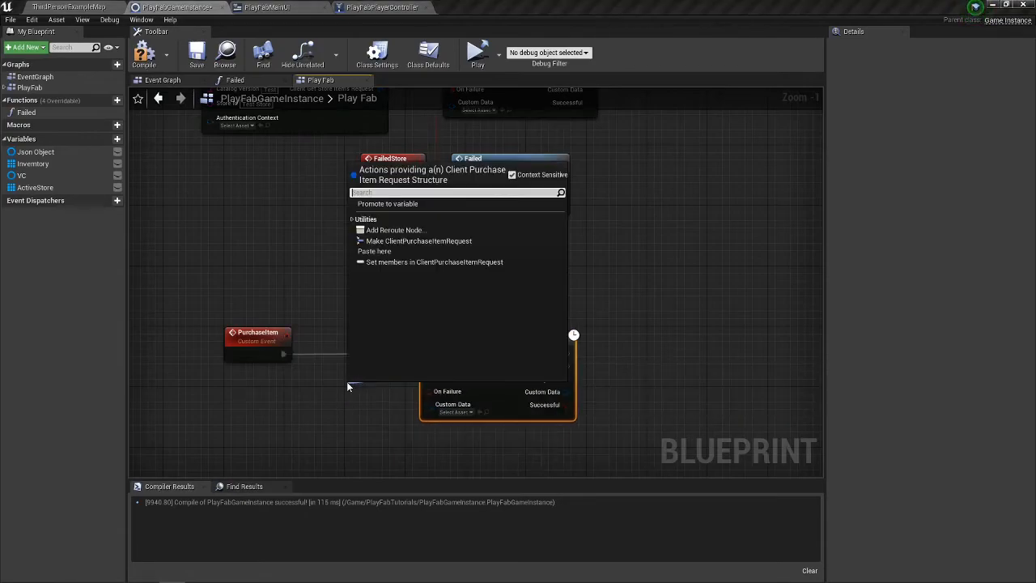
left_click(427, 242)
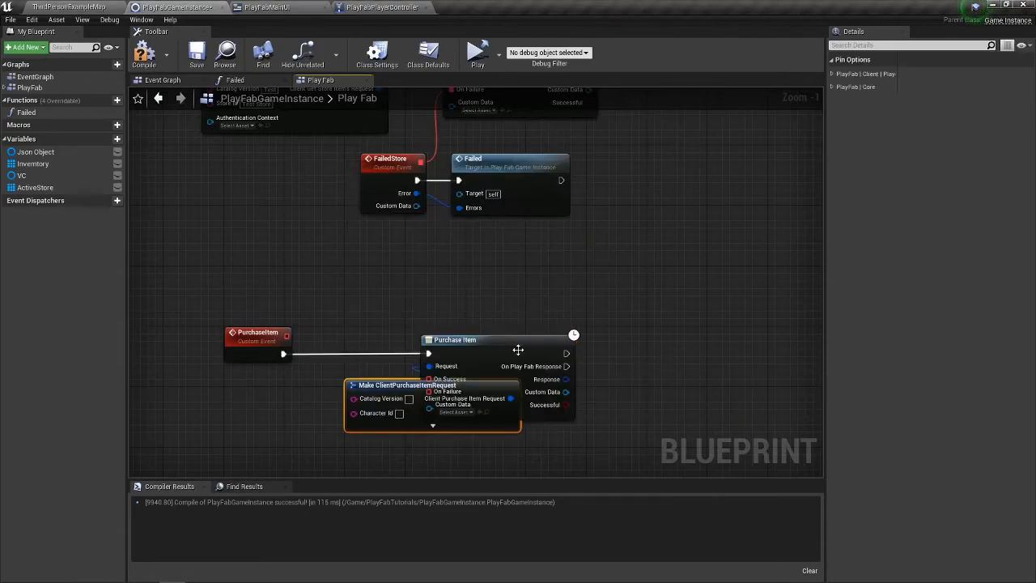
left_click(454, 423)
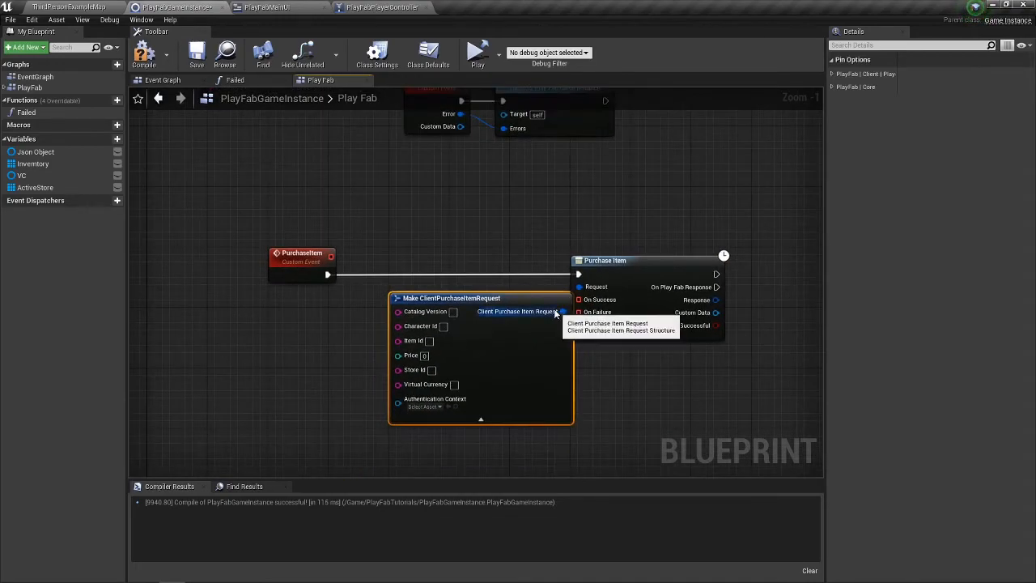
left_click_drag(555, 309, 539, 302)
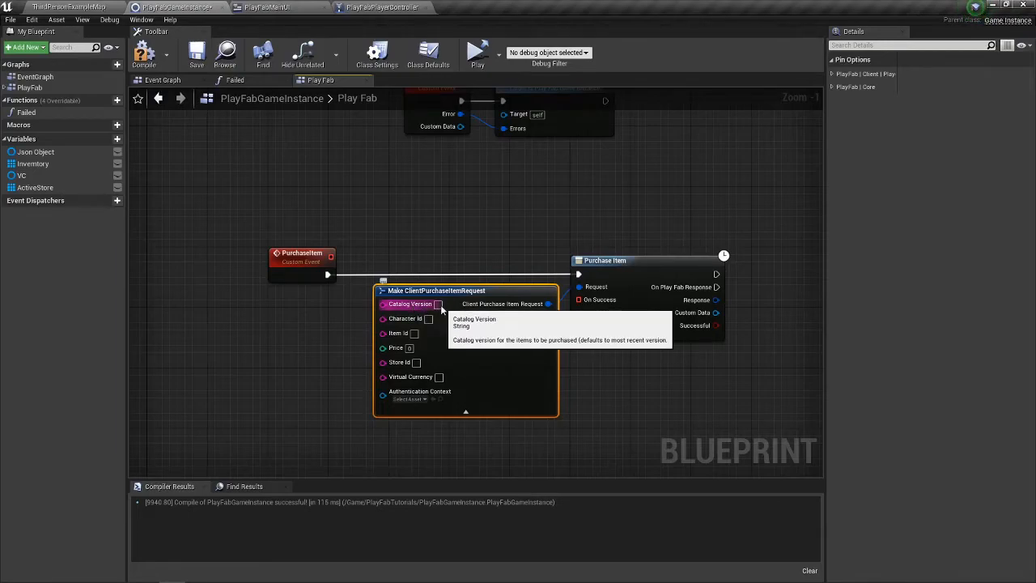
type("est")
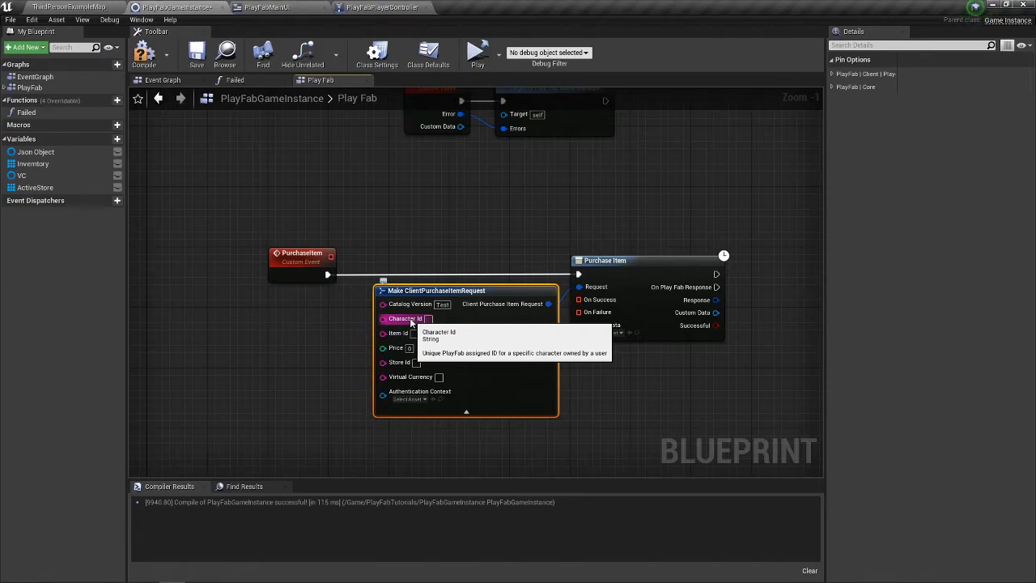
Expose the request's Item Id, Price, Store Id and Virtual Currency as inputs on the PurchaseItem event, leaving Character Id out
left_click(310, 278)
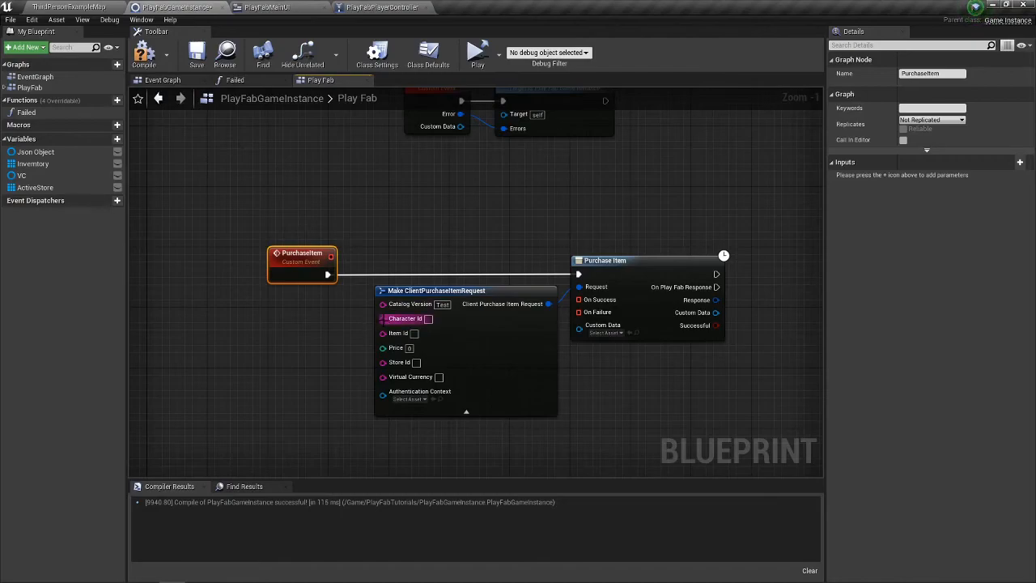
left_click_drag(384, 318, 306, 283)
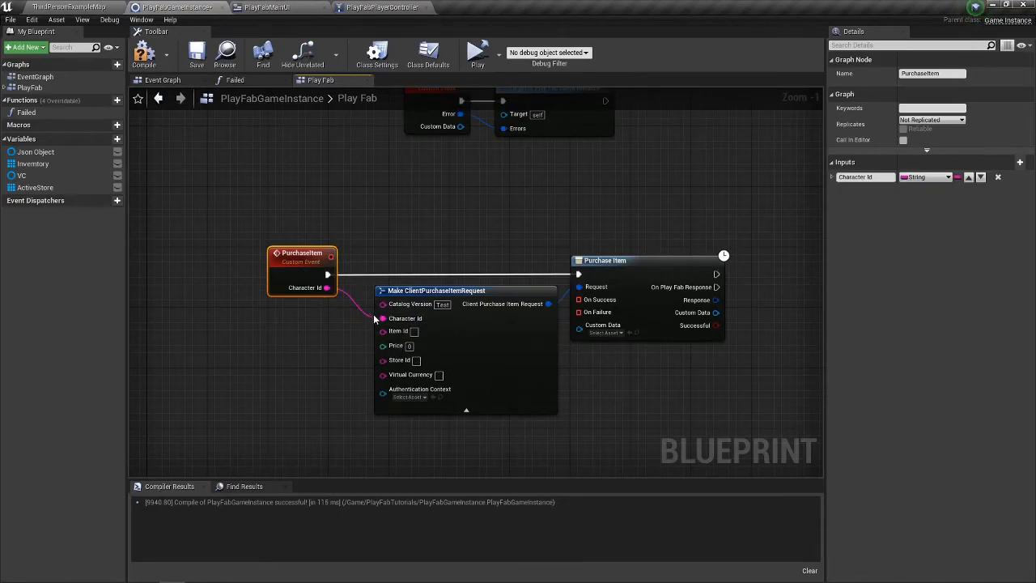
left_click(997, 177)
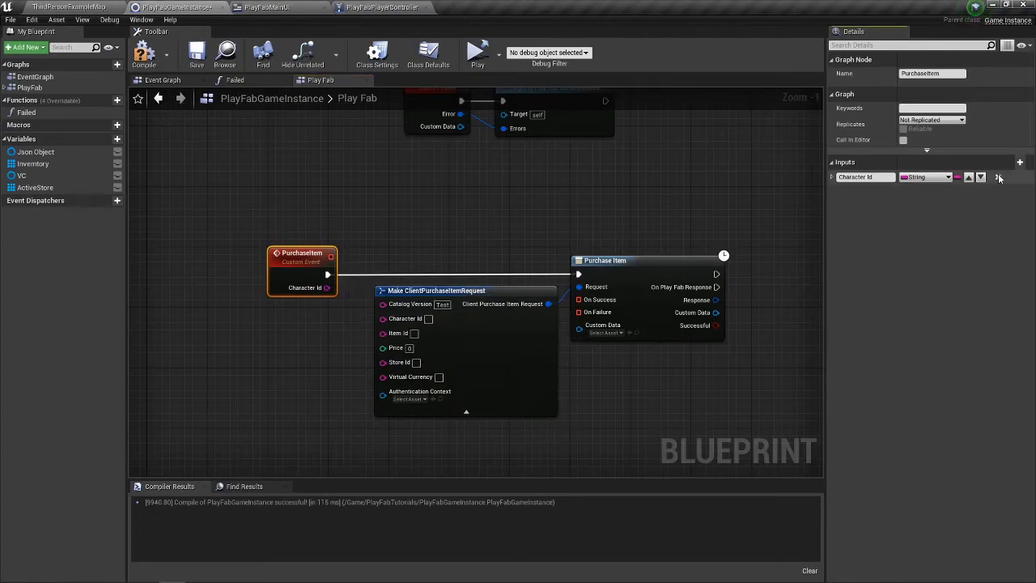
left_click_drag(383, 333, 309, 275)
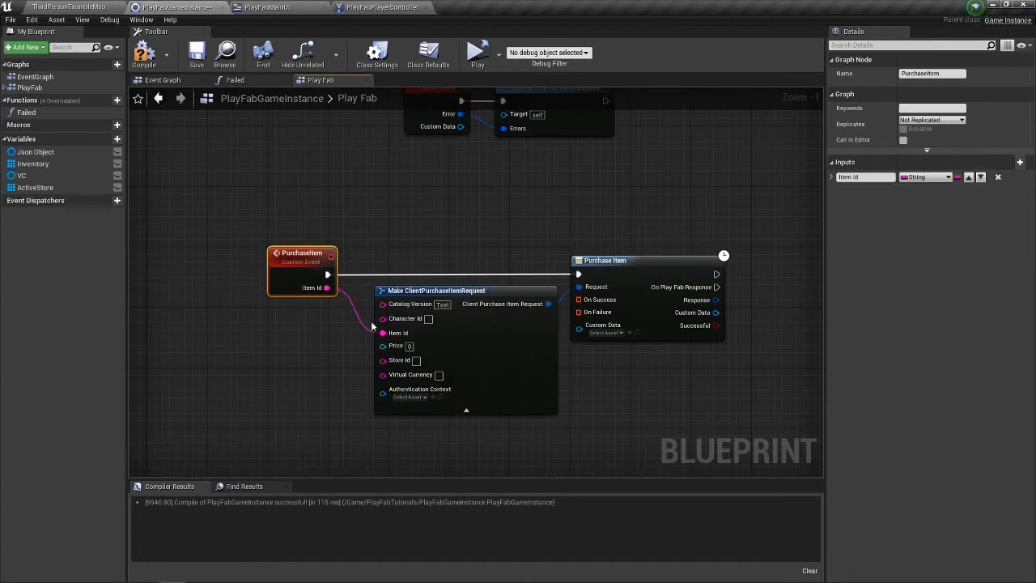
left_click_drag(385, 348, 279, 291)
left_click_drag(383, 358, 275, 291)
left_click_drag(383, 373, 281, 308)
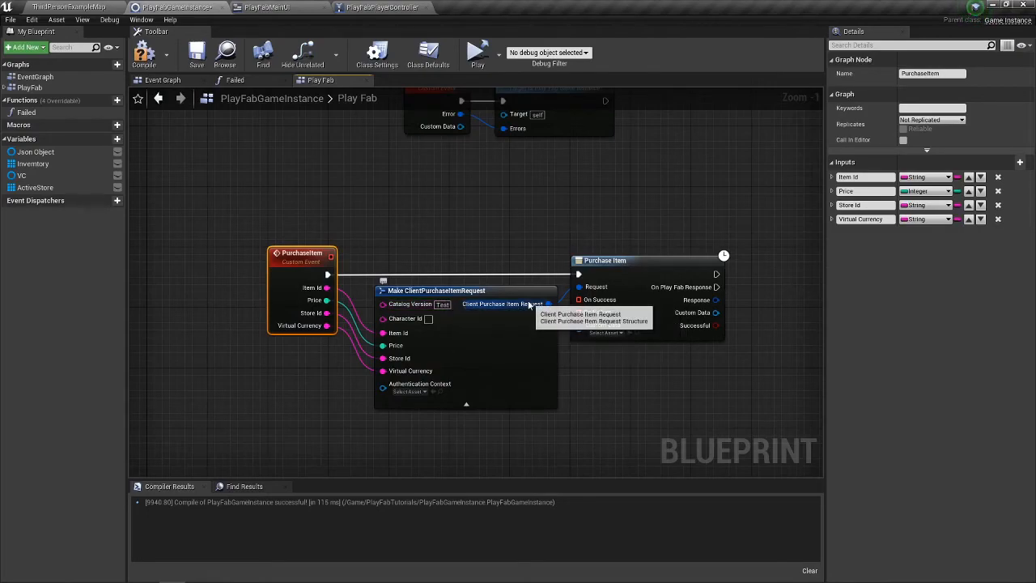
Paste a copy of the store chain's ActiveStore setter above the PurchaseItem event and add an array Get from it
scroll(516, 280, "down", 5)
left_click_drag(556, 326, 520, 145)
left_click_drag(615, 324, 615, 476)
left_click_drag(582, 242, 601, 202)
scroll(507, 282, "up", 3)
left_click_drag(254, 290, 588, 419)
left_click_drag(578, 351, 570, 298)
left_click_drag(531, 250, 441, 350)
left_click_drag(535, 244, 390, 257)
left_click_drag(564, 207, 435, 235)
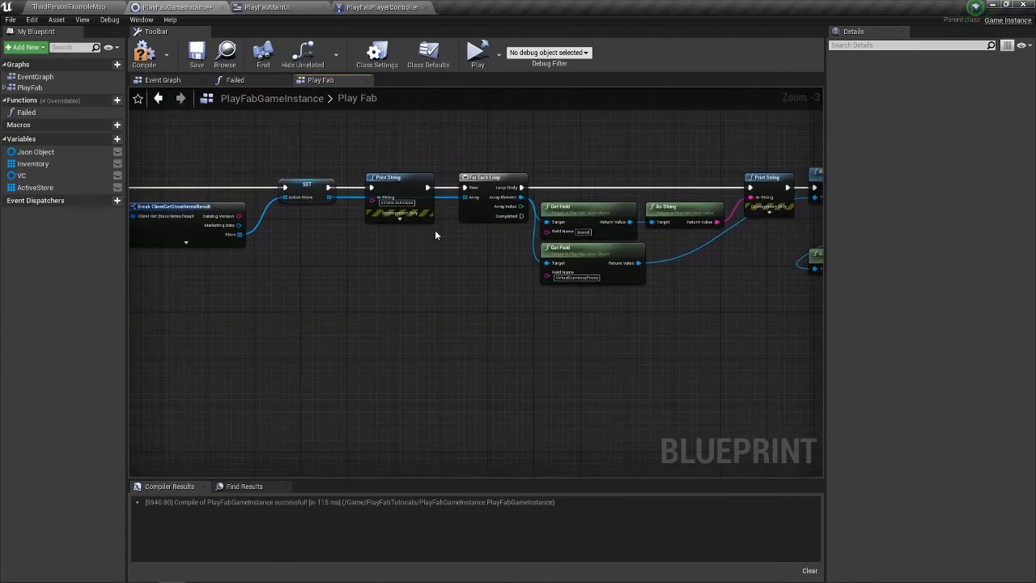
left_click(306, 191)
left_click_drag(326, 361, 431, 274)
key("ctrl+v")
type("get")
Paste copies of the ItemId Get Field and As String nodes and connect the array Get to the Get Field's Target
left_click_drag(813, 140, 484, 373)
left_click_drag(687, 247, 437, 267)
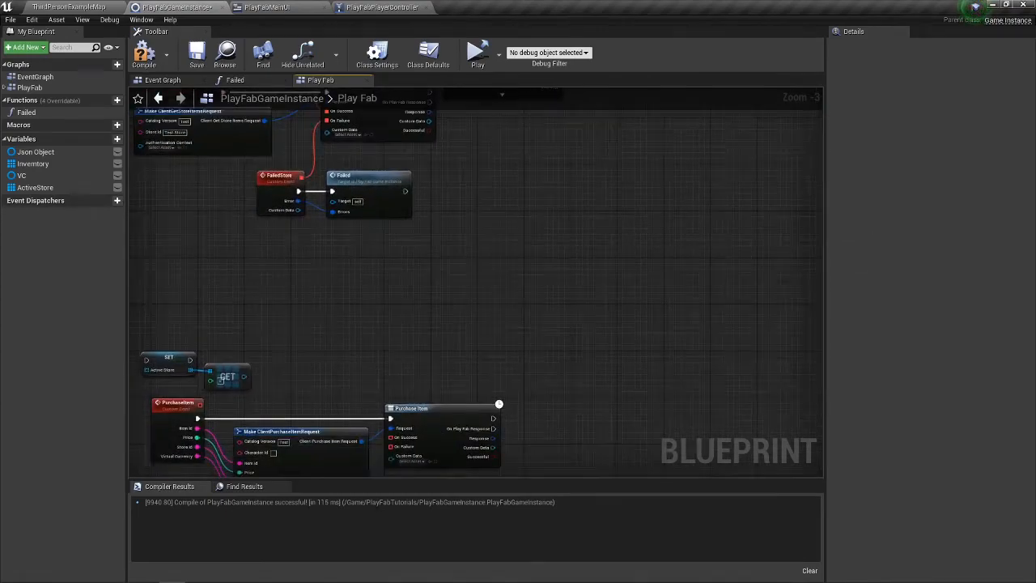
scroll(485, 288, "up", 2)
left_click_drag(329, 334, 507, 304)
key("ctrl+v")
left_click_drag(427, 325, 378, 346)
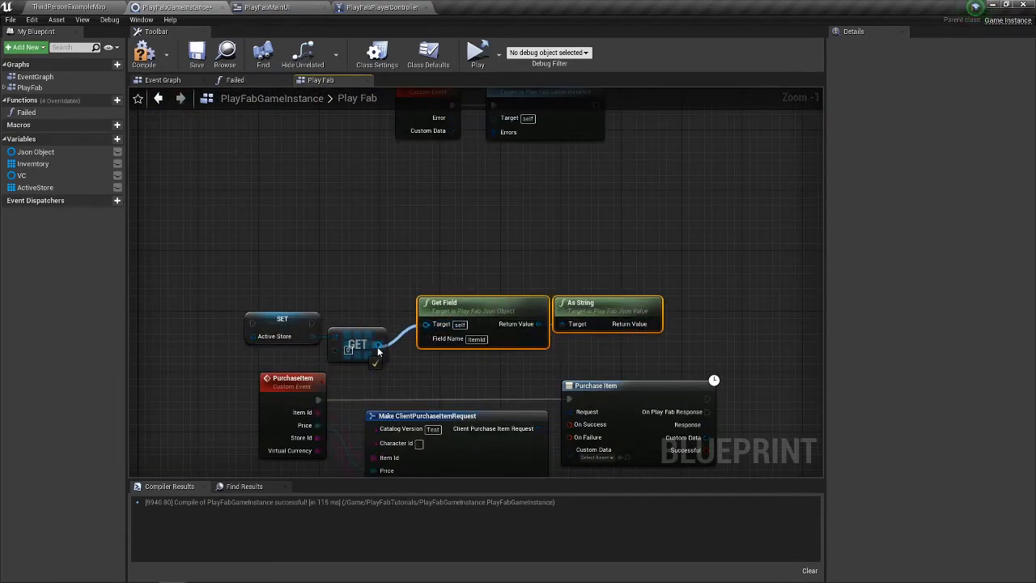
Delete the pasted setter, Get, Get Field and As String nodes above the PurchaseItem event
left_click_drag(481, 342, 467, 294)
left_click_drag(312, 218, 594, 278)
left_click_drag(285, 233, 477, 245)
left_click_drag(525, 314, 628, 250)
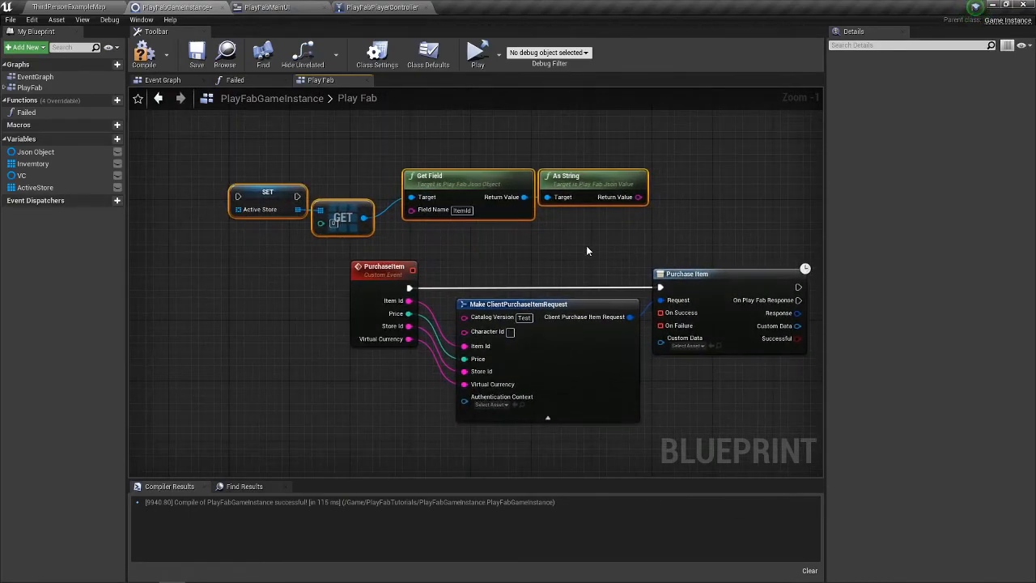
left_click_drag(676, 186, 672, 241)
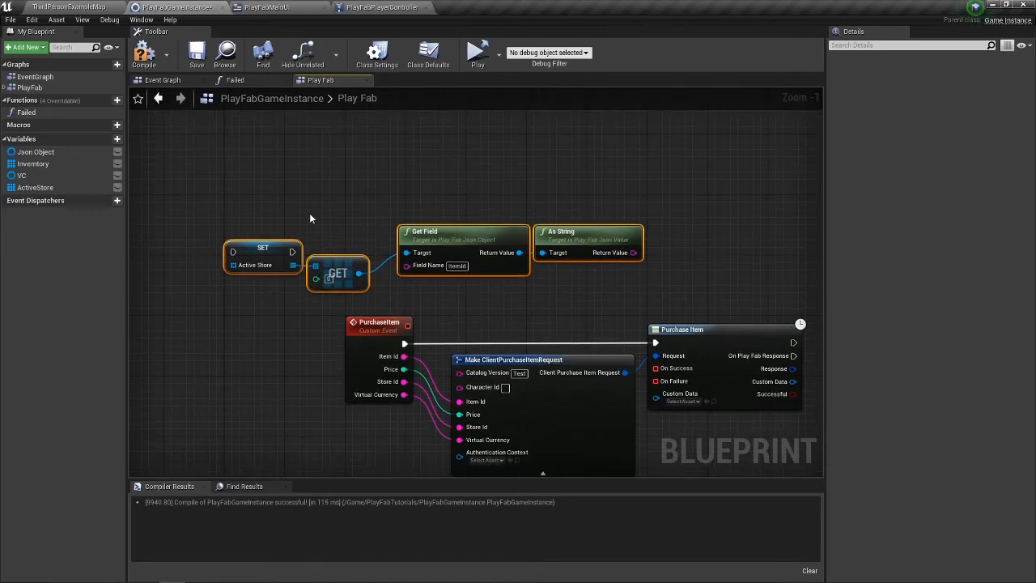
left_click_drag(240, 215, 582, 276)
left_click_drag(275, 199, 598, 292)
key("Delete")
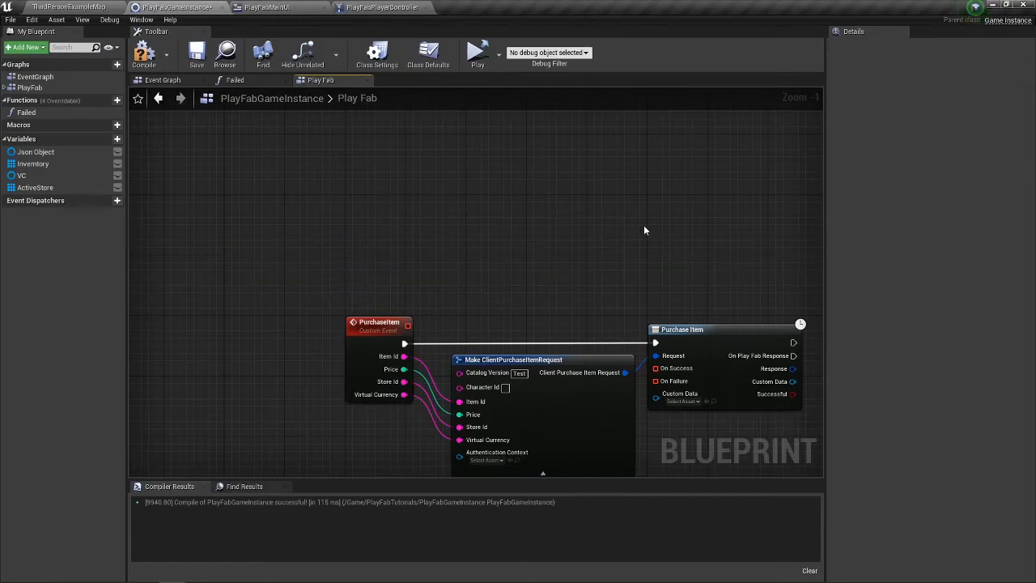
Call the PurchaseItem custom event from the Completed output of the store's For Each Loop
scroll(642, 232, "down", 7)
left_click_drag(569, 263, 421, 256)
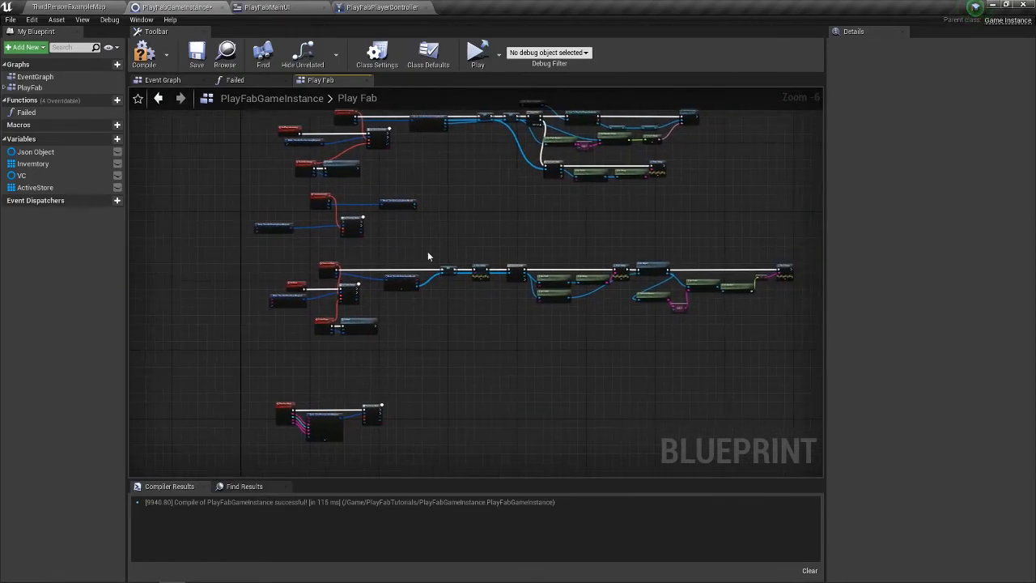
scroll(564, 344, "up", 1)
left_click_drag(327, 431, 567, 348)
scroll(390, 365, "up", 2)
left_click_drag(791, 210, 455, 328)
left_click_drag(764, 262, 460, 348)
left_click_drag(740, 302, 689, 307)
left_click_drag(373, 229, 450, 355)
type("purchase")
key("Return")
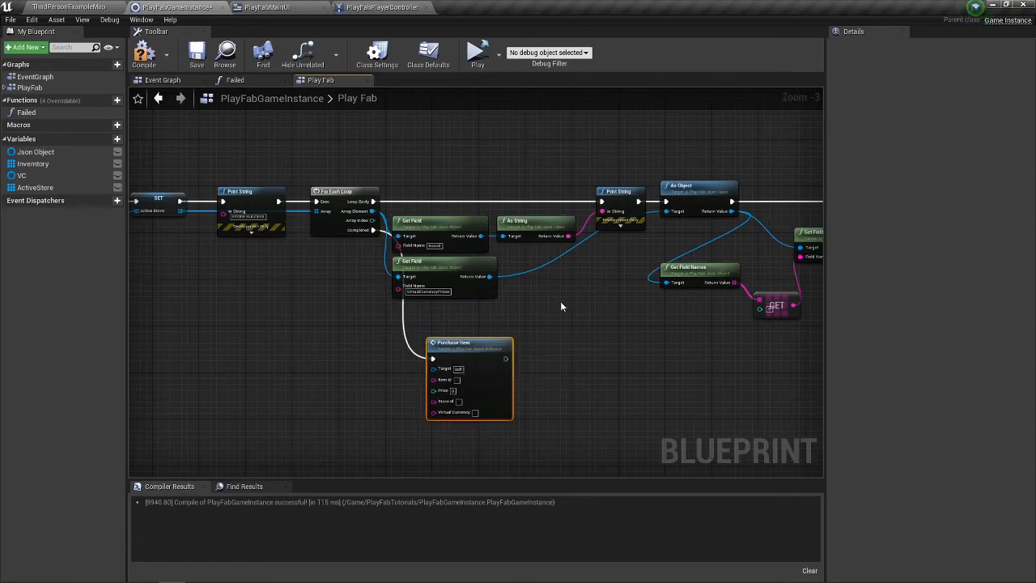
Connect the ItemId As String value to the Purchase Item call's Item Id and shift the call away from the loop
left_click_drag(560, 301, 651, 276)
scroll(585, 290, "up", 2)
left_click_drag(693, 187, 507, 373)
left_click_drag(558, 344, 817, 350)
left_click_drag(649, 321, 381, 302)
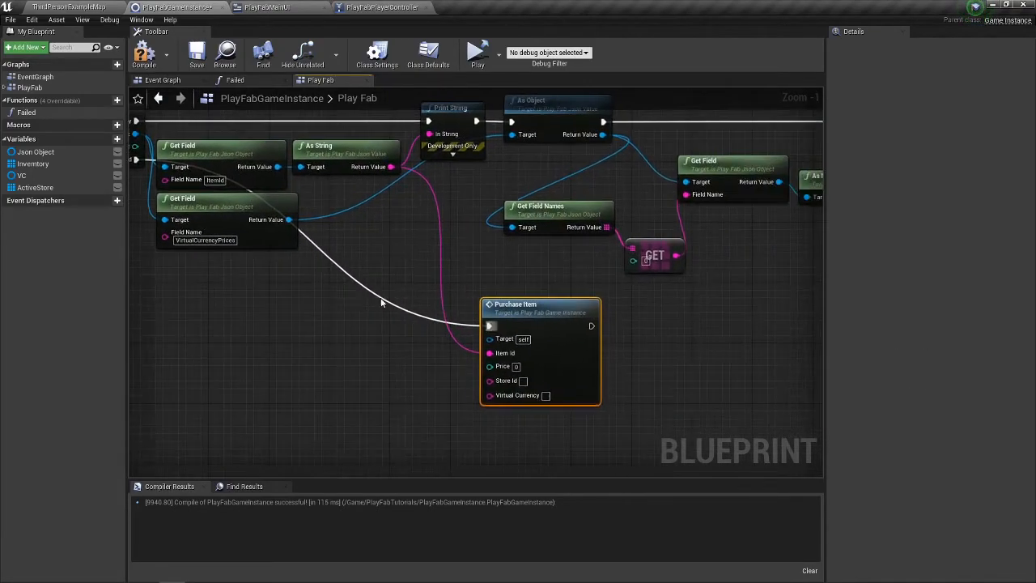
Move the Purchase Item call below the As Number node and connect the number to its Price through a Truncate conversion
left_click_drag(541, 314, 753, 309)
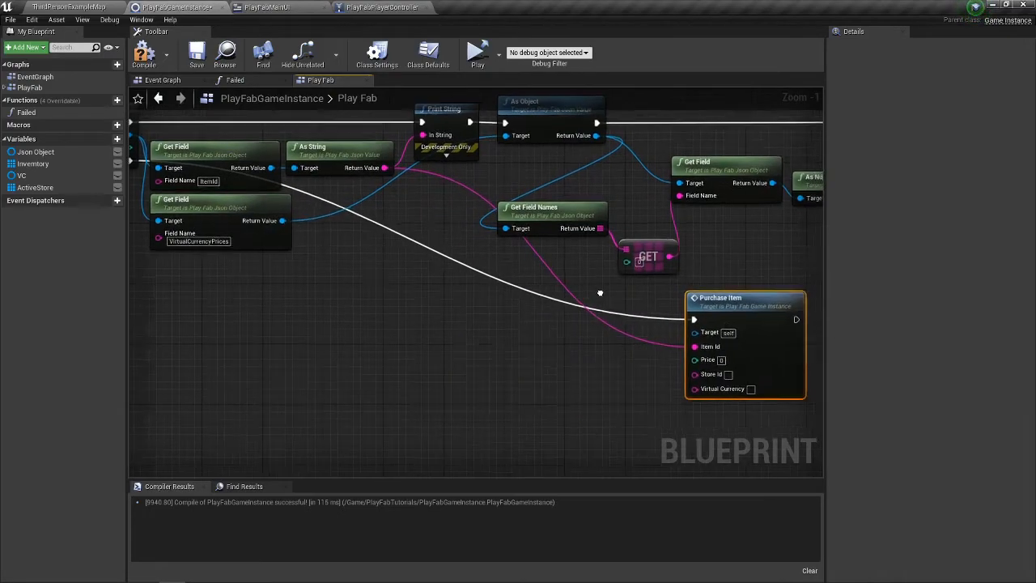
left_click_drag(606, 293, 360, 299)
left_click_drag(538, 303, 734, 302)
left_click_drag(649, 209, 652, 355)
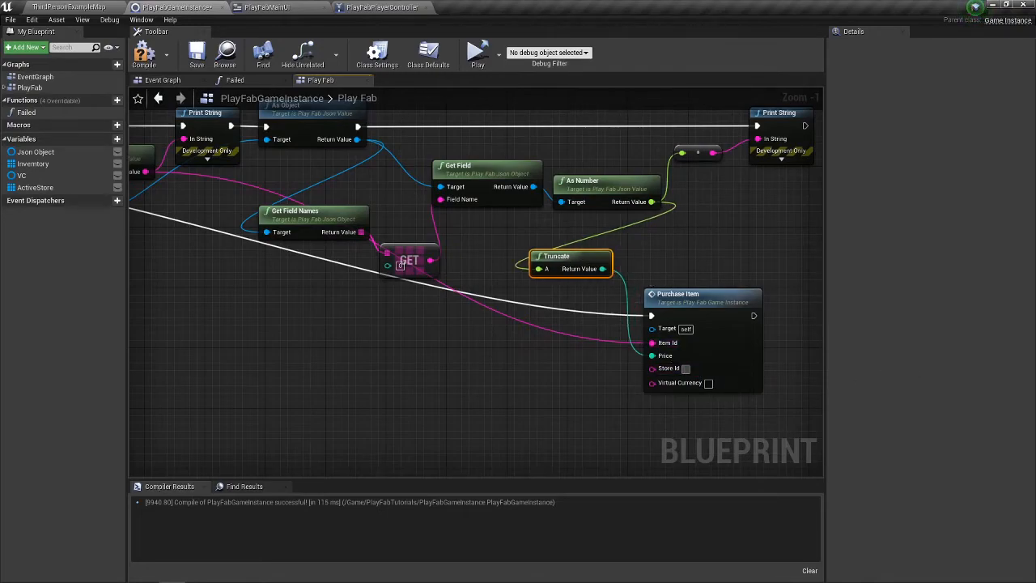
Expand Break ClientGetStoreItemsResult to show all its pins and connect its Store Id to the Purchase Item call
left_click_drag(324, 296, 397, 321)
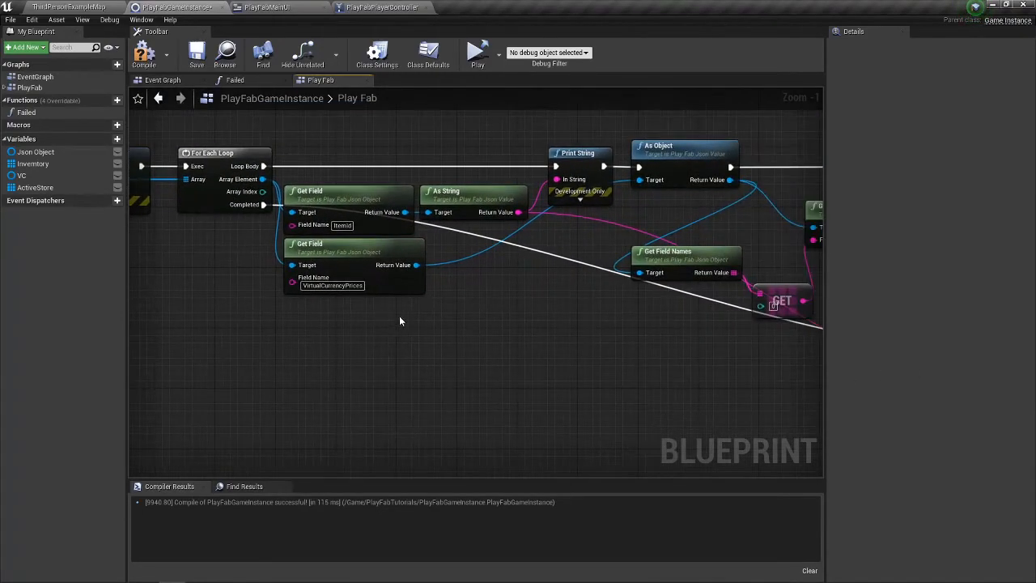
left_click_drag(630, 334, 817, 356)
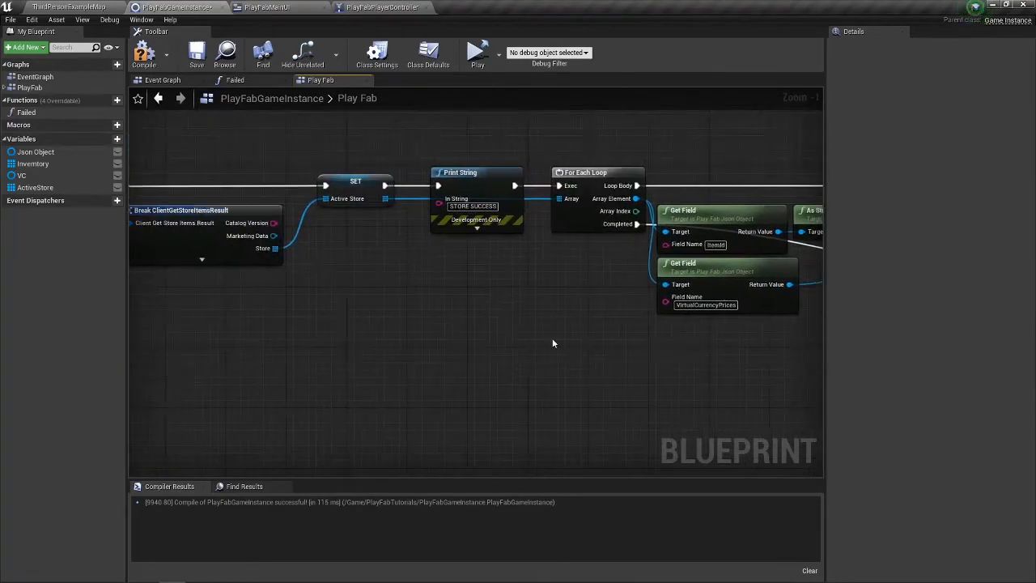
left_click_drag(304, 307, 443, 304)
left_click(335, 257)
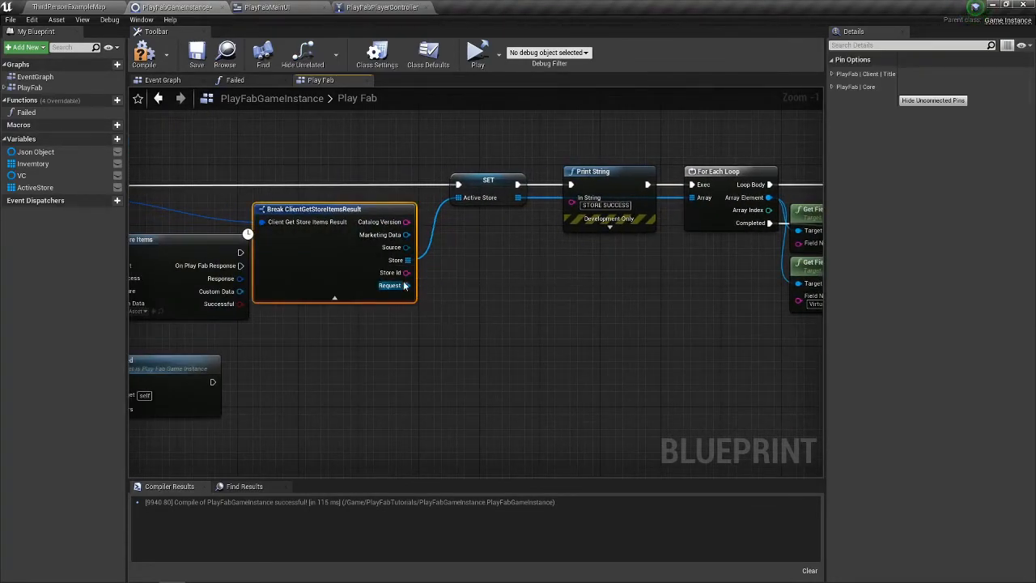
left_click_drag(404, 277, 704, 428)
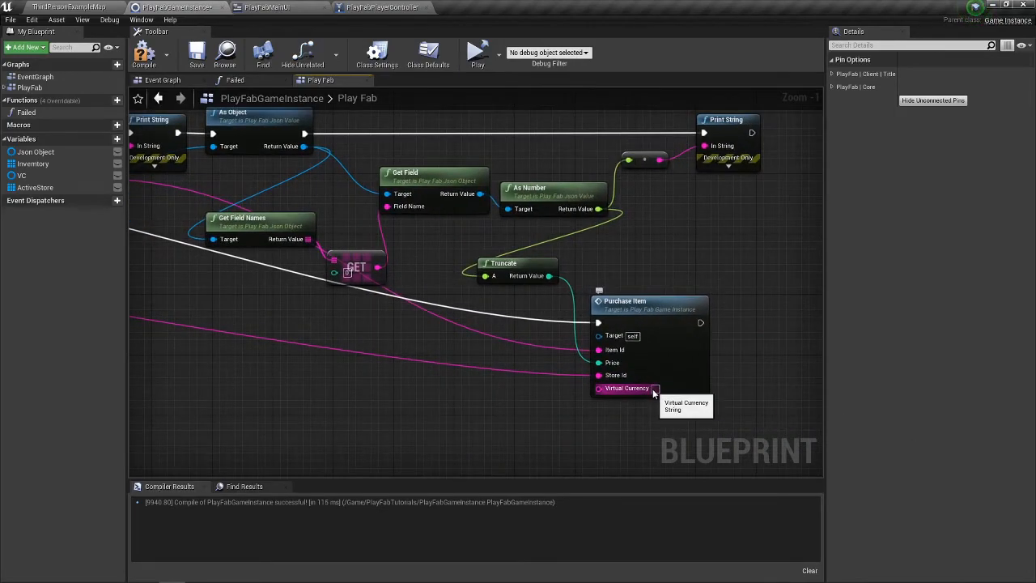
Set the Purchase Item call's Virtual Currency to PP
left_click_drag(370, 376, 633, 417)
left_click_drag(403, 346, 683, 378)
left_click_drag(607, 354, 340, 324)
left_click_drag(763, 381, 303, 281)
left_click_drag(763, 331, 607, 326)
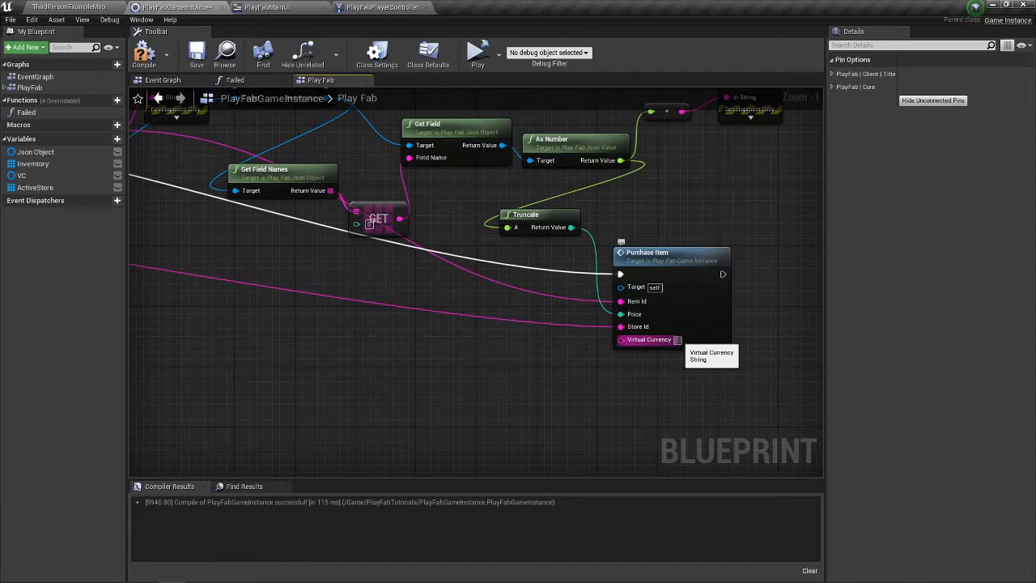
type("PP")
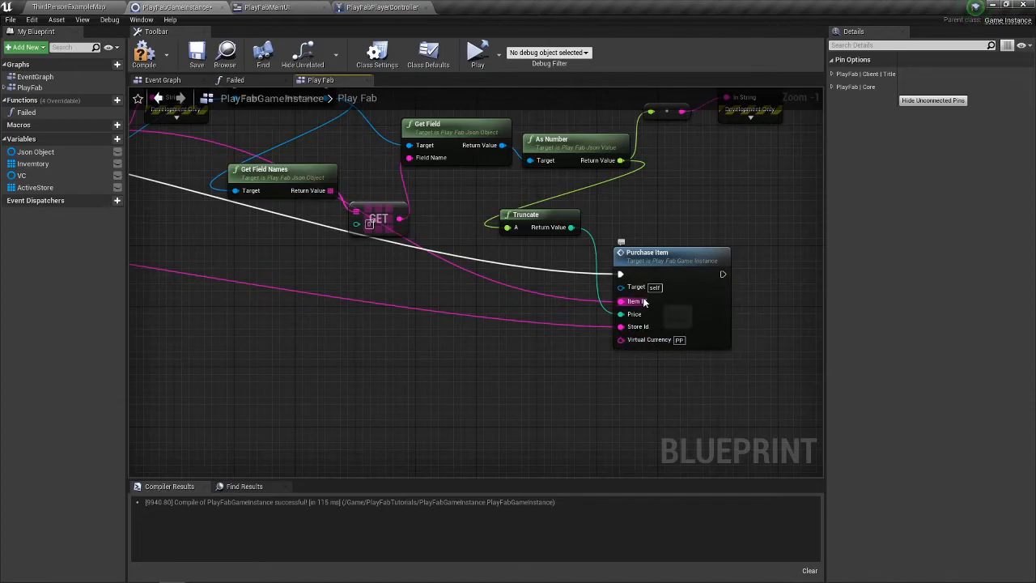
Open the PurchaseItem event's definition and bind a new PurchaseItemSuccess custom event to On Success, placed above the Purchase Item node
double_click(674, 300)
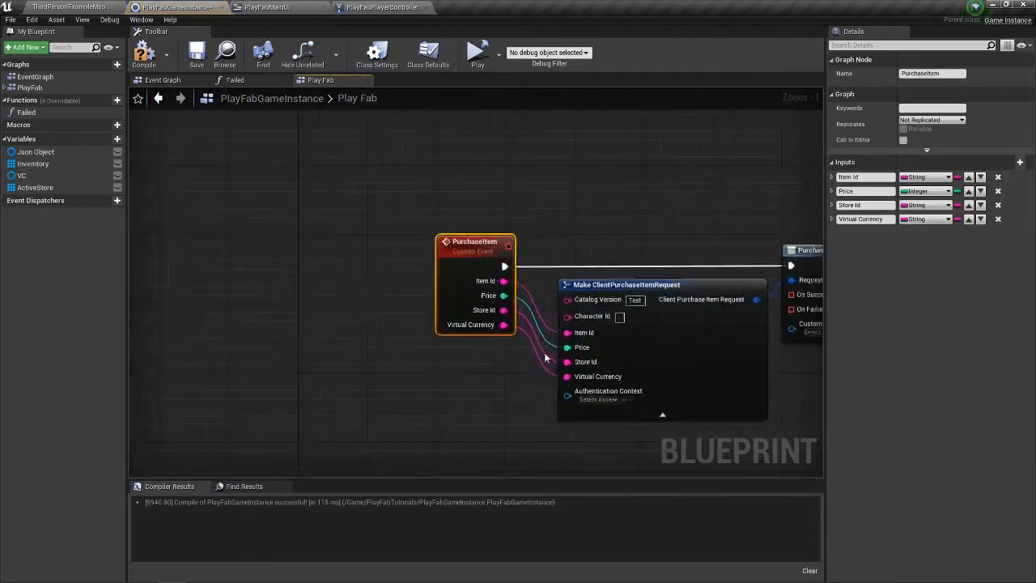
left_click_drag(632, 334, 740, 333)
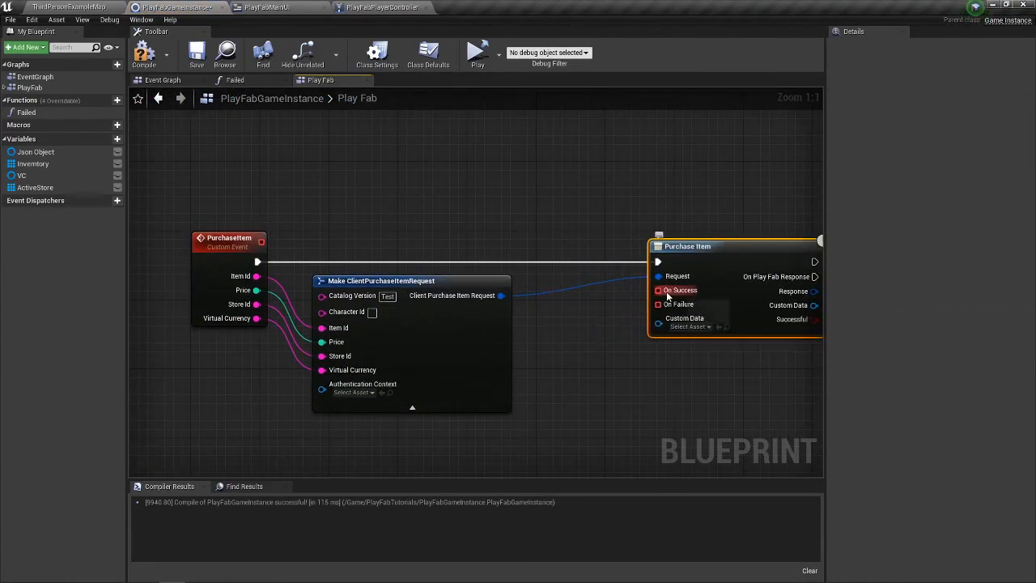
left_click_drag(657, 289, 577, 199)
type("cu")
key("Return")
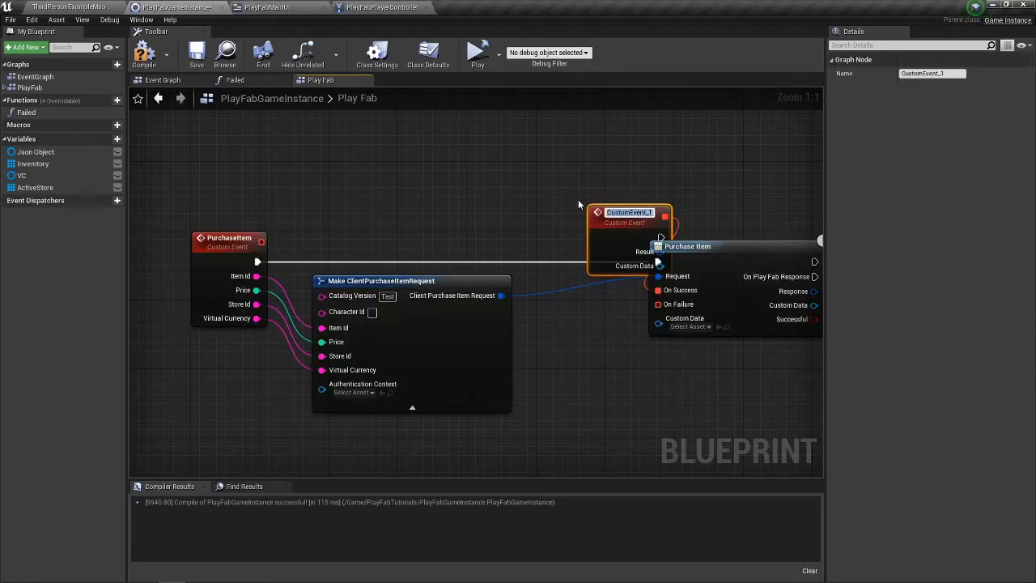
type("Cu")
key("BackSpace")
key("BackSpace")
type("PurchaseItemSuccess")
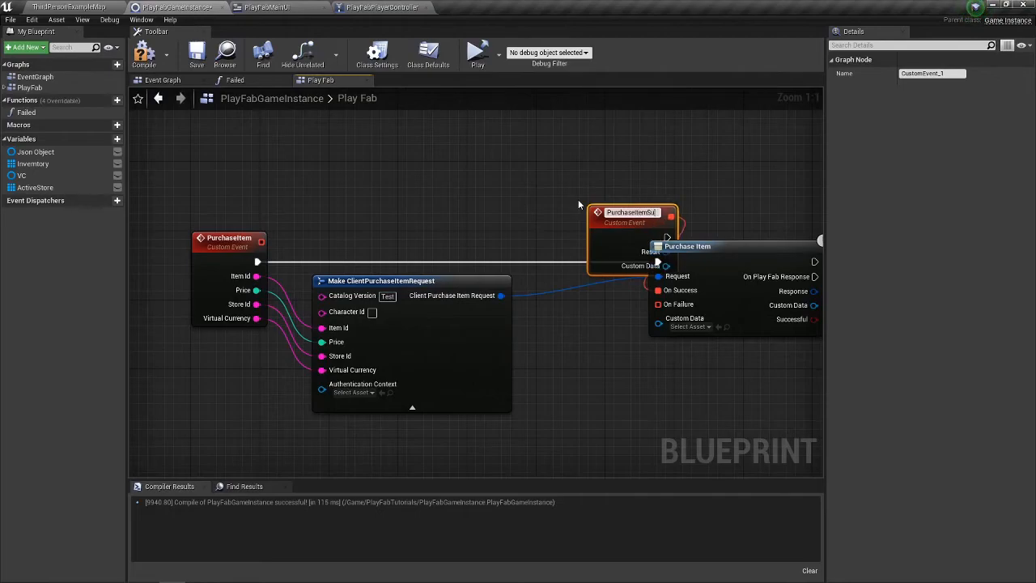
key("Return")
left_click_drag(655, 230, 577, 152)
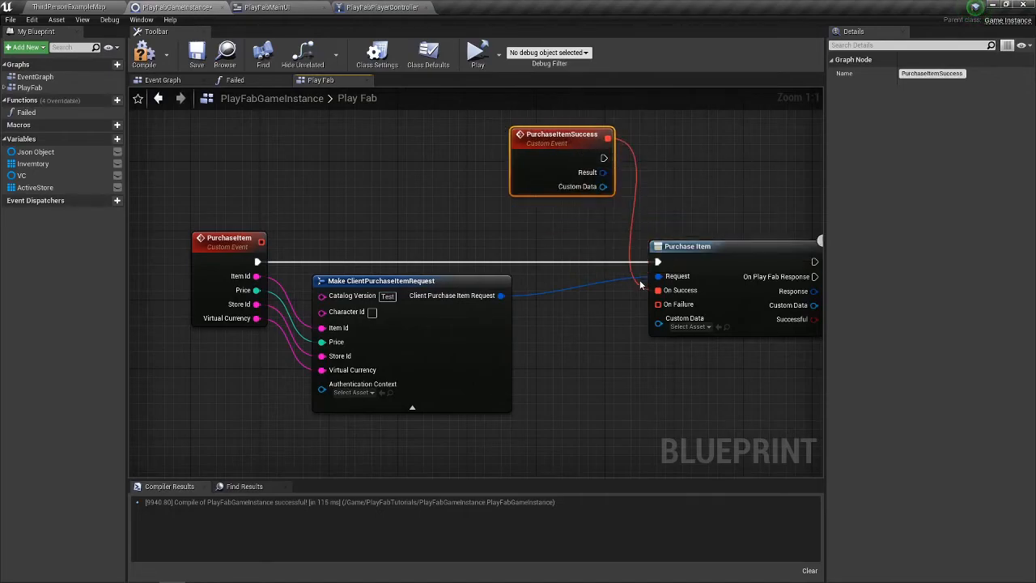
Bind a new custom event named PurchaseItemFail to the Purchase Item node's On Failure
left_click_drag(657, 304, 589, 370)
type("custom")
key("Return")
type("Fa")
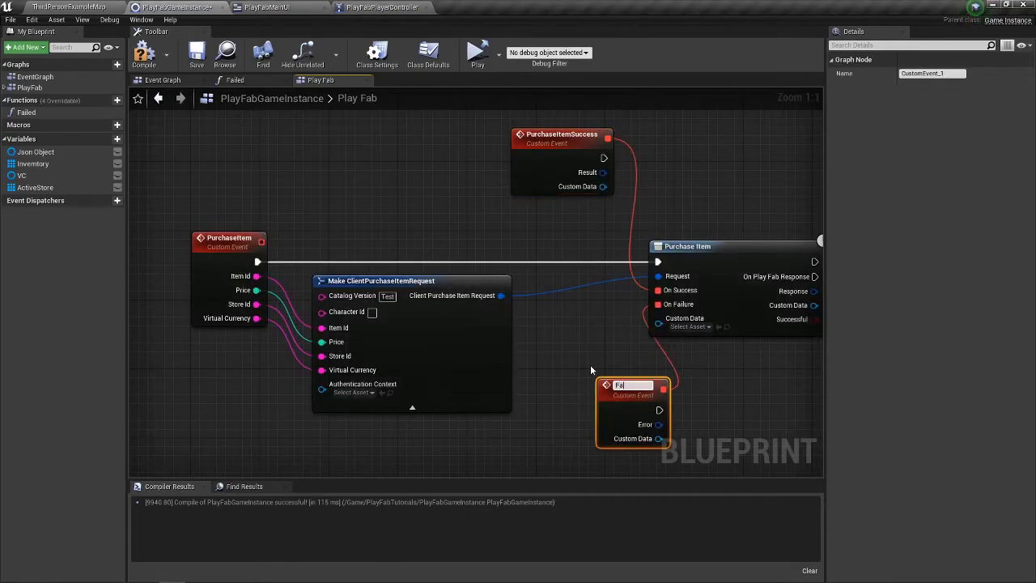
key("BackSpace")
key("BackSpace")
type("PurchaseItemFail")
key("Return")
Call the Failed function from PurchaseItemFail and pass the event's Error to its Errors input
left_click_drag(27, 112, 673, 423)
left_click_drag(629, 427, 578, 452)
left_click_drag(789, 424, 718, 426)
Break the PurchaseItemSuccess event's Result into its ClientPurchaseItemResult members
left_click_drag(641, 257, 411, 303)
left_click_drag(373, 220, 471, 211)
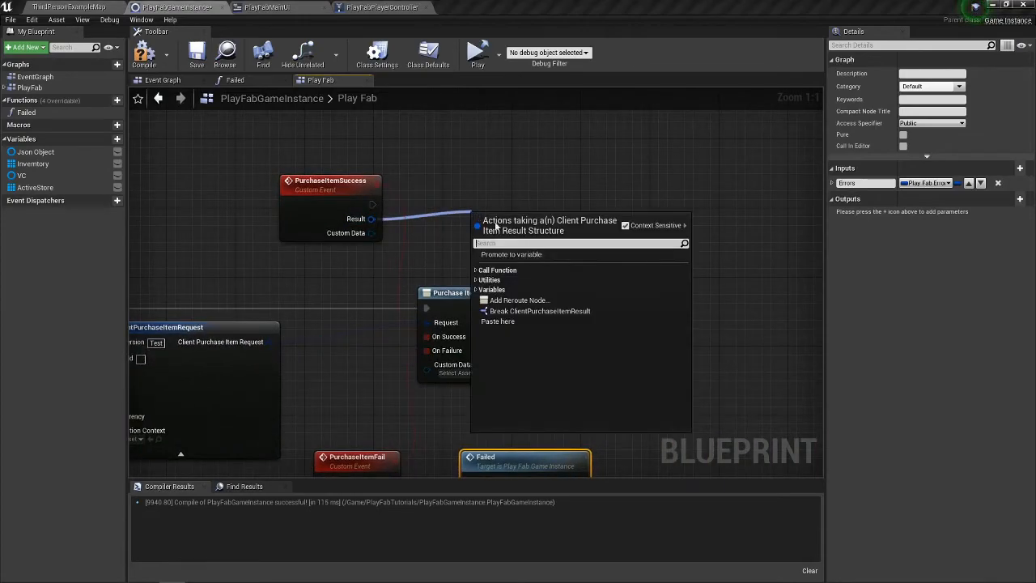
left_click(579, 316)
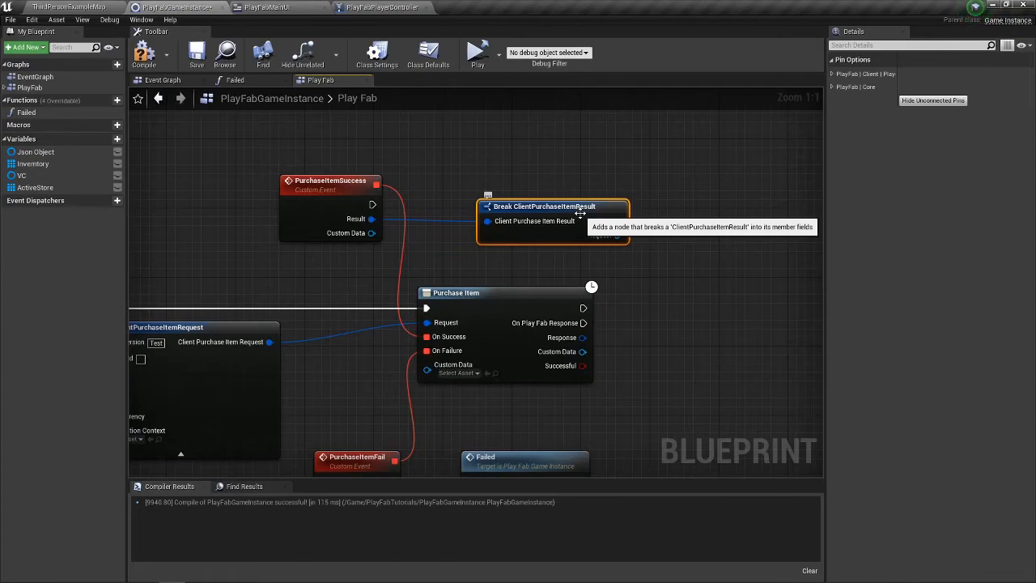
left_click_drag(566, 371, 552, 244)
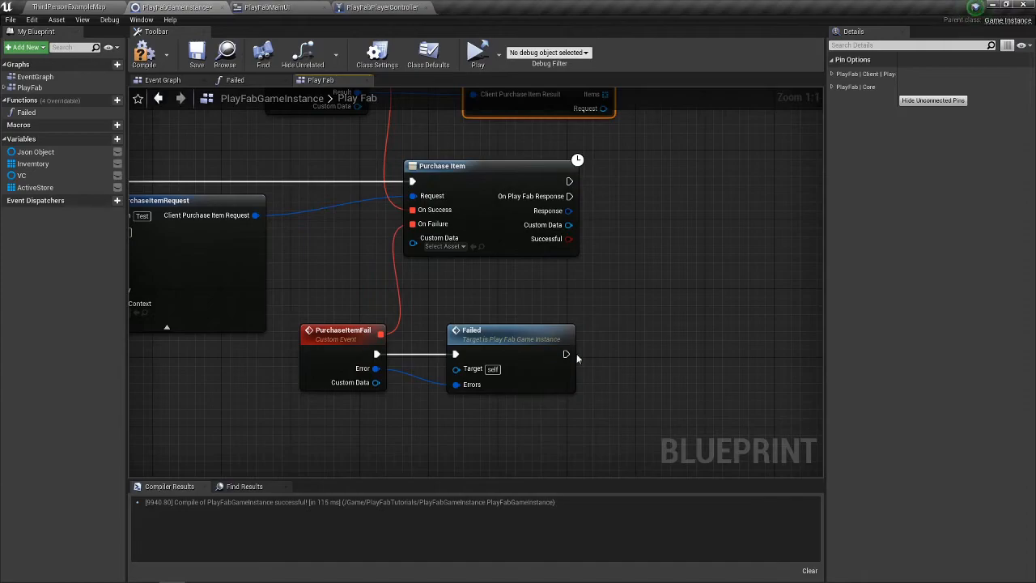
left_click_drag(567, 354, 597, 360)
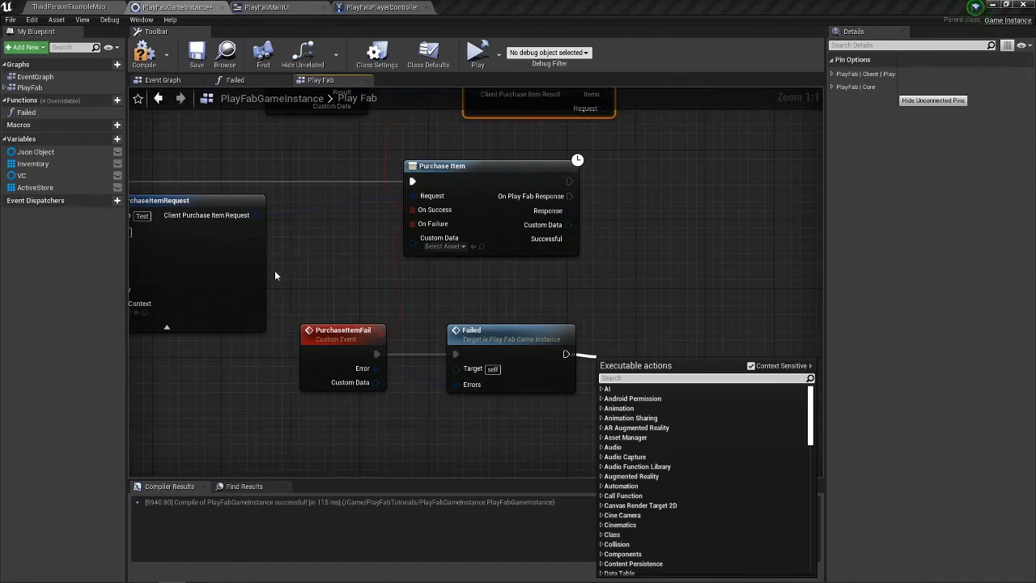
left_click(571, 304)
left_click_drag(572, 304, 538, 395)
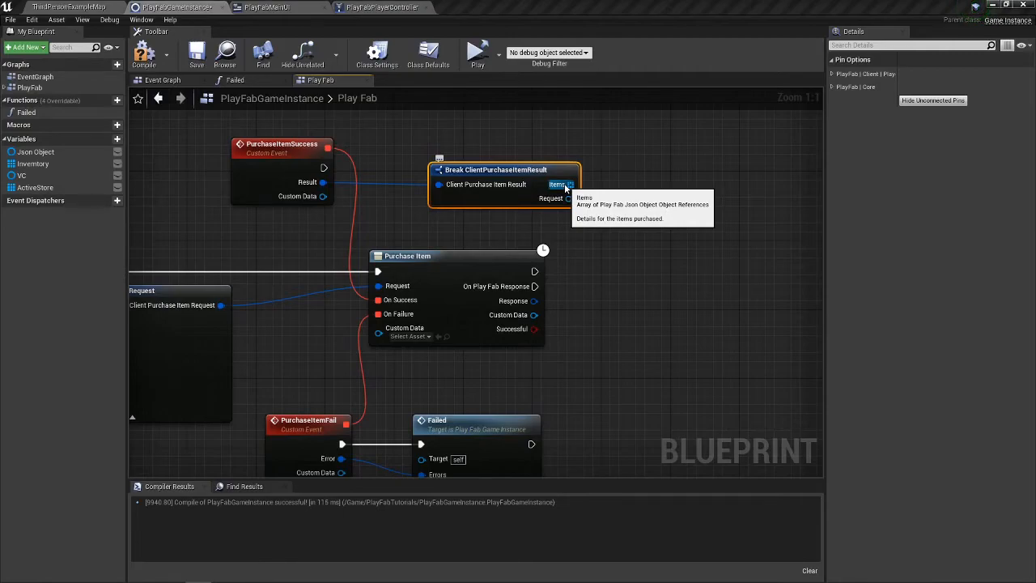
Print "ITEM SUCCESS PURCHASED" from the PurchaseItemSuccess event, and compile and save the blueprint
left_click_drag(566, 187, 716, 175)
type("print")
key("Return")
left_click(768, 210)
type("ITEM SUCCESS PURCHASED")
key("Return")
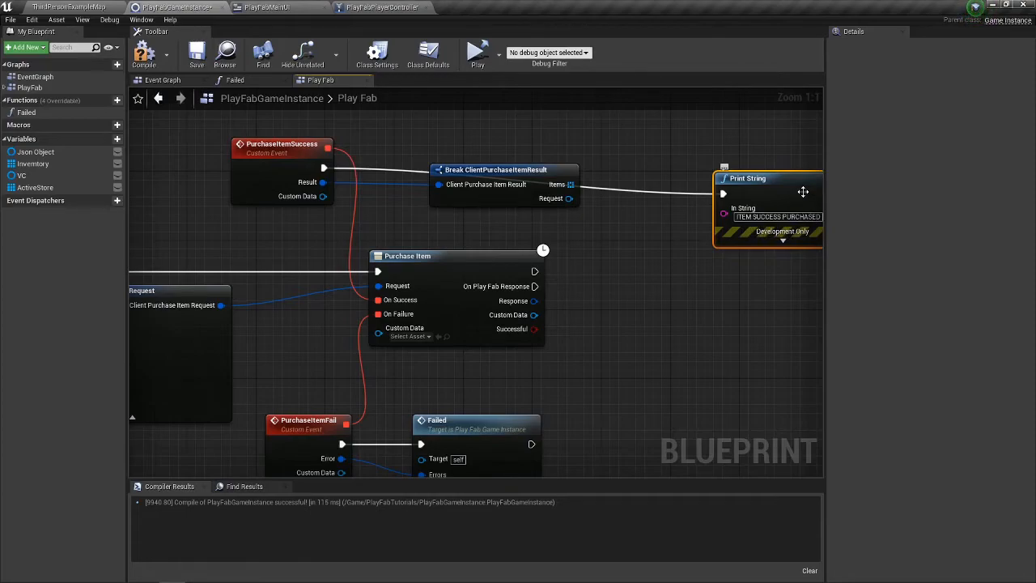
left_click_drag(802, 192, 751, 166)
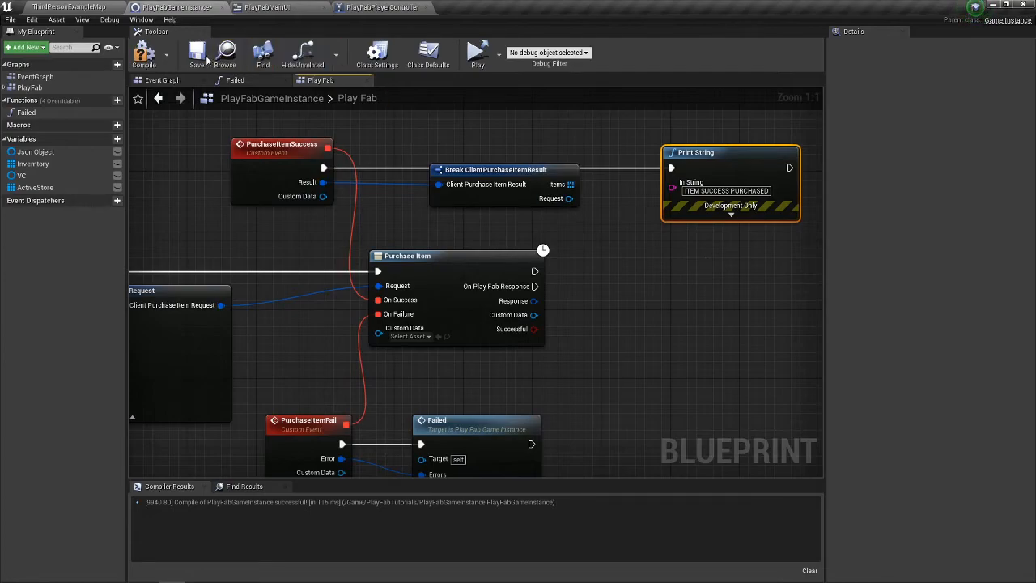
left_click(144, 55)
left_click(193, 59)
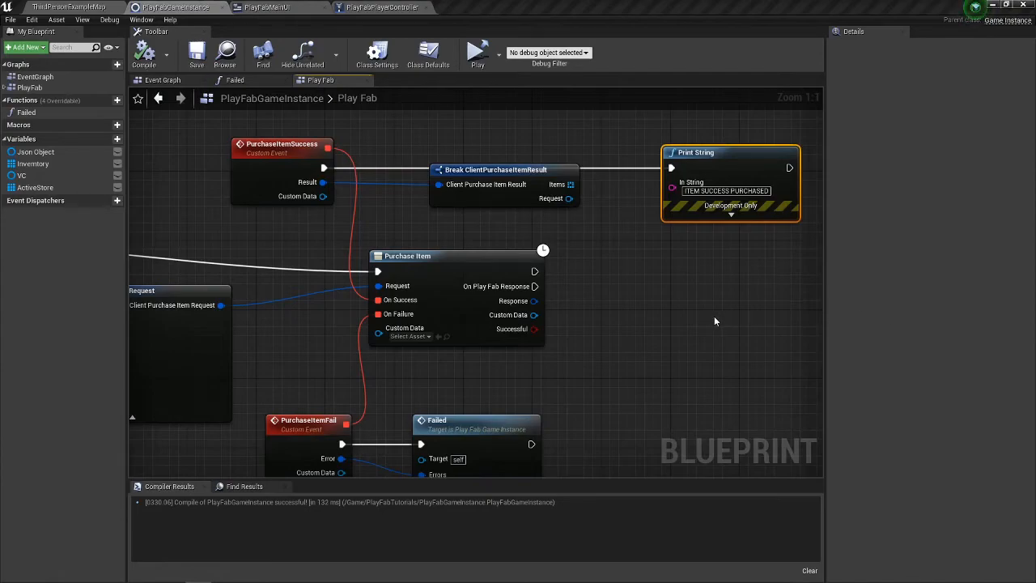
Examine the PurchaseItem event chain with its request, success and failure nodes, and where the store logic calls it
left_click_drag(713, 322, 596, 339)
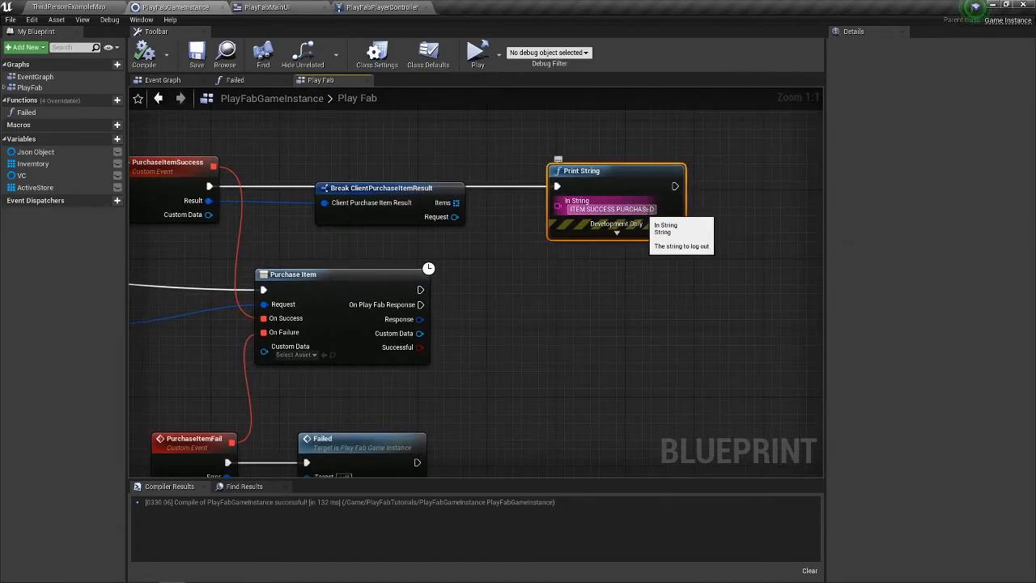
scroll(637, 226, "down", 5)
left_click_drag(640, 219, 666, 322)
left_click_drag(680, 363, 512, 368)
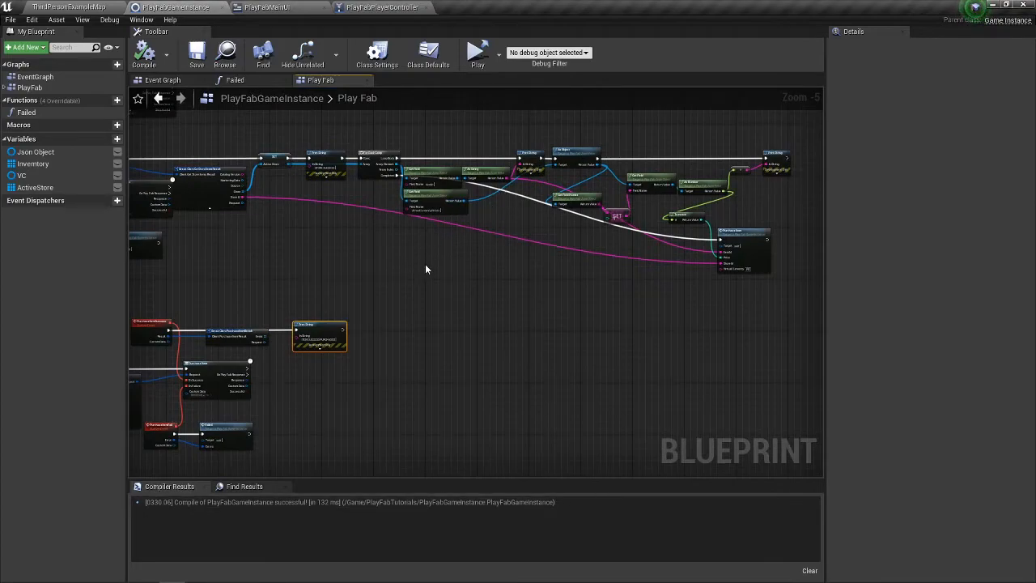
left_click_drag(352, 241, 524, 247)
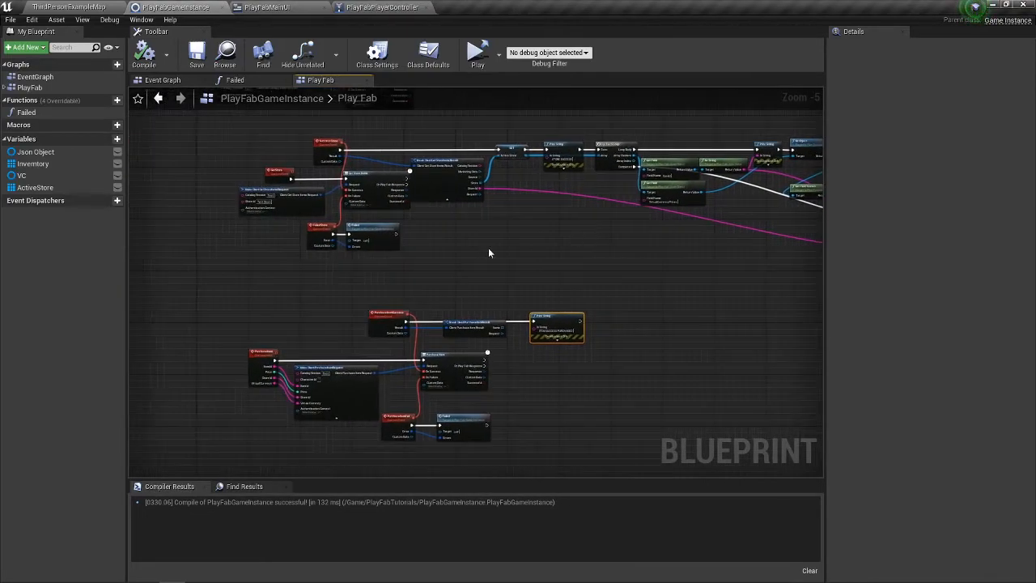
scroll(306, 335, "up", 3)
left_click_drag(305, 332, 285, 263)
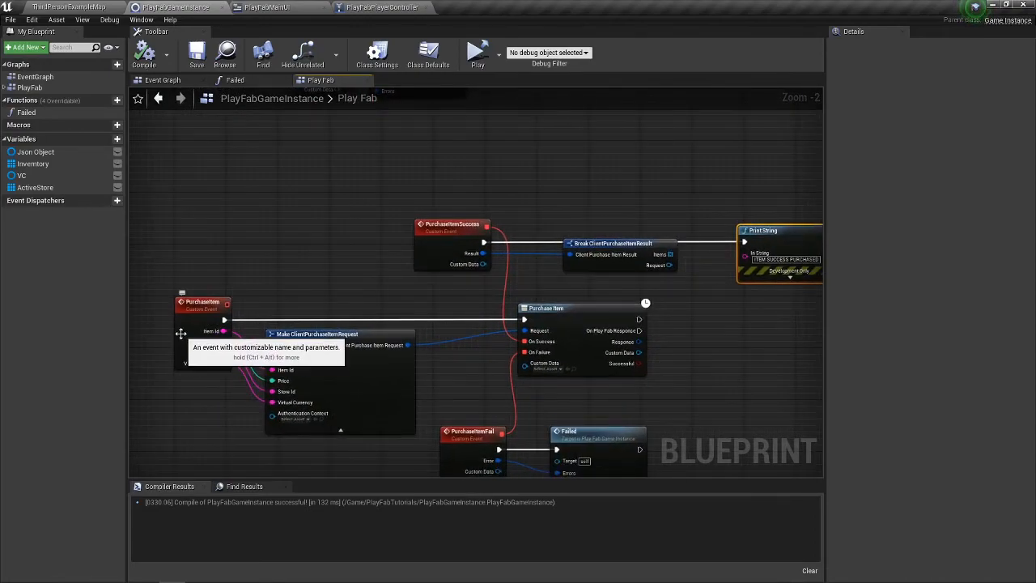
left_click_drag(819, 244, 684, 210)
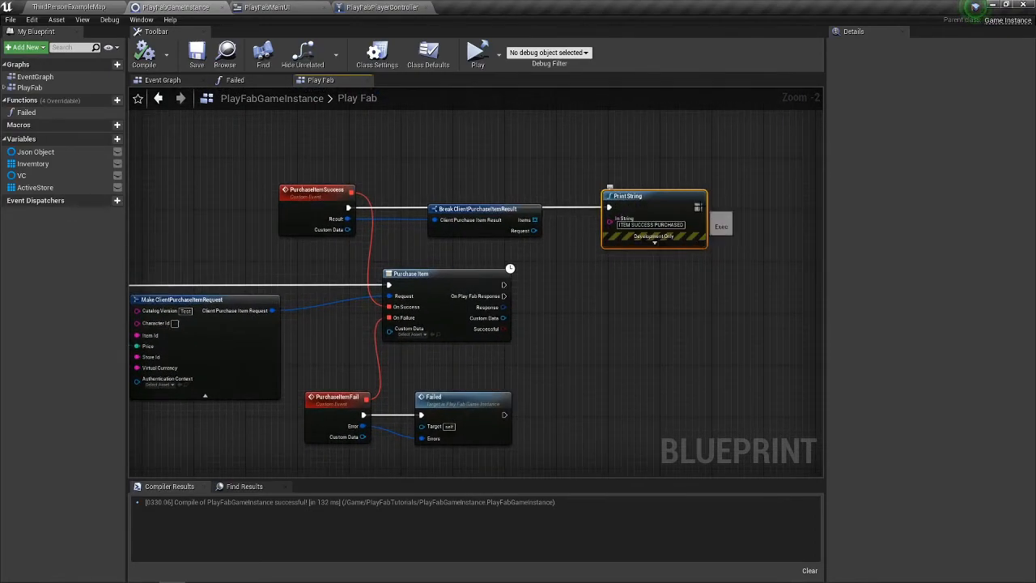
Examine the GetStore and GetPlayerInventory event chains, including their loops and the nodes feeding the Purchase Item call
left_click_drag(594, 152, 769, 351)
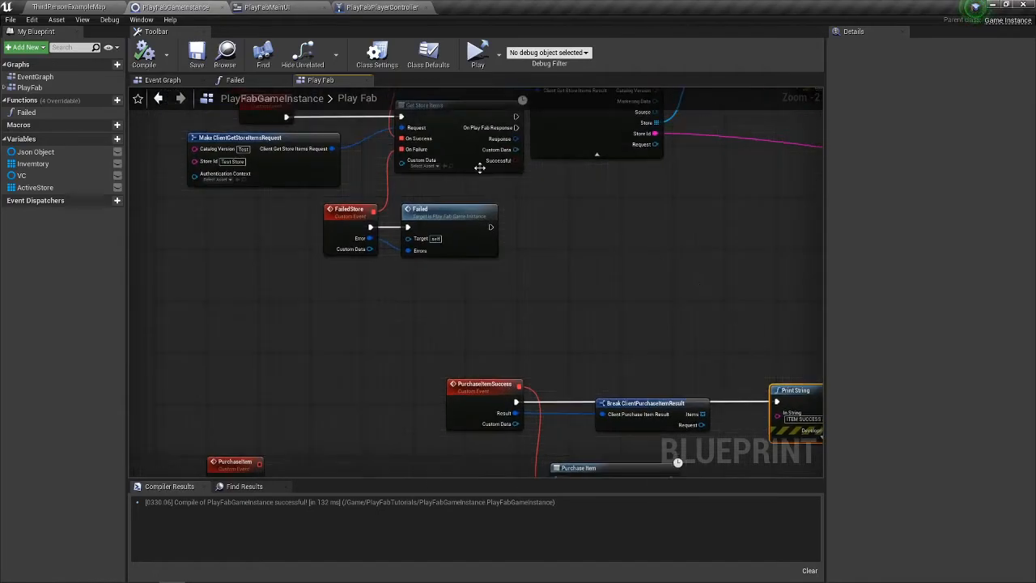
left_click_drag(359, 303, 433, 366)
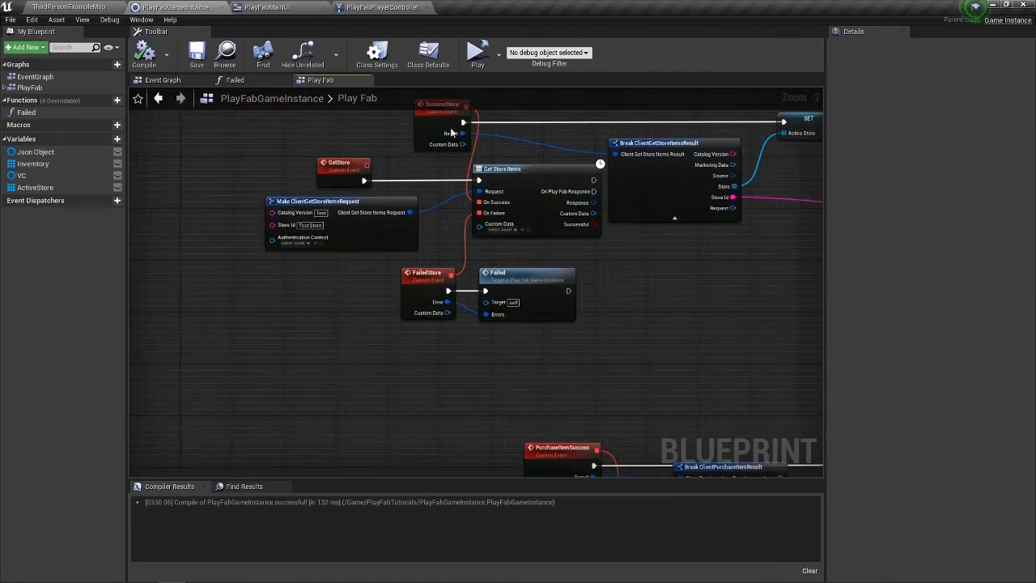
left_click_drag(550, 289, 526, 458)
left_click_drag(537, 192, 509, 340)
left_click_drag(466, 252, 483, 409)
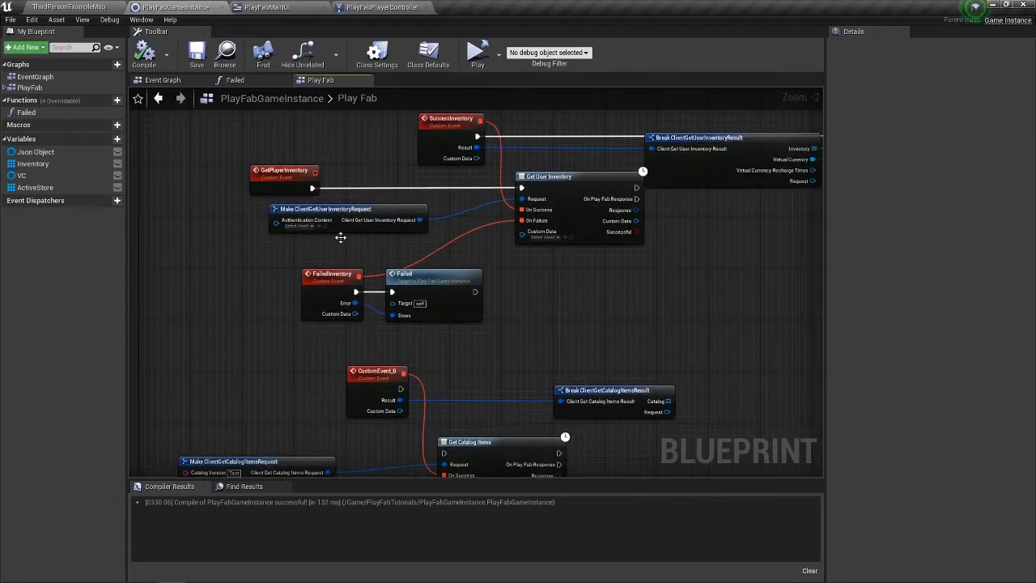
left_click_drag(779, 223, 487, 274)
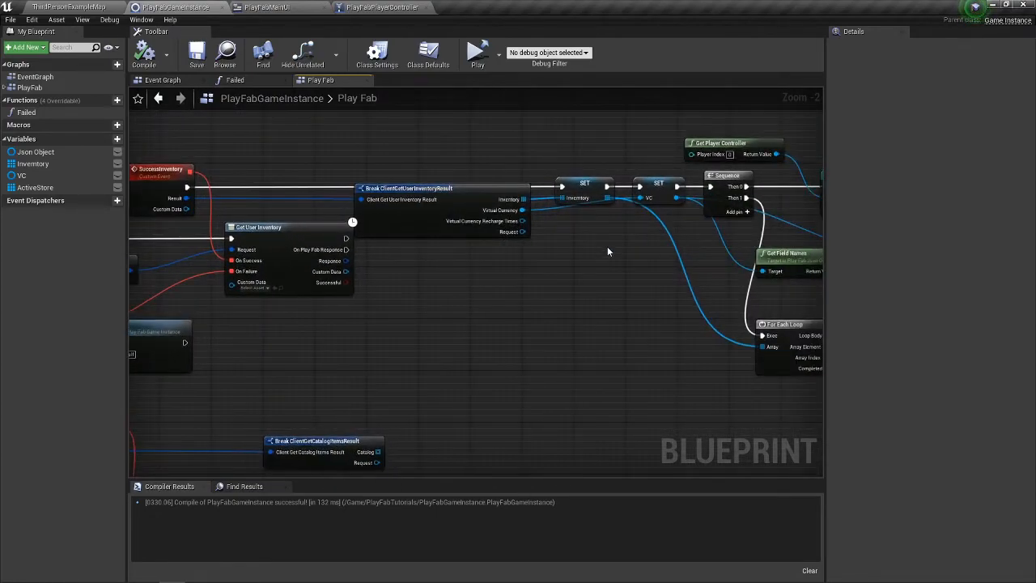
left_click_drag(622, 266, 336, 252)
left_click_drag(485, 324, 324, 311)
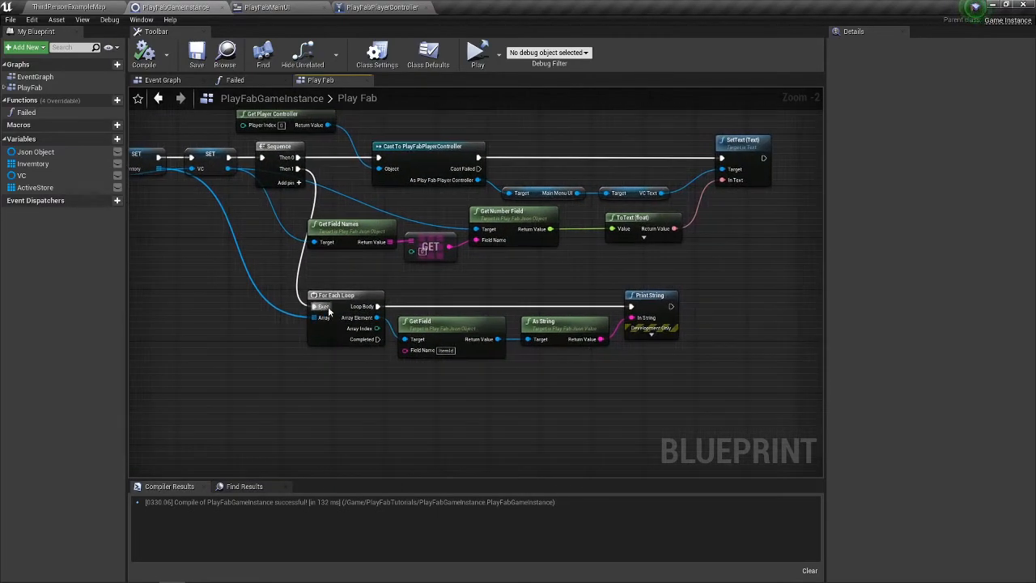
scroll(482, 293, "down", 3)
left_click_drag(405, 325, 578, 323)
left_click_drag(581, 361, 671, 275)
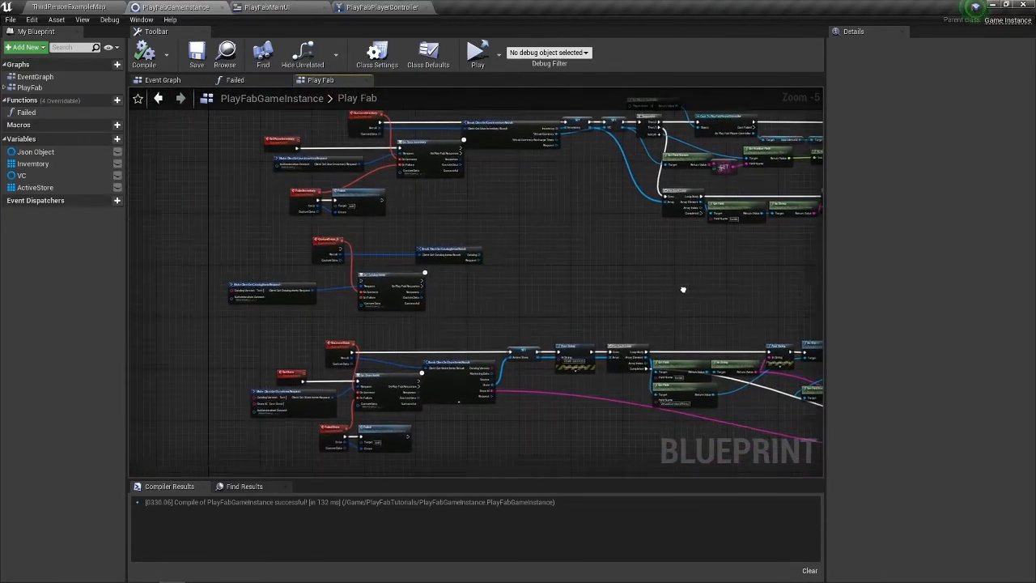
left_click_drag(641, 225, 608, 268)
left_click_drag(677, 294, 526, 266)
left_click_drag(655, 267, 538, 199)
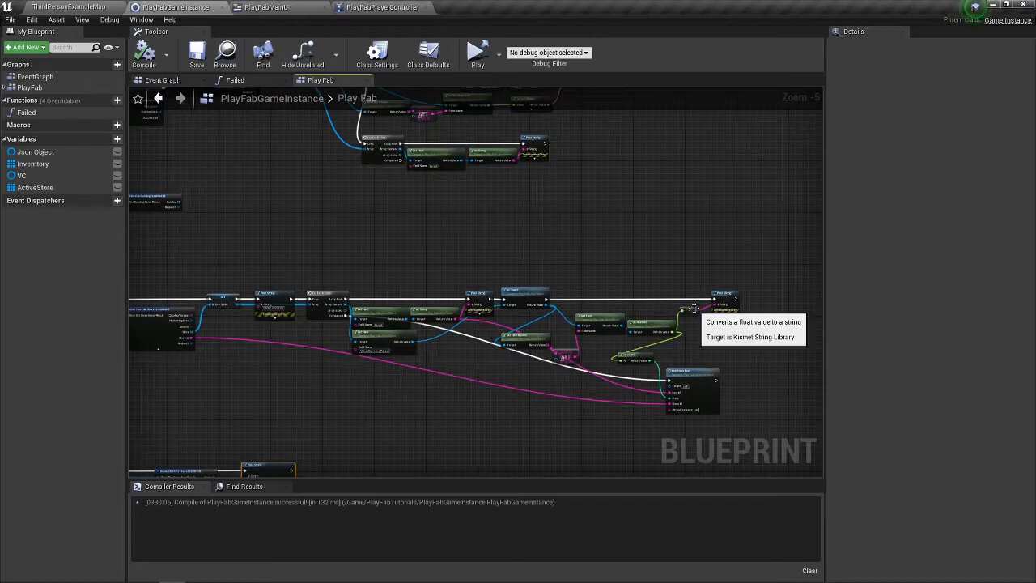
left_click_drag(537, 358, 727, 126)
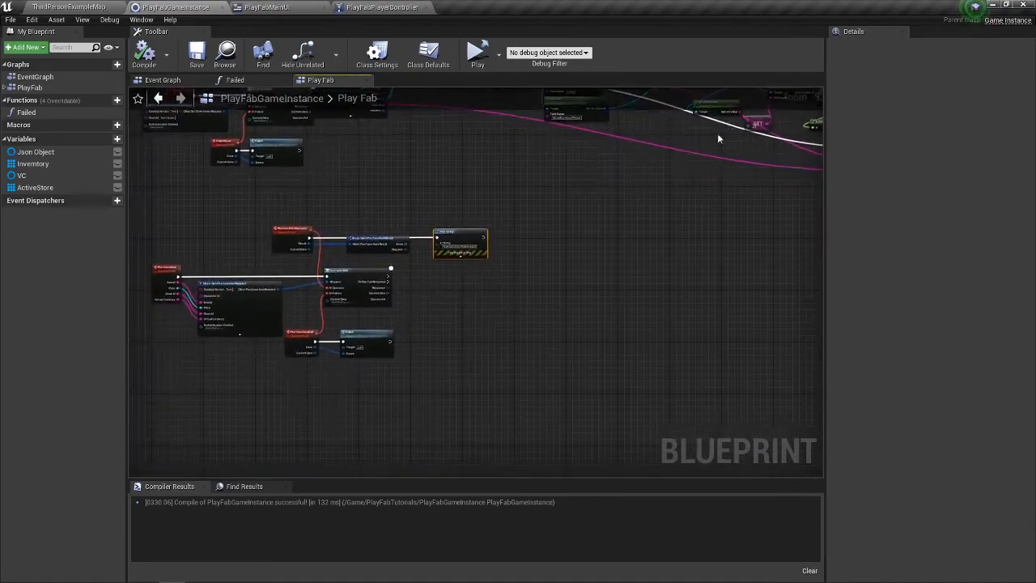
Add a custom event named StartPurhcase in the empty area below the PurchaseItem nodes
left_click_drag(584, 298, 708, 243)
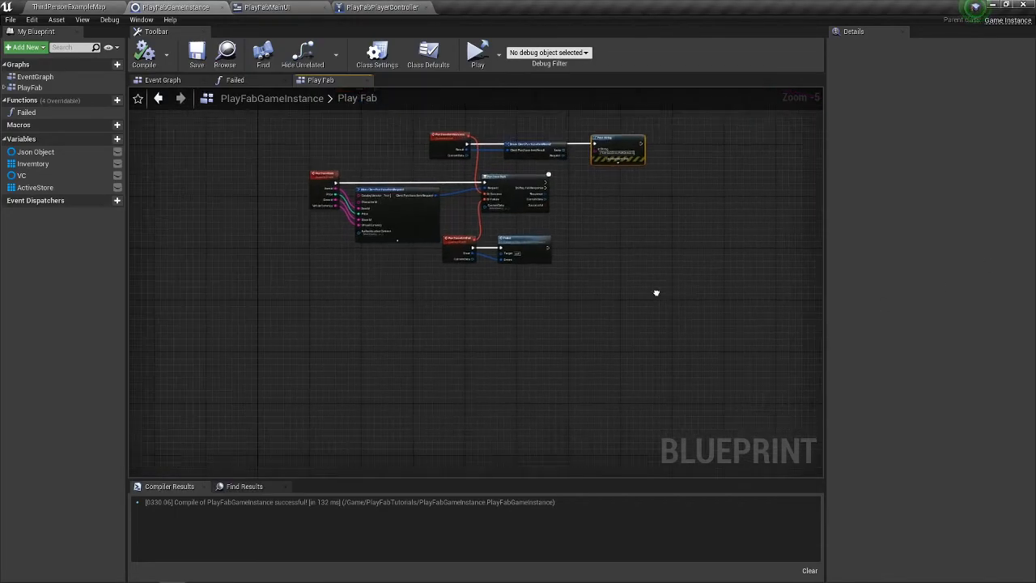
right_click(435, 329)
type("custom event")
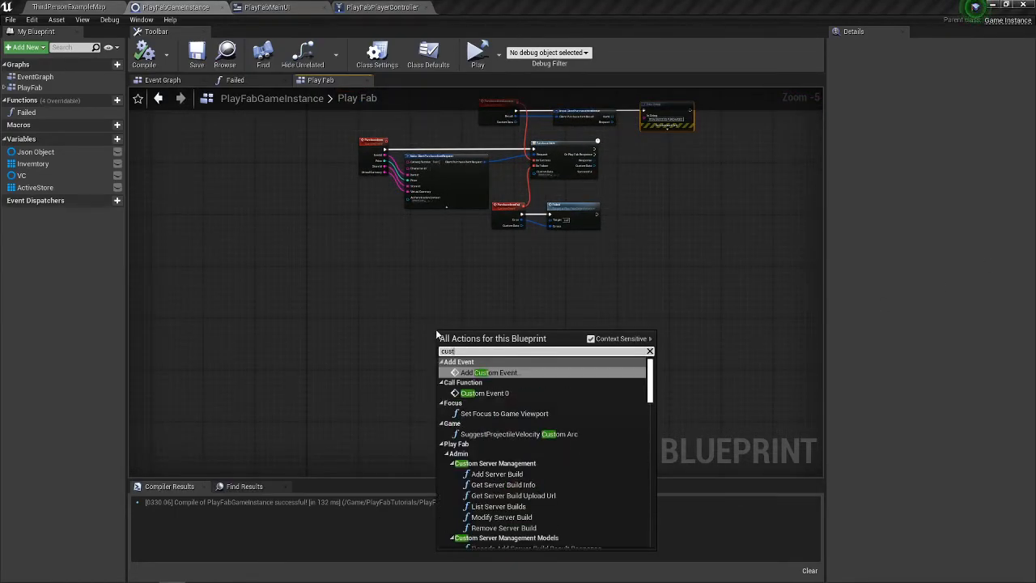
key("Return")
type("Bu")
type("artPurhcase")
key("Return")
Call PlayFab's client Start Purchase from the StartPurhcase event and leave space between the two nodes
scroll(437, 333, "up", 5)
left_click_drag(516, 361, 513, 308)
type("set")
key("BackSpace")
key("BackSpace")
key("BackSpace")
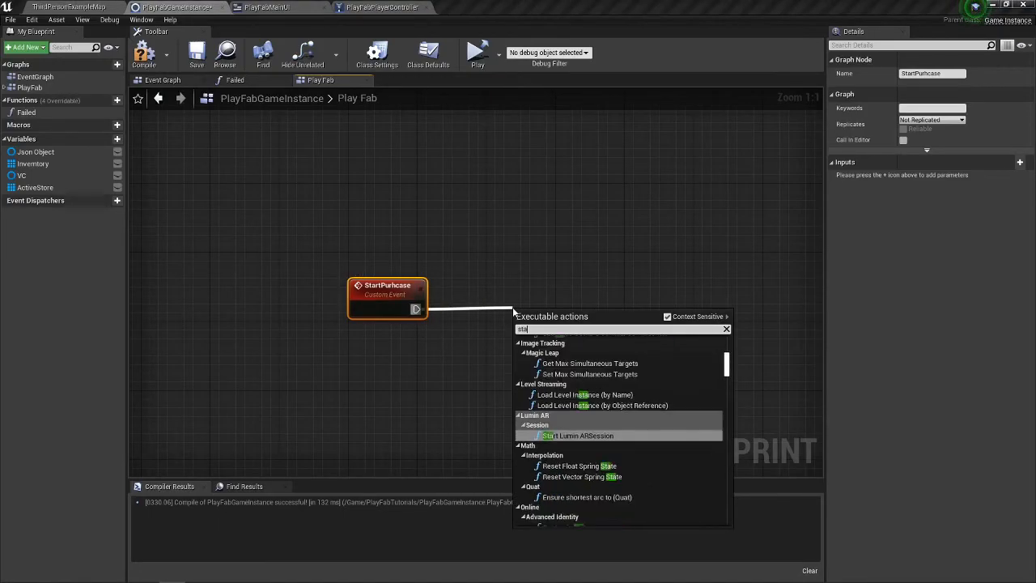
type("start purchase")
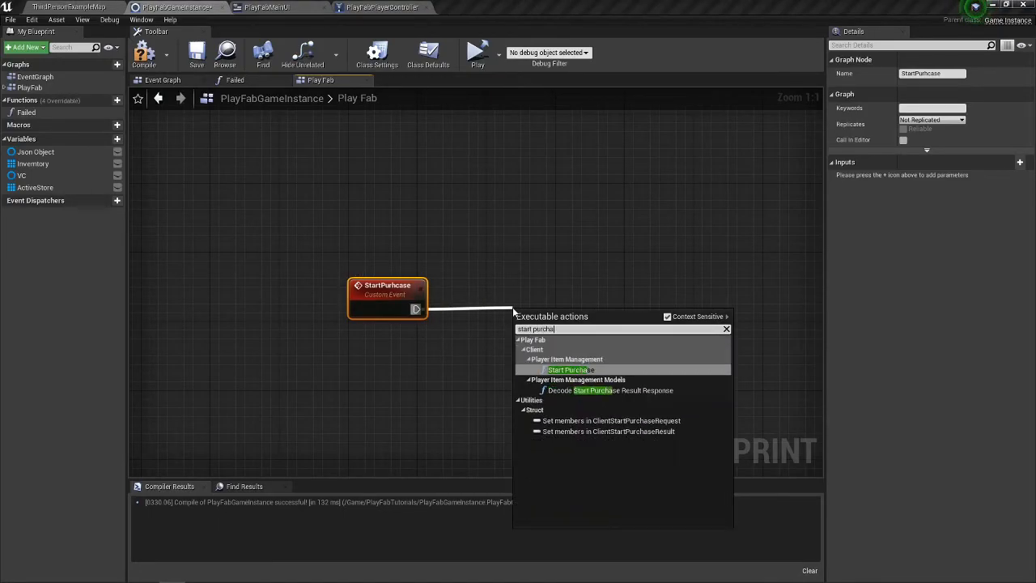
left_click(579, 371)
left_click_drag(585, 326, 682, 308)
left_click_drag(682, 258, 534, 250)
left_click_drag(517, 303, 590, 305)
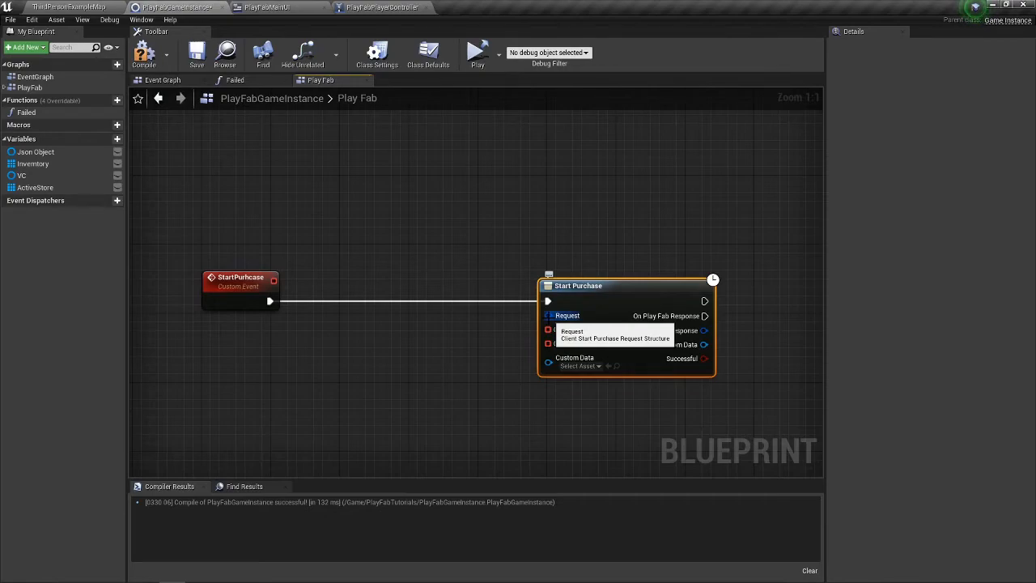
Feed the Start Purchase node's Request from a new Make ClientStartPurchaseRequest node
left_click_drag(548, 316, 467, 340)
left_click(534, 421)
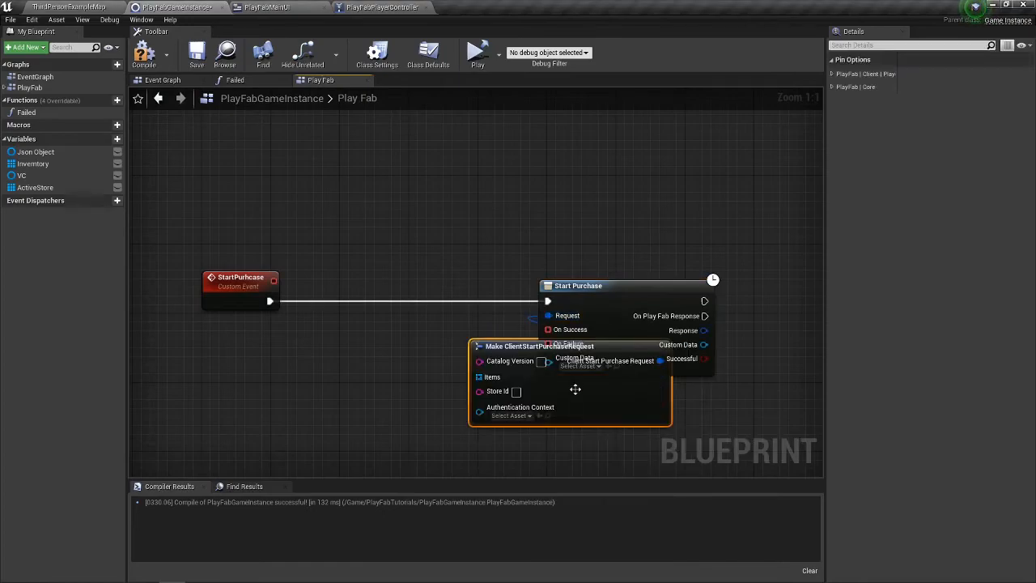
Place the Make ClientStartPurchaseRequest node before Start Purchase and set its Catalog Version to Test
left_click_drag(611, 400, 458, 391)
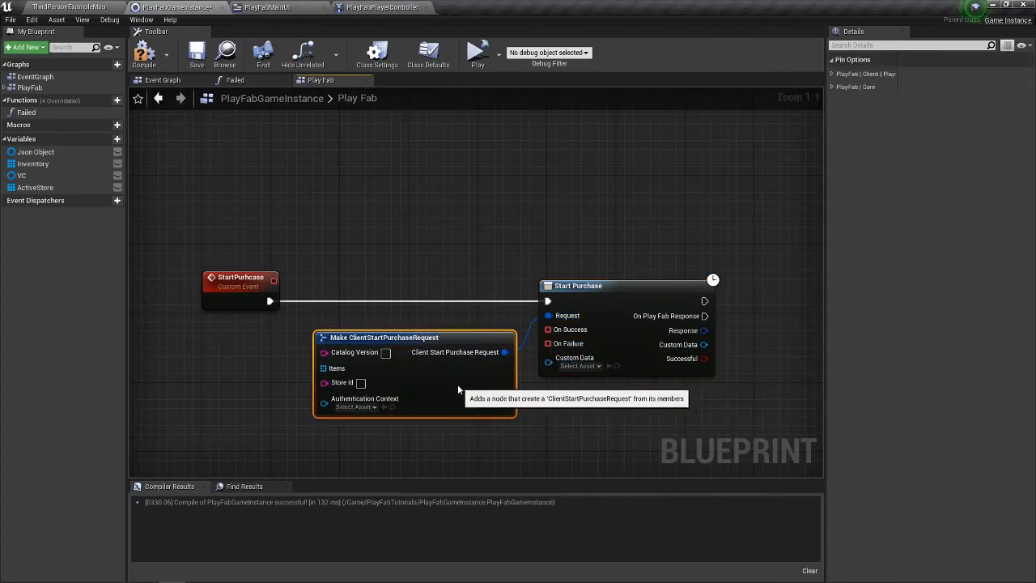
left_click_drag(381, 320, 511, 310)
left_click(516, 342)
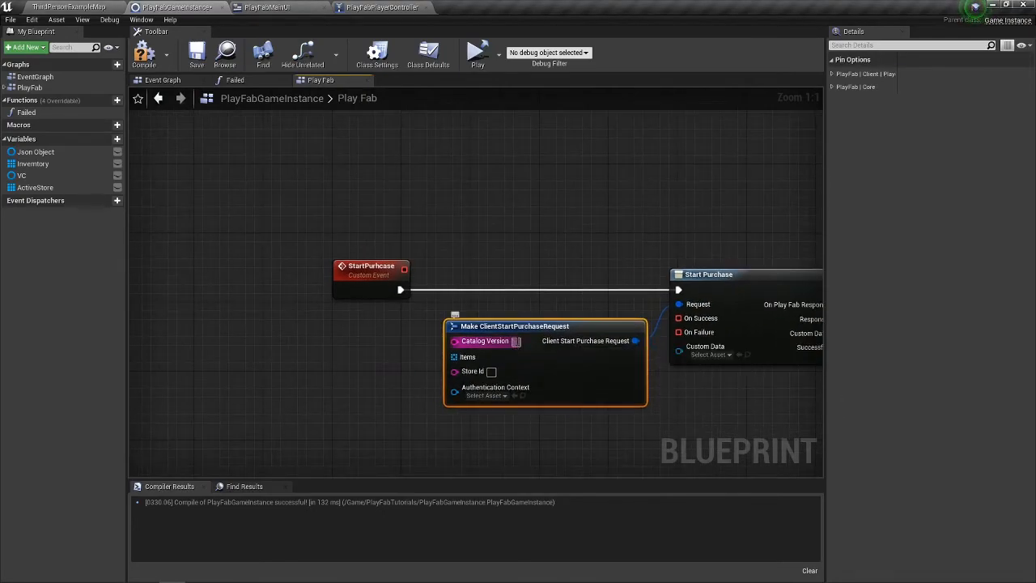
type("Test")
left_click(490, 372)
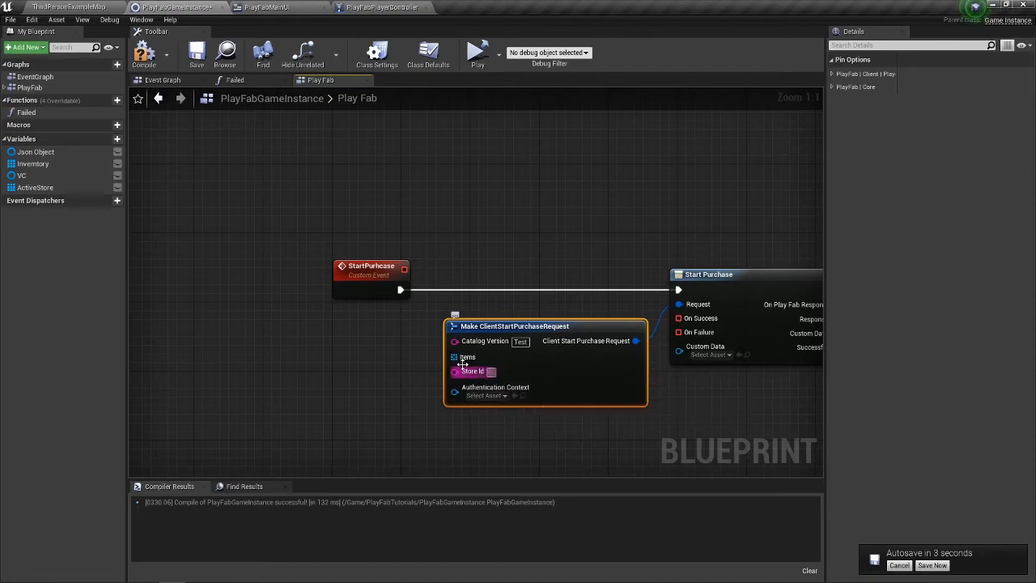
Feed the purchase request's Items from a new Make Array node
left_click_drag(459, 357, 390, 357)
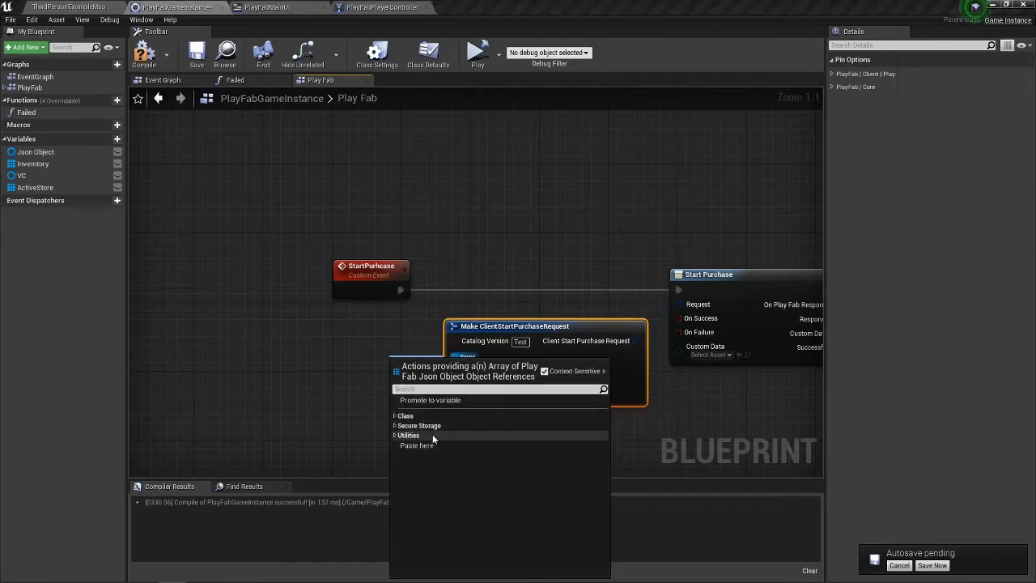
type("make")
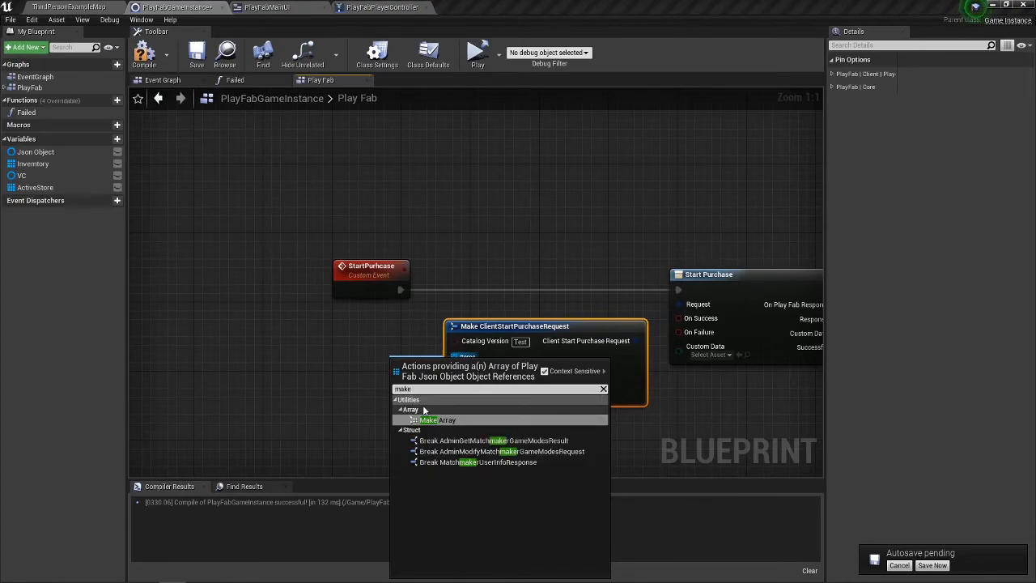
key("Return")
left_click_drag(431, 395, 489, 357)
Expose the Make Array element as an input on the StartPurhcase event and arrange the array node between event and request
left_click_drag(480, 273, 334, 292)
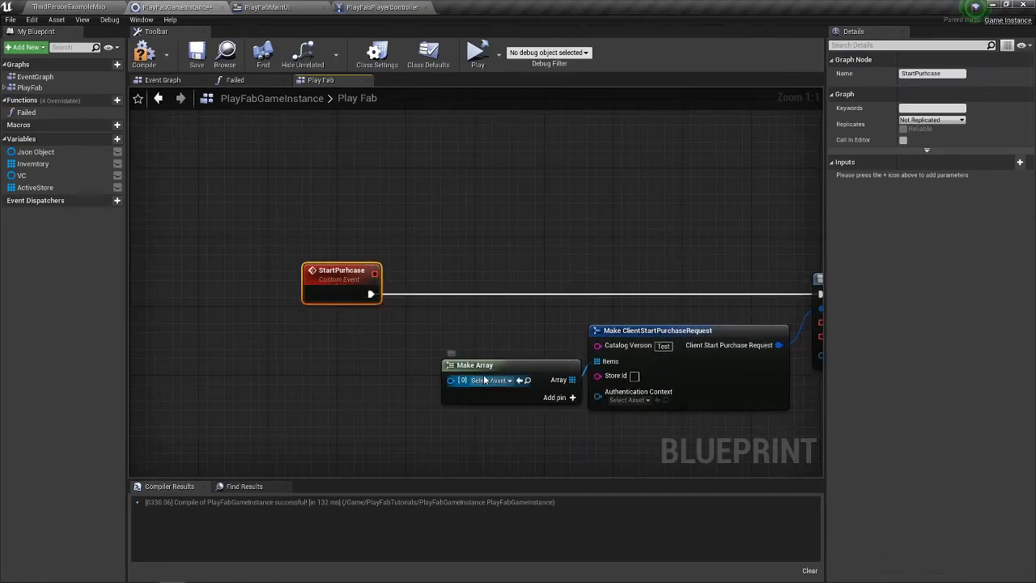
left_click_drag(450, 380, 467, 151)
left_click(448, 348)
left_click_drag(475, 366, 456, 350)
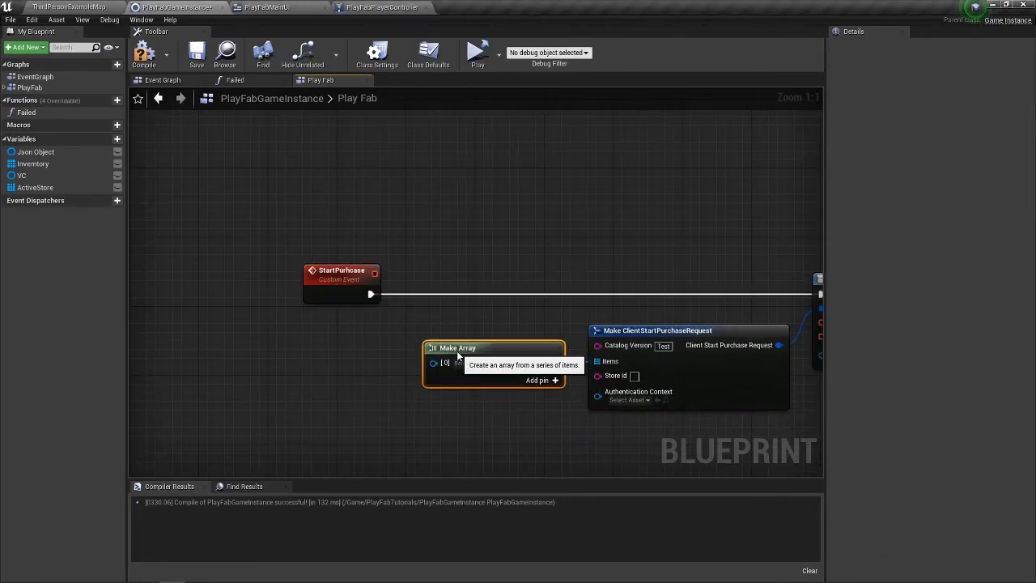
left_click_drag(442, 395, 396, 291)
left_click_drag(514, 345, 453, 339)
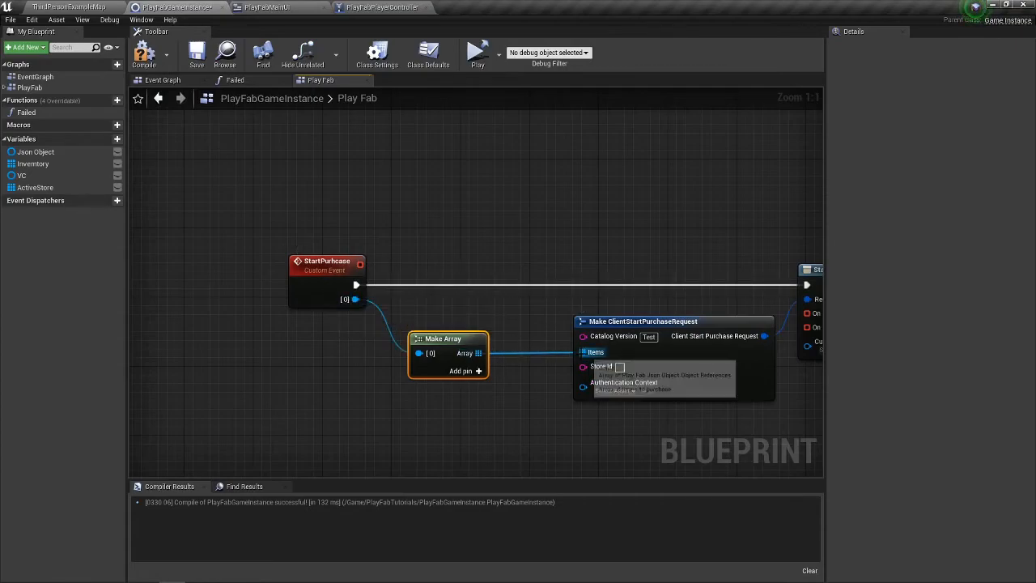
Bind Start Purchase's On Failure to a new custom event named STartFailed that passes its Error to the Failed function
left_click_drag(621, 299, 449, 302)
left_click_drag(691, 291, 582, 295)
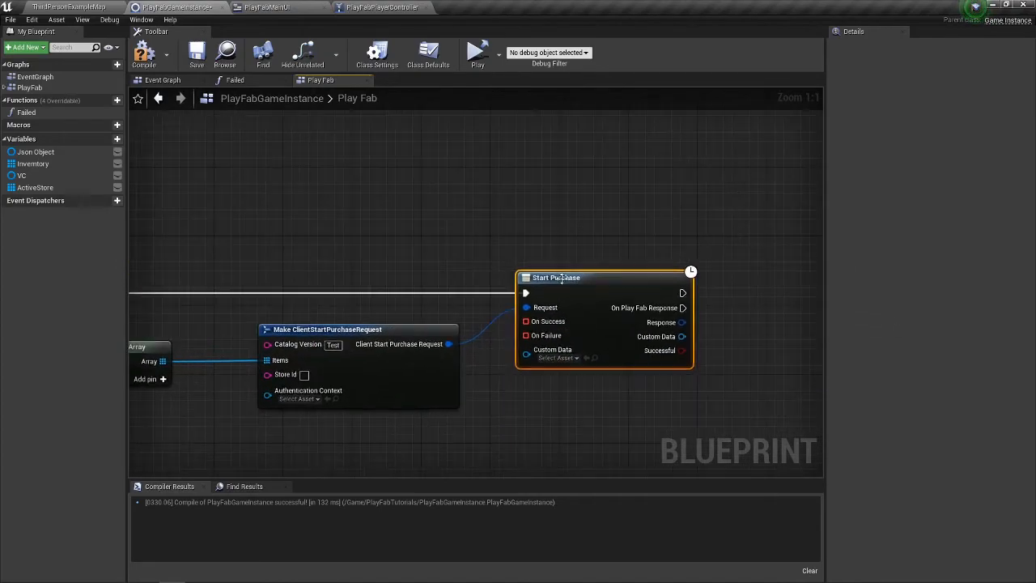
left_click_drag(526, 335, 504, 408)
type("cust")
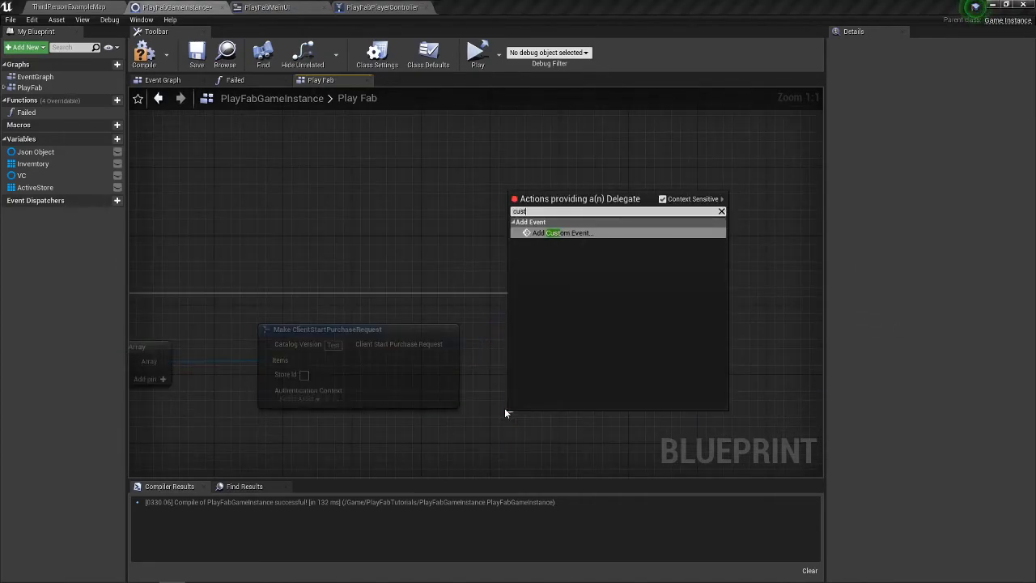
key("Return")
type("StartFail")
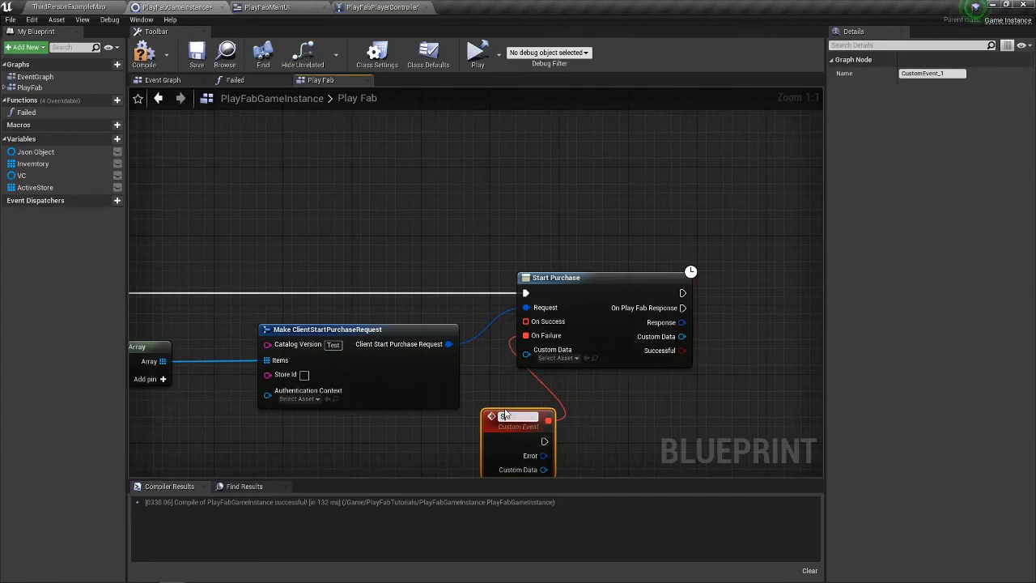
type("ed")
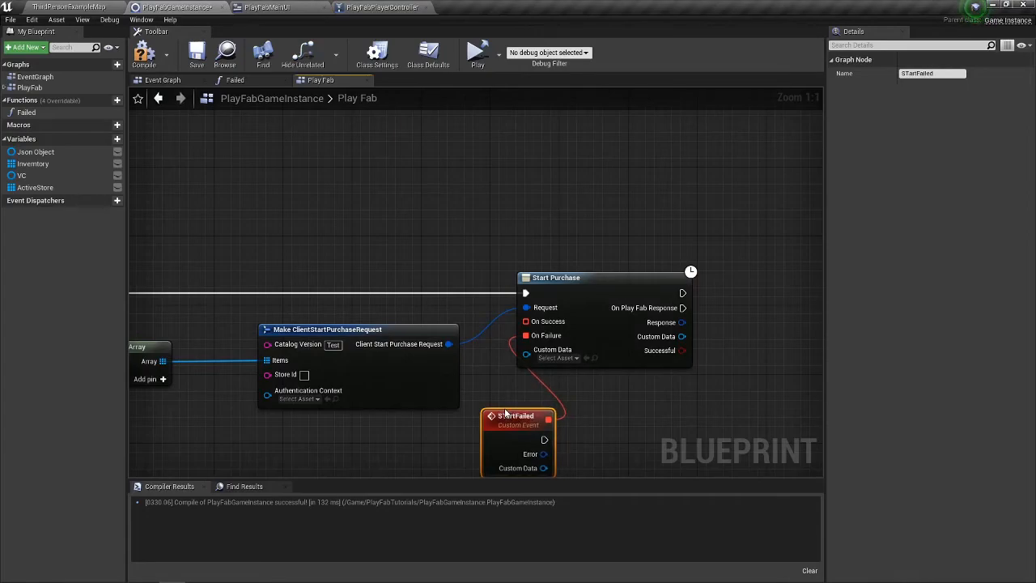
key("Return")
left_click_drag(44, 115, 517, 455)
left_click_drag(647, 464, 601, 437)
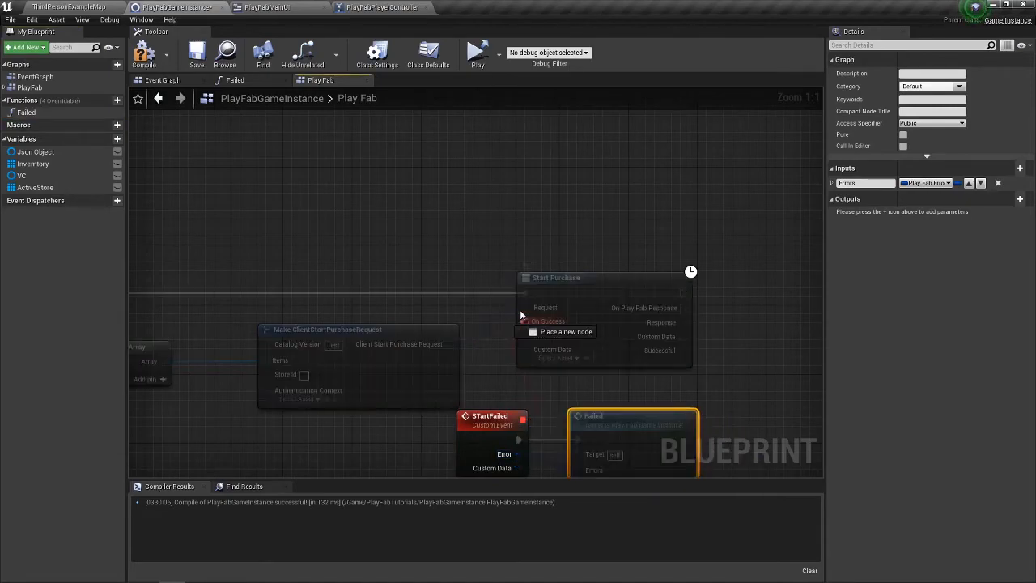
Bind Start Purchase's On Success to a new custom event named StartSucess
left_click_drag(518, 319, 462, 171)
type("custom")
key("Return")
key("BackSpace")
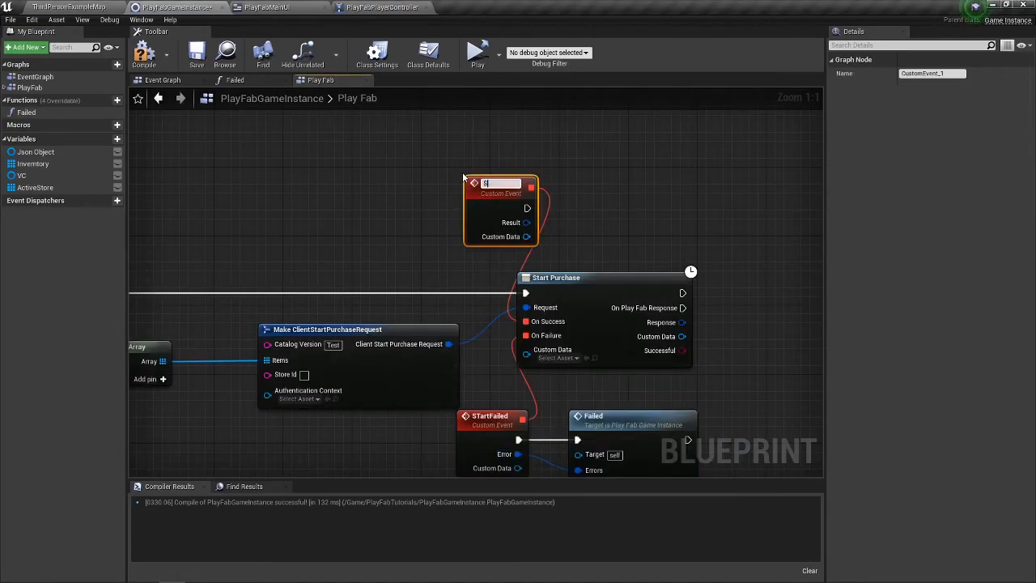
type("StartSucess")
key("Return")
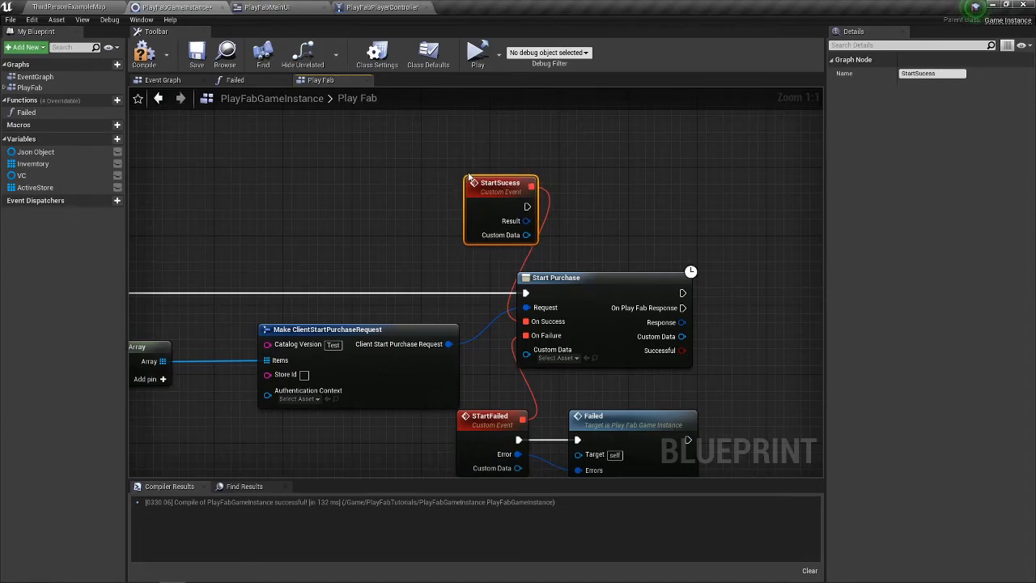
Break the StartSucess event's Result into a Break ClientStartPurchaseResult node and expand it to show all its pins
left_click_drag(508, 196, 692, 222)
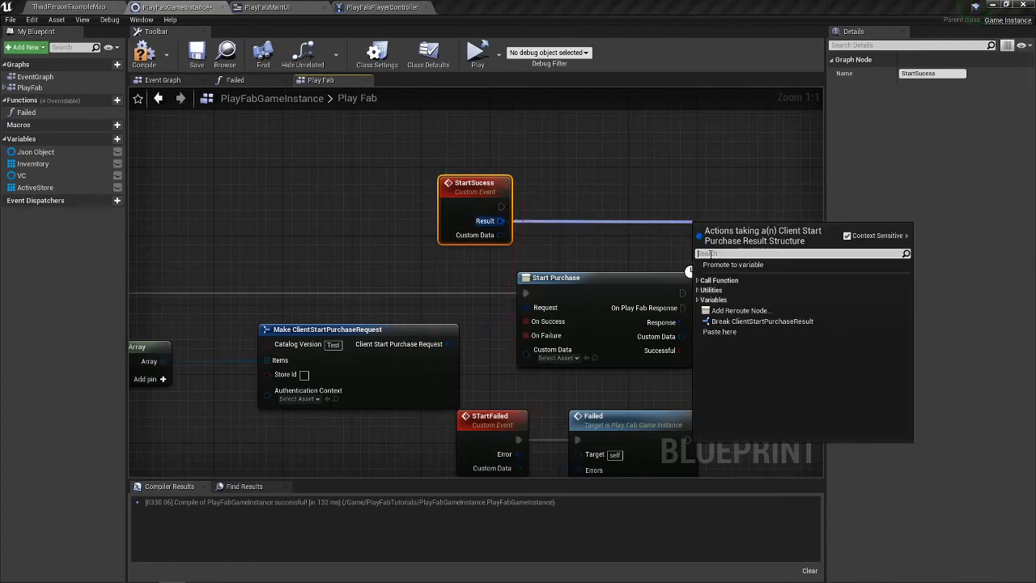
left_click(762, 320)
left_click_drag(782, 260, 627, 254)
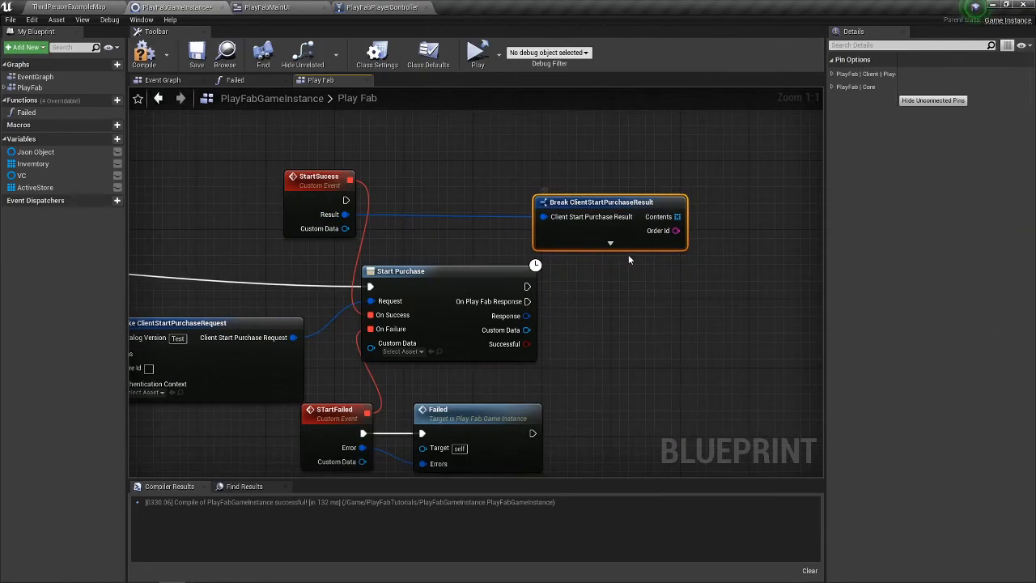
left_click(628, 251)
left_click(628, 247)
left_click_drag(776, 276, 717, 271)
left_click_drag(585, 215, 602, 205)
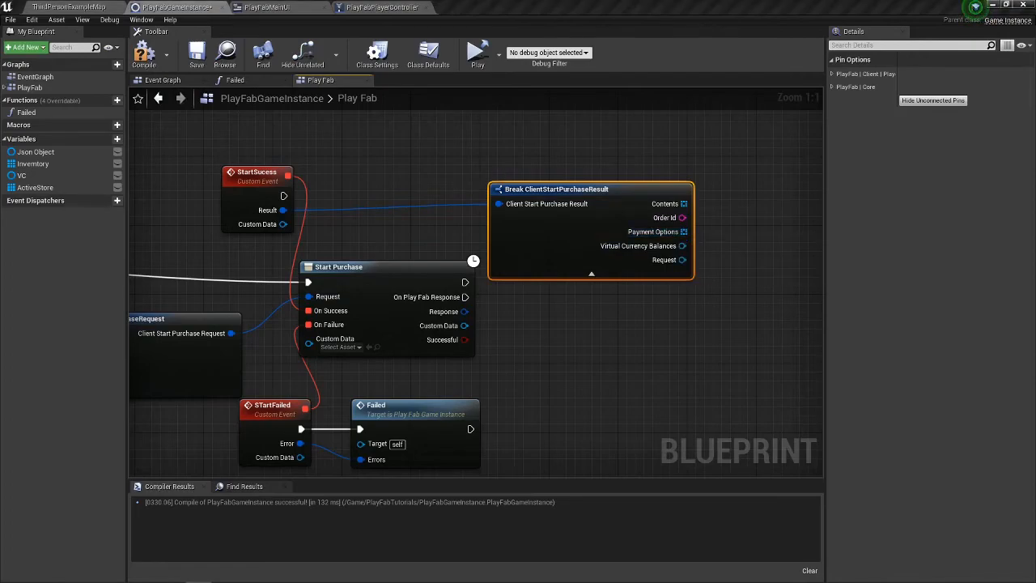
left_click_drag(751, 293, 631, 305)
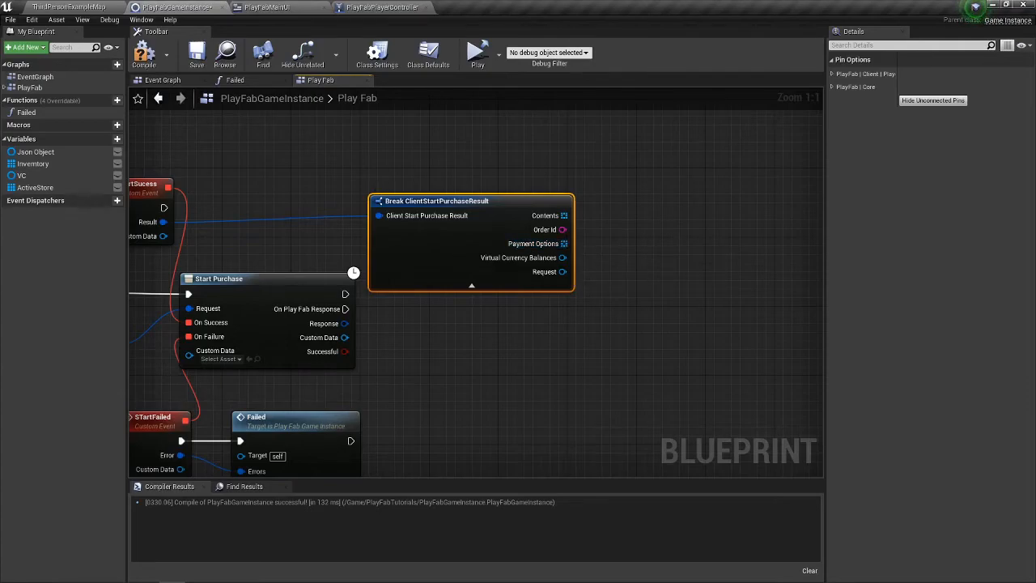
Switch to the PlayFab site in the browser, examine the partner add-ons for platforms and monetization, and return to the Unreal blueprint
key("alt+Tab")
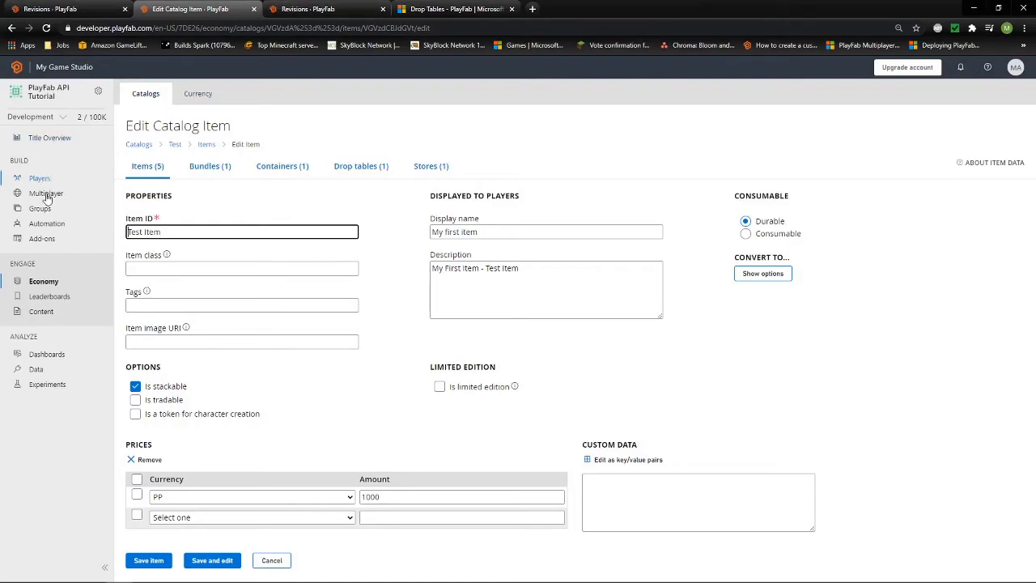
left_click(44, 242)
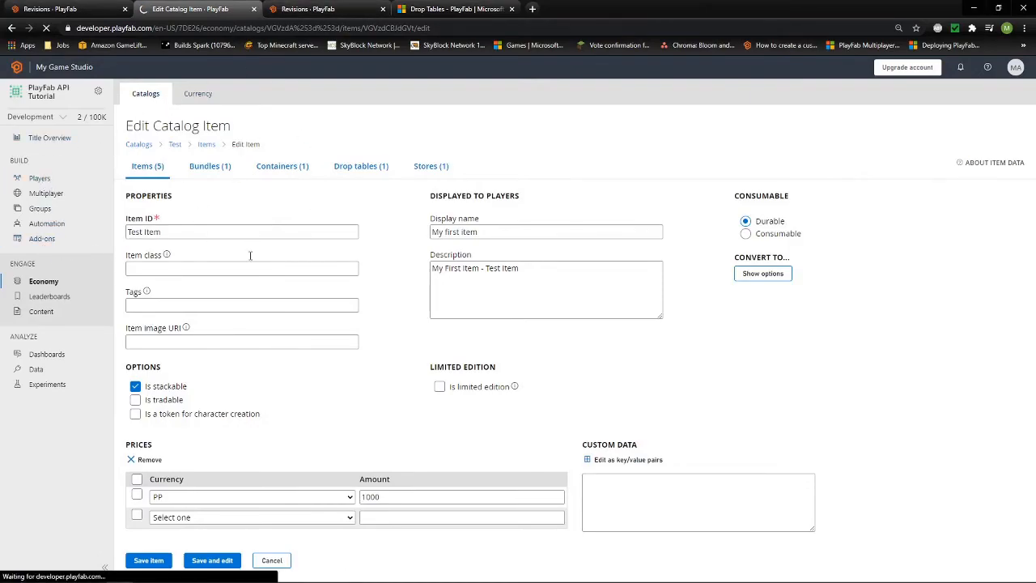
scroll(538, 163, "down", 2)
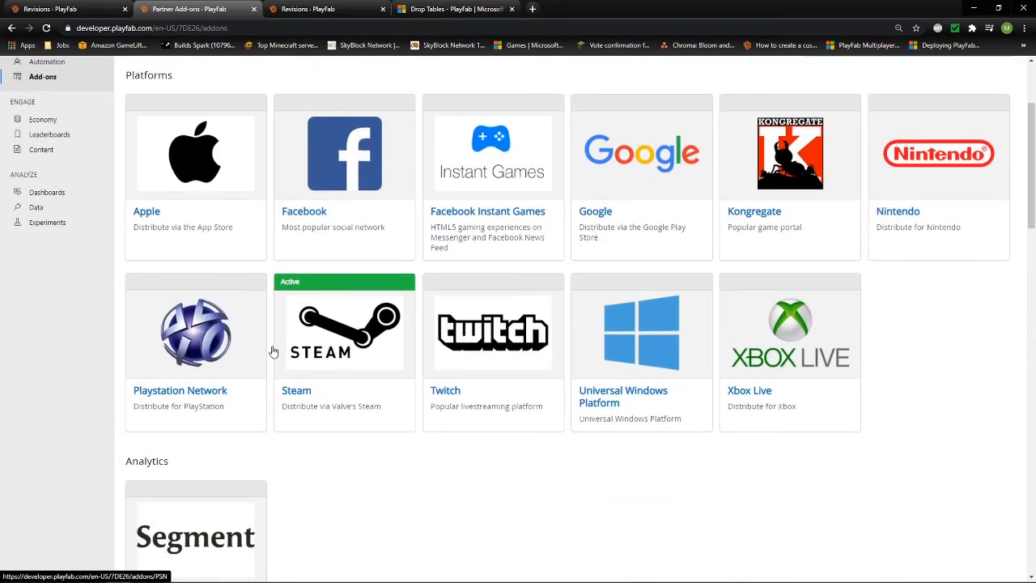
scroll(892, 275, "up", 1)
scroll(323, 252, "down", 8)
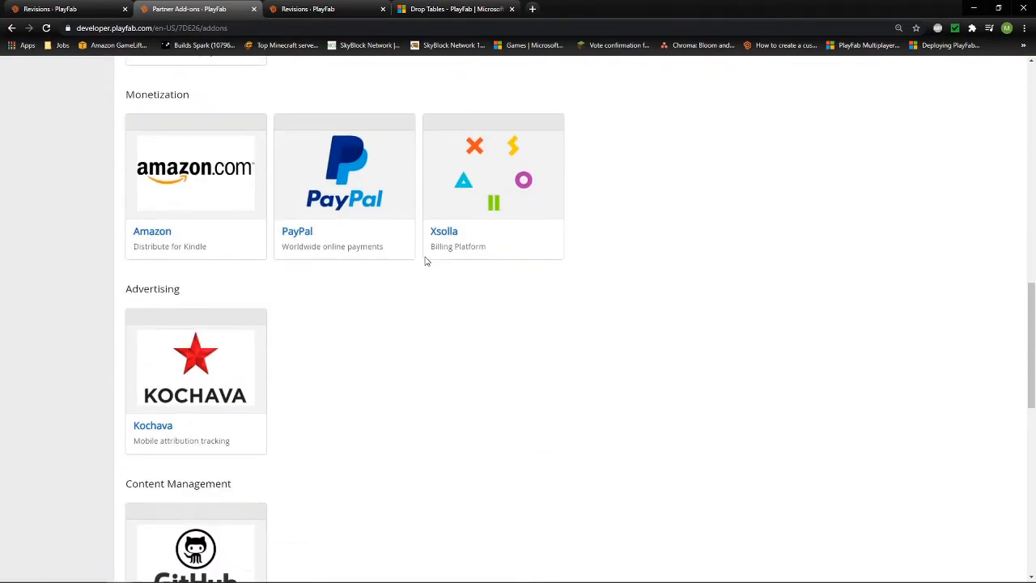
scroll(547, 276, "up", 1)
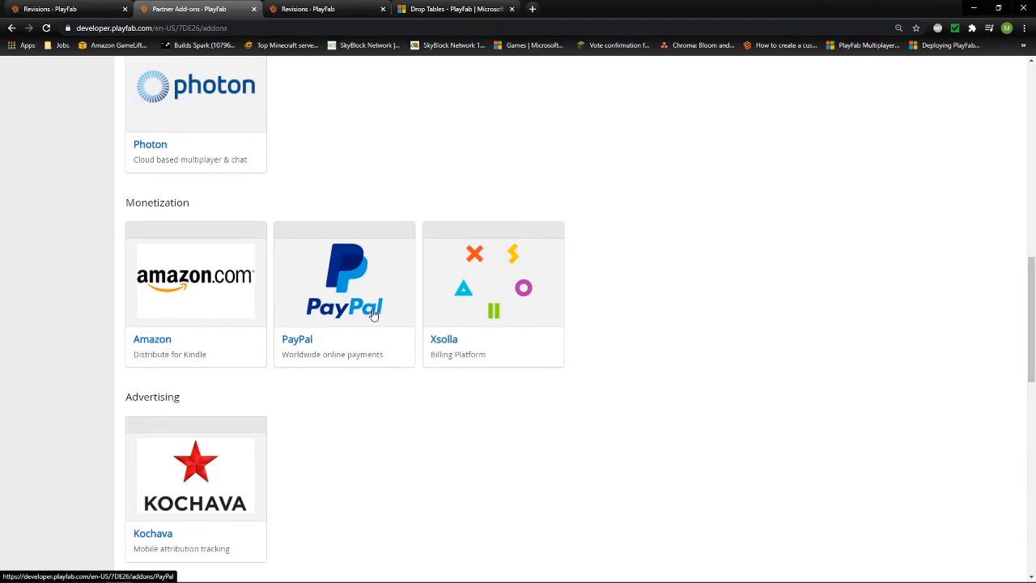
scroll(362, 326, "up", 8)
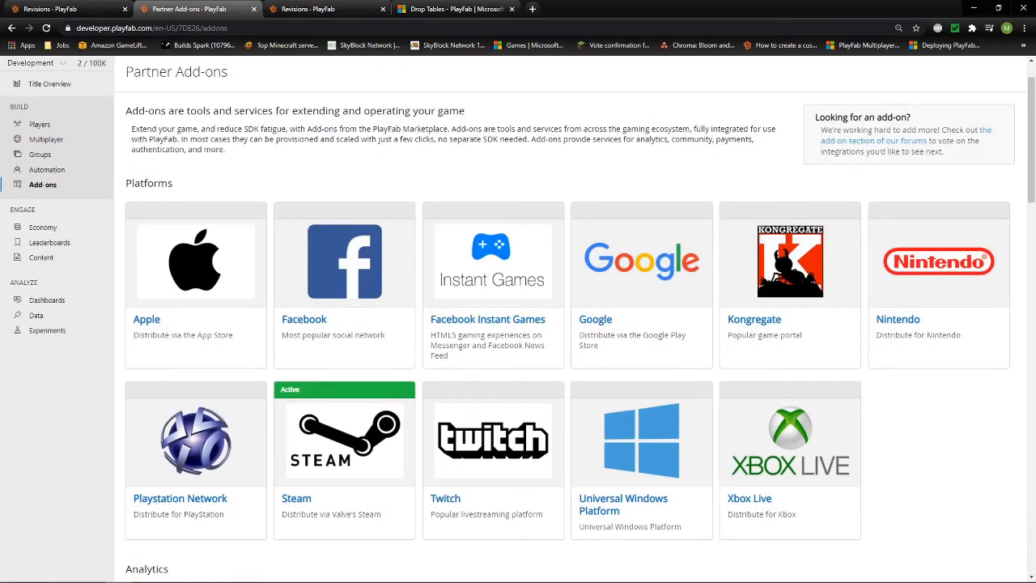
key("alt+Tab")
key("alt+Tab")
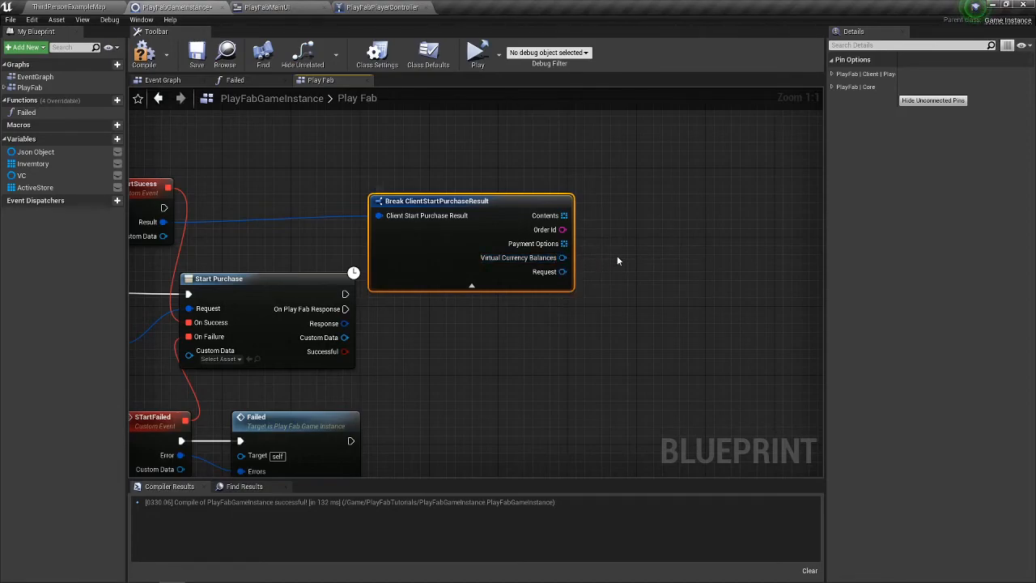
left_click_drag(600, 251, 493, 287)
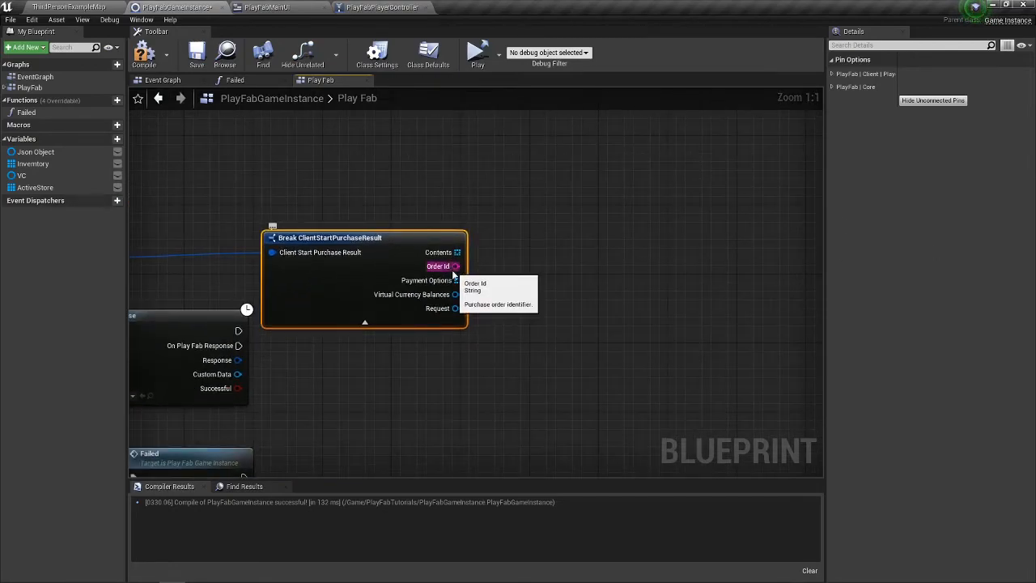
mouse_move(456, 281)
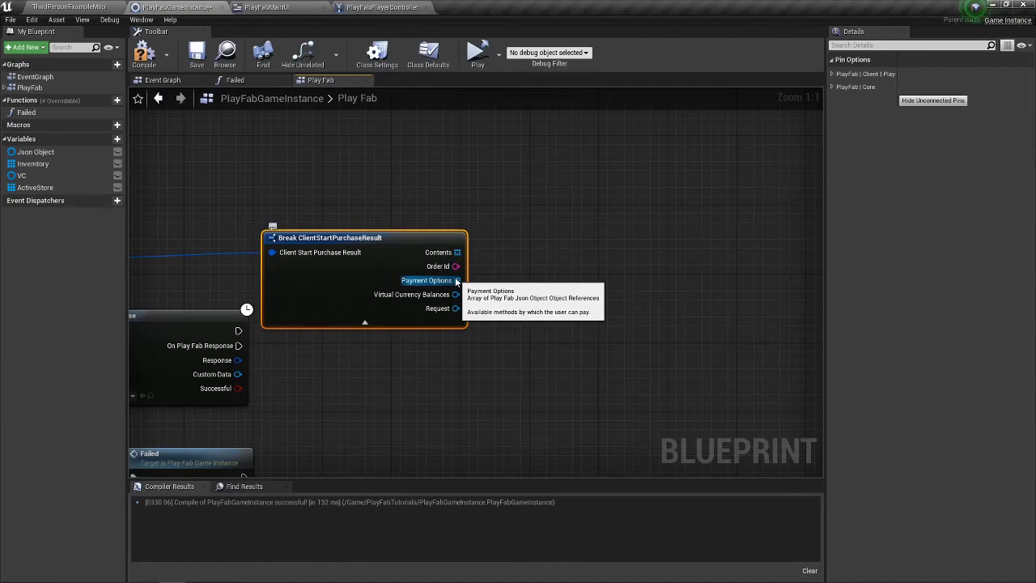
left_click_drag(457, 281, 485, 286)
type("enco")
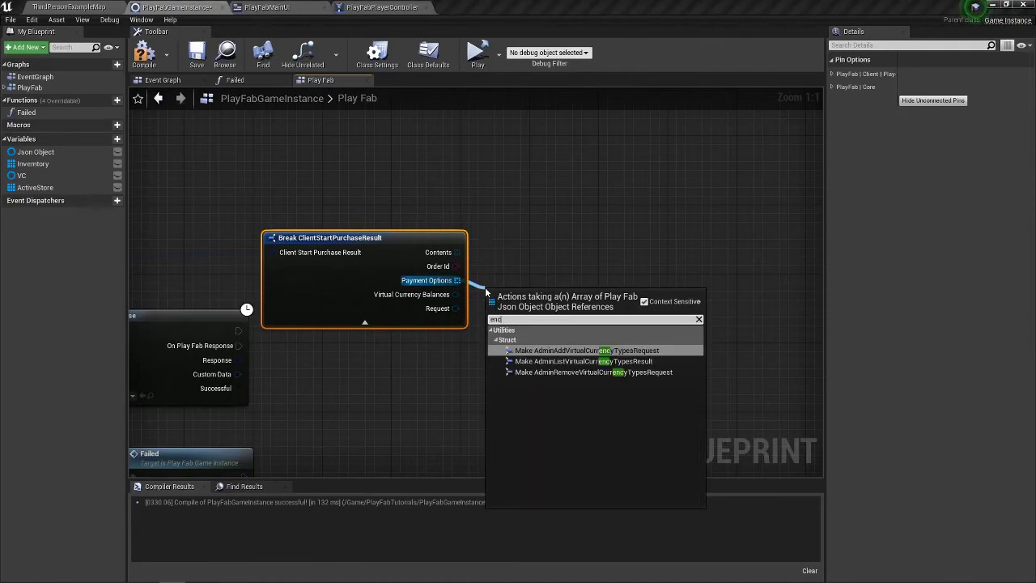
key("BackSpace")
key("BackSpace")
key("BackSpace")
key("BackSpace")
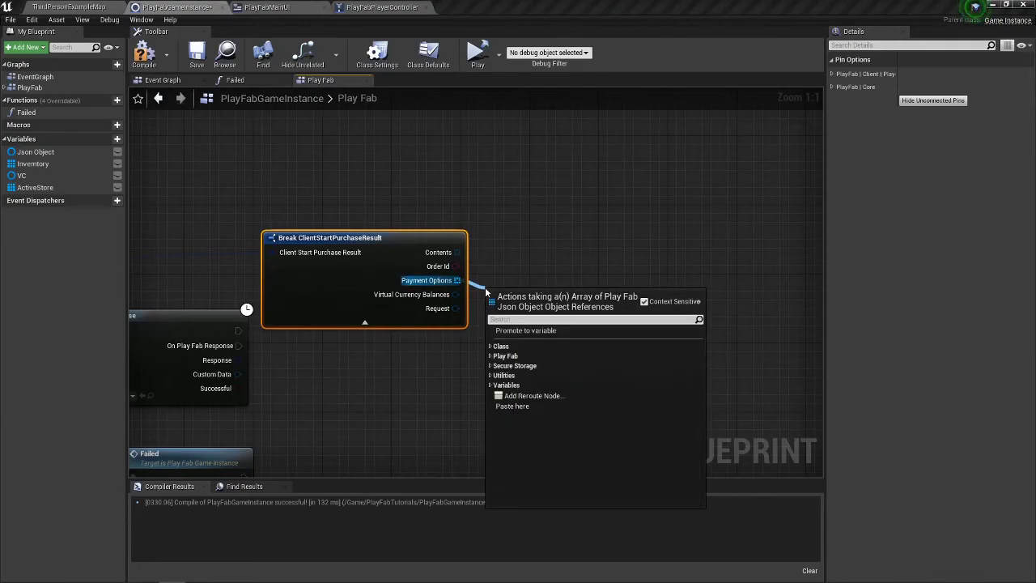
type("js")
Add a For Each Loop over the purchase result's Payment Options and place it beside the break node
left_click_drag(499, 269, 515, 281)
type("for each")
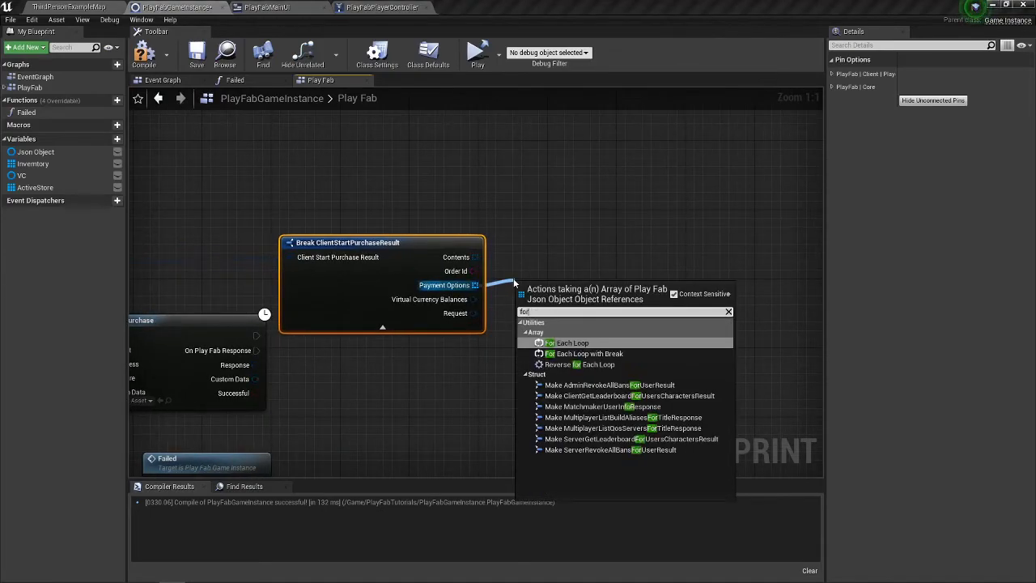
key("Return")
left_click_drag(519, 284, 519, 251)
left_click_drag(607, 288, 650, 289)
Convert the loop's Array Element with Encode Json and output the returned text through a Print String
left_click_drag(650, 282, 469, 267)
type("encod")
key("Return")
left_click_drag(578, 325, 802, 288)
type("print")
key("Return")
Connect the StartSucess event's execution to the For Each Loop and line up the loop, Encode Json and Print String nodes
left_click_drag(276, 256, 769, 274)
left_click_drag(794, 224, 828, 325)
left_click_drag(323, 260, 491, 260)
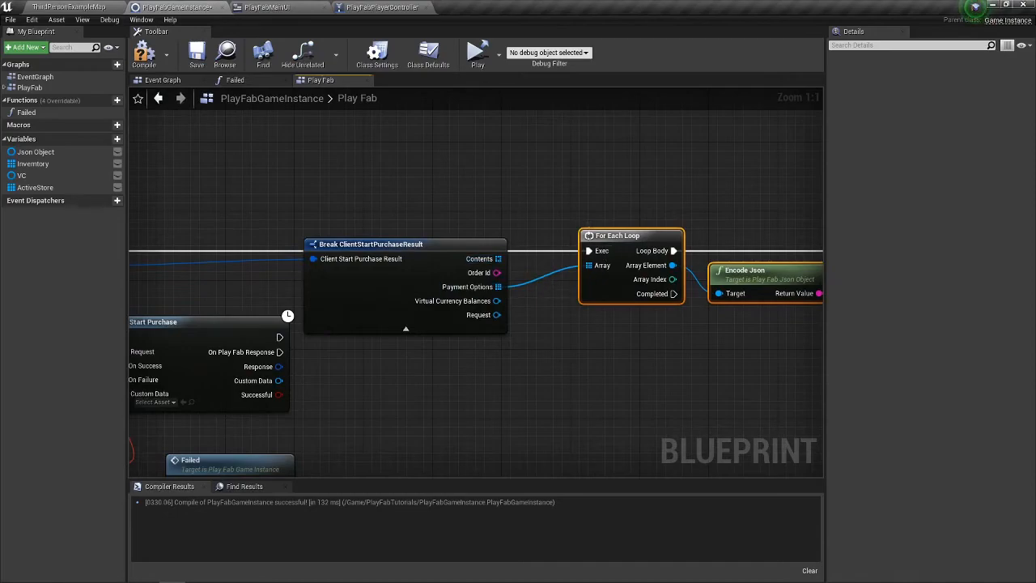
left_click_drag(727, 365, 577, 363)
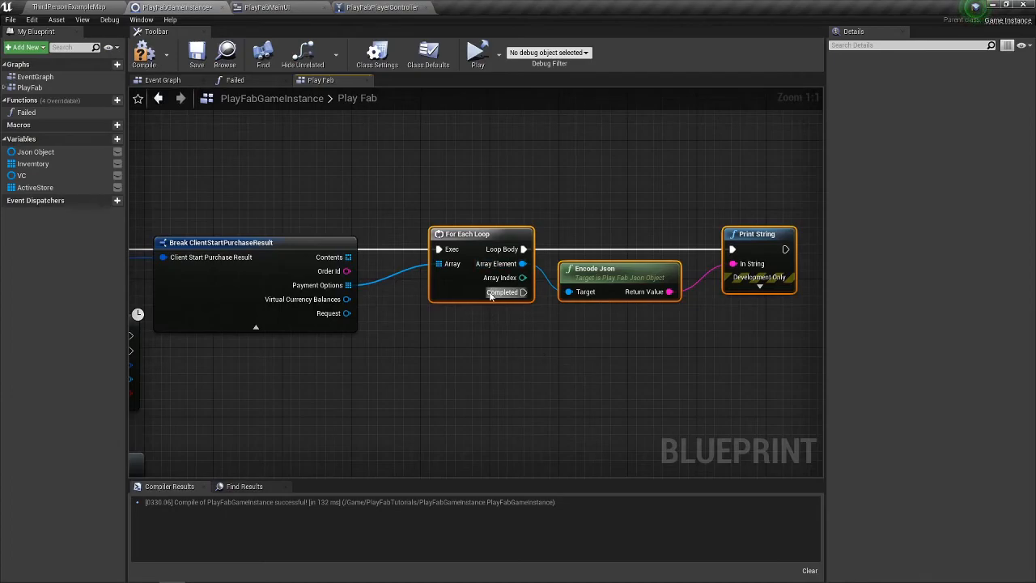
Print the purchase result's Order Id with a Print String run when the loop is Completed, placed below the Encode Json node
left_click_drag(502, 331, 477, 324)
left_click_drag(497, 281, 321, 261)
type("pr")
key("Return")
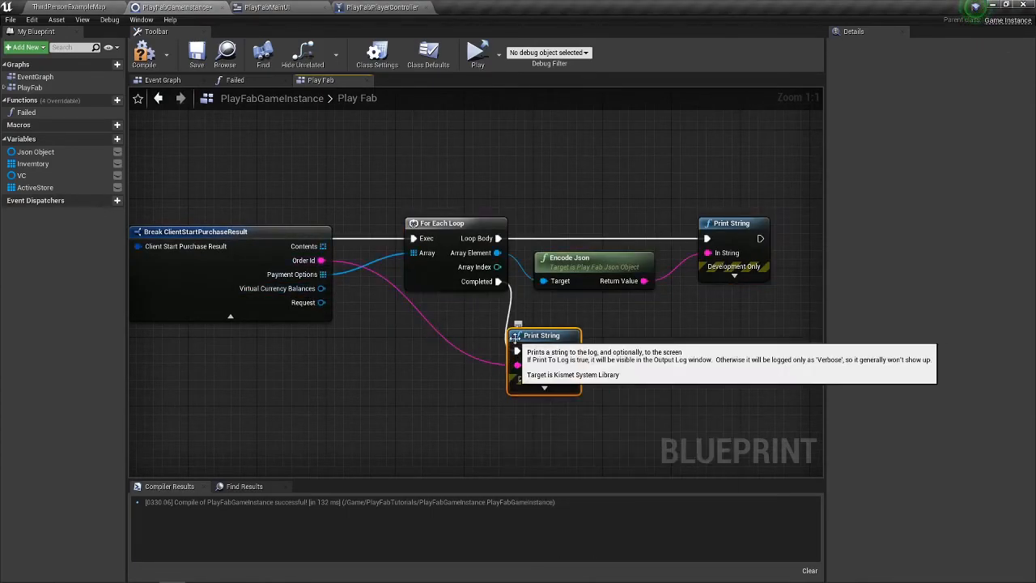
left_click_drag(550, 335, 559, 335)
left_click_drag(647, 346, 584, 326)
left_click_drag(495, 329, 511, 336)
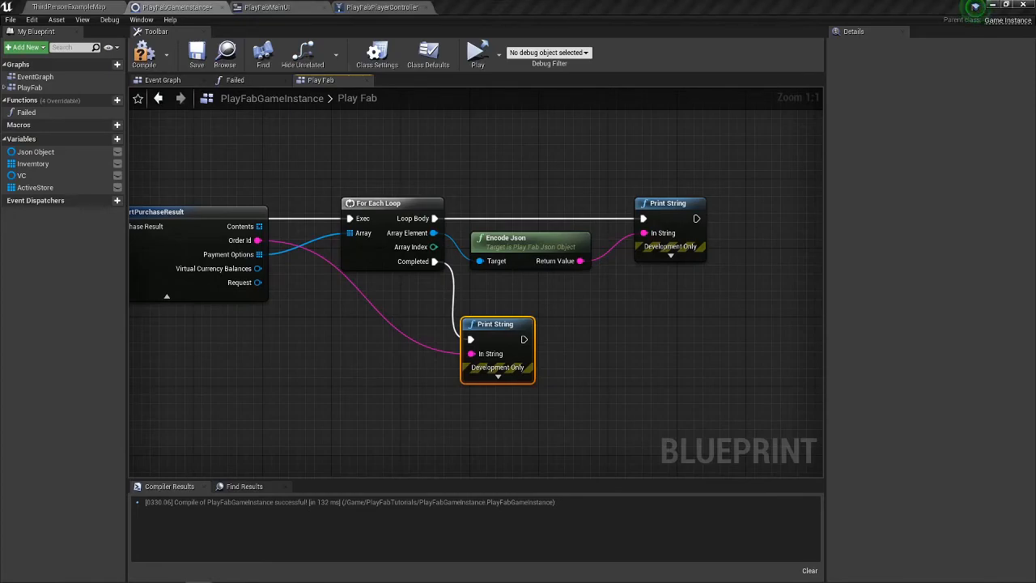
Add a custom event named PayForPurchase in the empty area below the StartFailed nodes
left_click_drag(478, 392, 817, 231)
scroll(542, 338, "down", 2)
left_click_drag(355, 450, 541, 307)
right_click(347, 369)
type("cust")
key("Return")
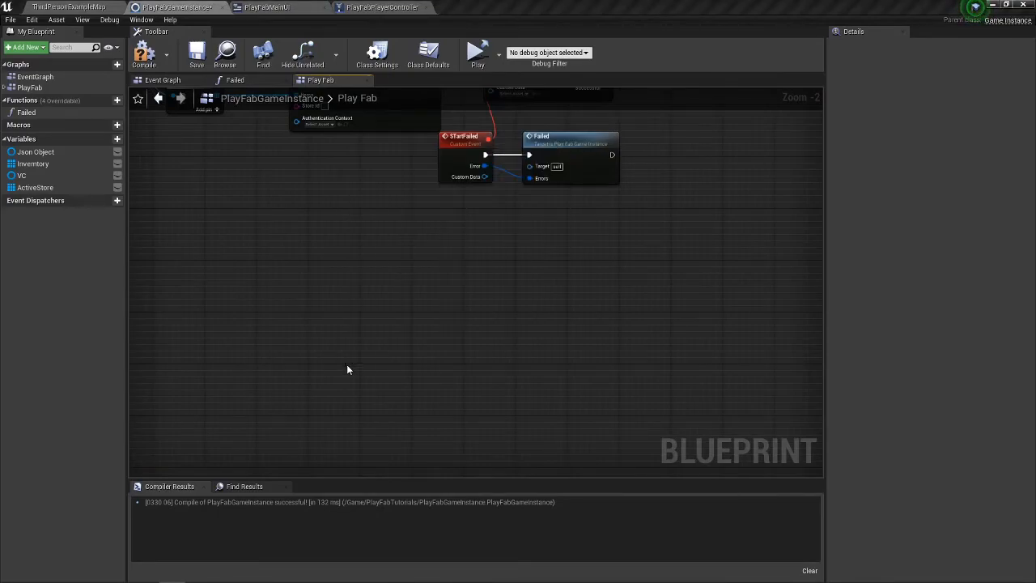
type("PlayFabF")
type("urch")
key("BackSpace")
key("BackSpace")
key("BackSpace")
key("BackSpace")
key("BackSpace")
type("Purchase")
key("Return")
Run a PlayFab Pay for Purchase call from the PayForPurchase event, supplying its Request through an expanded Make ClientPayForPurchaseRequest node
left_click_drag(404, 388, 574, 394)
type("payfo")
key("BackSpace")
key("BackSpace")
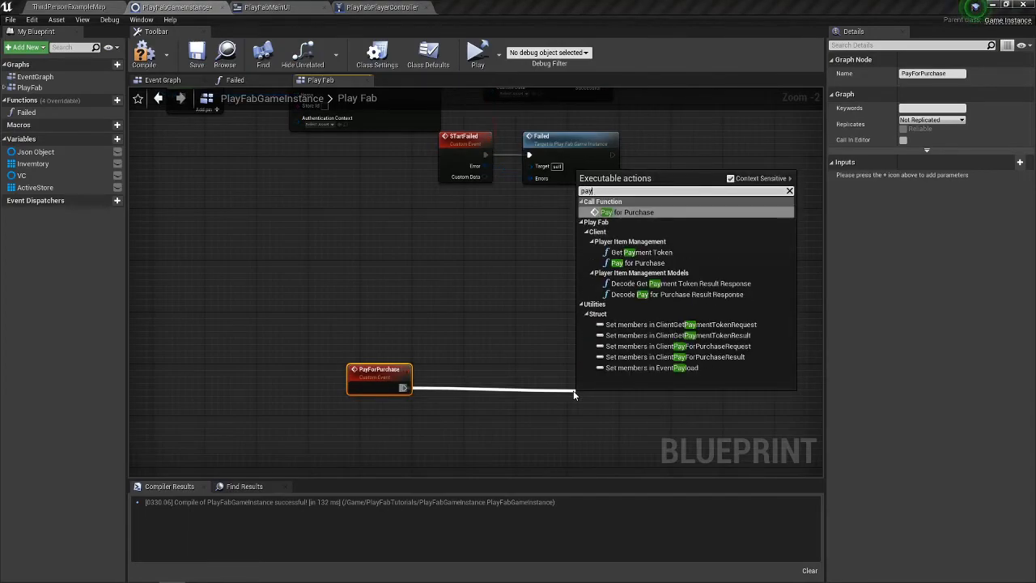
left_click(638, 263)
left_click_drag(625, 421, 487, 413)
left_click(636, 265)
left_click(515, 429)
left_click_drag(503, 359, 518, 334)
scroll(555, 249, "up", 3)
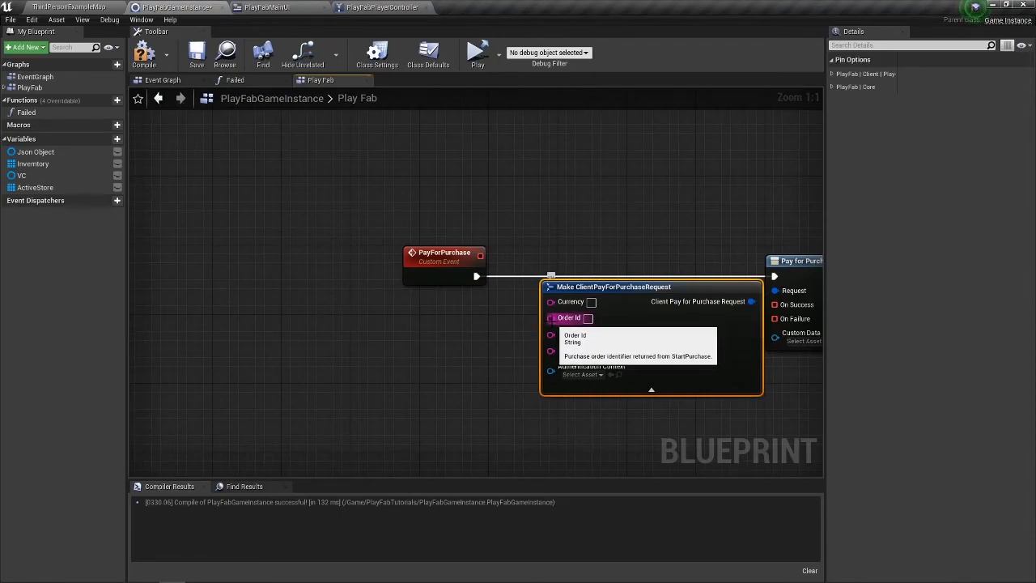
Expose the request's Currency, Order Id and Provider Name as PayForPurchase event inputs, and space out the request and Pay for Purchase nodes
left_click_drag(550, 301, 414, 295)
left_click_drag(551, 330, 418, 299)
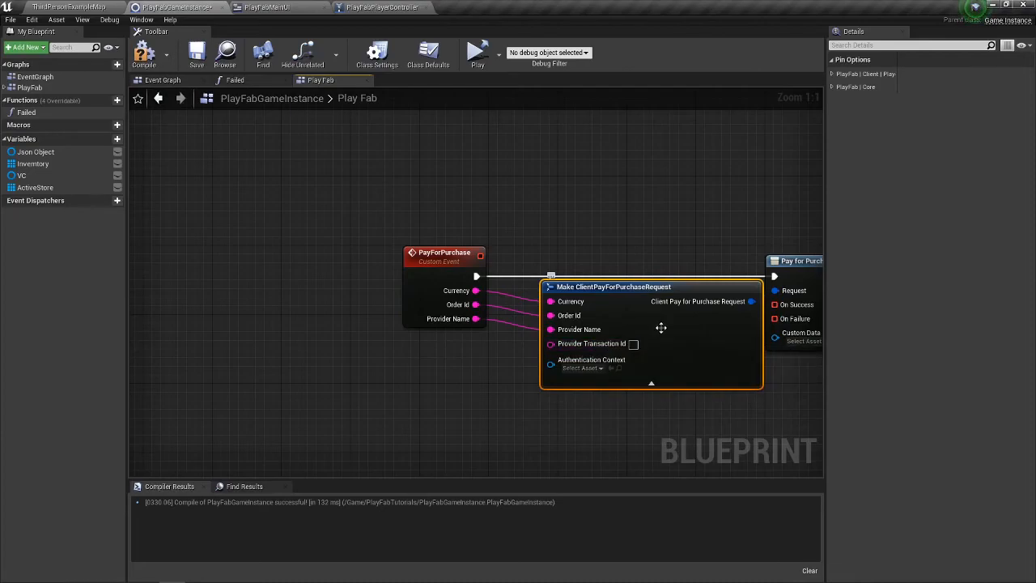
left_click_drag(657, 327, 643, 326)
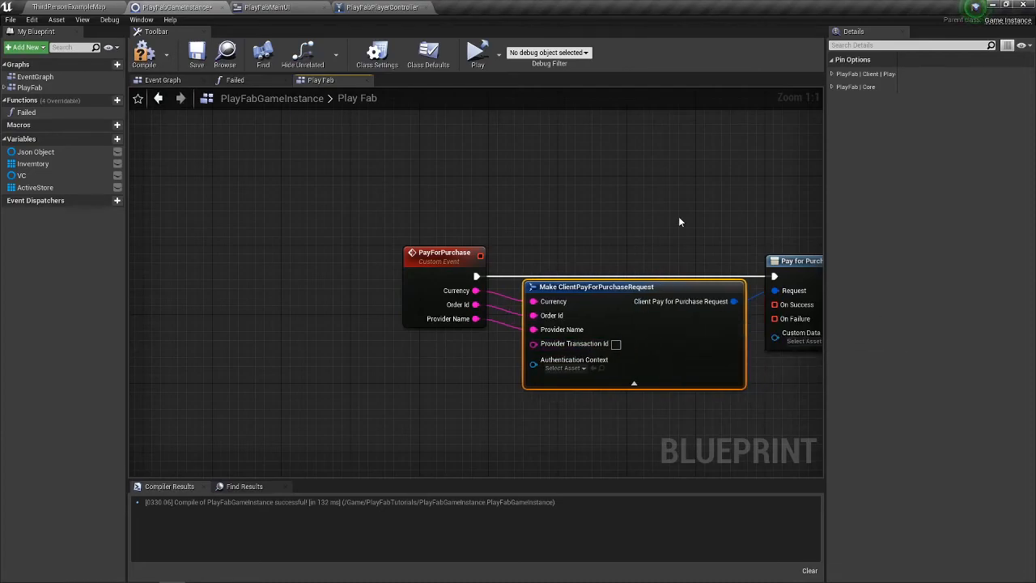
left_click_drag(744, 222, 567, 204)
left_click_drag(654, 239, 687, 243)
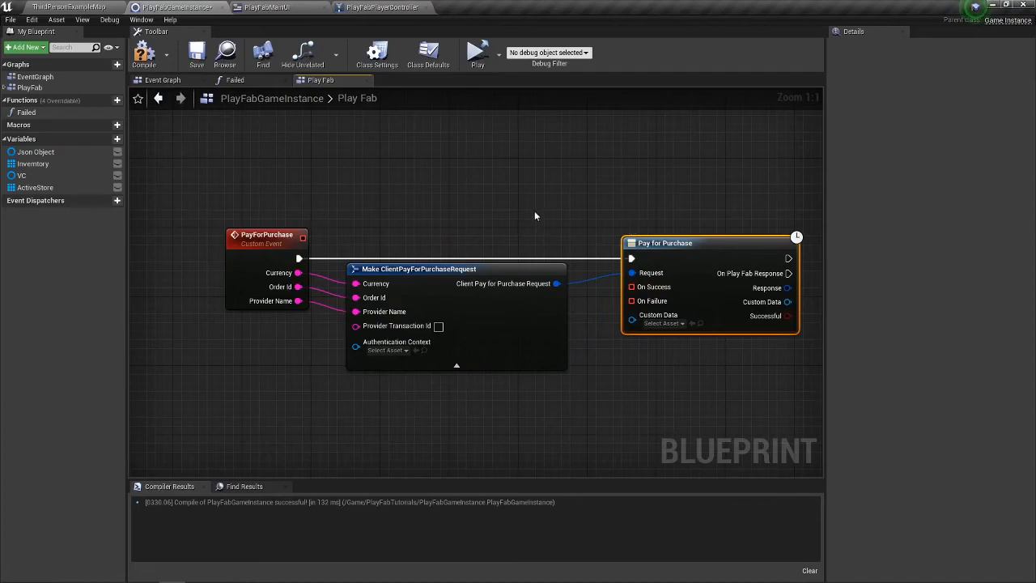
Call the custom PayForPurchase event after the Print String that outputs the start purchase's Order Id
scroll(533, 210, "down", 4)
left_click_drag(640, 174, 460, 416)
left_click_drag(611, 324, 590, 315)
scroll(596, 344, "up", 2)
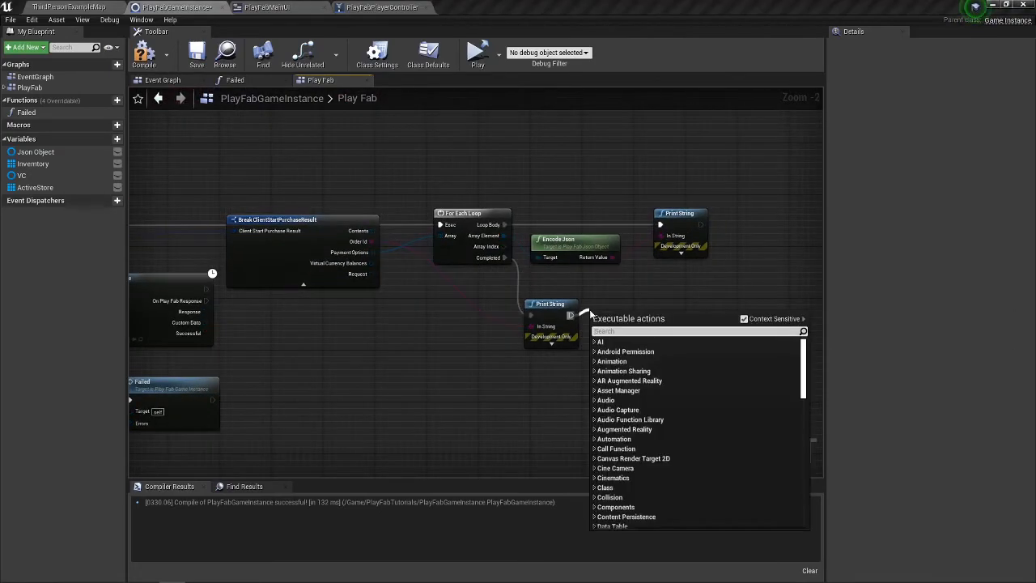
type("payf")
key("Return")
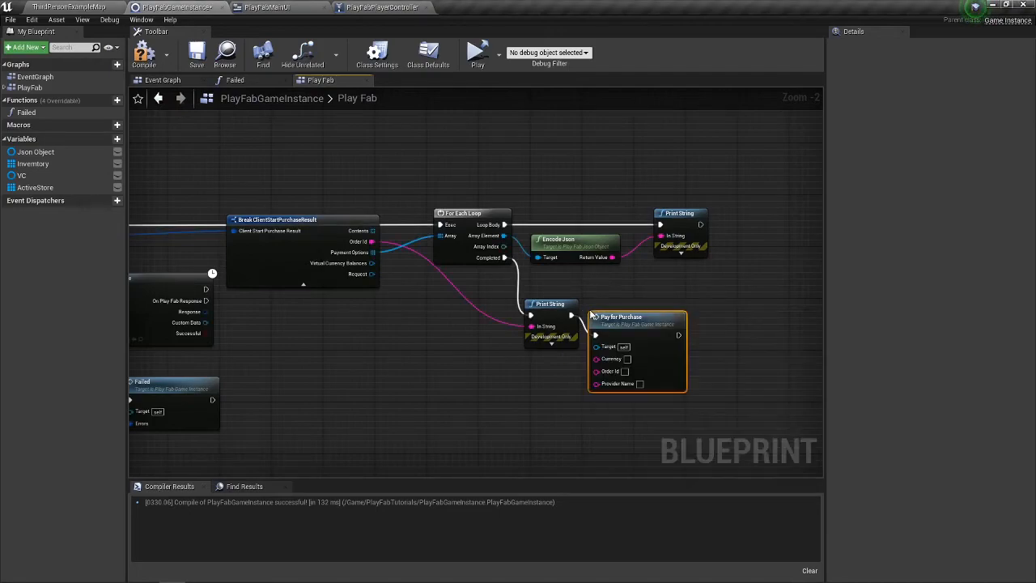
scroll(654, 339, "up", 2)
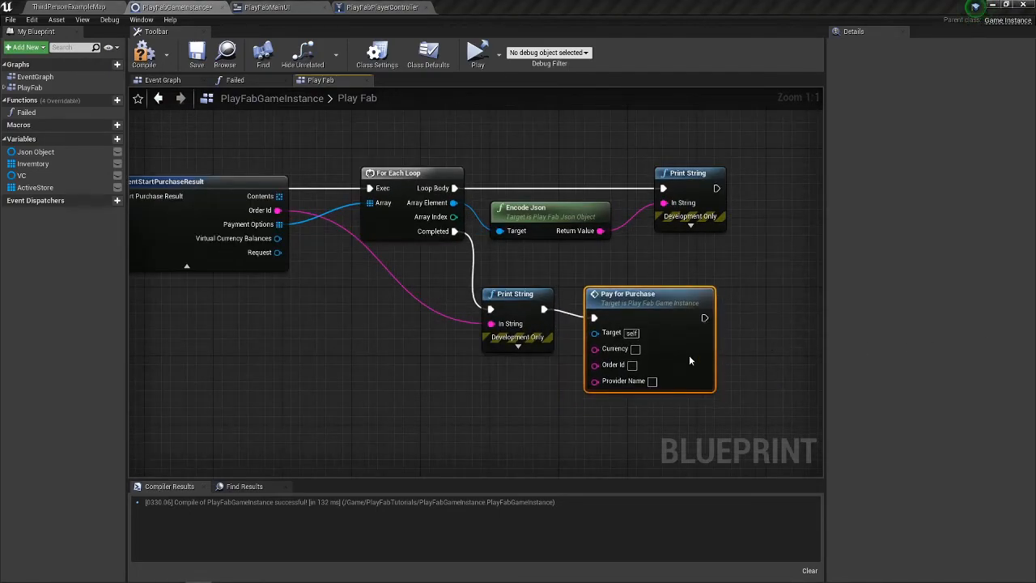
Set the event call's Currency to RM and Provider Name to Steam, and connect the start purchase result's Order Id
type("RM")
key("Return")
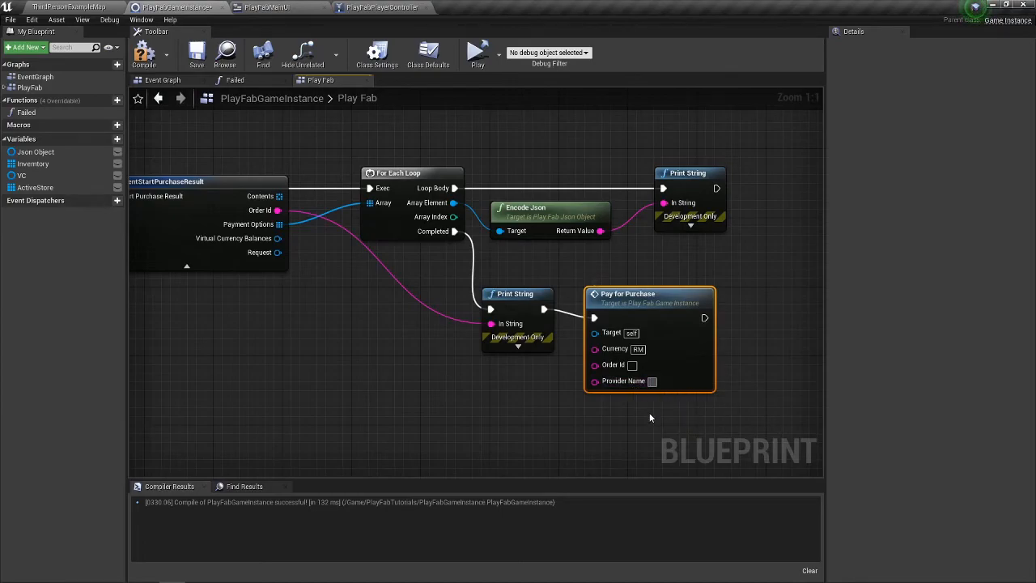
key("Return")
left_click_drag(277, 210, 595, 364)
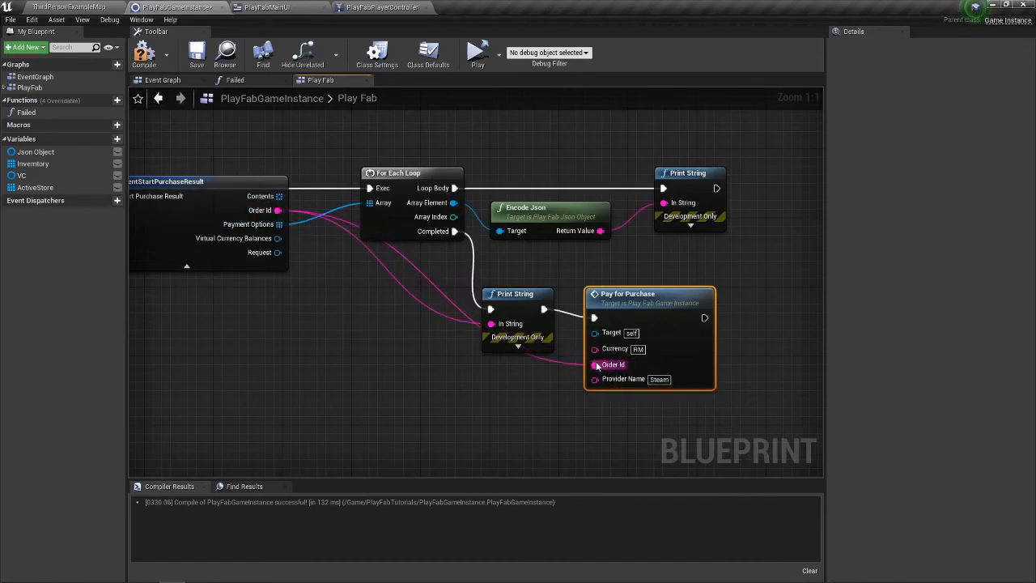
Bind Pay for Purchase's On Failure to a new custom event named PayFailed that passes its Error to the Failed function
scroll(614, 332, "down", 7)
scroll(630, 330, "up", 7)
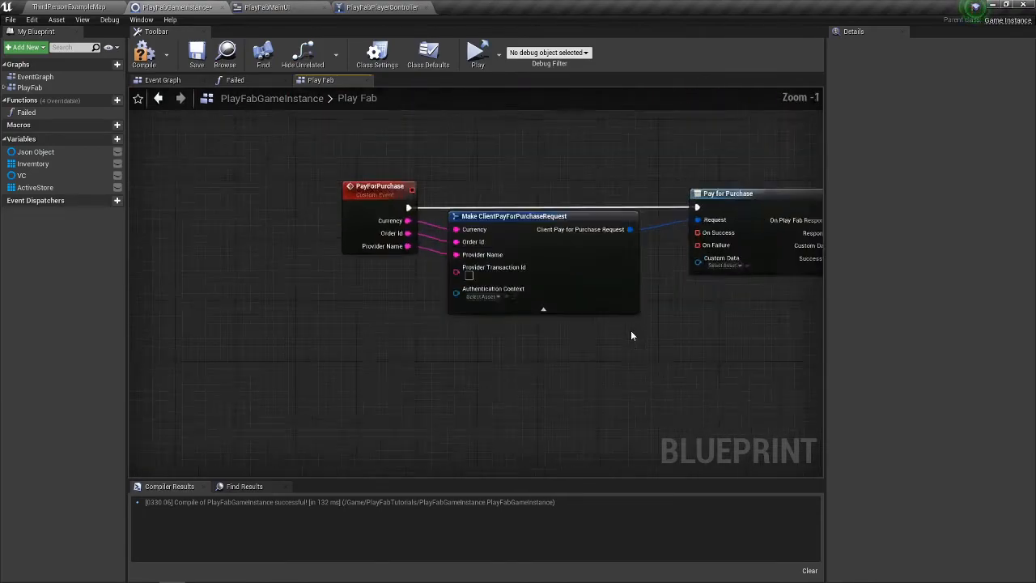
left_click_drag(622, 268, 531, 378)
type("custom")
key("Return")
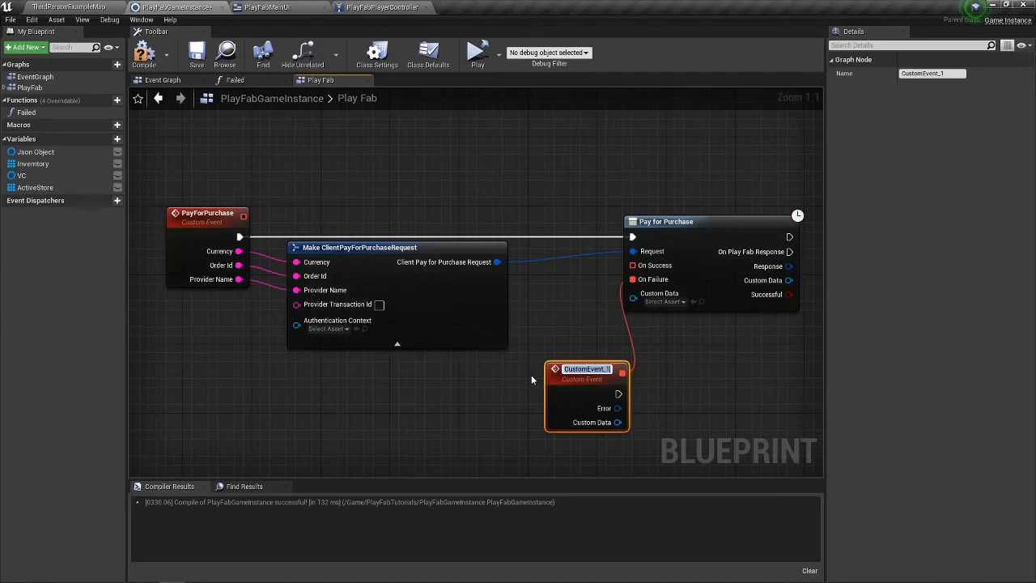
type("PayFor")
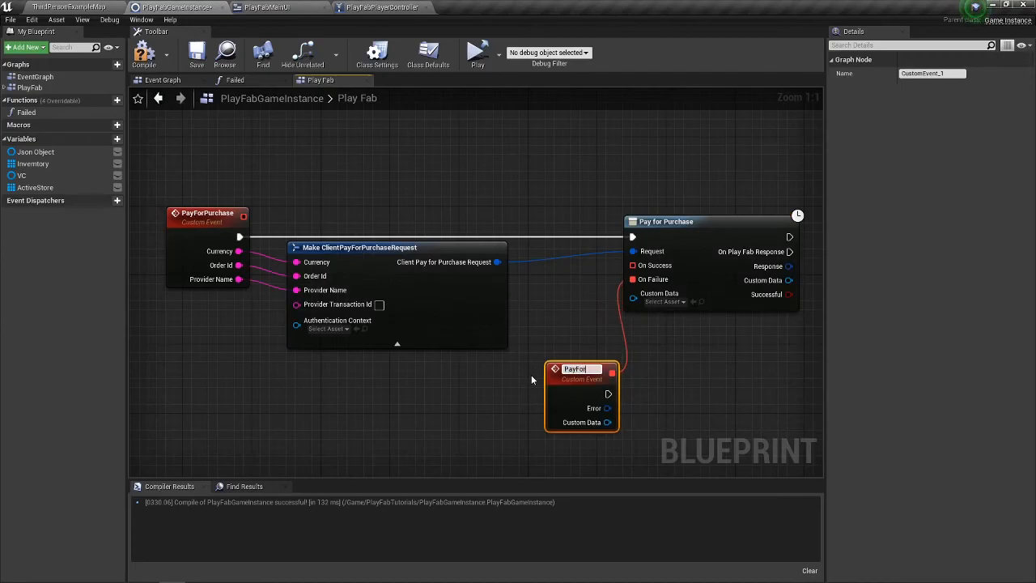
key("BackSpace")
key("BackSpace")
key("BackSpace")
type("Failed")
key("Return")
left_click_drag(26, 113, 606, 406)
left_click_drag(751, 397, 681, 380)
Bind Pay for Purchase's On Success to a new custom event named PaySuccess and place it above the call node
left_click_drag(593, 349, 547, 257)
type("custom")
key("Return")
type("Pay")
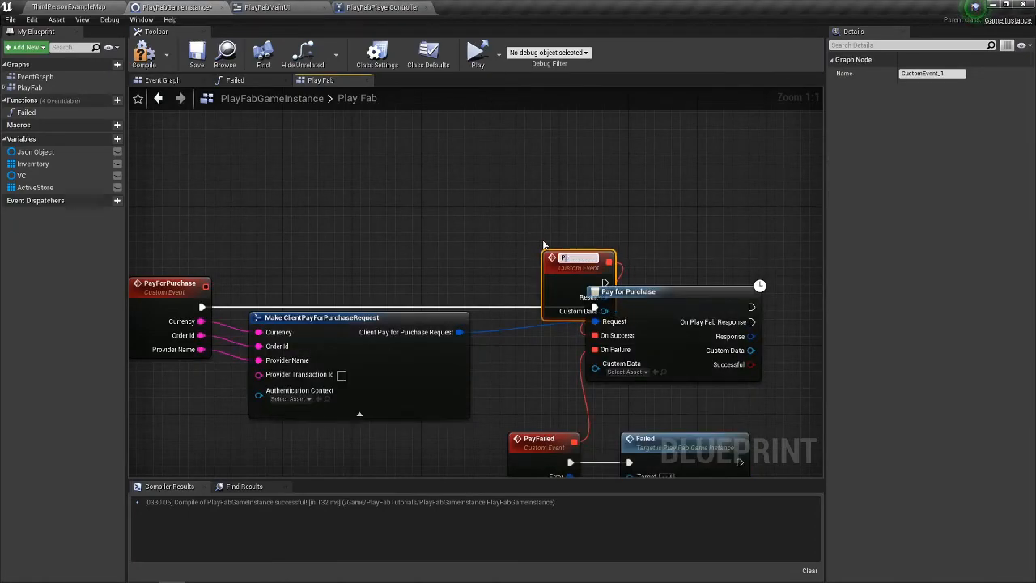
type("Success")
key("Return")
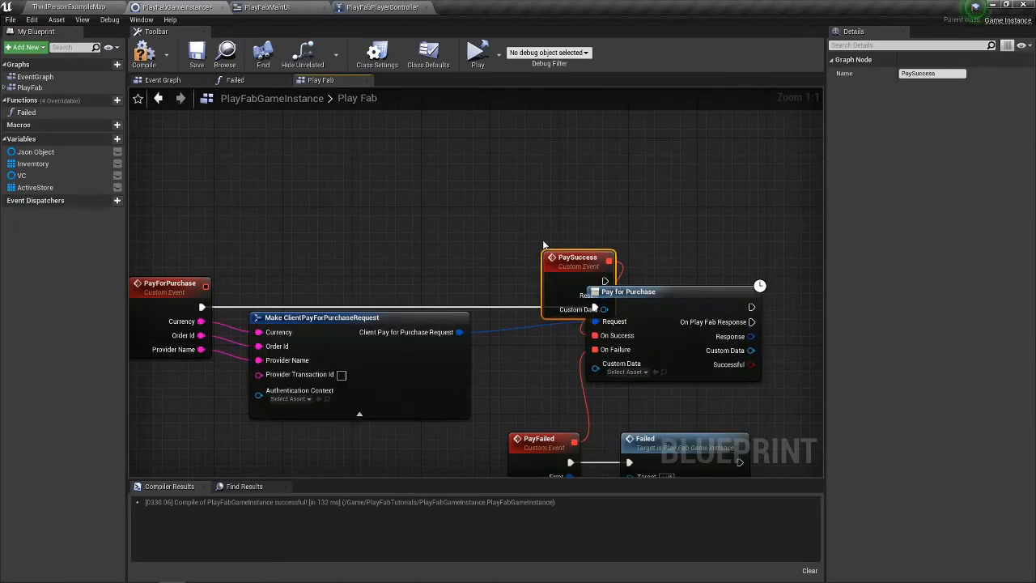
left_click_drag(576, 267, 533, 206)
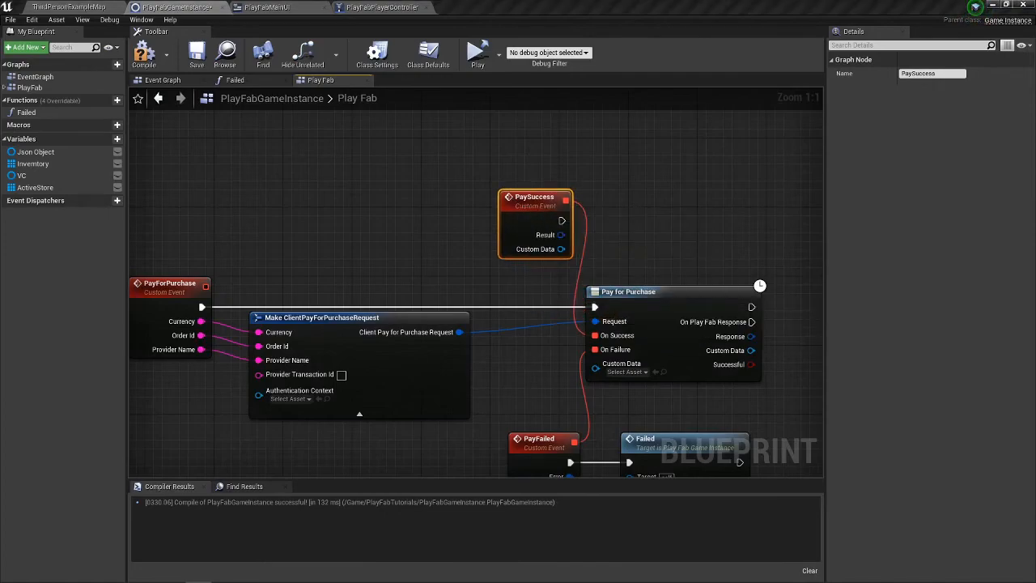
Break the PaySuccess event's Result into a ClientPayForPurchaseResult, expand all its pins and place it clear of the Pay for Purchase node
left_click_drag(559, 235, 712, 234)
left_click(801, 331)
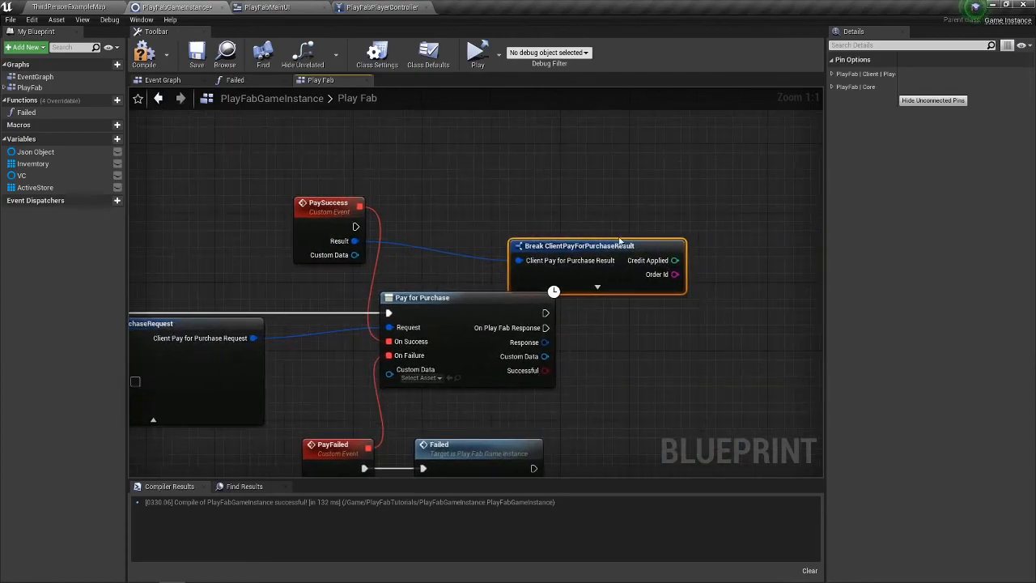
left_click(672, 279)
left_click_drag(622, 238, 638, 230)
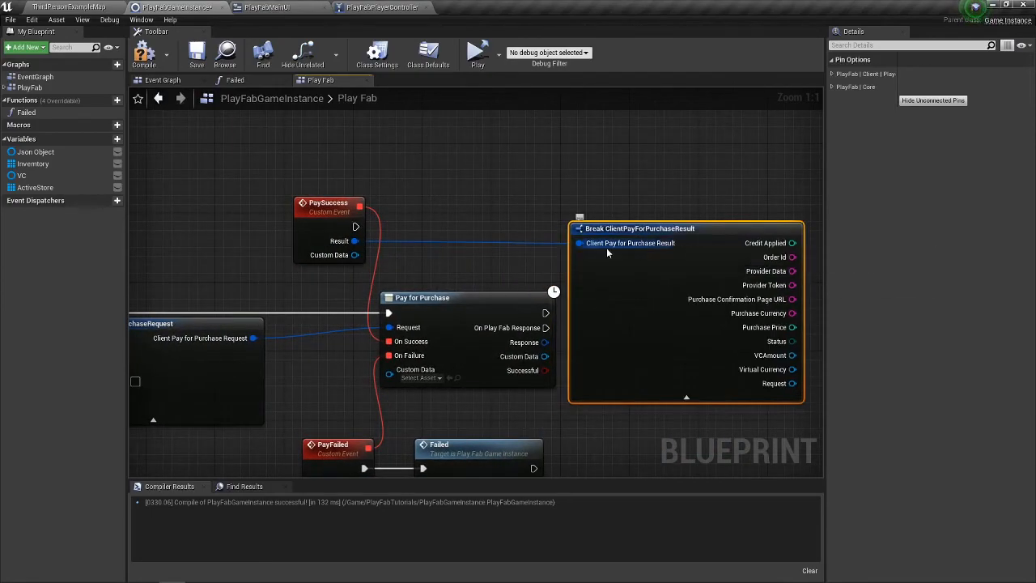
left_click_drag(332, 239, 314, 238)
left_click(770, 193)
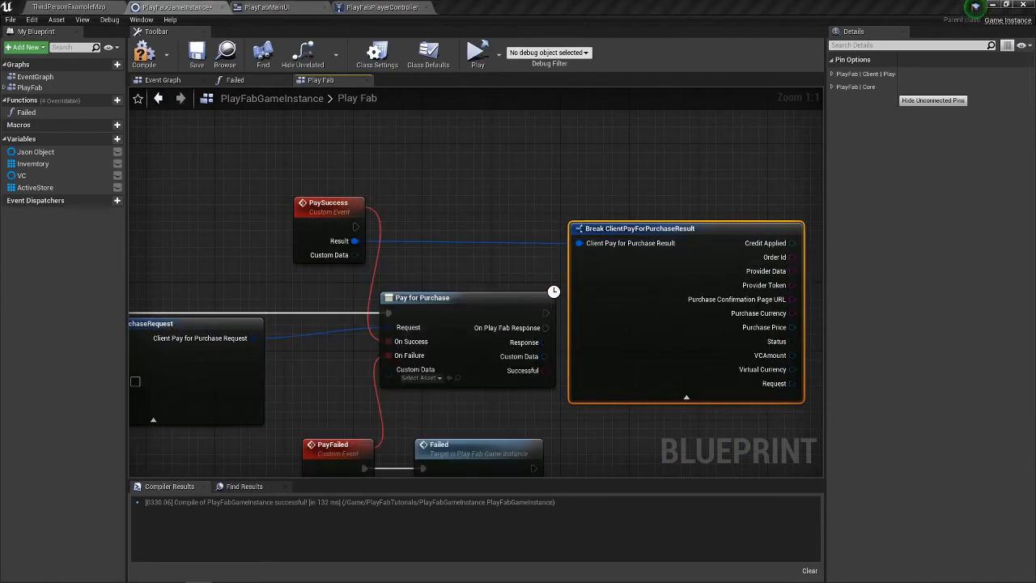
left_click_drag(737, 228, 515, 204)
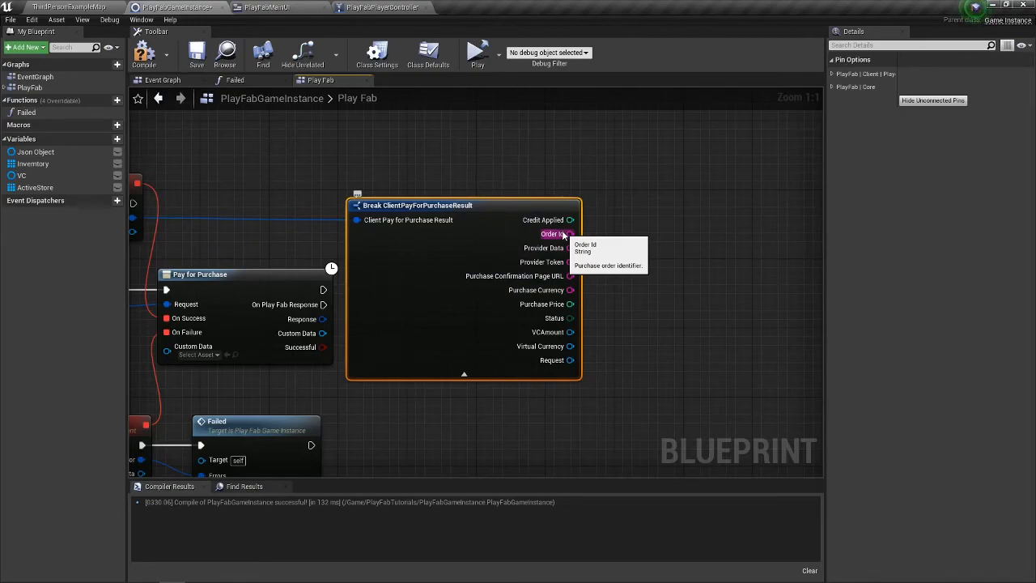
Run a Print String with the text SUCCESS PURCHASE from the PaySuccess event
left_click_drag(136, 201, 706, 212)
type("print")
key("Return")
left_click(737, 233)
type("SCCCESS D")
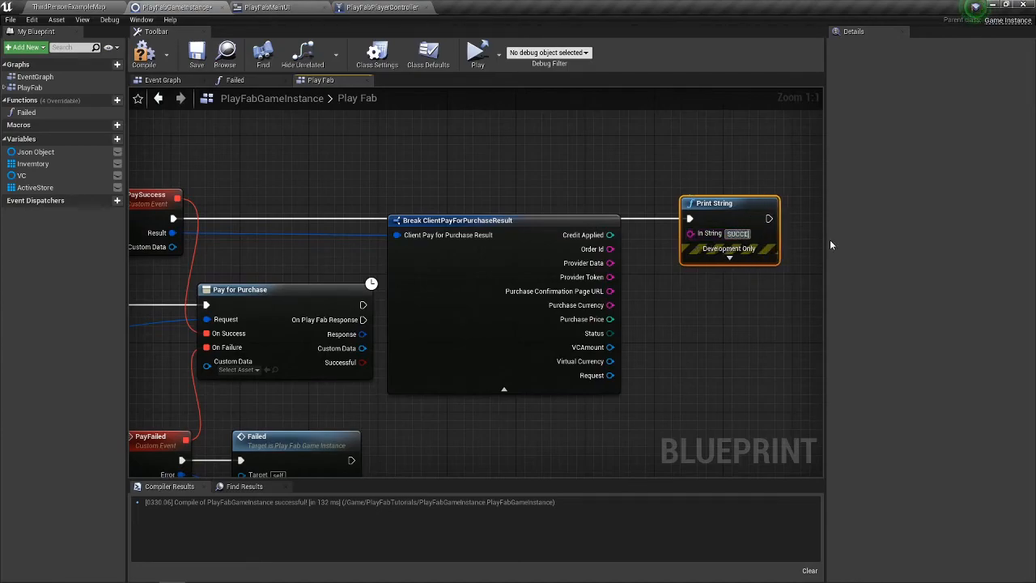
key("BackSpace")
type("PUR")
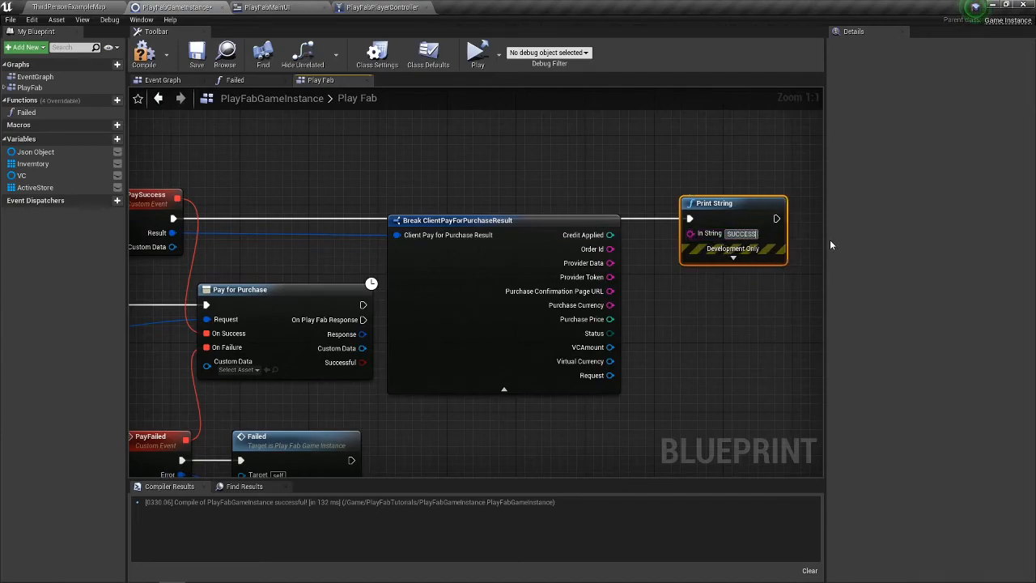
type("CHASE")
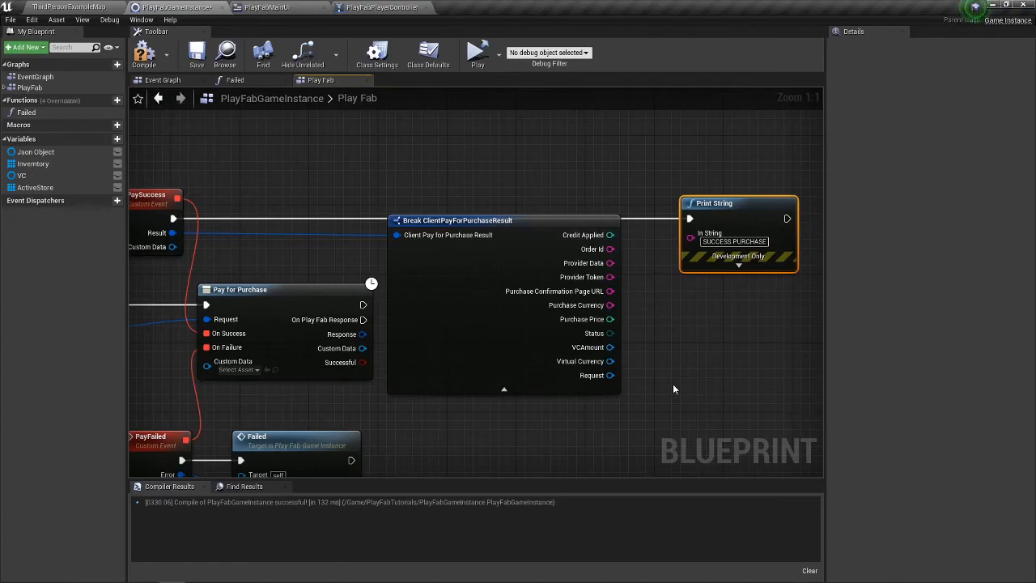
Collapse the Break ClientPayForPurchaseResult node's extra pins and move the SUCCESS PURCHASE Print String closer to it
left_click(528, 390)
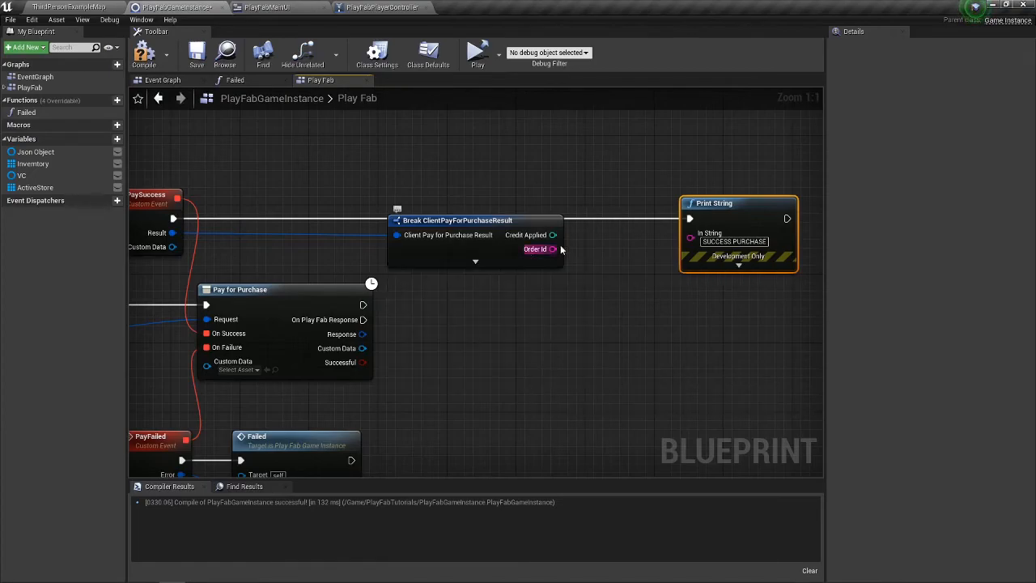
left_click_drag(732, 212, 645, 213)
scroll(654, 282, "down", 2)
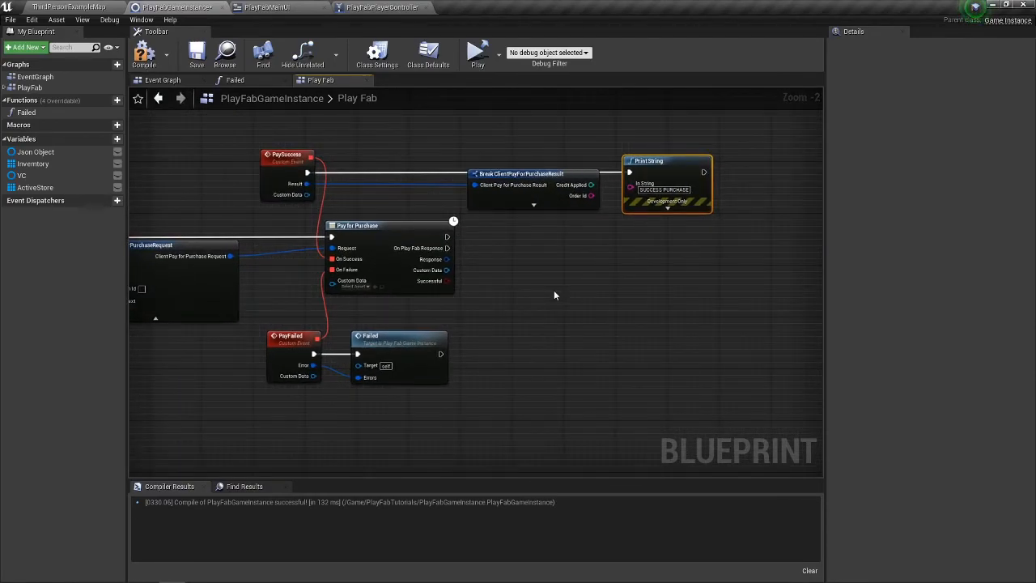
Add a custom event named SteamCallBack in the empty area below the PaySuccess nodes
left_click_drag(571, 291, 513, 271)
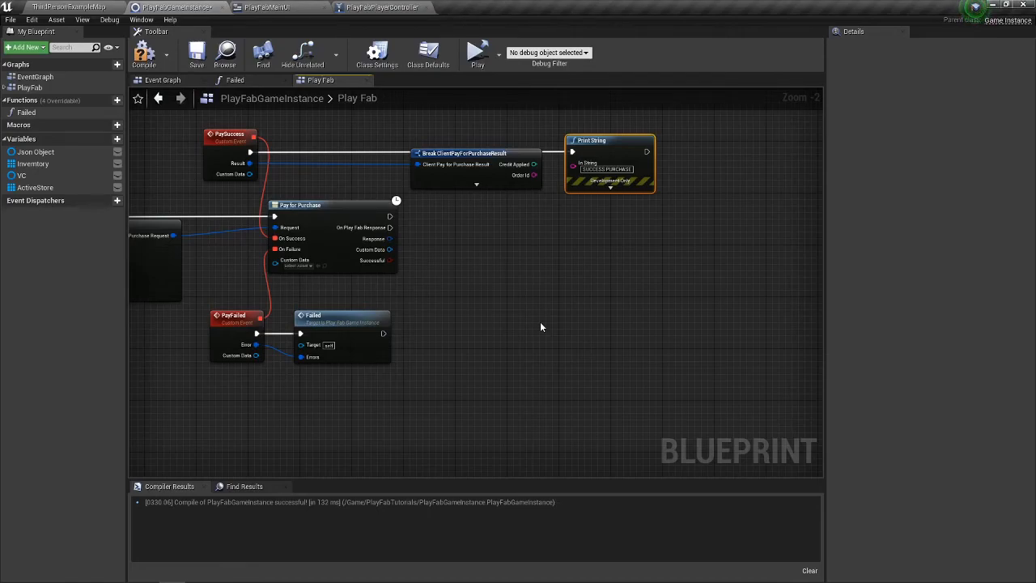
left_click_drag(541, 327, 527, 293)
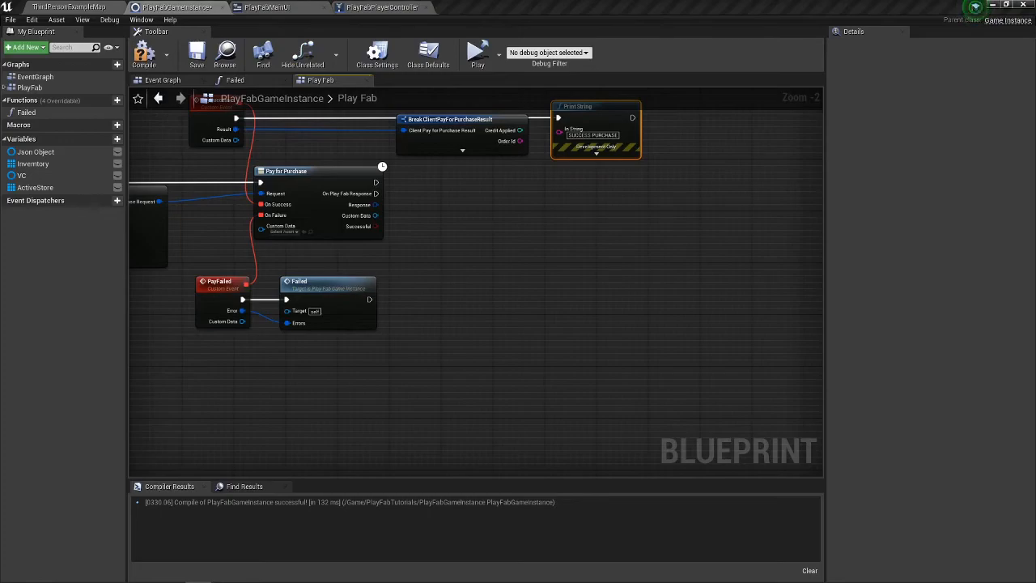
right_click(491, 264)
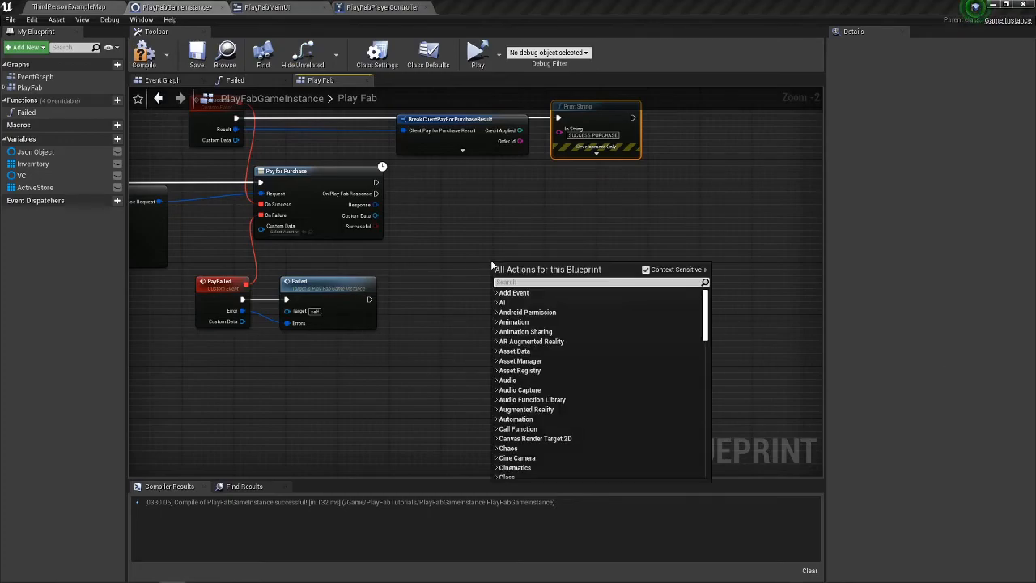
type("custom ev")
key("Return")
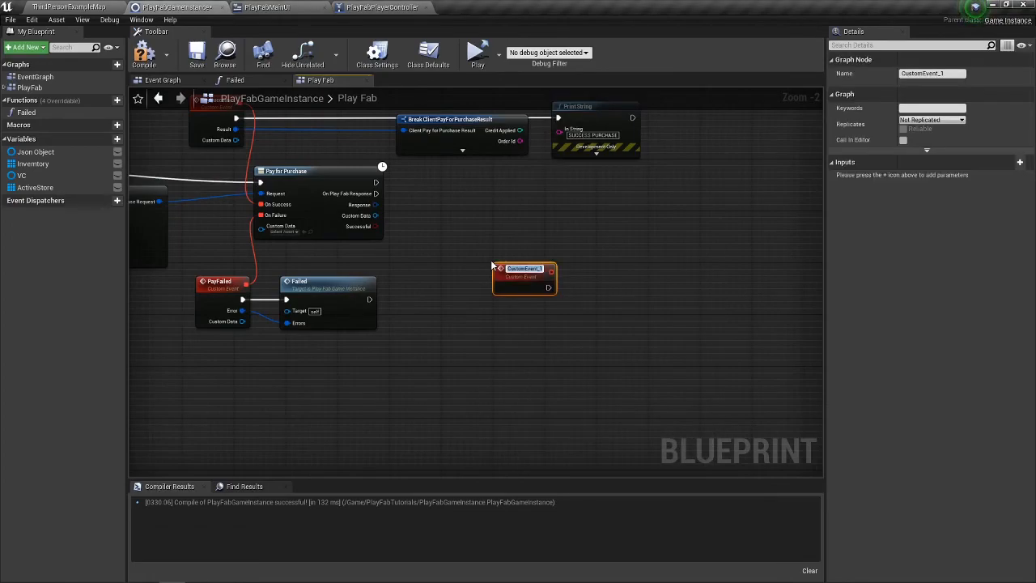
type("SteamCallBack")
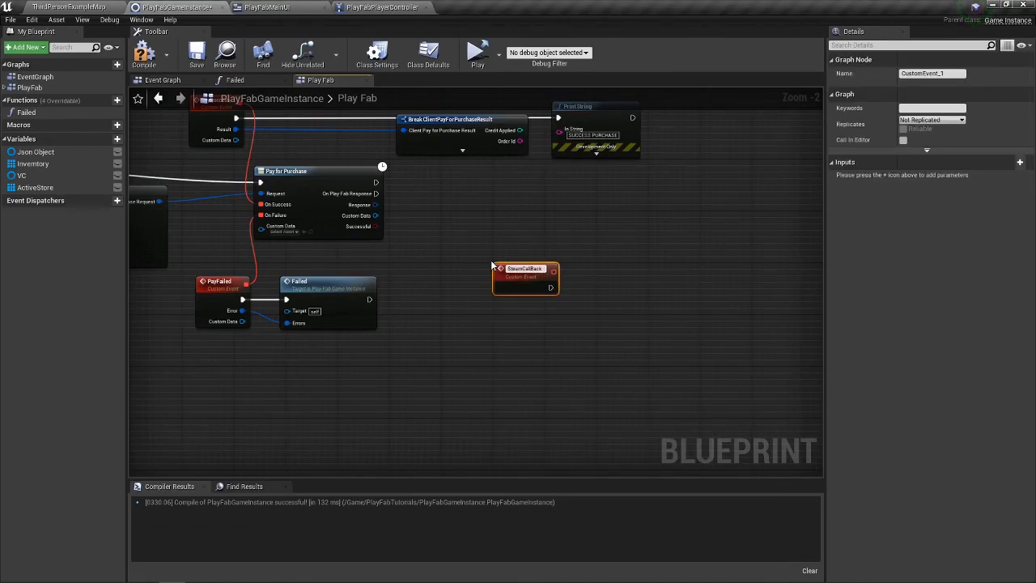
key("Return")
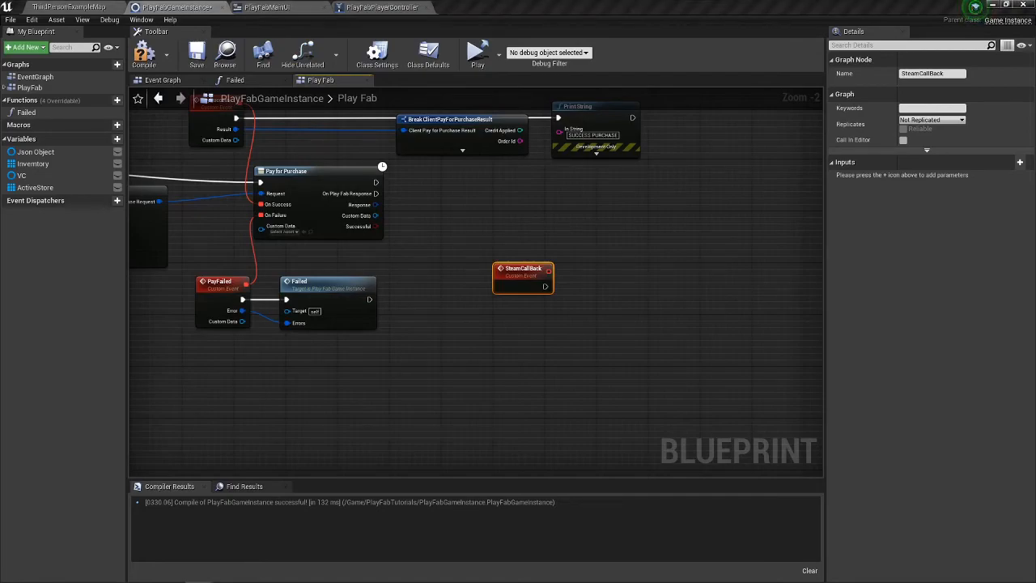
scroll(492, 336, "up", 2)
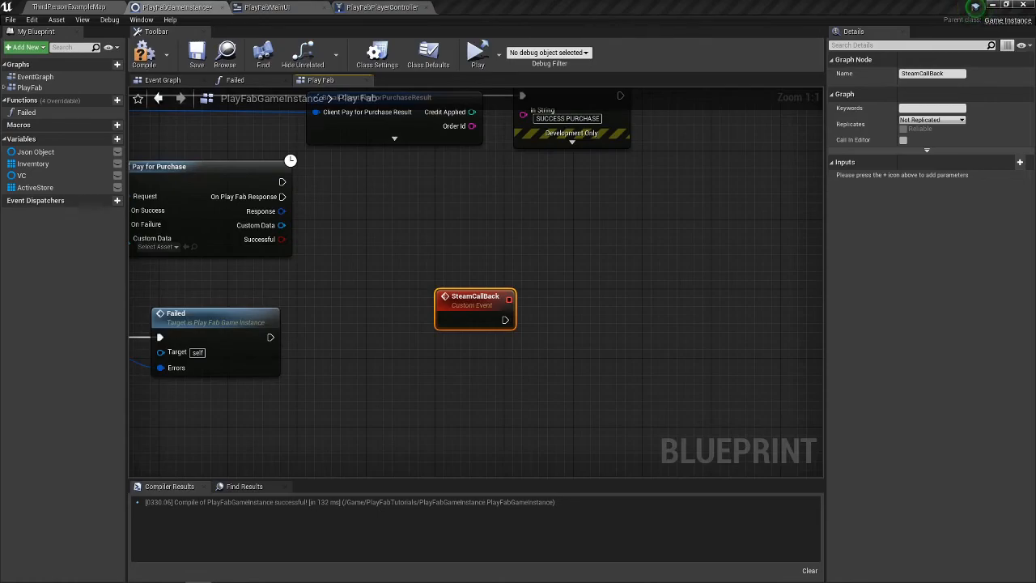
Bring in and enlarge the Chroma_GameInstance Play Fab Graph window, and examine its Steam micro transaction callback binding
left_click_drag(909, 194, 288, 172)
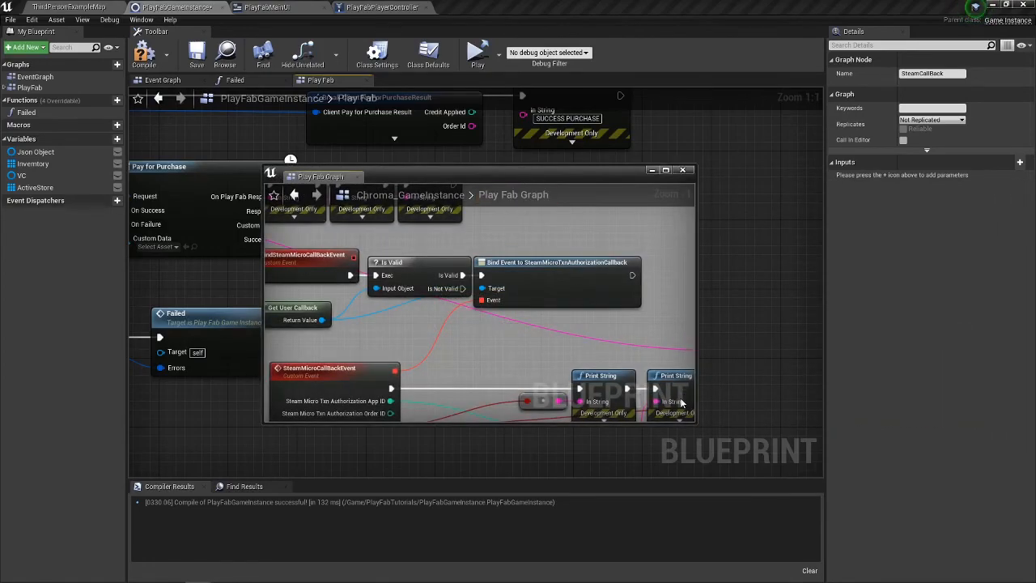
left_click_drag(695, 422, 899, 530)
left_click_drag(596, 358, 777, 416)
left_click_drag(518, 369, 656, 385)
left_click_drag(616, 348, 483, 344)
left_click_drag(720, 253, 521, 235)
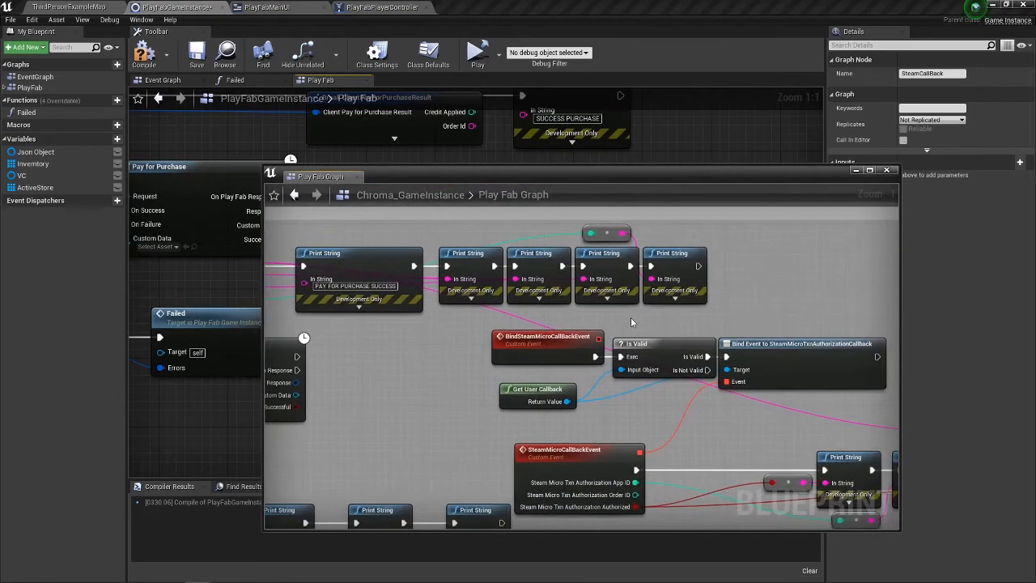
Examine the SteamMicroCallBackEvent binding and trace its chain from the PayForPurchase nodes through the Branch to Confirm Order
left_click_drag(613, 316, 519, 289)
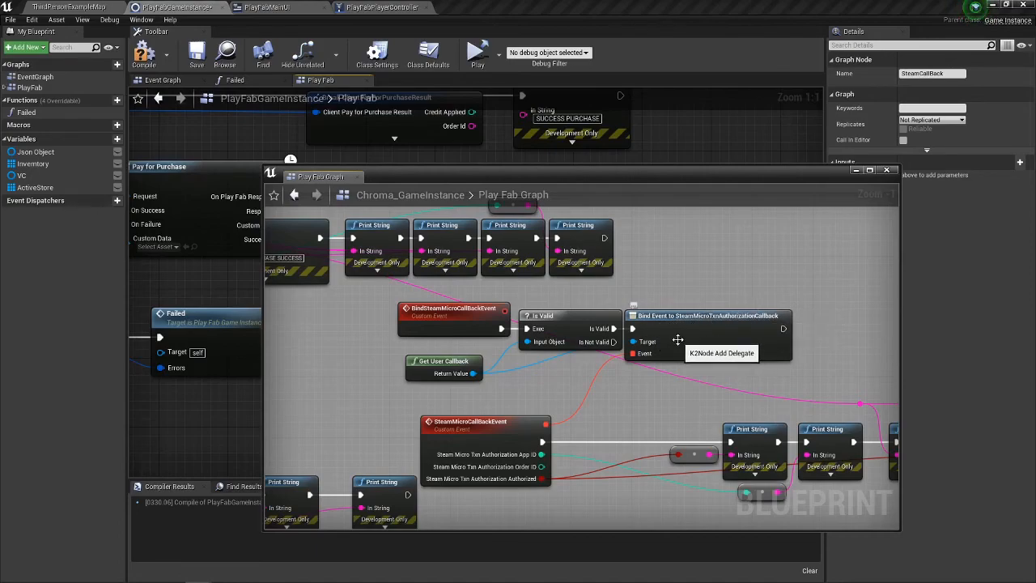
left_click_drag(543, 411, 523, 378)
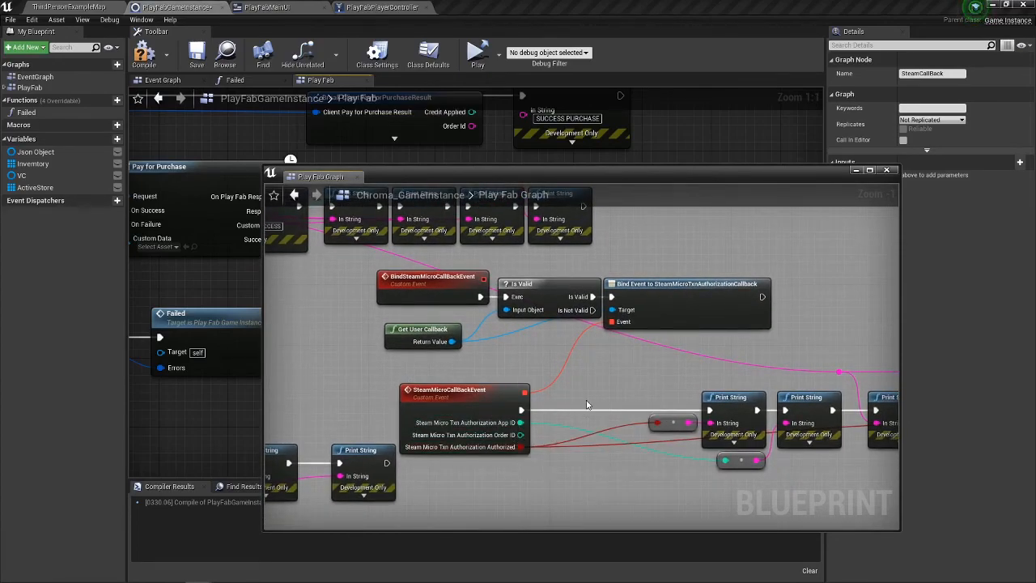
left_click_drag(462, 337, 737, 354)
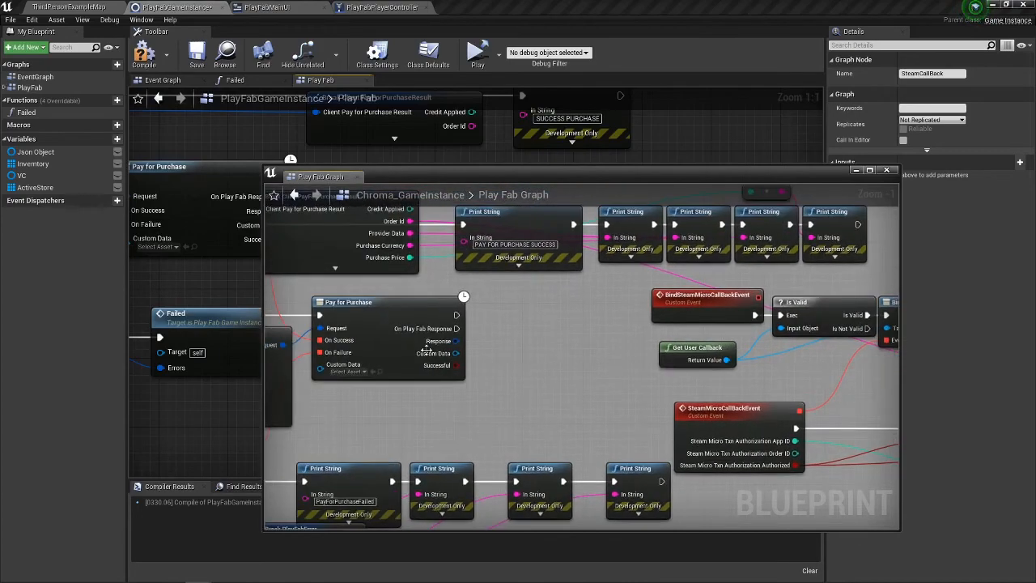
left_click_drag(326, 311, 589, 356)
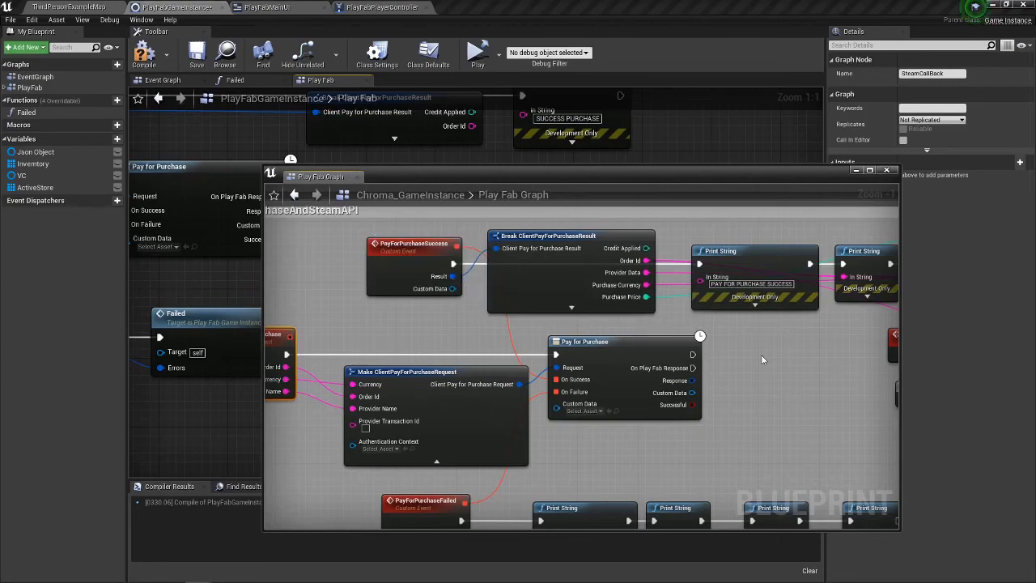
left_click_drag(762, 357, 385, 359)
left_click_drag(649, 362, 553, 351)
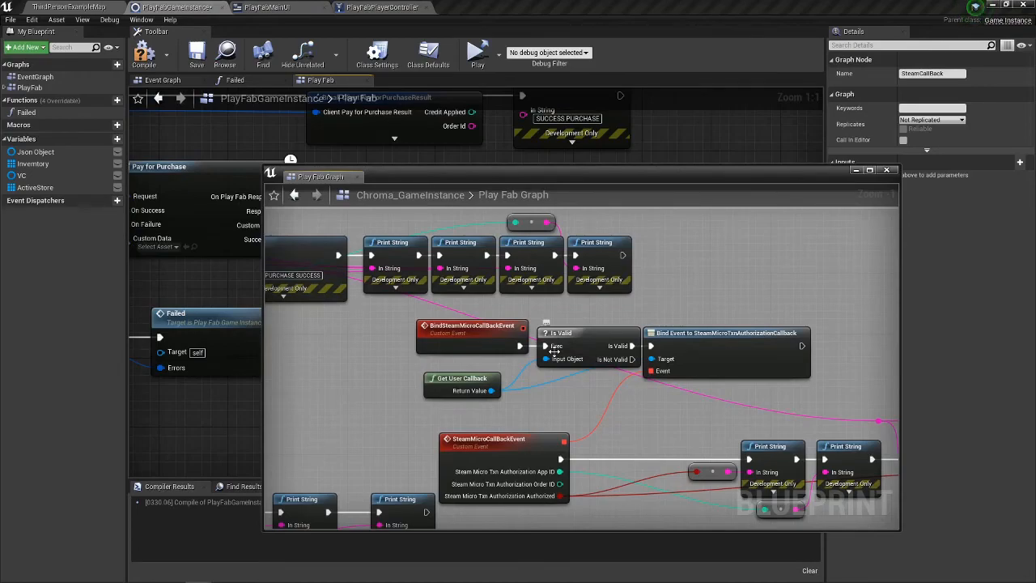
left_click_drag(554, 350, 511, 280)
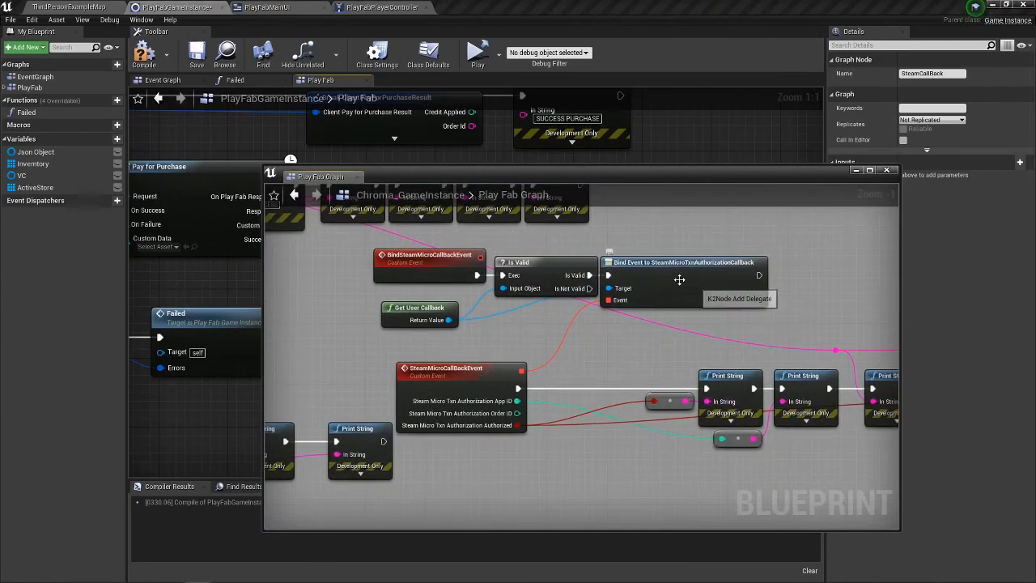
left_click_drag(578, 362, 465, 342)
left_click_drag(645, 303, 381, 283)
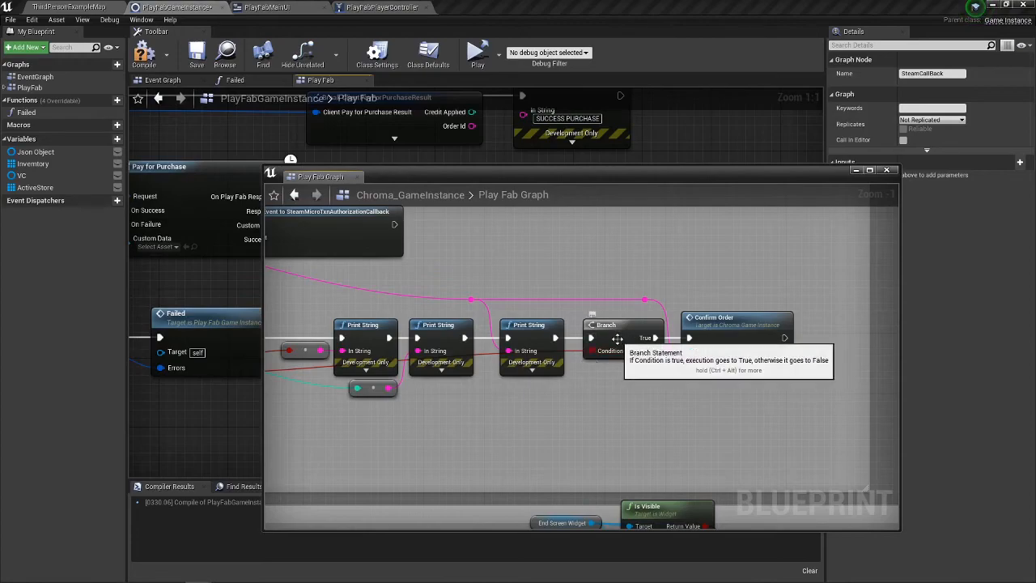
scroll(652, 371, "down", 1)
Examine the ConfirmOrder section's request and Confirm Purchase nodes, and compare them with the PayForPurchaseAndSteamAPI section
left_click_drag(530, 464, 815, 293)
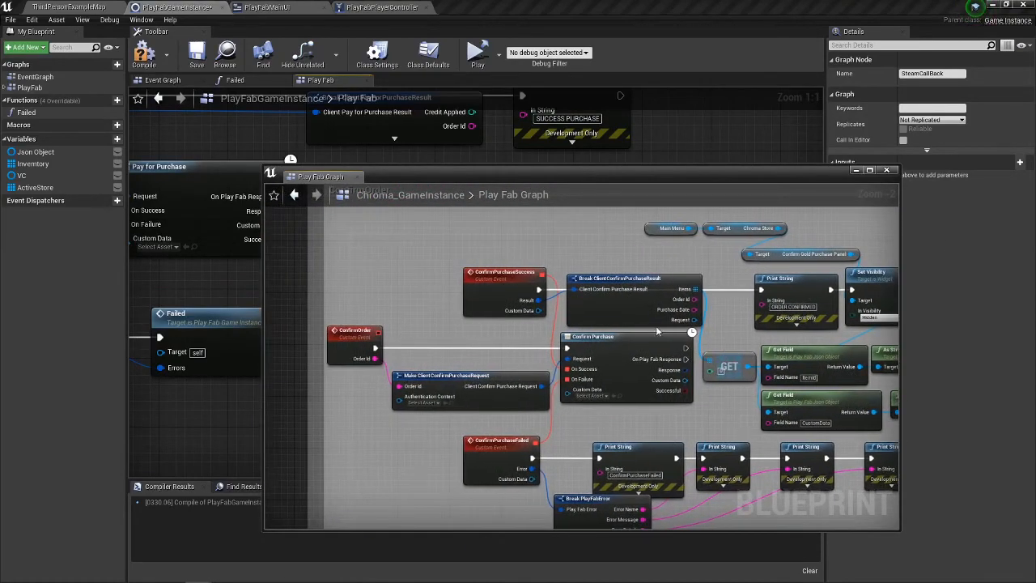
left_click_drag(455, 329, 439, 370)
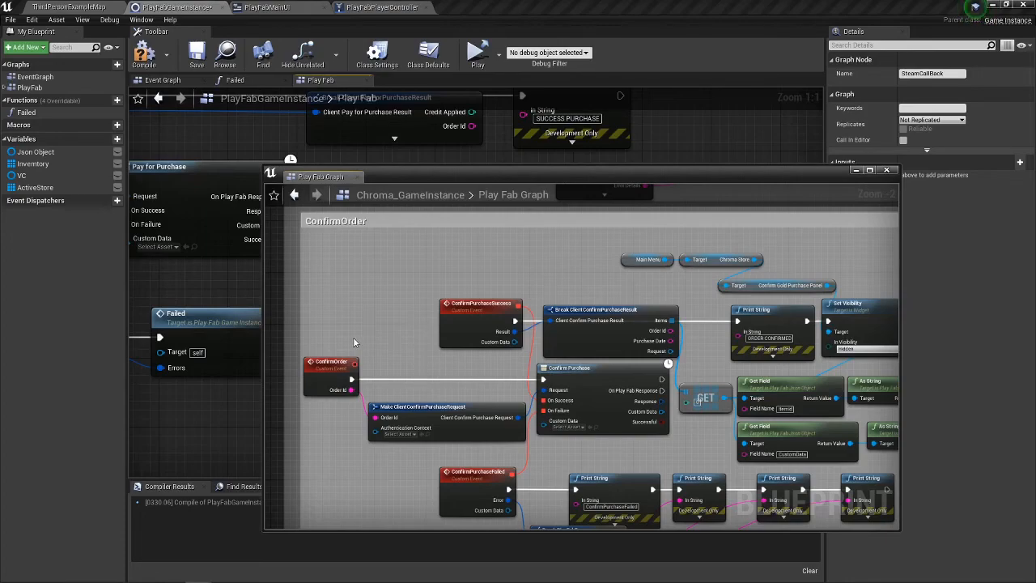
left_click_drag(400, 356, 373, 335)
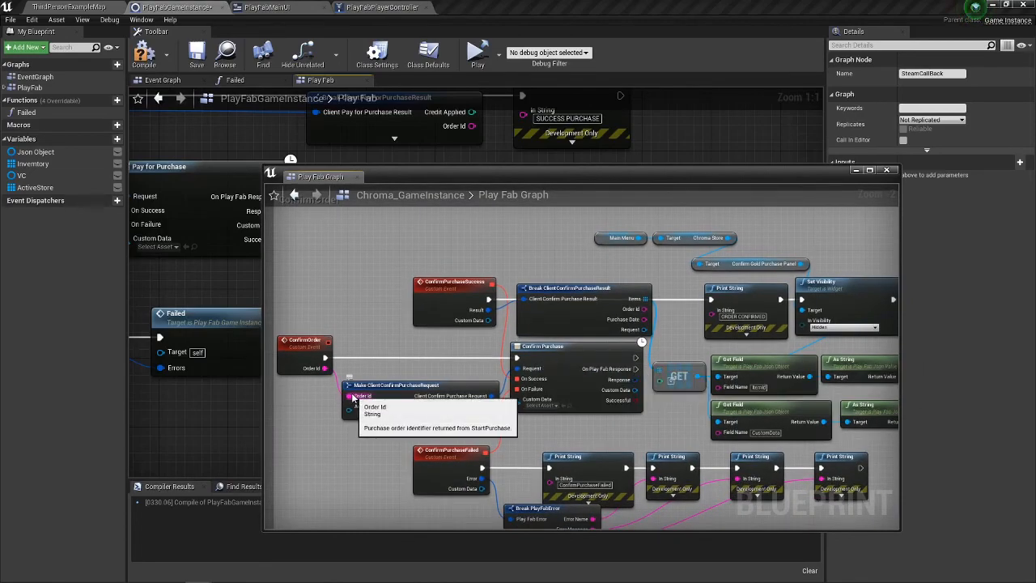
left_click_drag(640, 264, 416, 482)
left_click_drag(870, 209, 625, 336)
left_click_drag(411, 293, 600, 359)
left_click_drag(340, 279, 602, 293)
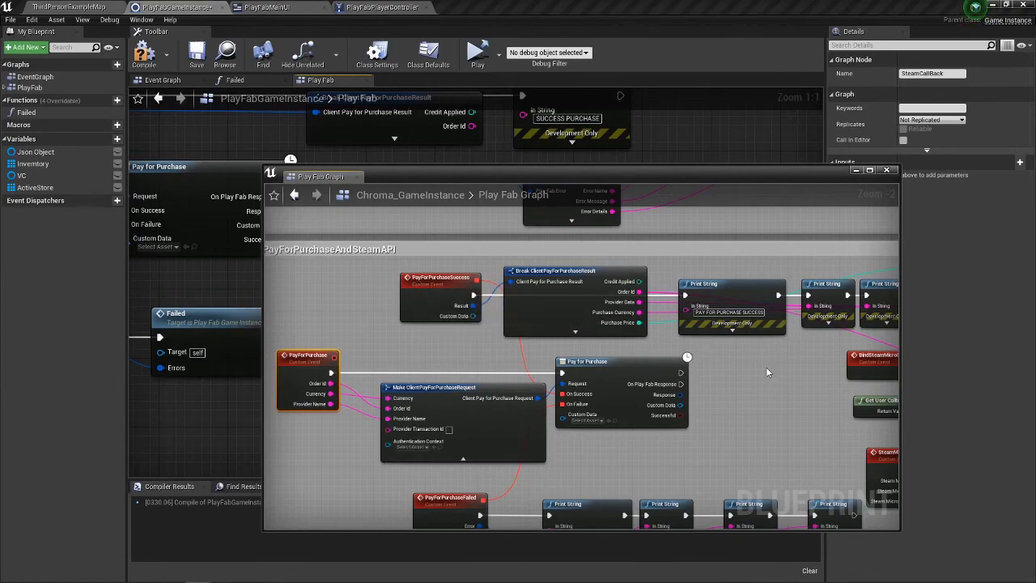
left_click_drag(766, 367, 802, 236)
left_click_drag(661, 407, 666, 218)
left_click_drag(611, 354, 557, 272)
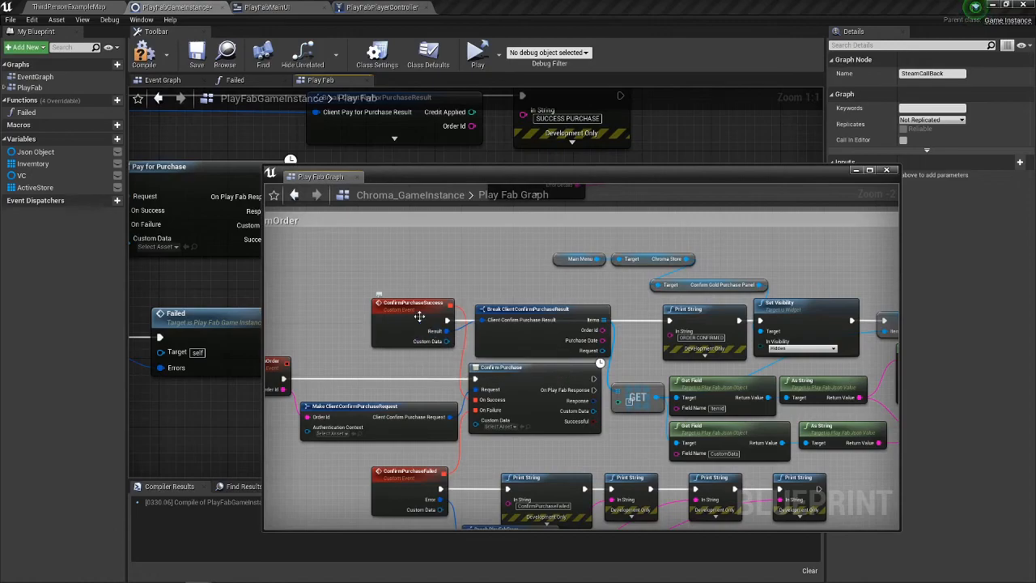
Examine the ConfirmPurchaseSuccess and ConfirmPurchaseFailed chains, including the item field lookups, Contains checks, and branches
left_click_drag(498, 306, 383, 285)
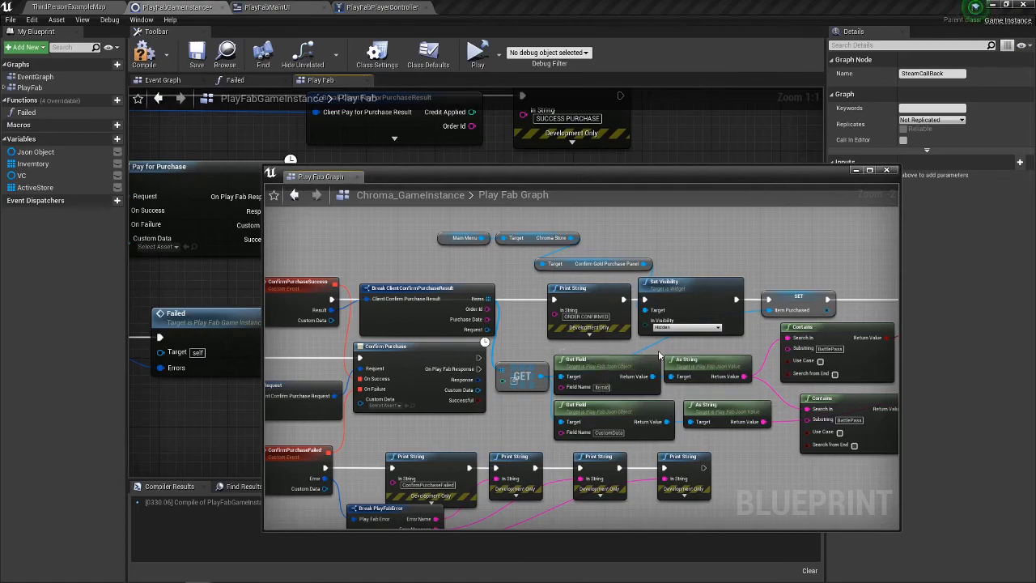
left_click_drag(659, 354, 737, 357)
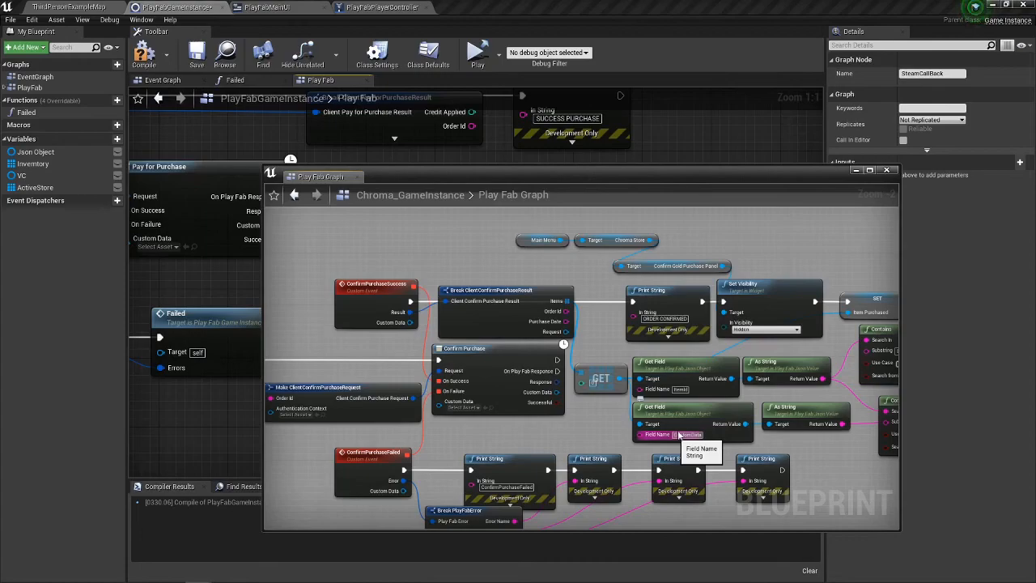
scroll(676, 435, "down", 1)
left_click_drag(718, 365, 428, 308)
left_click_drag(591, 342, 493, 387)
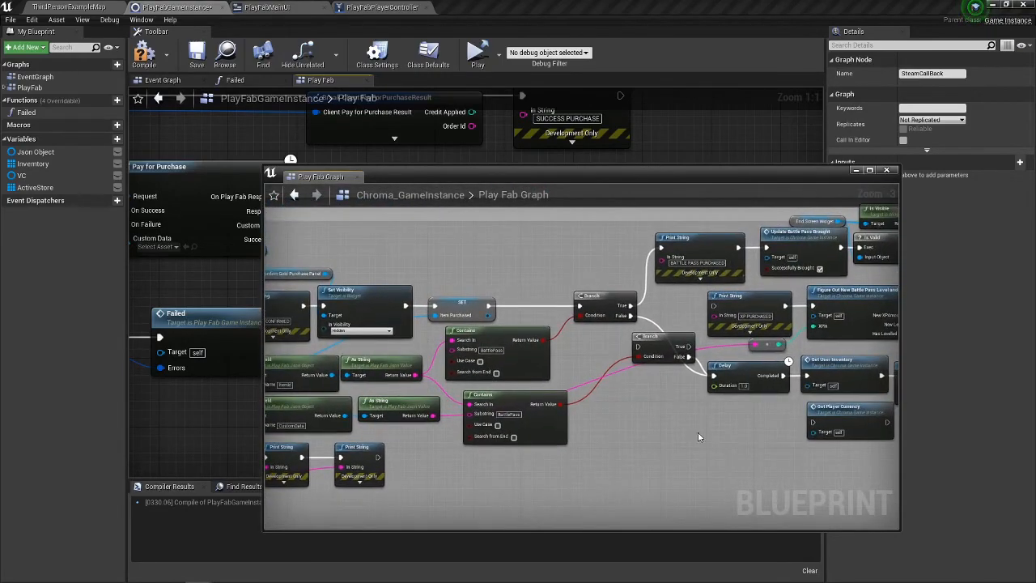
left_click_drag(701, 433, 526, 443)
left_click_drag(665, 381, 791, 371)
left_click_drag(643, 434, 897, 492)
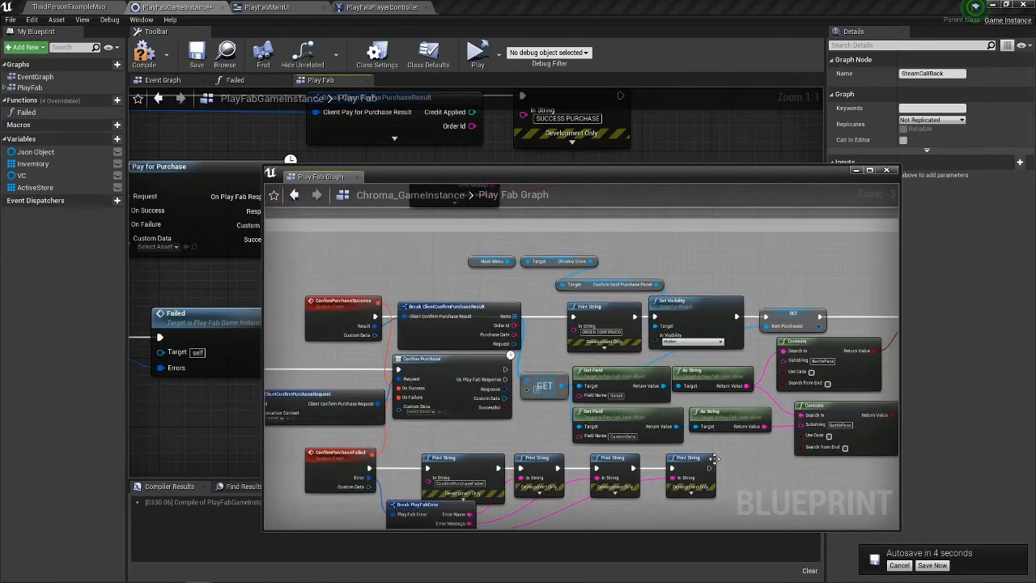
left_click_drag(713, 459, 784, 442)
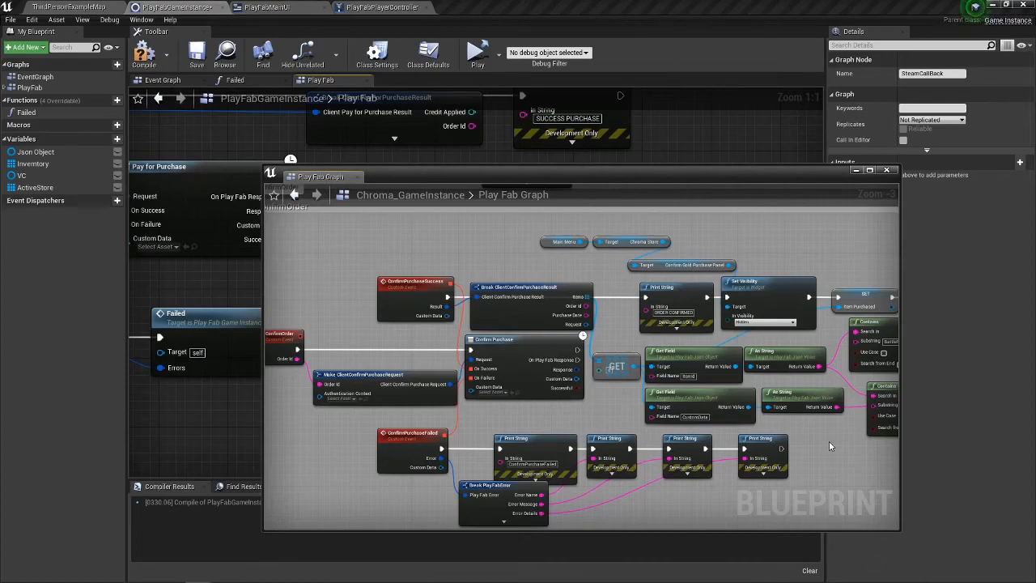
left_click_drag(543, 414, 588, 397)
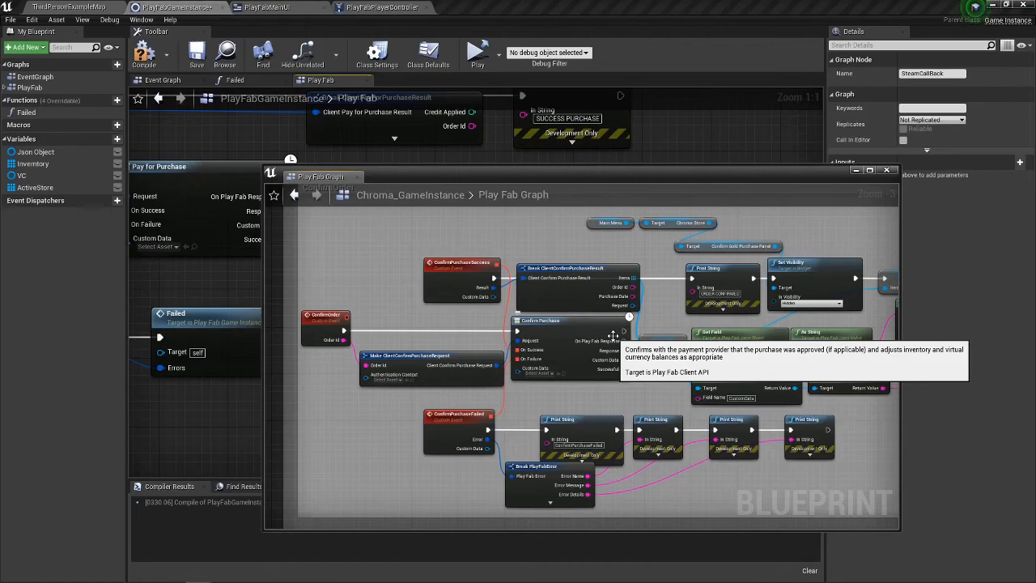
left_click_drag(632, 268, 568, 269)
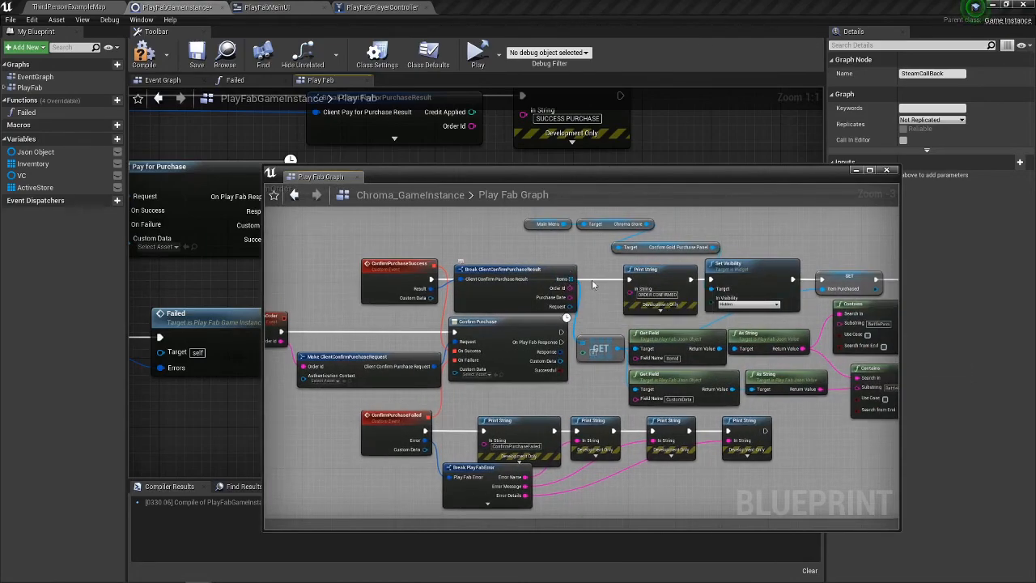
Move the Chroma_GameInstance graph window out of the way and review PlayFabGameInstance's Play Fab graph up to the GetPlayerInventory nodes
left_click_drag(677, 174, 1035, 178)
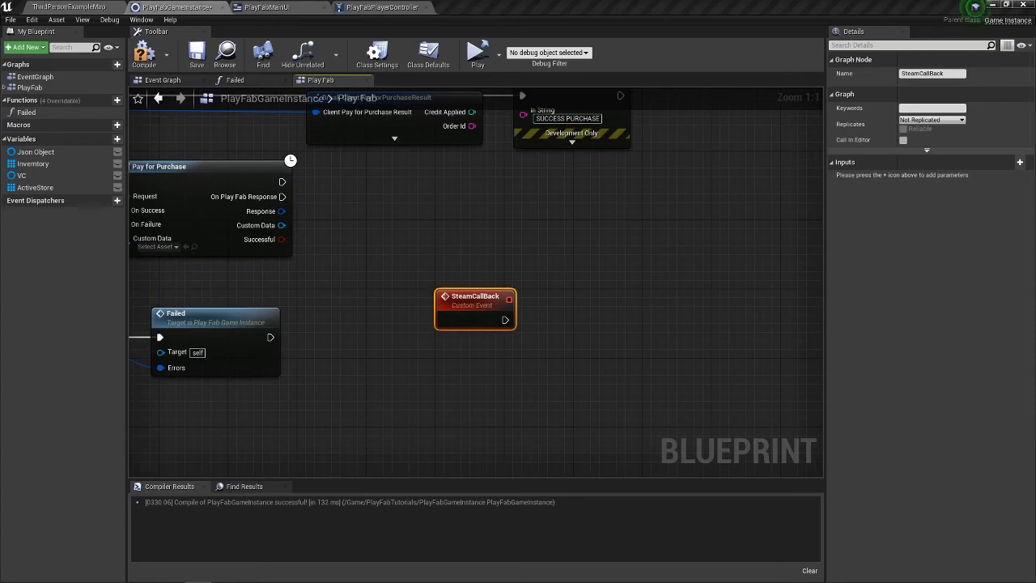
left_click_drag(518, 240, 799, 280)
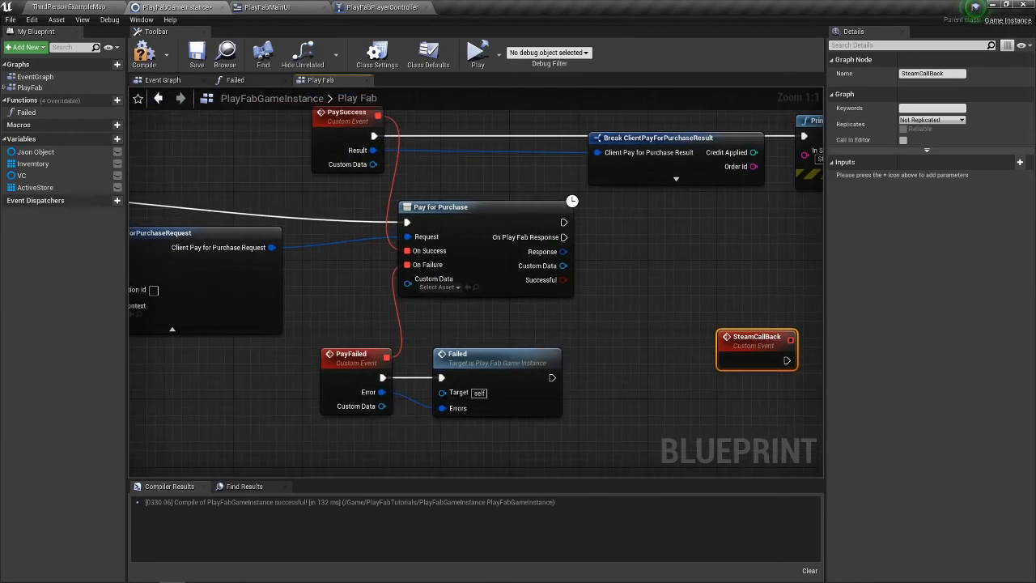
scroll(700, 327, "down", 7)
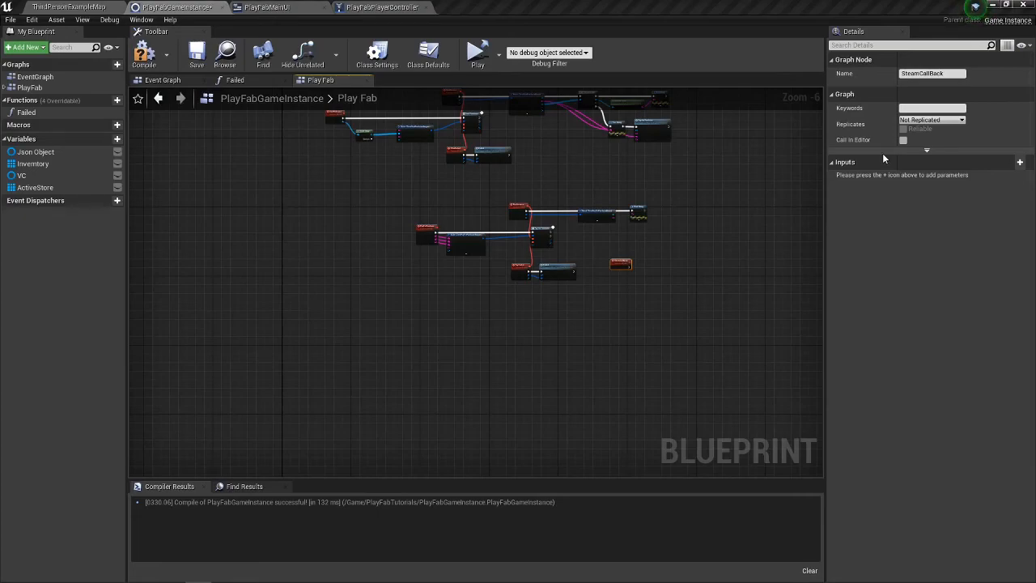
left_click_drag(645, 233, 640, 413)
left_click_drag(517, 177, 505, 260)
left_click_drag(502, 131, 503, 302)
scroll(502, 303, "down", 1)
scroll(502, 303, "down", 1)
left_click_drag(477, 242, 573, 466)
left_click_drag(470, 280, 453, 436)
left_click_drag(460, 303, 426, 153)
left_click_drag(496, 400, 480, 185)
left_click_drag(492, 323, 489, 171)
scroll(474, 224, "up", 4)
left_click_drag(441, 271, 589, 312)
left_click_drag(470, 230, 420, 154)
scroll(569, 230, "up", 1)
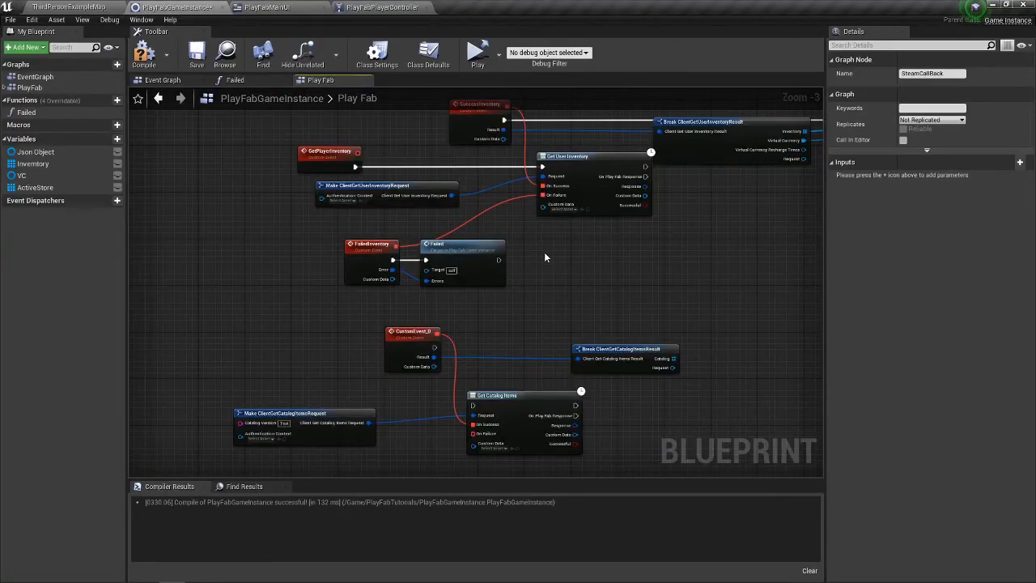
Review the Get Catalog Items, GetStore, PurchaseItem, and Start Purchase node groups in the Play Fab graph
left_click_drag(589, 319, 596, 188)
left_click_drag(589, 320, 602, 236)
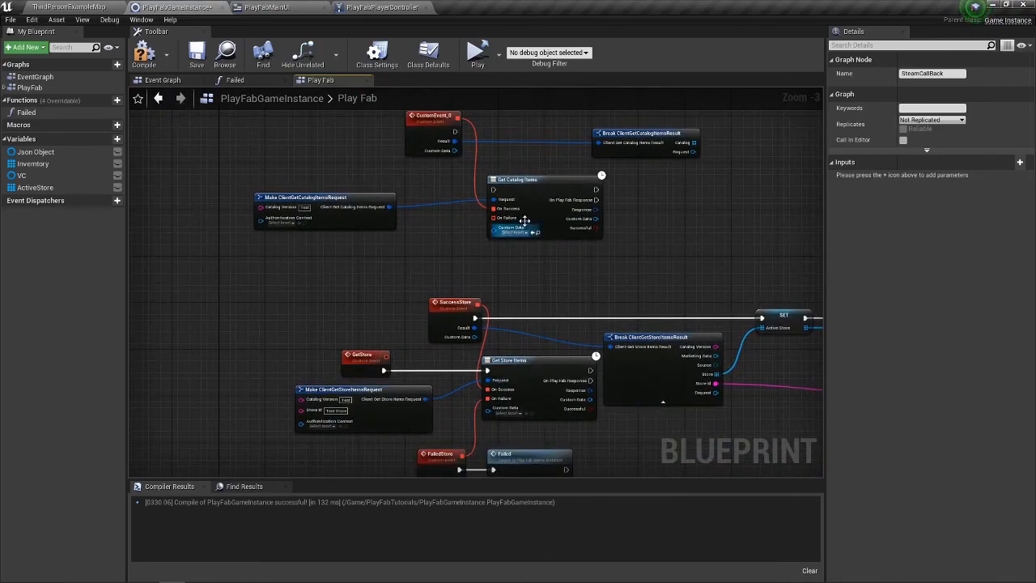
left_click_drag(702, 300, 722, 102)
left_click_drag(676, 351, 561, 192)
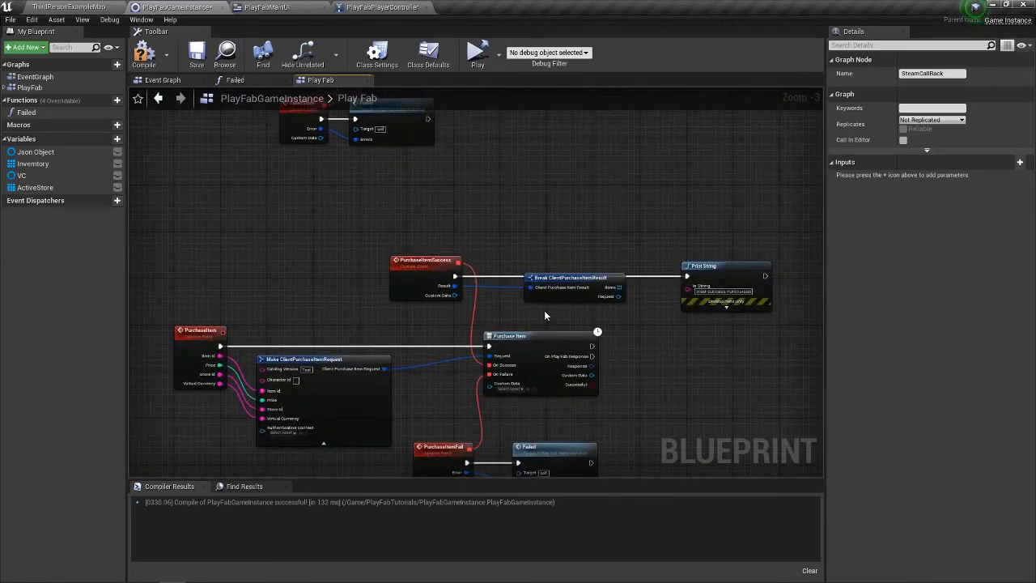
left_click_drag(545, 317, 539, 247)
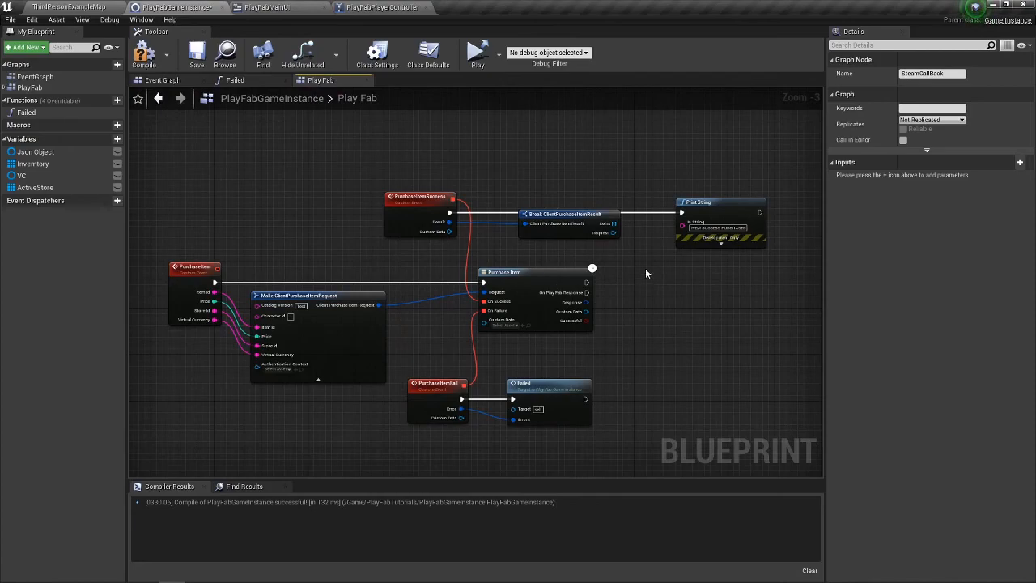
left_click_drag(667, 363, 671, 141)
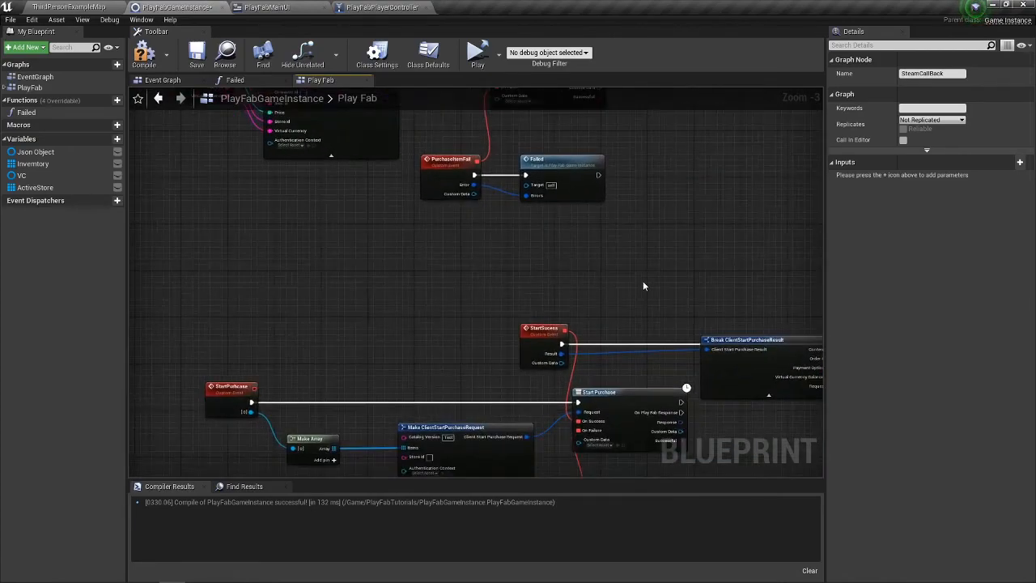
left_click_drag(607, 289, 605, 152)
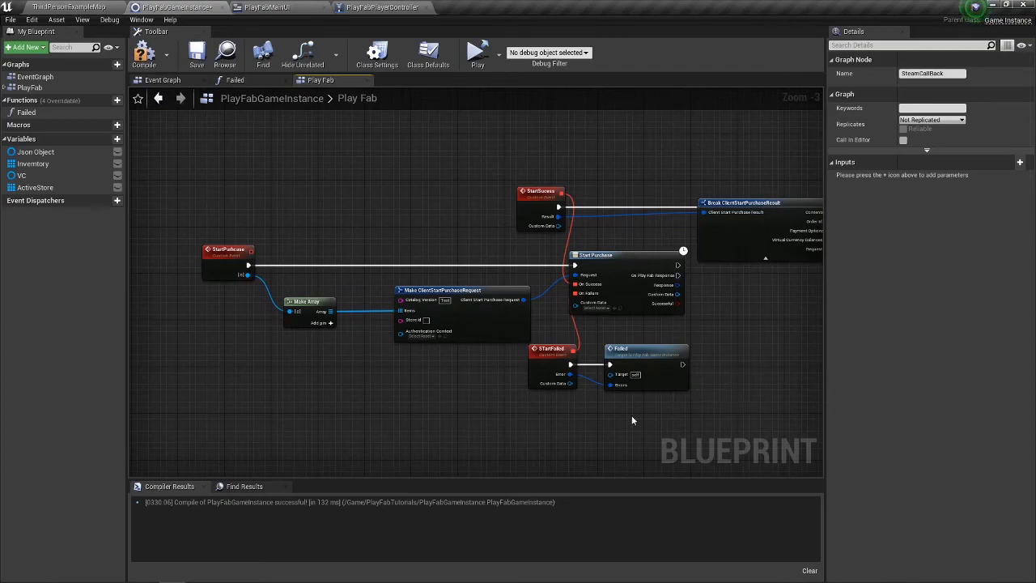
left_click_drag(758, 361, 659, 351)
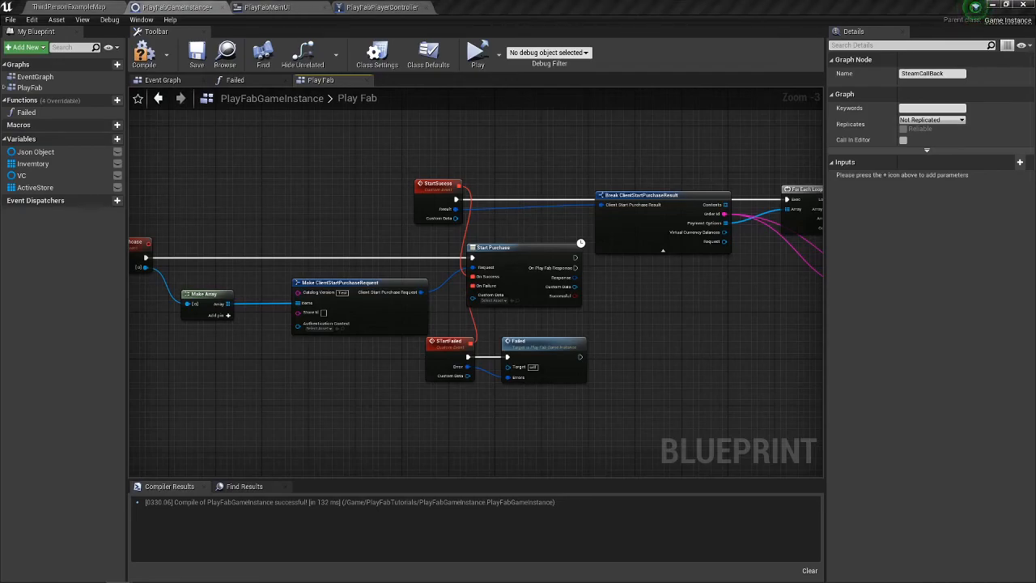
Switch to the PlayFab site in the browser and view the economy's currency page and the Test catalog's items
key("alt+Tab")
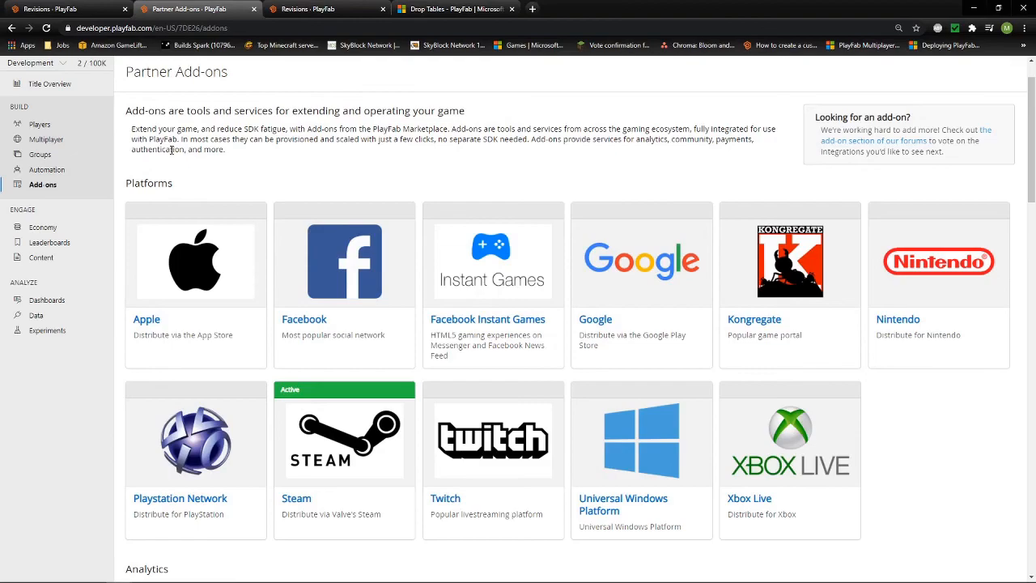
left_click(43, 228)
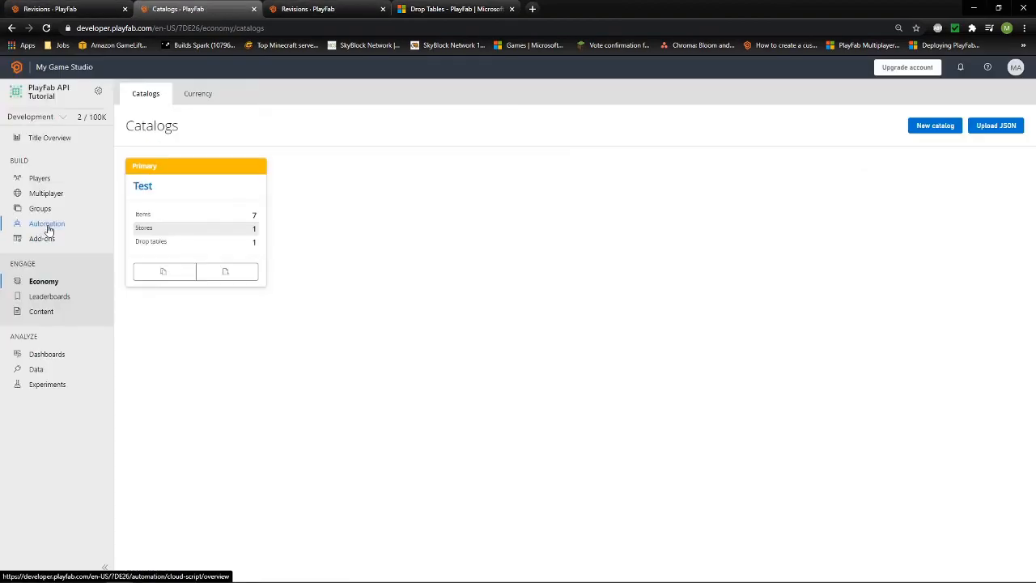
left_click(146, 185)
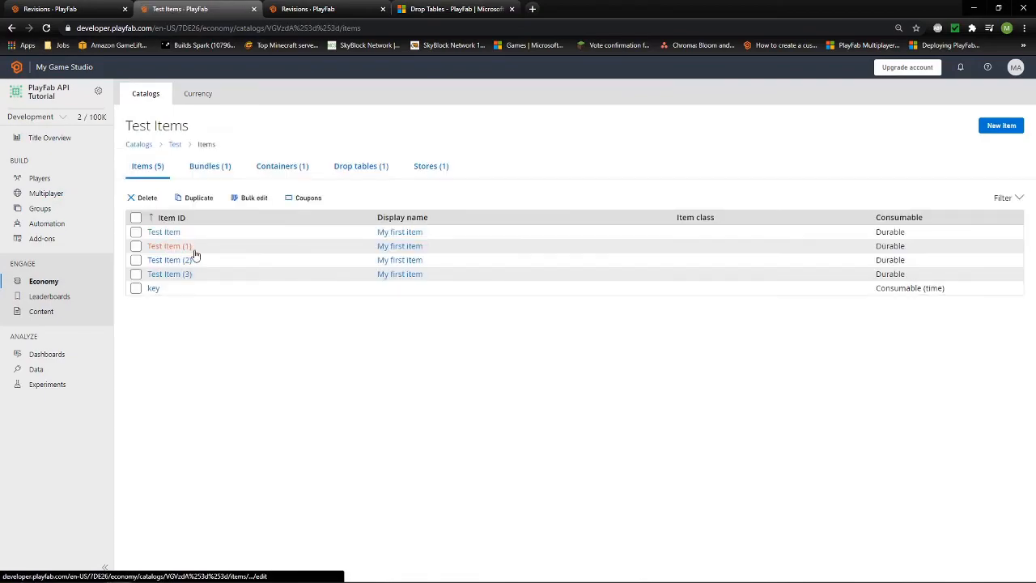
left_click(196, 93)
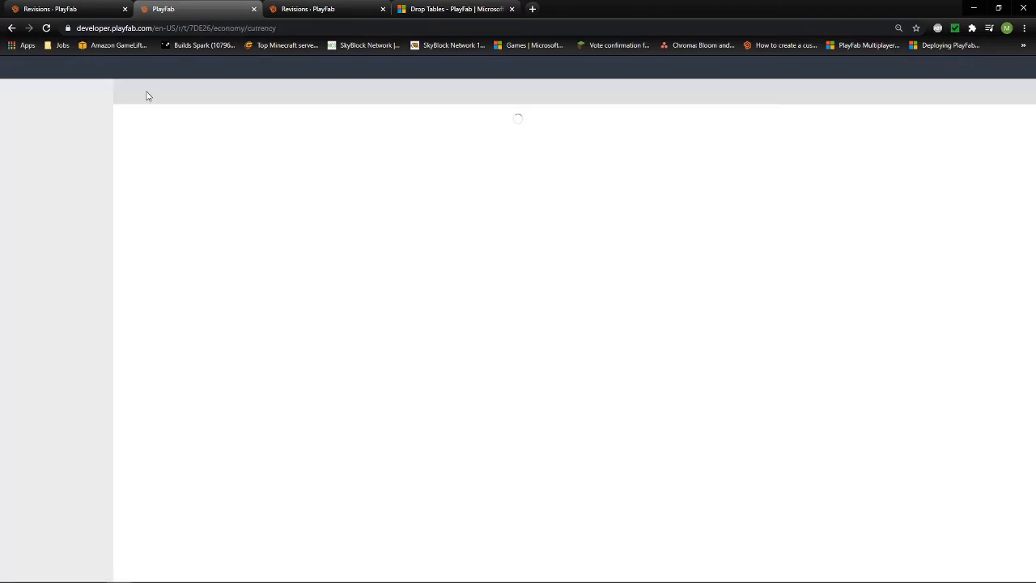
left_click(145, 105)
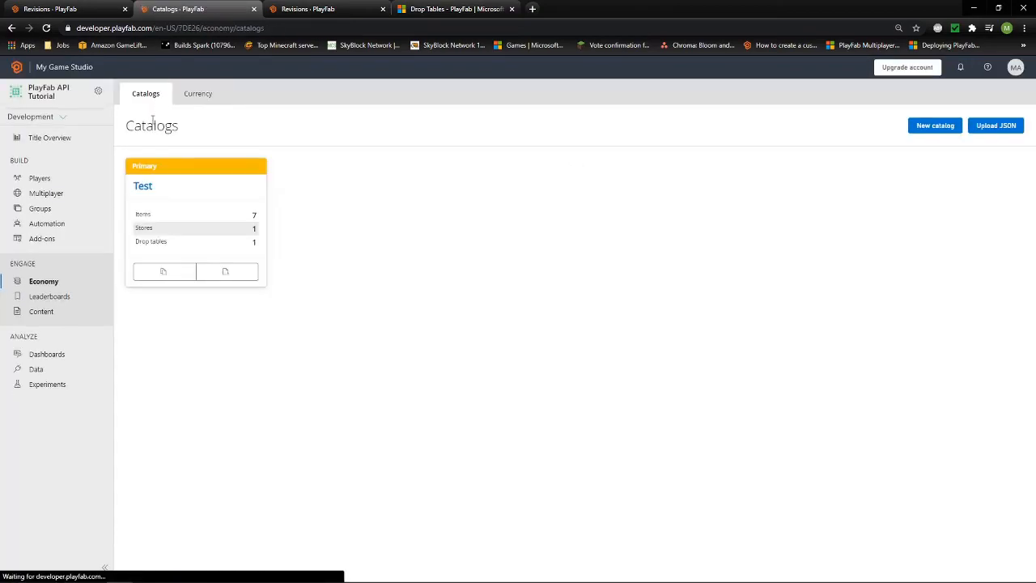
left_click(139, 187)
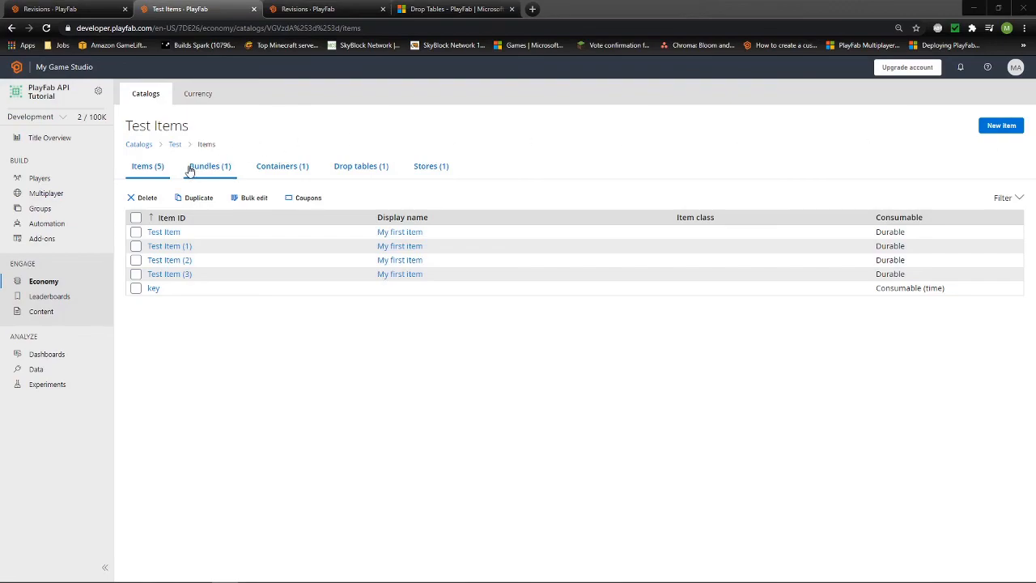
Start a new prize table in the Leaderboards section and assign it to the Test Wins leaderboard
left_click(70, 301)
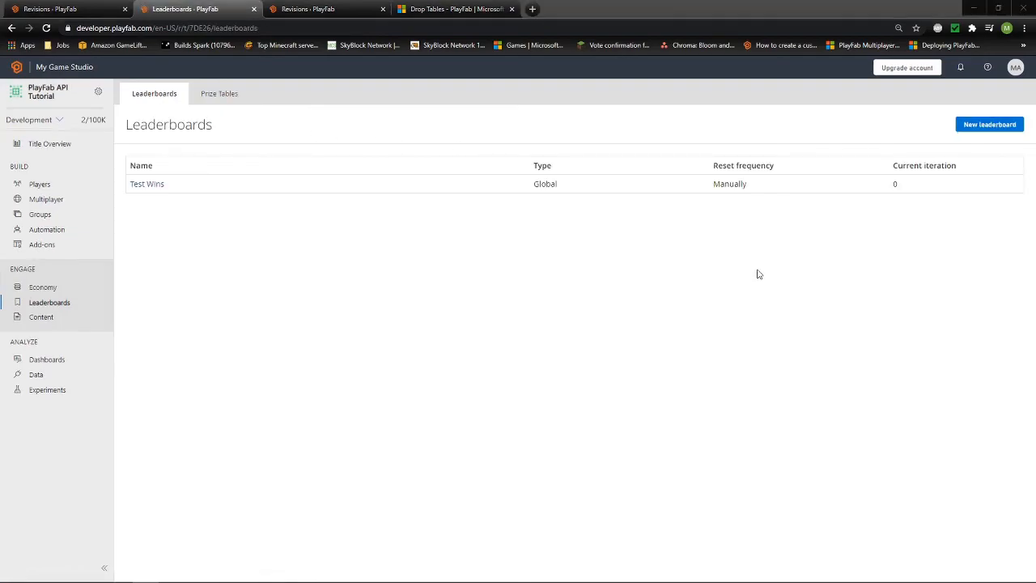
left_click(202, 94)
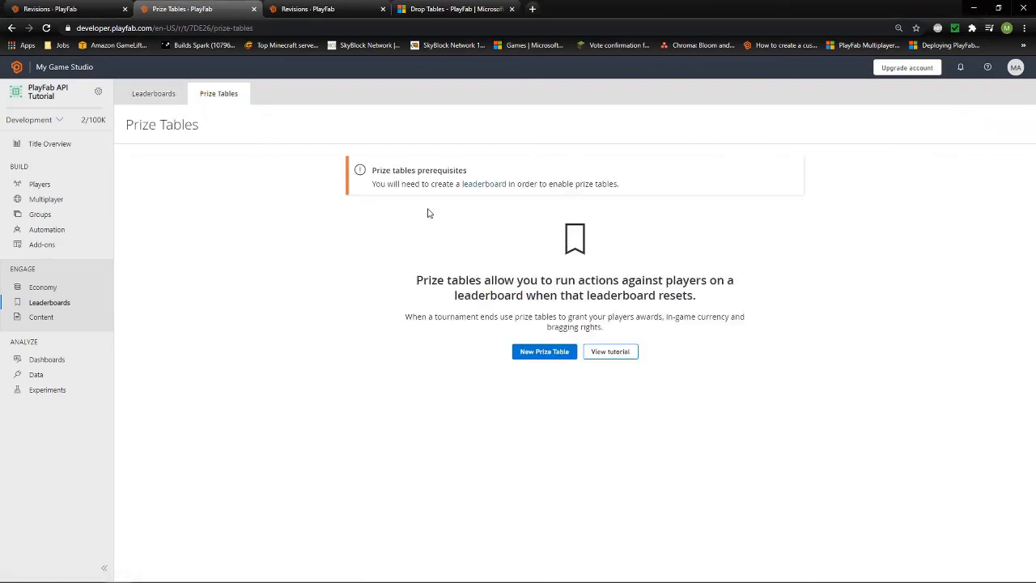
left_click(544, 352)
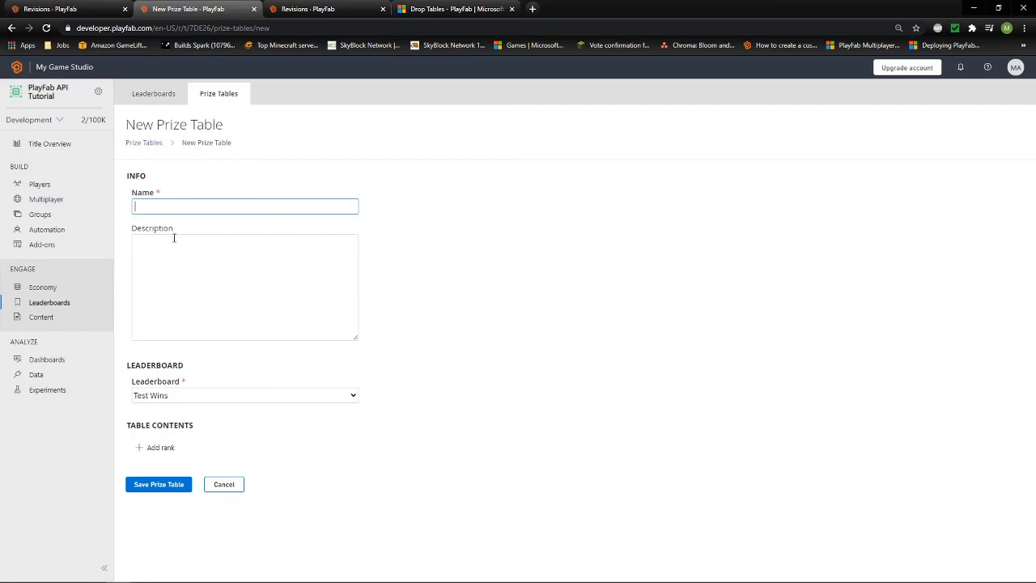
left_click(188, 396)
left_click(170, 408)
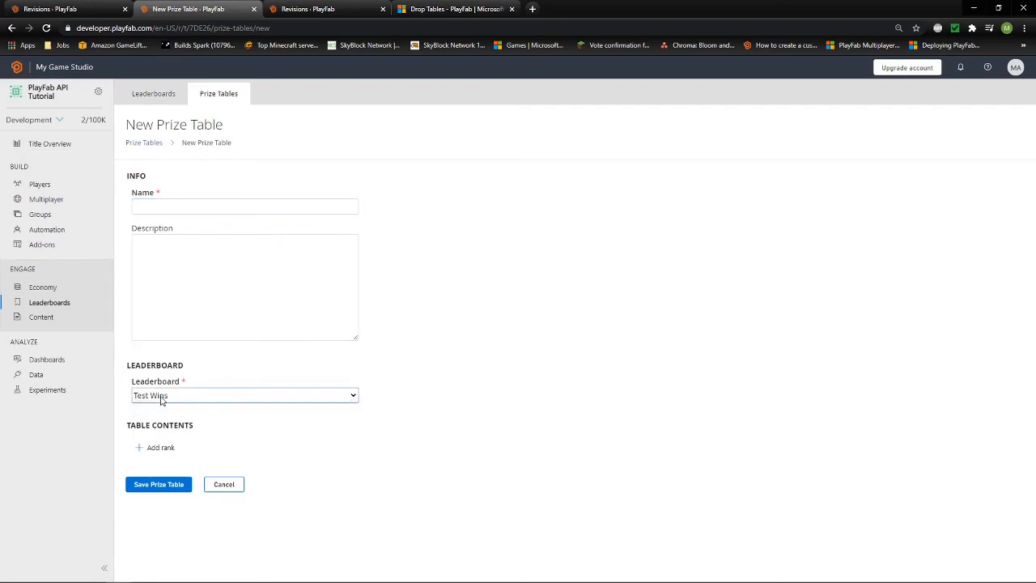
Add a rank range from 1 to 10 to the prize table's contents
left_click(168, 446)
scroll(288, 394, "down", 2)
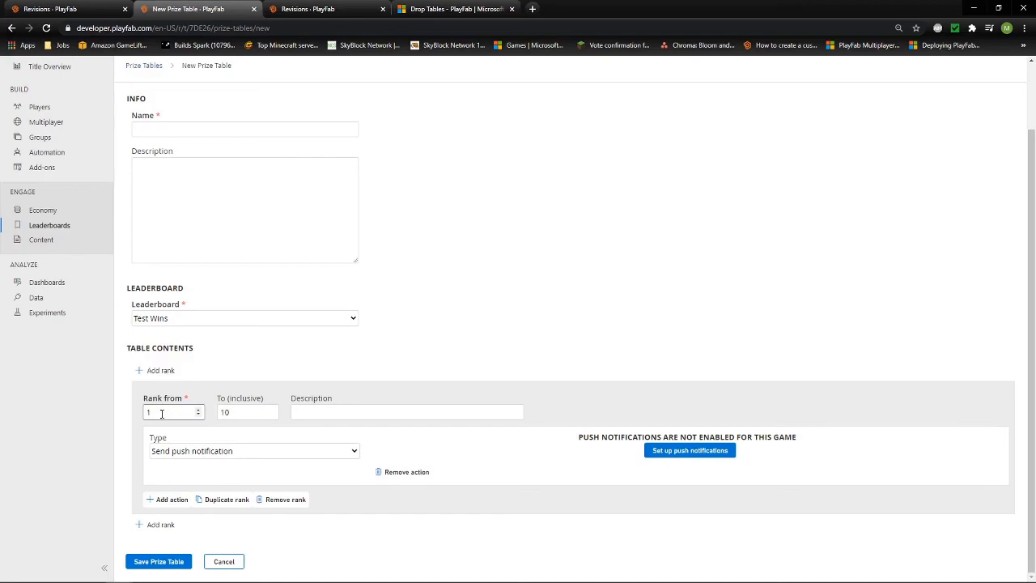
left_click(243, 412)
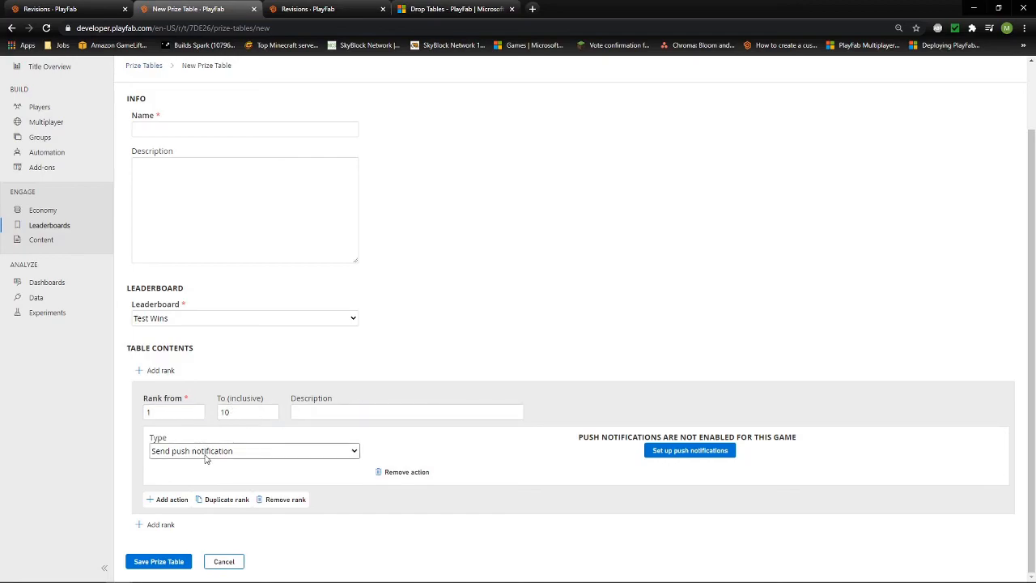
Set the rank 1 to 10 action to Grant item, using the key item from the Test (primary) catalog
left_click(292, 456)
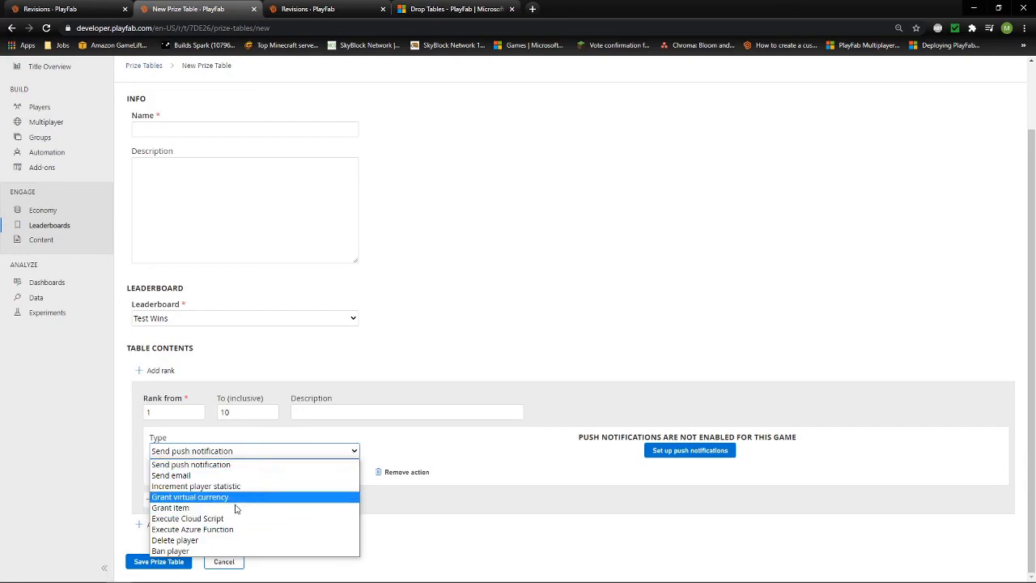
left_click(207, 510)
left_click(416, 453)
left_click(416, 464)
left_click(389, 487)
left_click(560, 470)
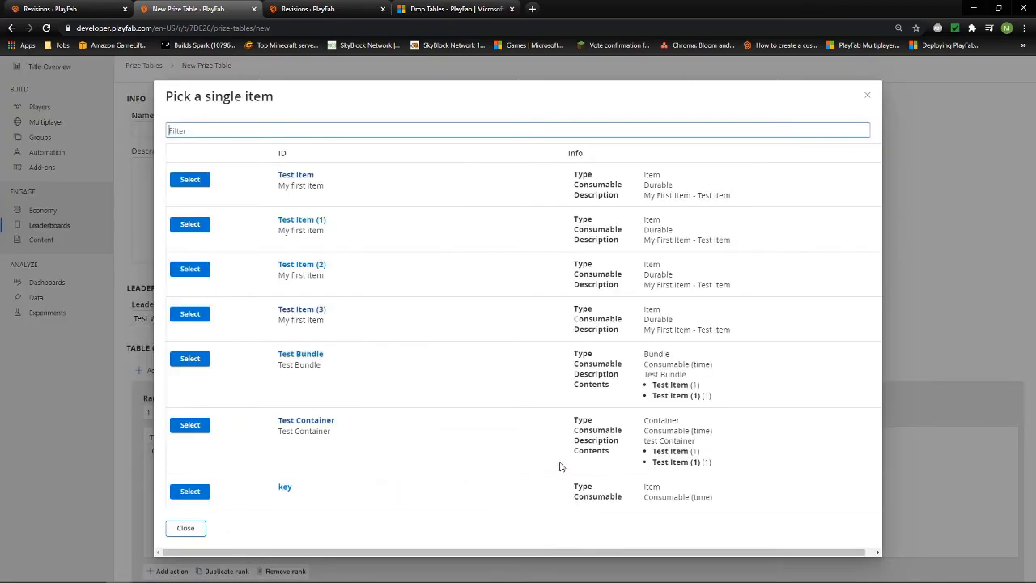
left_click(189, 491)
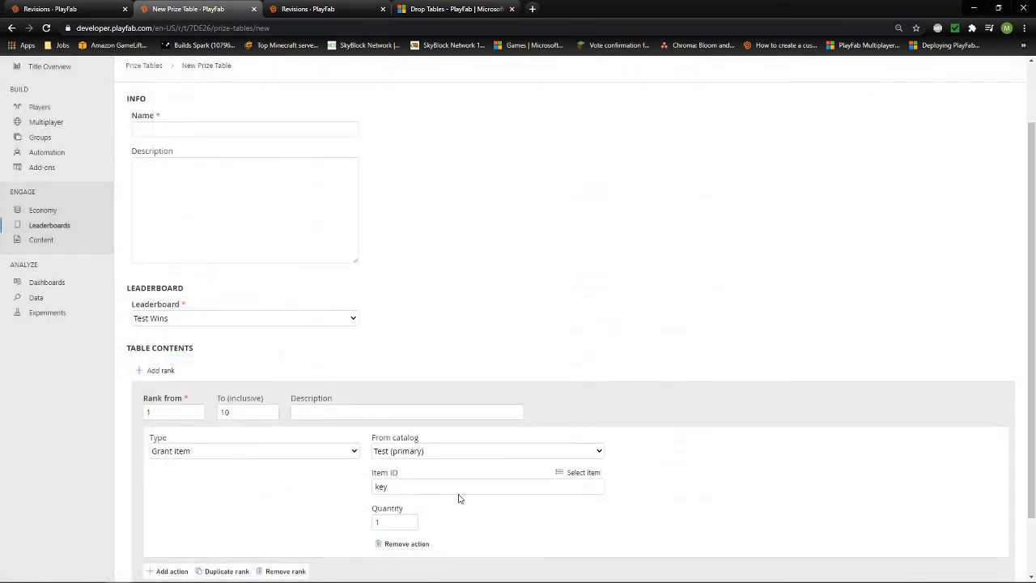
Add a second rank range from 11 to 20 and change the first range's granted item to Test Bundle
scroll(462, 485, "down", 1)
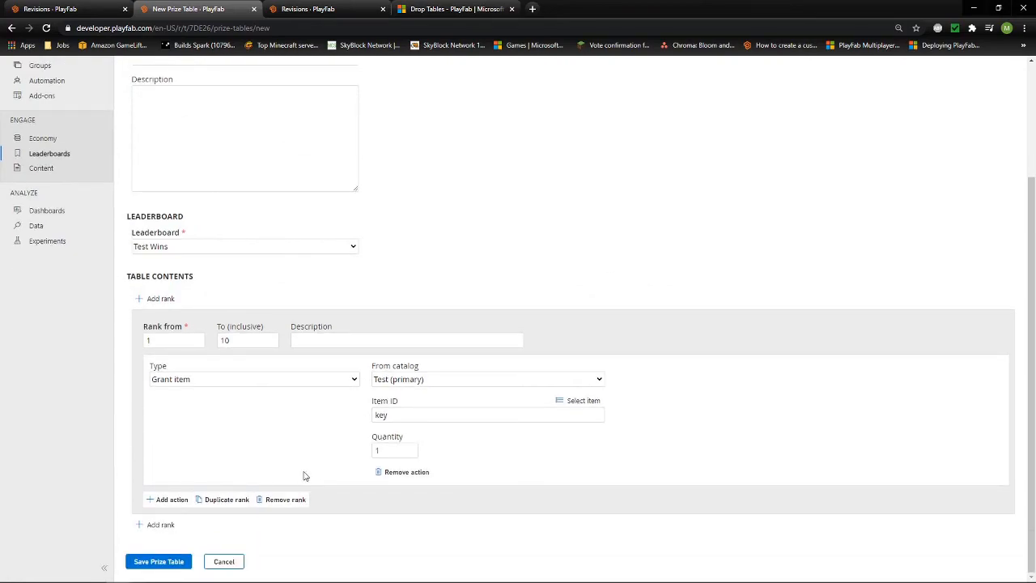
scroll(323, 469, "up", 2)
scroll(267, 429, "down", 2)
left_click(162, 524)
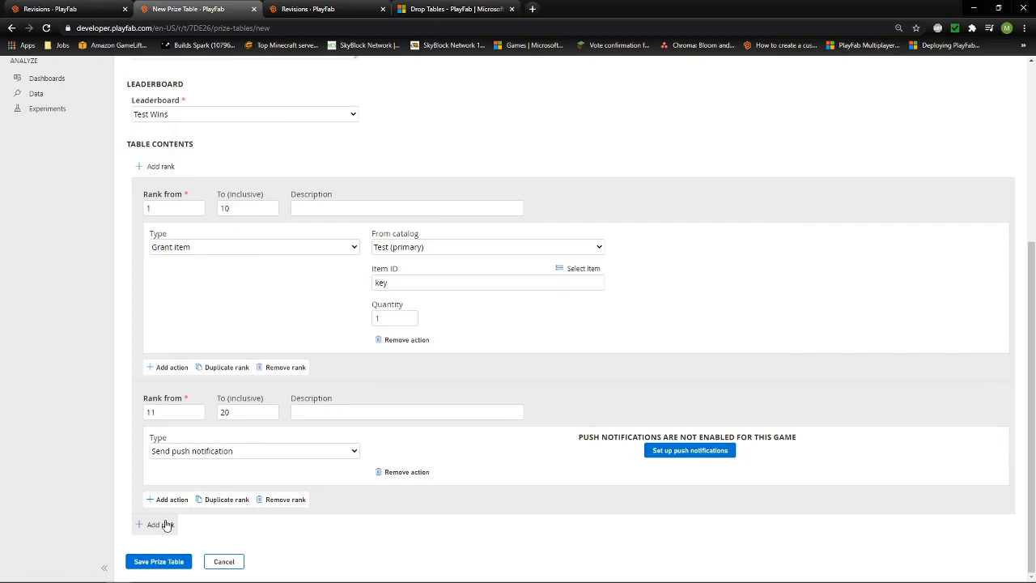
left_click(576, 269)
left_click(186, 359)
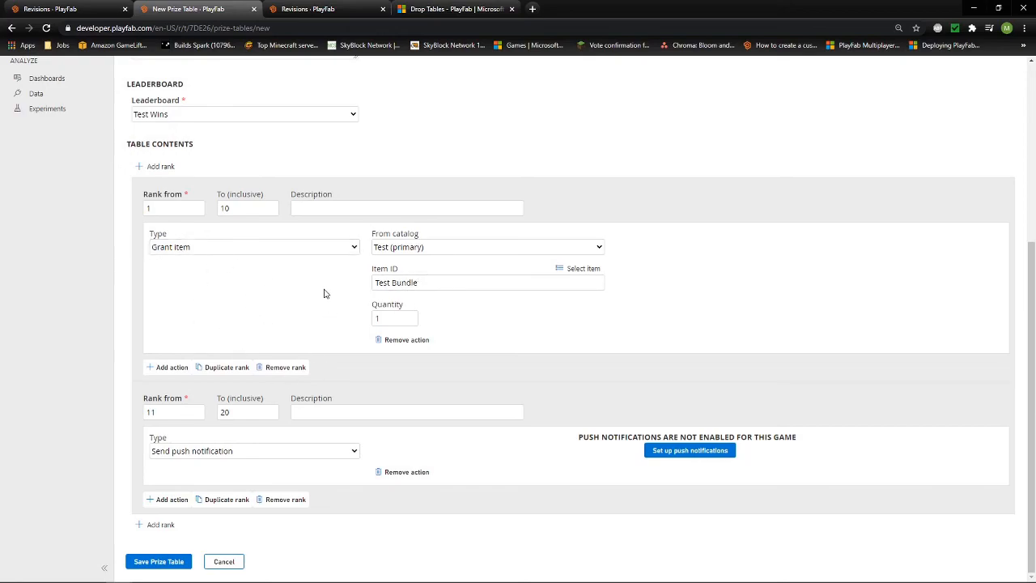
Leave the prize table form without saving and view the Test Wins leaderboard's rankings and reset history
scroll(432, 369, "up", 4)
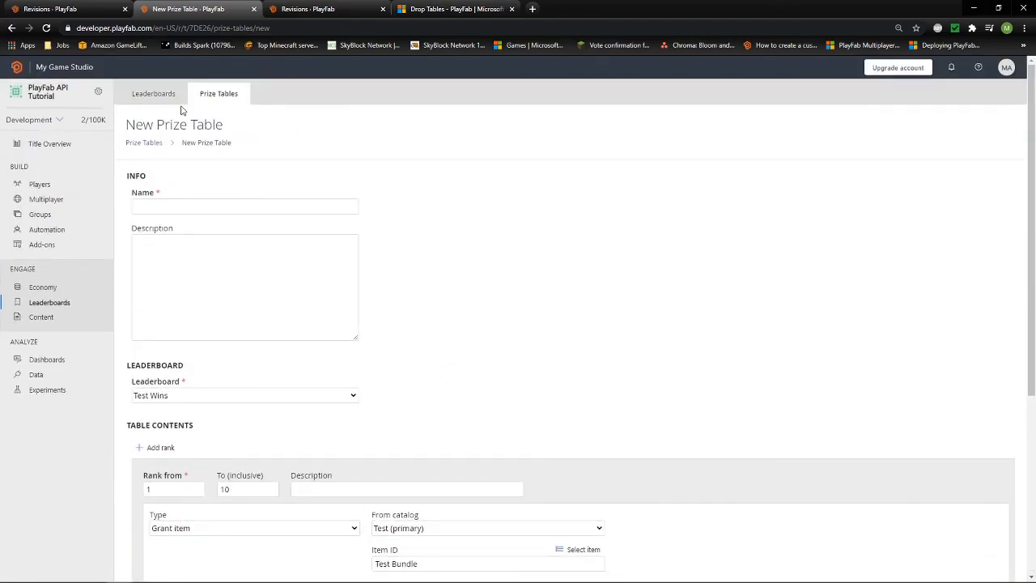
left_click(154, 100)
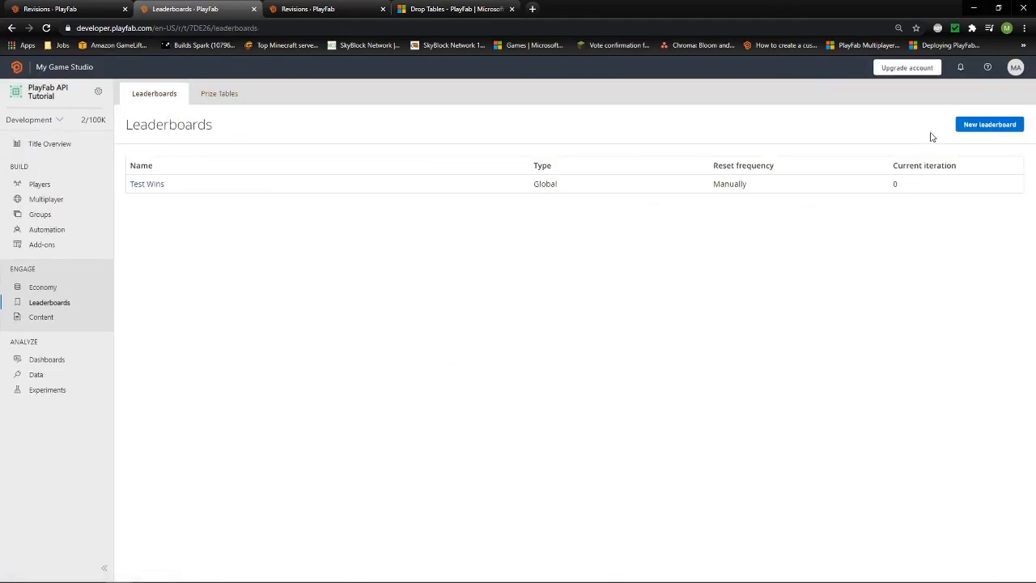
left_click(149, 186)
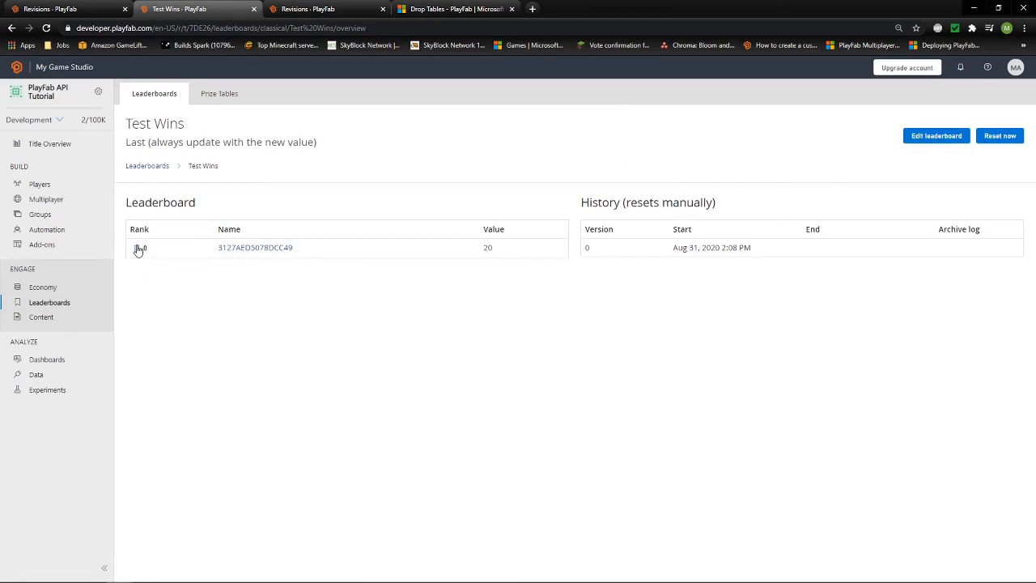
mouse_move(379, 580)
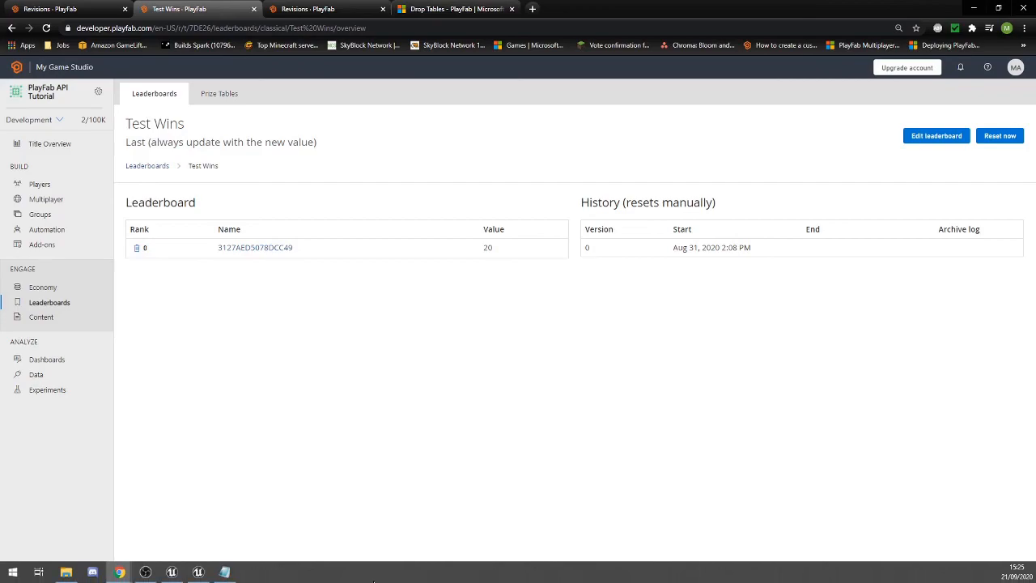